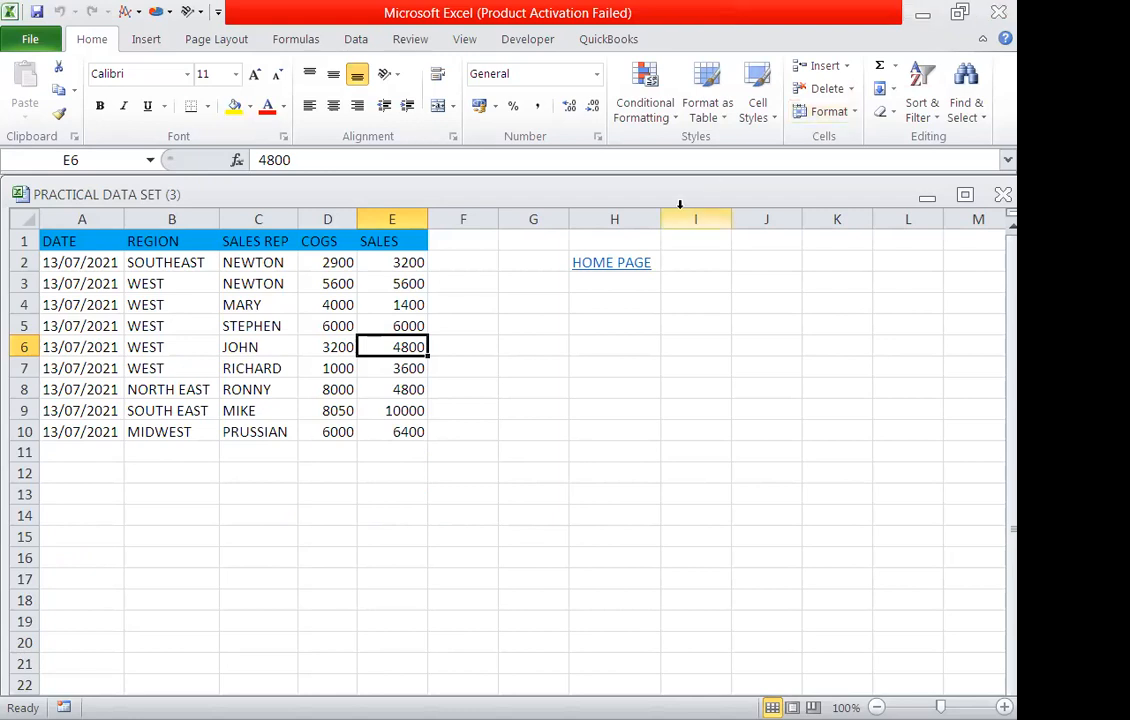
Step: Go to the home page sheet and remove the hyperlink from MOST FREQUENTLY USED FUNCTIONS in B5
{"action": "left_click", "coordinate": [608, 262]}
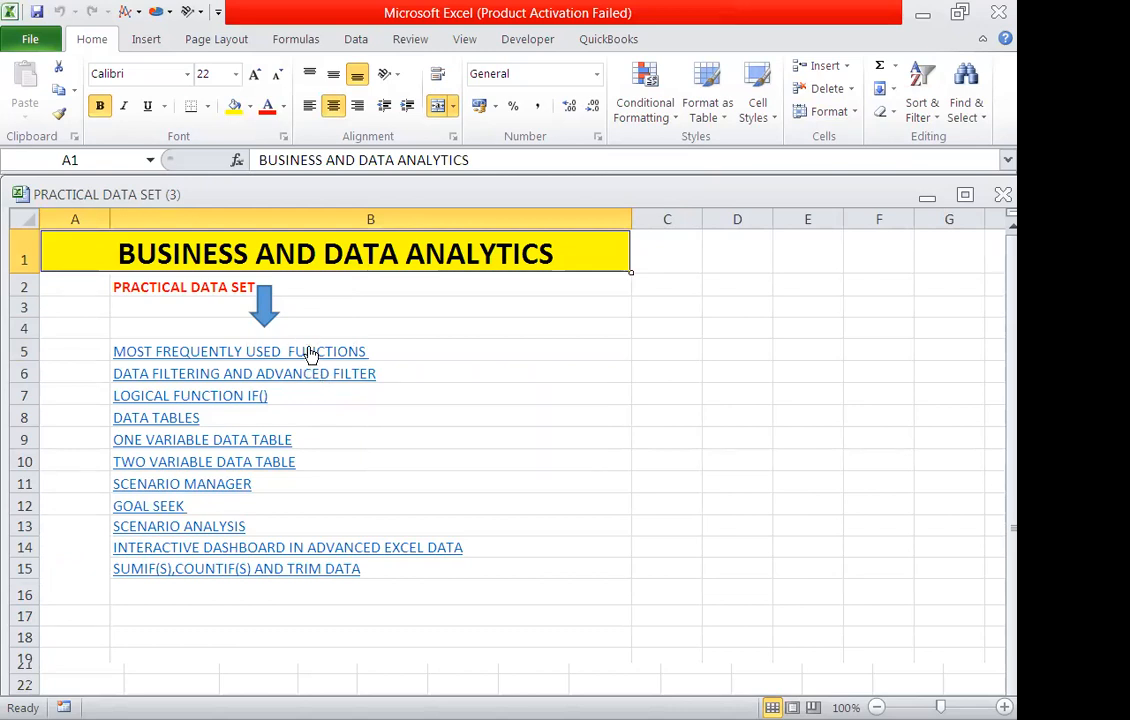
{"action": "left_click", "coordinate": [311, 354]}
{"action": "right_click", "coordinate": [311, 354]}
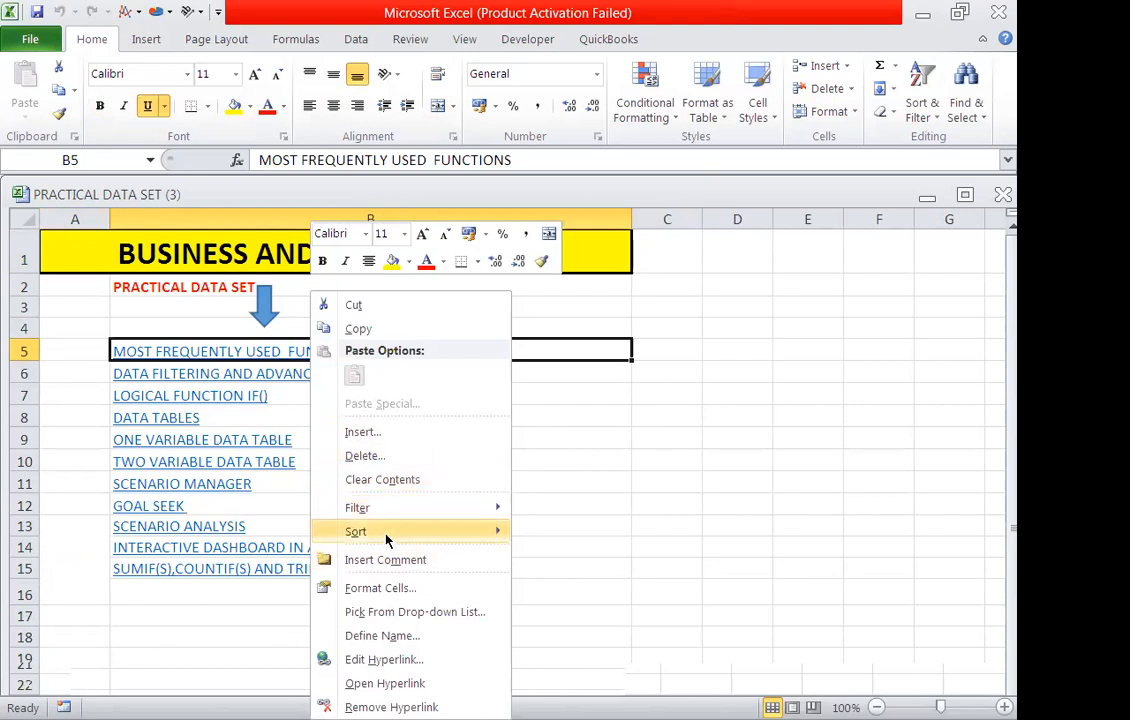
{"action": "left_click", "coordinate": [476, 700]}
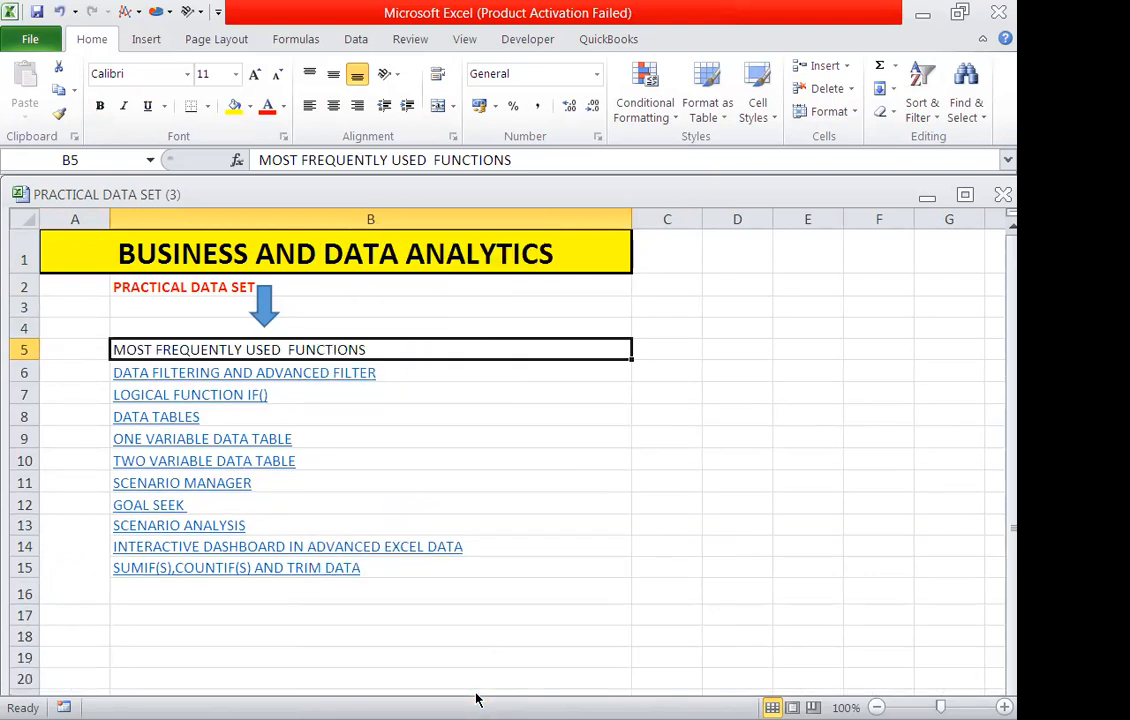
Step: Check where the DATA FILTERING AND ADVANCED FILTER link in B6 leads, return to the home page and remove that hyperlink
{"action": "left_click", "coordinate": [205, 375]}
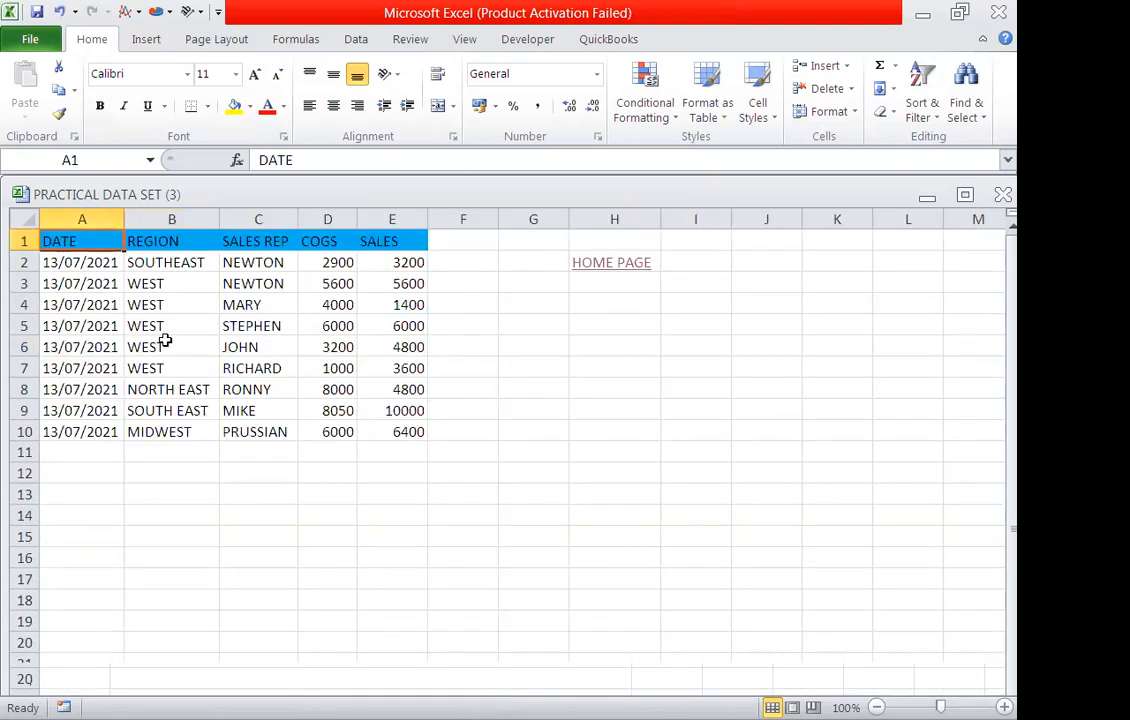
{"action": "left_click", "coordinate": [572, 261]}
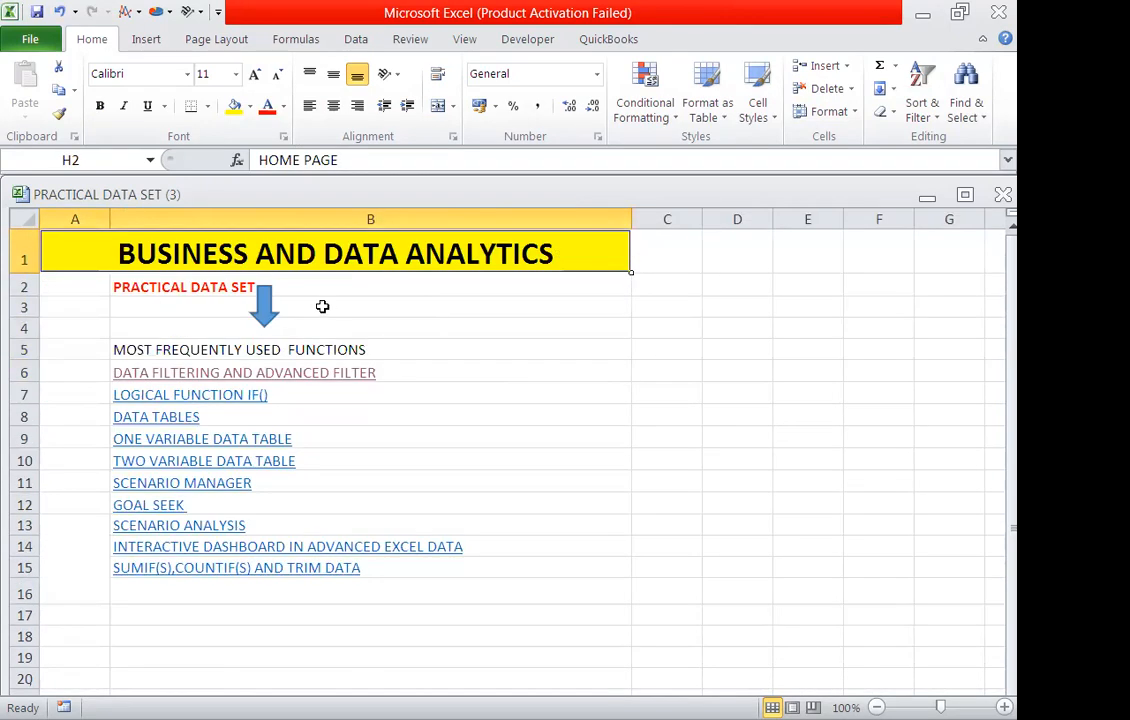
{"action": "right_click", "coordinate": [230, 380]}
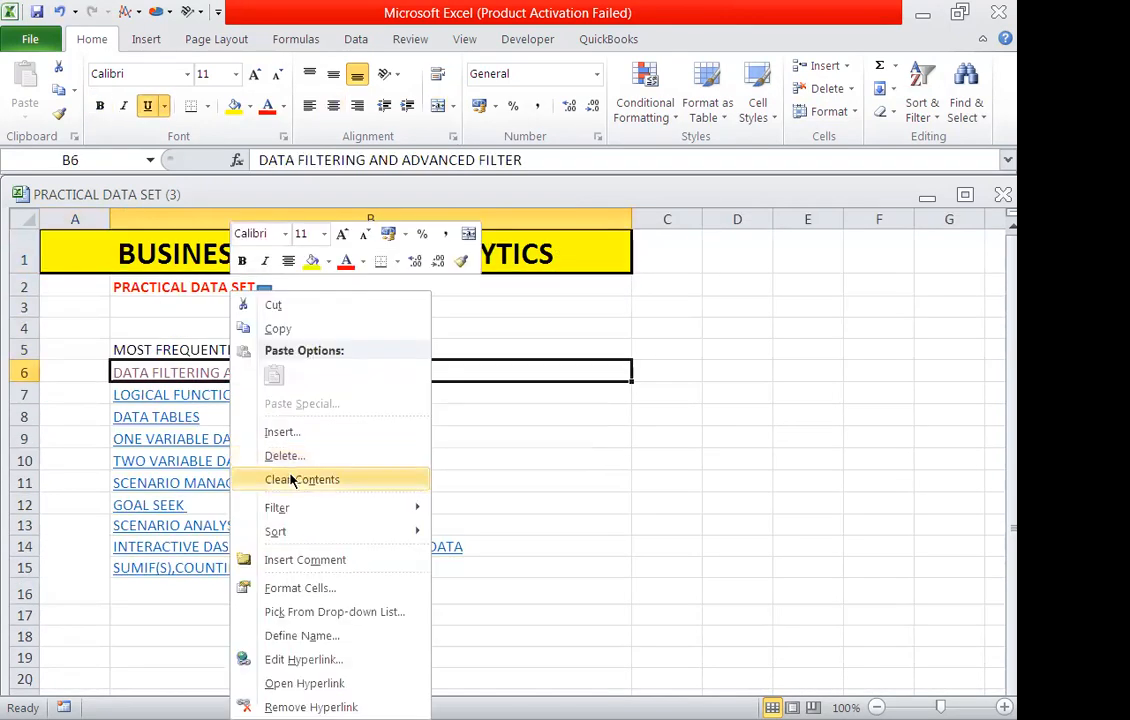
{"action": "left_click", "coordinate": [337, 705]}
{"action": "left_click", "coordinate": [564, 452]}
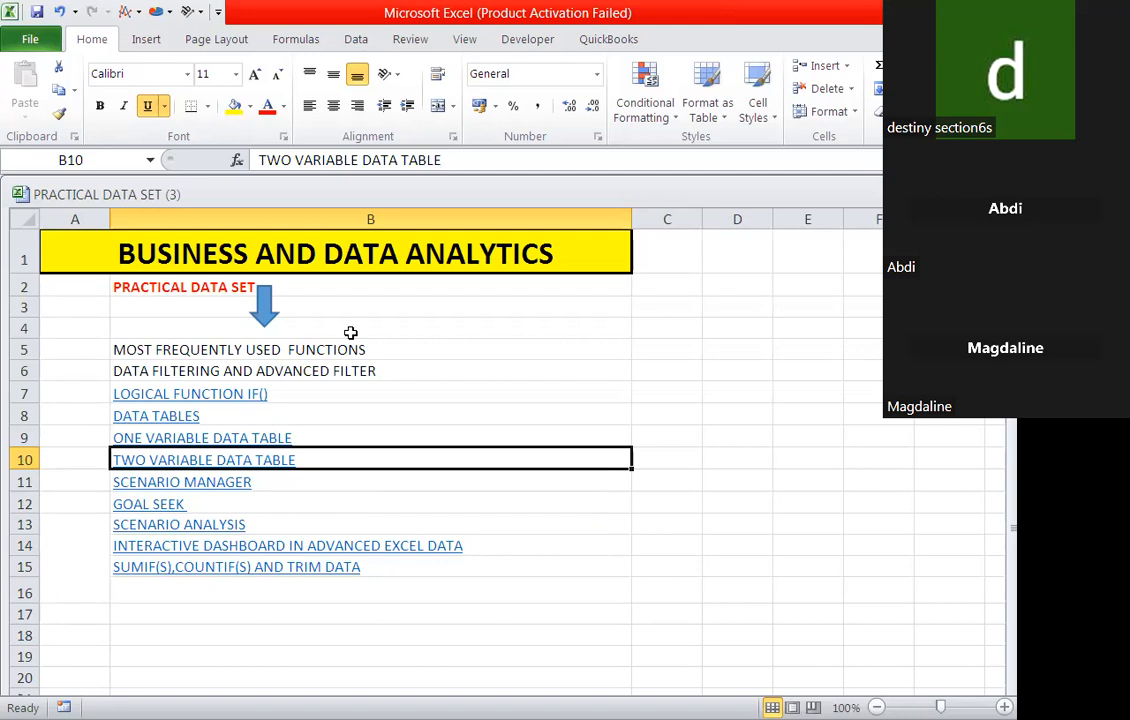
Step: Link MOST FREQUENTLY USED FUNCTIONS in B5 to cell A1 of the EXCEL FUNCTIONS sheet in this document
{"action": "left_click", "coordinate": [296, 348]}
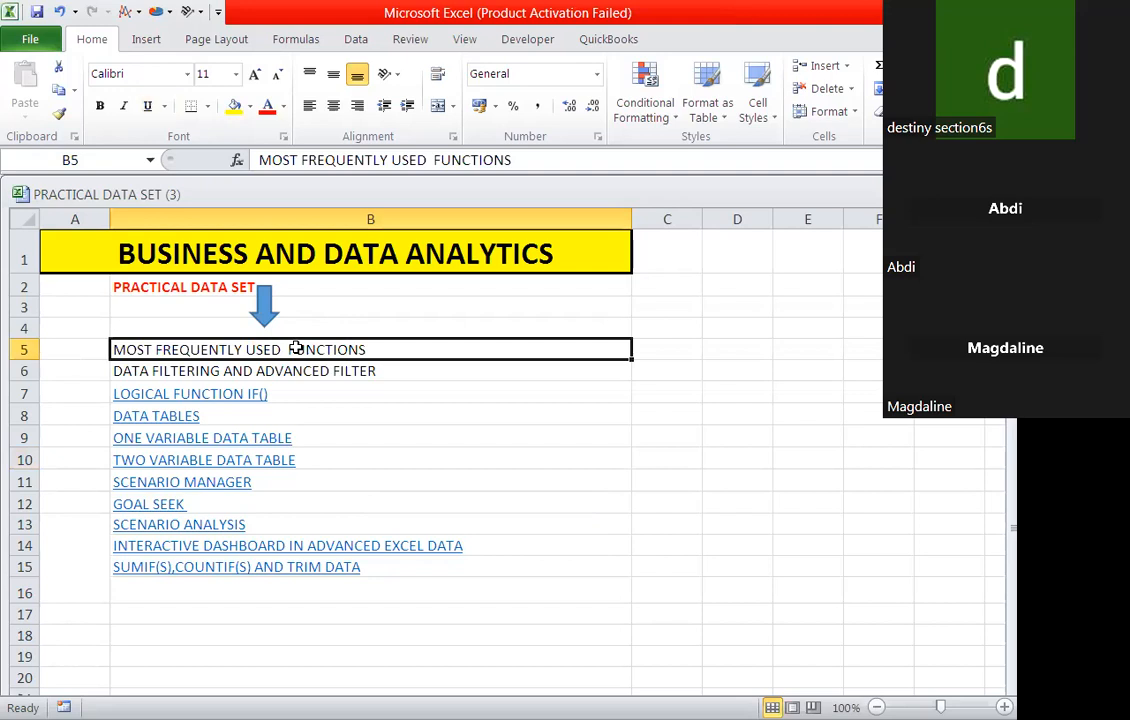
{"action": "right_click", "coordinate": [296, 349]}
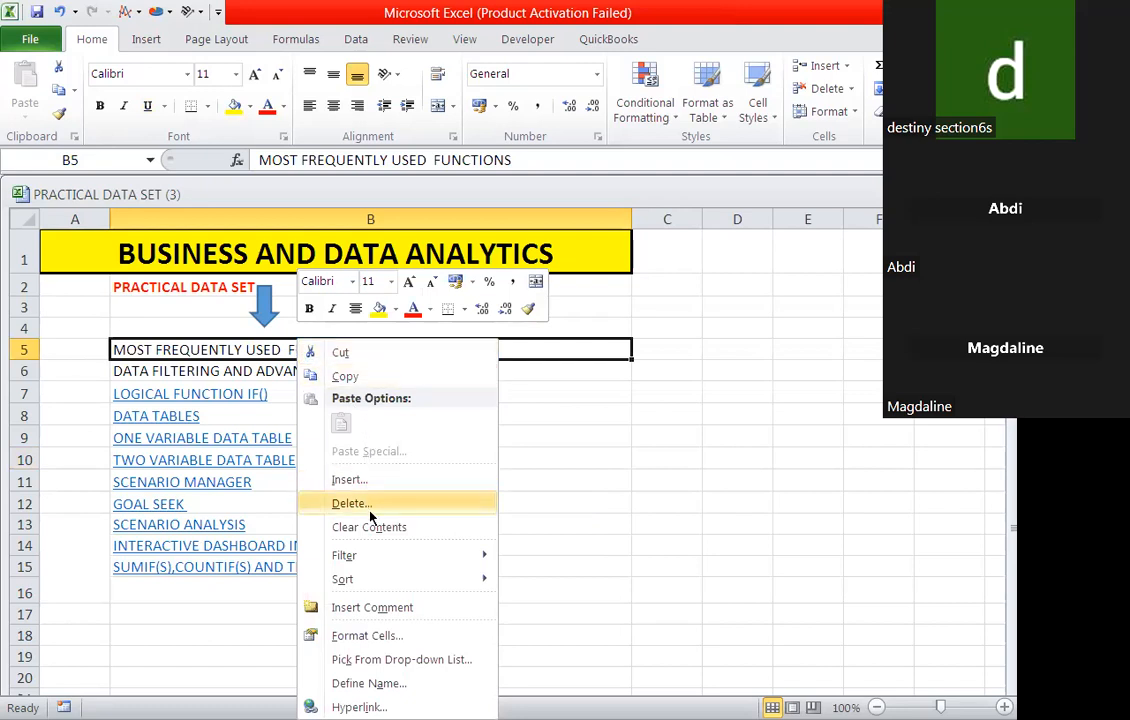
{"action": "left_click", "coordinate": [358, 706]}
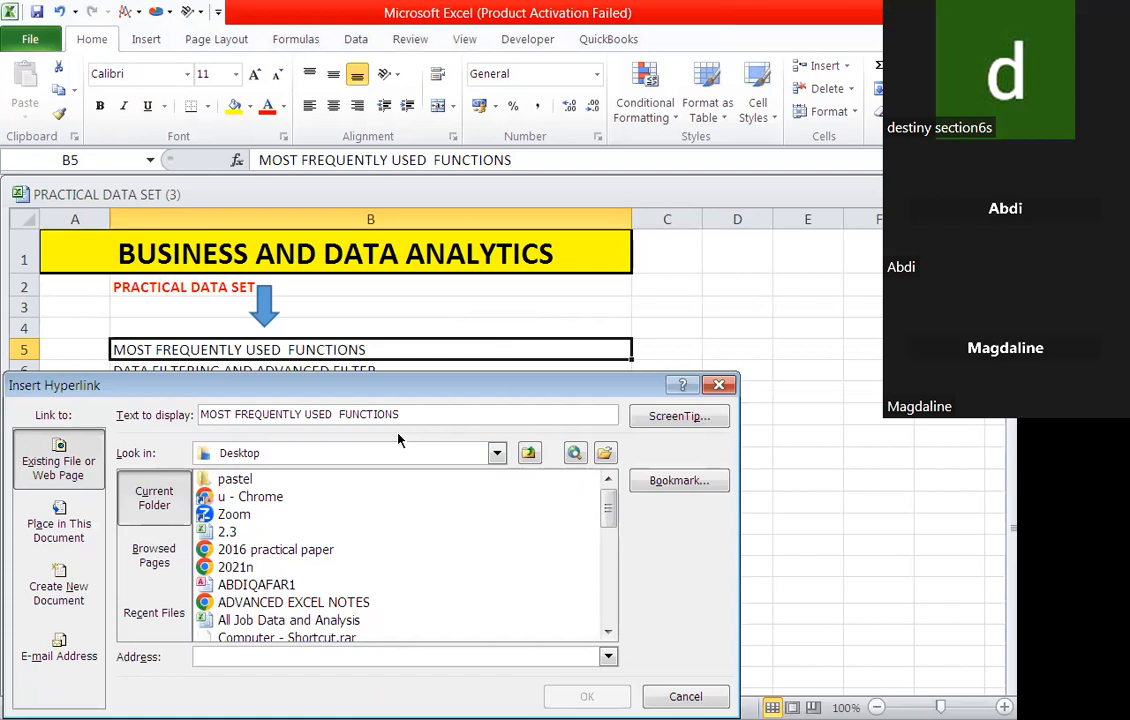
{"action": "left_click_drag", "start_coordinate": [350, 385], "coordinate": [392, 120]}
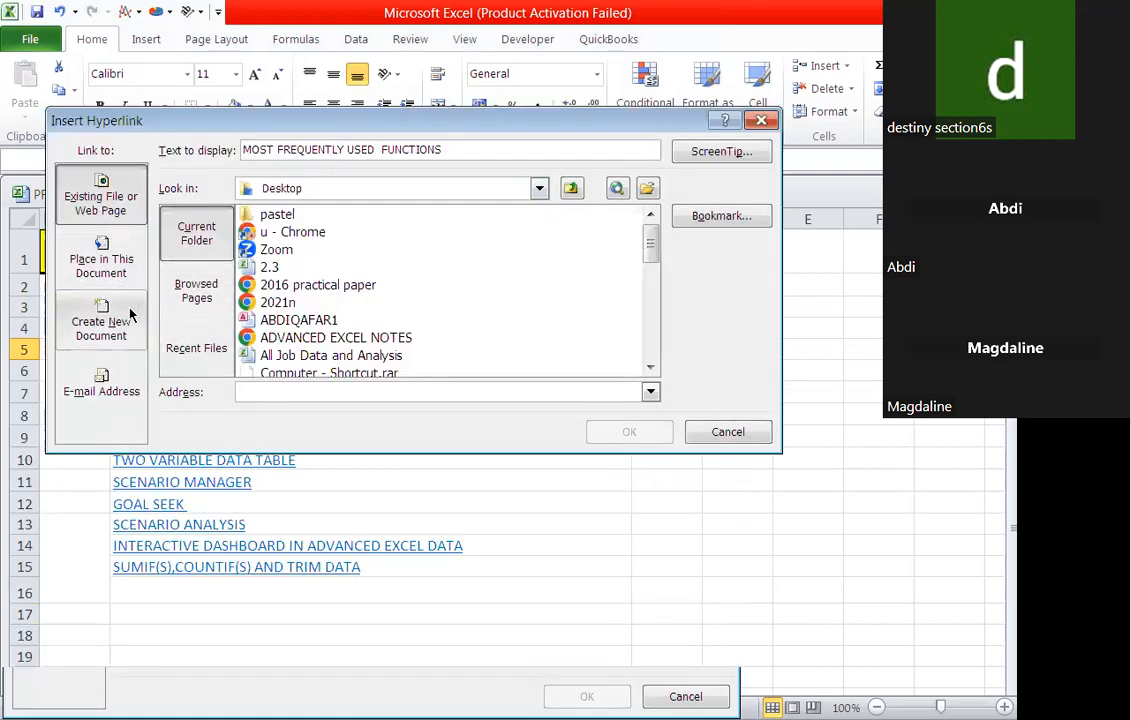
{"action": "left_click", "coordinate": [102, 262]}
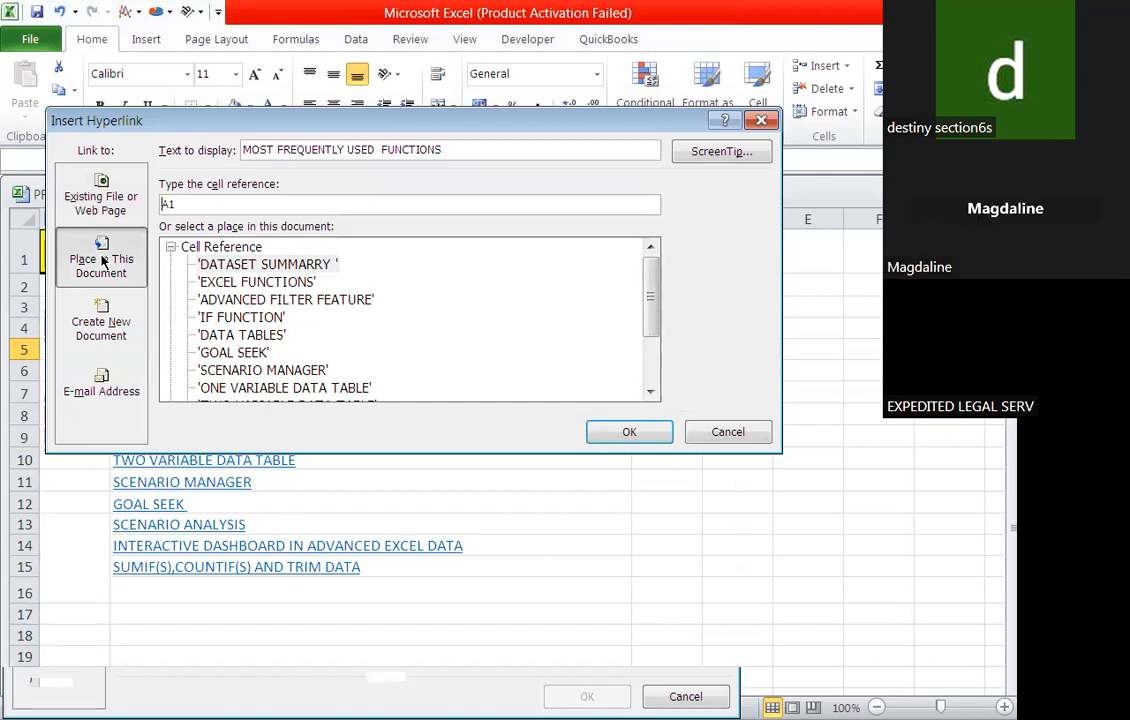
{"action": "left_click", "coordinate": [271, 284]}
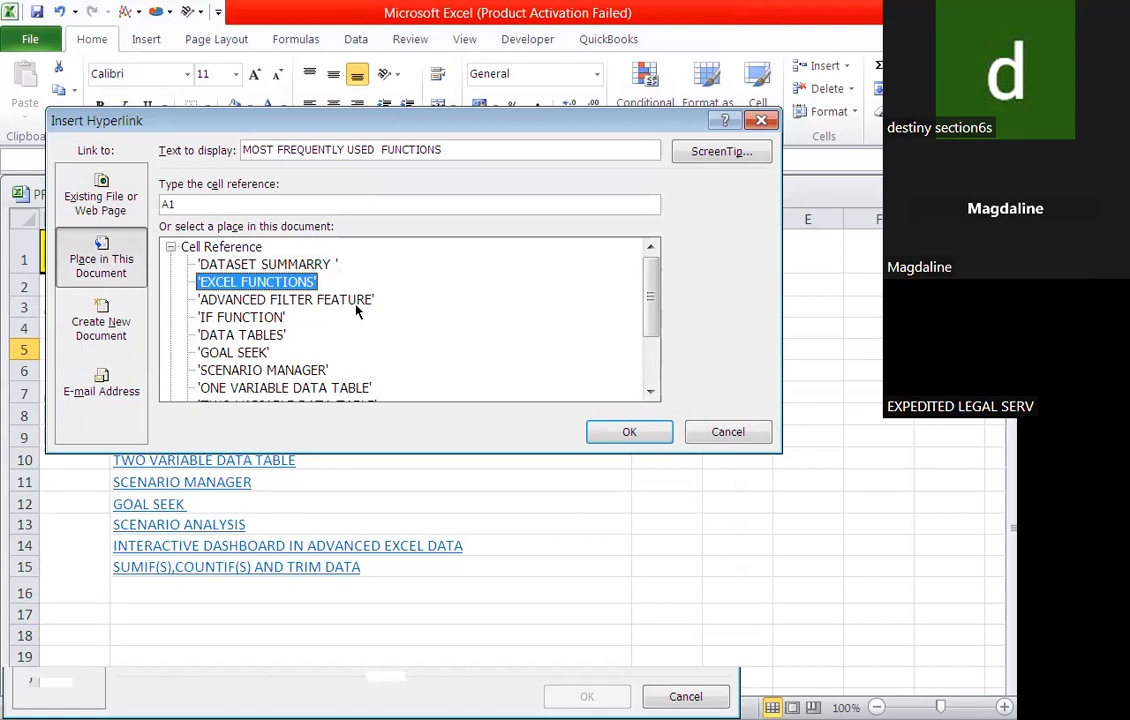
{"action": "left_click", "coordinate": [646, 431]}
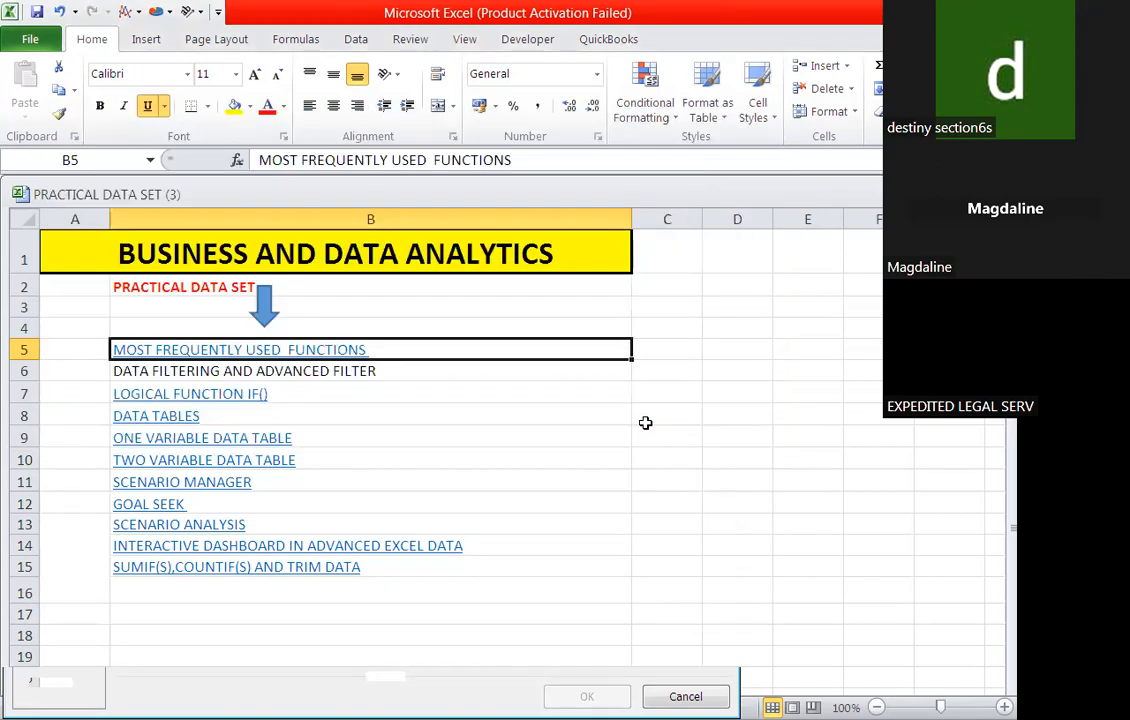
Step: Test the B5 link to the functions sheet, return through HOME PAGE, and follow the link again
{"action": "left_click", "coordinate": [298, 351]}
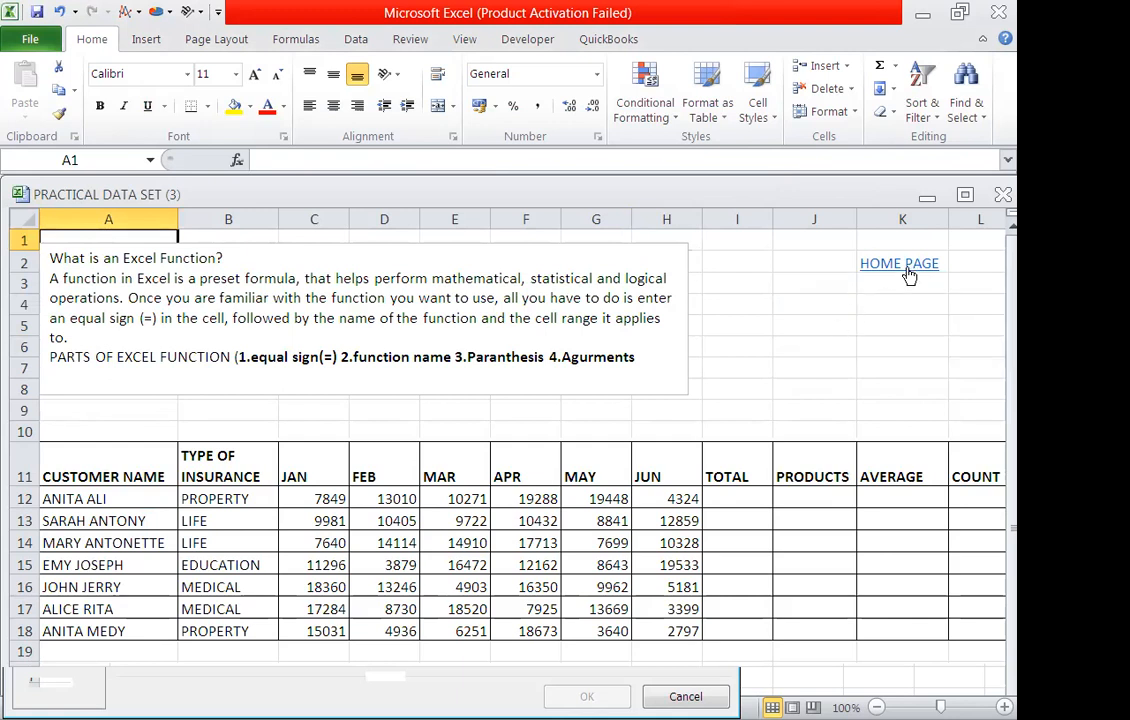
{"action": "left_click", "coordinate": [910, 265]}
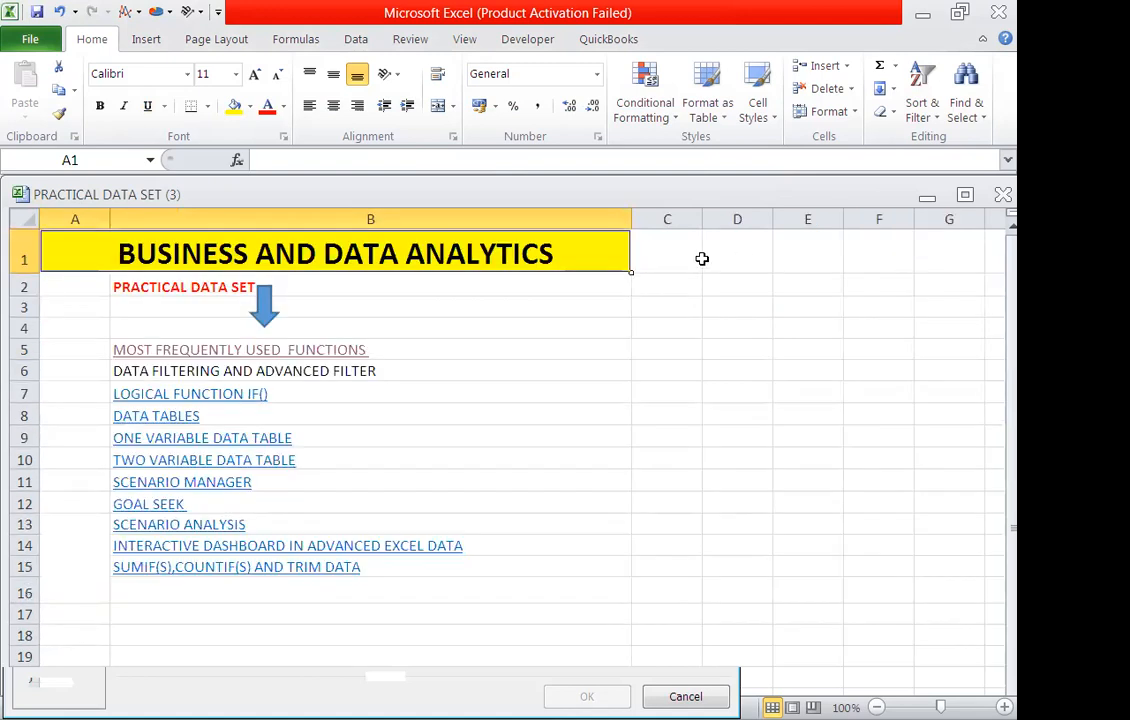
{"action": "left_click", "coordinate": [330, 351]}
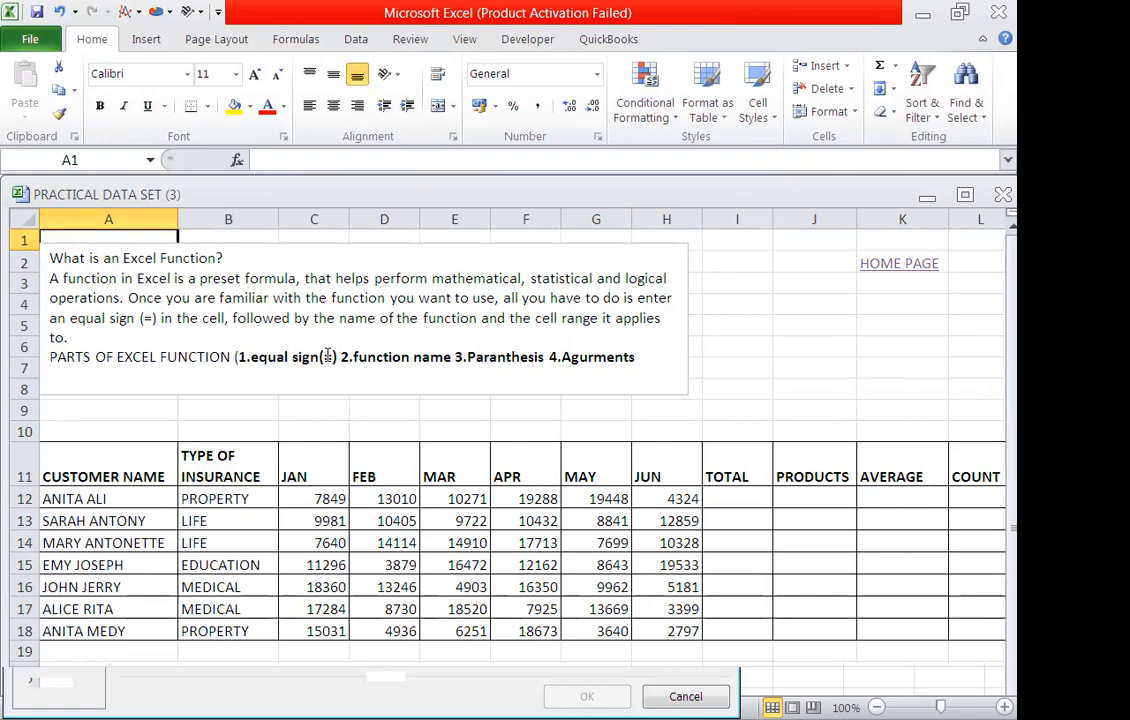
Step: Remove the HOME PAGE hyperlink from cell K2 of the functions sheet and clear the cell's text
{"action": "left_click", "coordinate": [887, 266]}
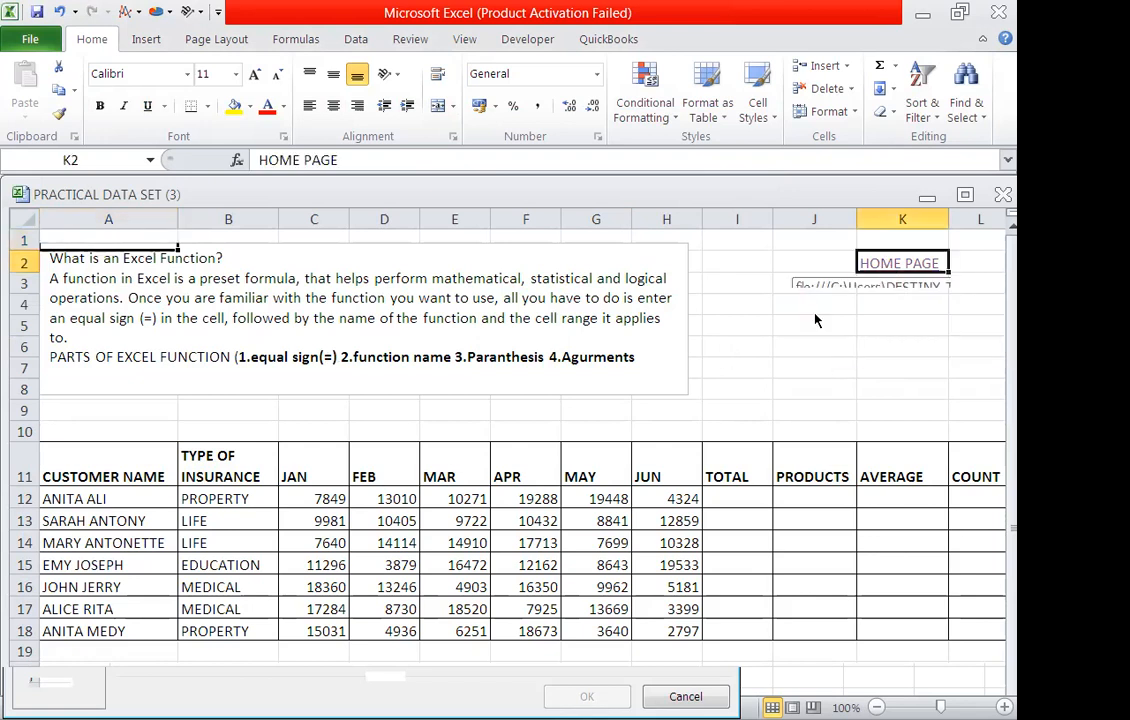
{"action": "right_click", "coordinate": [884, 264]}
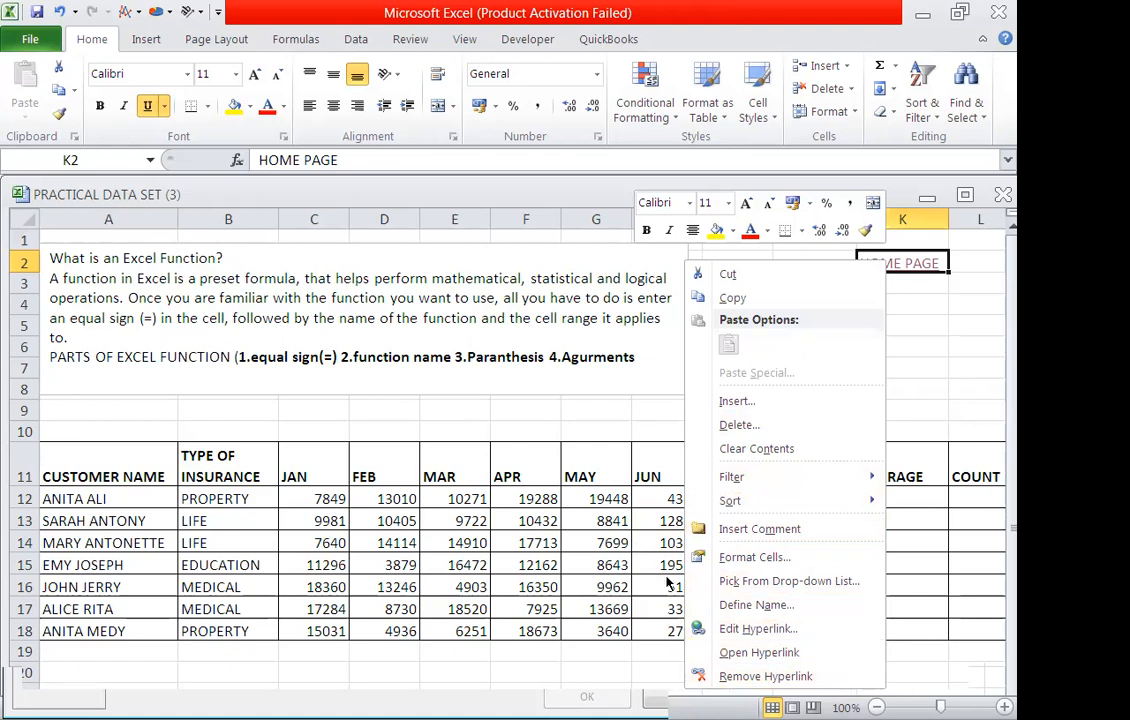
{"action": "left_click", "coordinate": [794, 681]}
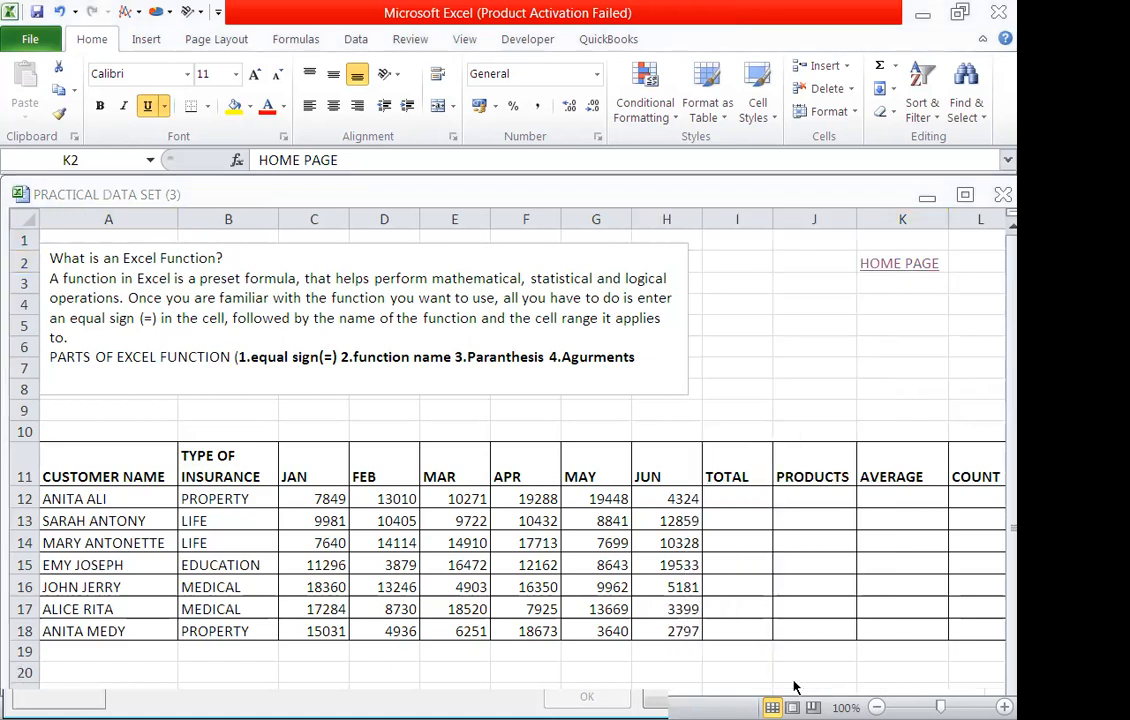
{"action": "left_click", "coordinate": [898, 273]}
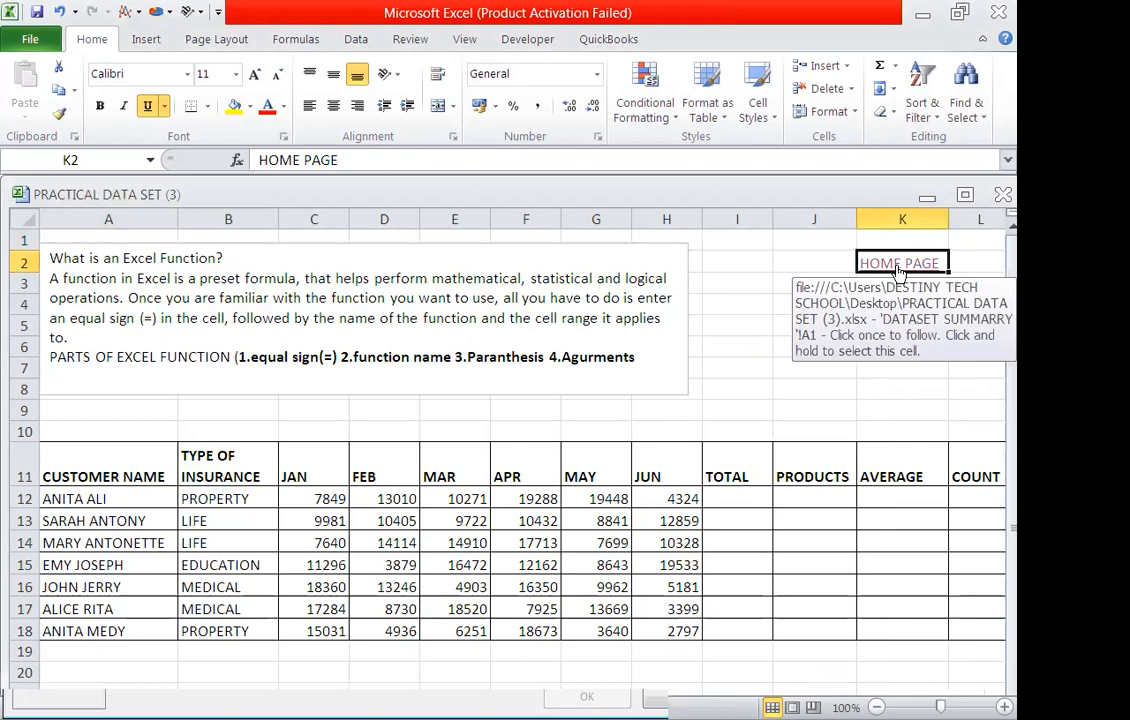
{"action": "right_click", "coordinate": [884, 264]}
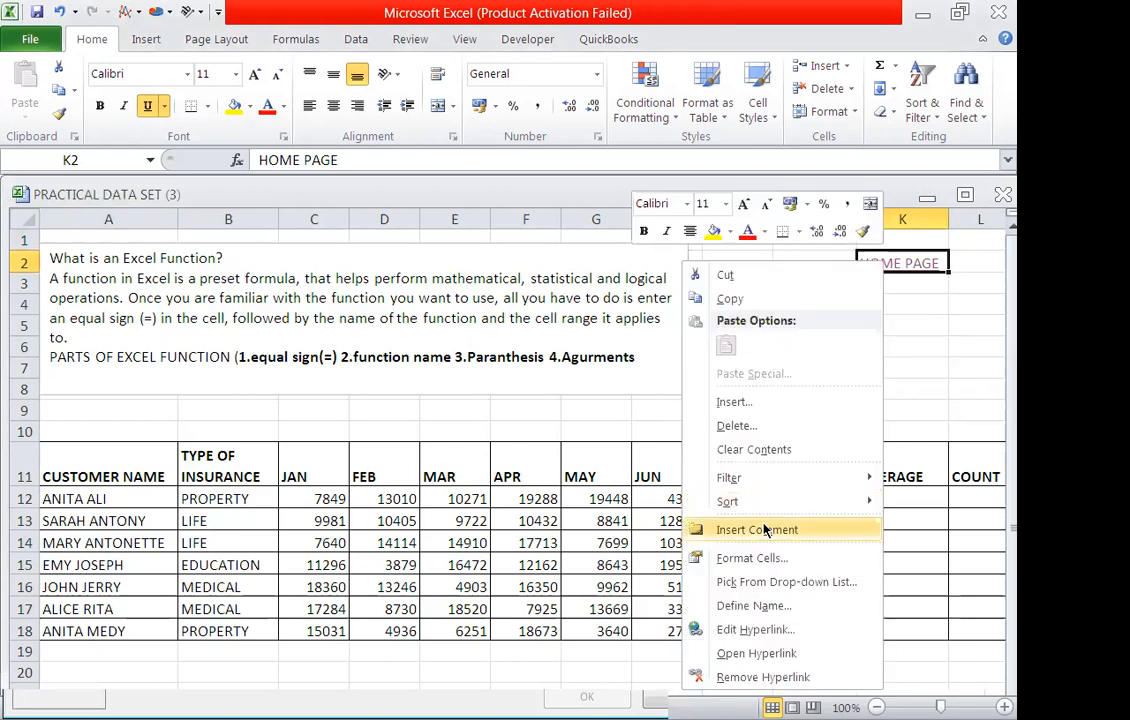
{"action": "left_click", "coordinate": [763, 677]}
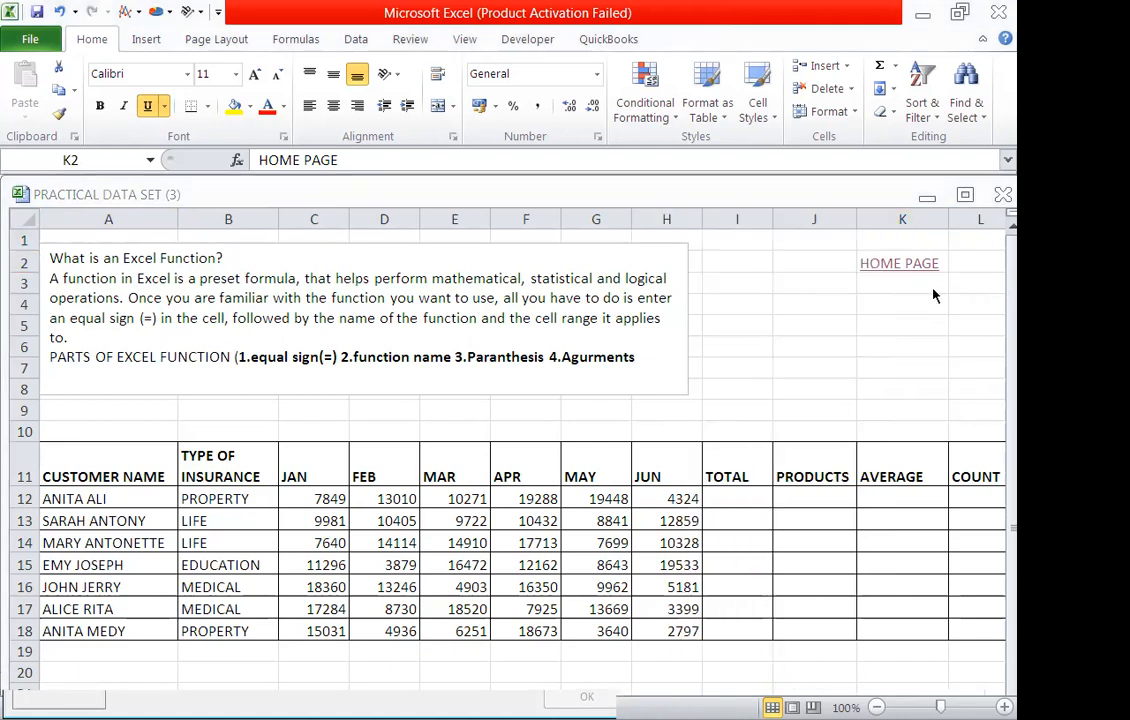
{"action": "left_click", "coordinate": [817, 260]}
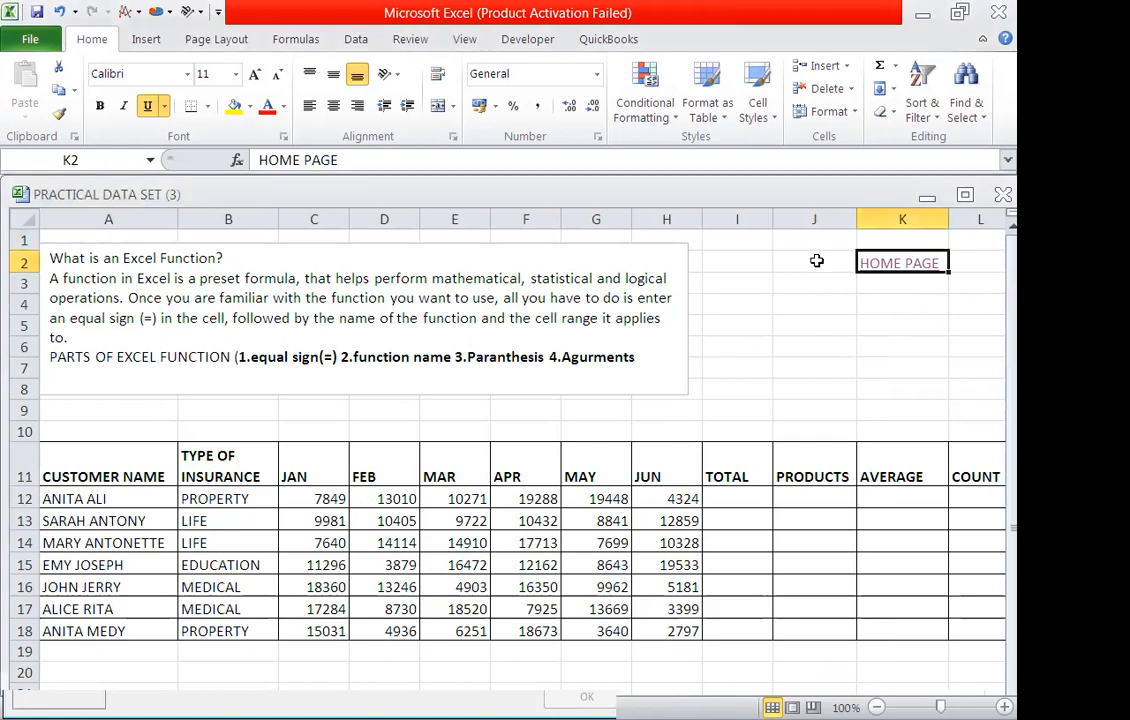
{"action": "right_click", "coordinate": [871, 266]}
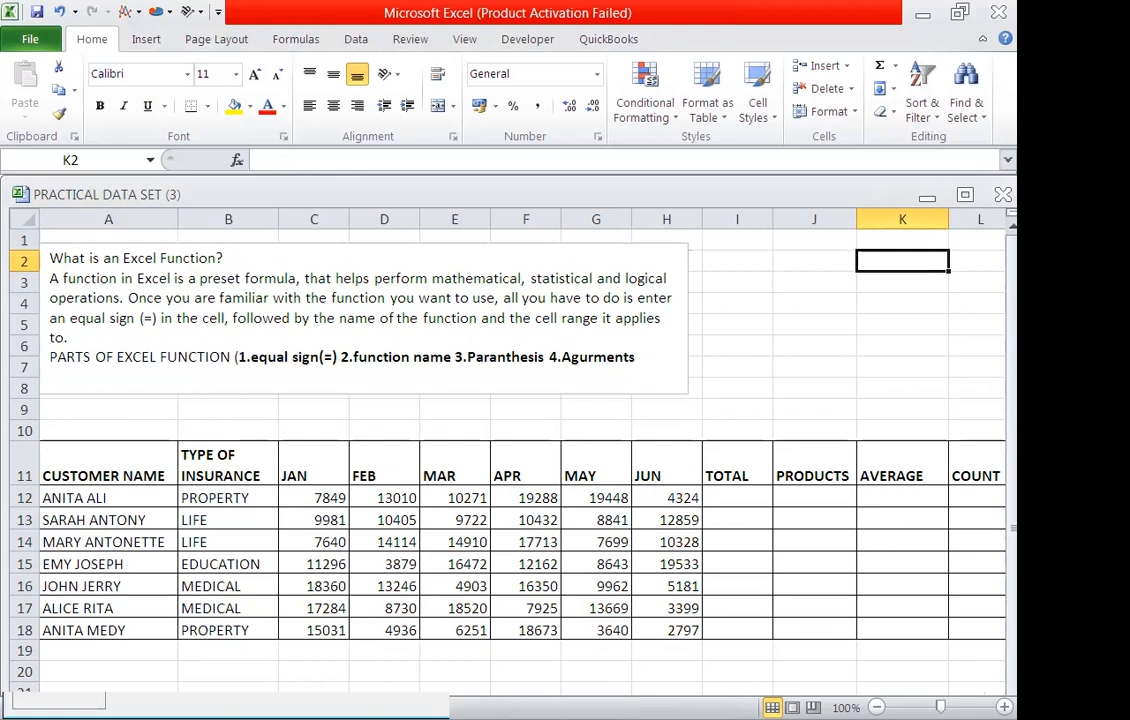
Step: Insert a left block arrow and place it in column J beside the explanation box, sized about 0.33 by 0.52 inches
{"action": "left_click", "coordinate": [146, 39]}
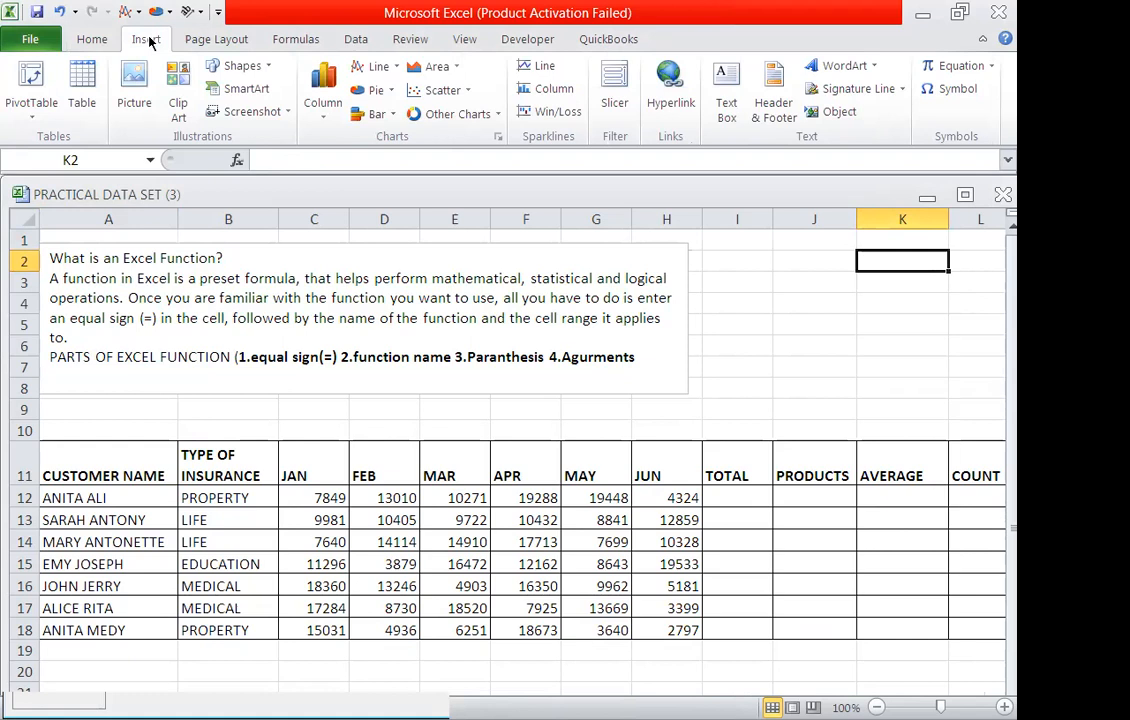
{"action": "left_click", "coordinate": [266, 66]}
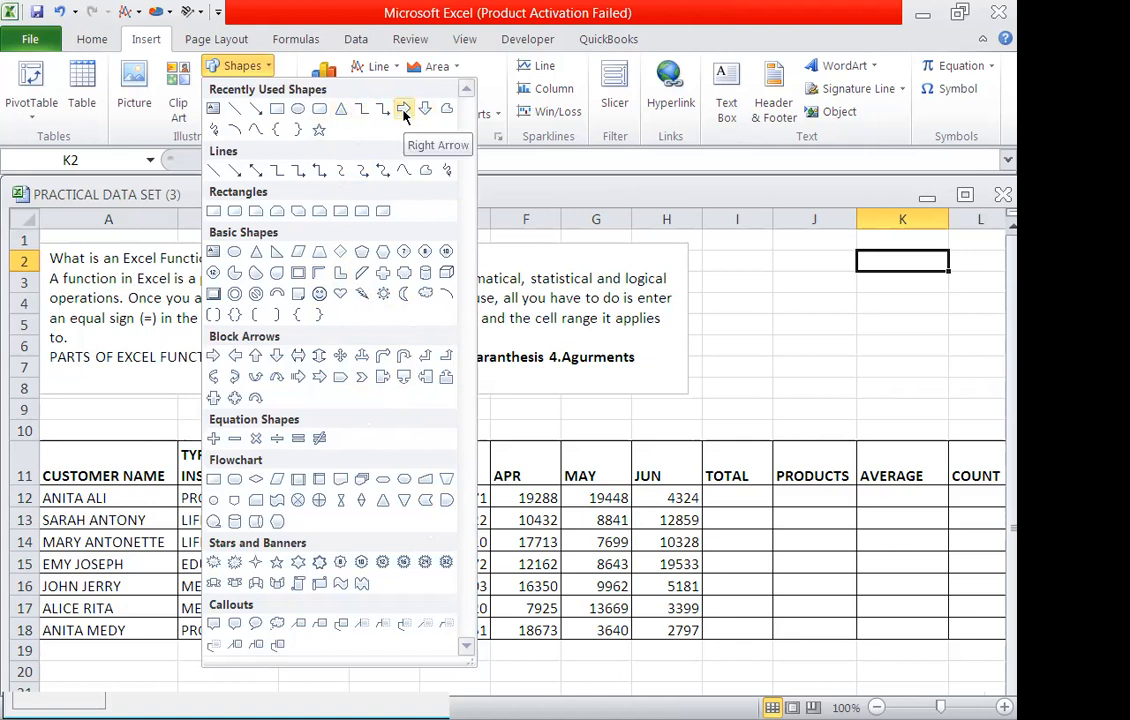
{"action": "left_click", "coordinate": [234, 355]}
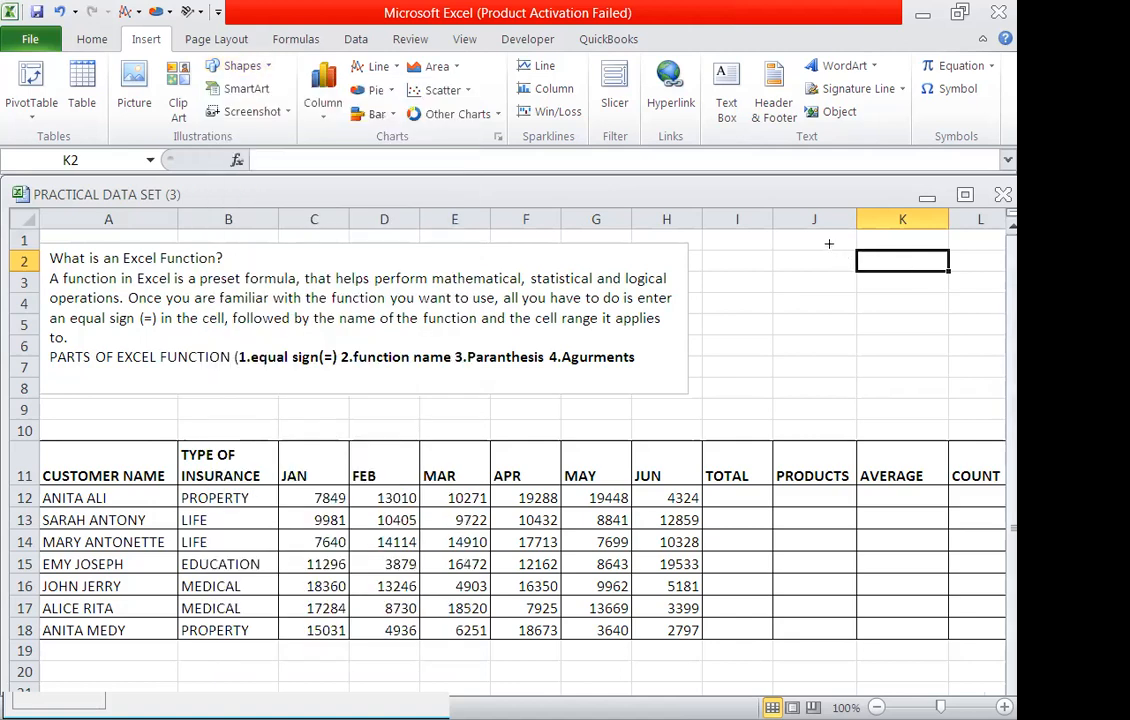
{"action": "left_click_drag", "start_coordinate": [828, 243], "coordinate": [935, 290]}
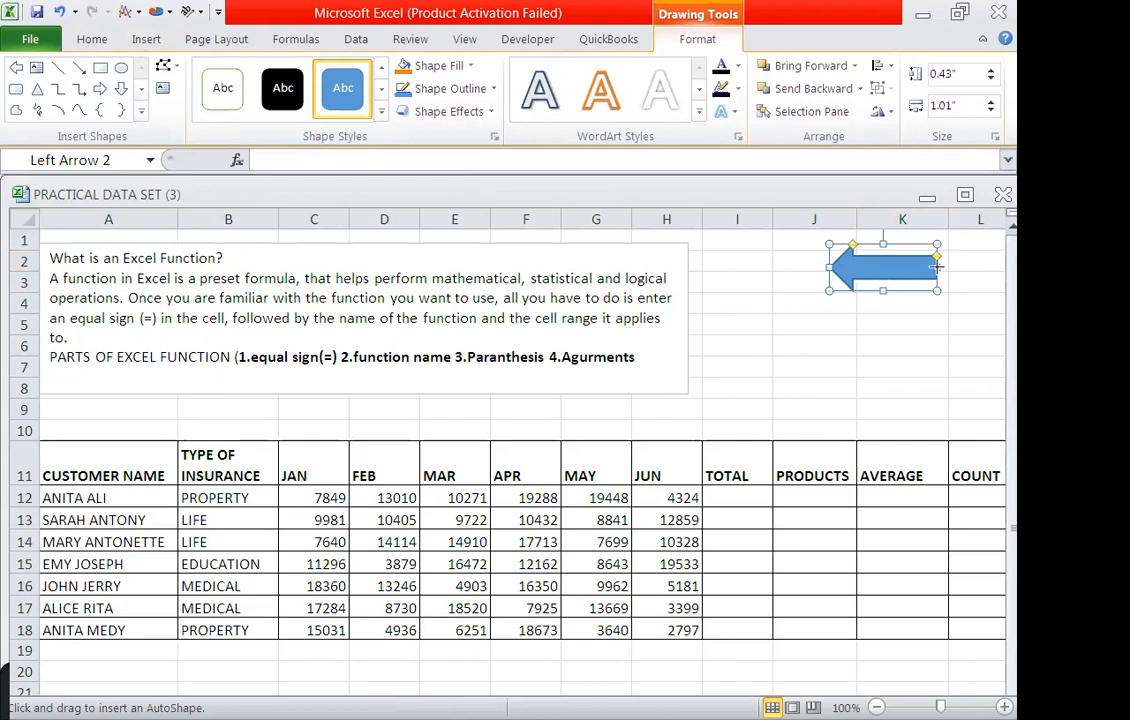
{"action": "left_click_drag", "start_coordinate": [891, 270], "coordinate": [797, 264]}
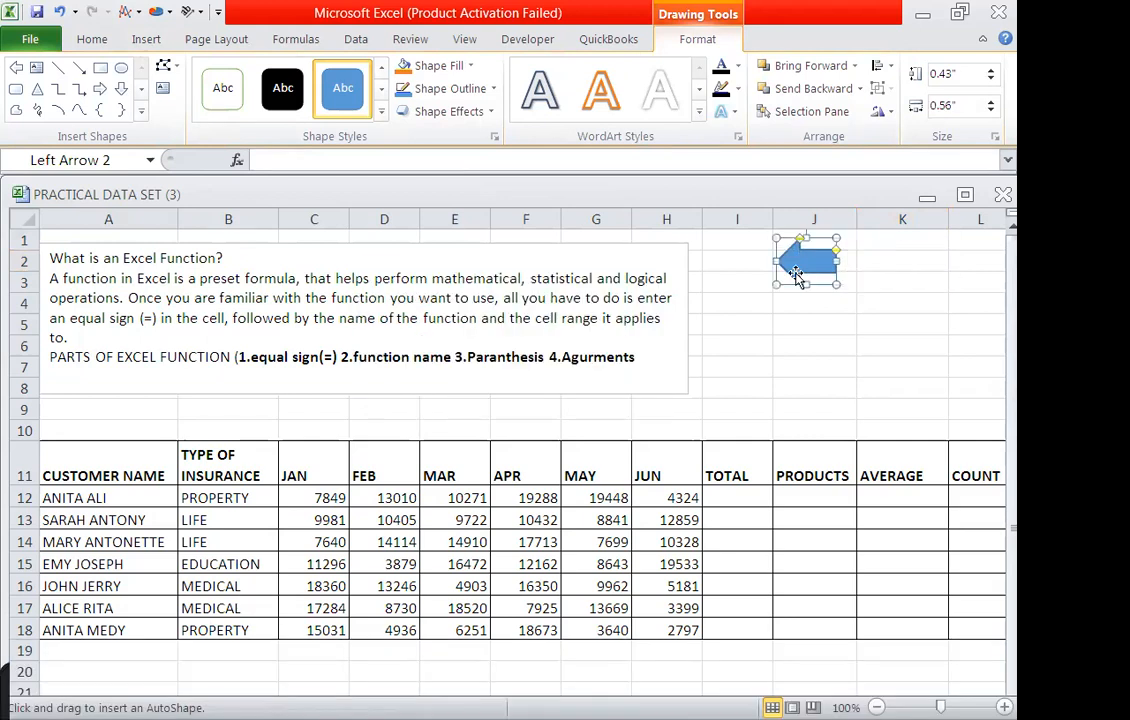
{"action": "left_click", "coordinate": [855, 375]}
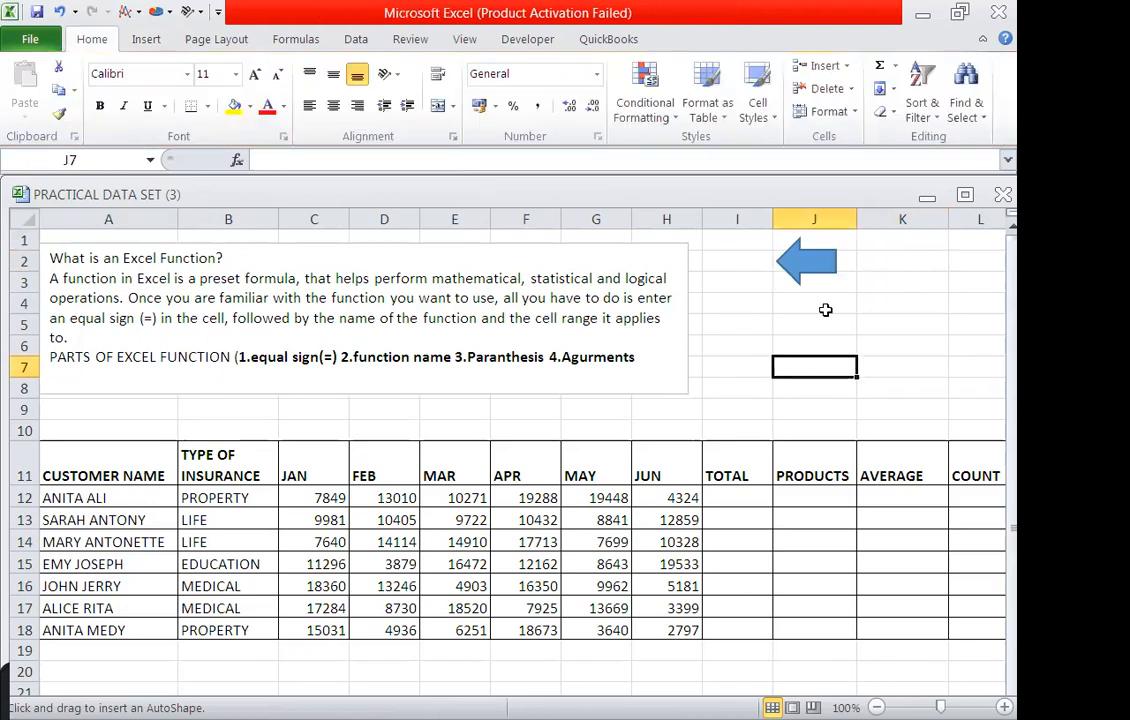
{"action": "left_click", "coordinate": [806, 272]}
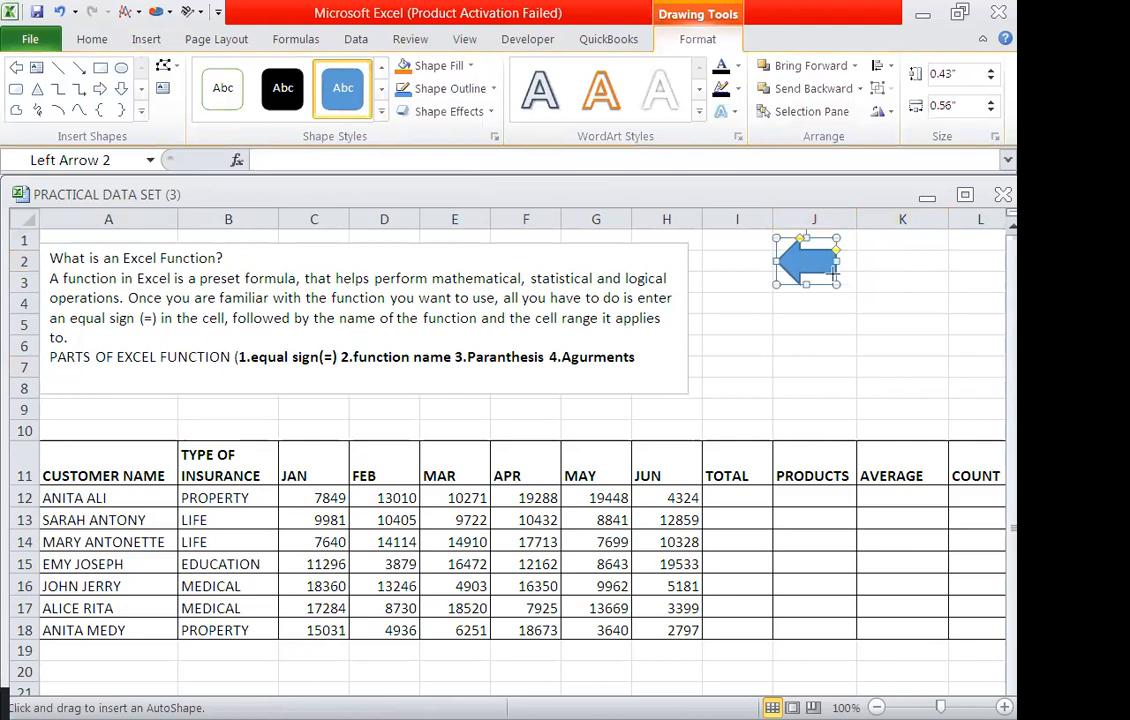
Step: Link the left arrow shape to cell A1 of the DATASET SUMMARRY sheet in this document and follow the link to test it
{"action": "right_click", "coordinate": [810, 257]}
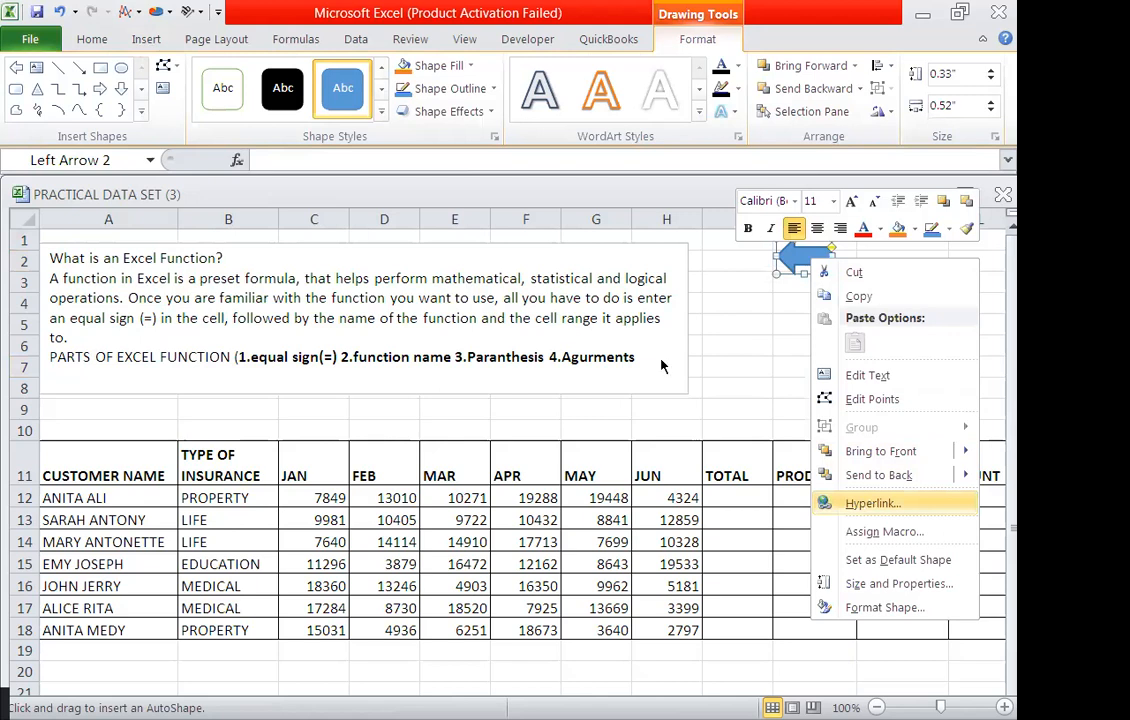
{"action": "left_click", "coordinate": [868, 504]}
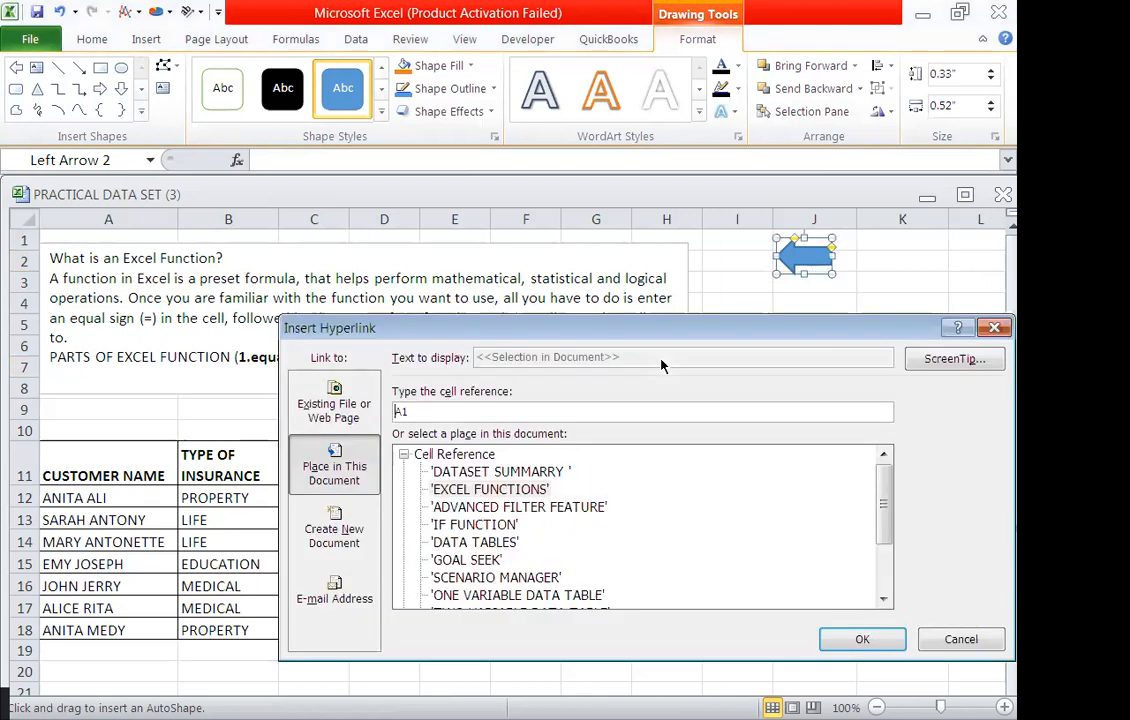
{"action": "left_click_drag", "start_coordinate": [661, 328], "coordinate": [662, 249]}
{"action": "left_click", "coordinate": [501, 393]}
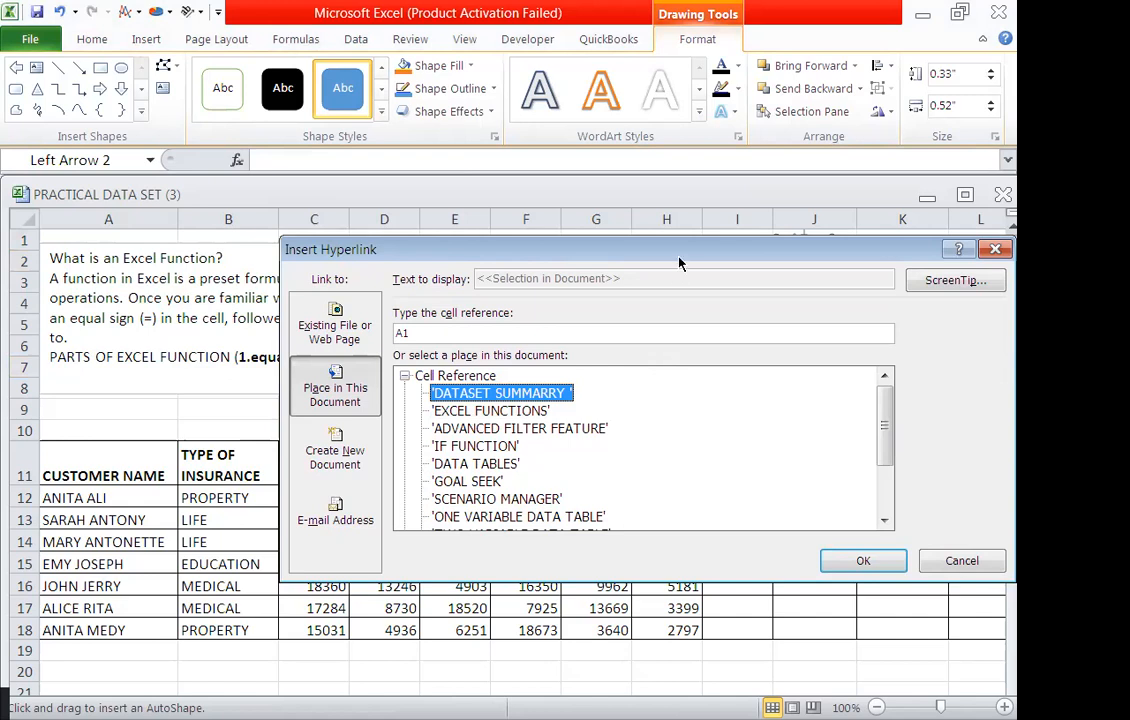
{"action": "left_click_drag", "start_coordinate": [678, 257], "coordinate": [650, 96]}
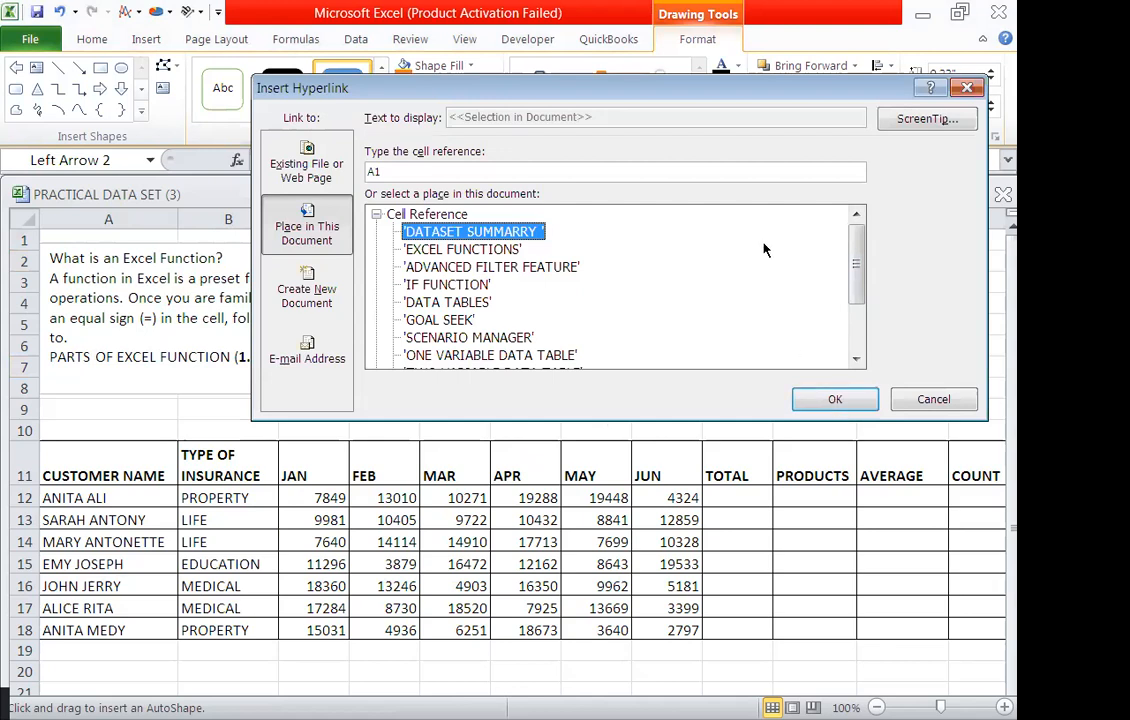
{"action": "left_click", "coordinate": [833, 398]}
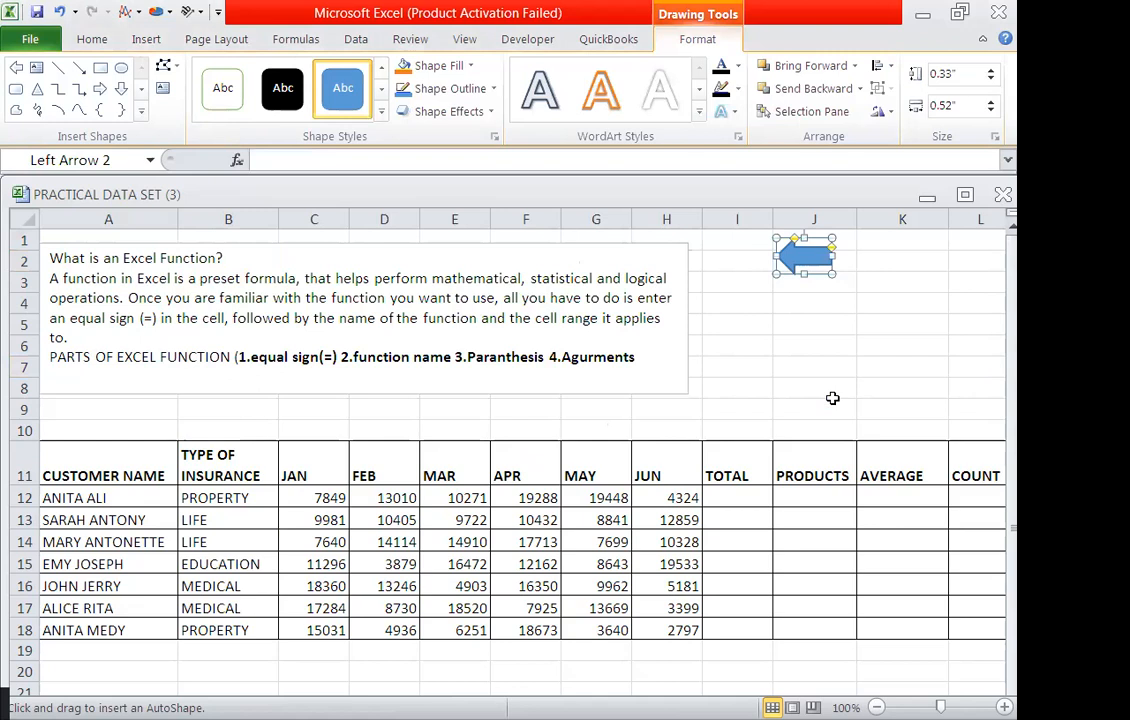
{"action": "left_click", "coordinate": [833, 397]}
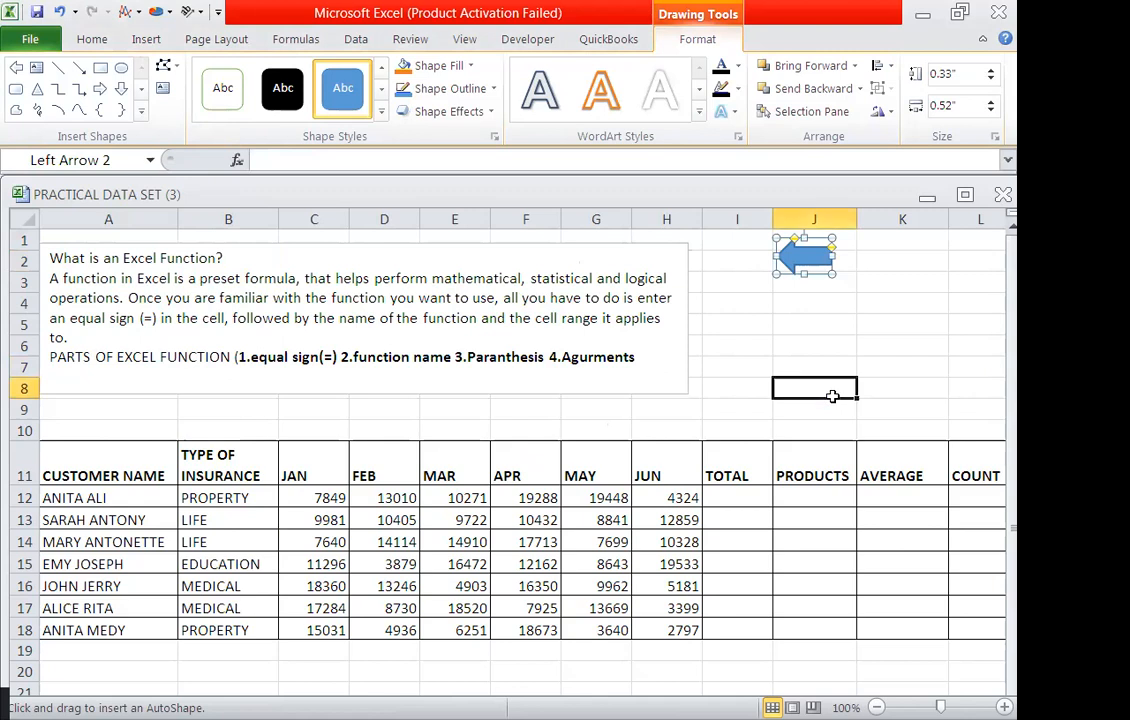
{"action": "left_click", "coordinate": [812, 265]}
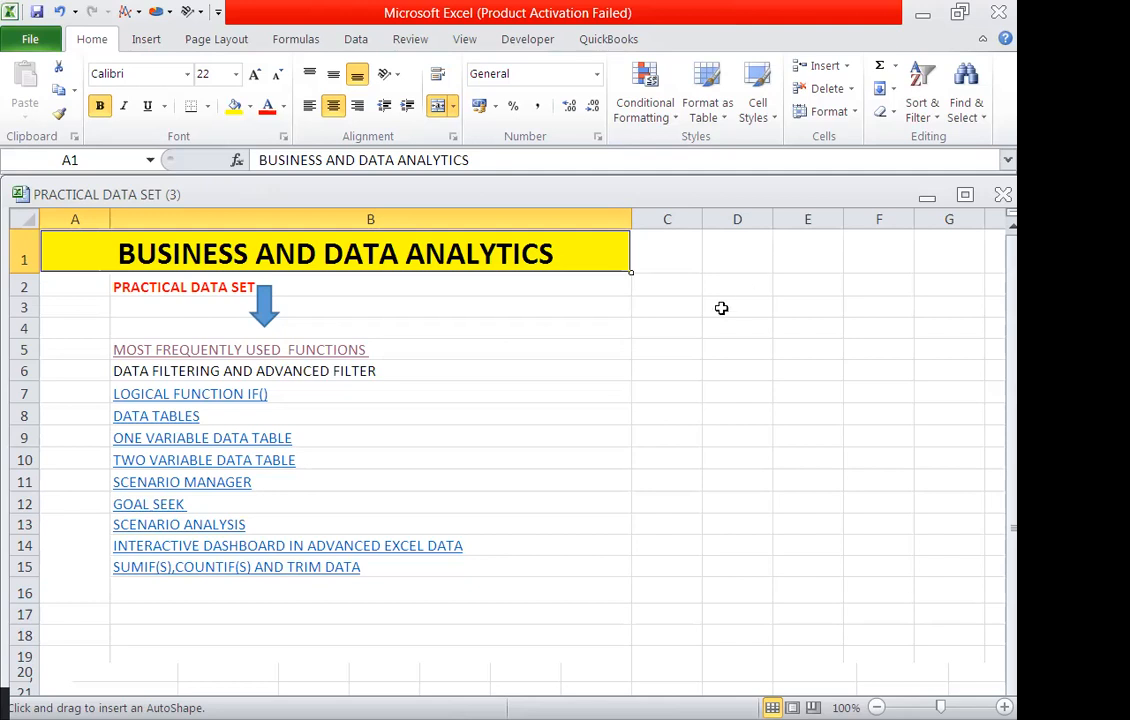
Step: Link DATA FILTERING AND ADVANCED FILTER in B6 to cell A1 of the ADVANCED FILTER FEATURE sheet in this document
{"action": "left_click", "coordinate": [306, 374]}
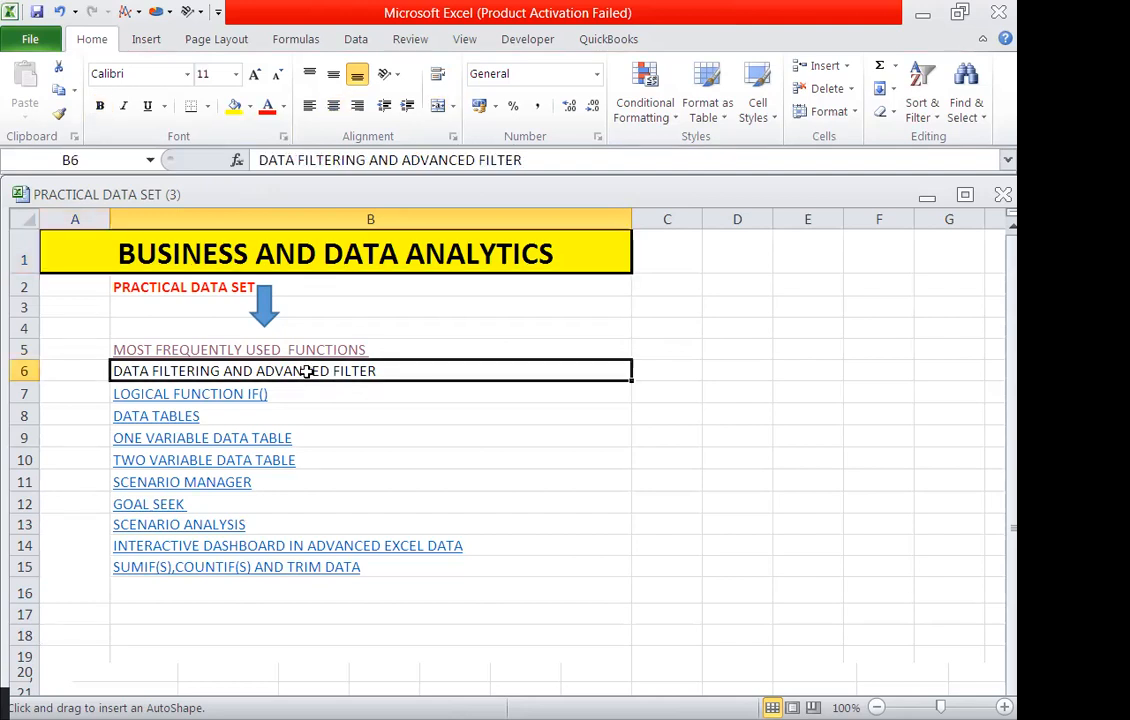
{"action": "right_click", "coordinate": [311, 381]}
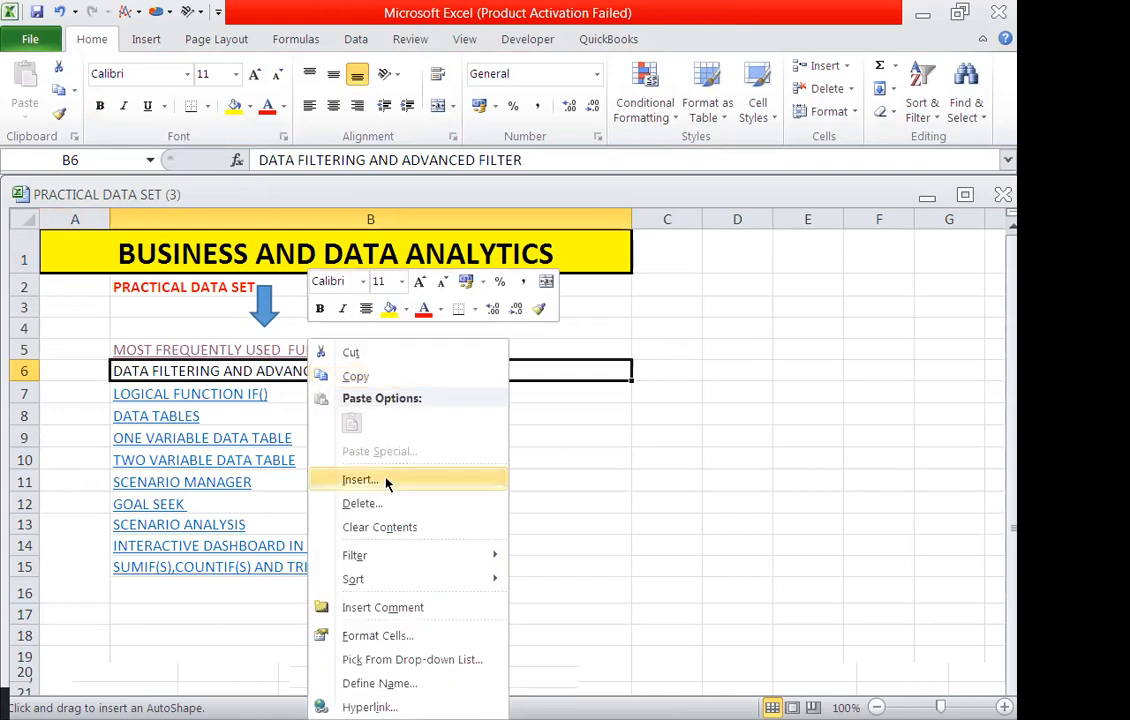
{"action": "left_click", "coordinate": [364, 703]}
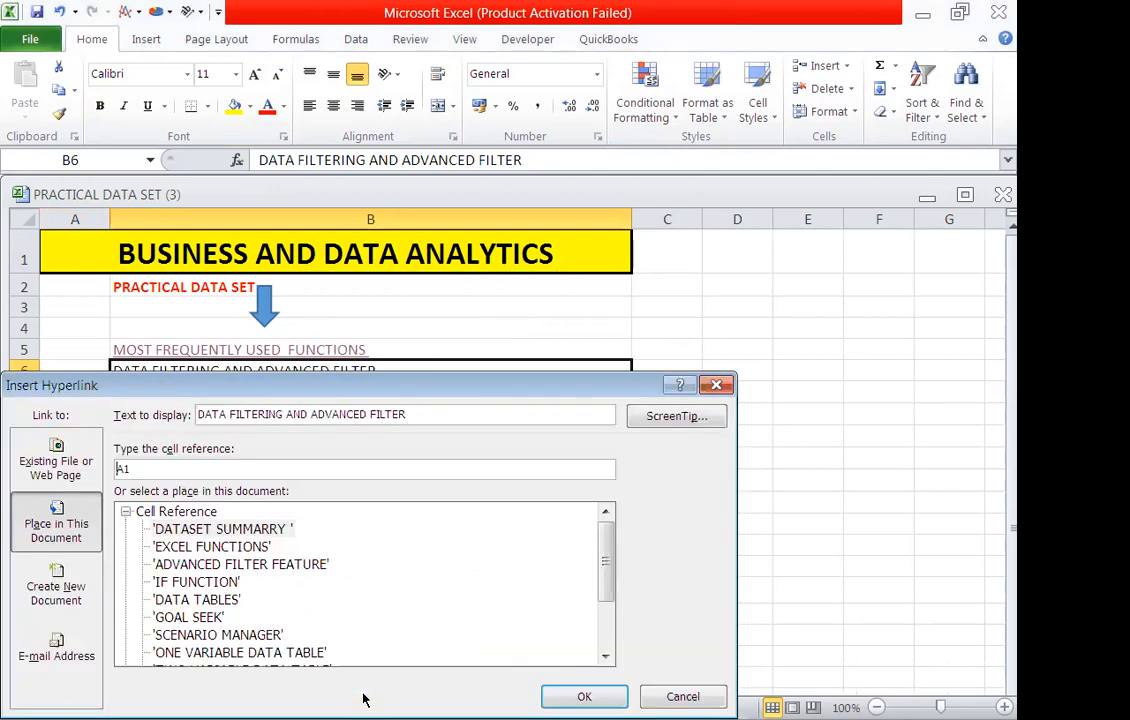
{"action": "left_click_drag", "start_coordinate": [541, 390], "coordinate": [699, 160]}
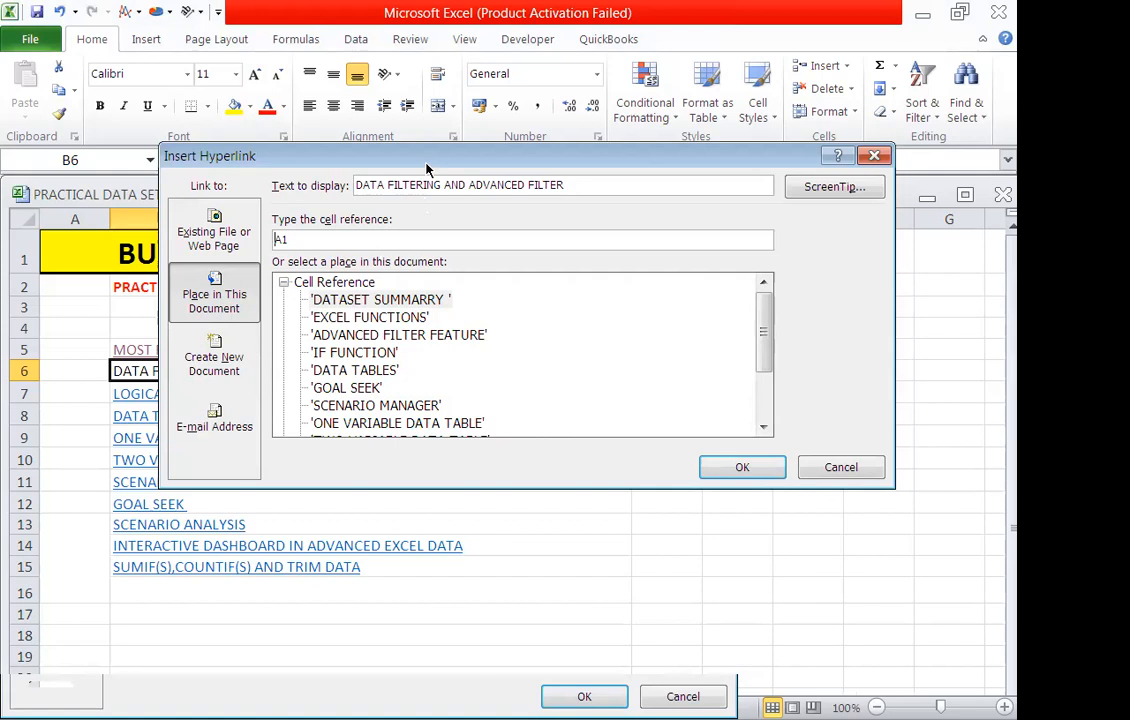
{"action": "left_click_drag", "start_coordinate": [426, 168], "coordinate": [448, 191]}
{"action": "left_click", "coordinate": [420, 357]}
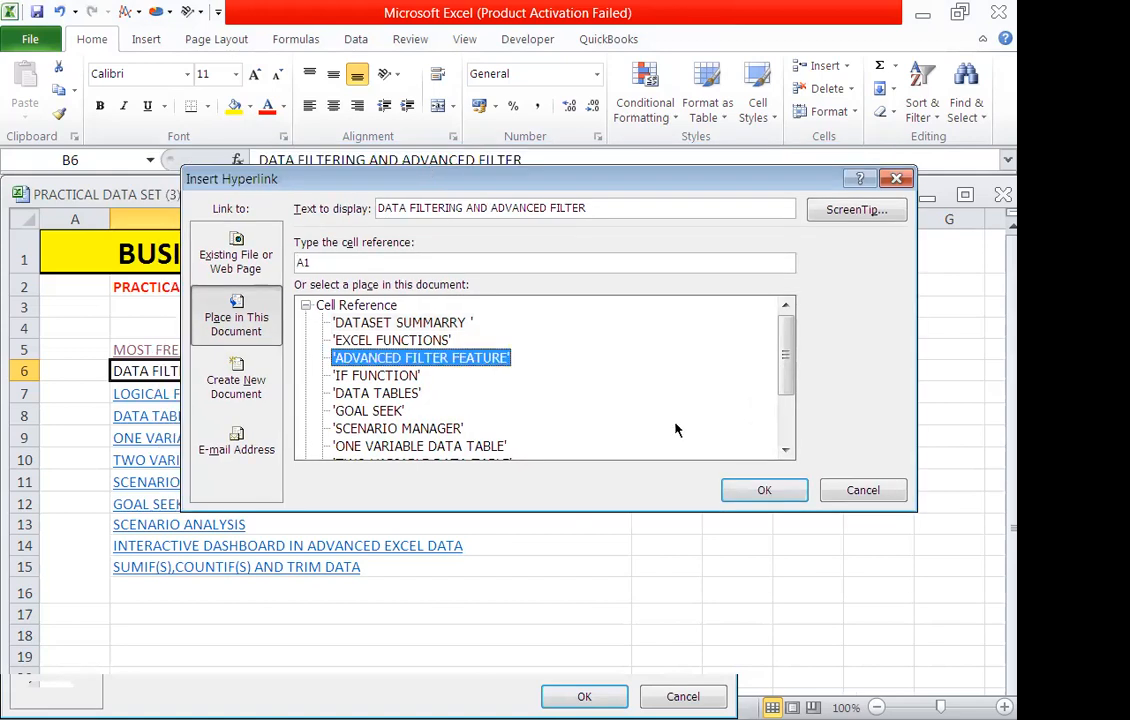
{"action": "left_click", "coordinate": [760, 489]}
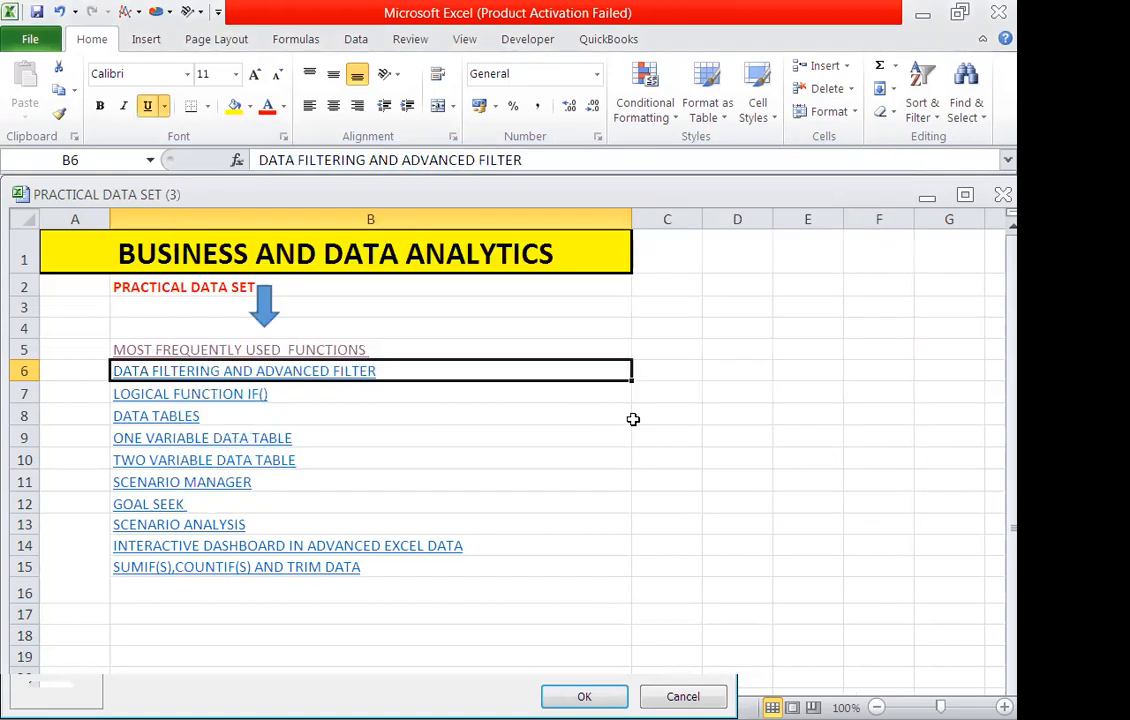
{"action": "left_click", "coordinate": [633, 419]}
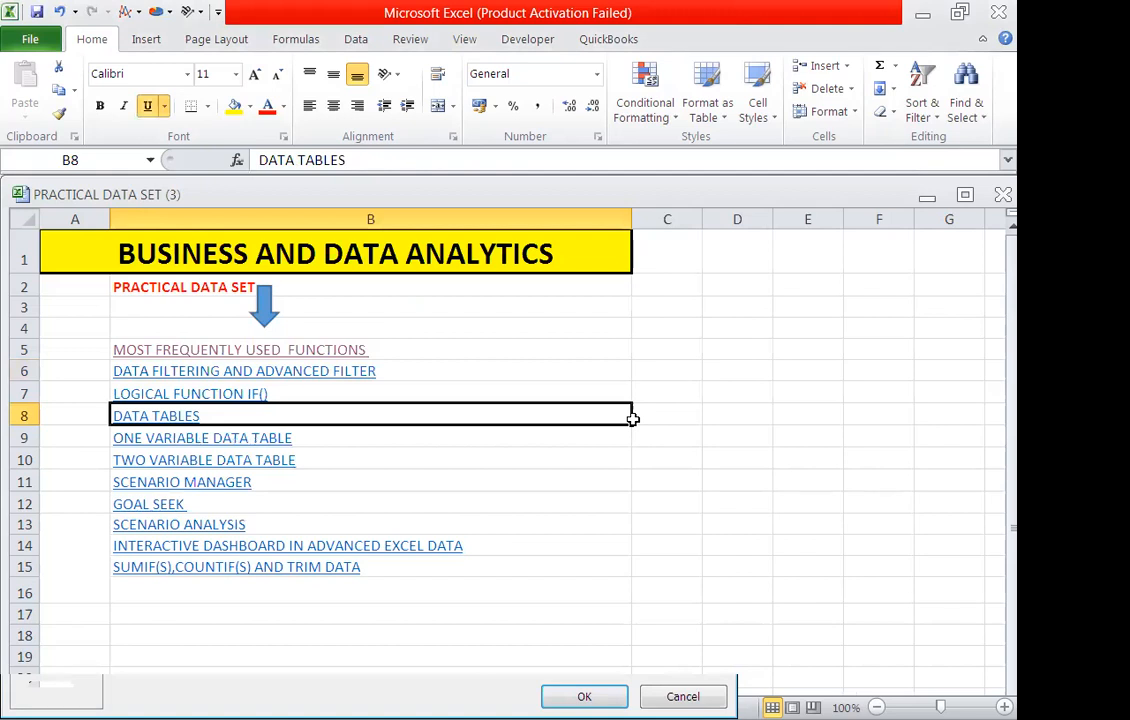
Step: Test the DATA FILTERING AND ADVANCED FILTER link in B6 and return through the sheet's HOME PAGE link
{"action": "left_click", "coordinate": [289, 370]}
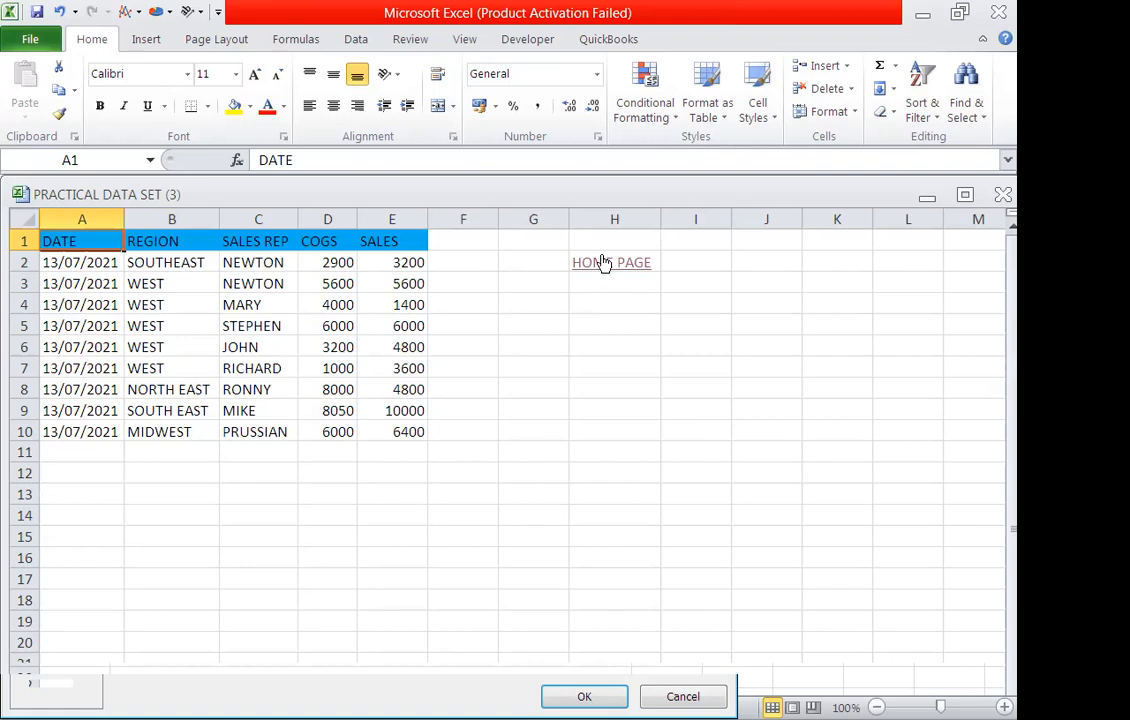
{"action": "left_click", "coordinate": [606, 262]}
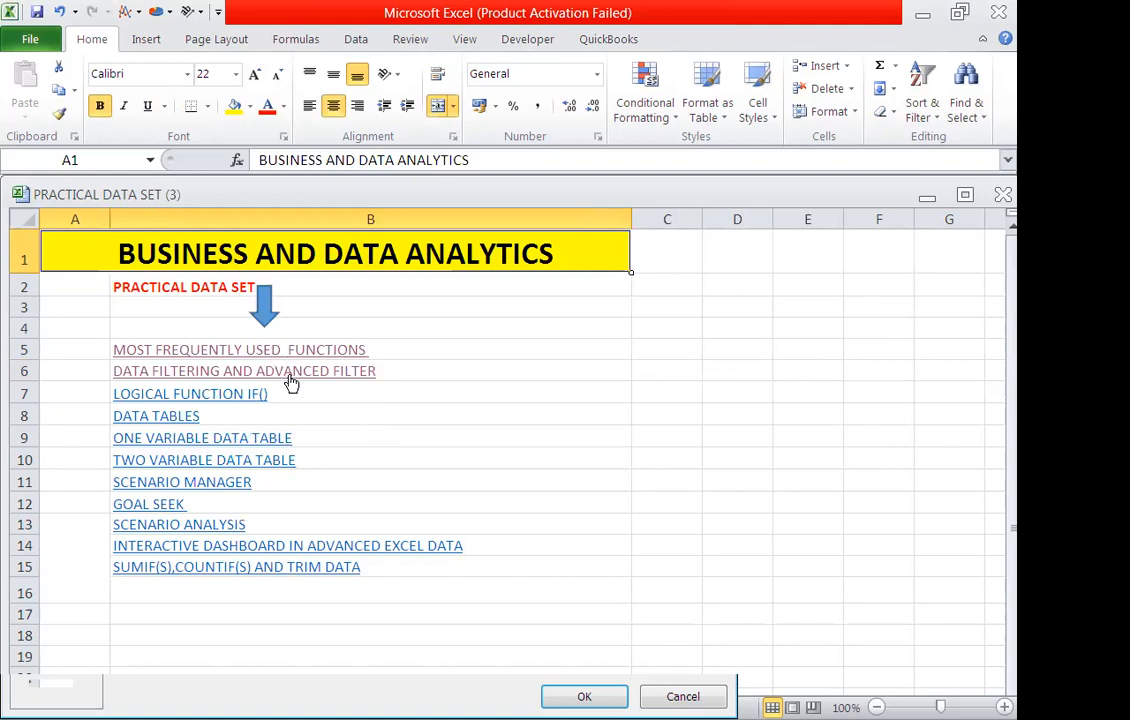
{"action": "left_click", "coordinate": [287, 374]}
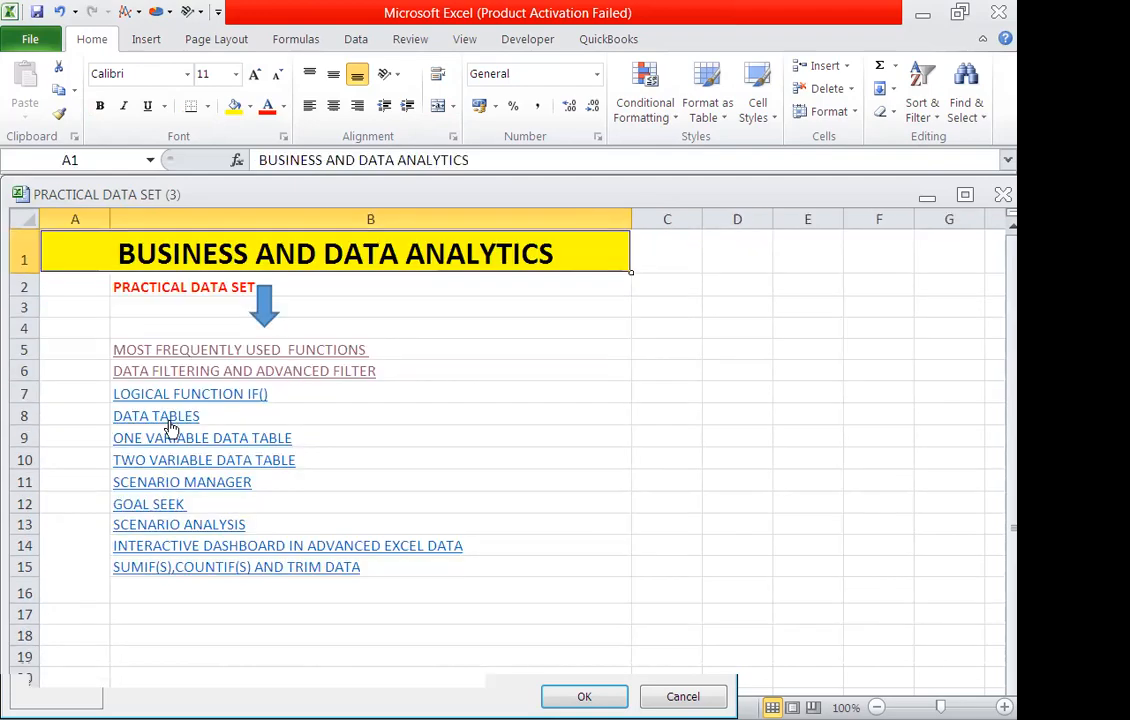
Step: Follow the DATA TABLES link in B8, look through the sheet's explanations, and return through HOME PAGE
{"action": "left_click", "coordinate": [168, 418]}
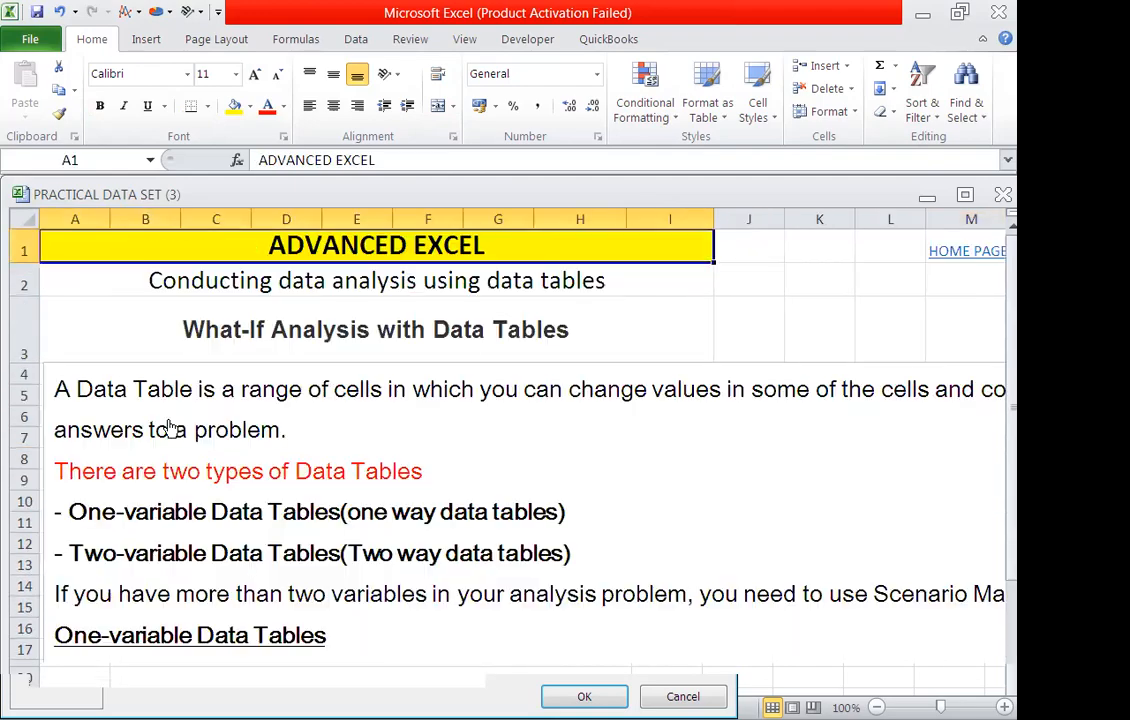
{"action": "scroll", "coordinate": [335, 355], "scroll_direction": "down", "scroll_amount": 8}
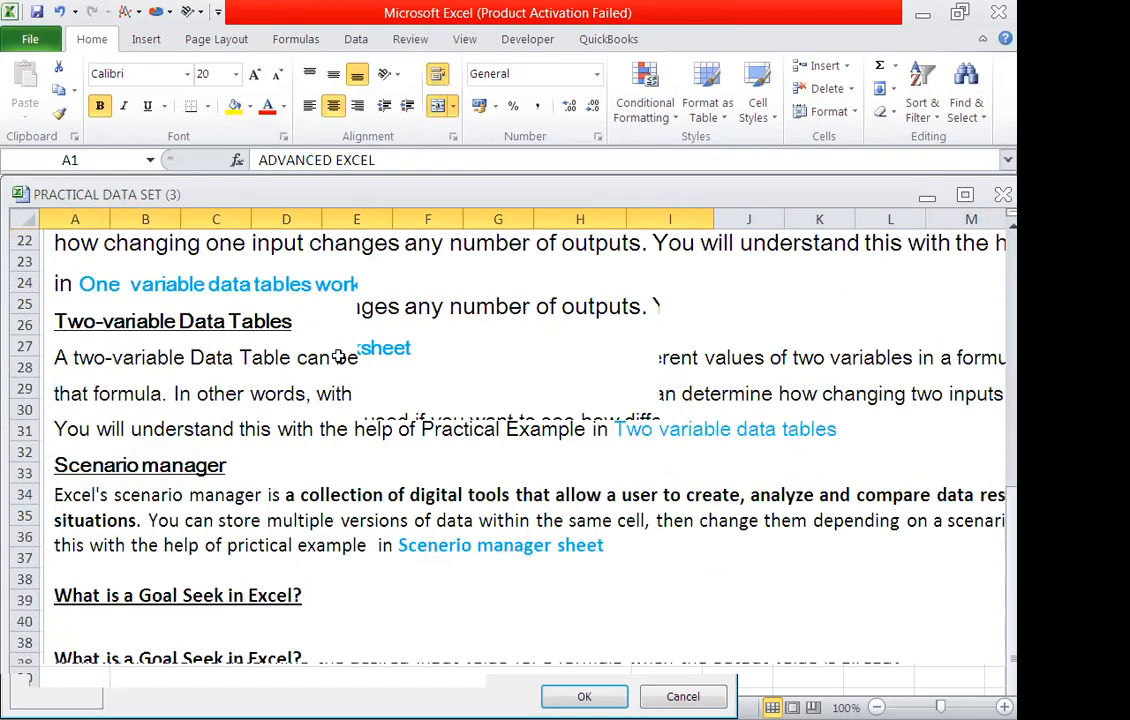
{"action": "scroll", "coordinate": [335, 355], "scroll_direction": "up", "scroll_amount": 8}
{"action": "left_click", "coordinate": [947, 252]}
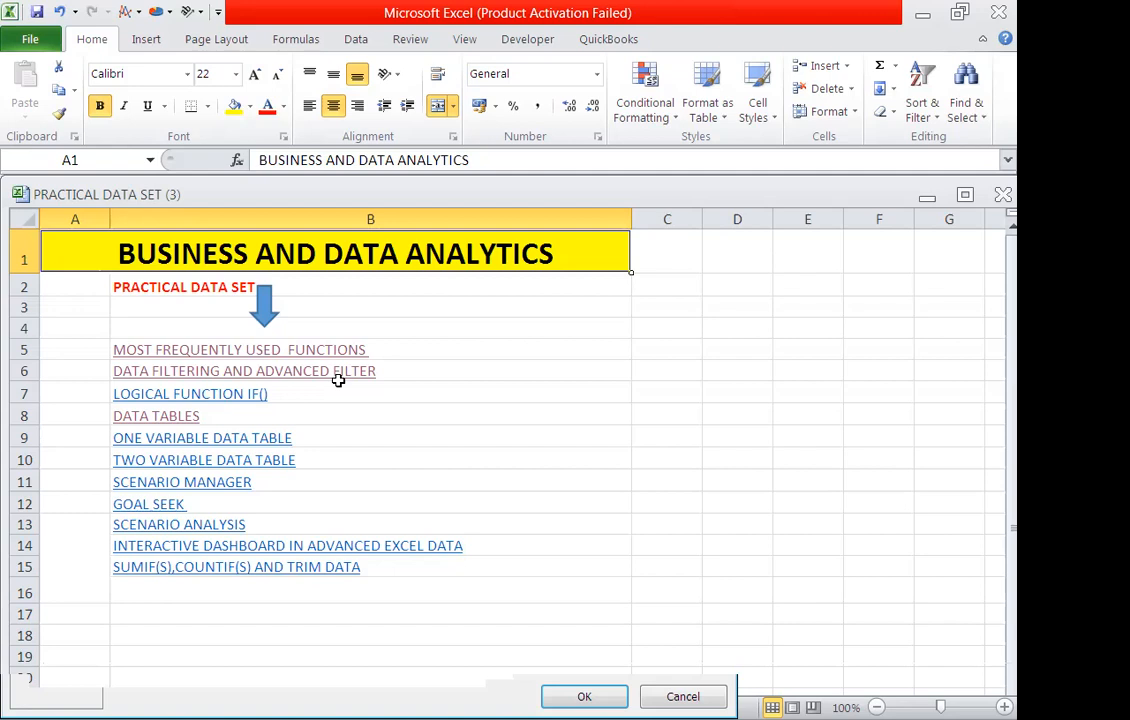
{"action": "left_click", "coordinate": [776, 353]}
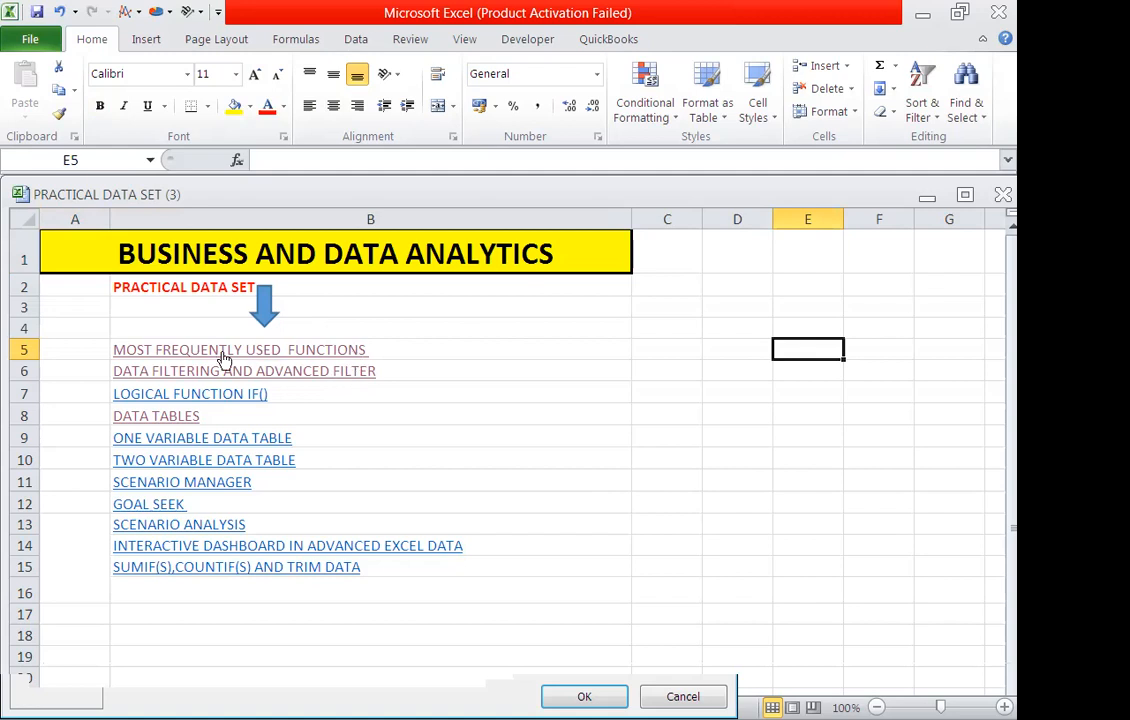
Step: Go to the advanced filter sheet through the B6 link and turn on filtering for the sales table's header row
{"action": "left_click", "coordinate": [252, 372]}
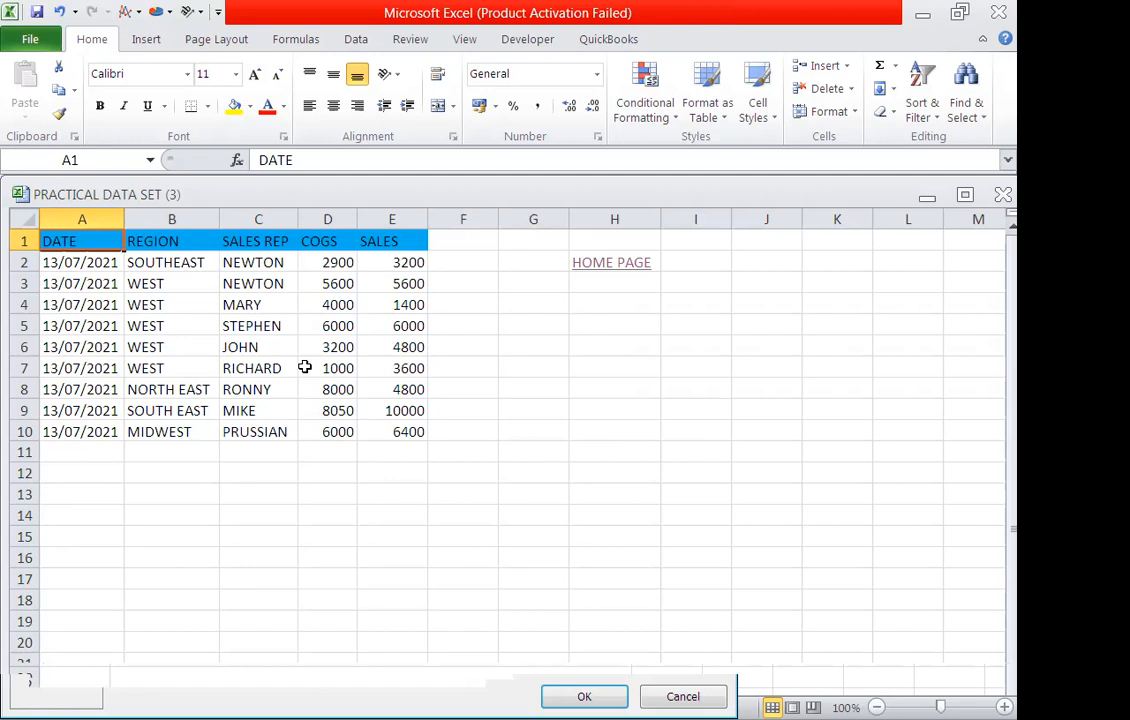
{"action": "left_click", "coordinate": [927, 118]}
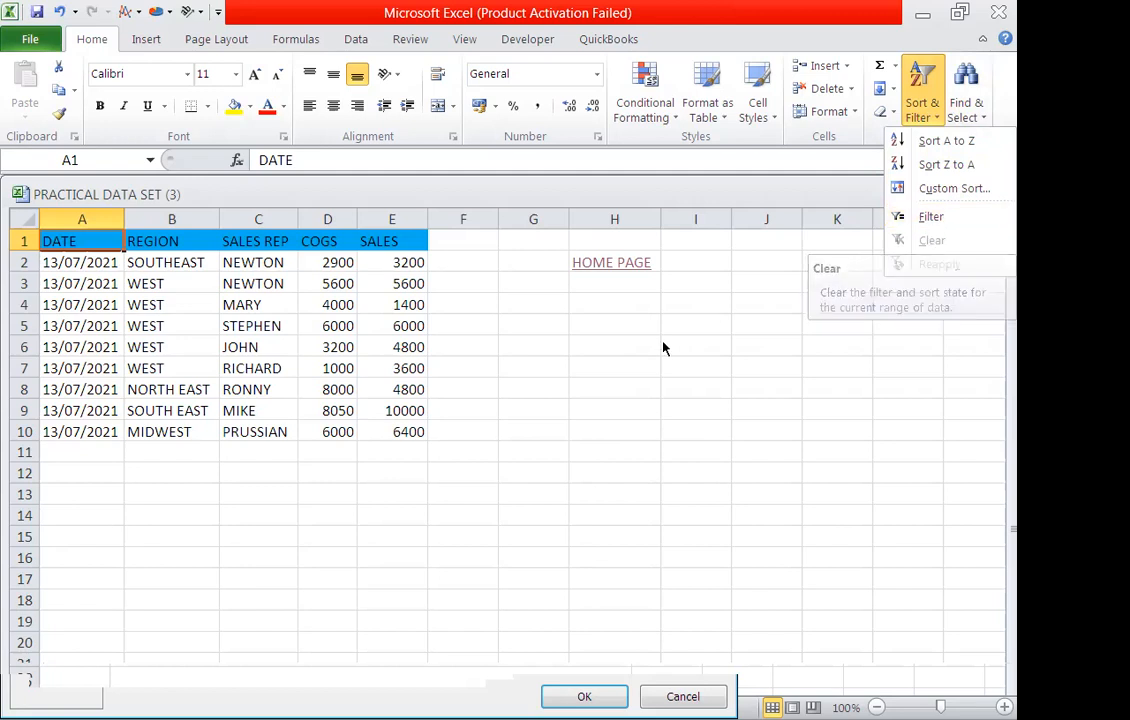
{"action": "left_click", "coordinate": [669, 366]}
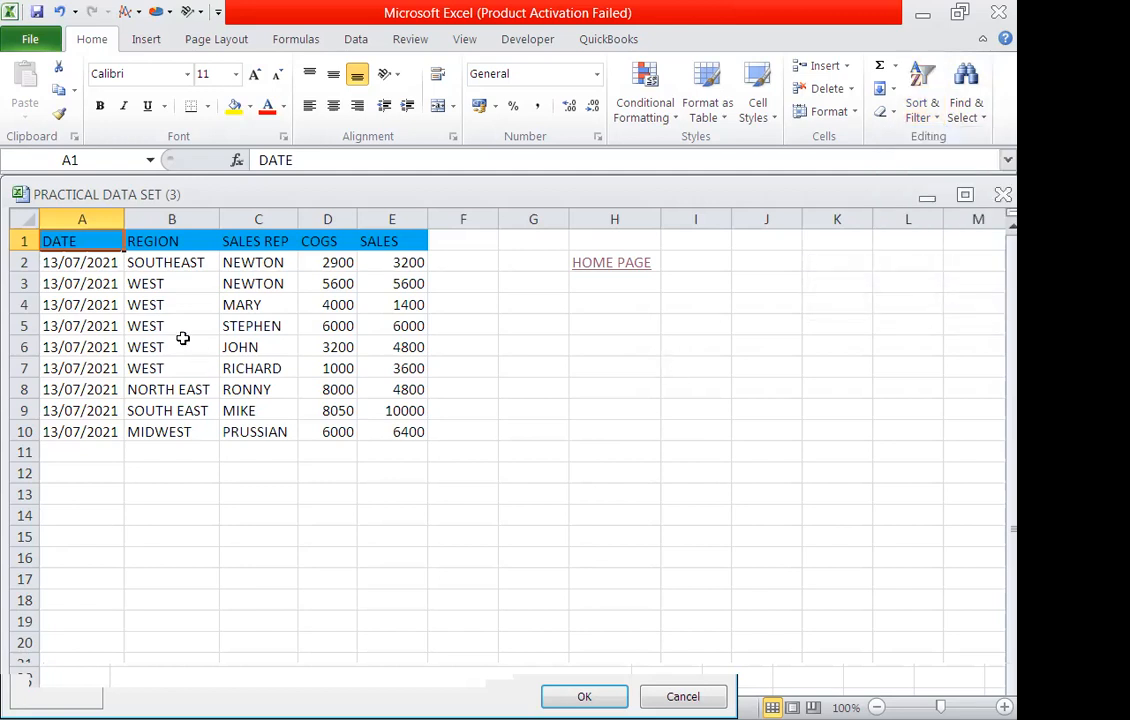
{"action": "left_click", "coordinate": [185, 240]}
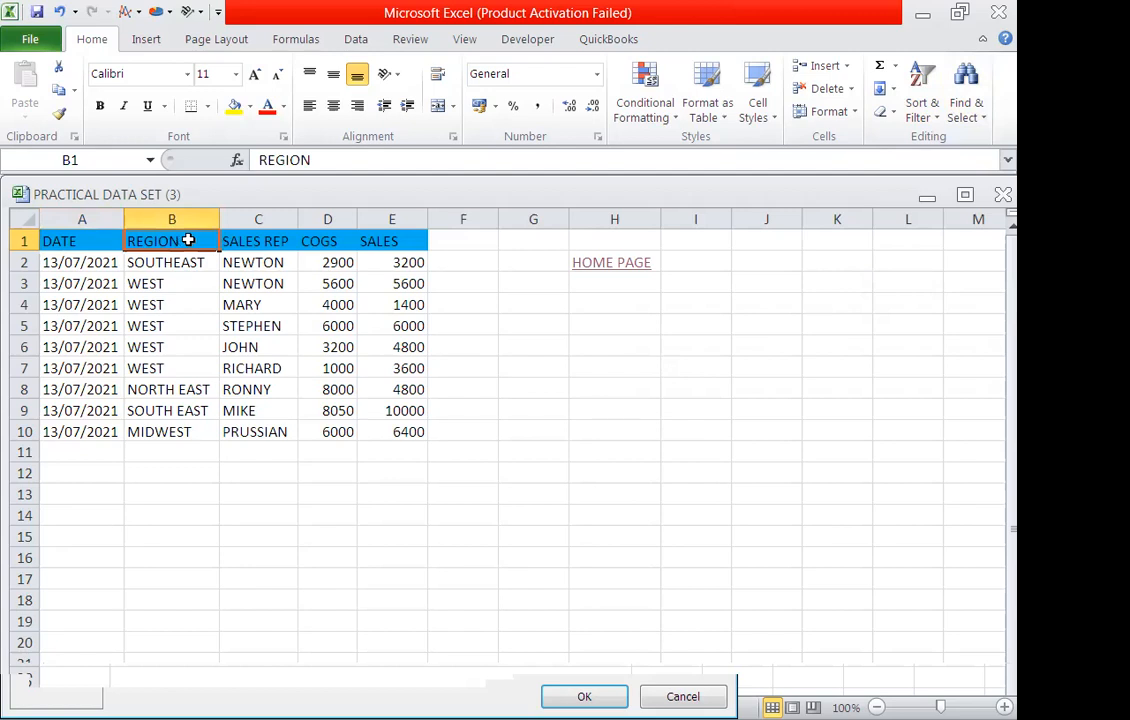
{"action": "left_click", "coordinate": [921, 117]}
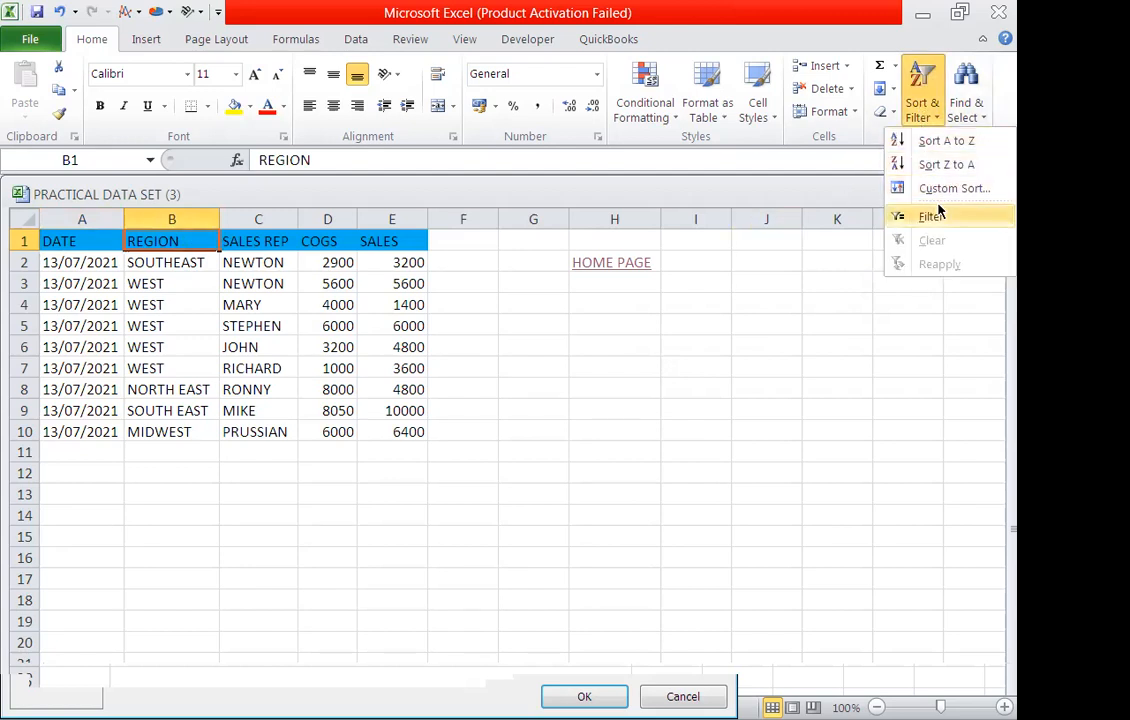
{"action": "left_click", "coordinate": [932, 216]}
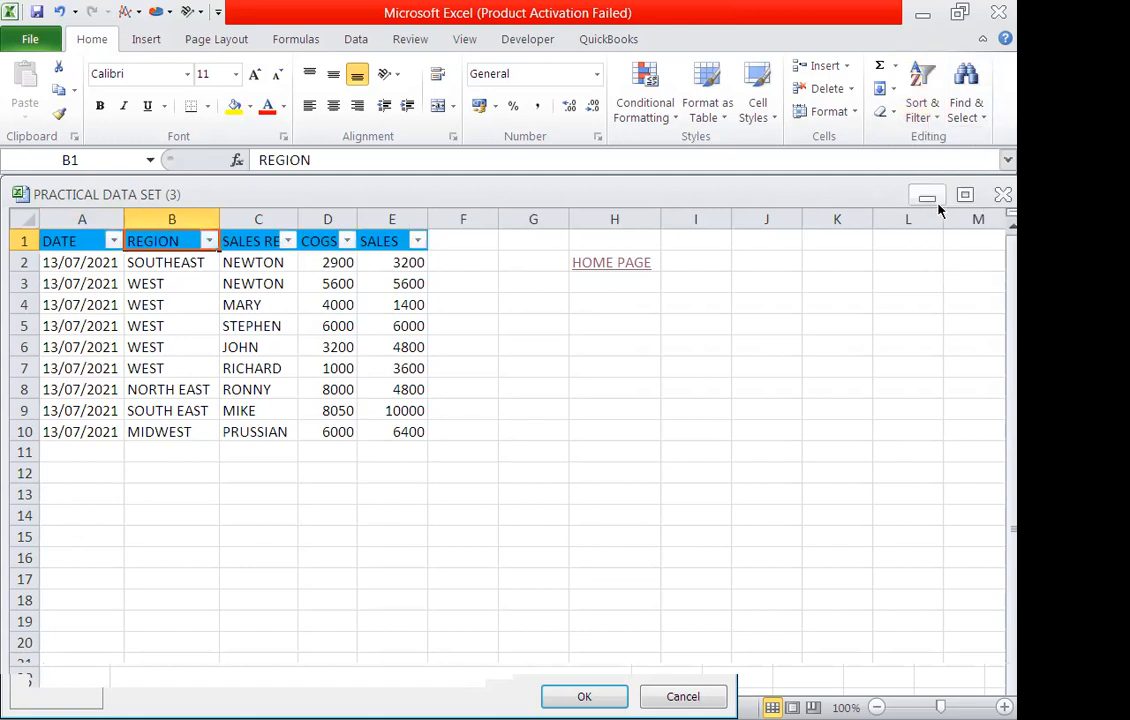
Step: Filter the REGION column to show only WEST
{"action": "left_click", "coordinate": [207, 240]}
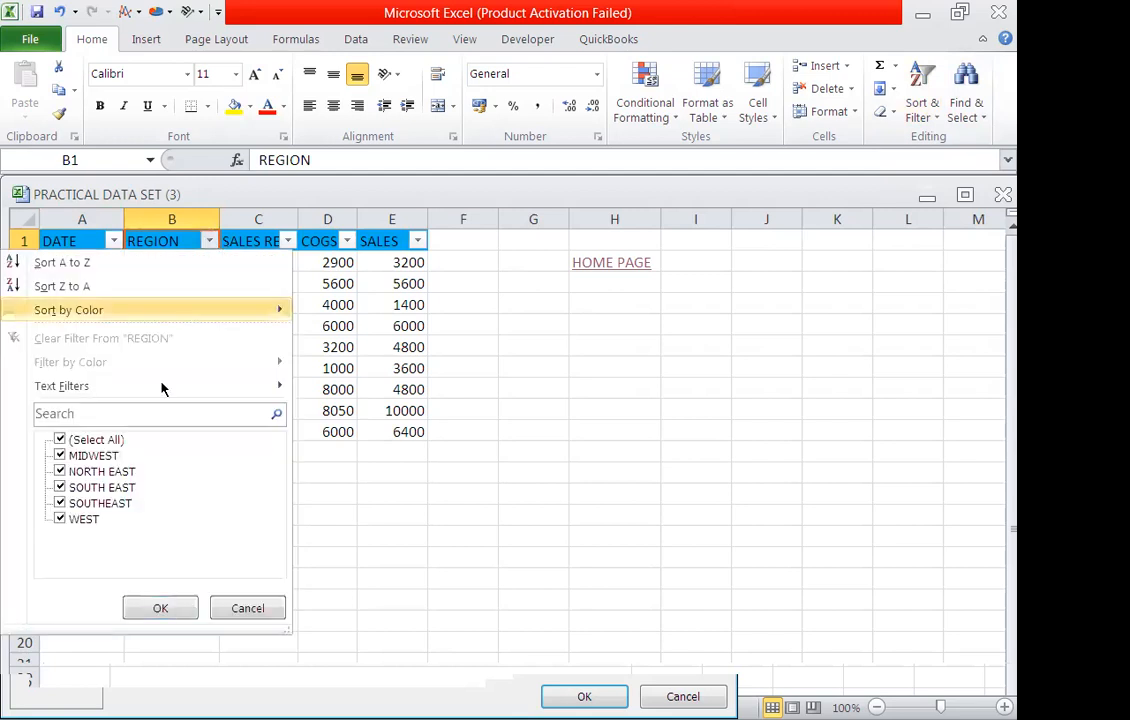
{"action": "left_click", "coordinate": [82, 441]}
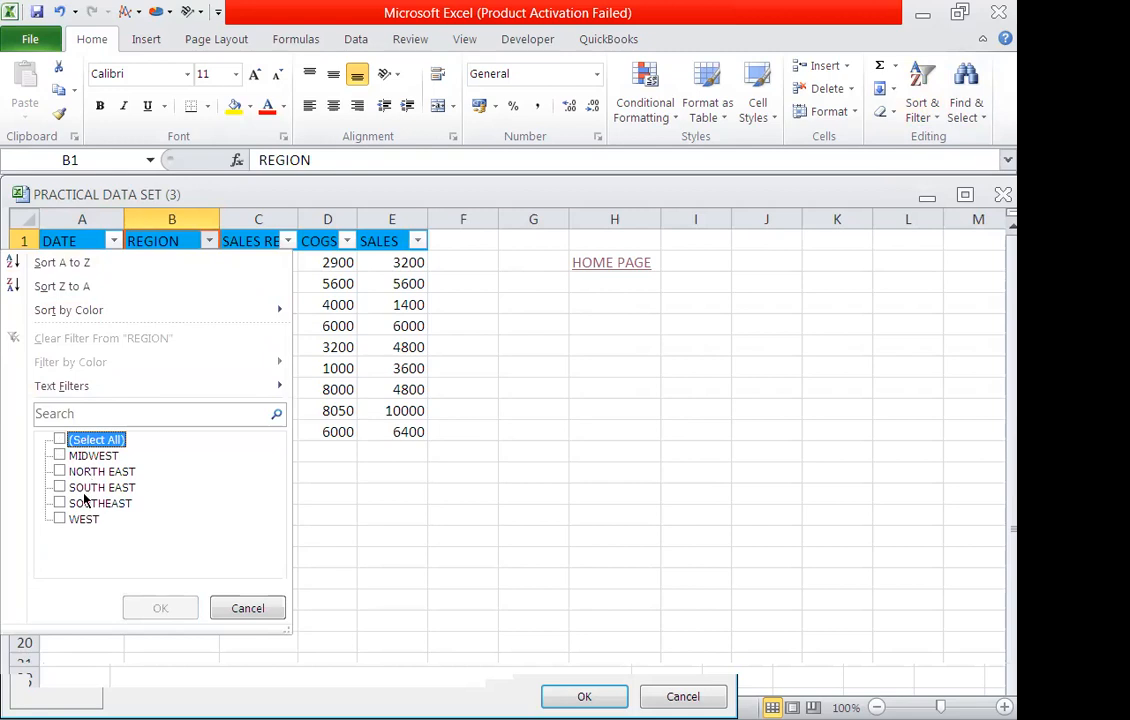
{"action": "left_click", "coordinate": [62, 519]}
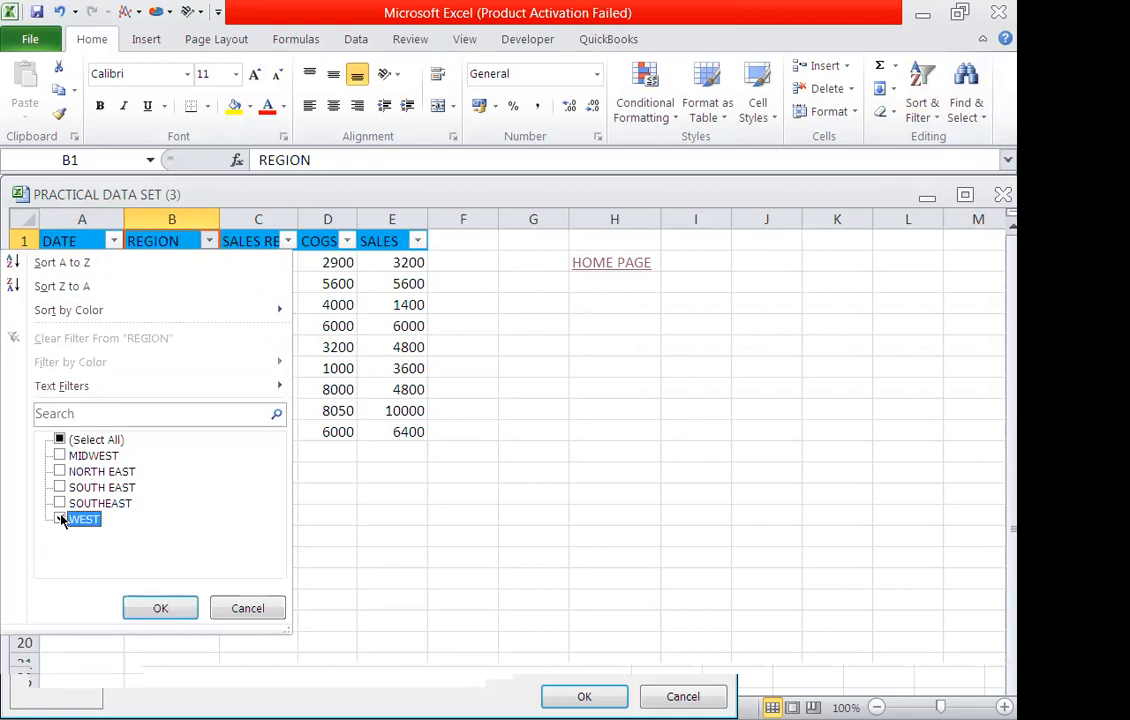
{"action": "left_click", "coordinate": [162, 610]}
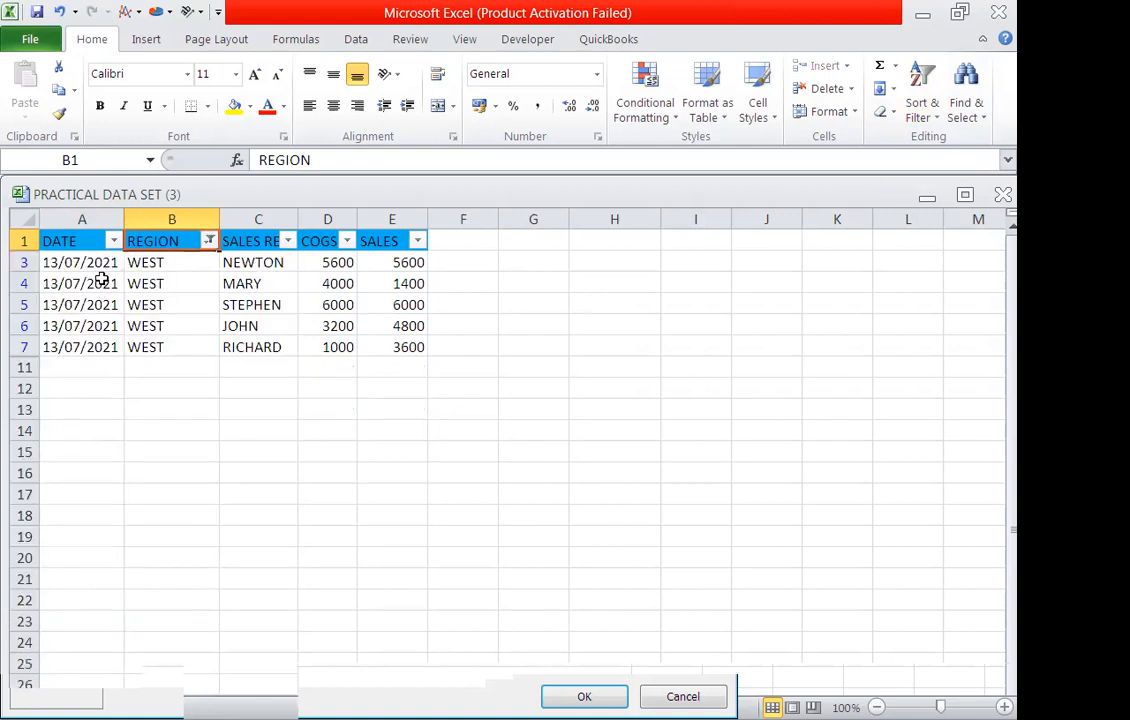
Step: Copy the filtered WEST table with its headers from A1:E7 and paste it at H3
{"action": "left_click_drag", "start_coordinate": [76, 240], "coordinate": [360, 340]}
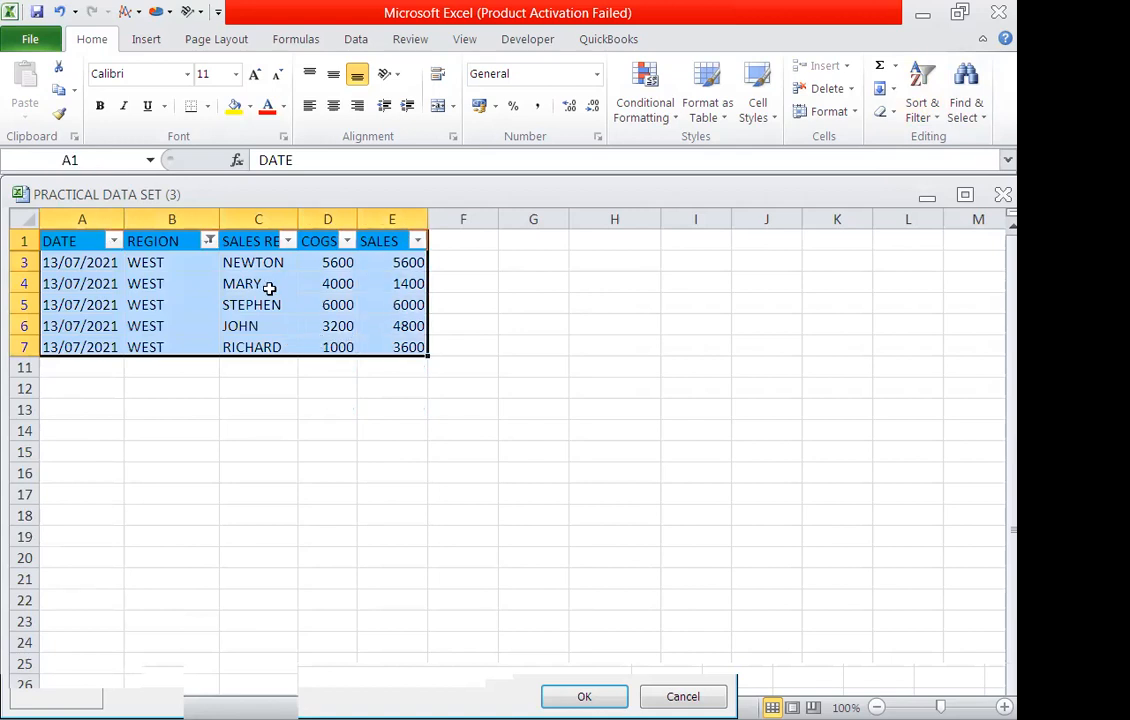
{"action": "right_click", "coordinate": [269, 288]}
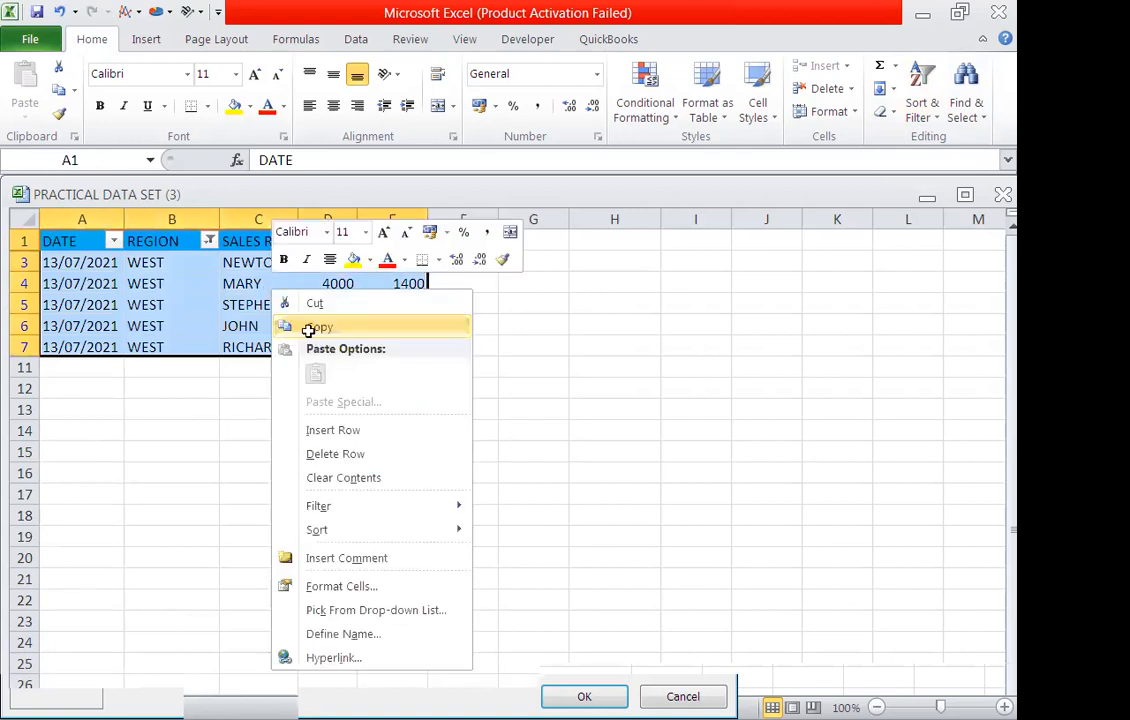
{"action": "left_click", "coordinate": [309, 328]}
{"action": "left_click", "coordinate": [581, 256]}
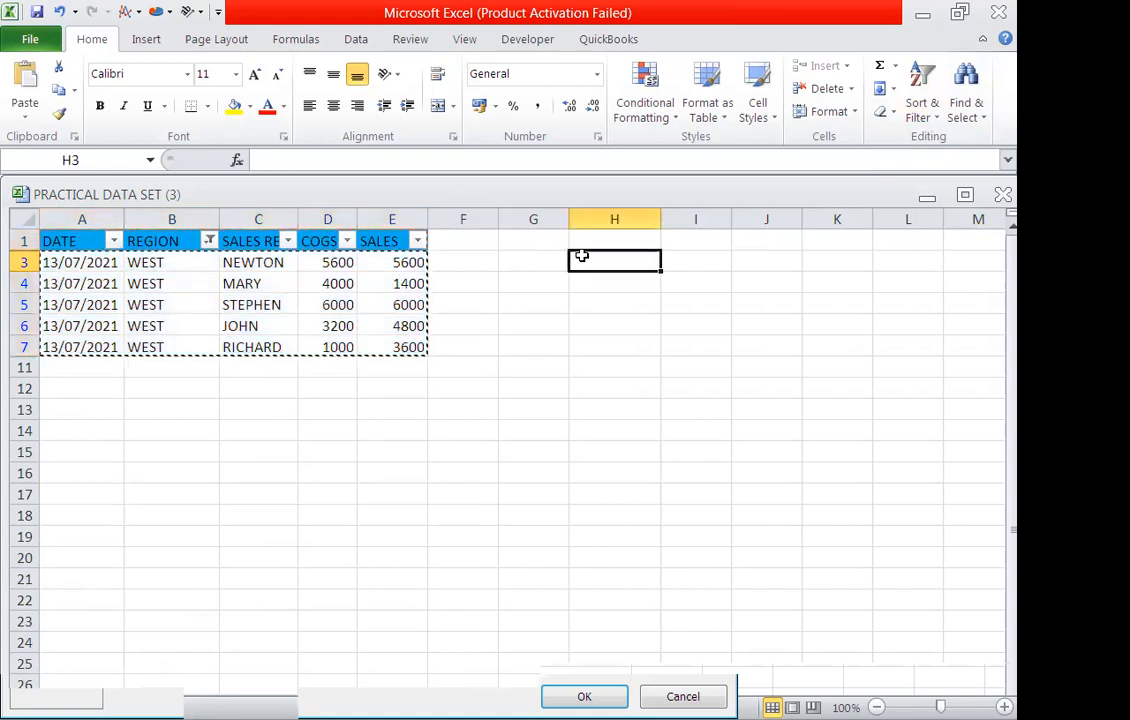
{"action": "key", "text": "ctrl+v"}
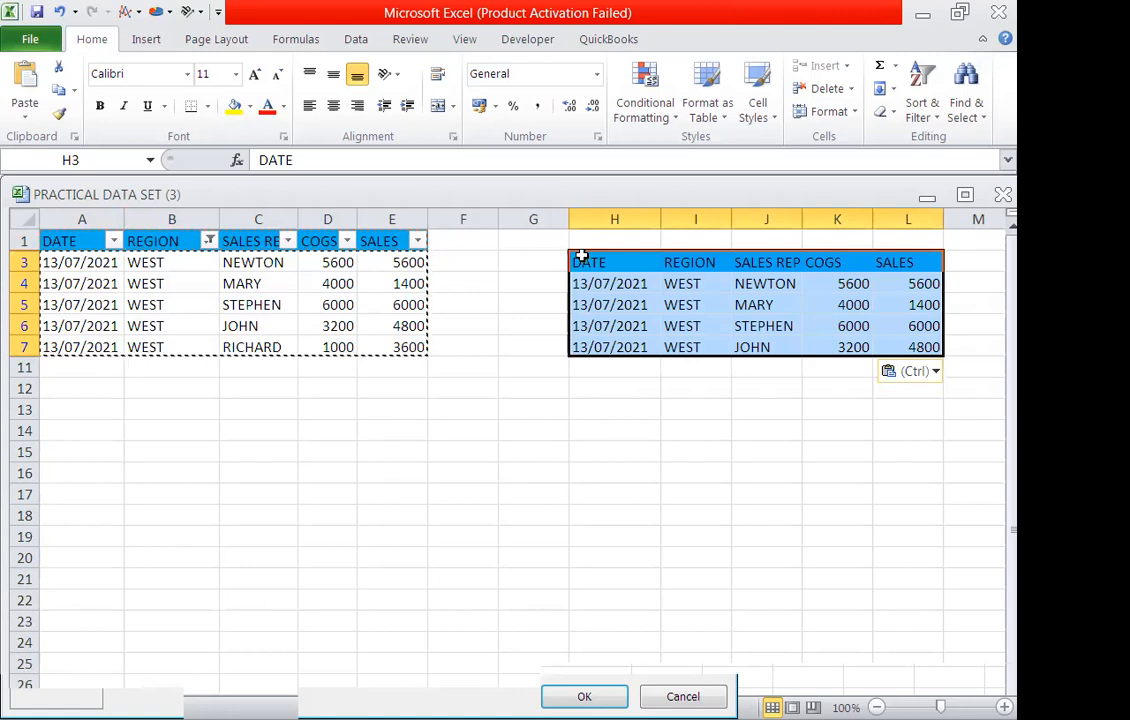
Step: Turn off filtering on the sales table so all of its rows are listed again
{"action": "left_click", "coordinate": [918, 122]}
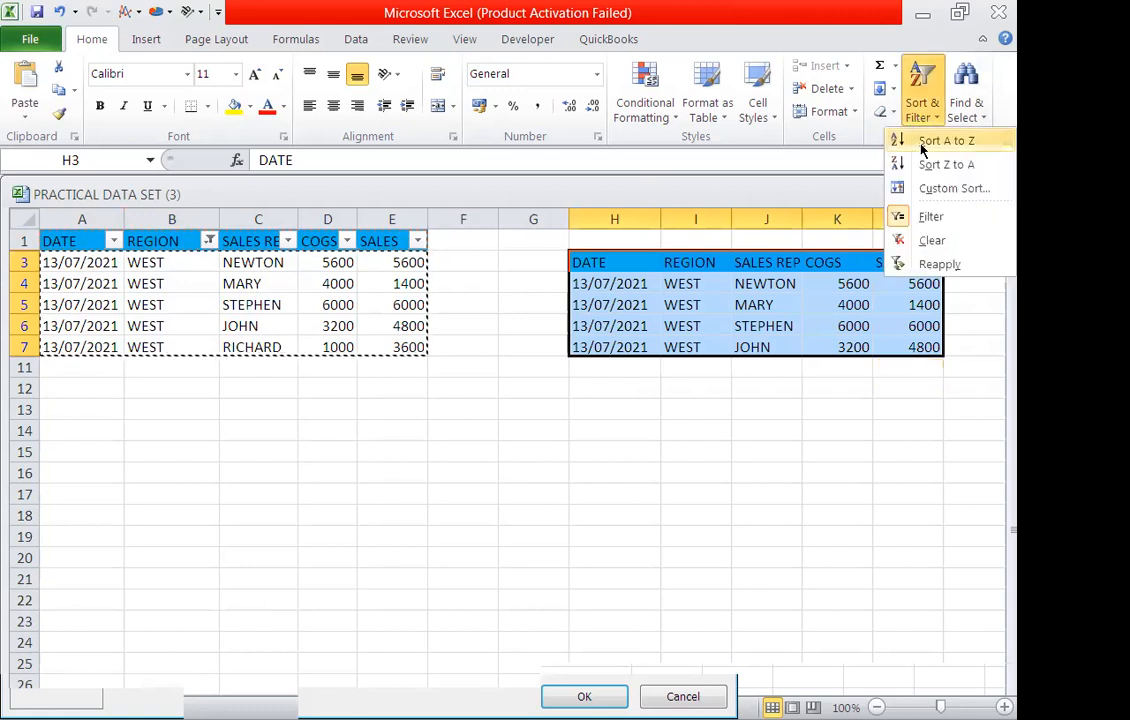
{"action": "left_click", "coordinate": [931, 217]}
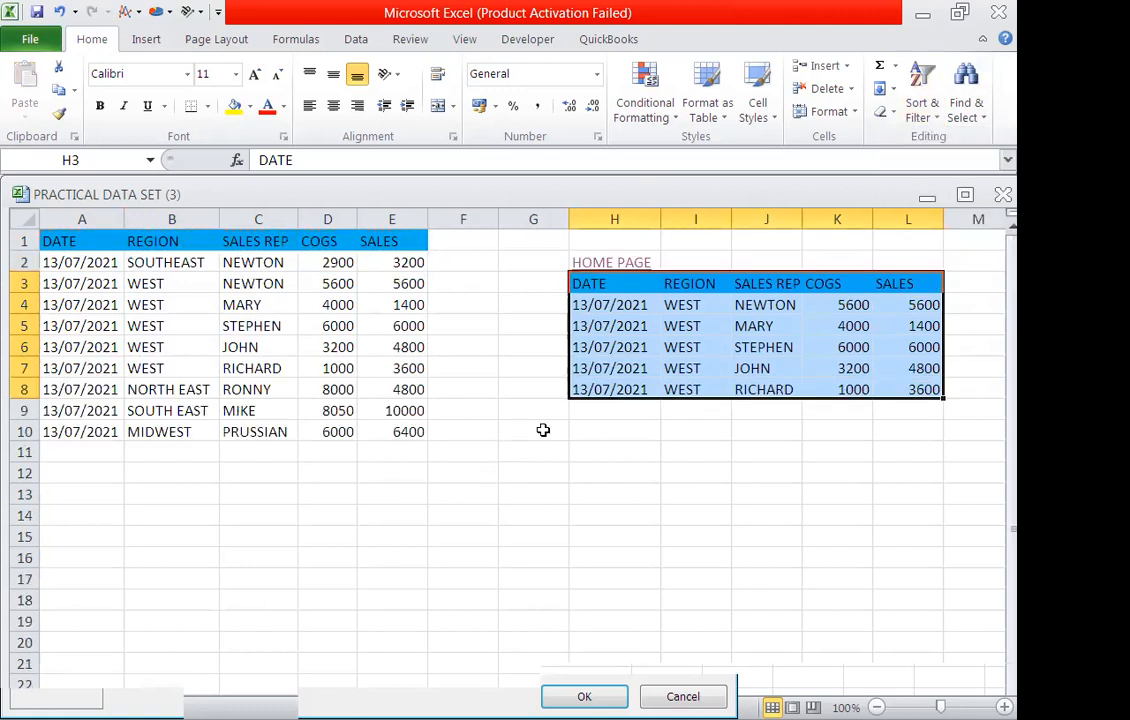
{"action": "left_click", "coordinate": [487, 220]}
Step: Clear the contents of the pasted WEST table starting at H3 and remove its header fill color
{"action": "left_click_drag", "start_coordinate": [590, 284], "coordinate": [943, 401]}
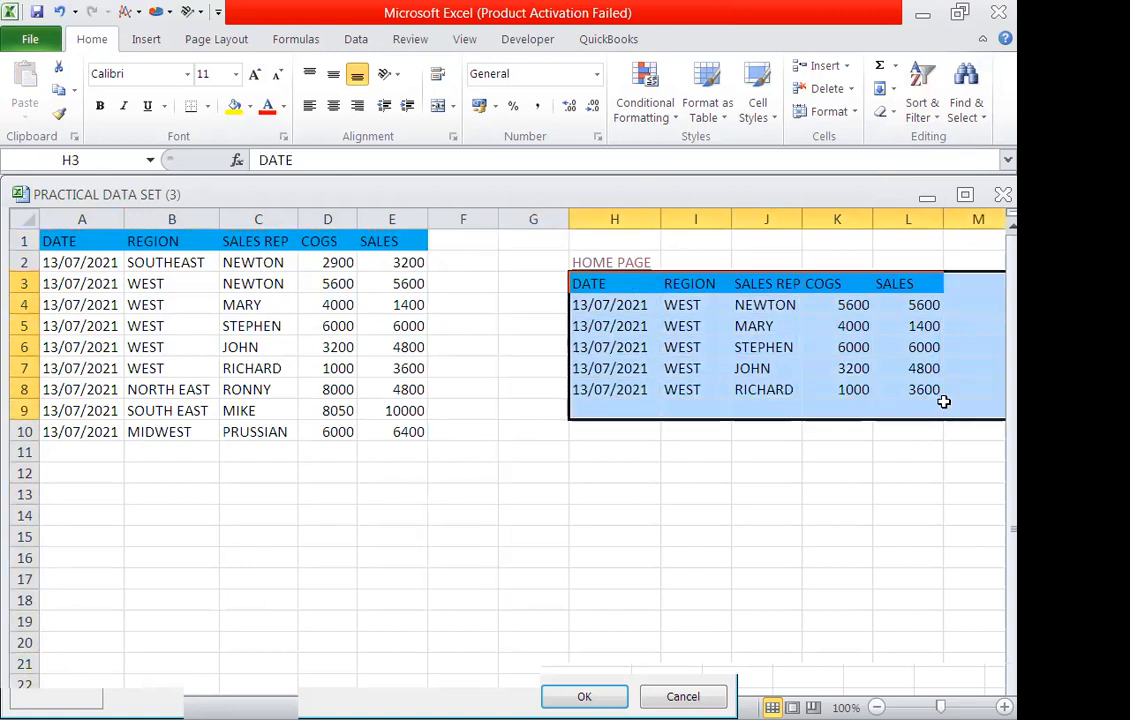
{"action": "key", "text": "Delete"}
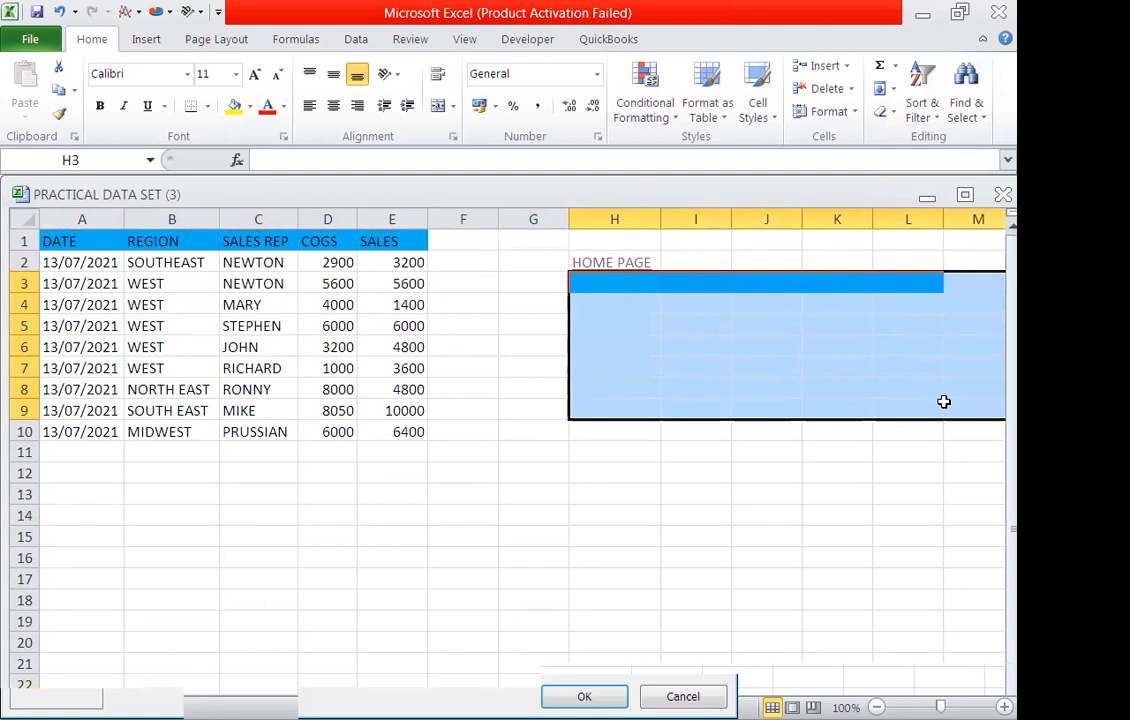
{"action": "left_click", "coordinate": [250, 106]}
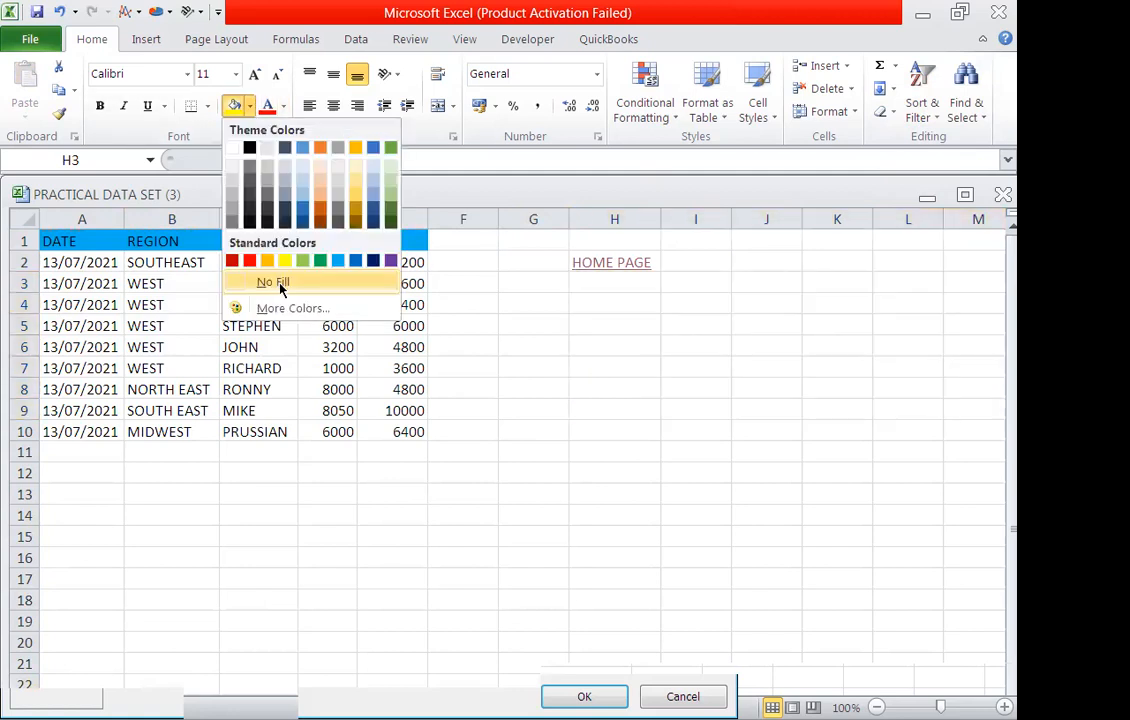
{"action": "left_click", "coordinate": [272, 283]}
{"action": "left_click", "coordinate": [641, 443]}
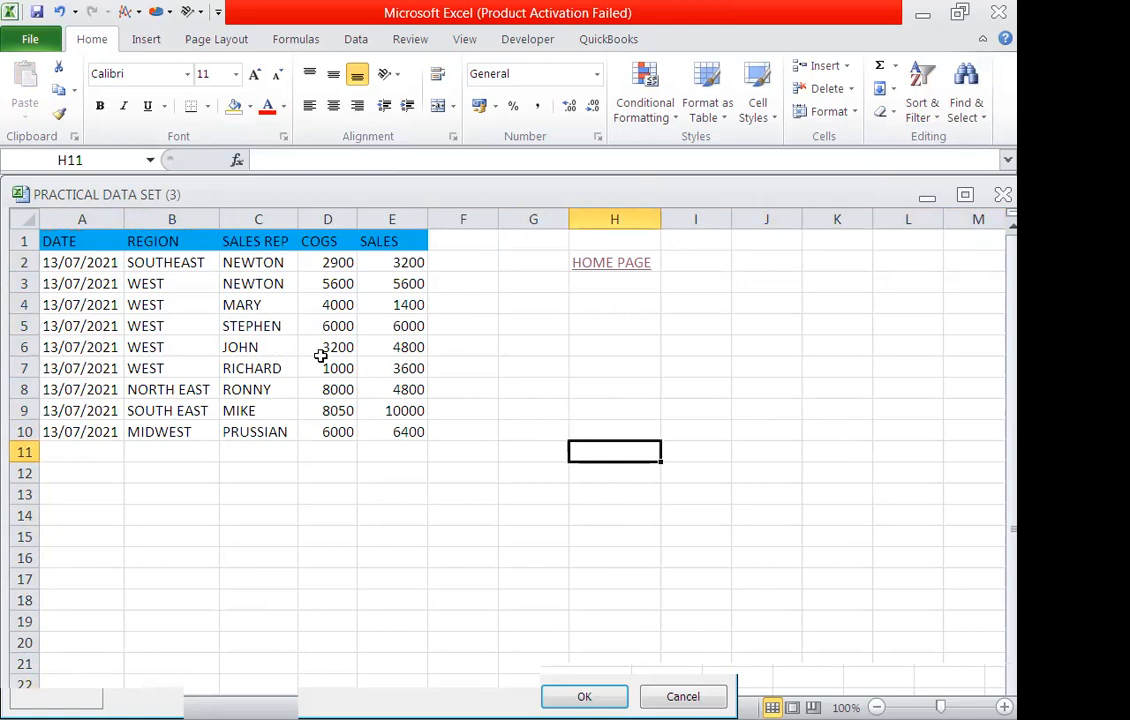
Step: Start a criteria header row in I1 with a formula referencing the REGION header, =B1
{"action": "left_click", "coordinate": [692, 218]}
{"action": "left_click", "coordinate": [690, 242]}
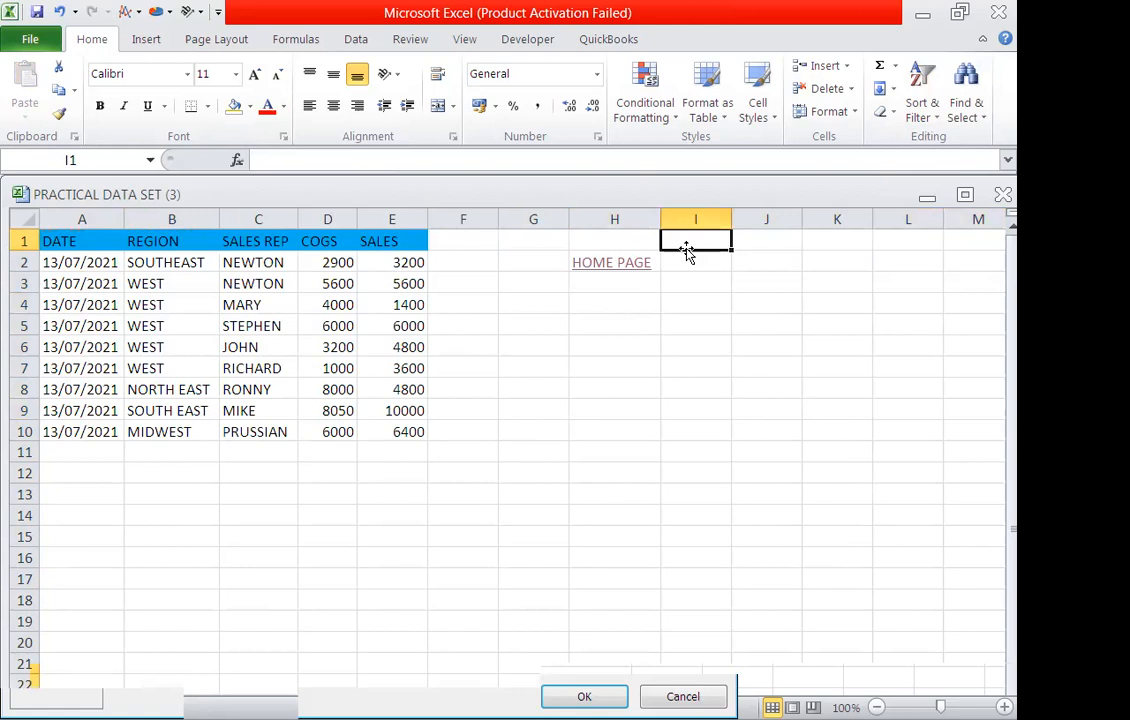
{"action": "type", "text": "="}
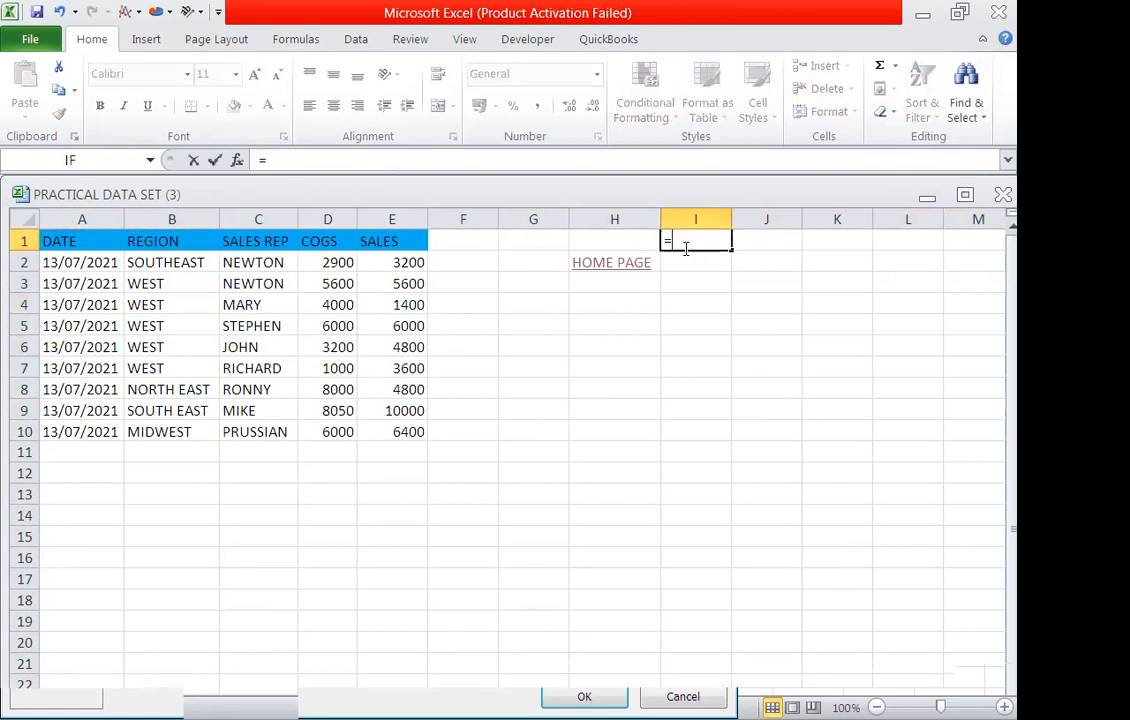
{"action": "left_click", "coordinate": [142, 248]}
{"action": "key", "text": "Return"}
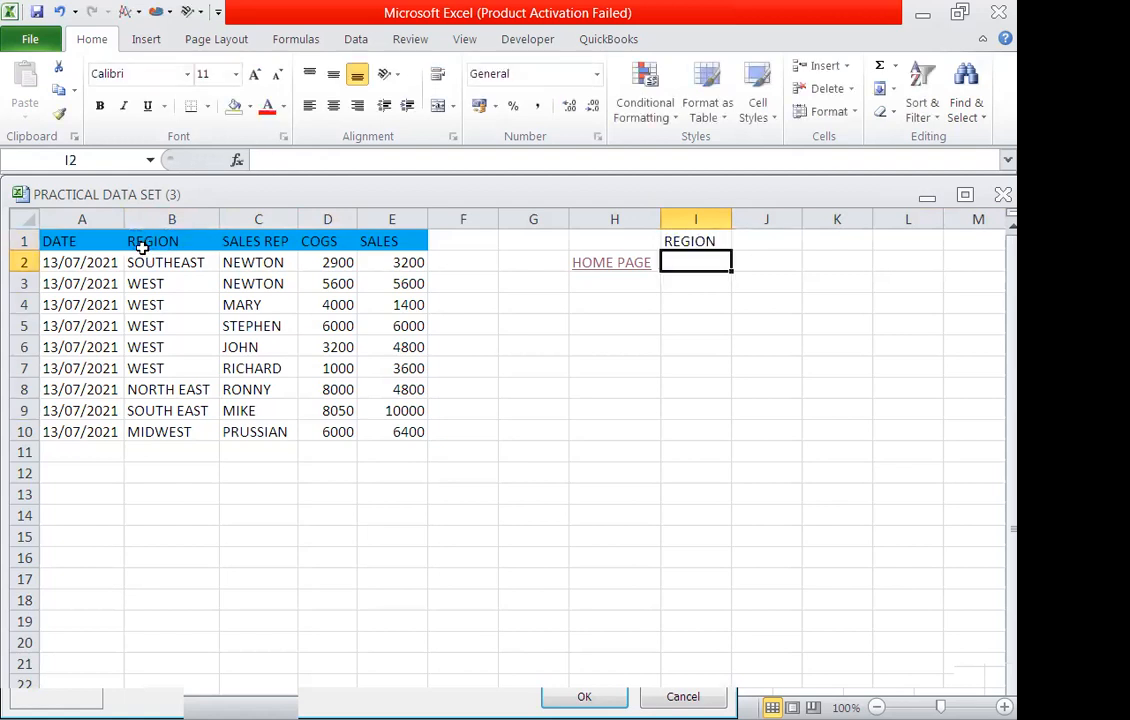
Step: Add formulas referencing the SALES REP header (=C1) in J1 and the COGS header (=D1) in K1
{"action": "left_click", "coordinate": [763, 240]}
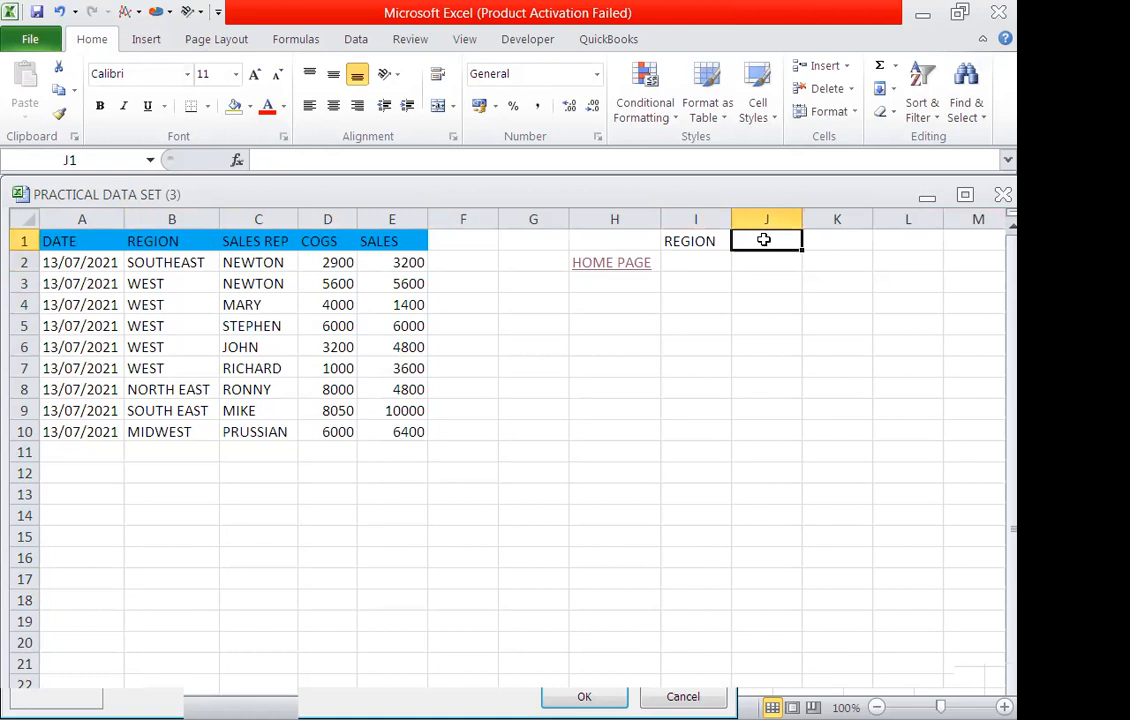
{"action": "type", "text": "="}
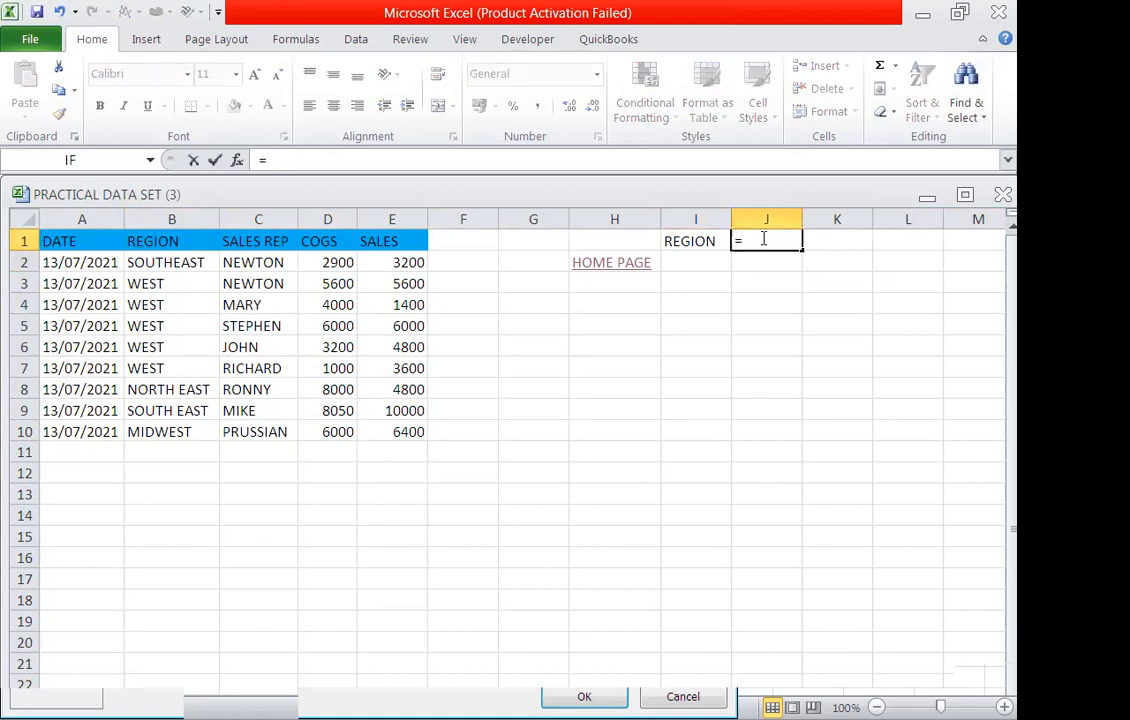
{"action": "left_click", "coordinate": [262, 246]}
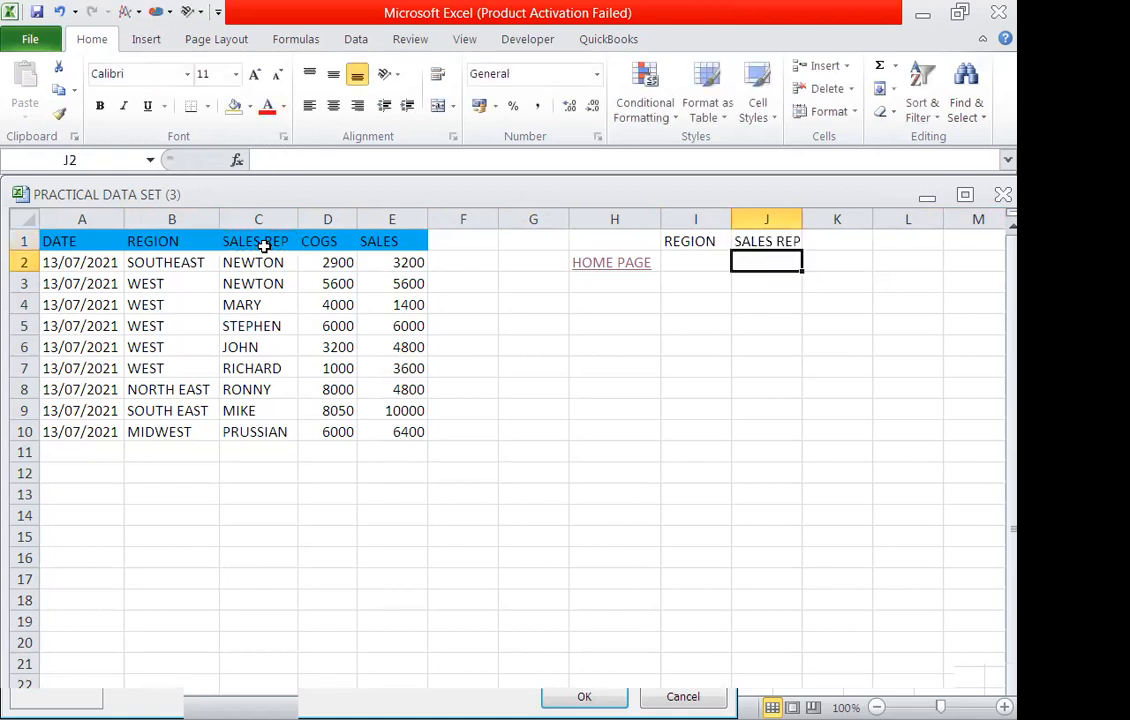
{"action": "left_click", "coordinate": [830, 234]}
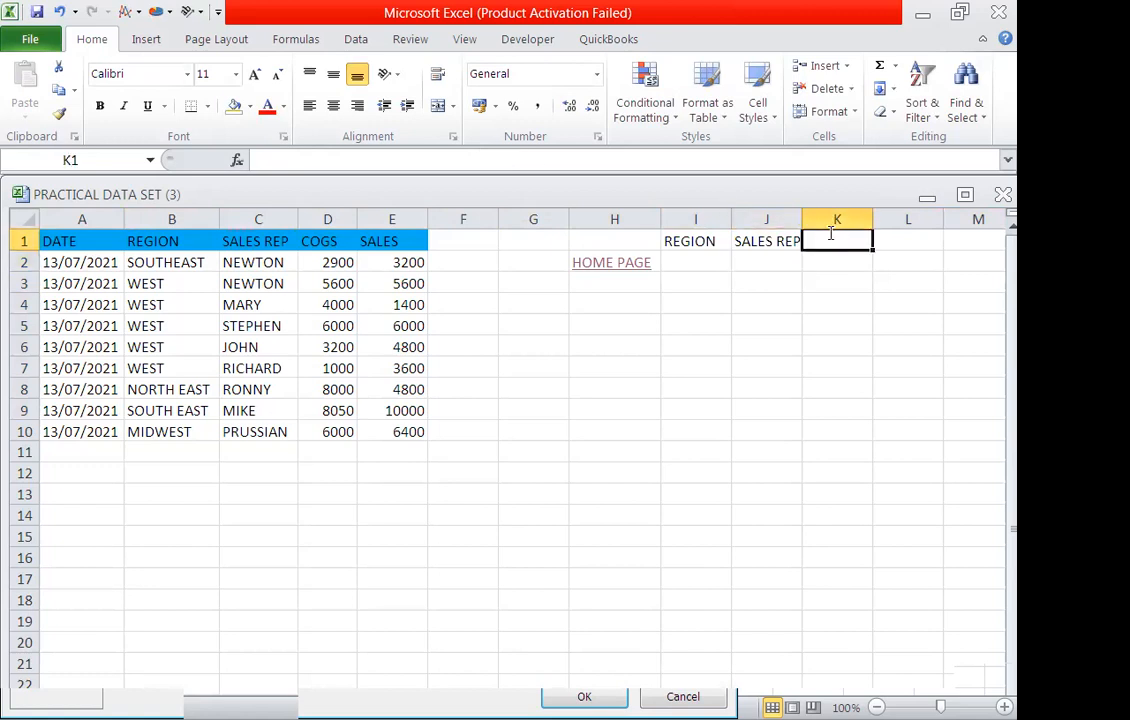
{"action": "type", "text": "="}
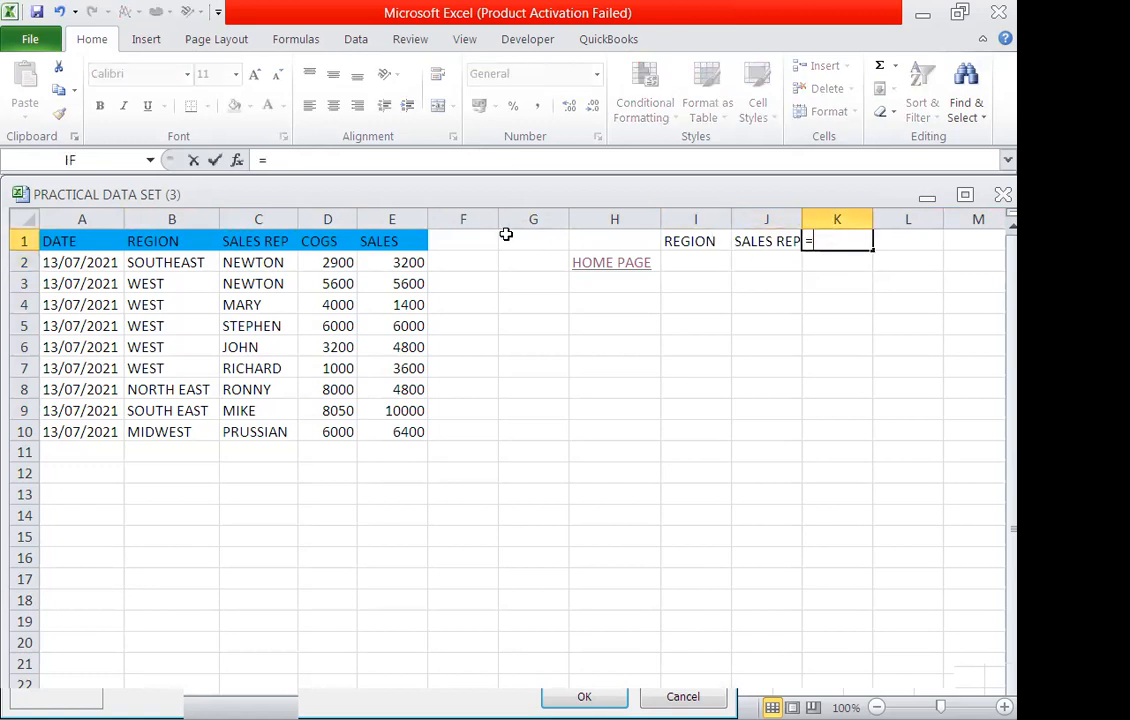
{"action": "left_click", "coordinate": [270, 242]}
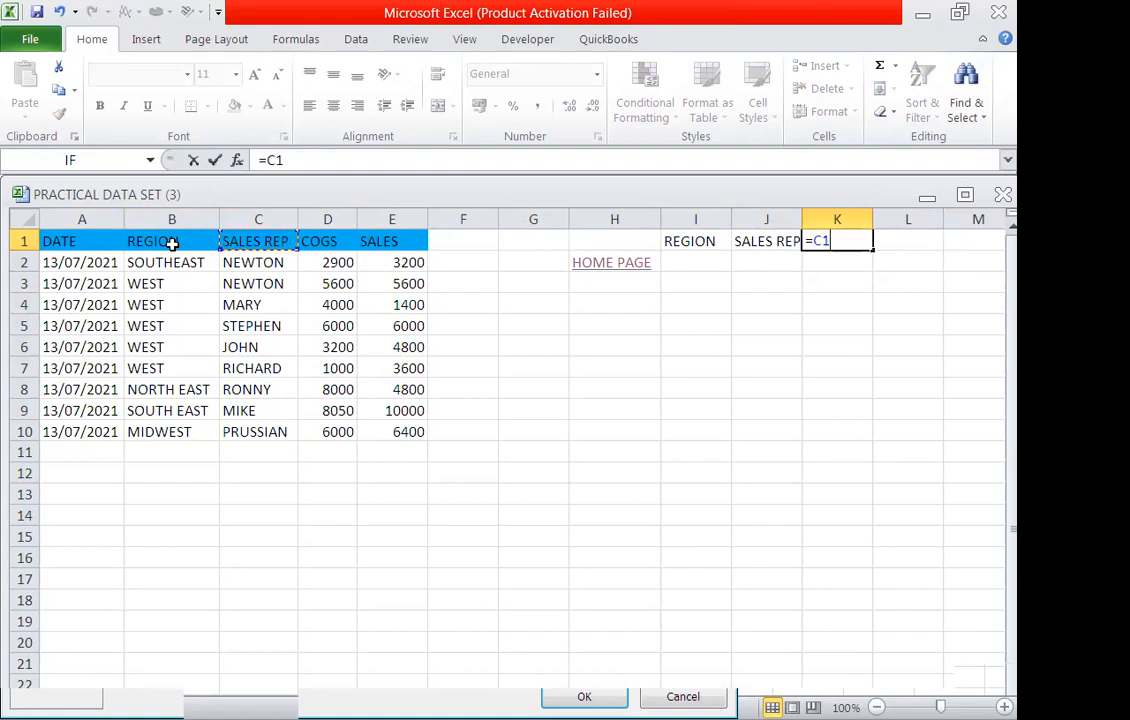
{"action": "left_click", "coordinate": [314, 245]}
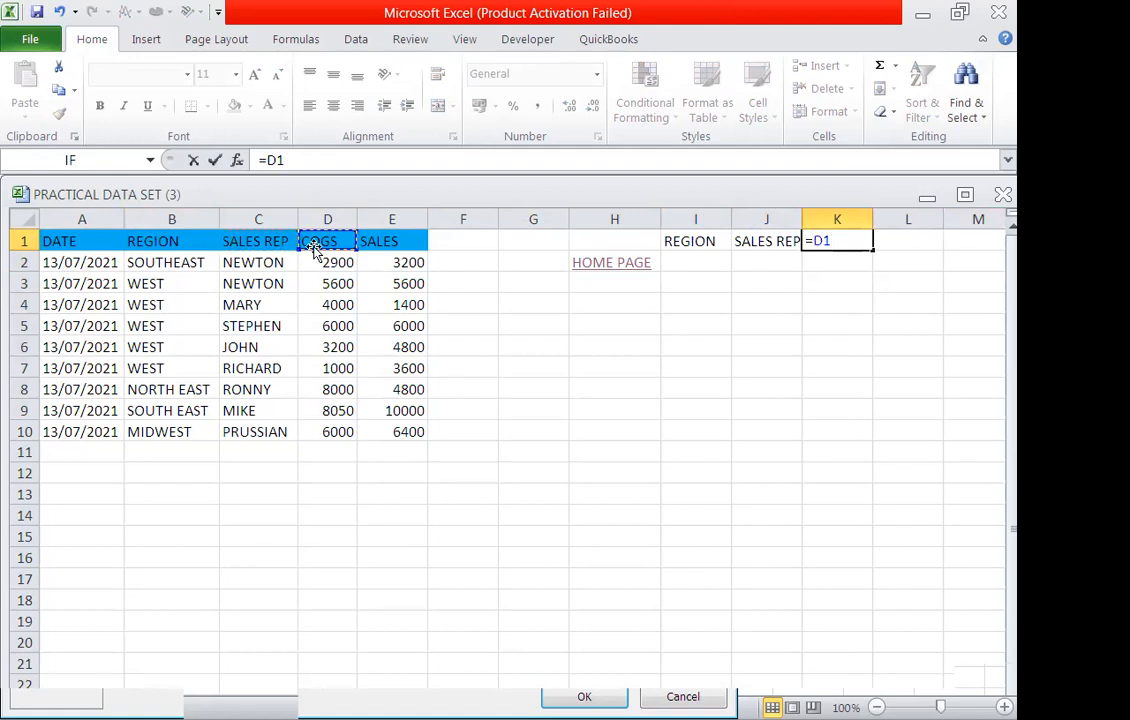
{"action": "key", "text": "Return"}
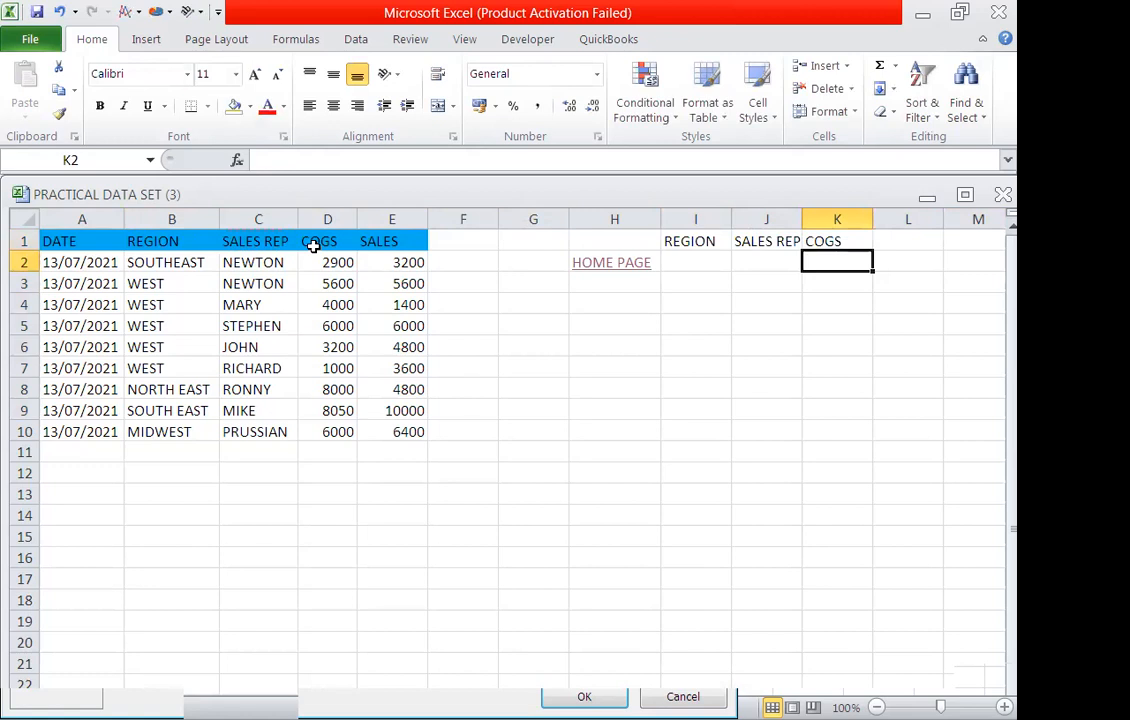
Step: Copy the formatting of the DATE header in A1 onto the criteria headers in I1:K1
{"action": "left_click", "coordinate": [58, 243]}
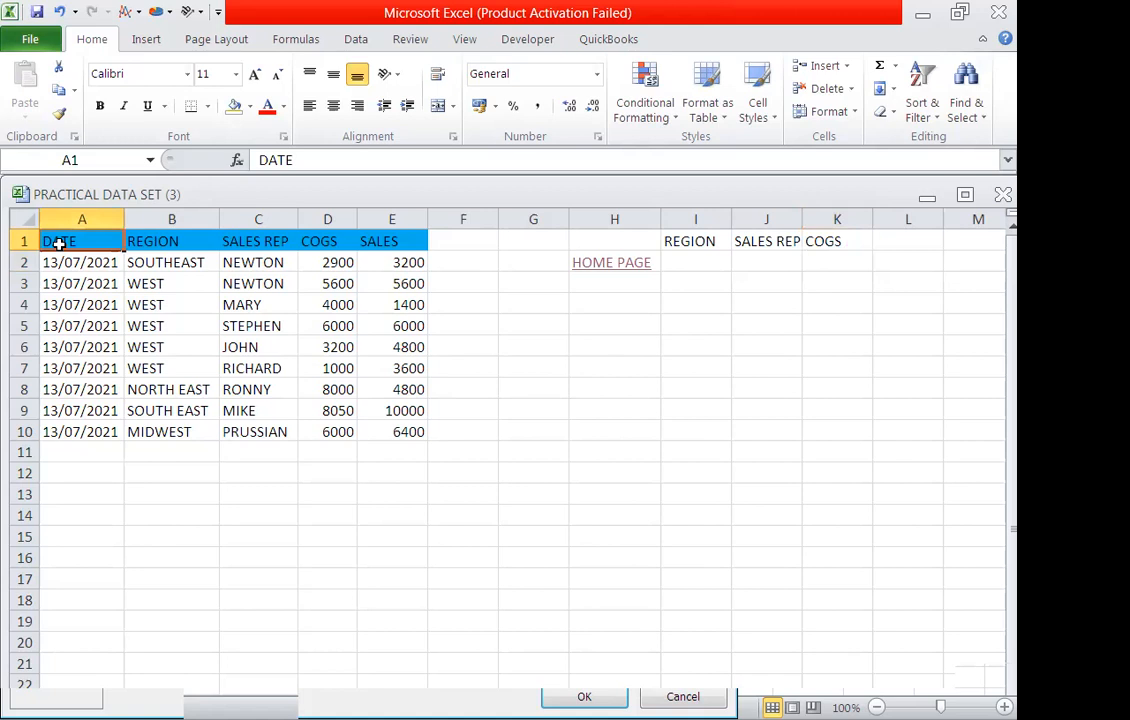
{"action": "left_click", "coordinate": [58, 116]}
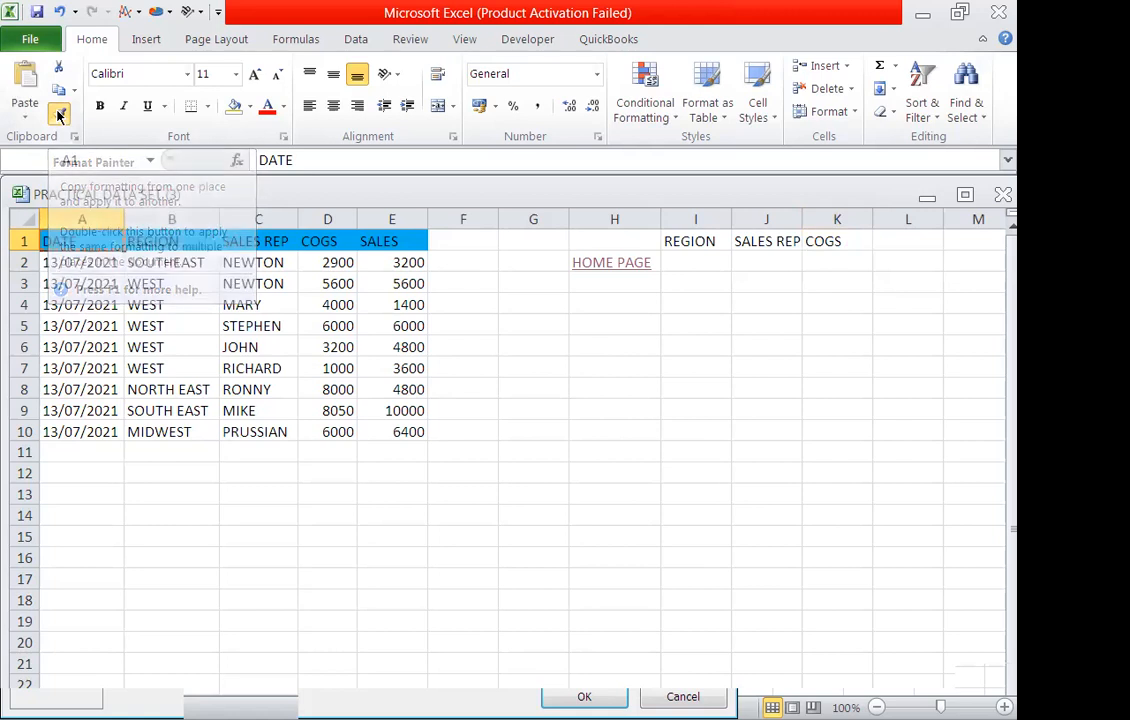
{"action": "left_click", "coordinate": [672, 240]}
{"action": "left_click_drag", "start_coordinate": [712, 245], "coordinate": [814, 242]}
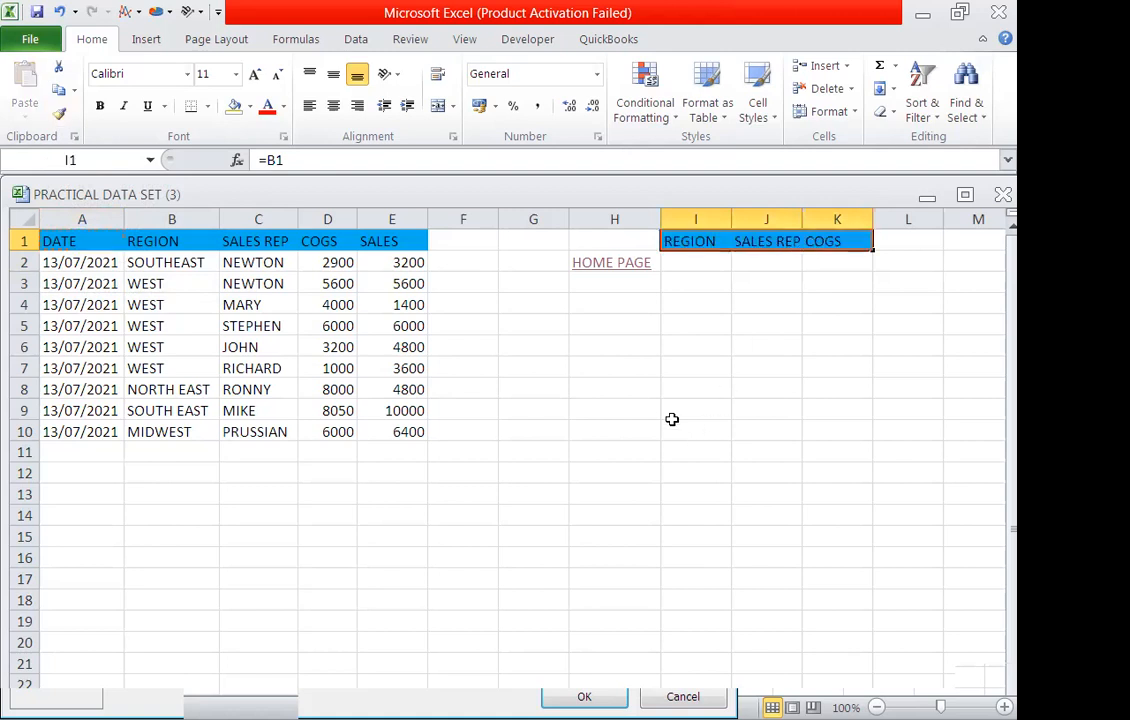
{"action": "left_click", "coordinate": [615, 386]}
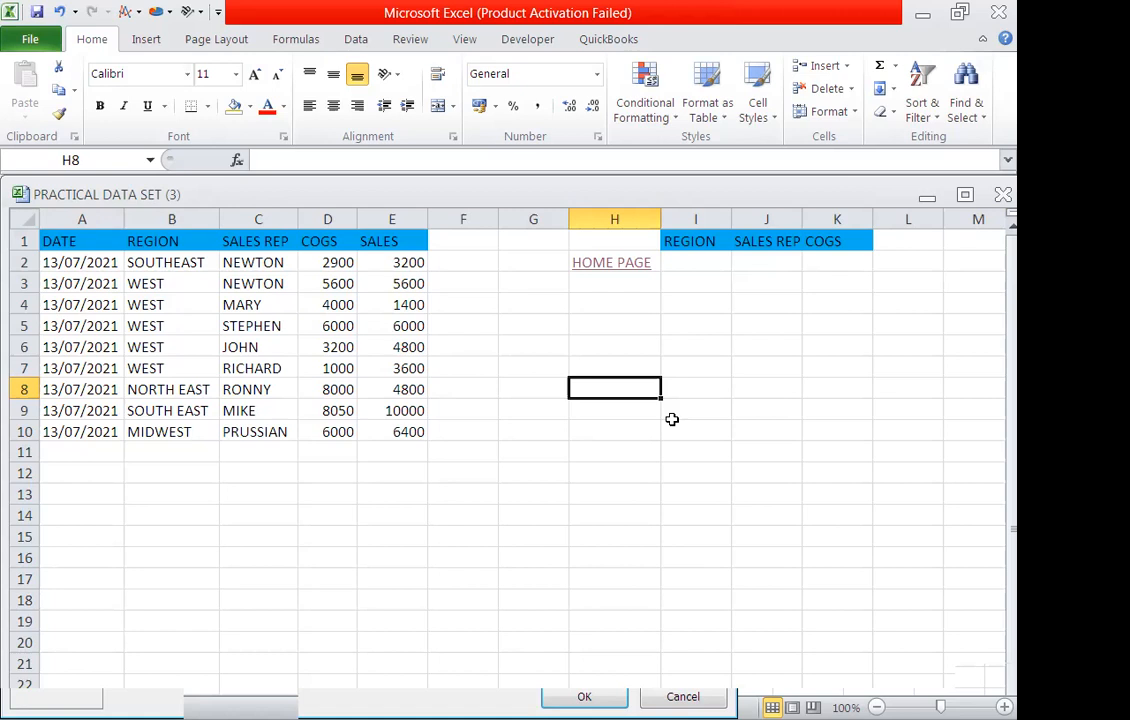
Step: Enter WEST as the REGION criterion in I2
{"action": "left_click", "coordinate": [700, 262]}
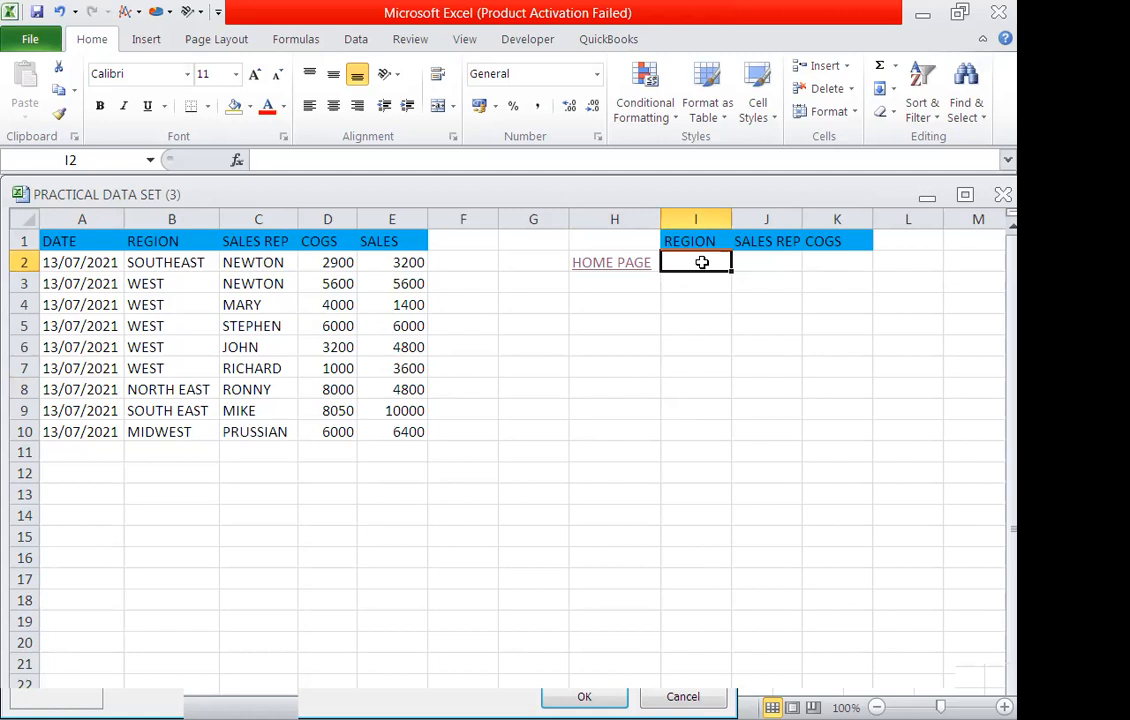
{"action": "type", "text": "W"}
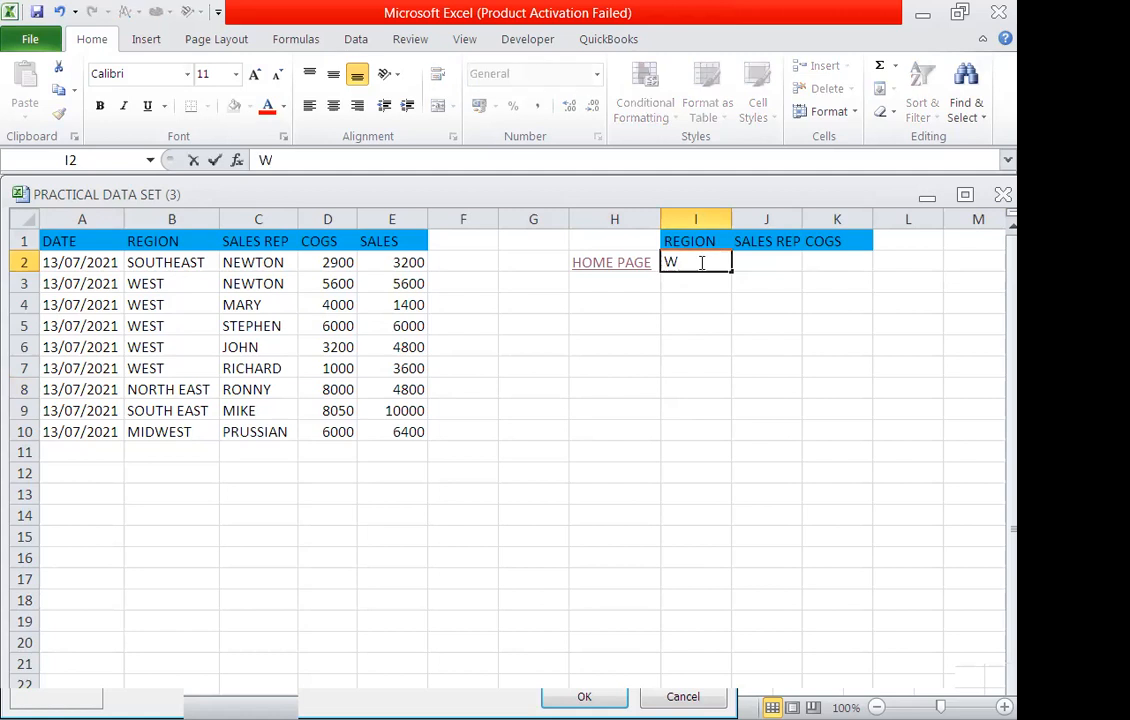
{"action": "type", "text": "EST"}
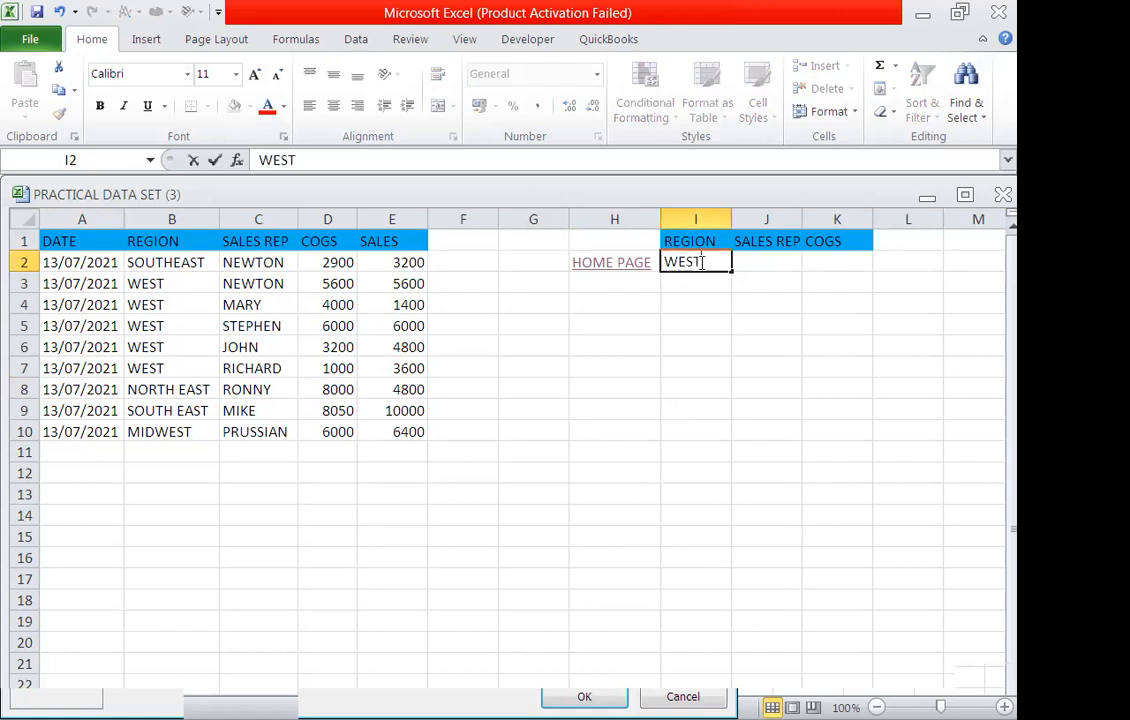
Step: Replace the J1 criteria header with a reference to the SALES header (=E1) and enter >5000 beneath it in J2
{"action": "left_click", "coordinate": [761, 262]}
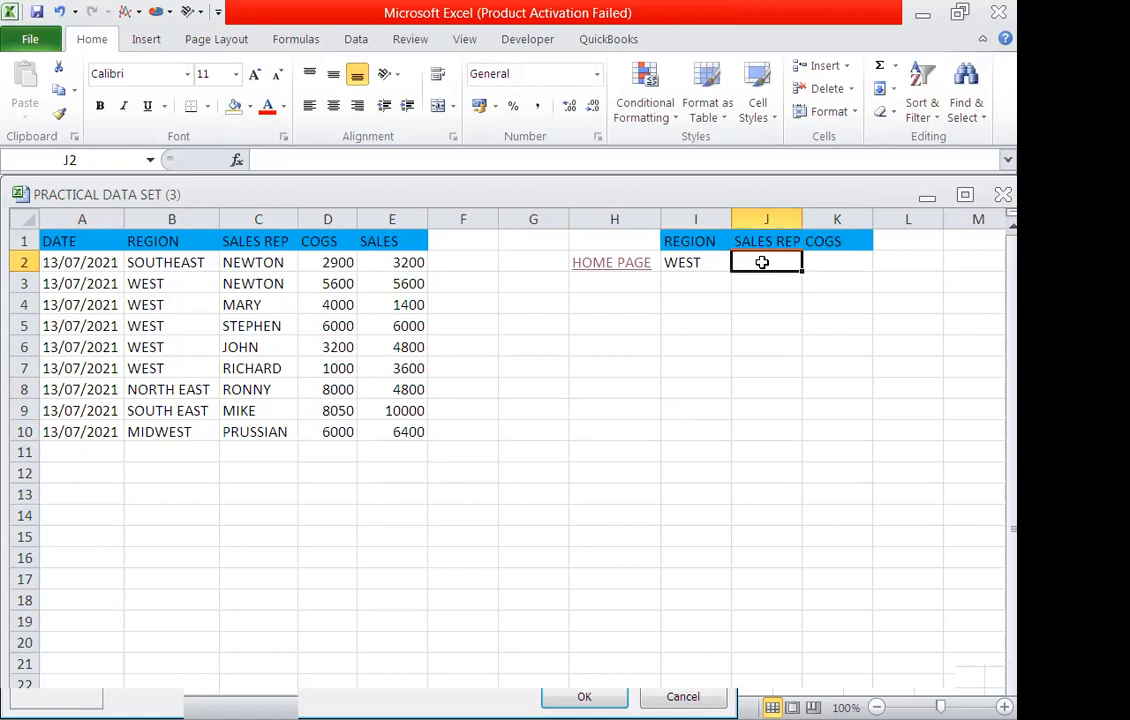
{"action": "left_click", "coordinate": [762, 244]}
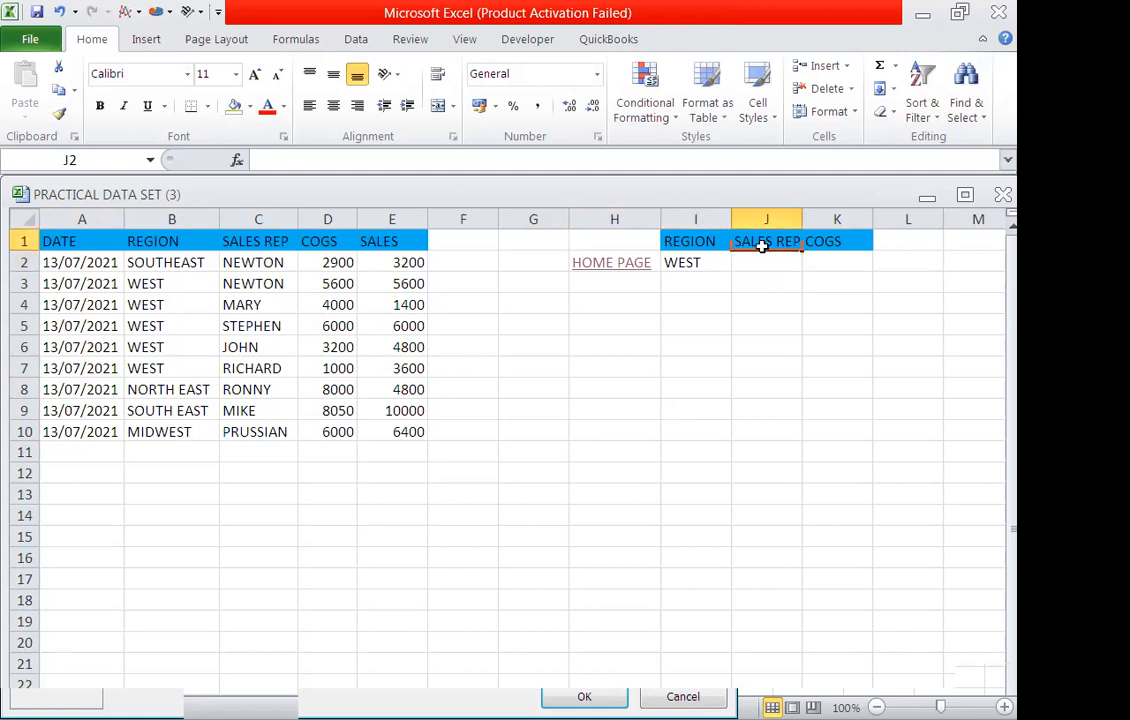
{"action": "type", "text": "="}
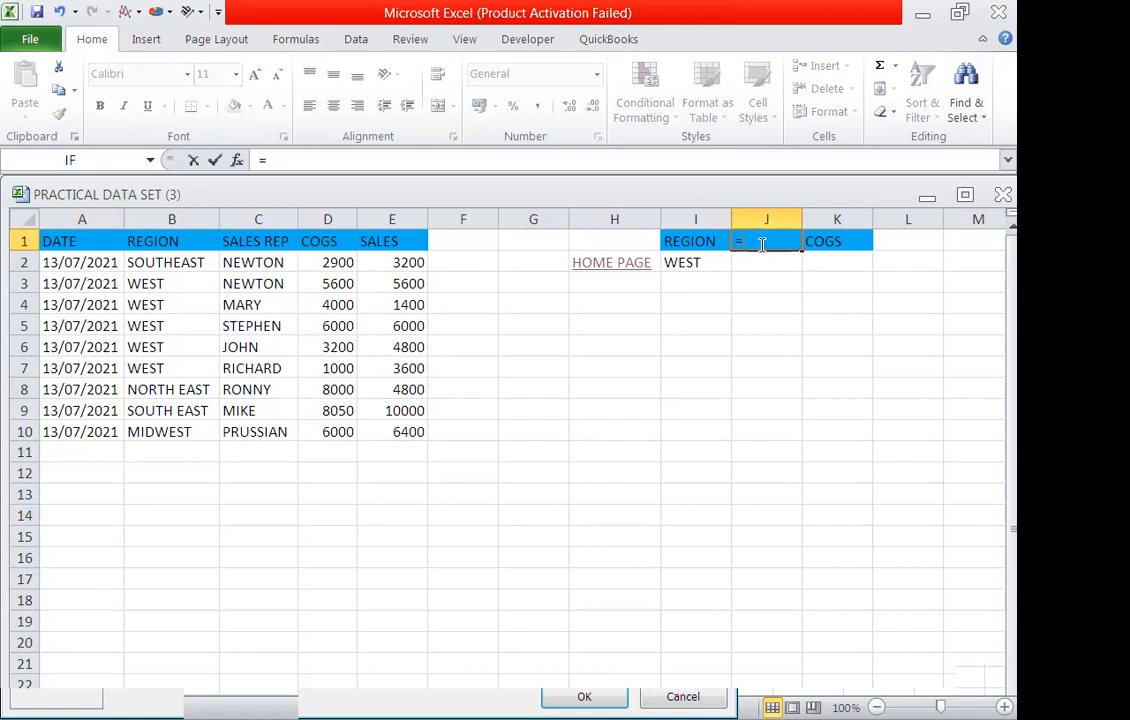
{"action": "left_click", "coordinate": [392, 237]}
{"action": "key", "text": "Return"}
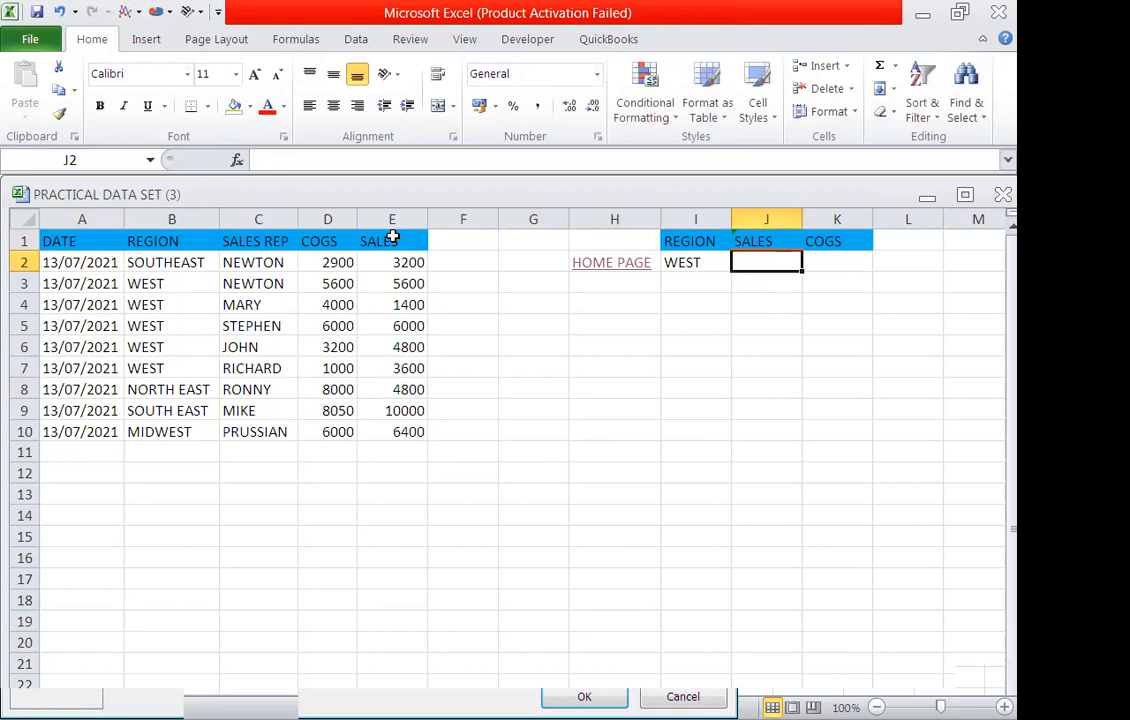
{"action": "type", "text": ">"}
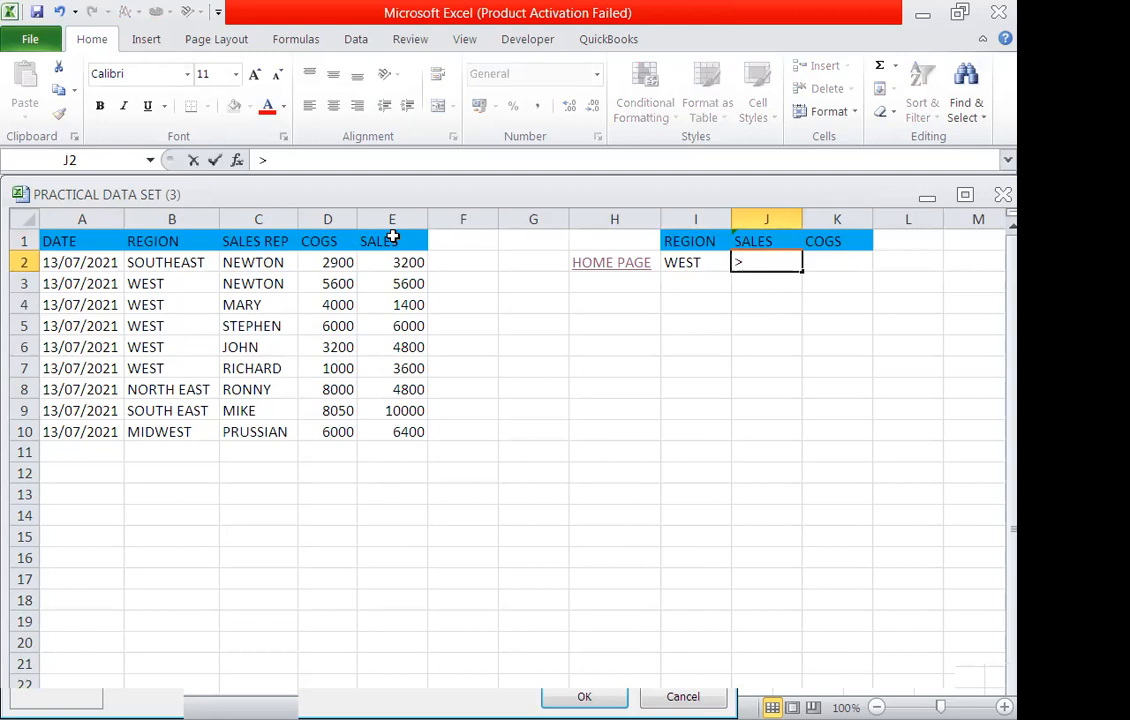
{"action": "type", "text": "5000"}
{"action": "left_click", "coordinate": [825, 259]}
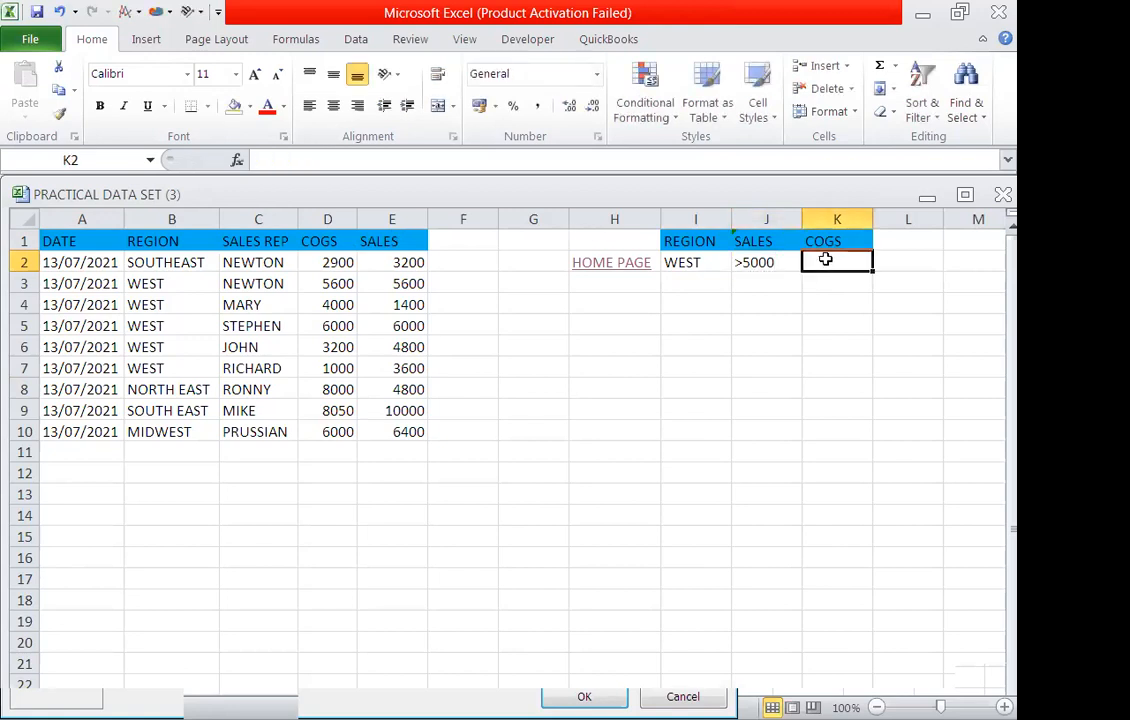
{"action": "type", "text": ">"}
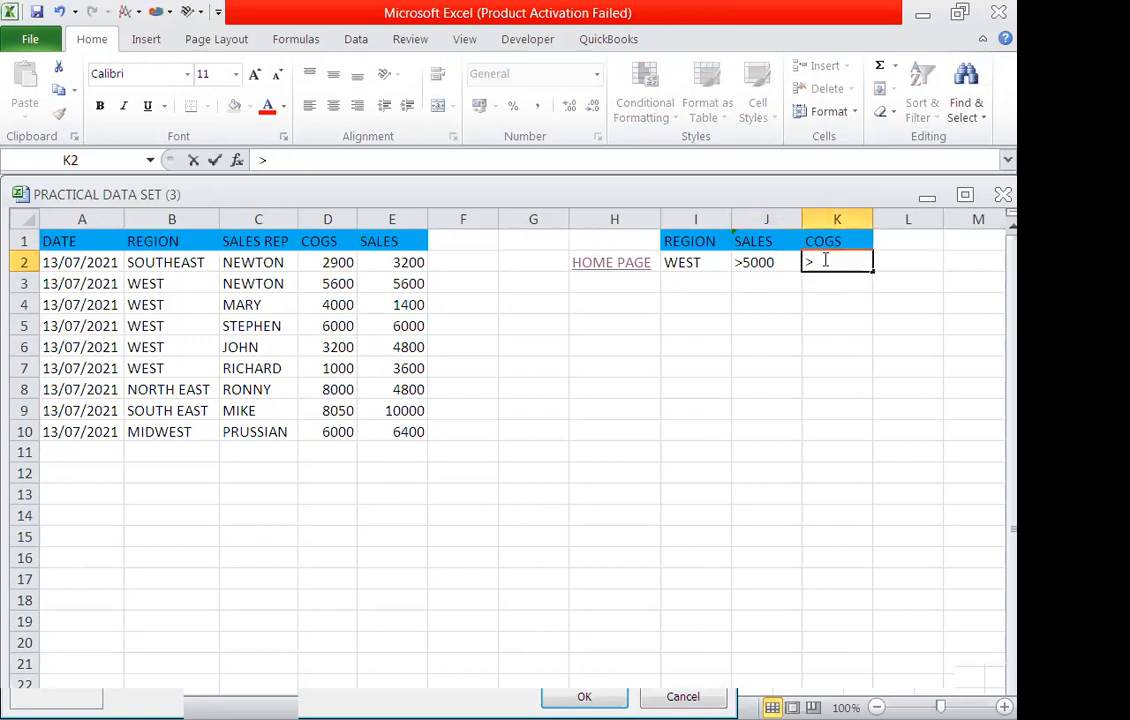
{"action": "key", "text": "BackSpace"}
{"action": "left_click", "coordinate": [772, 347]}
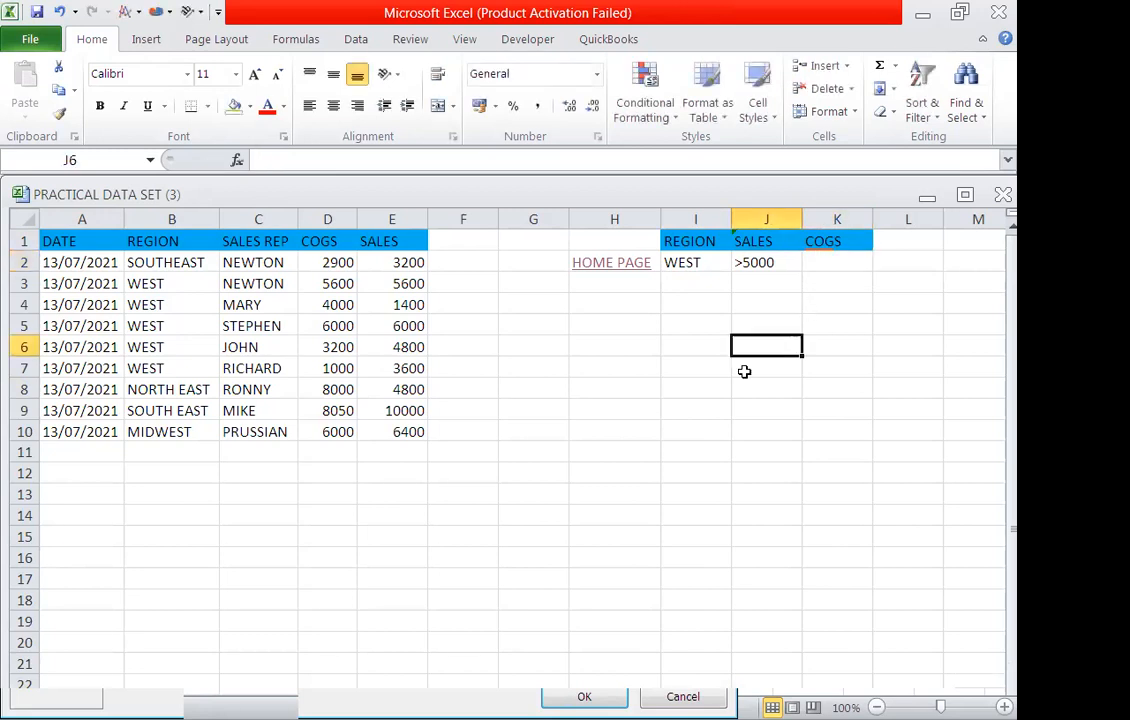
Step: Start an Advanced Filter on the sales table A1:E10 using I1:J2 as the criteria range
{"action": "left_click", "coordinate": [241, 325]}
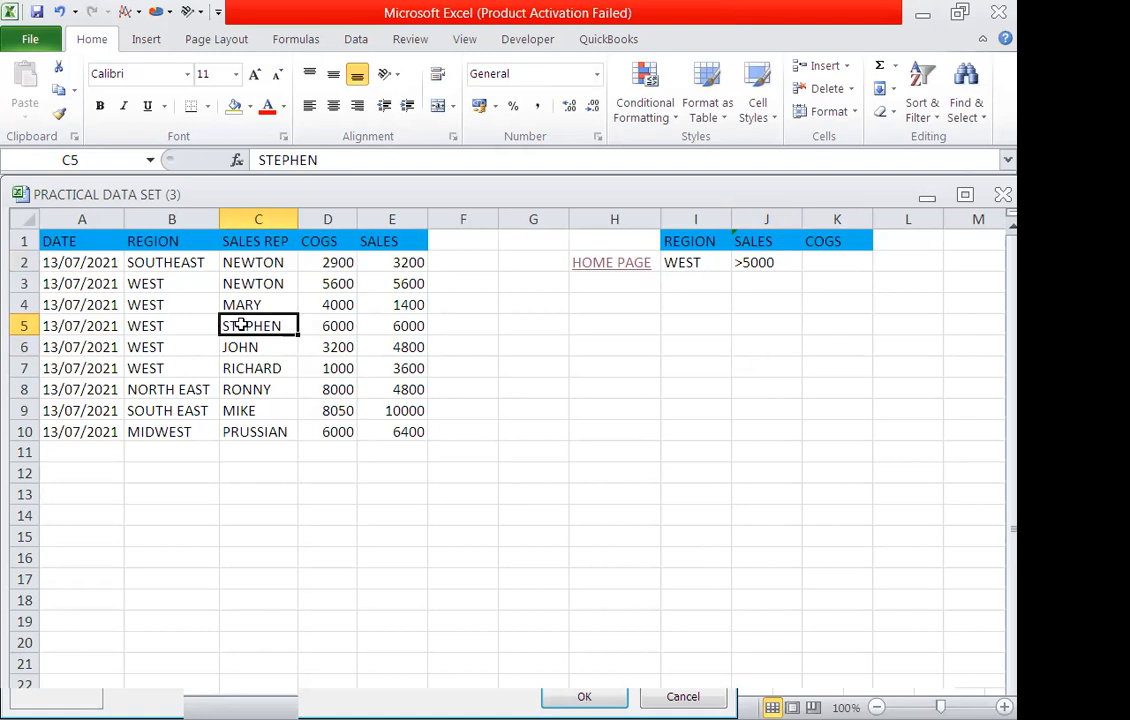
{"action": "left_click", "coordinate": [355, 42]}
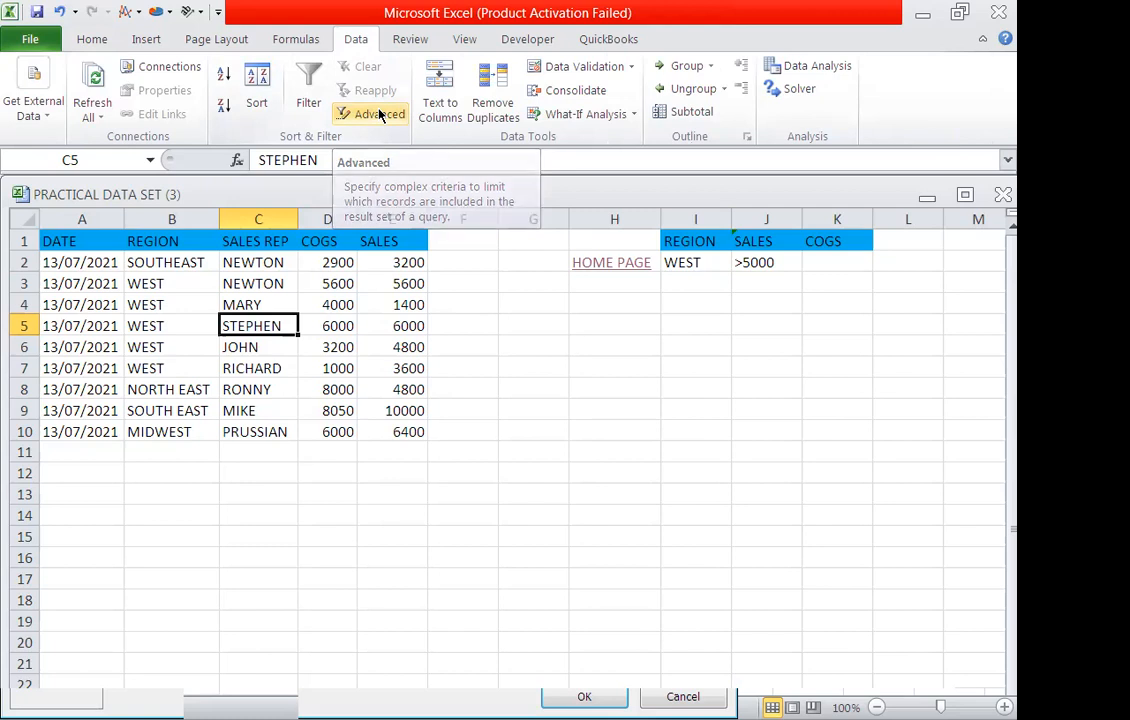
{"action": "left_click", "coordinate": [380, 115]}
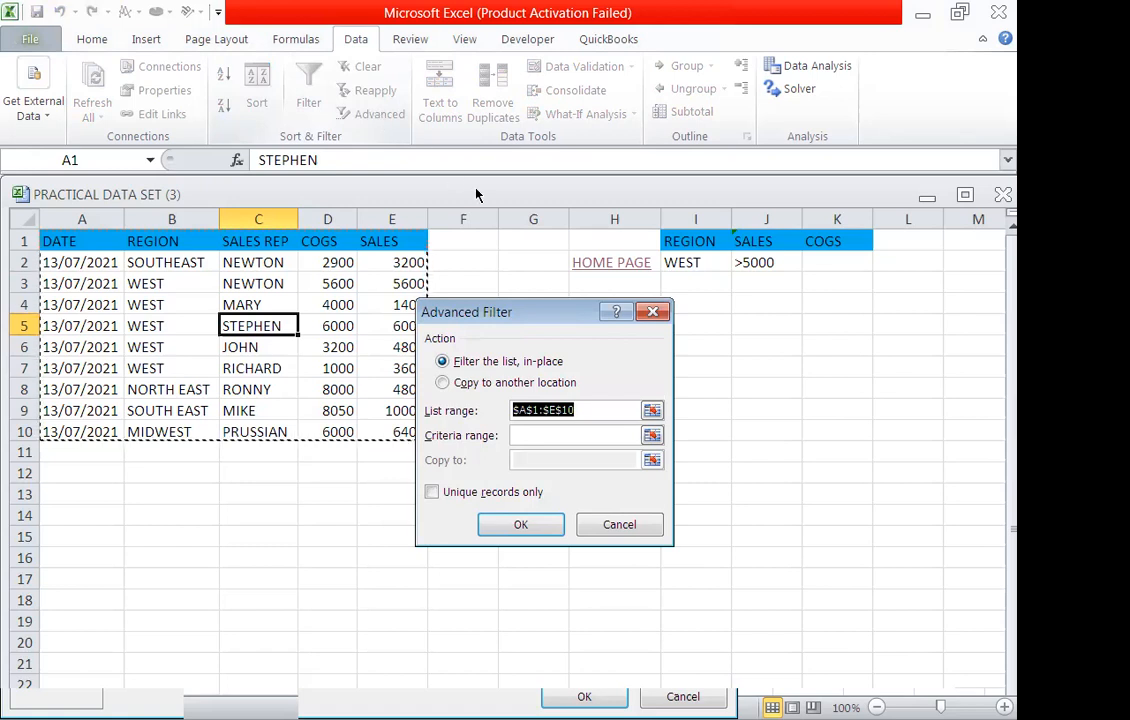
{"action": "left_click", "coordinate": [532, 434]}
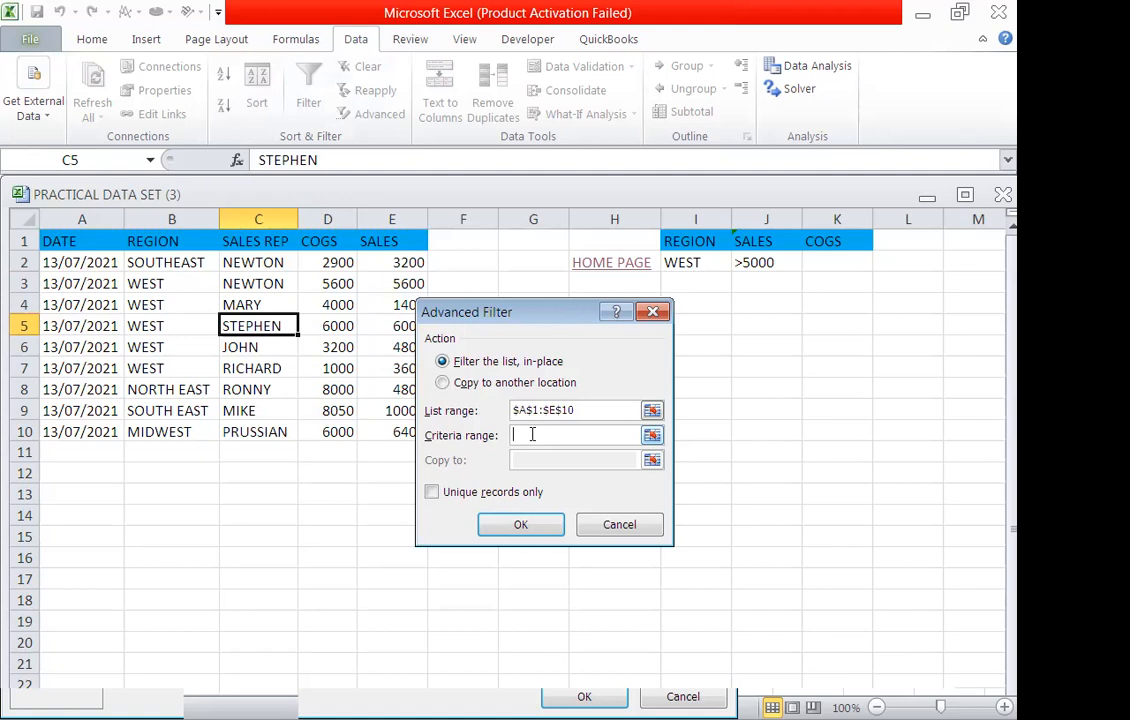
{"action": "left_click", "coordinate": [690, 242]}
{"action": "left_click_drag", "start_coordinate": [690, 242], "coordinate": [737, 262]}
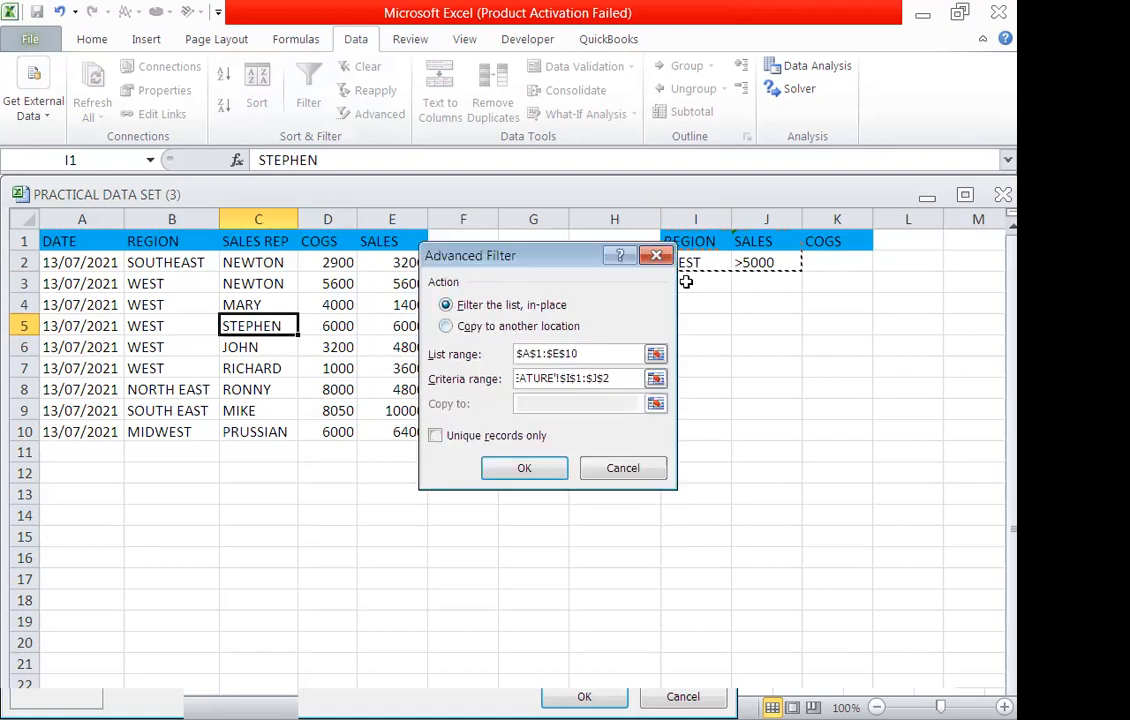
Step: Set the filter to copy its results to another location starting at A12, and run it
{"action": "key", "text": "alt+o"}
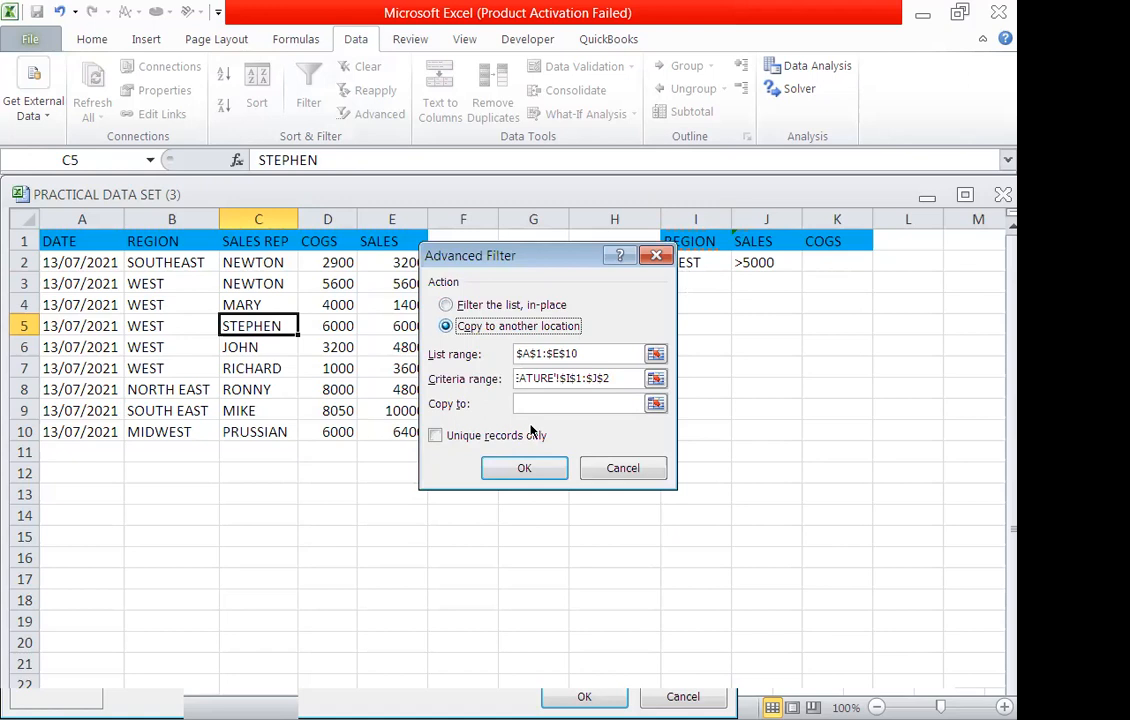
{"action": "scroll", "coordinate": [213, 313], "scroll_direction": "down", "scroll_amount": 1}
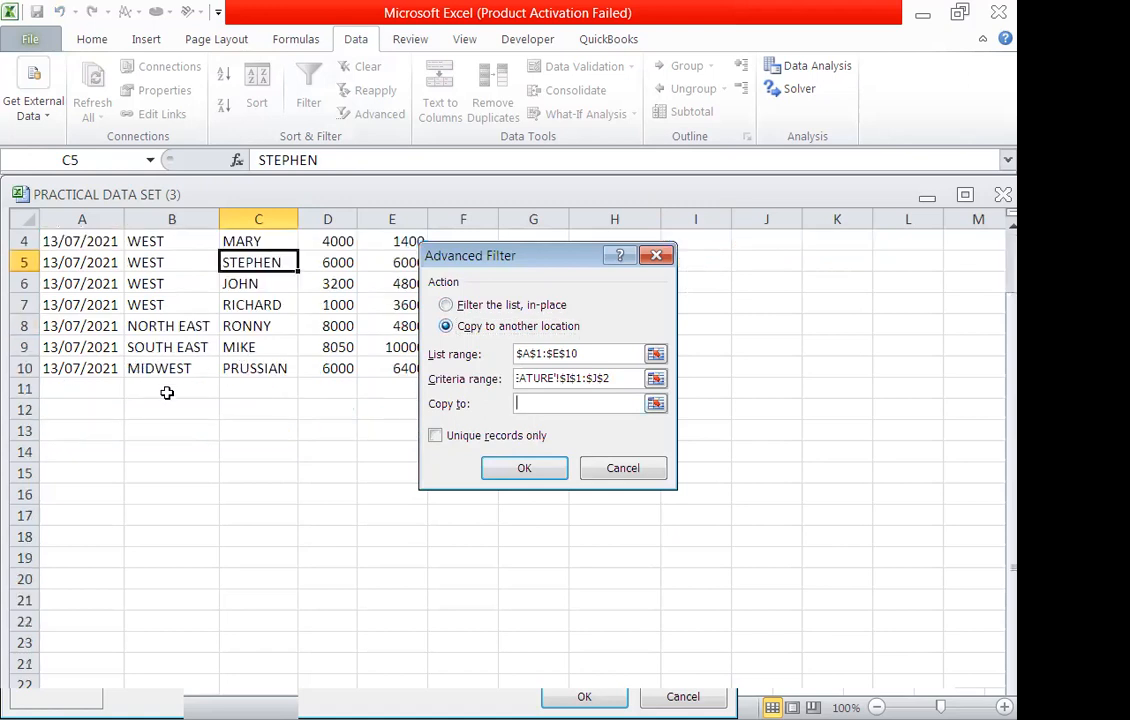
{"action": "left_click", "coordinate": [68, 410]}
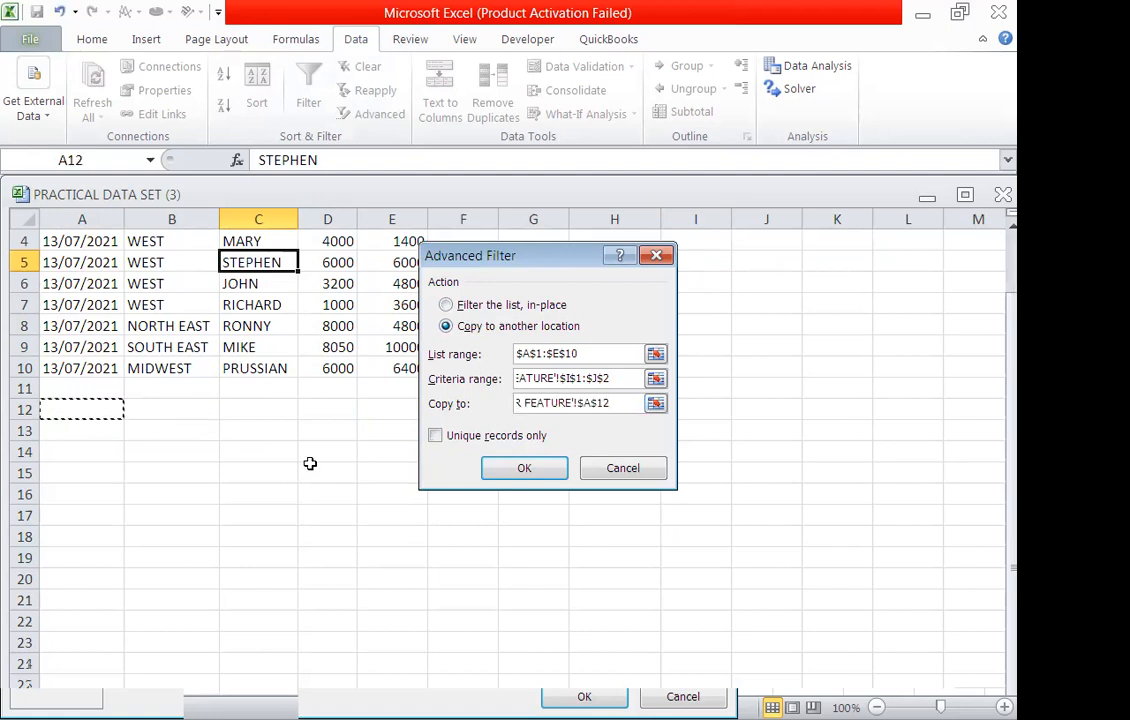
{"action": "left_click", "coordinate": [523, 467]}
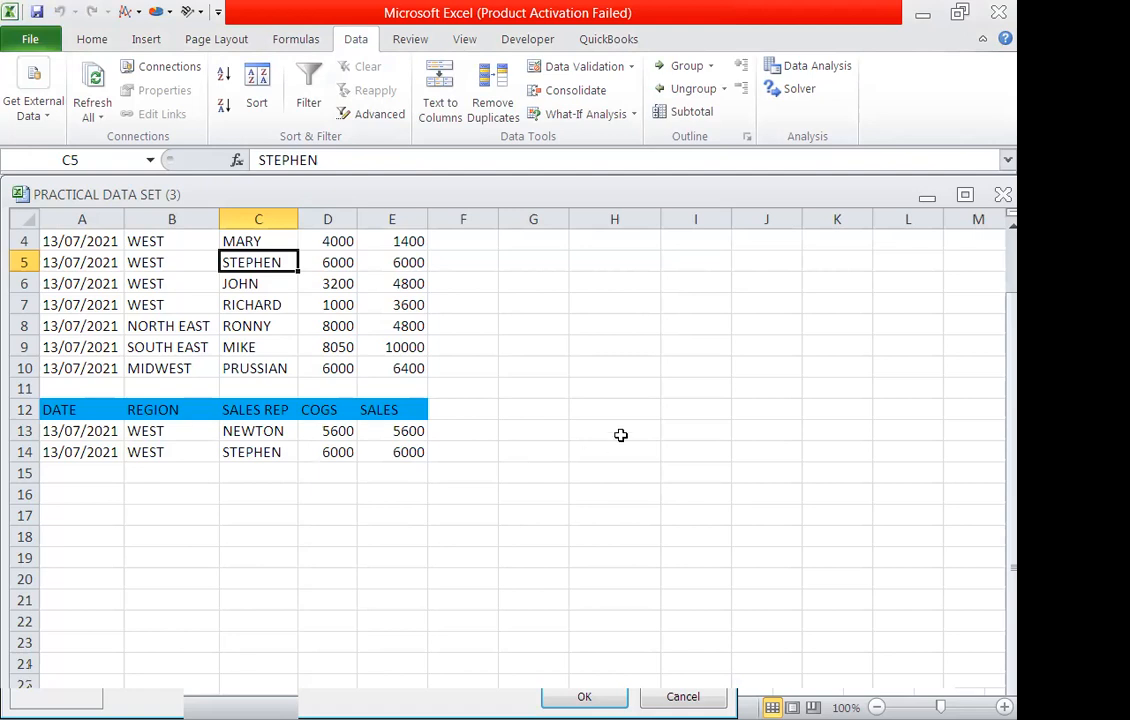
{"action": "scroll", "coordinate": [620, 434], "scroll_direction": "up", "scroll_amount": 1}
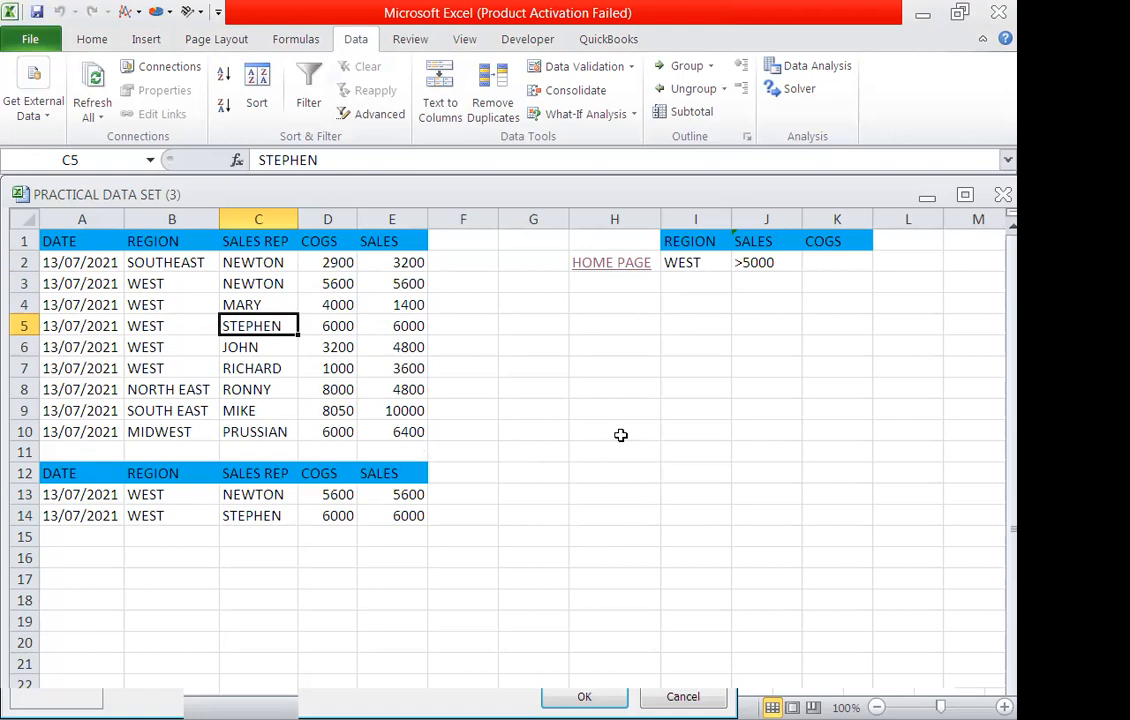
Step: Fill the entire row 2 with yellow to highlight the SOUTHEAST record
{"action": "left_click", "coordinate": [22, 262]}
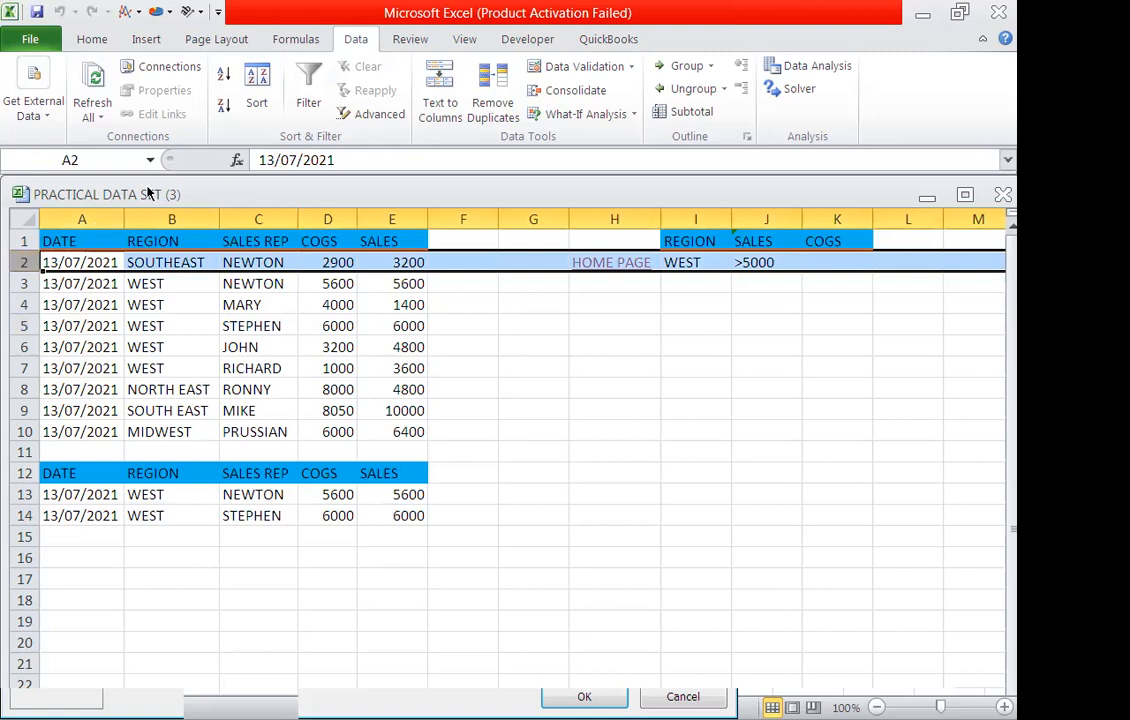
{"action": "left_click", "coordinate": [92, 41]}
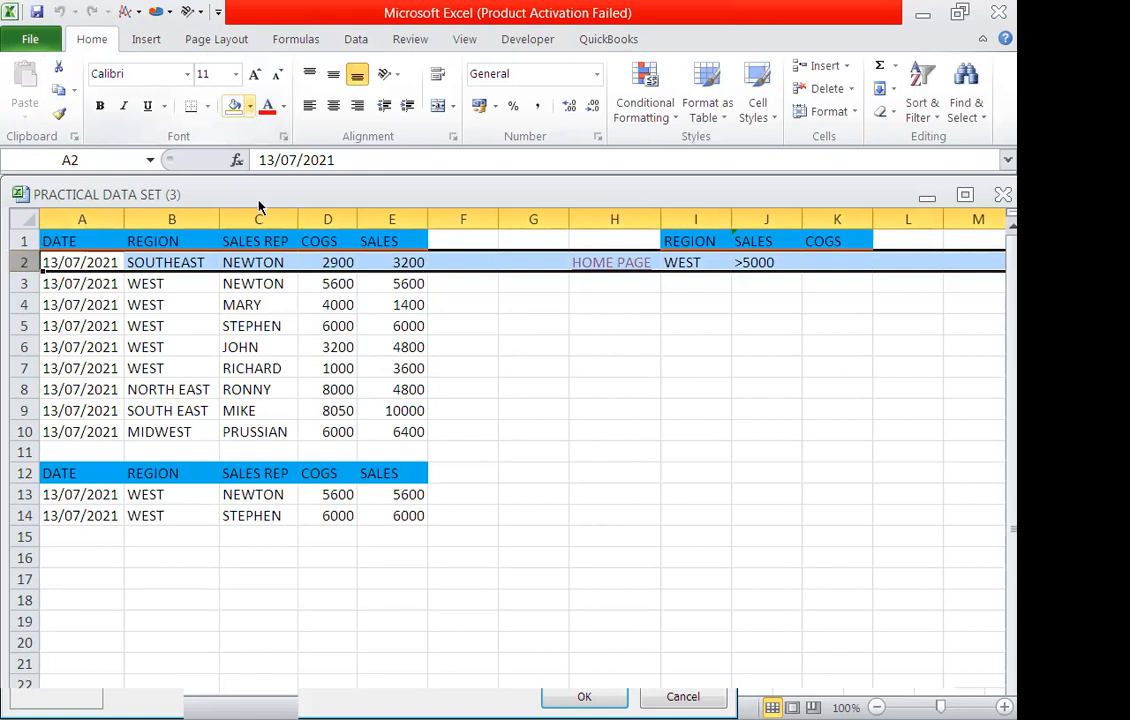
{"action": "left_click", "coordinate": [250, 106]}
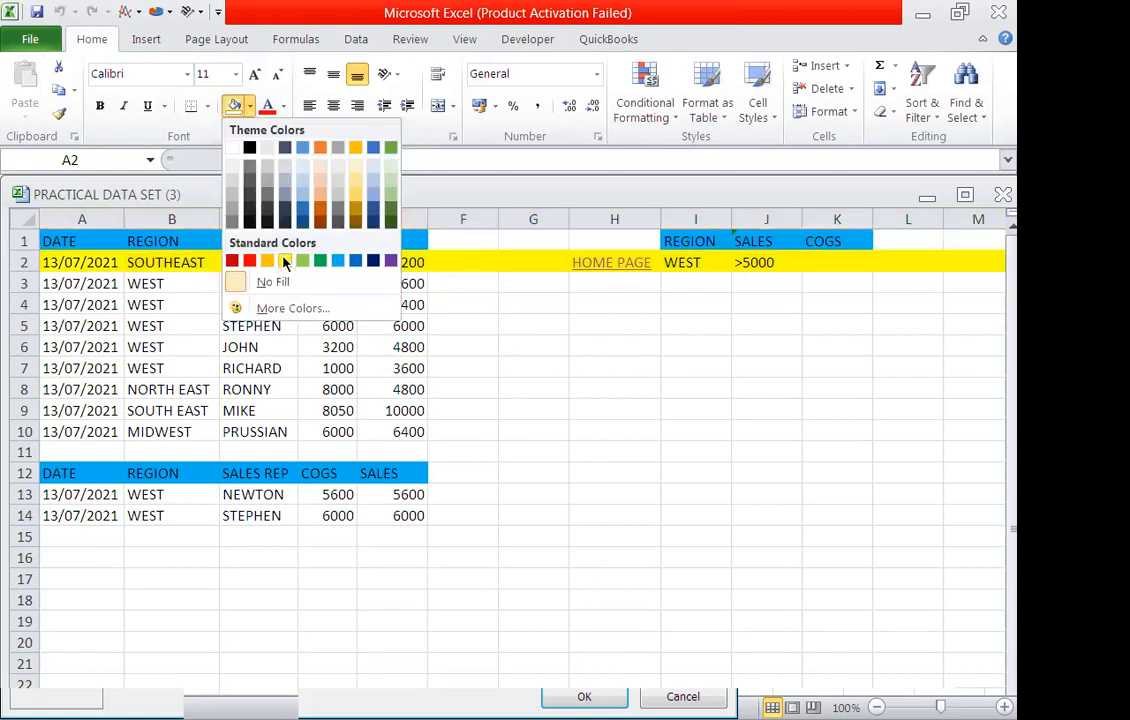
{"action": "left_click", "coordinate": [600, 454]}
{"action": "left_click", "coordinate": [603, 451]}
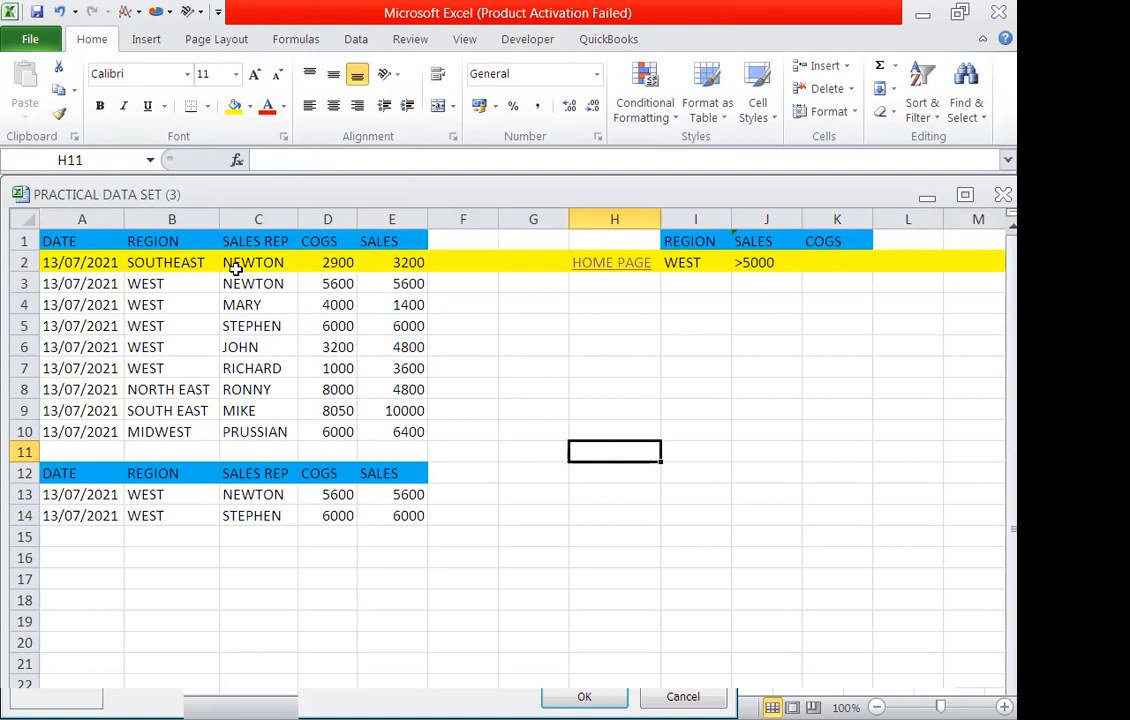
Step: Fill the entire row 3 with green to highlight the first WEST record
{"action": "left_click", "coordinate": [27, 284]}
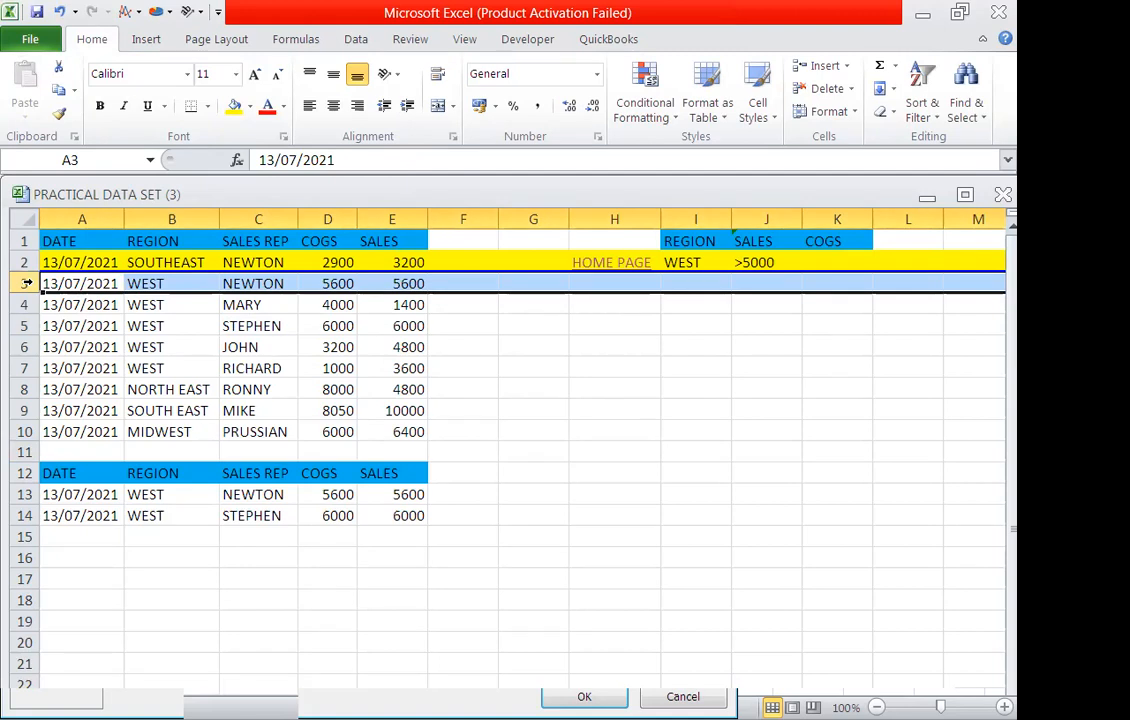
{"action": "left_click", "coordinate": [249, 107]}
{"action": "left_click", "coordinate": [318, 260]}
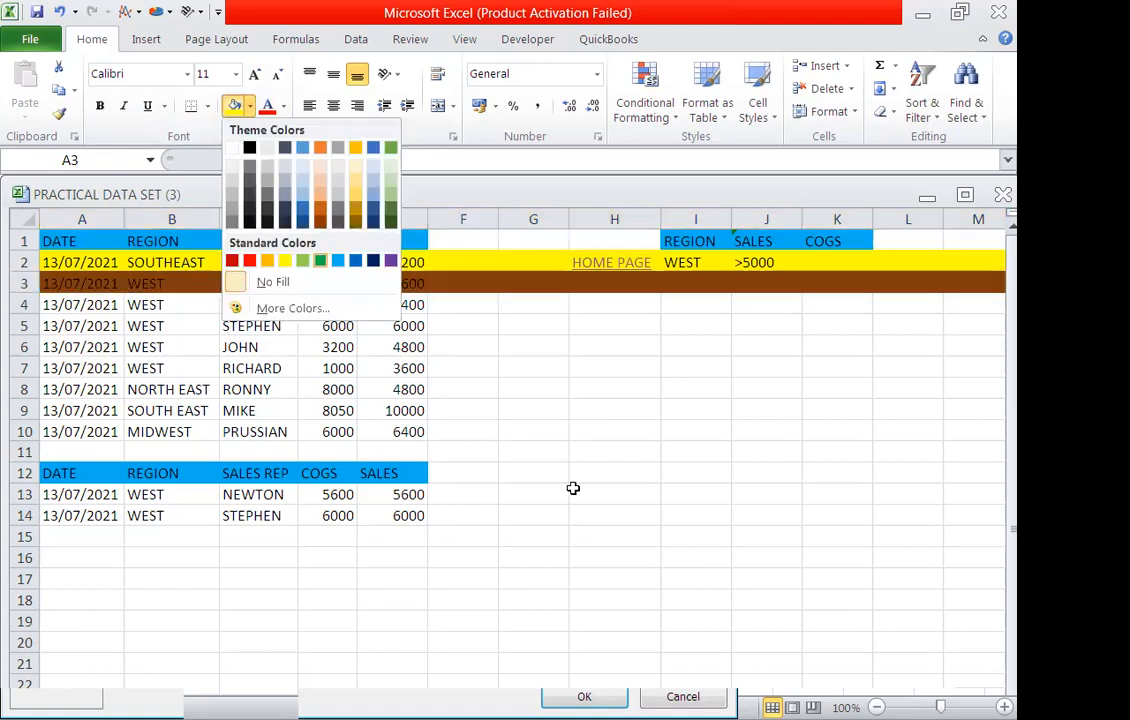
{"action": "left_click", "coordinate": [633, 574]}
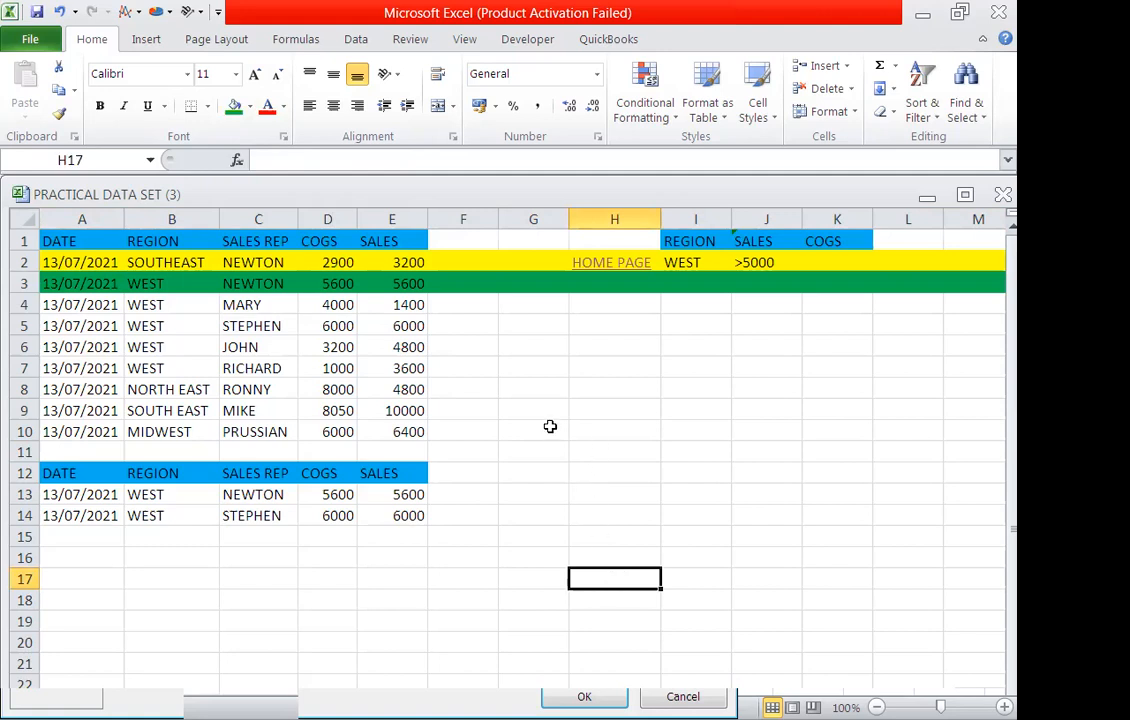
{"action": "left_click", "coordinate": [392, 326]}
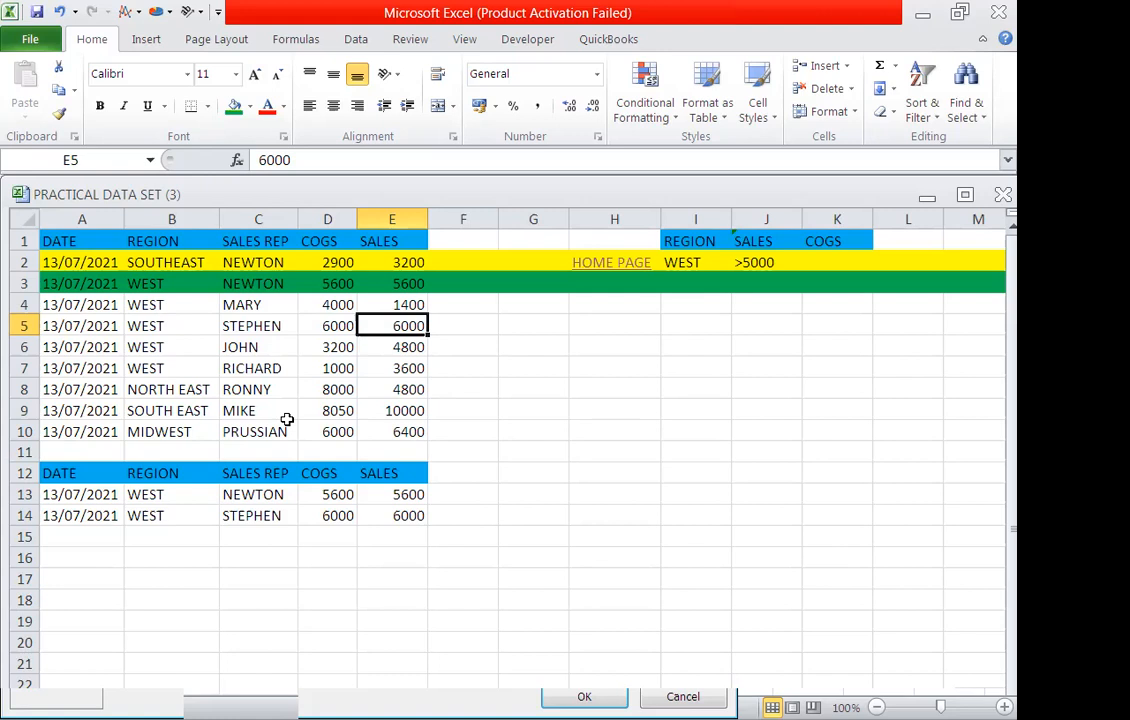
Step: Enter >5000 as the COGS criterion in K2
{"action": "left_click", "coordinate": [810, 262]}
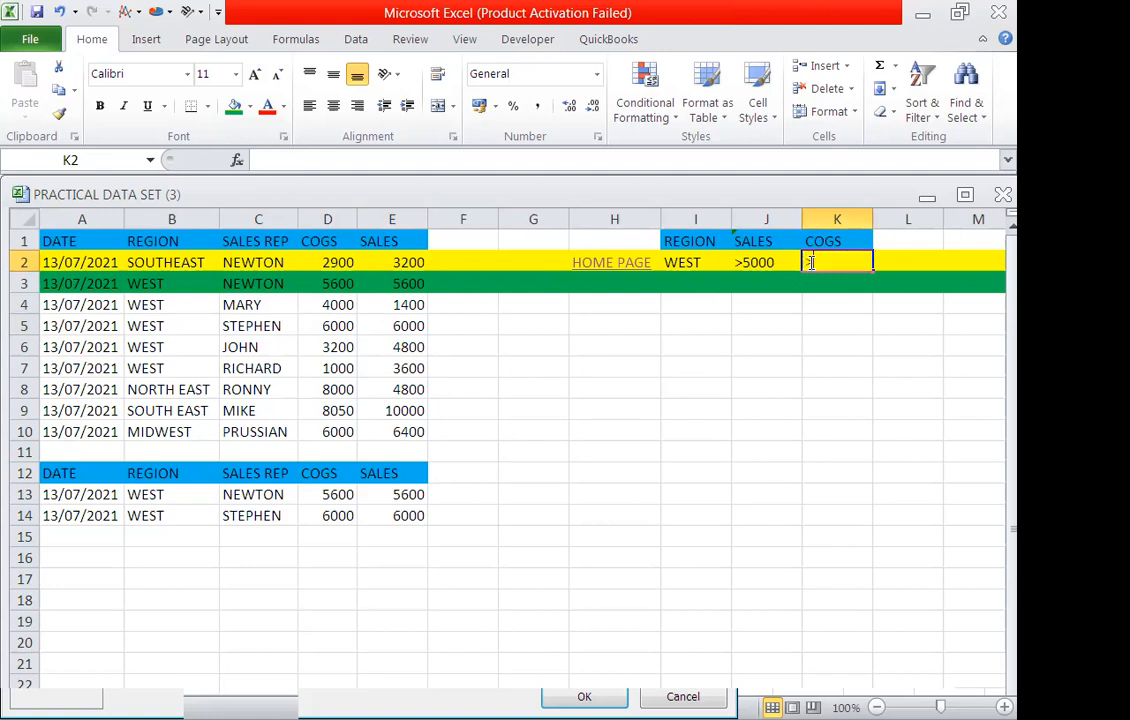
{"action": "type", "text": ">500"}
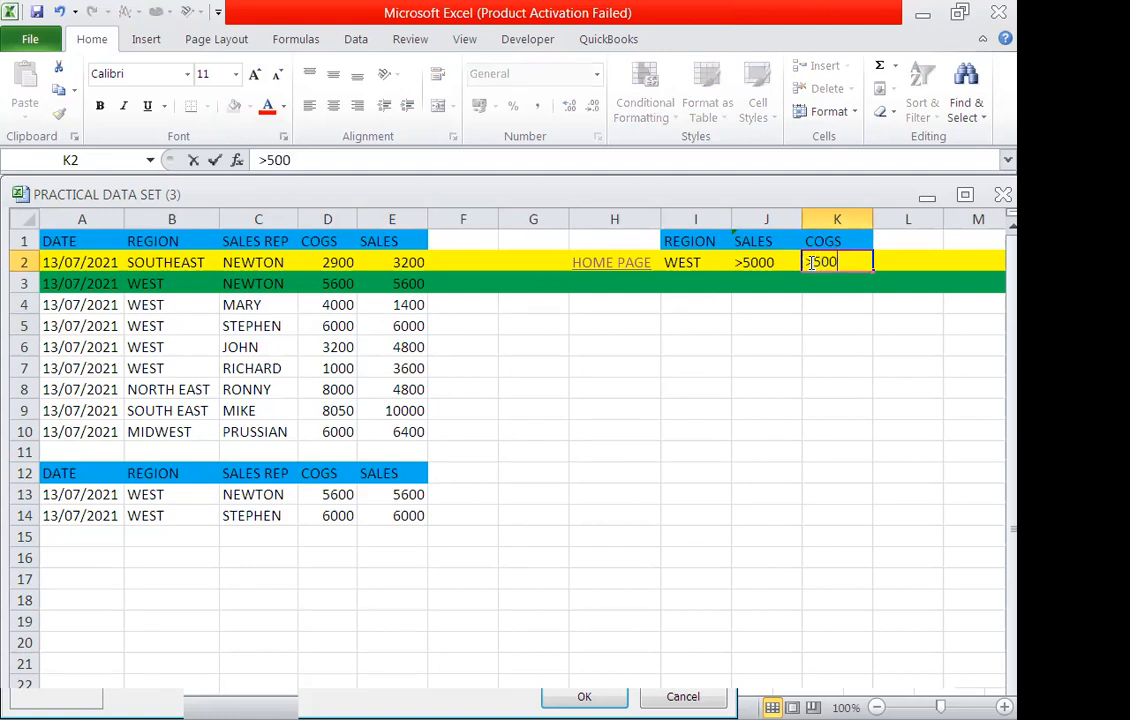
{"action": "type", "text": "0"}
{"action": "left_click", "coordinate": [738, 340]}
{"action": "scroll", "coordinate": [738, 340], "scroll_direction": "down", "scroll_amount": 2}
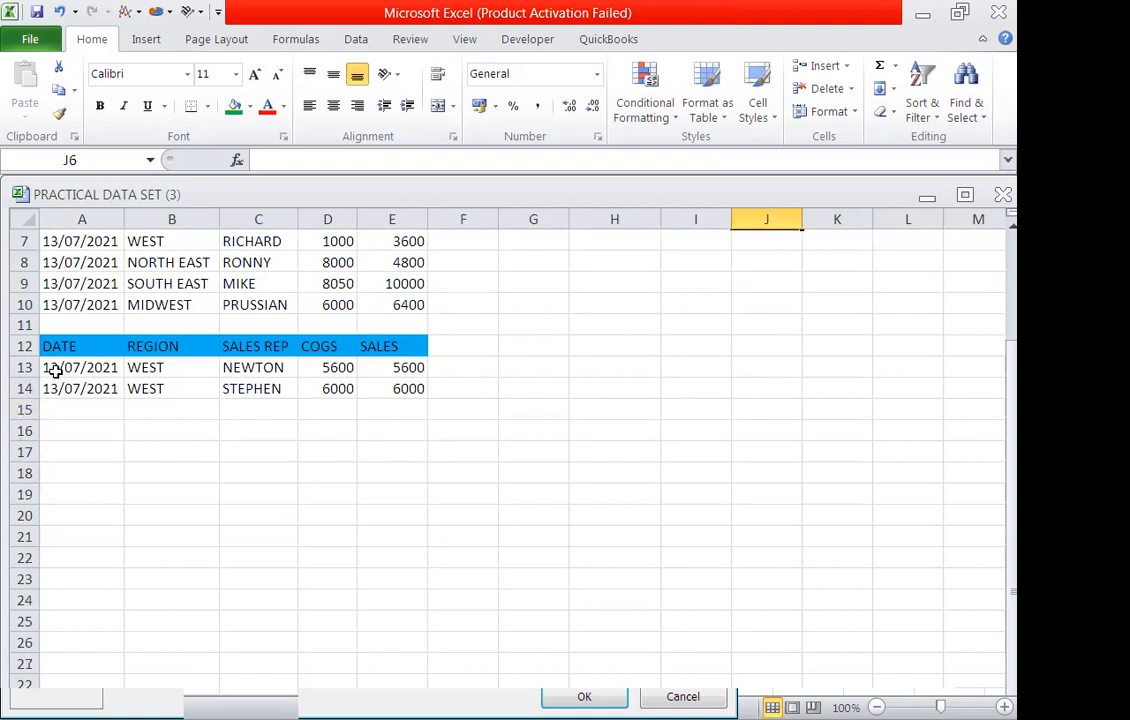
{"action": "scroll", "coordinate": [337, 304], "scroll_direction": "up", "scroll_amount": 2}
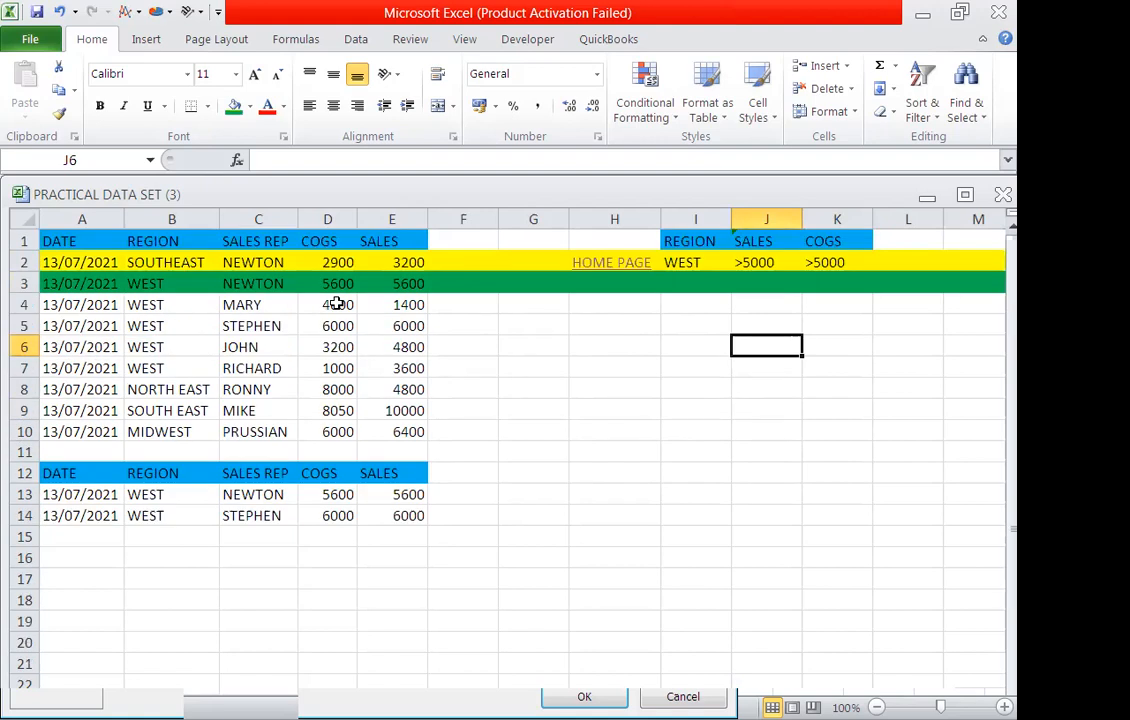
Step: Remove the fill colour from rows 2 and 3
{"action": "left_click_drag", "start_coordinate": [27, 262], "coordinate": [24, 283]}
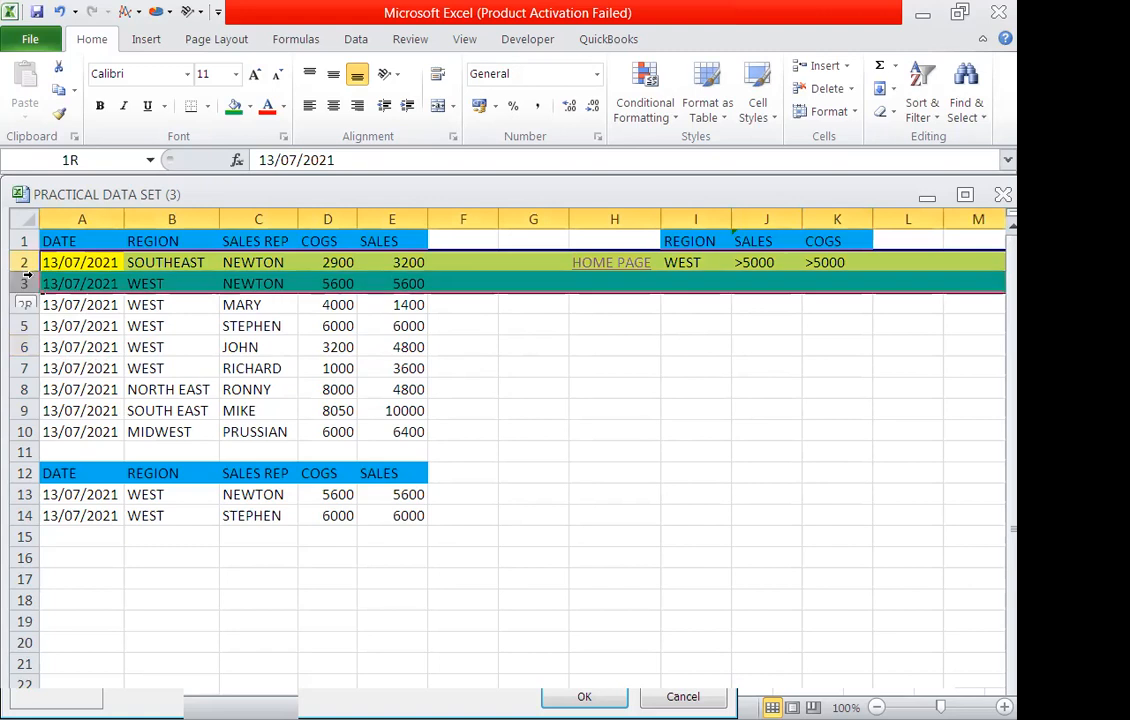
{"action": "left_click", "coordinate": [251, 108]}
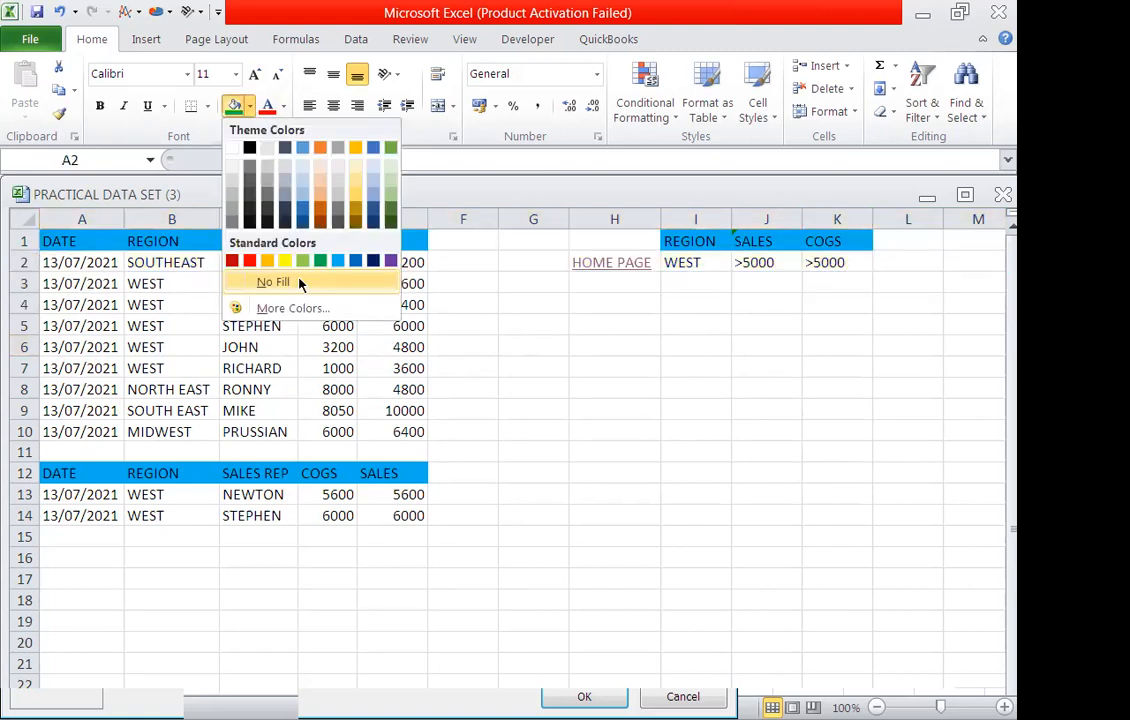
{"action": "left_click", "coordinate": [272, 282]}
{"action": "left_click", "coordinate": [533, 410]}
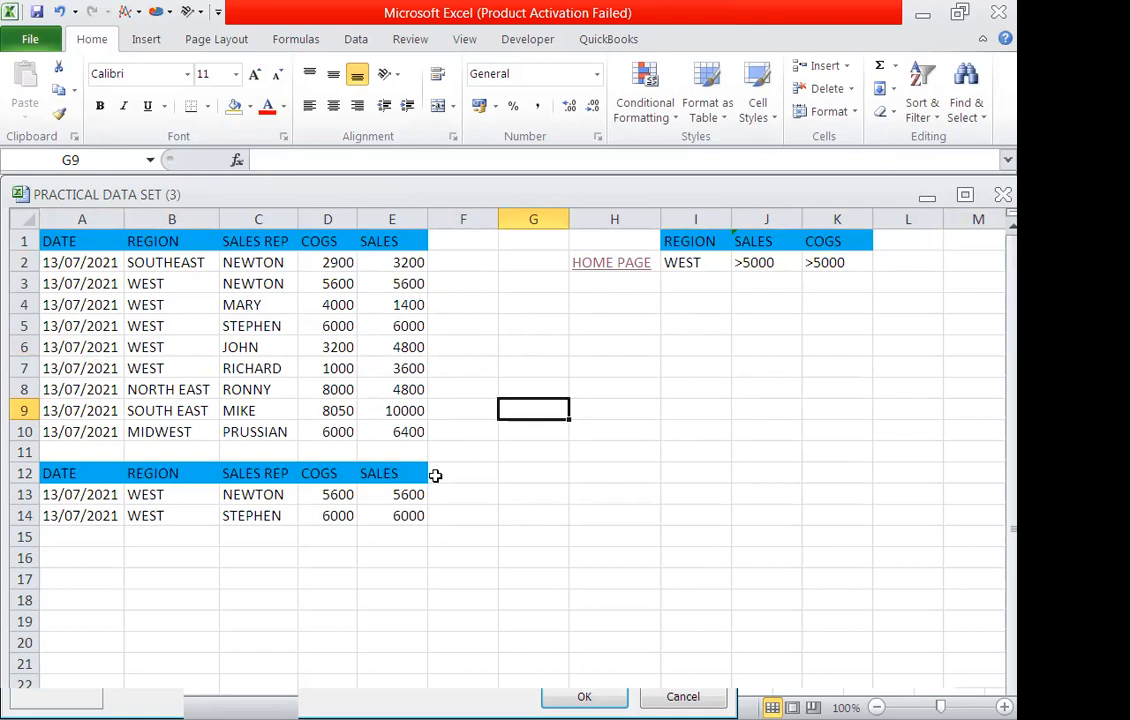
Step: Start another Advanced Filter on the sales table A1:E10 and set its criteria range to I1:K2
{"action": "left_click", "coordinate": [257, 348]}
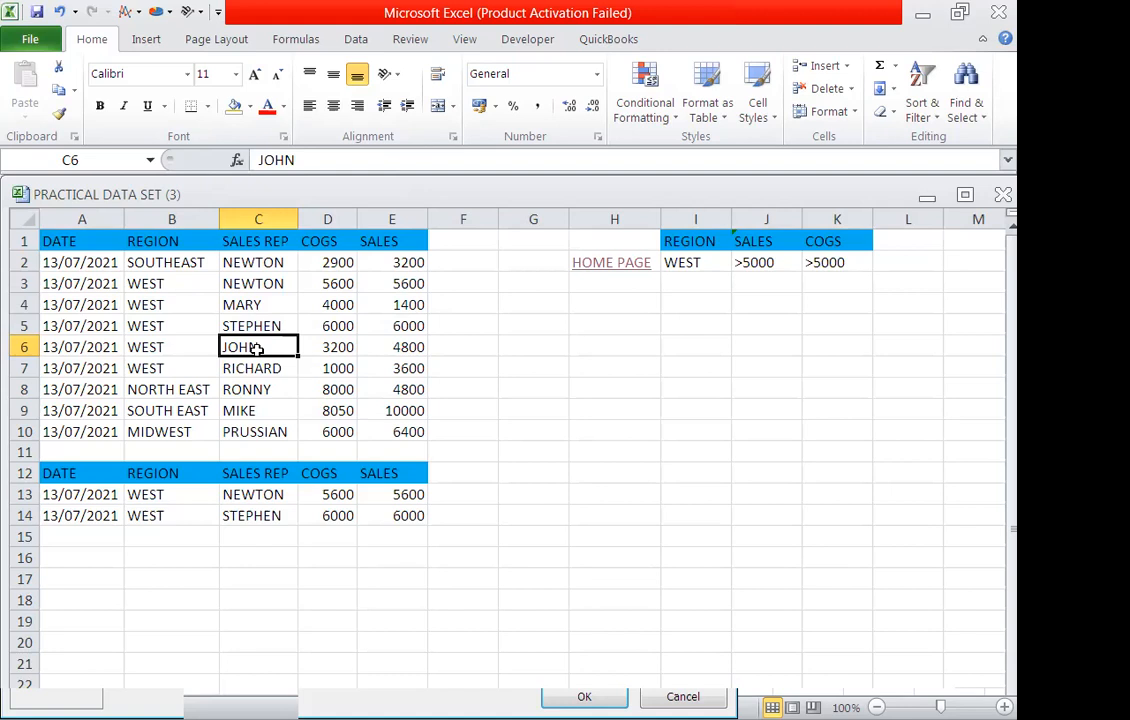
{"action": "left_click", "coordinate": [350, 40]}
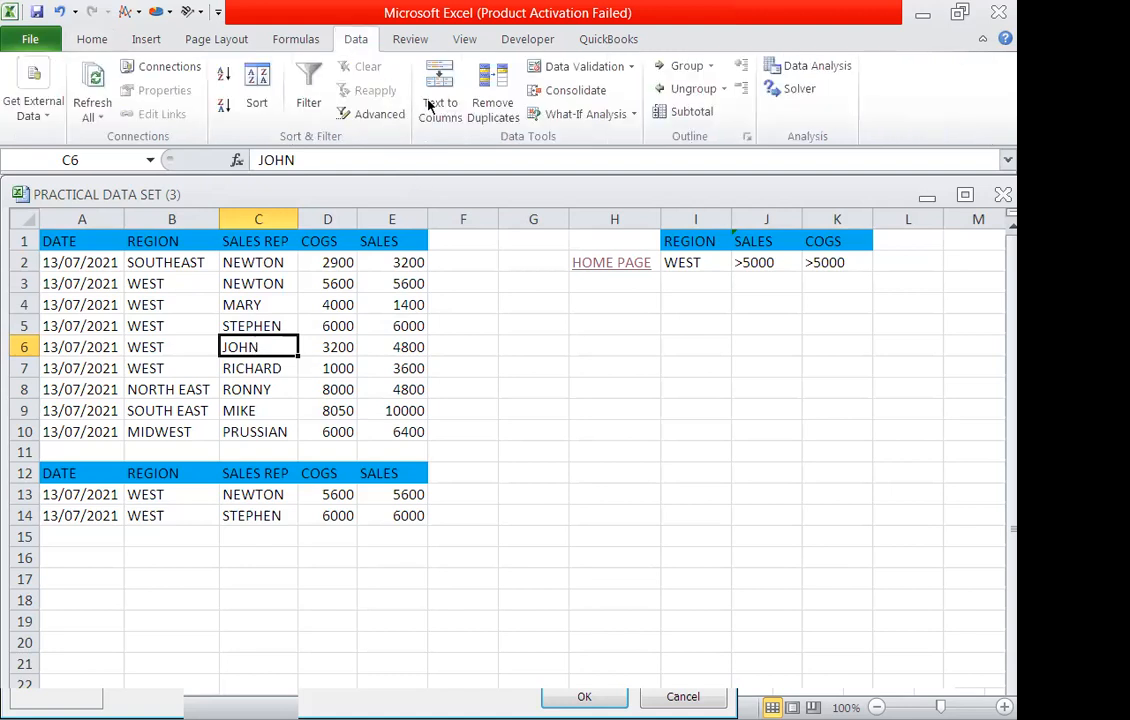
{"action": "left_click", "coordinate": [374, 120]}
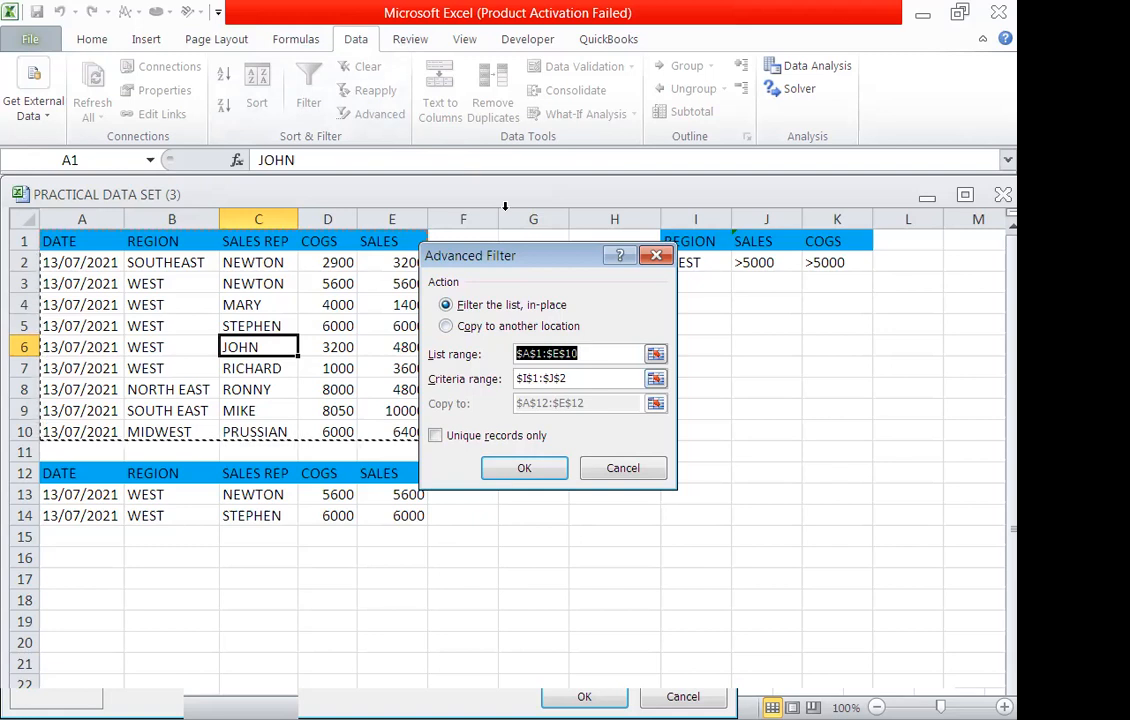
{"action": "left_click", "coordinate": [574, 379]}
{"action": "key", "text": "BackSpace"}
{"action": "key", "text": "BackSpace"}
{"action": "key", "text": "BackSpace"}
{"action": "key", "text": "BackSpace"}
{"action": "key", "text": "BackSpace"}
{"action": "key", "text": "BackSpace"}
{"action": "key", "text": "BackSpace"}
{"action": "key", "text": "BackSpace"}
{"action": "key", "text": "BackSpace"}
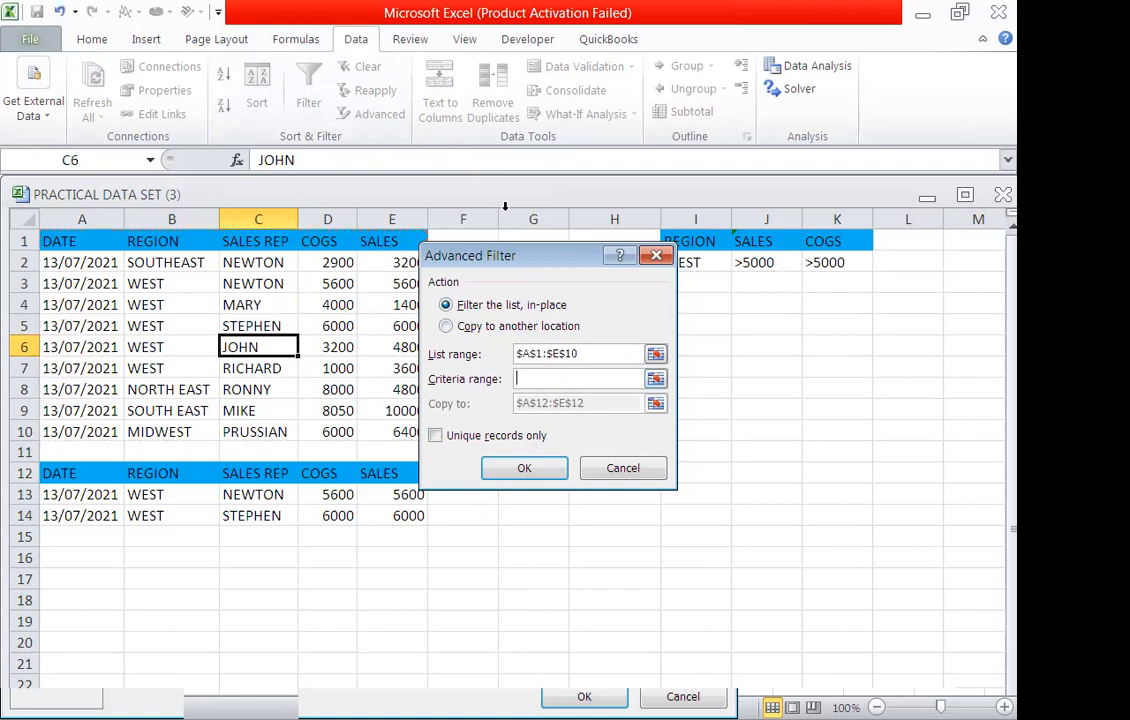
{"action": "left_click", "coordinate": [707, 238]}
{"action": "left_click_drag", "start_coordinate": [707, 238], "coordinate": [795, 296]}
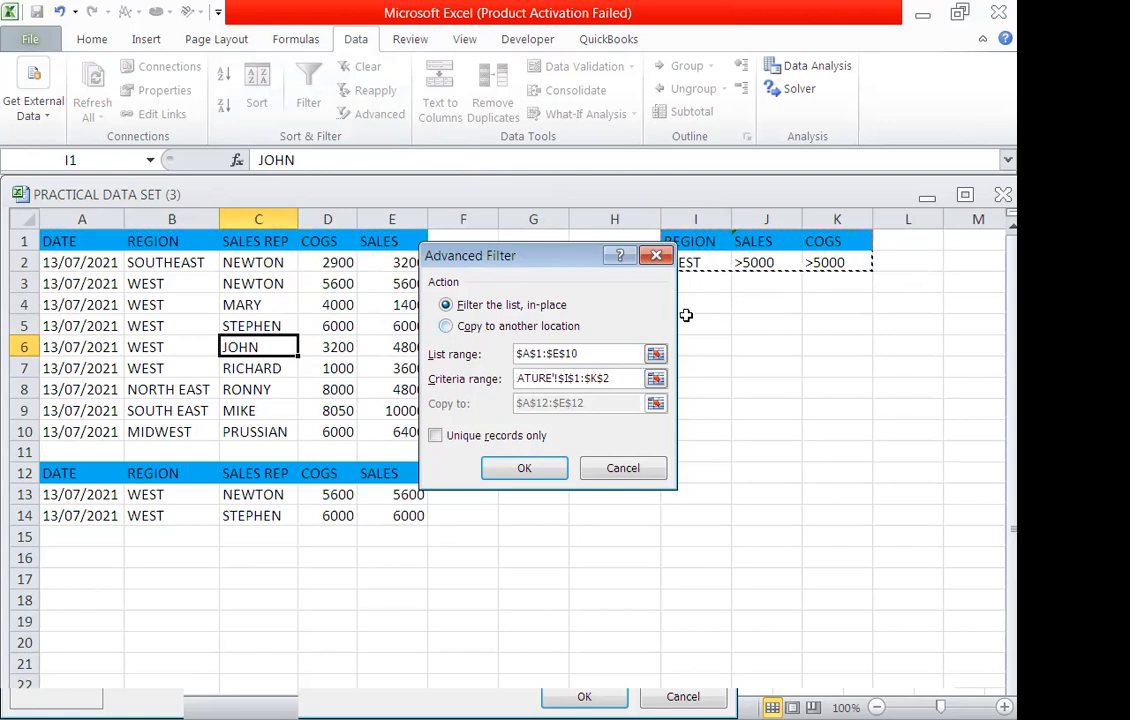
Step: Choose copying the filter results to another location, replace the destination with A16, and run the filter
{"action": "key", "text": "alt+o"}
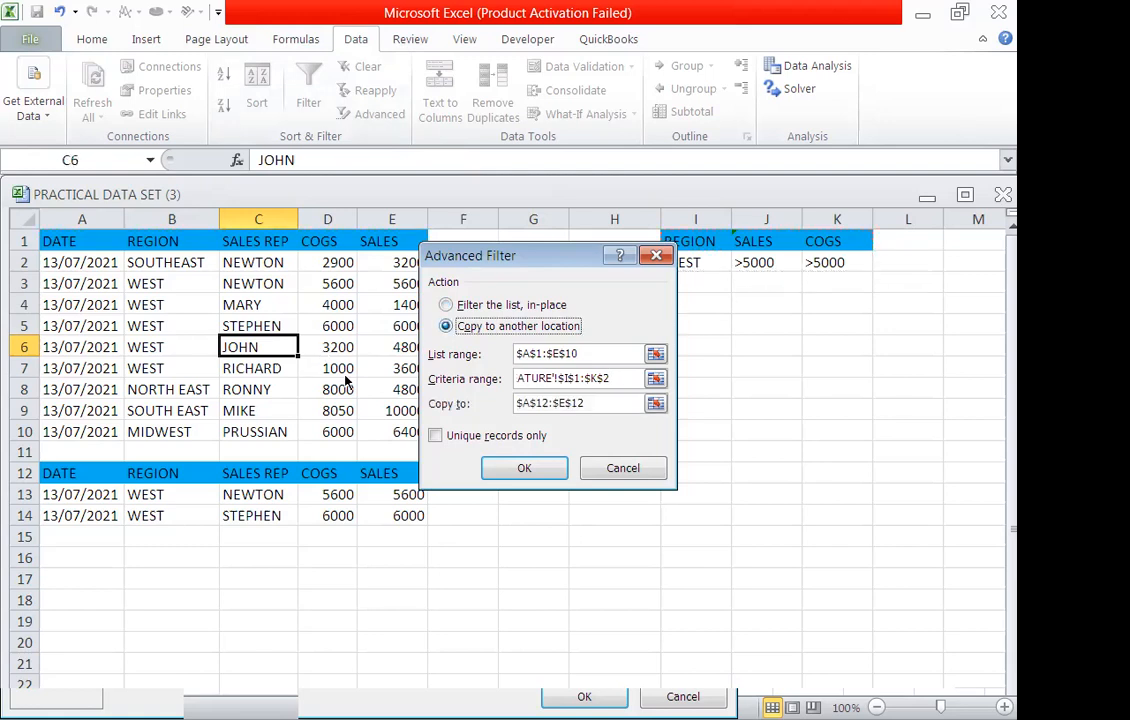
{"action": "key", "text": "alt+t"}
{"action": "key", "text": "BackSpace"}
{"action": "key", "text": "BackSpace"}
{"action": "key", "text": "BackSpace"}
{"action": "key", "text": "BackSpace"}
{"action": "key", "text": "BackSpace"}
{"action": "key", "text": "BackSpace"}
{"action": "key", "text": "BackSpace"}
{"action": "key", "text": "BackSpace"}
{"action": "key", "text": "BackSpace"}
{"action": "key", "text": "BackSpace"}
{"action": "key", "text": "BackSpace"}
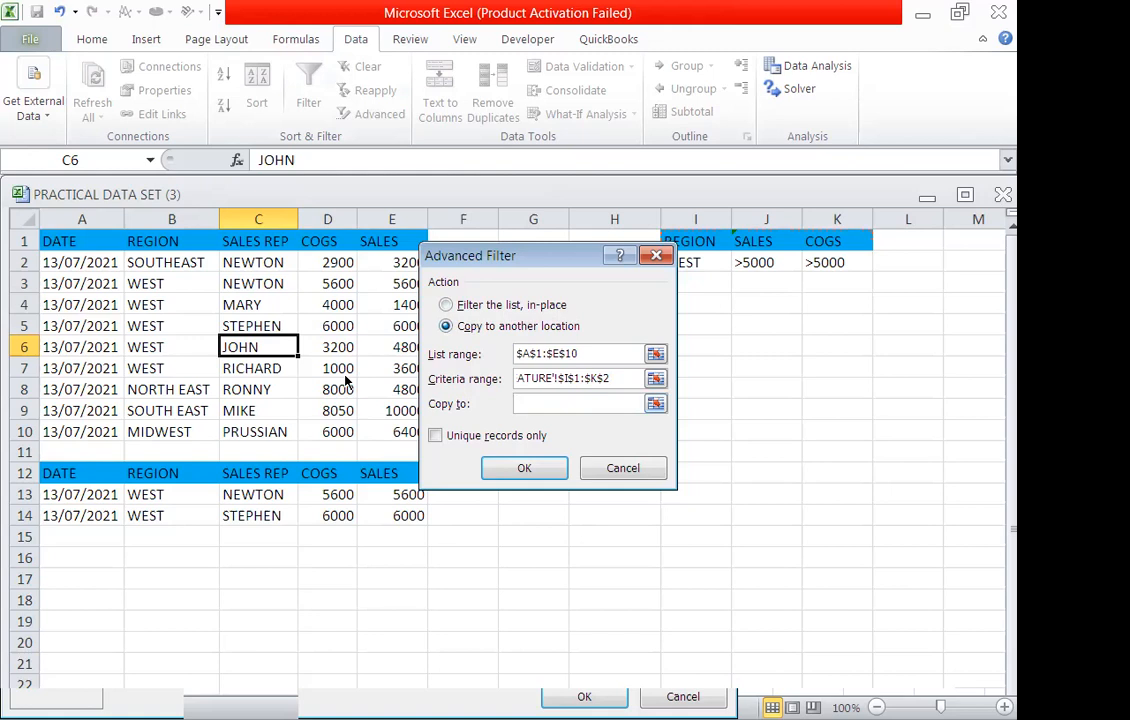
{"action": "scroll", "coordinate": [202, 348], "scroll_direction": "down", "scroll_amount": 1}
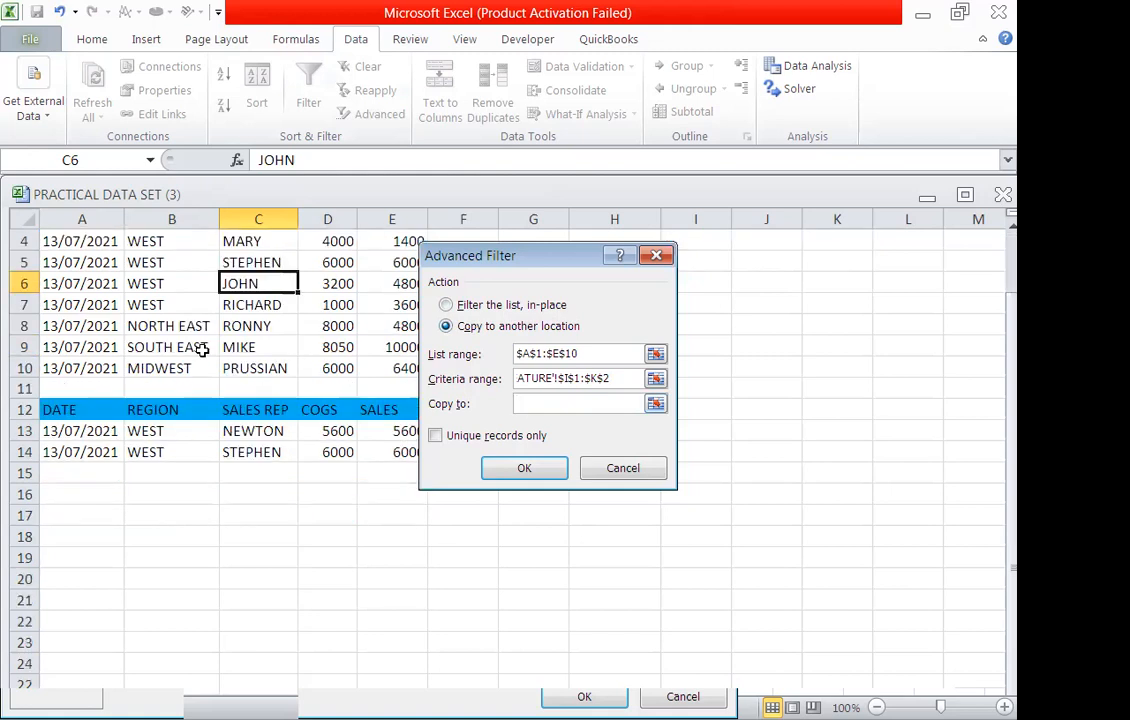
{"action": "left_click", "coordinate": [72, 494]}
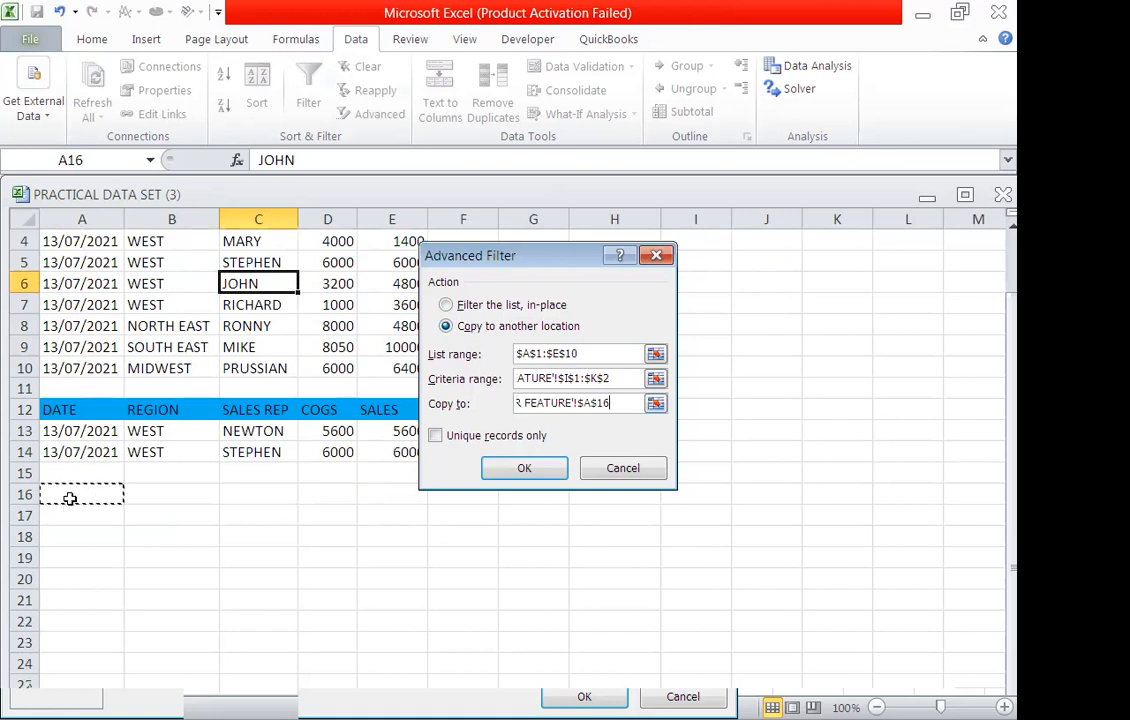
{"action": "left_click", "coordinate": [520, 467]}
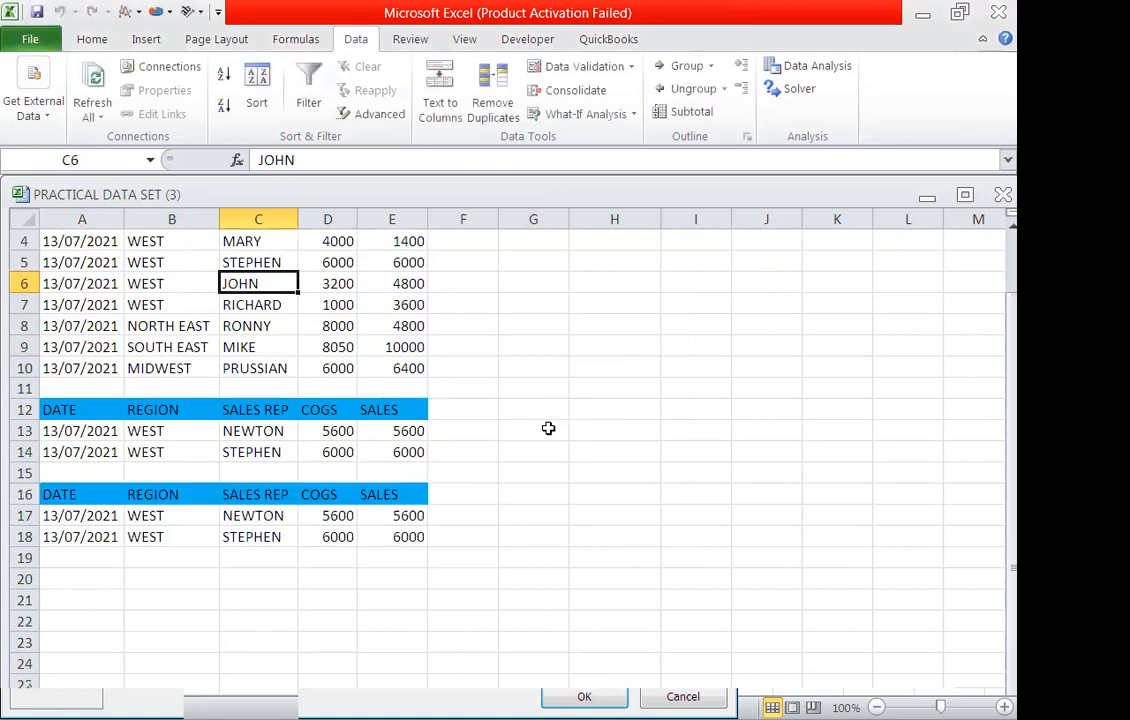
{"action": "scroll", "coordinate": [548, 428], "scroll_direction": "down", "scroll_amount": 1}
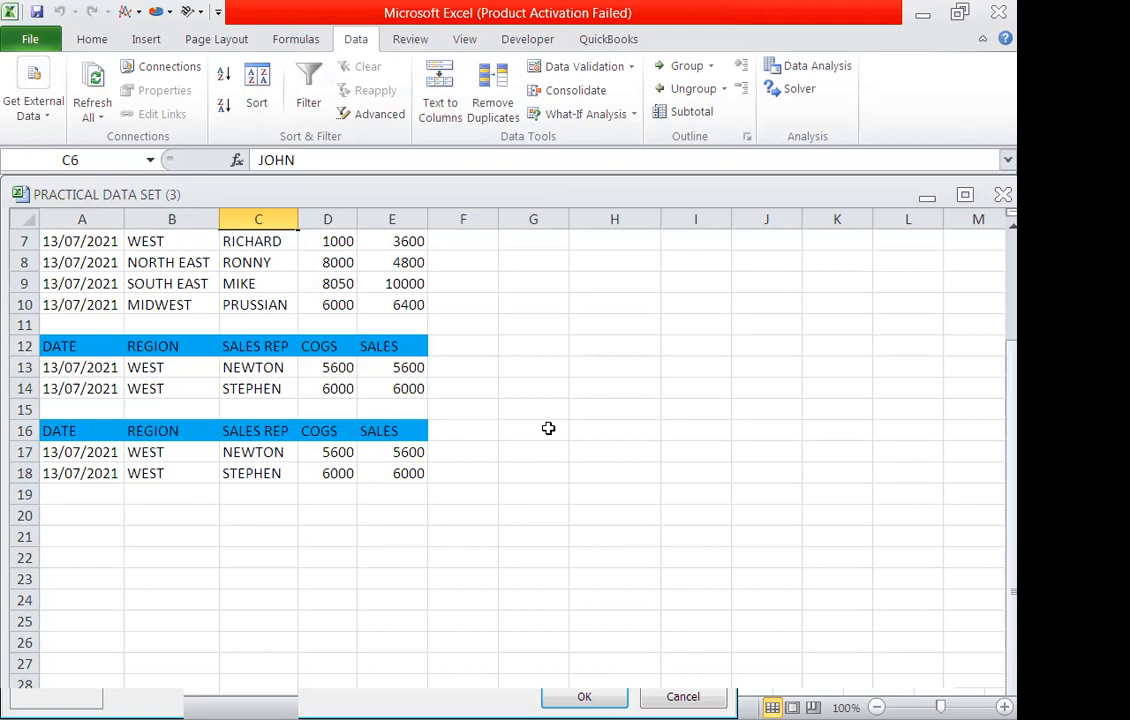
{"action": "left_click", "coordinate": [961, 342]}
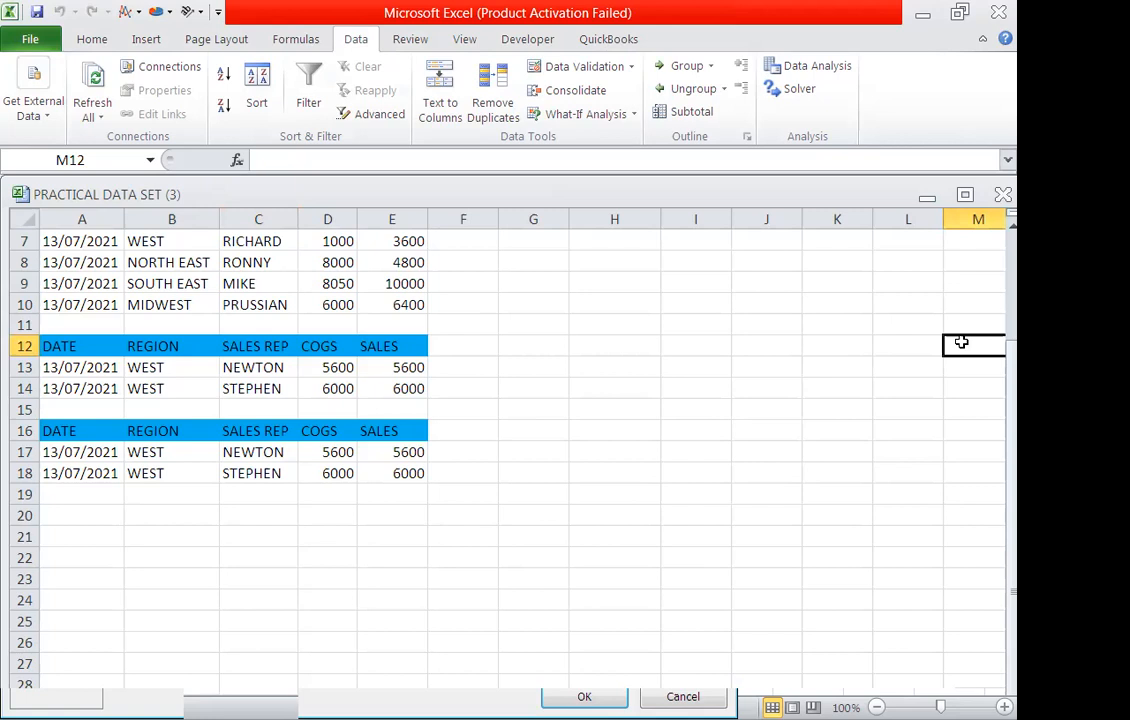
{"action": "scroll", "coordinate": [961, 342], "scroll_direction": "up", "scroll_amount": 1}
{"action": "left_click", "coordinate": [728, 288]}
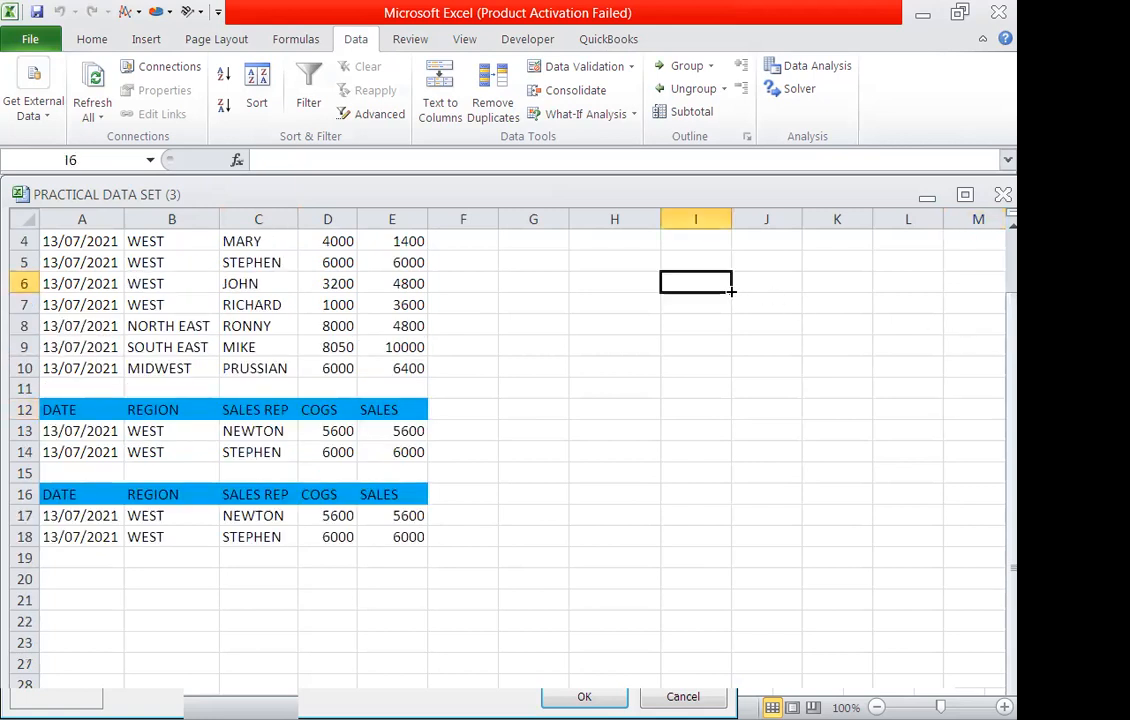
{"action": "left_click", "coordinate": [958, 12]}
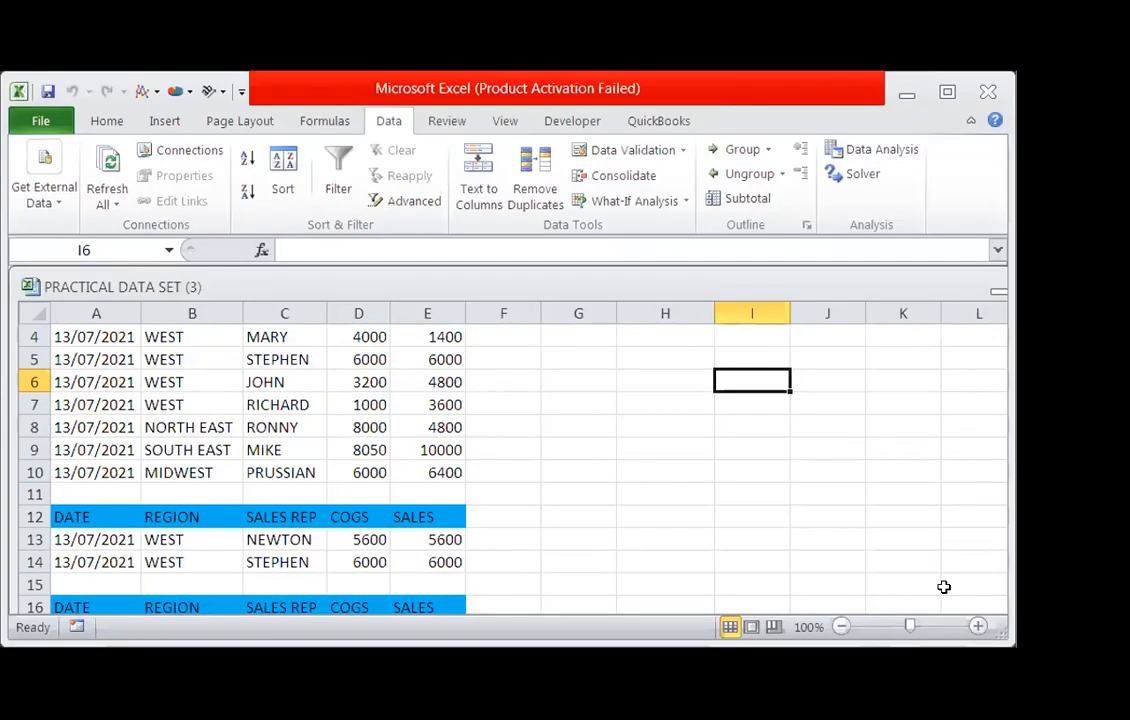
{"action": "left_click", "coordinate": [603, 516]}
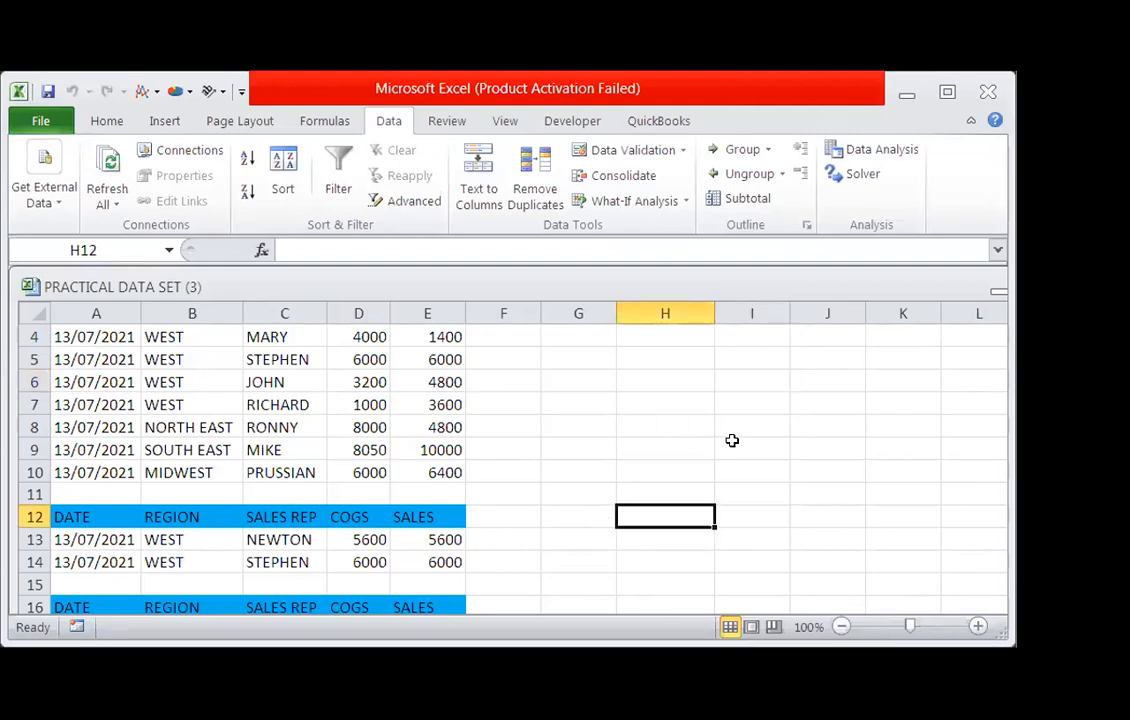
{"action": "left_click", "coordinate": [886, 402]}
{"action": "left_click", "coordinate": [628, 343]}
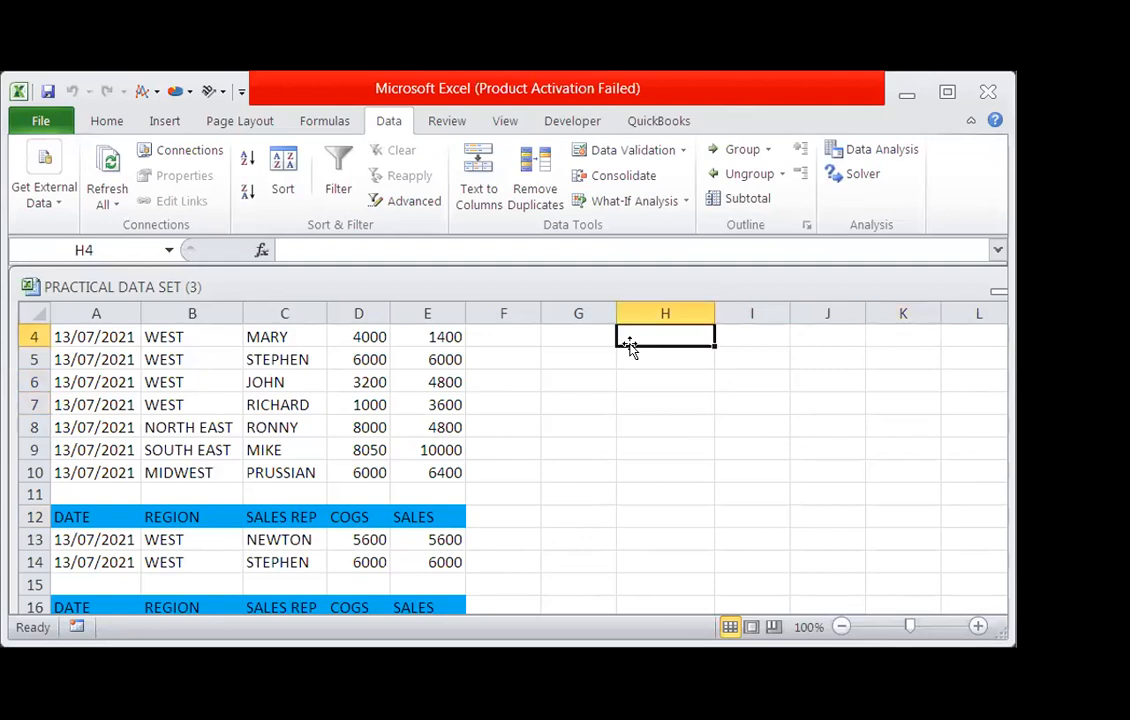
{"action": "key", "text": "Right"}
{"action": "key", "text": "Right"}
{"action": "key", "text": "Right"}
{"action": "key", "text": "Right"}
{"action": "key", "text": "Right"}
{"action": "key", "text": "Right"}
{"action": "key", "text": "Right"}
{"action": "key", "text": "Right"}
{"action": "key", "text": "Right"}
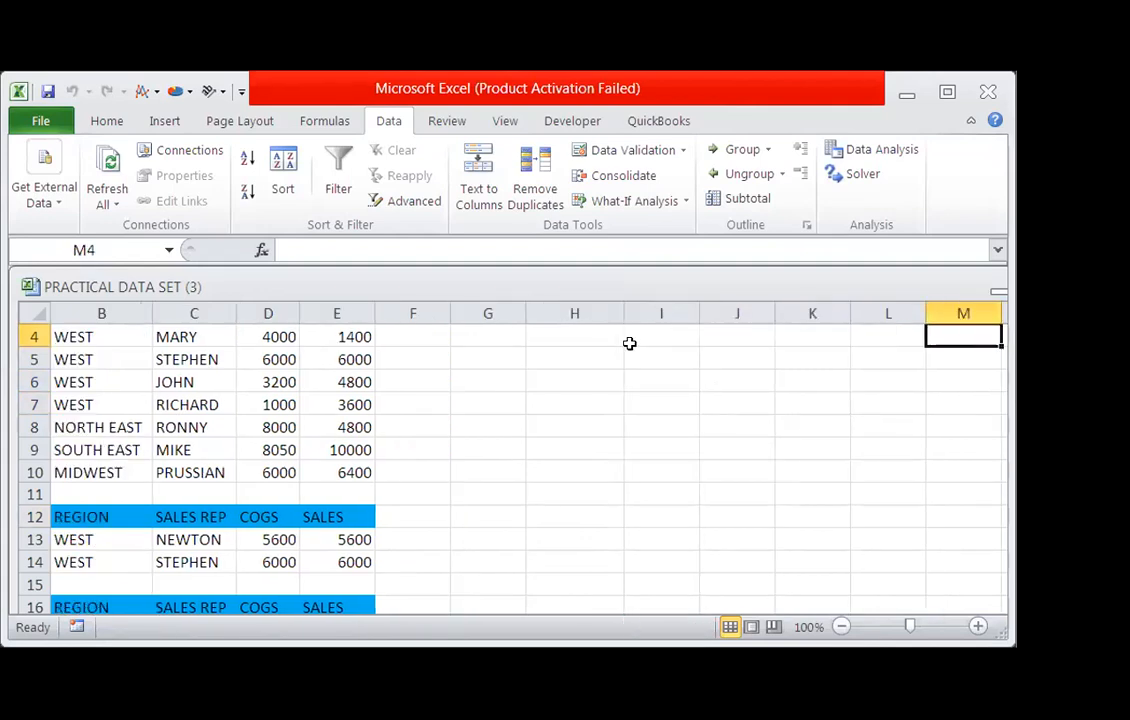
{"action": "key", "text": "Right"}
{"action": "key", "text": "Right"}
{"action": "key", "text": "Right"}
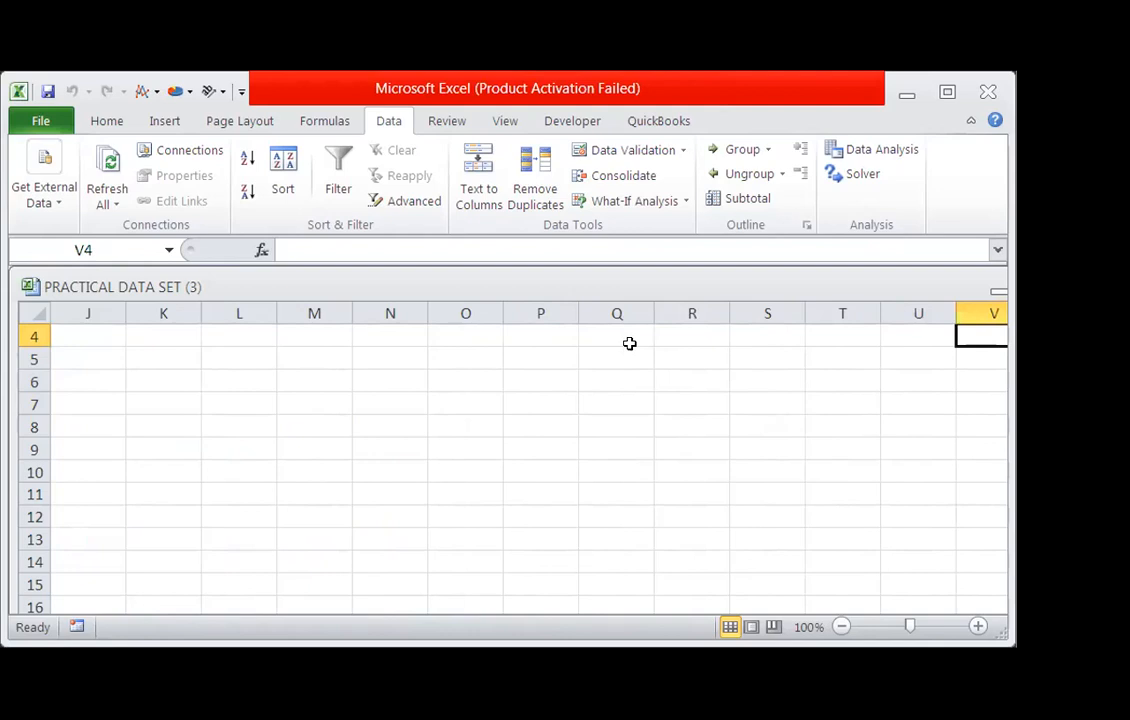
{"action": "left_click", "coordinate": [172, 335]}
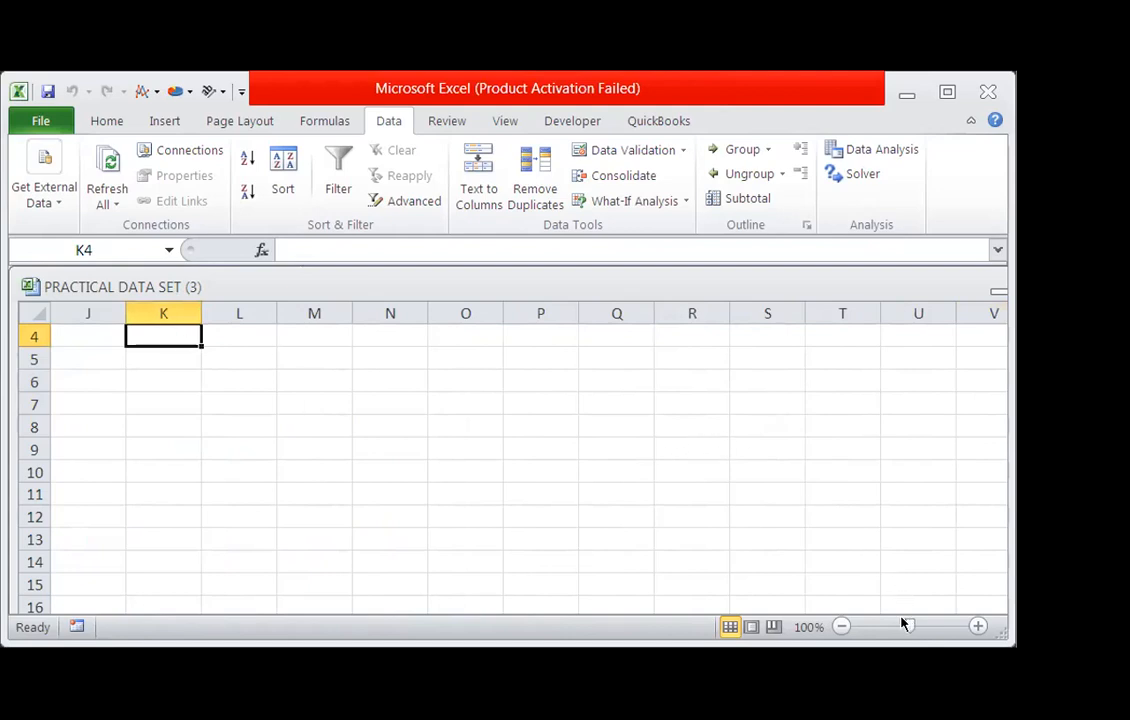
Step: Review the sales table, the criteria in I1:K2 and the extracted WEST records together at a reduced zoom
{"action": "left_click_drag", "start_coordinate": [908, 625], "coordinate": [885, 630]}
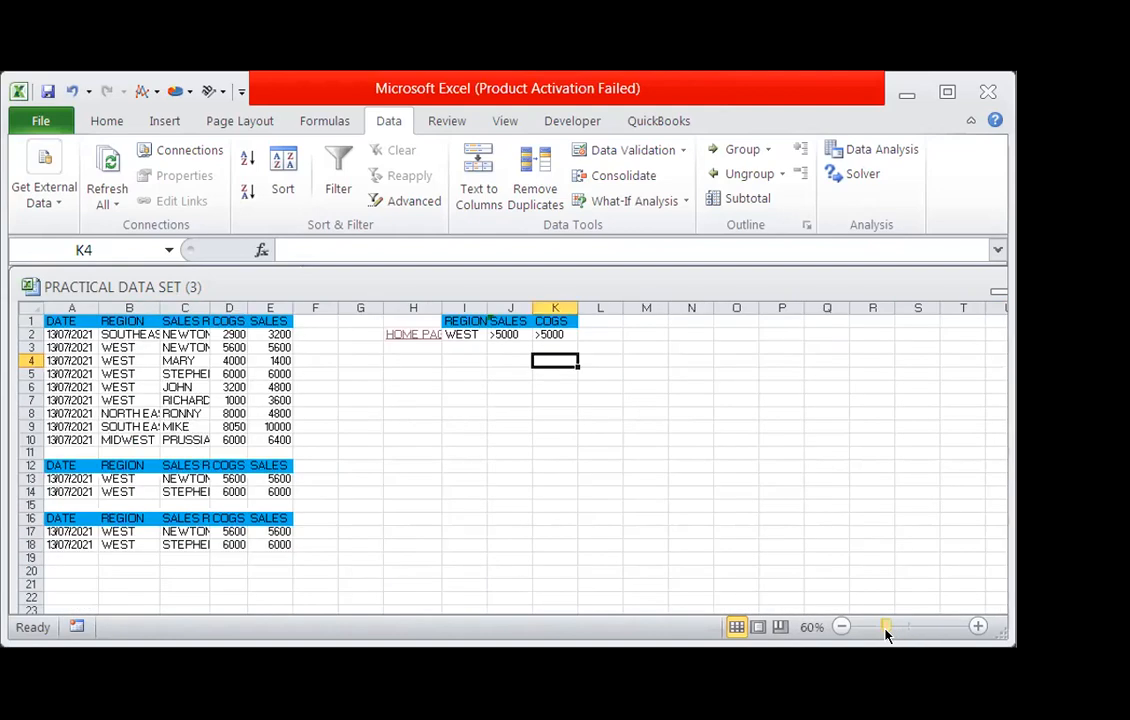
{"action": "left_click", "coordinate": [465, 427]}
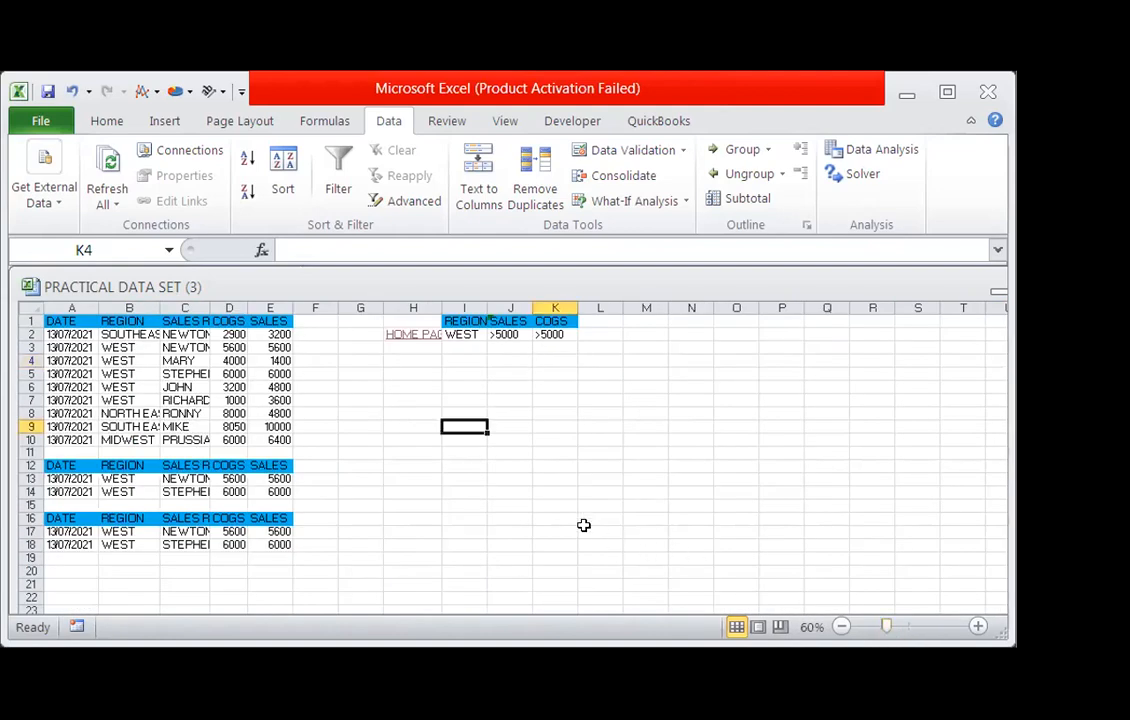
{"action": "left_click", "coordinate": [361, 400]}
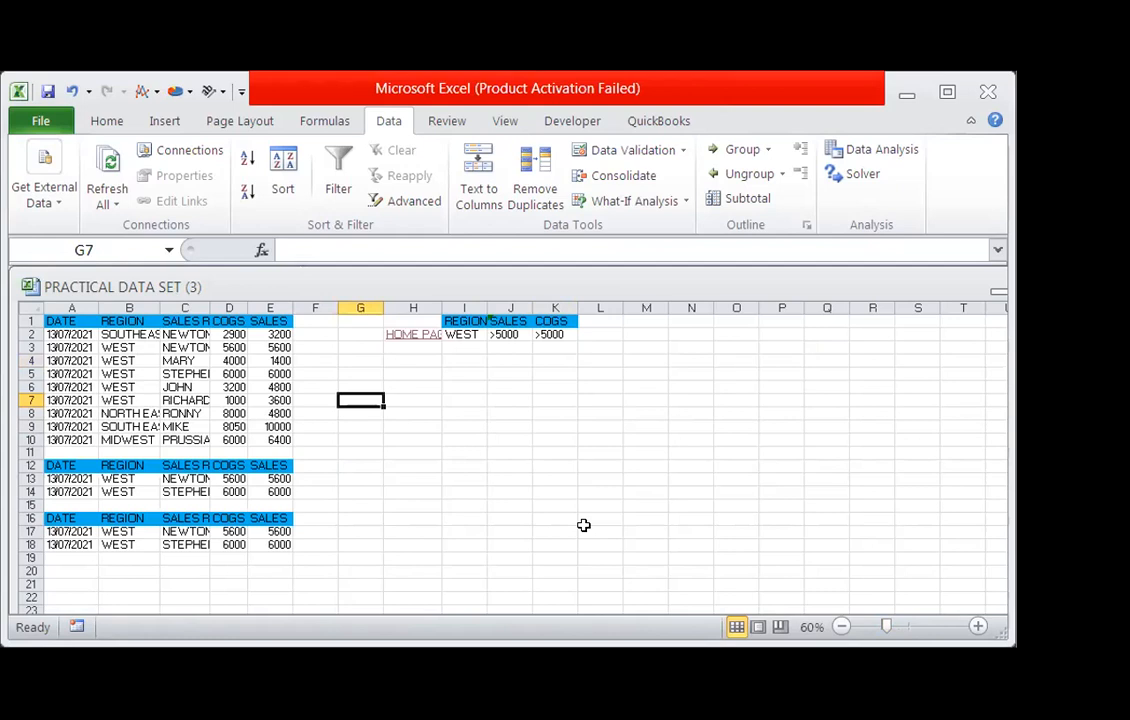
{"action": "scroll", "coordinate": [584, 525], "scroll_direction": "up", "scroll_amount": 2, "text": "ctrl"}
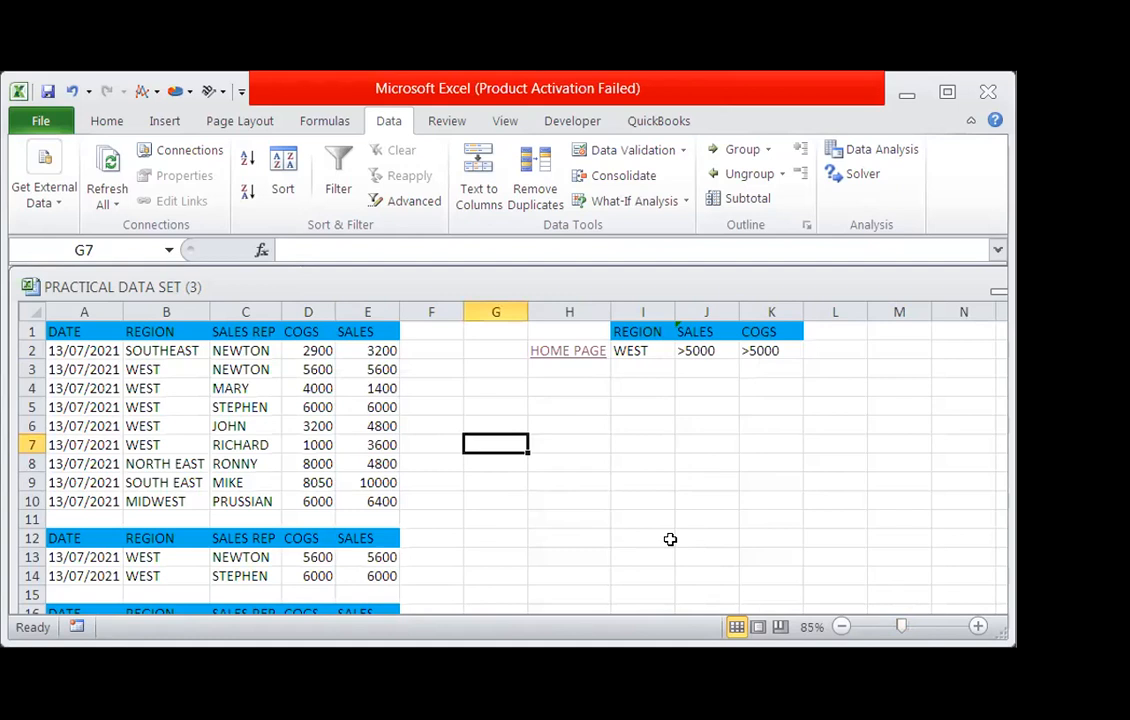
{"action": "scroll", "coordinate": [508, 516], "scroll_direction": "down", "scroll_amount": 1}
{"action": "scroll", "coordinate": [508, 516], "scroll_direction": "up", "scroll_amount": 1}
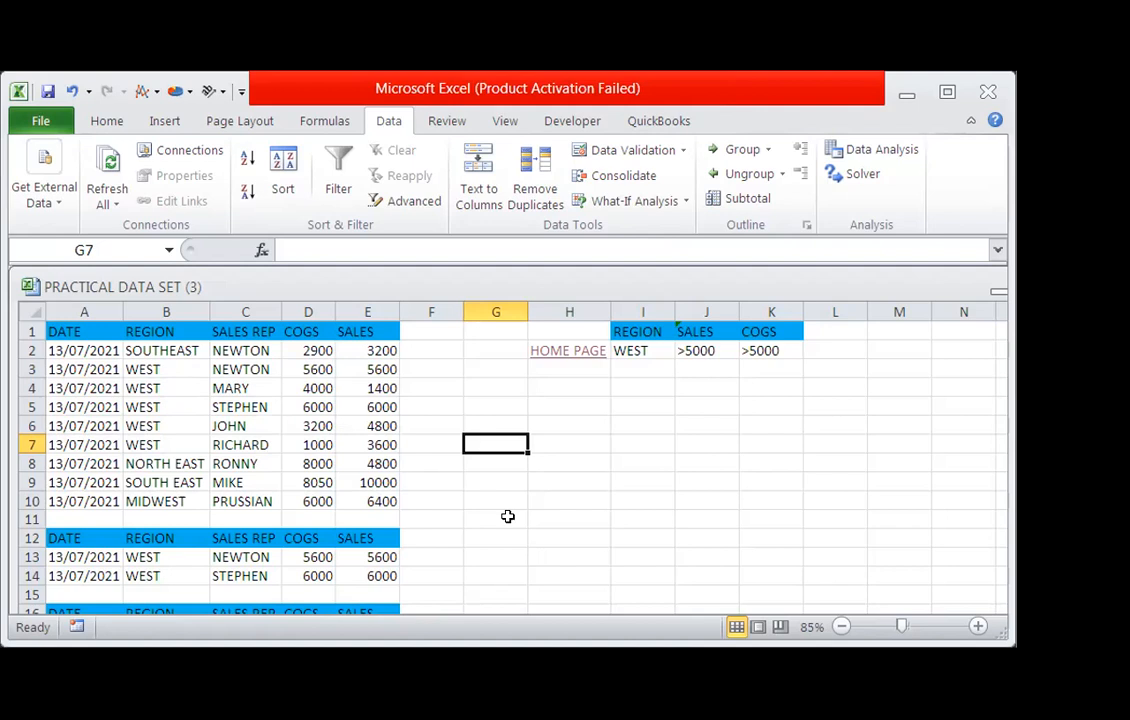
Step: Return to the home page sheet, follow the LOGICAL FUNCTION IF() link and maximize the window
{"action": "key", "text": "ctrl+Page_Up"}
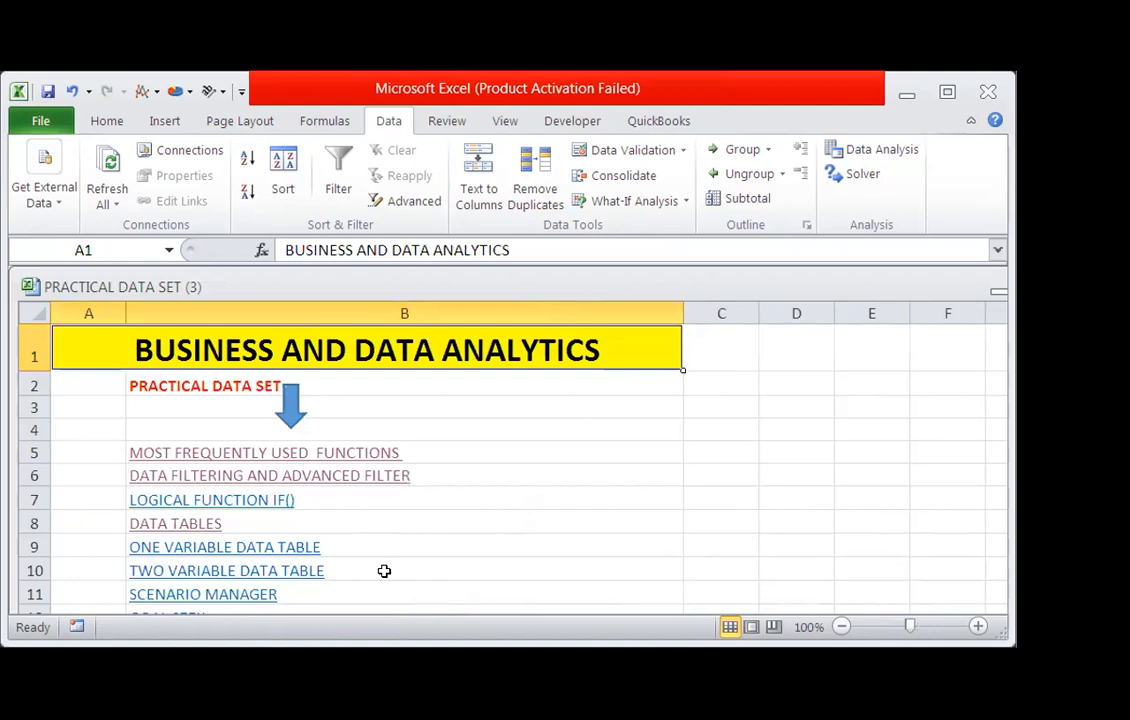
{"action": "left_click", "coordinate": [272, 499]}
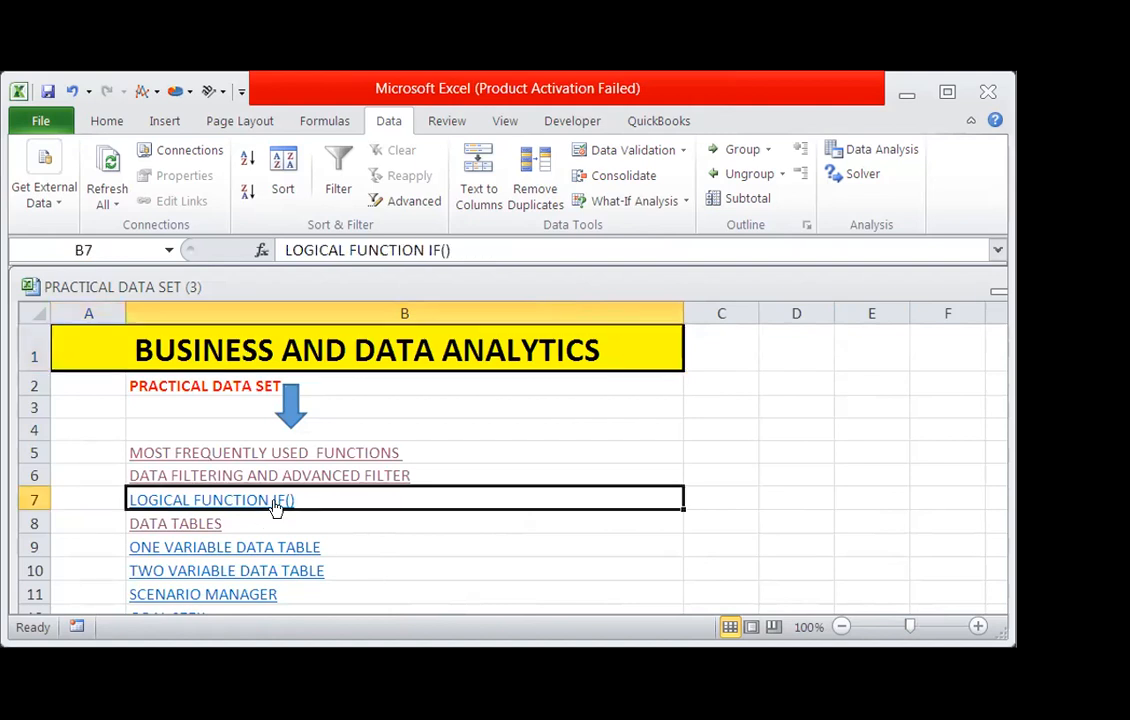
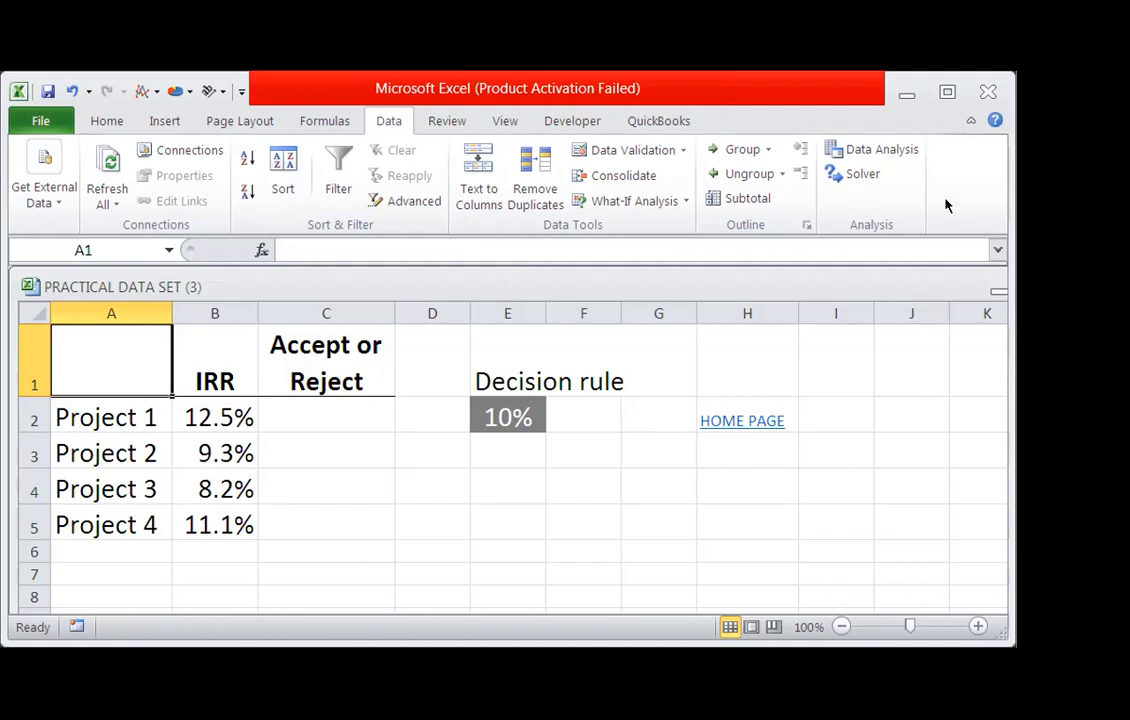
{"action": "left_click", "coordinate": [948, 92]}
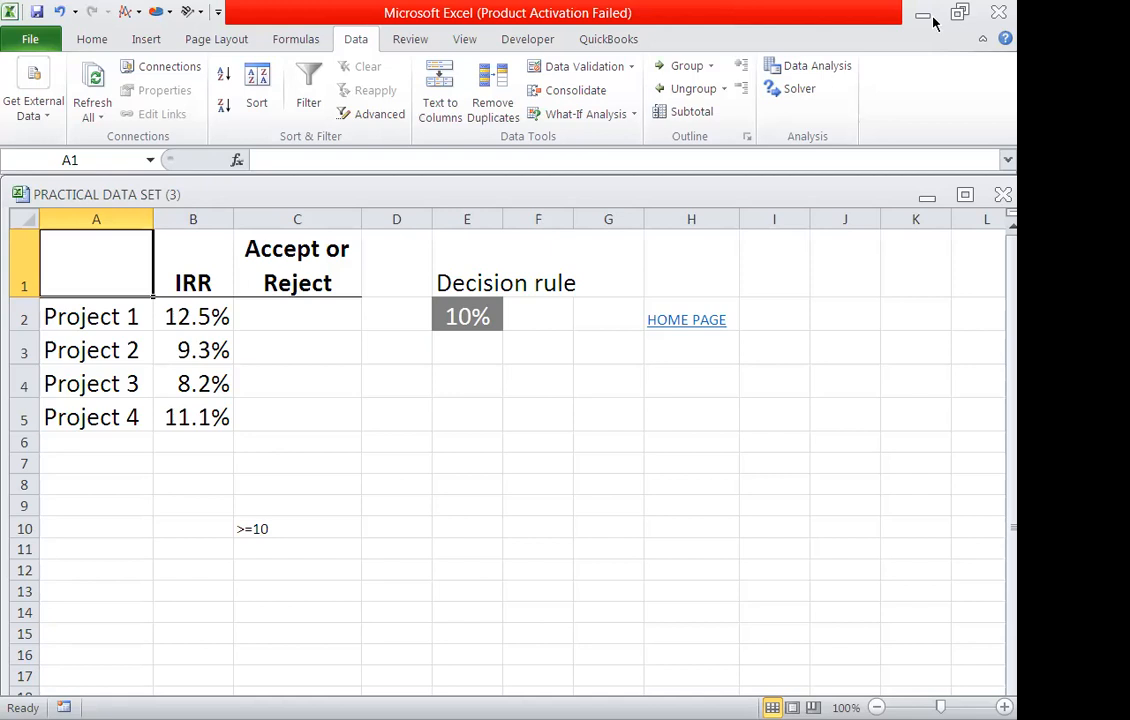
{"action": "left_click", "coordinate": [331, 310]}
{"action": "type", "text": "="}
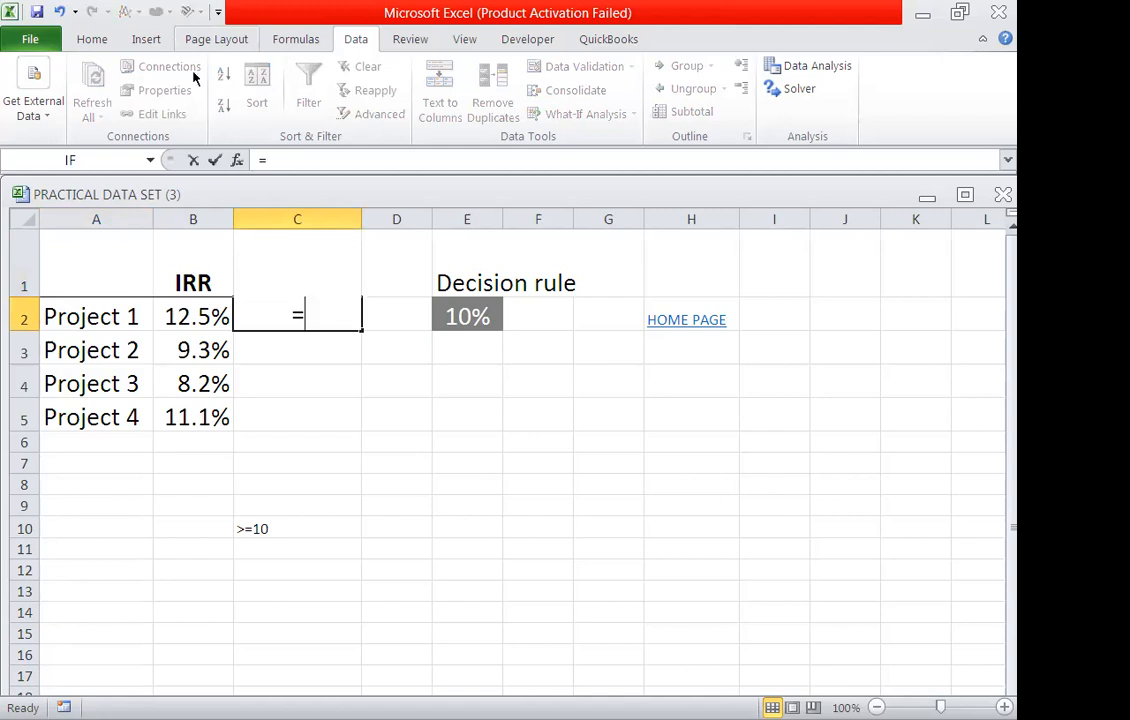
{"action": "key", "text": "Right"}
{"action": "key", "text": "Down"}
{"action": "key", "text": "Down"}
{"action": "key", "text": "Down"}
{"action": "key", "text": "BackSpace"}
{"action": "key", "text": "BackSpace"}
{"action": "key", "text": "BackSpace"}
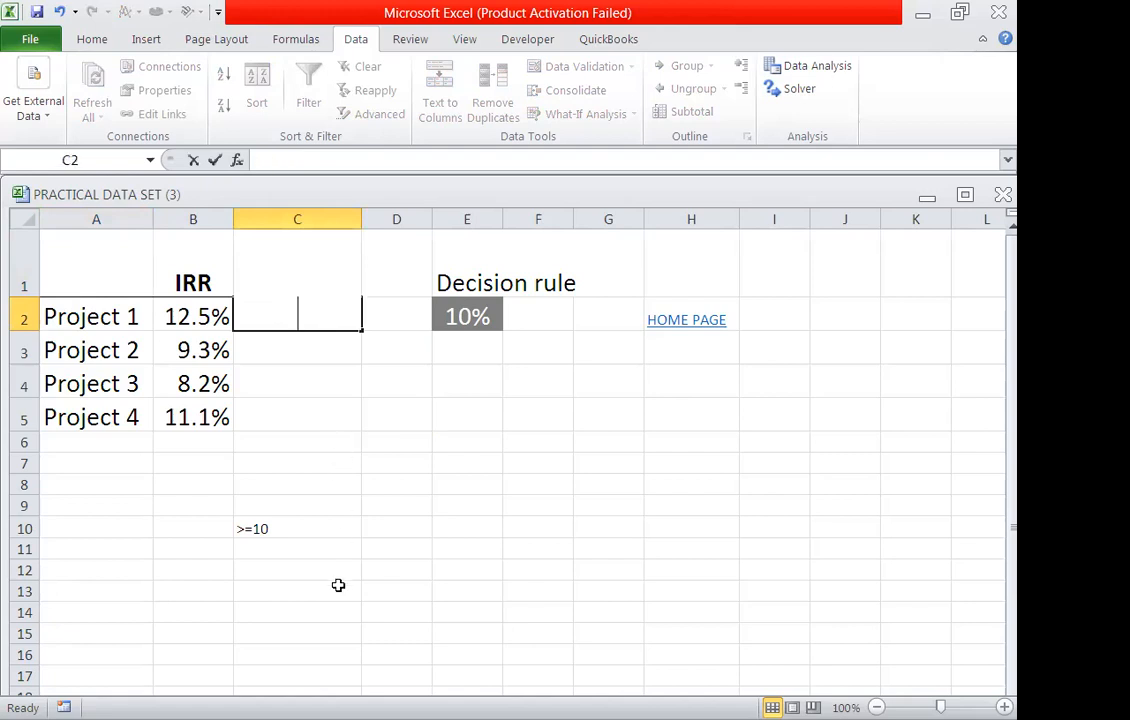
{"action": "left_click", "coordinate": [469, 436]}
Step: Insert an IF function in C2, the Accept or Reject cell for Project 1, and uncover its IRR value
{"action": "left_click", "coordinate": [272, 318]}
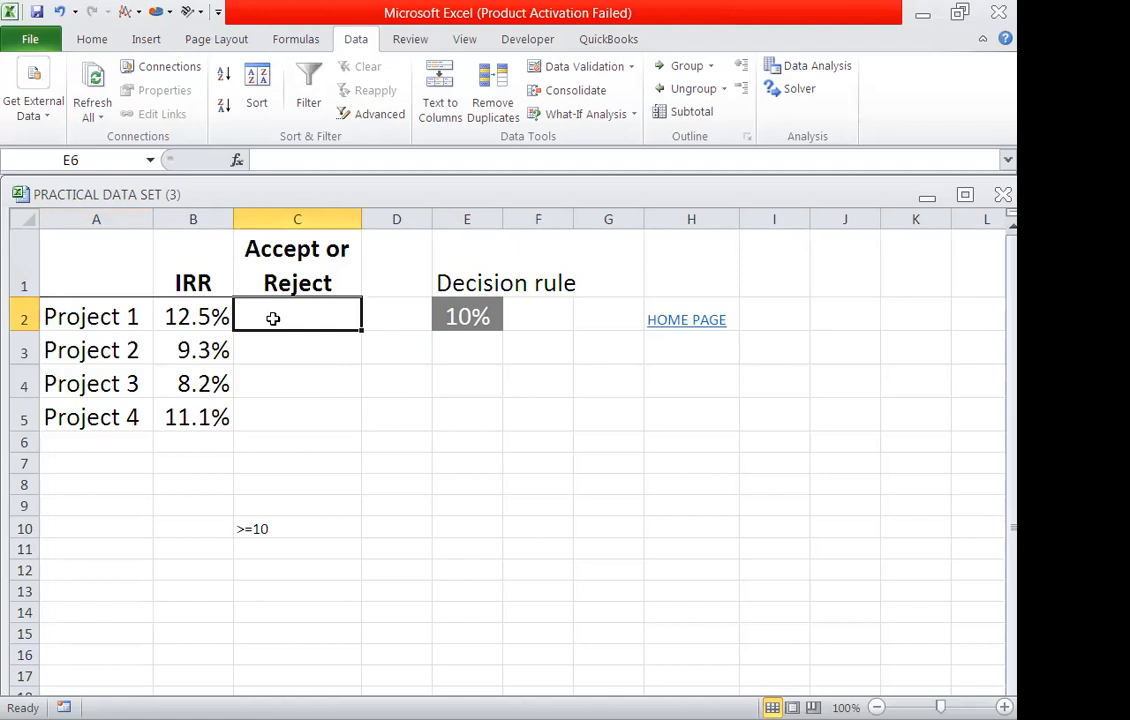
{"action": "left_click", "coordinate": [236, 160]}
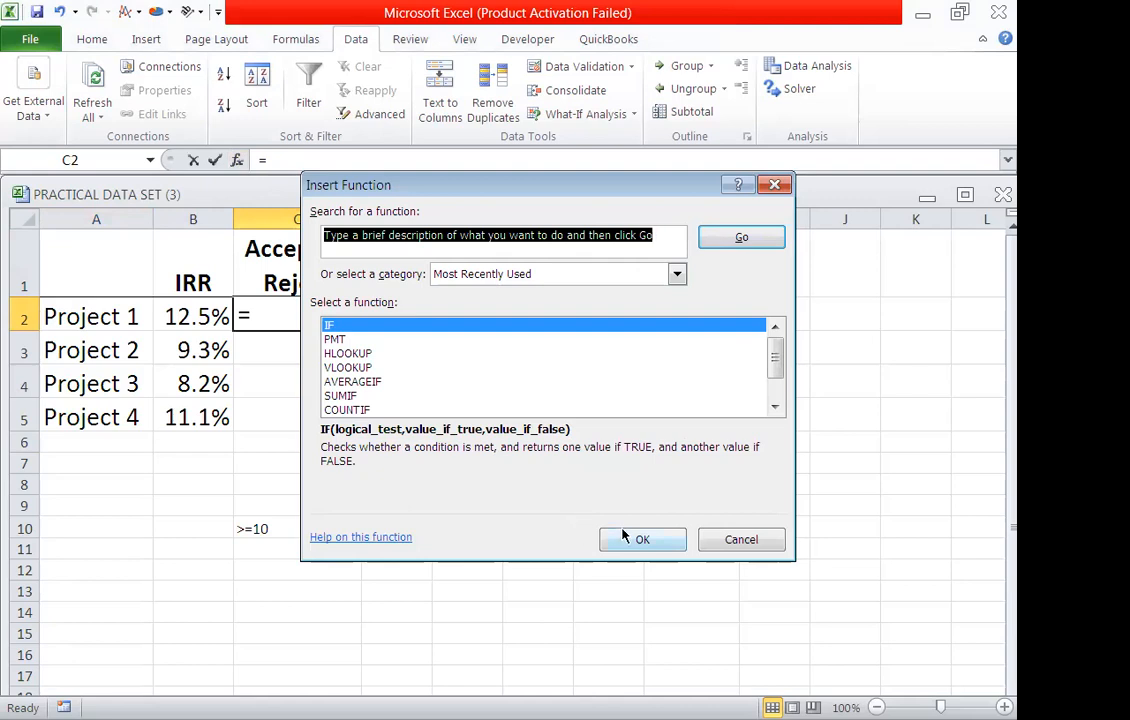
{"action": "left_click", "coordinate": [661, 539]}
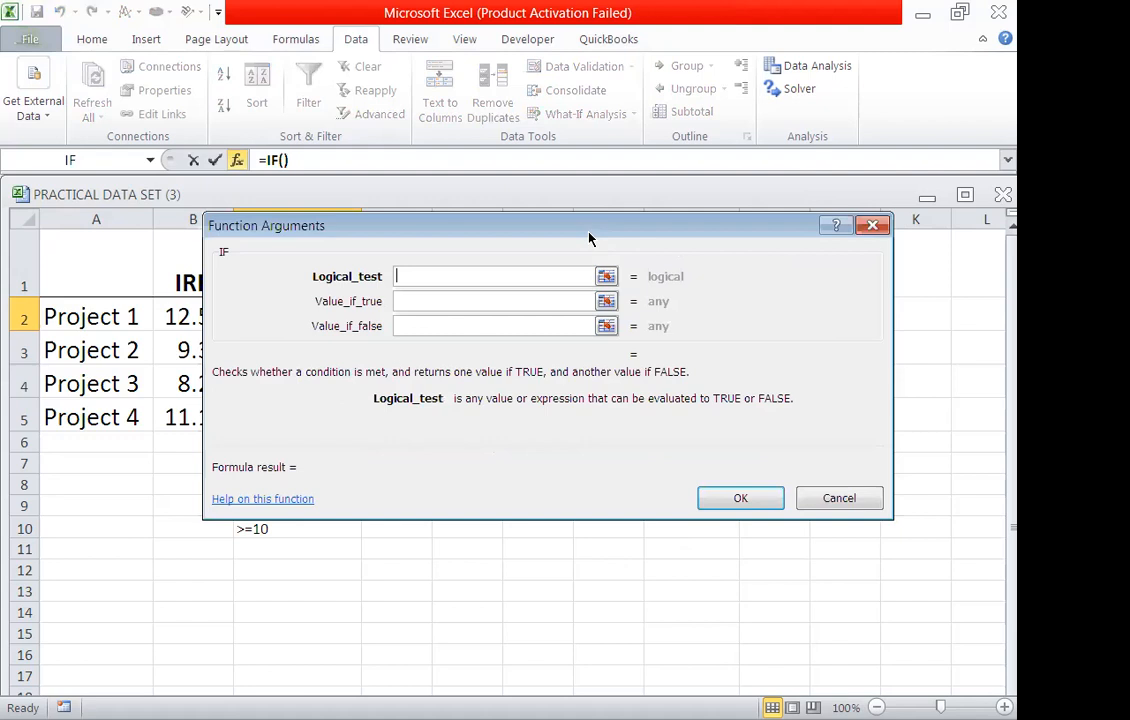
{"action": "left_click_drag", "start_coordinate": [589, 238], "coordinate": [780, 214]}
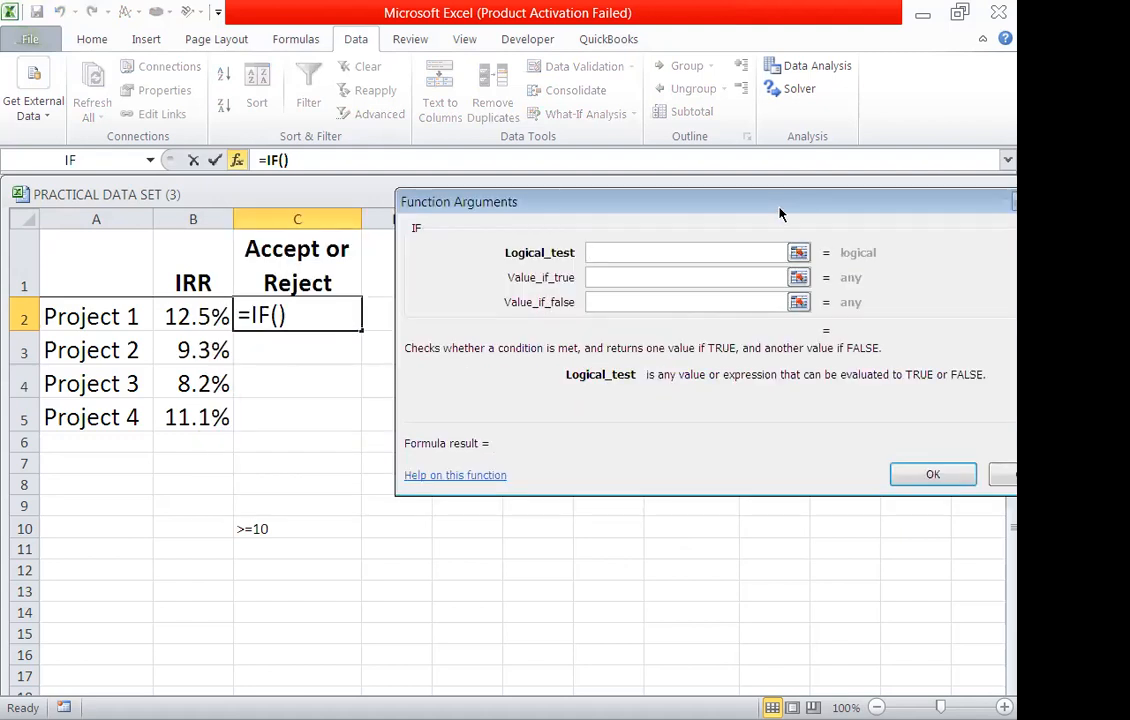
Step: Set the IF logical test to B2>=$E$2, with the decision rule cell as an absolute reference
{"action": "left_click", "coordinate": [190, 318]}
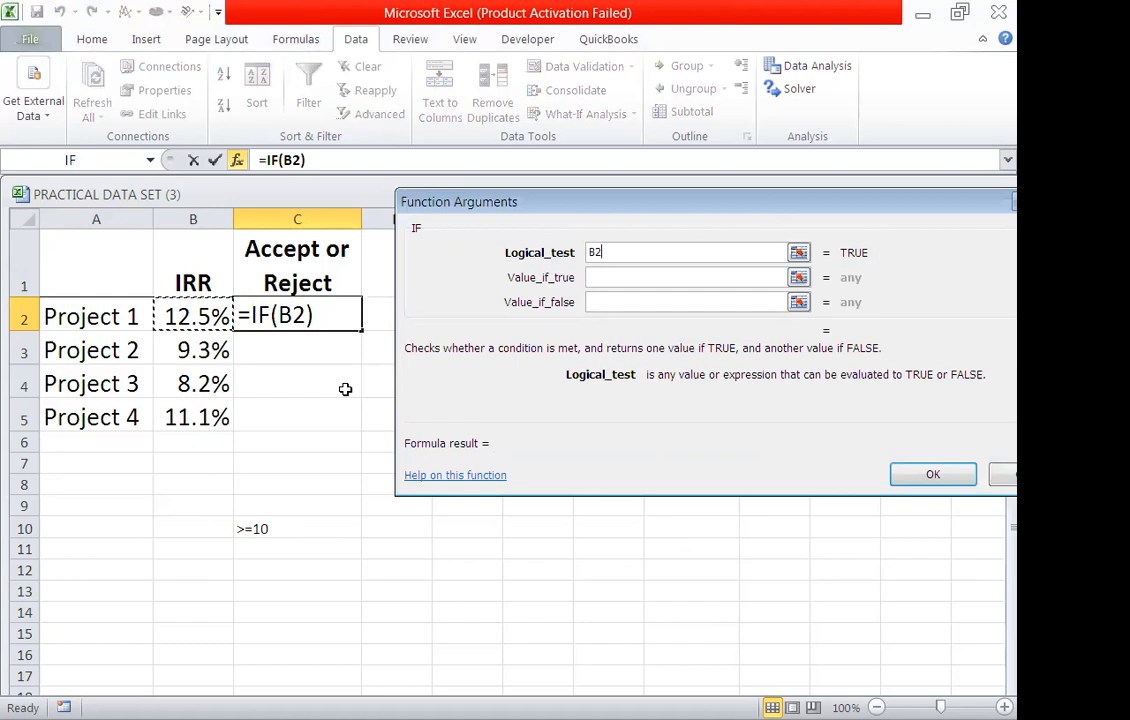
{"action": "type", "text": ">="}
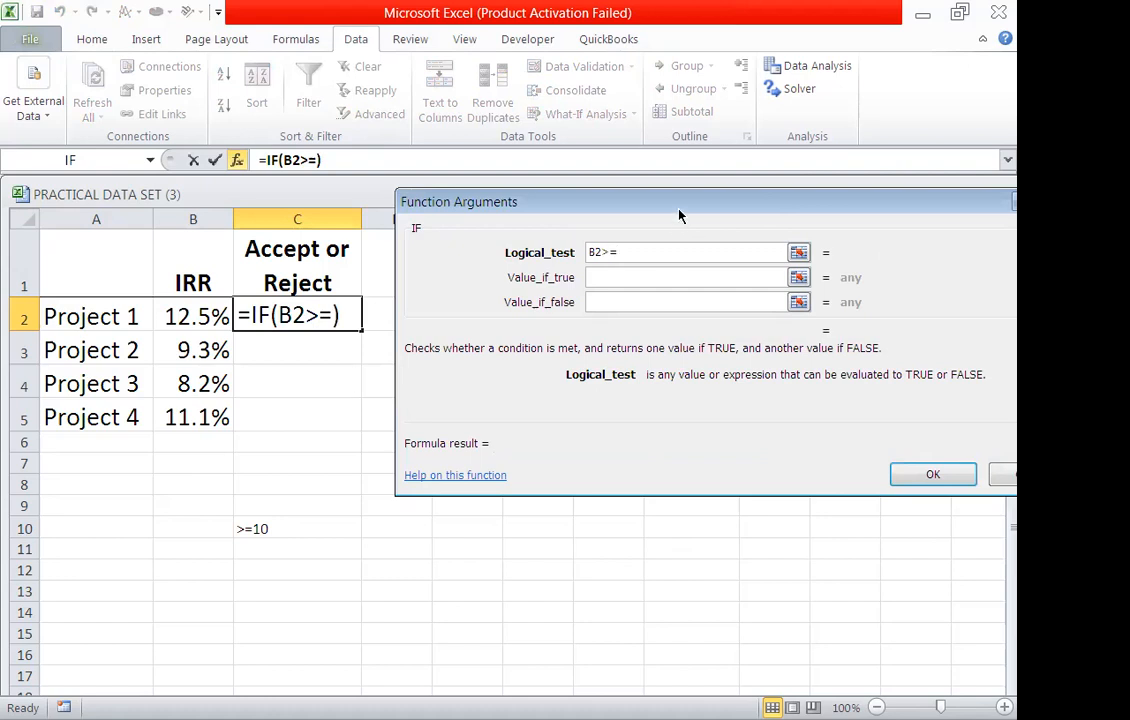
{"action": "type", "text": "E2"}
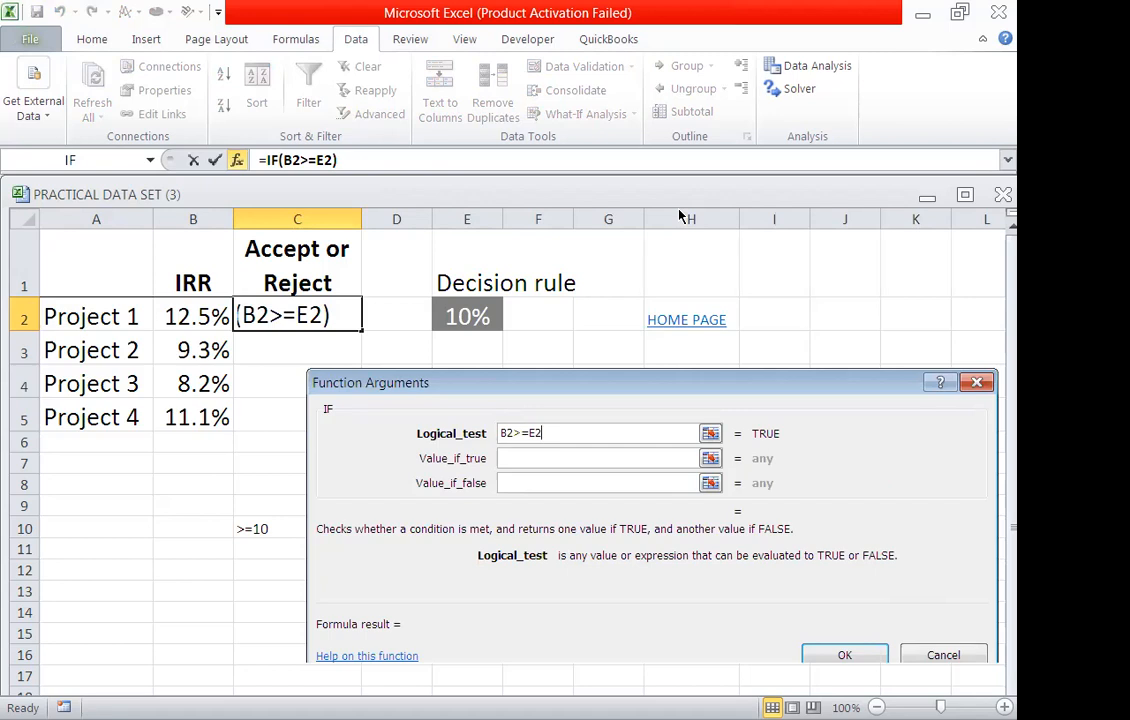
{"action": "key", "text": "BackSpace"}
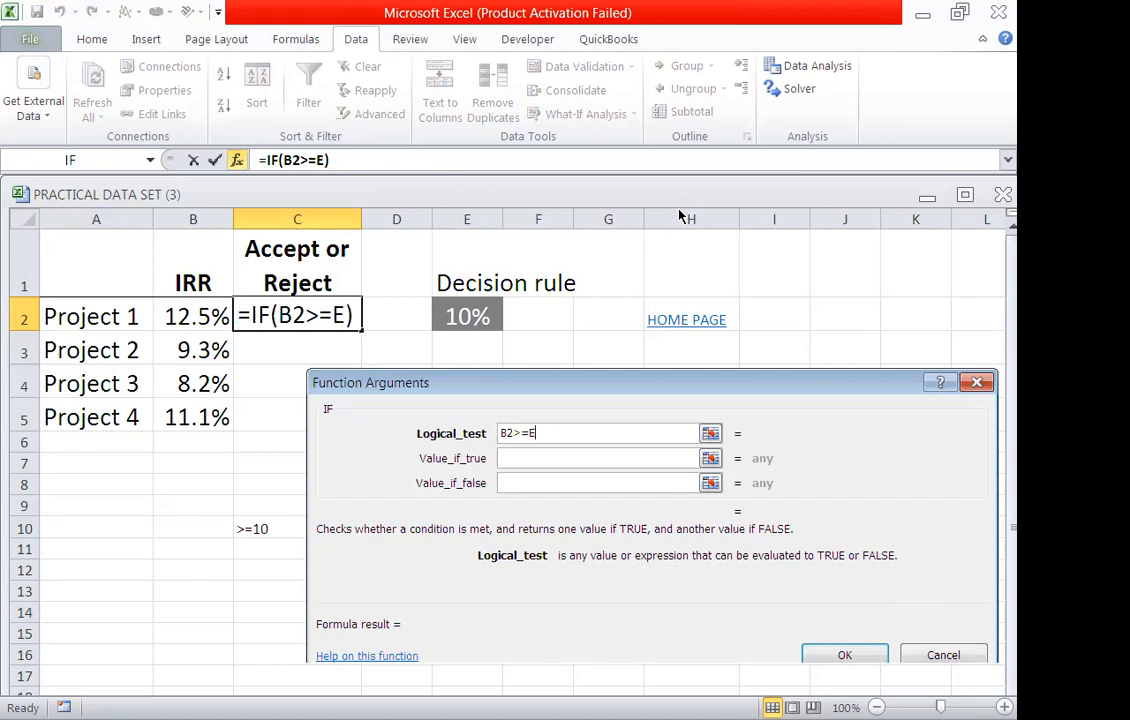
{"action": "key", "text": "BackSpace"}
{"action": "type", "text": "E2"}
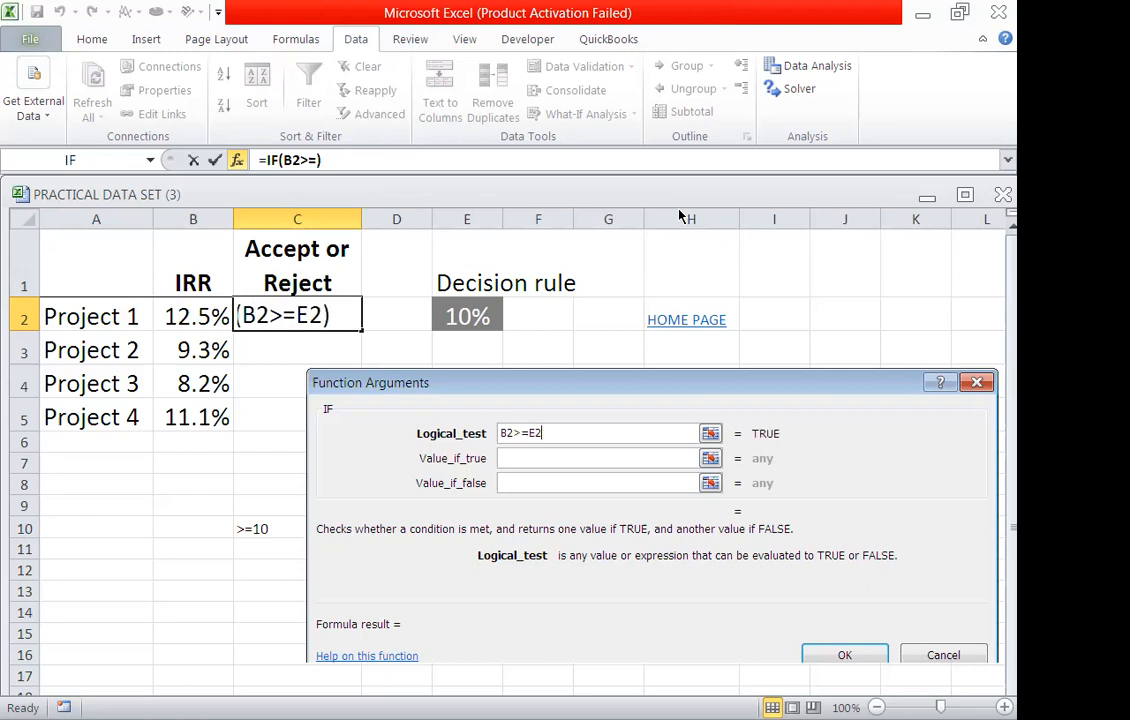
{"action": "key", "text": "F4"}
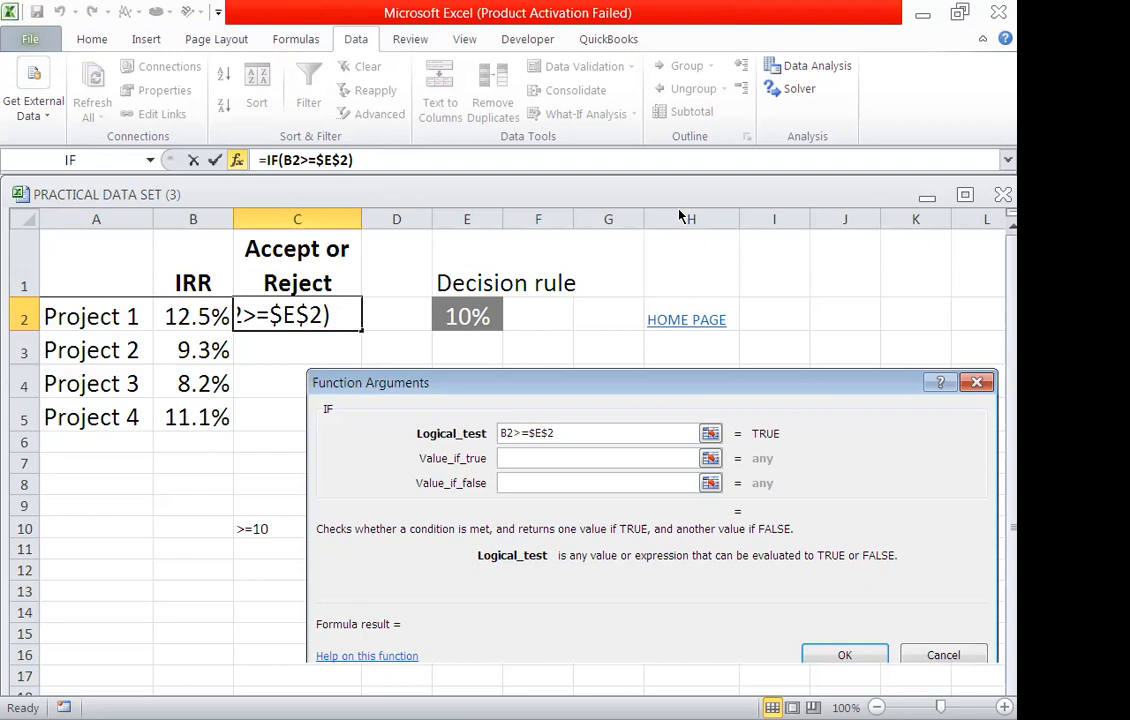
Step: Complete the IF function in C2 with ACCEPTED as the value if true and REJECTED as the value if false
{"action": "left_click", "coordinate": [537, 460]}
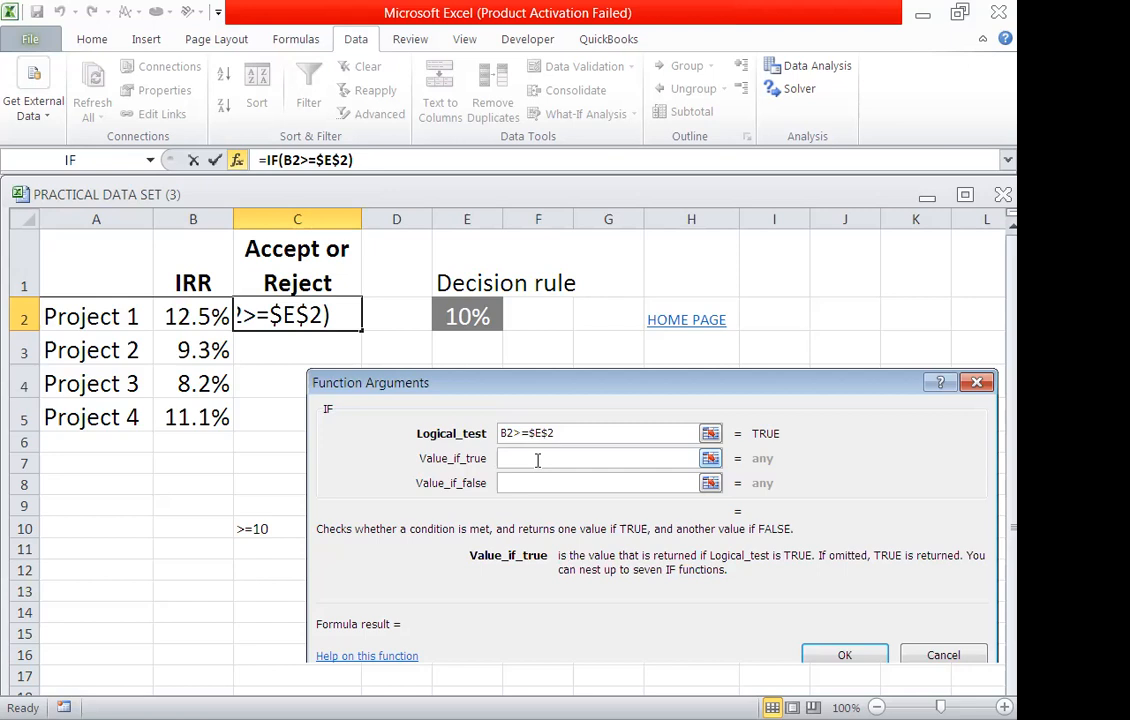
{"action": "type", "text": "ACC"}
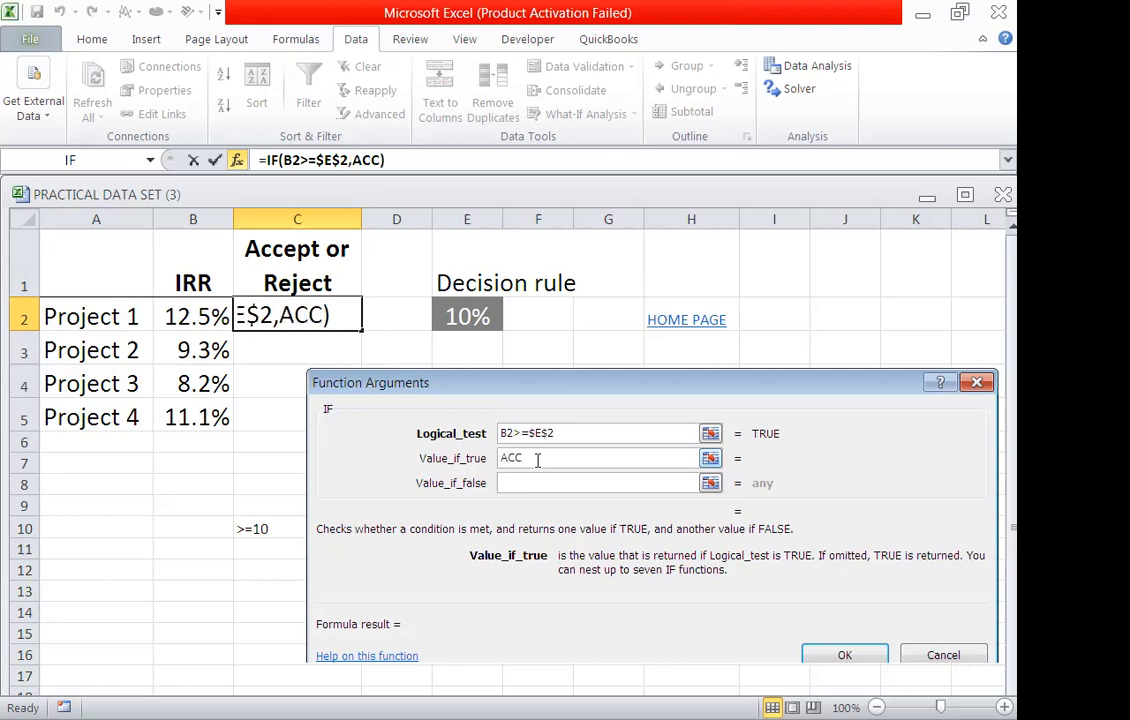
{"action": "type", "text": "EPTED"}
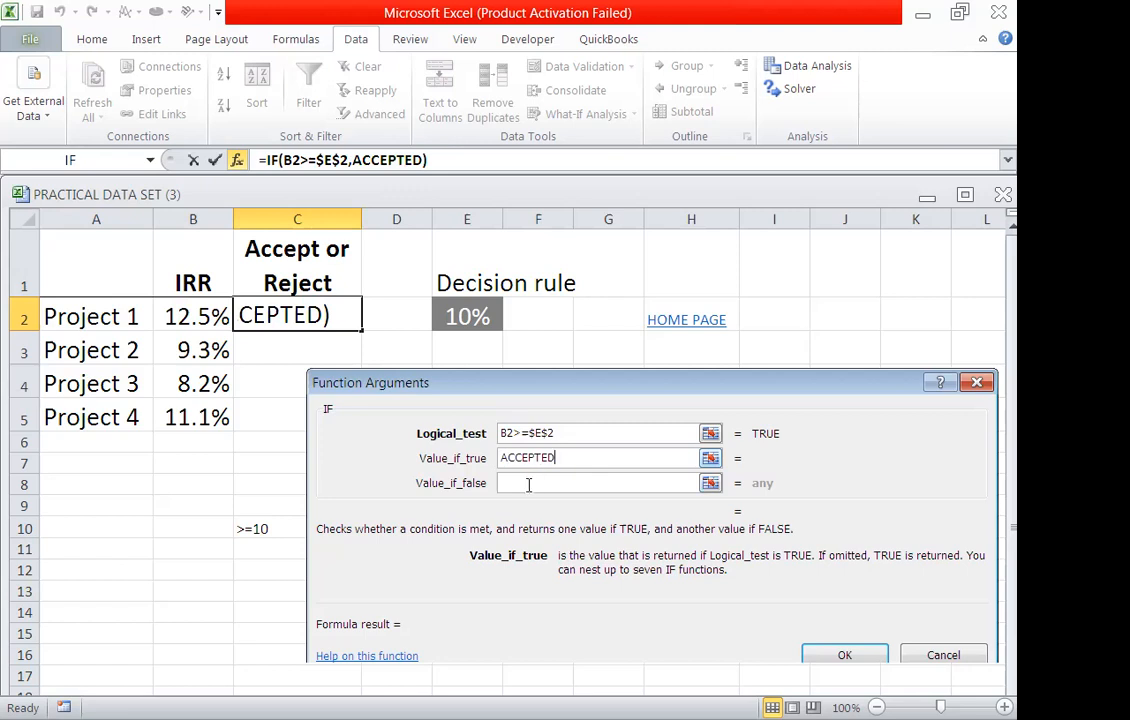
{"action": "left_click", "coordinate": [528, 484]}
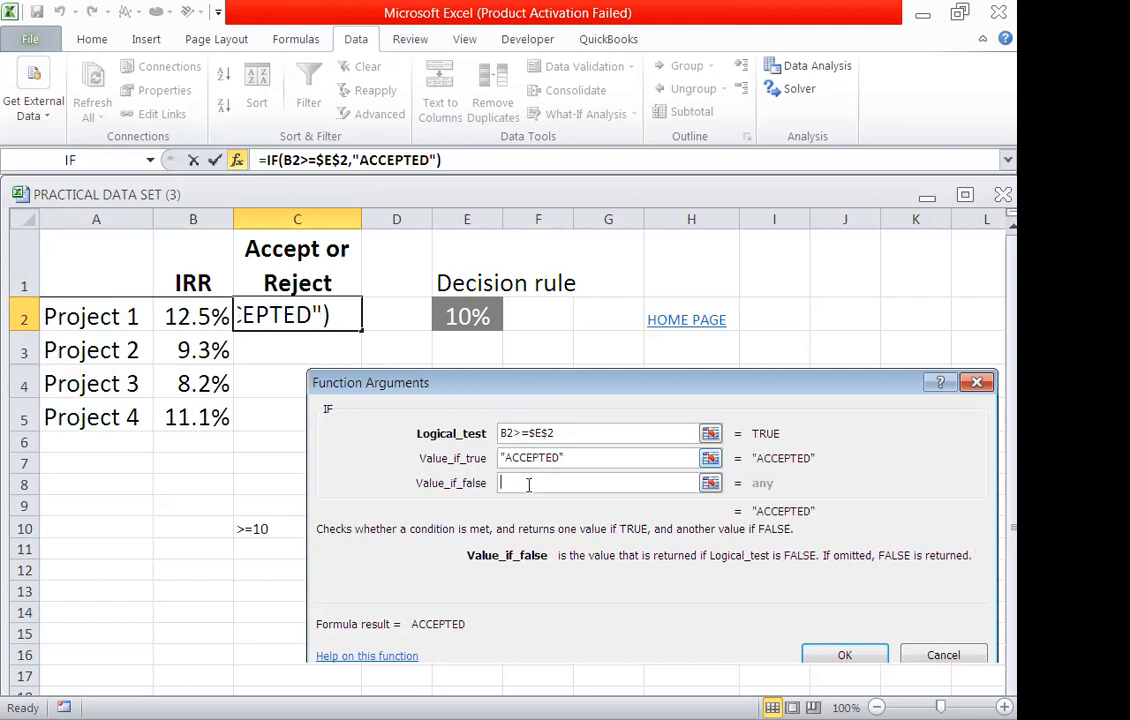
{"action": "type", "text": "REJECTED"}
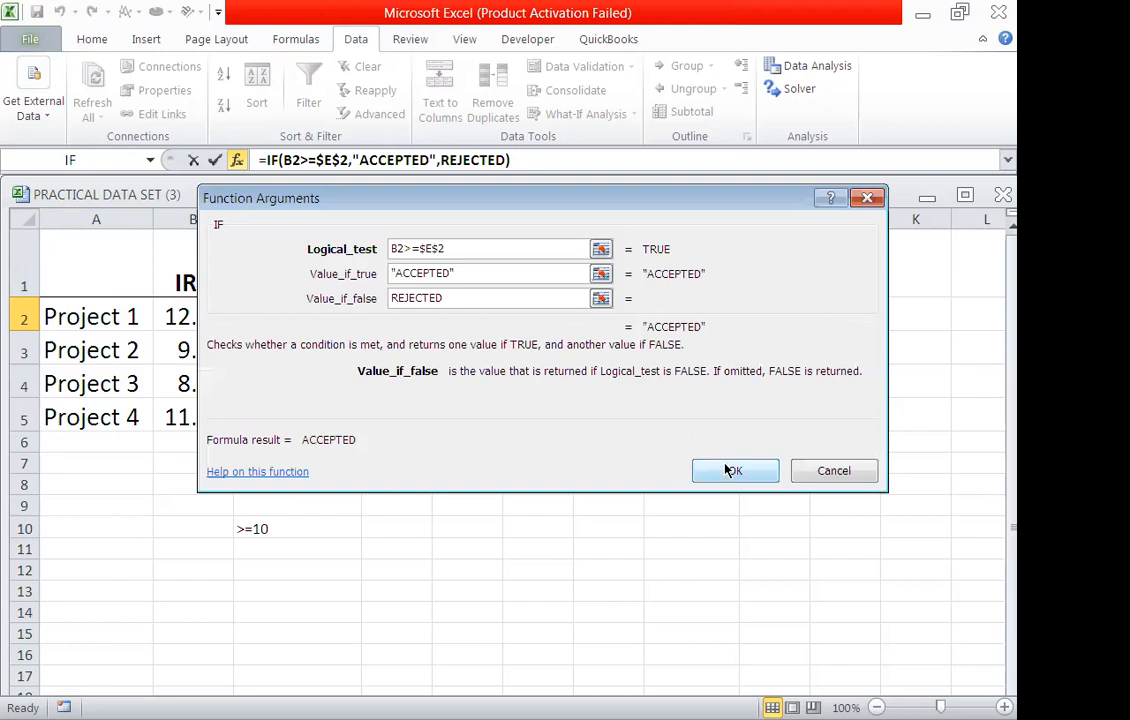
{"action": "left_click", "coordinate": [730, 469]}
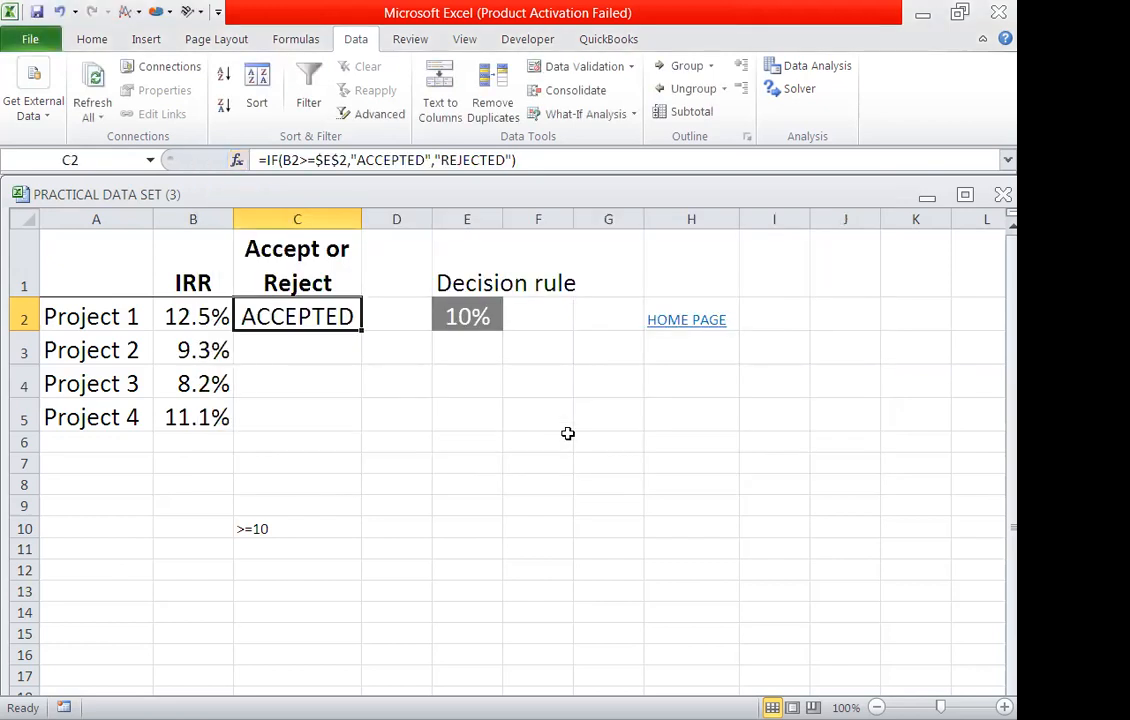
Step: Fill the C2 IF formula down to C5 for all four projects and recheck Project 1's formula
{"action": "left_click_drag", "start_coordinate": [326, 317], "coordinate": [299, 423]}
{"action": "key", "text": "ctrl+d"}
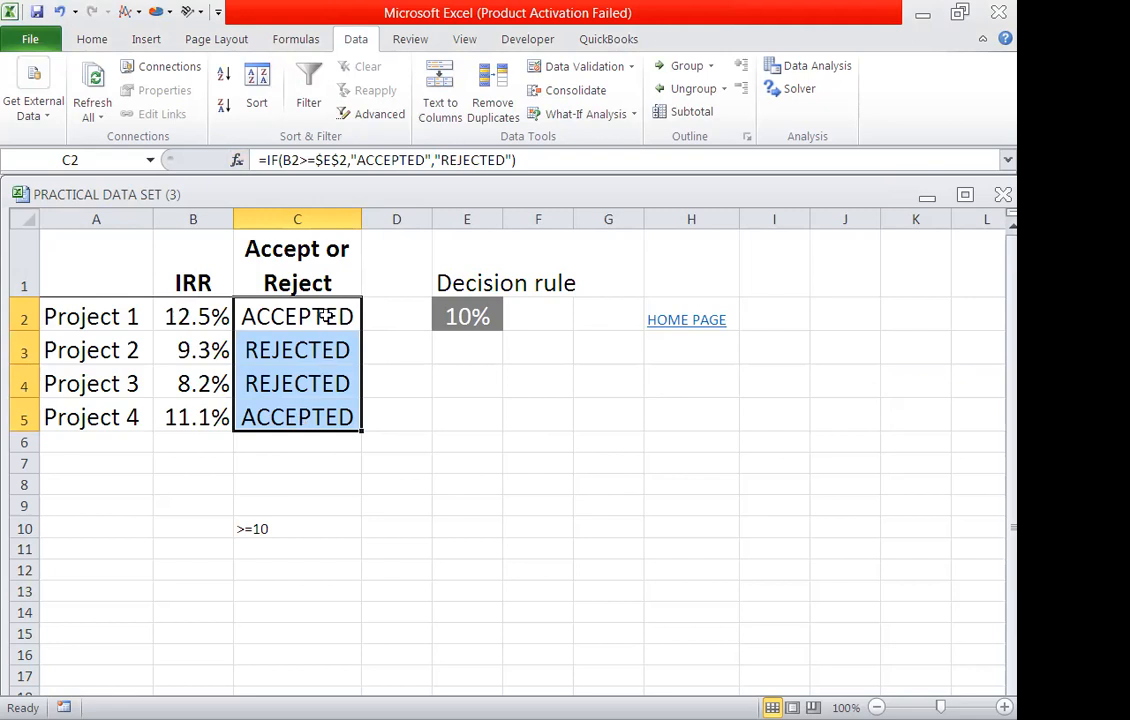
{"action": "left_click", "coordinate": [289, 303]}
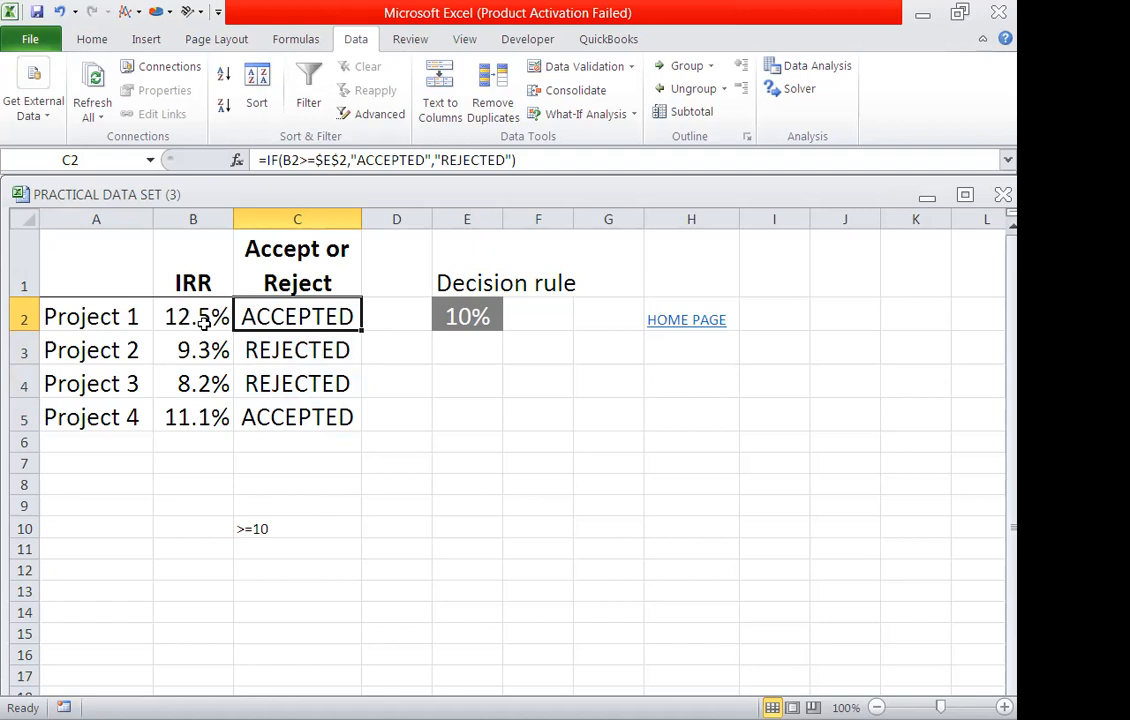
{"action": "scroll", "coordinate": [313, 411], "scroll_direction": "down", "scroll_amount": 2}
{"action": "scroll", "coordinate": [313, 413], "scroll_direction": "up", "scroll_amount": 2}
Step: Start a COUNTIF formula in C6 with the Accept or Reject results C2:C5 as its range
{"action": "left_click", "coordinate": [299, 448]}
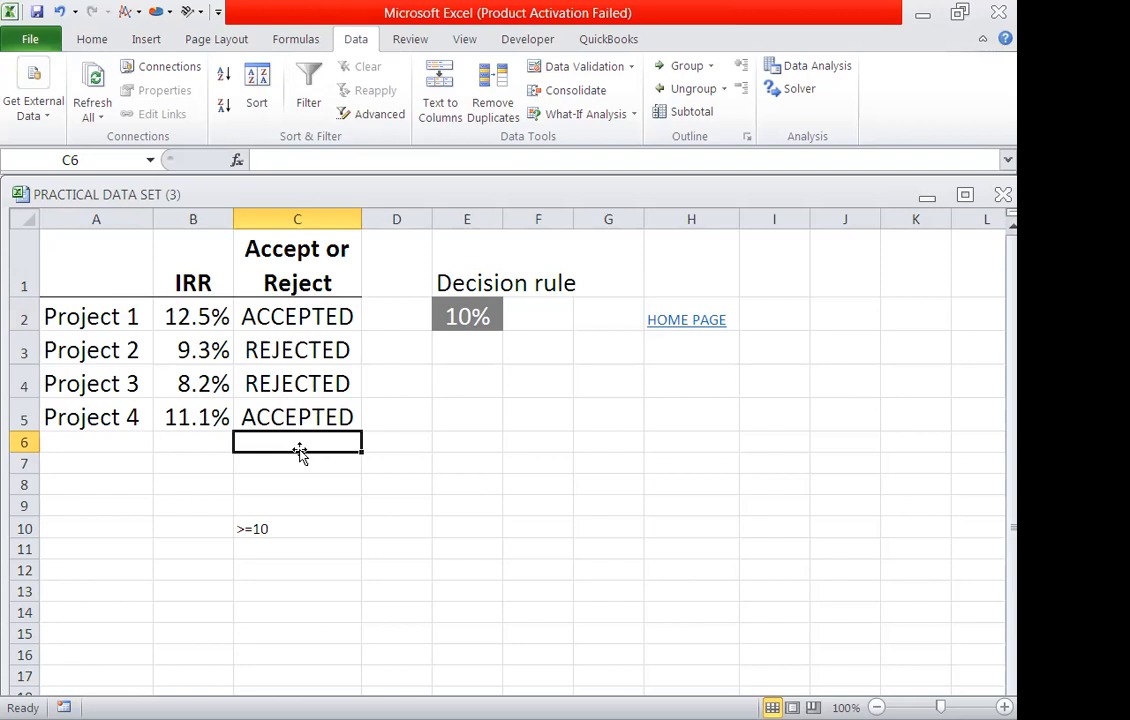
{"action": "type", "text": "=C"}
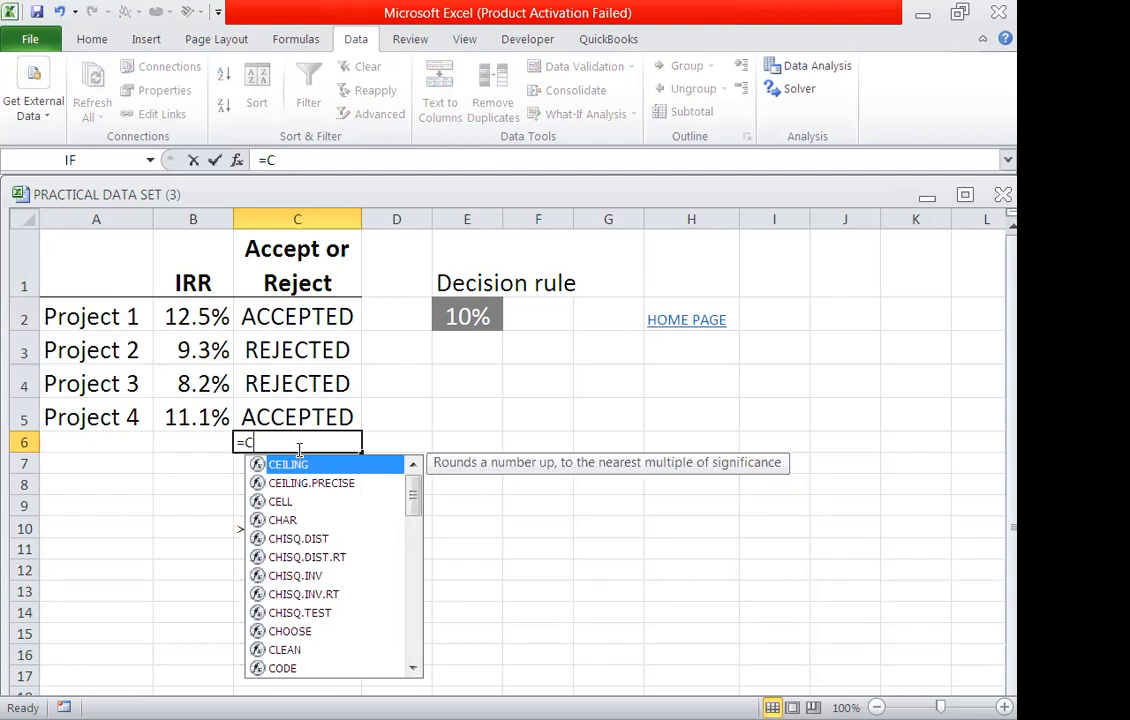
{"action": "type", "text": "OUNT"}
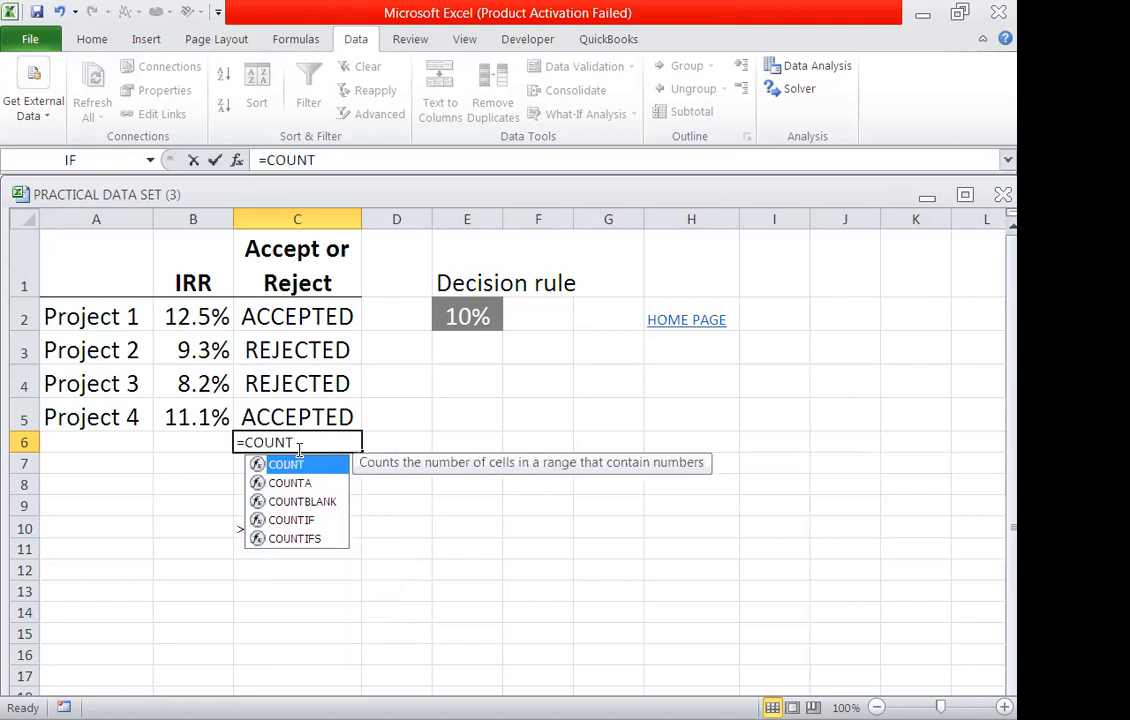
{"action": "type", "text": "IF"}
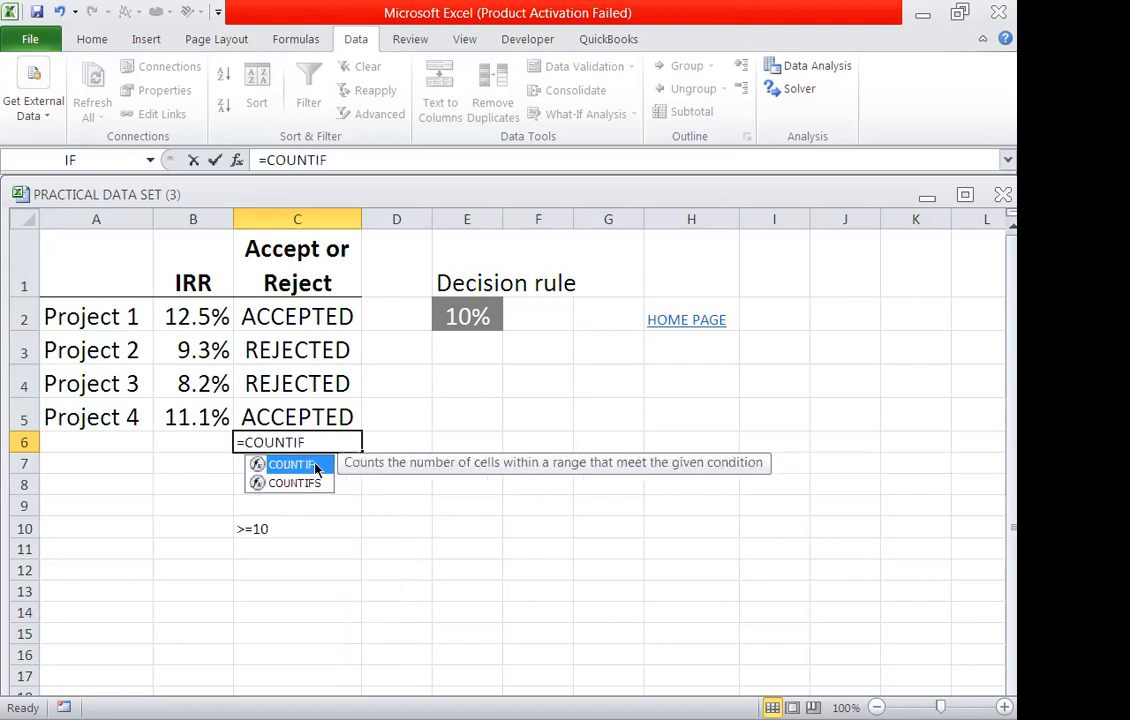
{"action": "double_click", "coordinate": [292, 464]}
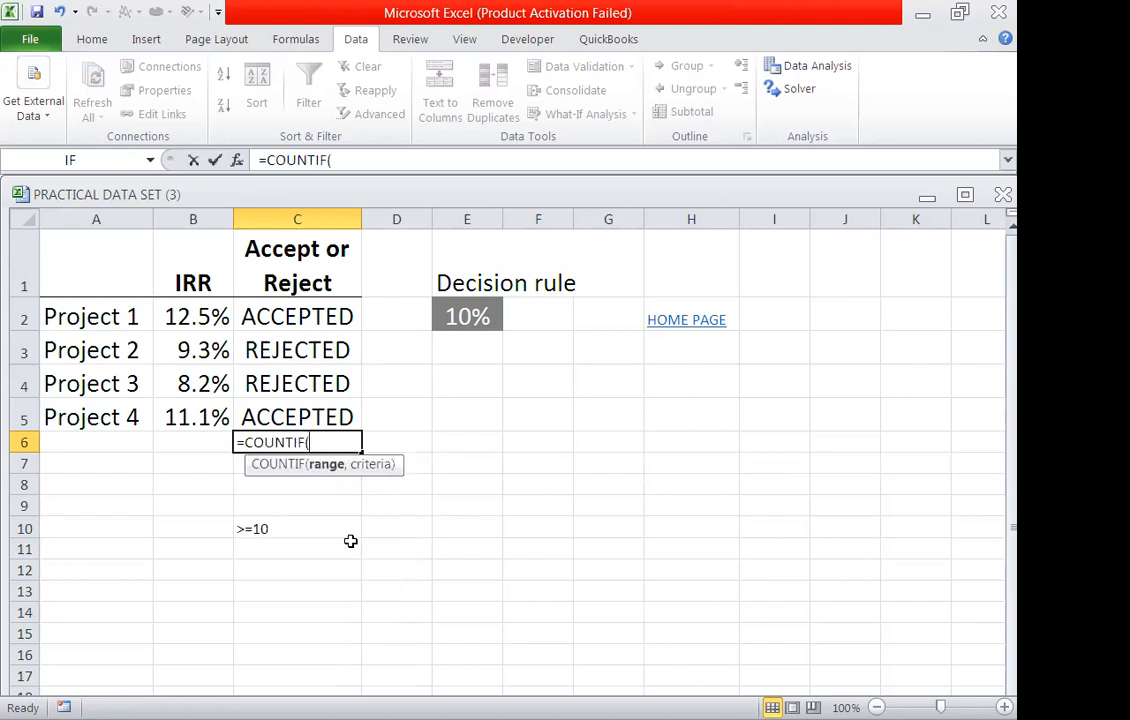
{"action": "left_click", "coordinate": [318, 328]}
{"action": "left_click_drag", "start_coordinate": [318, 328], "coordinate": [329, 408]}
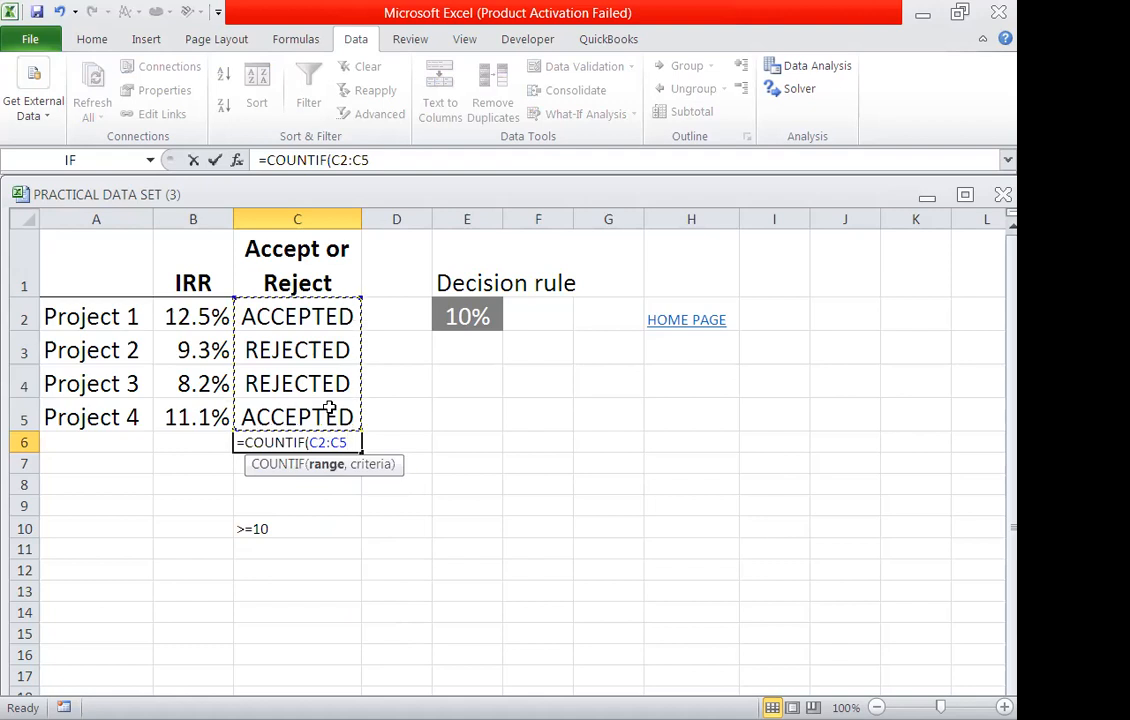
Step: Complete the C6 COUNTIF formula with "ACCEPTED" as the criteria and enter it
{"action": "type", "text": ","}
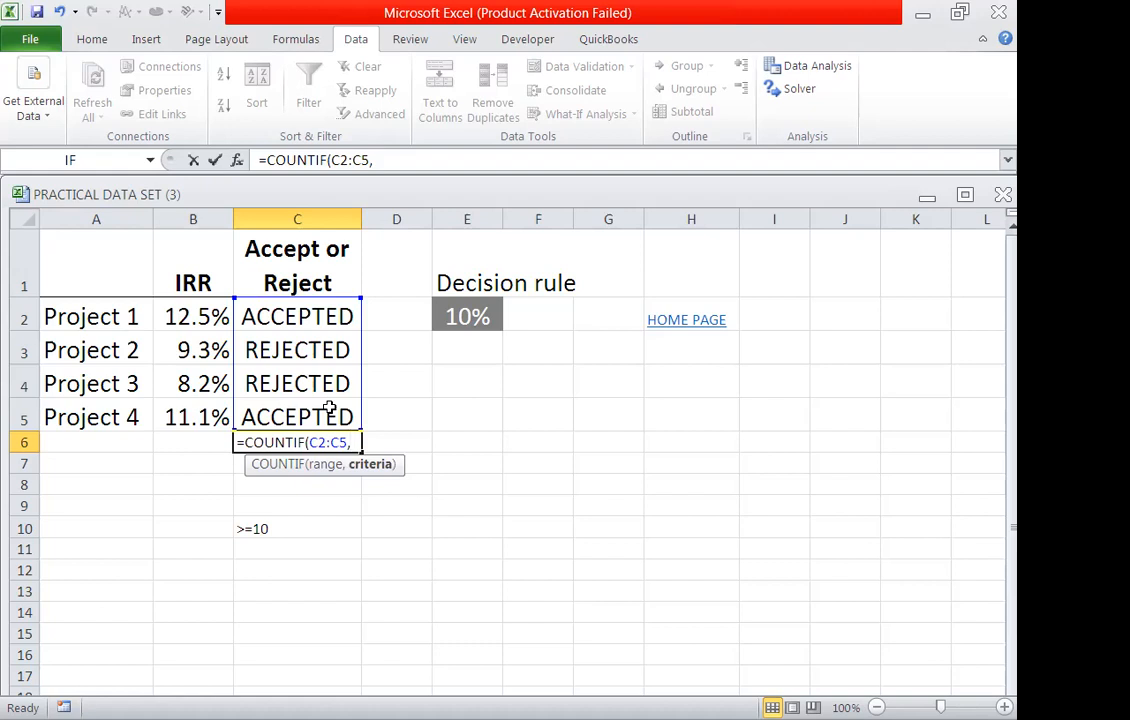
{"action": "type", "text": "\"ACCEP"}
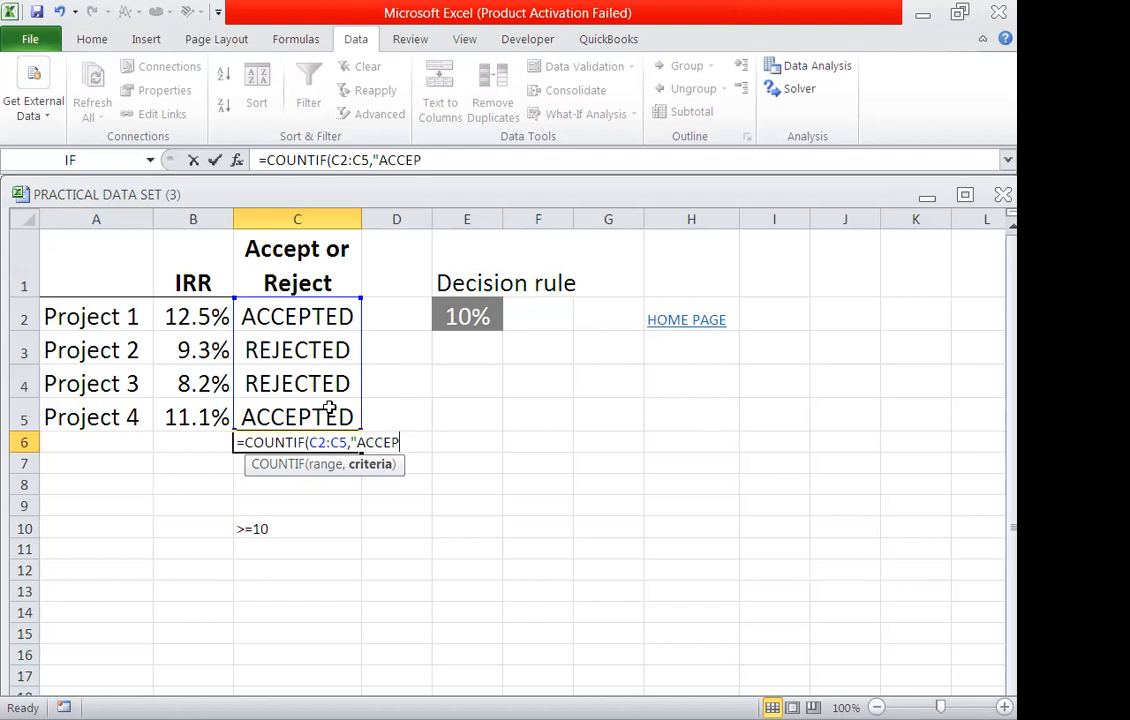
{"action": "type", "text": "TW"}
{"action": "key", "text": "BackSpace"}
{"action": "type", "text": "ED\")"}
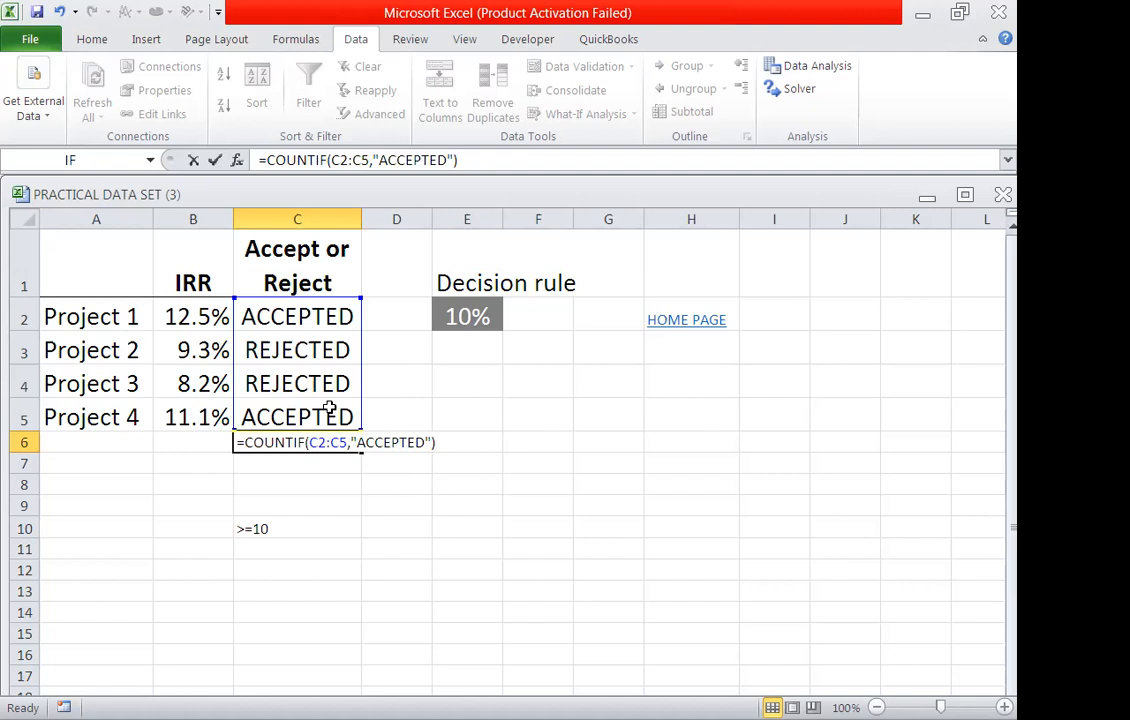
{"action": "key", "text": "Return"}
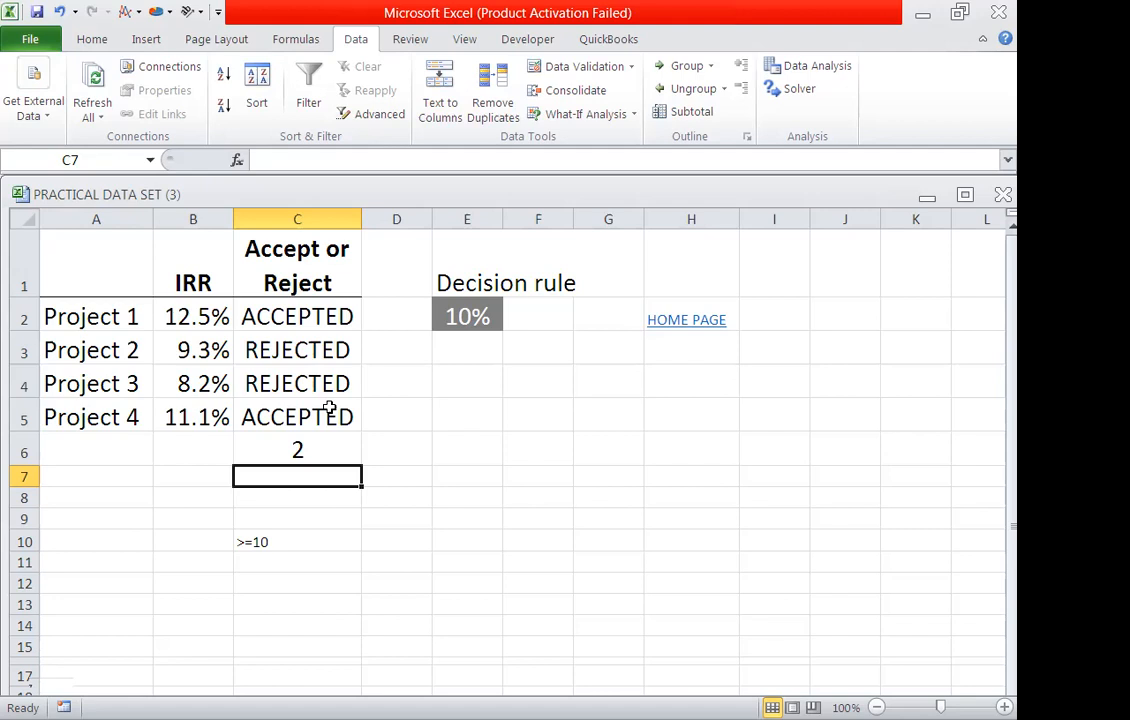
Step: Return to the home page sheet, follow the ONE VARIABLE DATA TABLE link and select cell D5 beside the inputs
{"action": "left_click", "coordinate": [680, 321]}
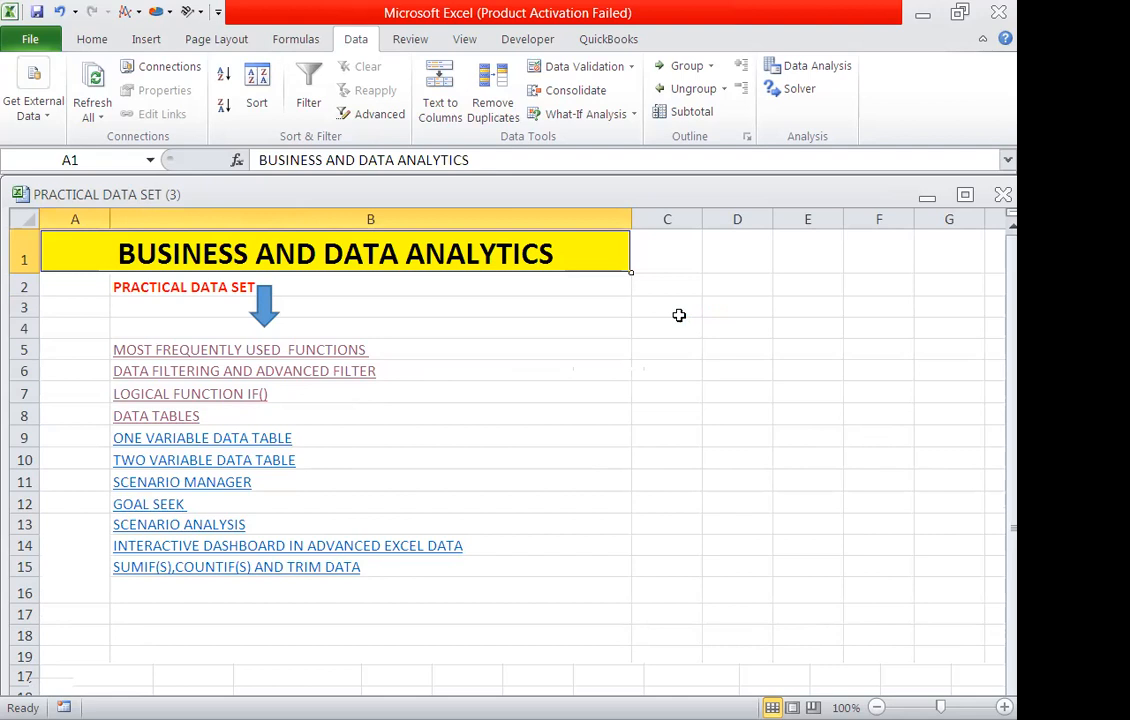
{"action": "left_click", "coordinate": [259, 444]}
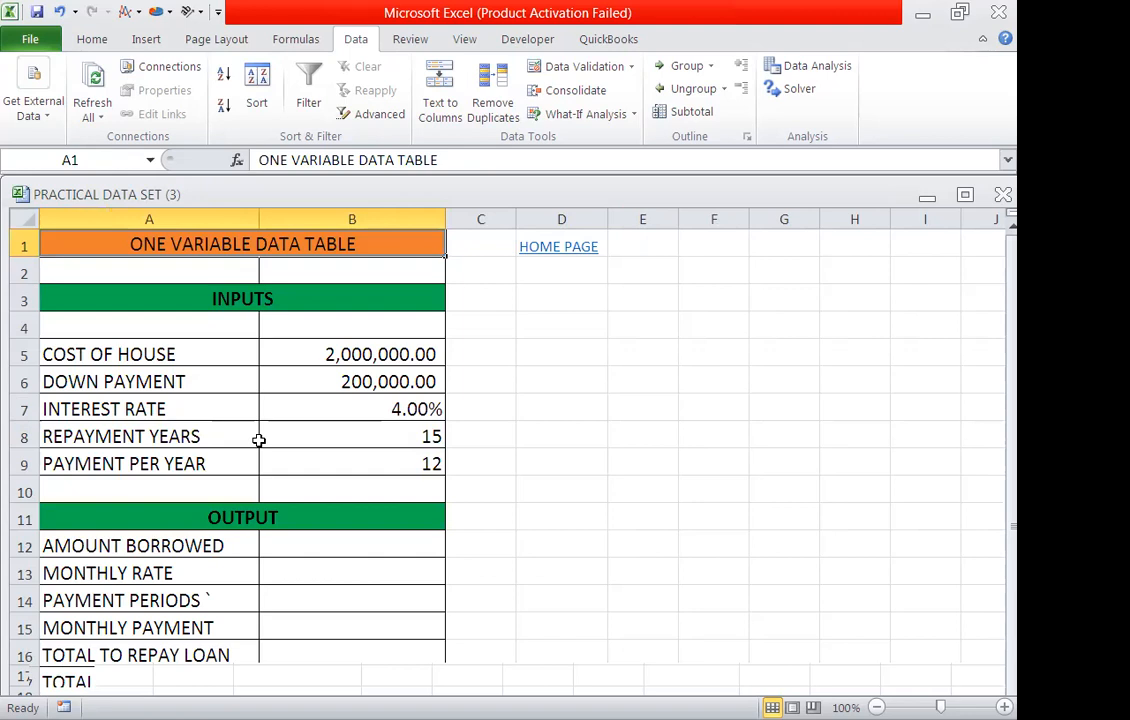
{"action": "key", "text": "Right"}
{"action": "key", "text": "Right"}
{"action": "key", "text": "Down"}
{"action": "key", "text": "Down"}
{"action": "key", "text": "Down"}
{"action": "key", "text": "Down"}
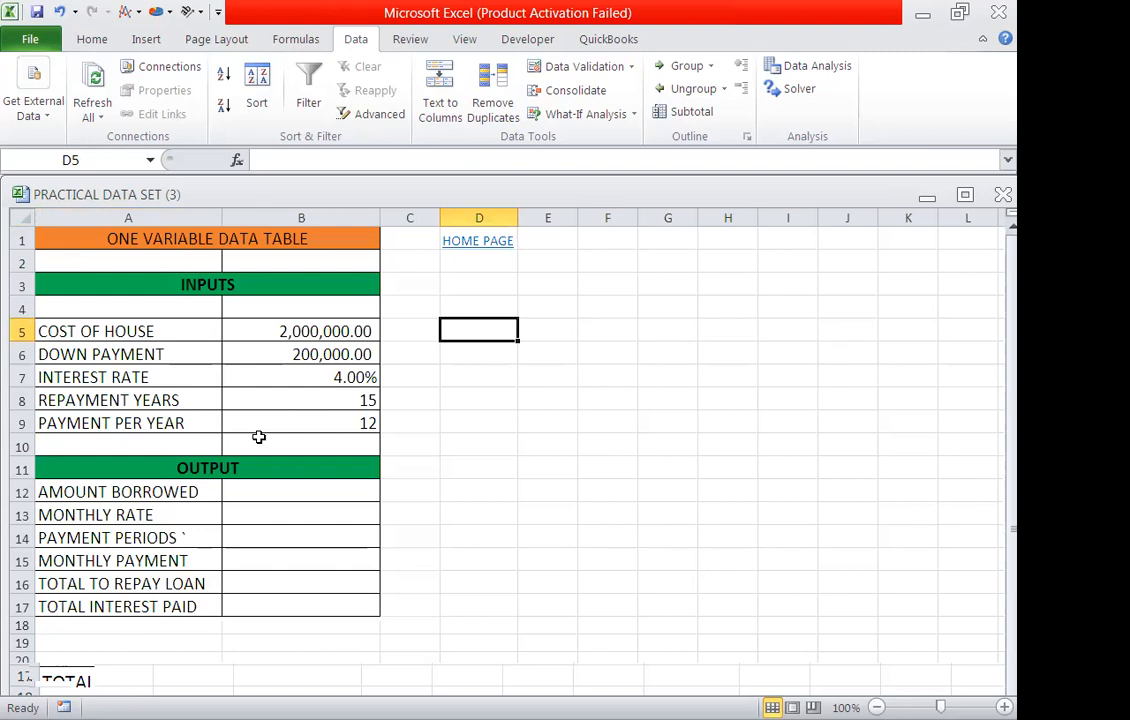
Step: Calculate the amount borrowed in B12 as cost of house minus down payment with =B5-B6
{"action": "scroll", "coordinate": [259, 437], "scroll_direction": "down", "scroll_amount": 1}
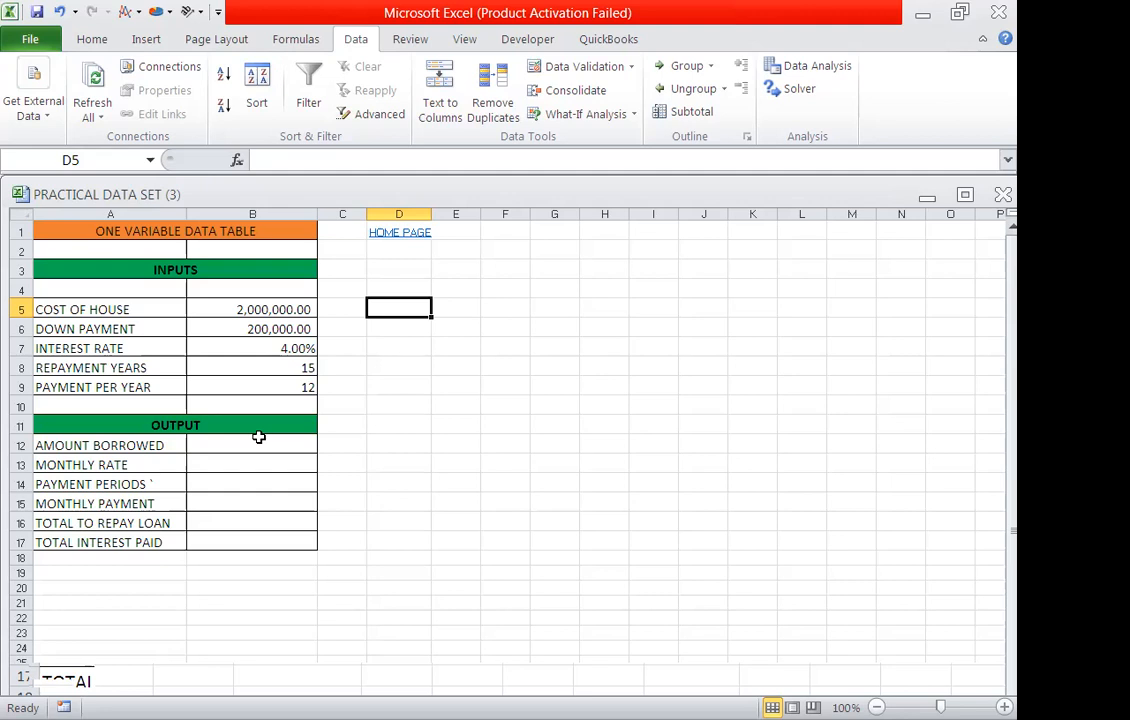
{"action": "scroll", "coordinate": [298, 353], "scroll_direction": "down", "scroll_amount": 1}
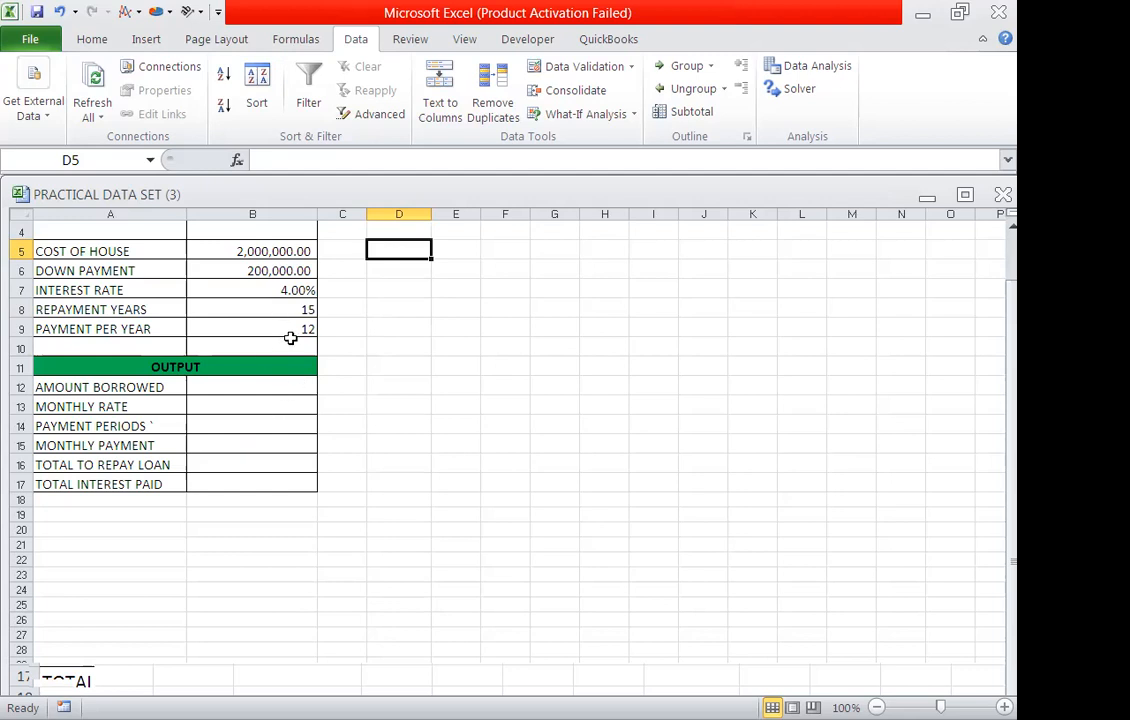
{"action": "scroll", "coordinate": [255, 300], "scroll_direction": "up", "scroll_amount": 1}
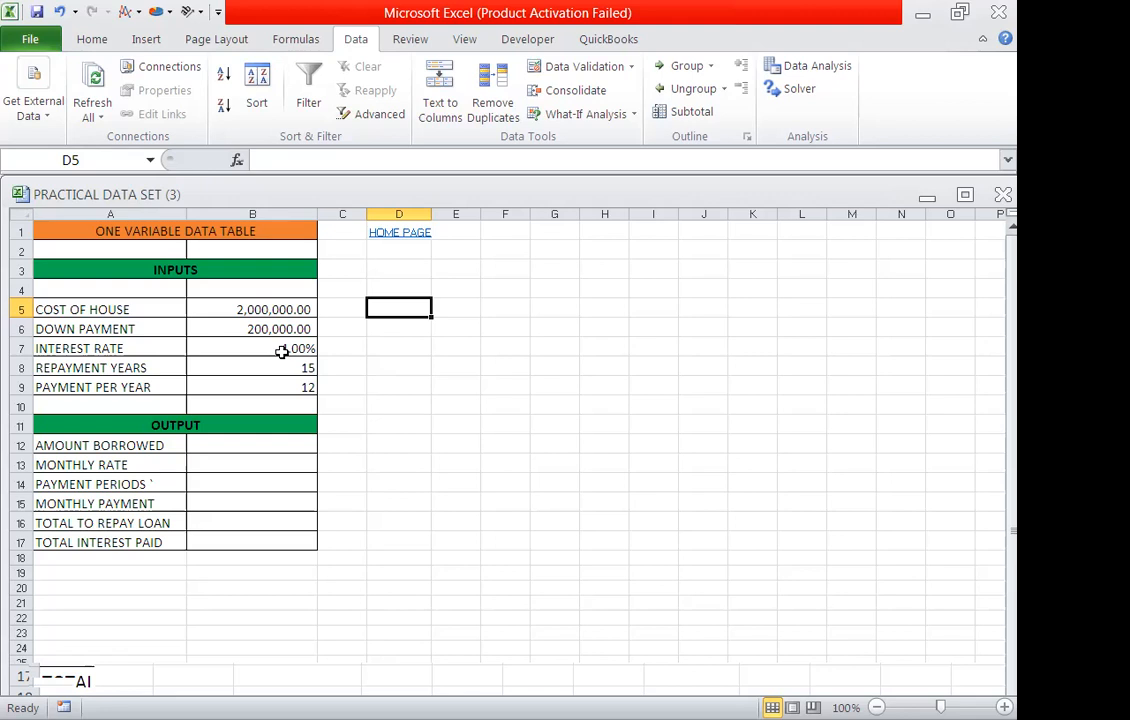
{"action": "scroll", "coordinate": [250, 320], "scroll_direction": "down", "scroll_amount": 1}
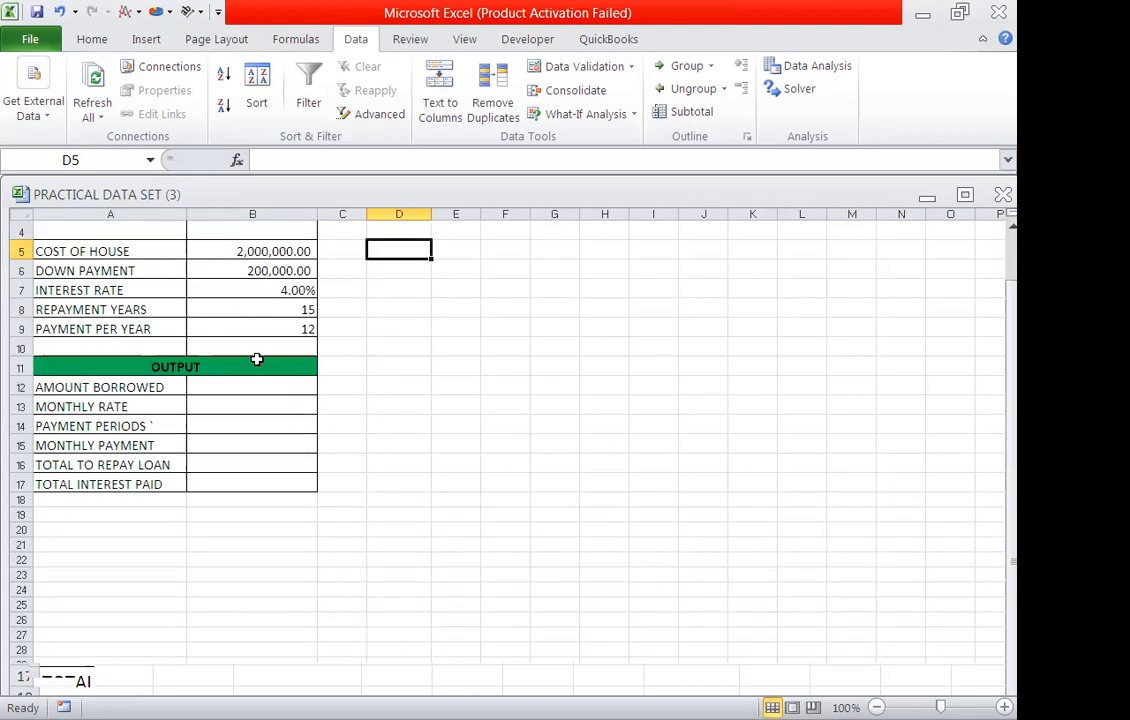
{"action": "left_click", "coordinate": [260, 390]}
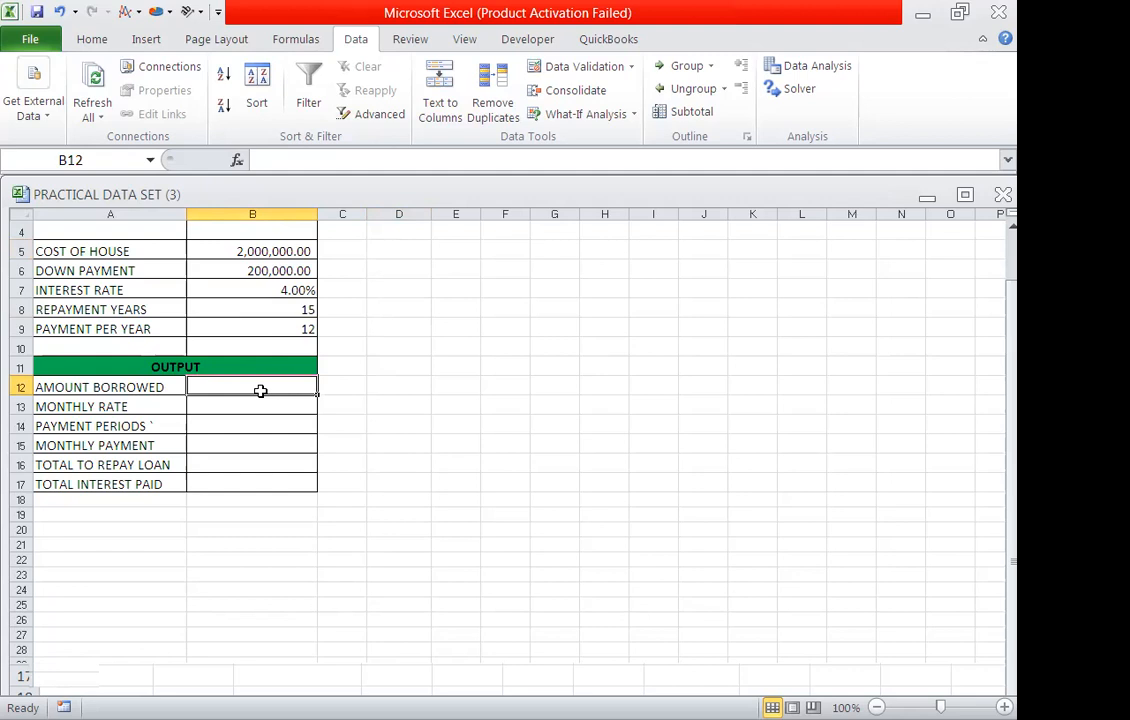
{"action": "type", "text": "="}
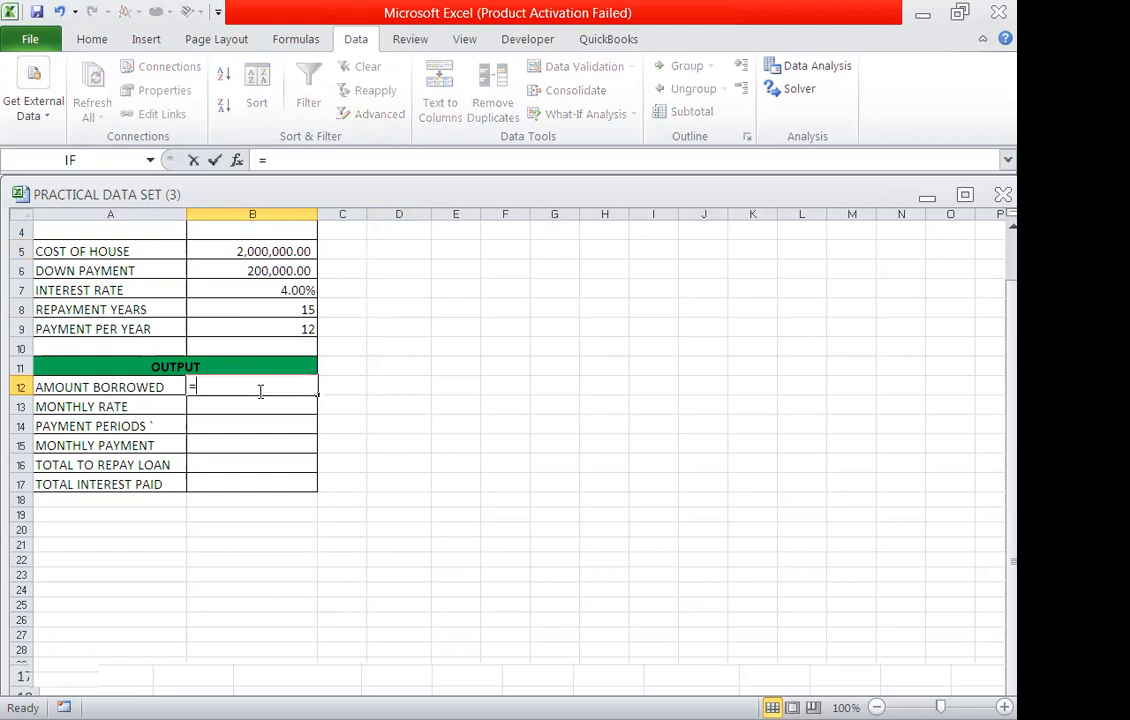
{"action": "left_click", "coordinate": [266, 252]}
{"action": "type", "text": "-"}
{"action": "left_click", "coordinate": [292, 270]}
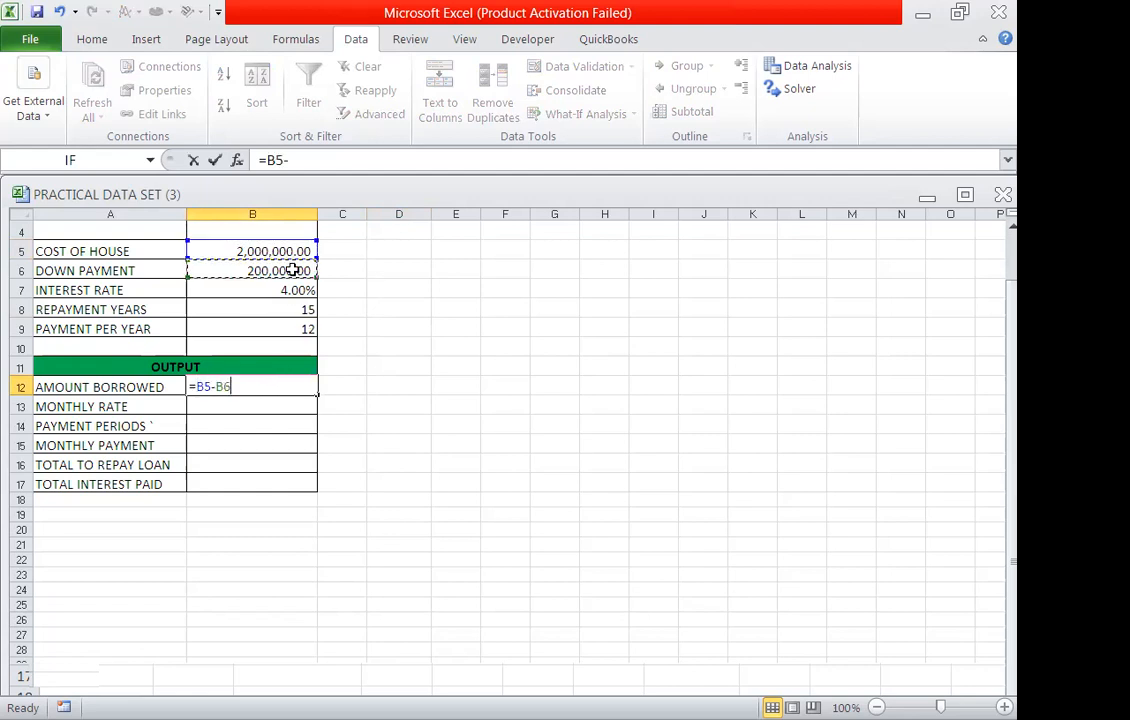
{"action": "key", "text": "Return"}
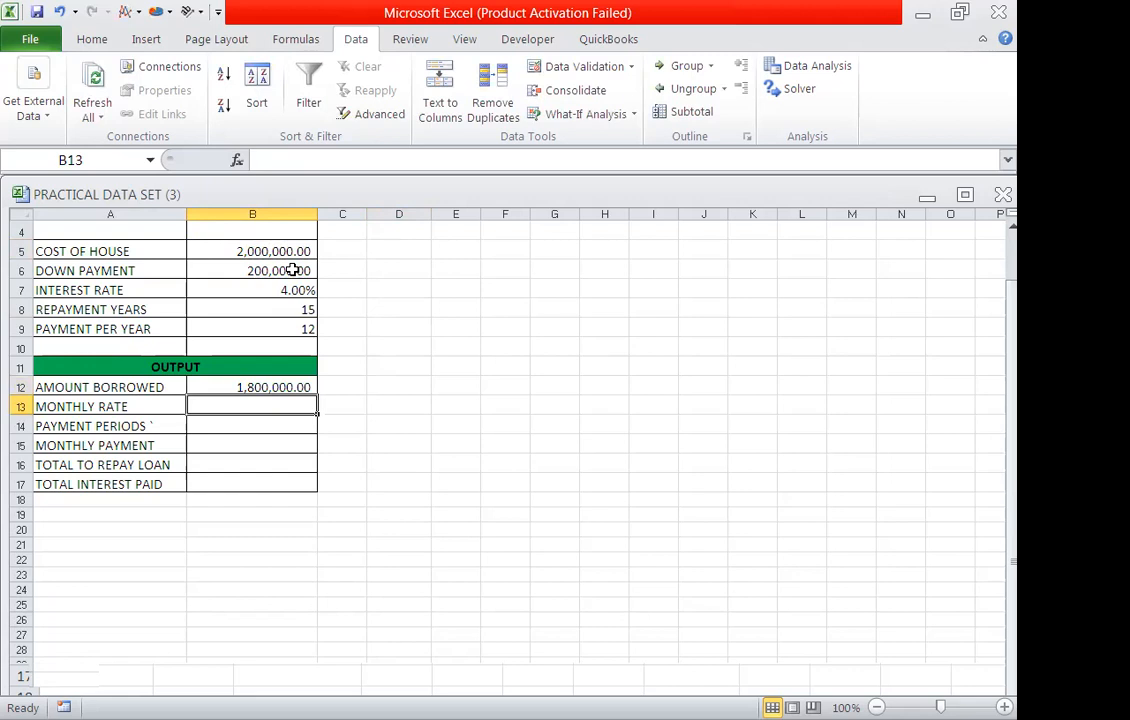
Step: Calculate the monthly rate in B13 by dividing the interest rate by 12 with =B7/12
{"action": "type", "text": "="}
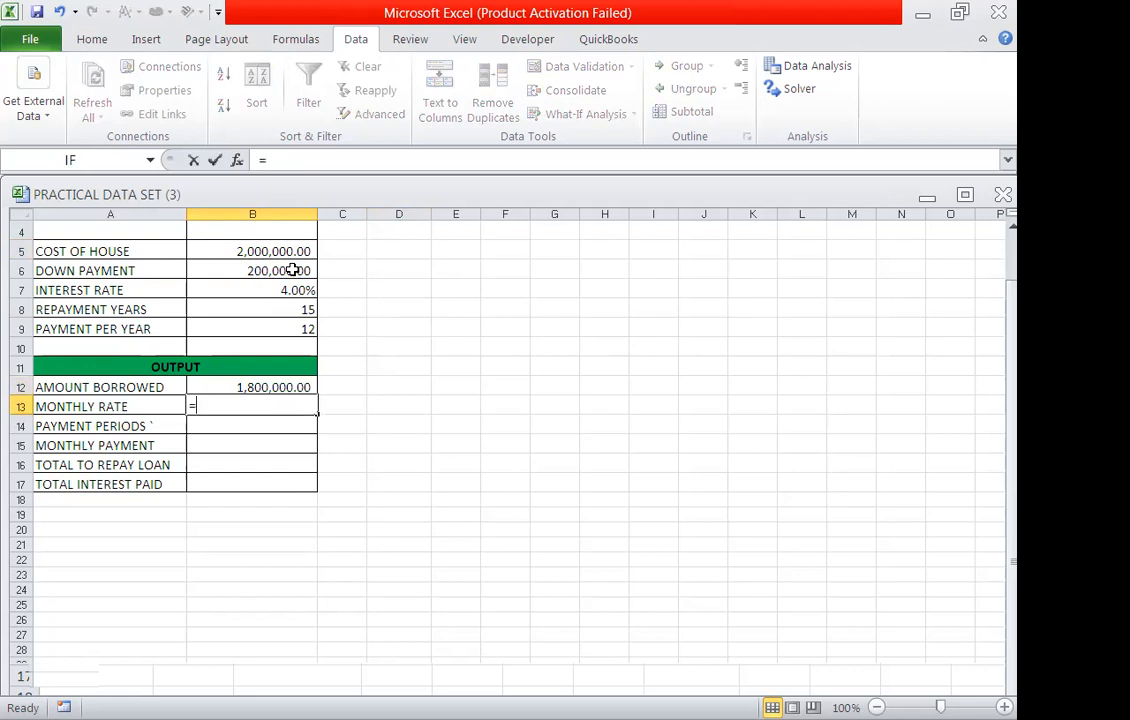
{"action": "left_click", "coordinate": [298, 290]}
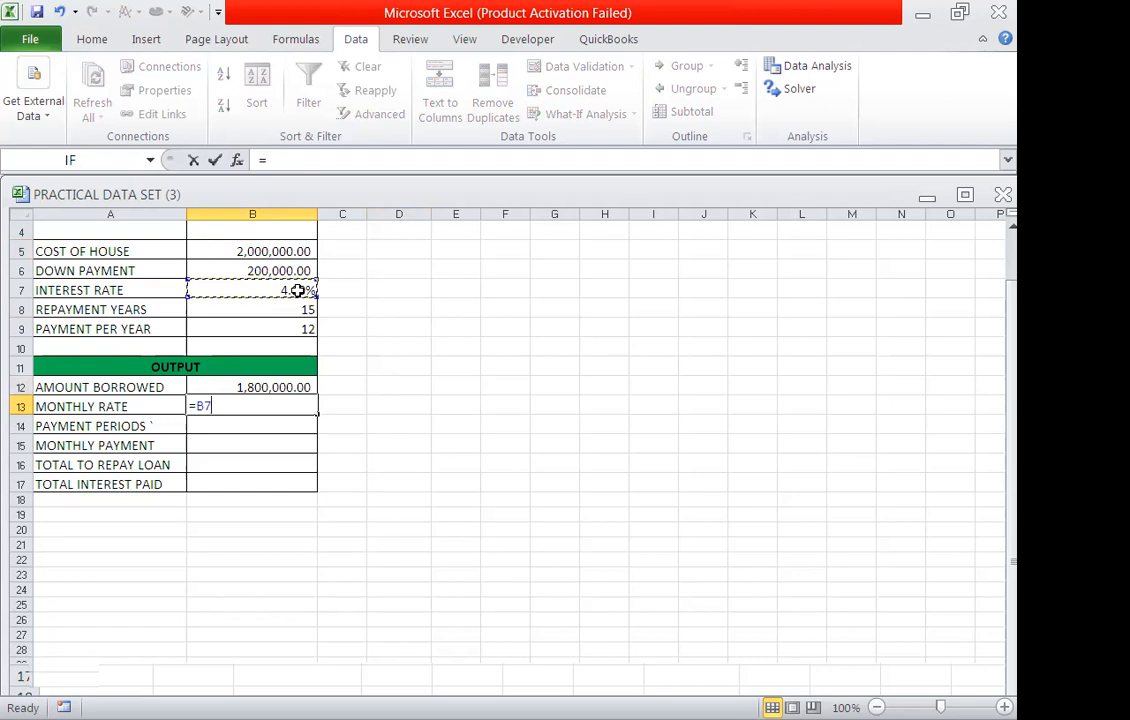
{"action": "type", "text": "/12"}
{"action": "key", "text": "Return"}
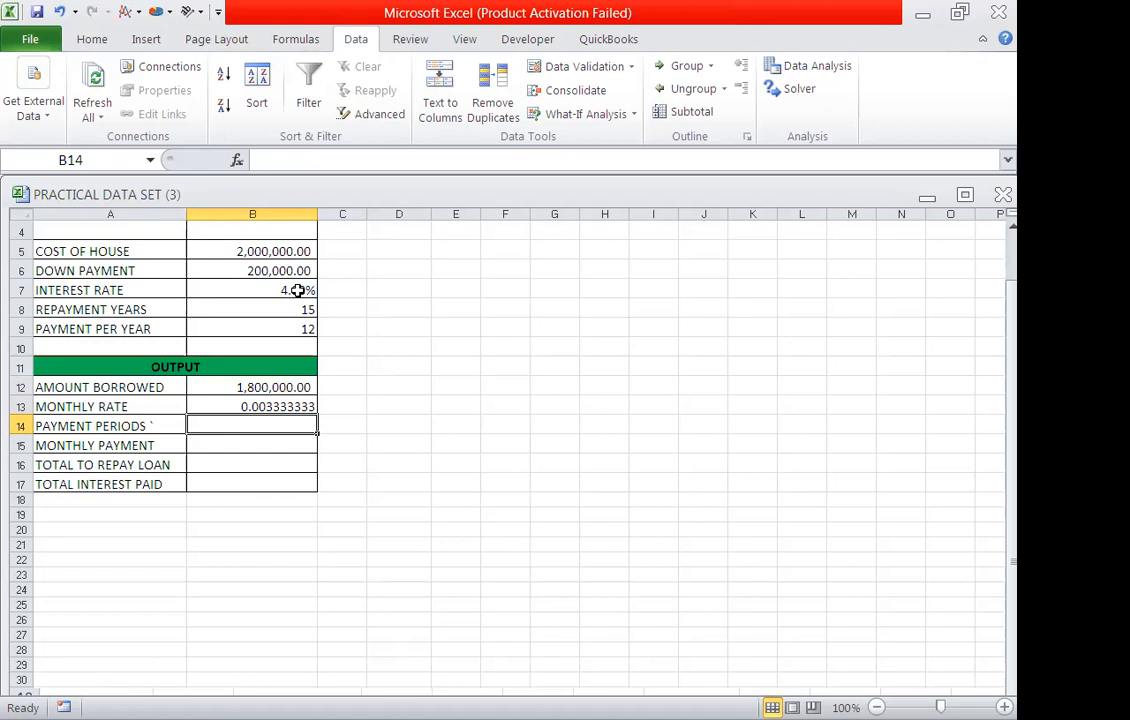
Step: Calculate the payment periods in B14 as repayment years times payments per year with =B8*B9
{"action": "type", "text": "="}
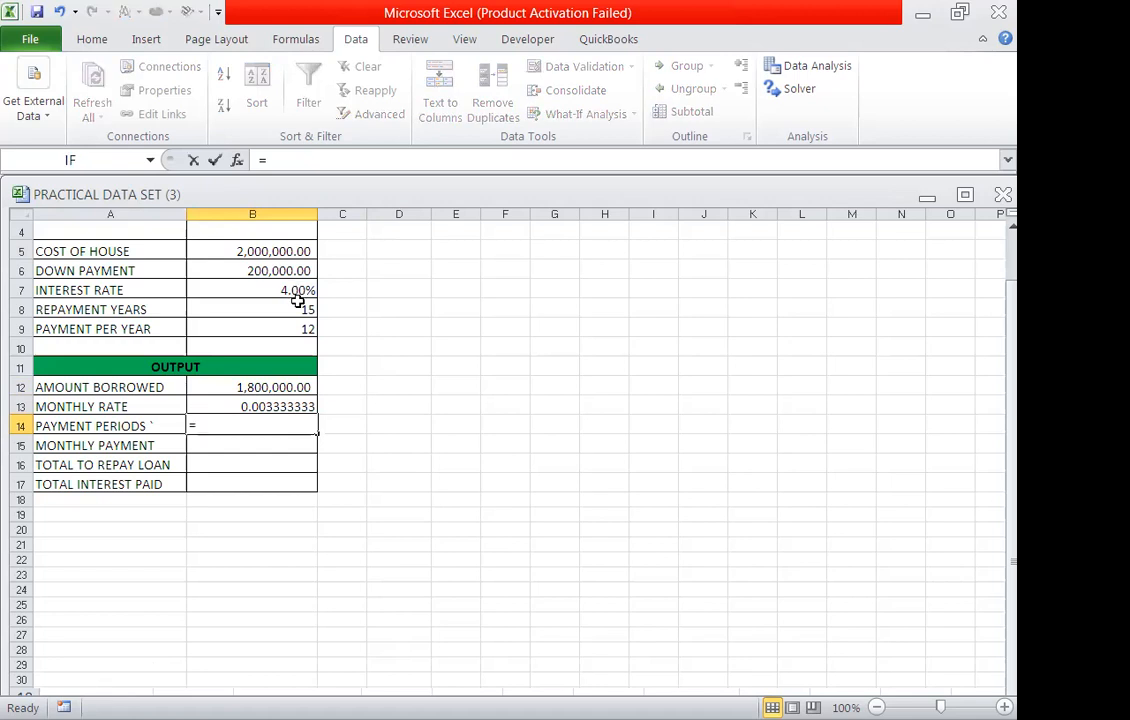
{"action": "left_click", "coordinate": [298, 309]}
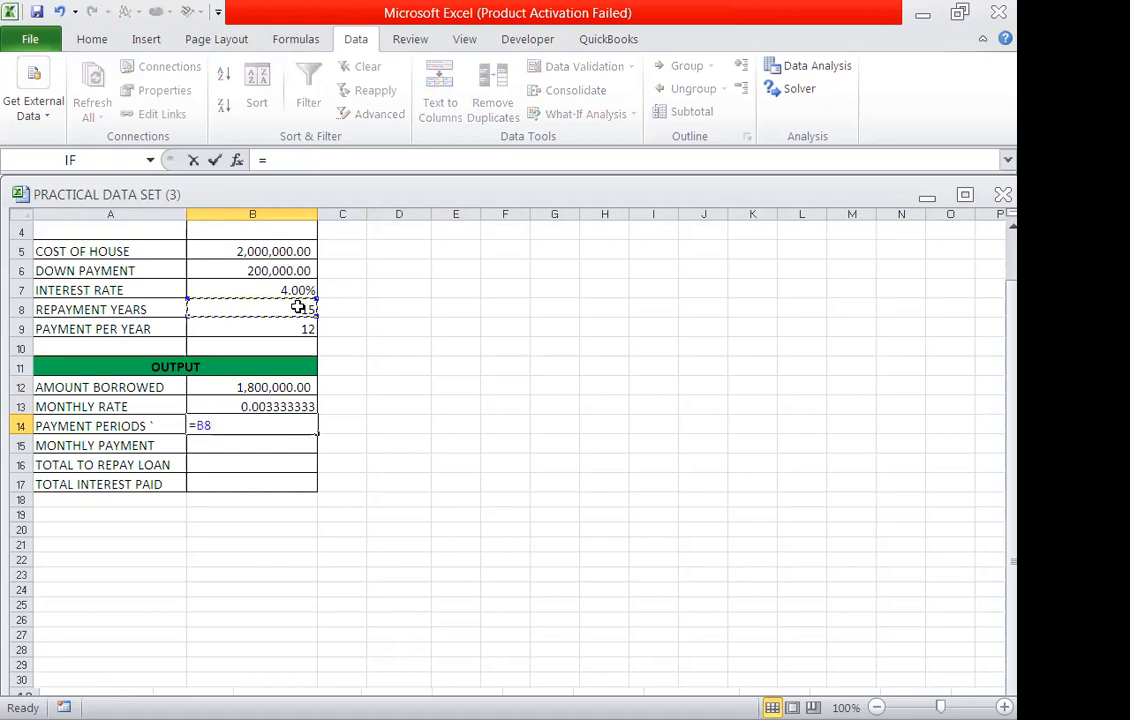
{"action": "type", "text": "*"}
{"action": "left_click", "coordinate": [299, 329]}
{"action": "key", "text": "Return"}
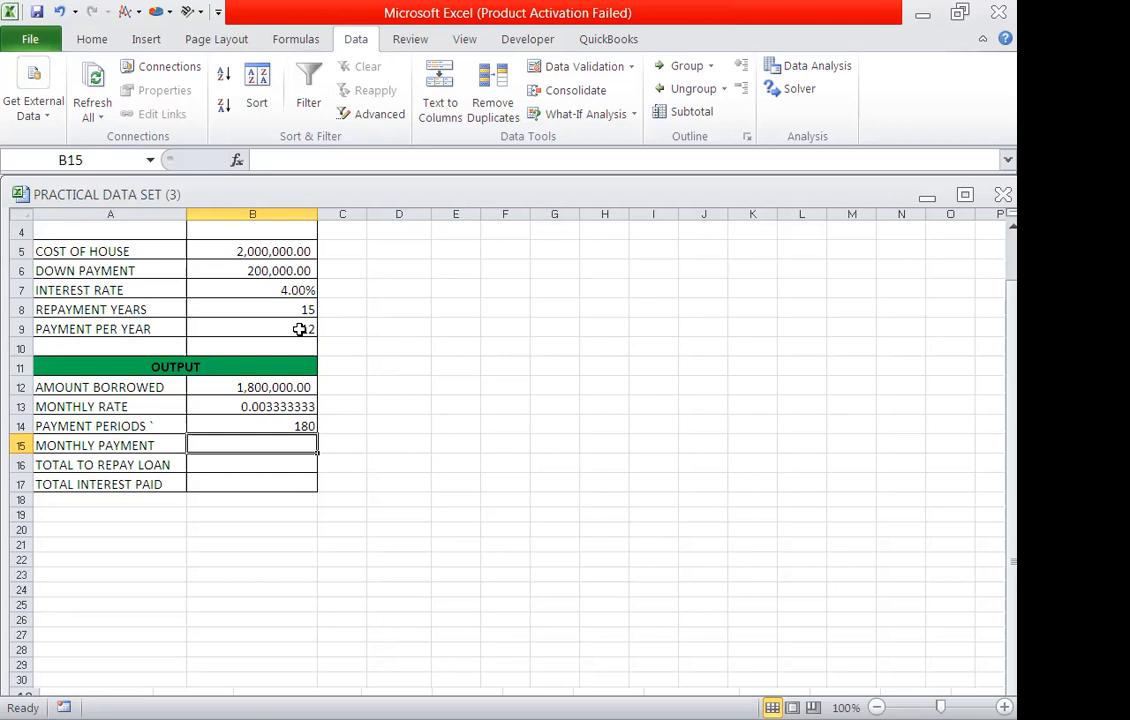
Step: Start a monthly payment formula in B15 using the PMT function from the Financial category
{"action": "type", "text": "="}
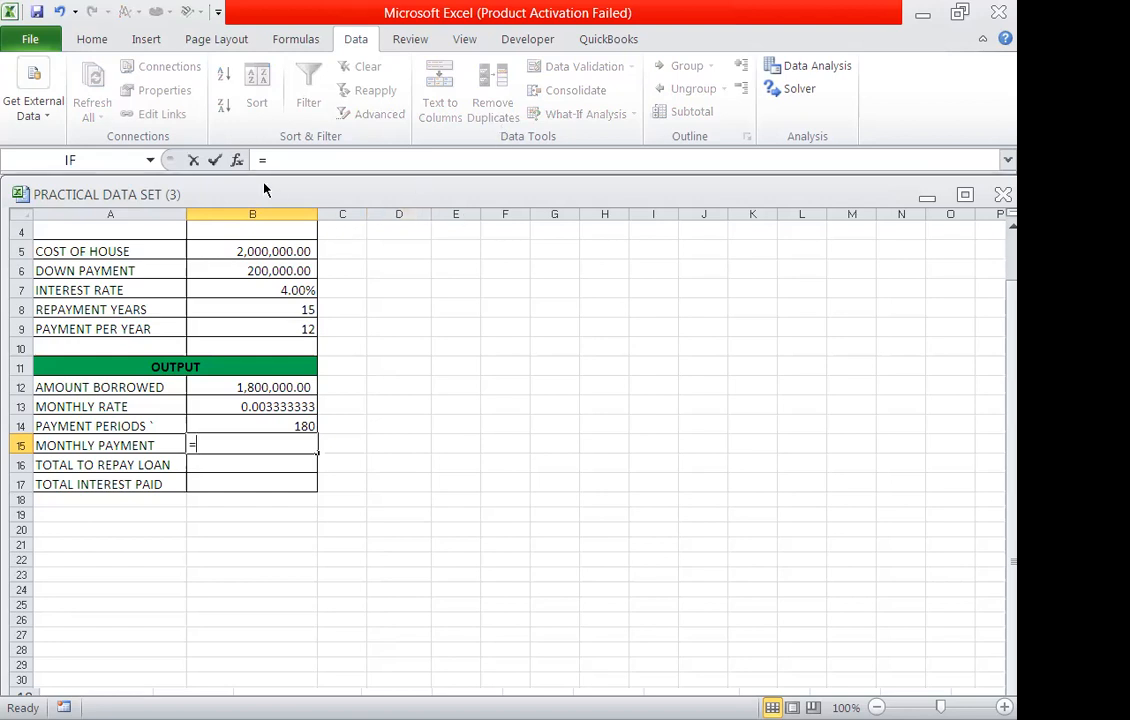
{"action": "left_click", "coordinate": [242, 166]}
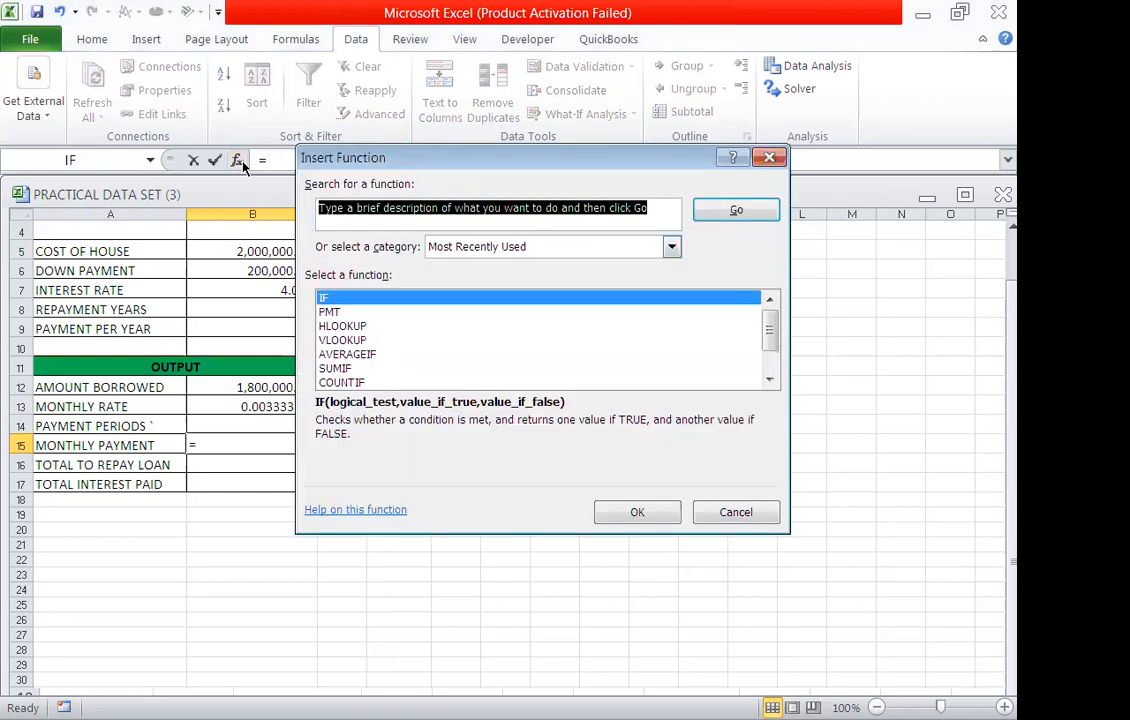
{"action": "left_click", "coordinate": [487, 250]}
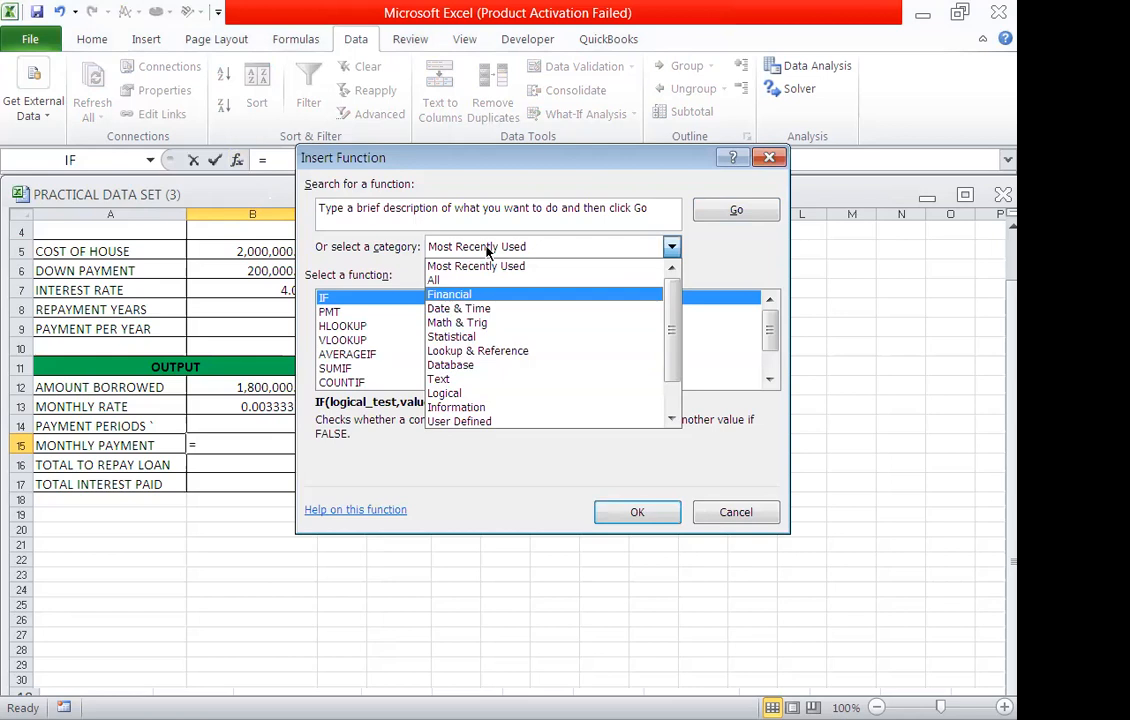
{"action": "left_click", "coordinate": [449, 294]}
{"action": "left_click", "coordinate": [345, 313]}
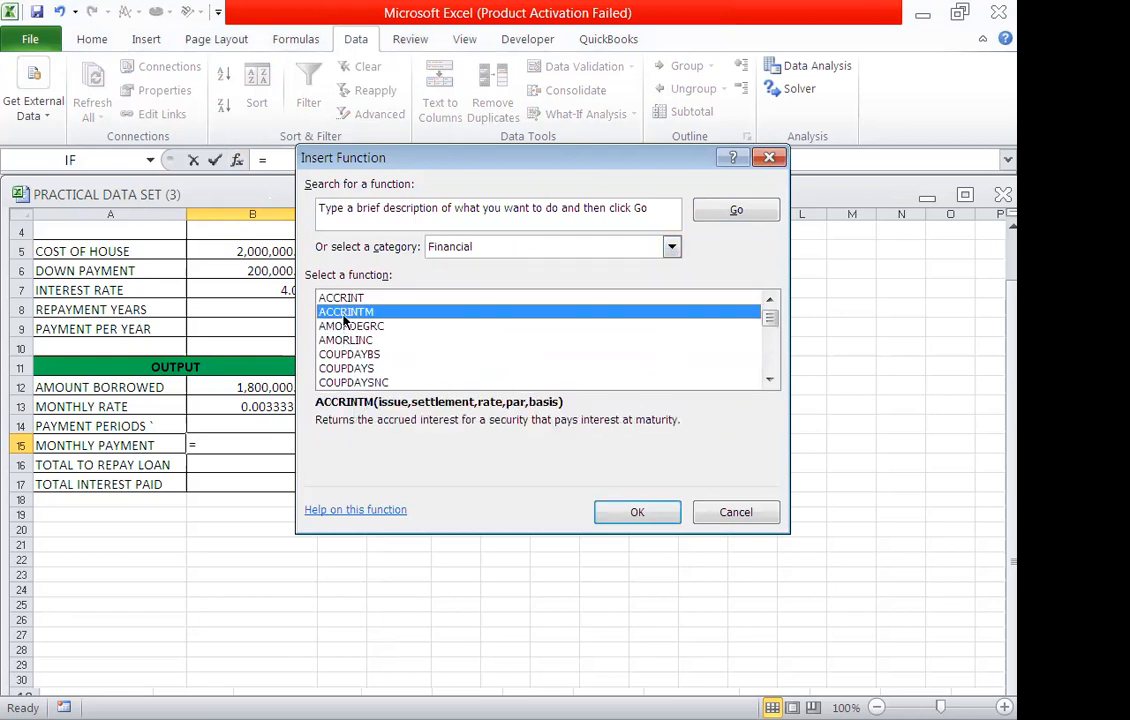
{"action": "key", "text": "p"}
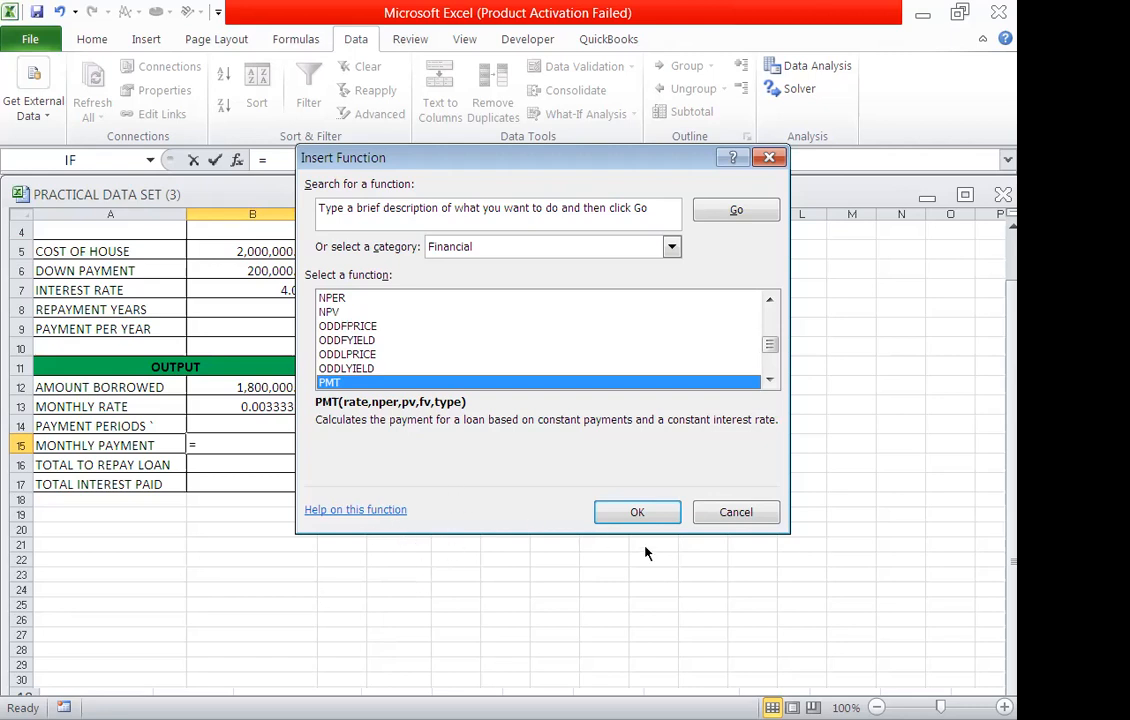
{"action": "left_click", "coordinate": [638, 512]}
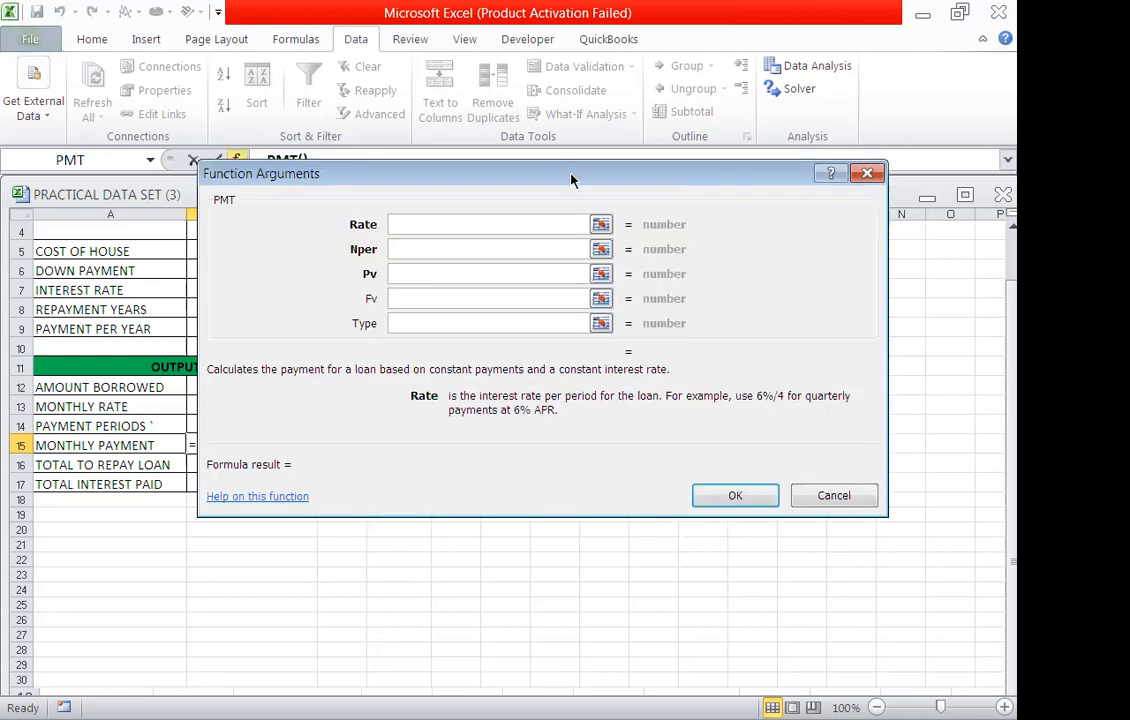
Step: Complete the PMT arguments with Rate B13, Nper B14 and Pv -B5, giving =PMT(B13,B14,-B5) in B15
{"action": "left_click_drag", "start_coordinate": [571, 175], "coordinate": [761, 217]}
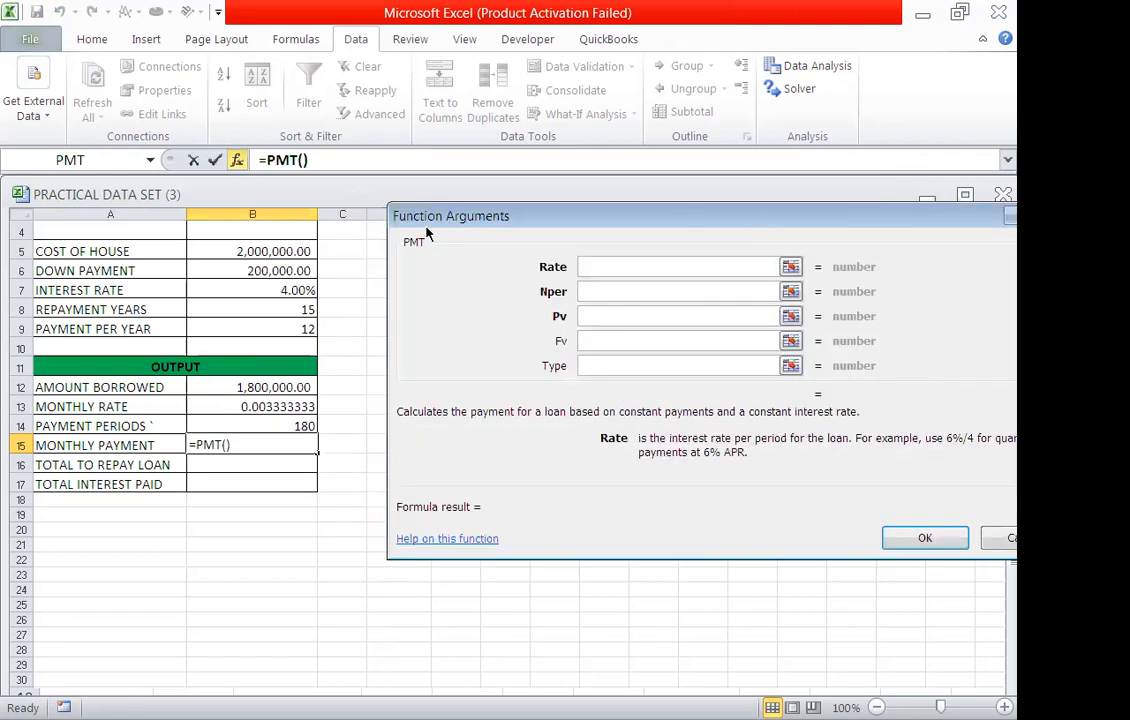
{"action": "left_click", "coordinate": [274, 400]}
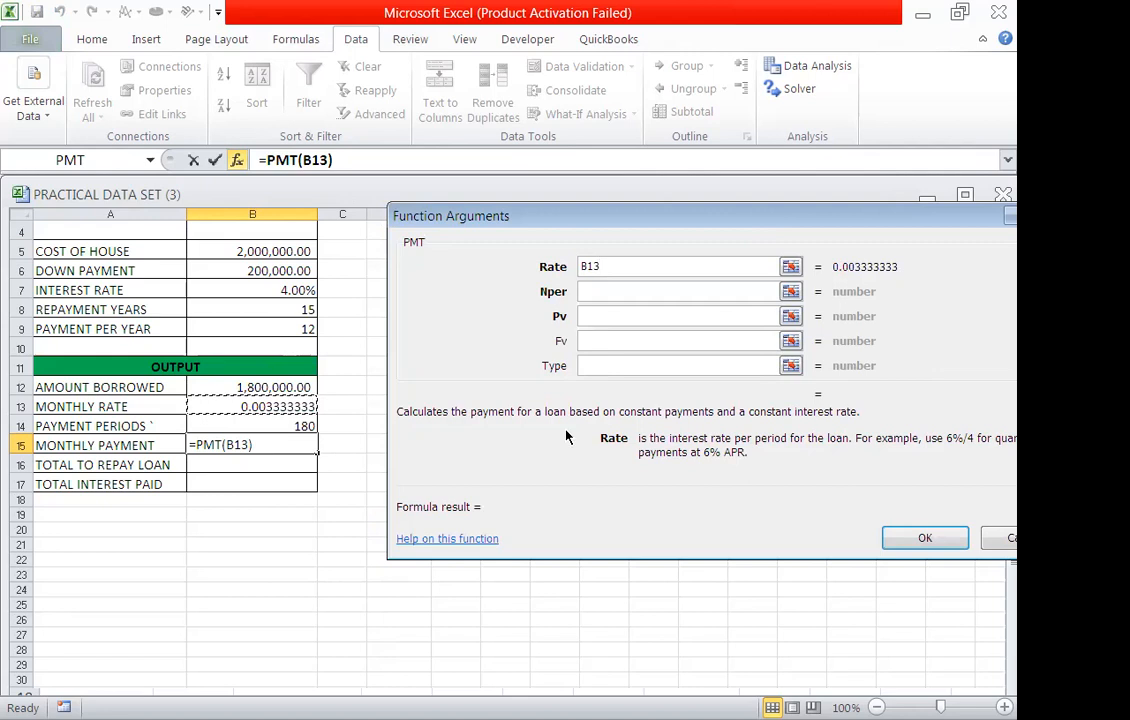
{"action": "key", "text": "Tab"}
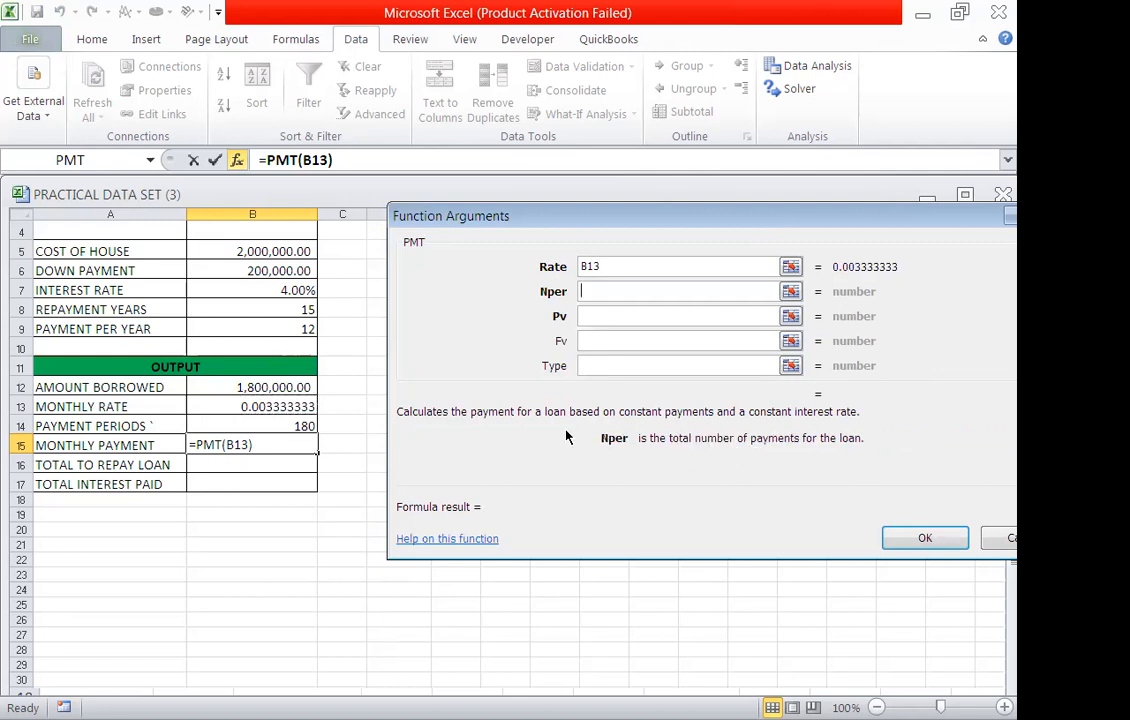
{"action": "left_click", "coordinate": [298, 426]}
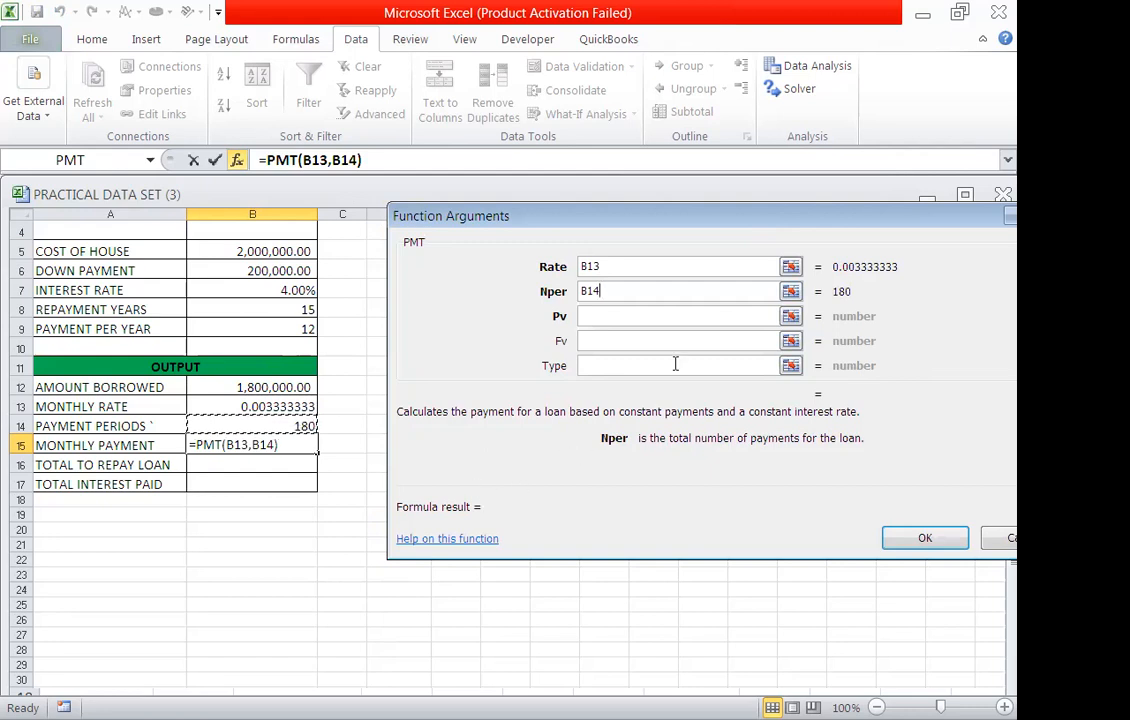
{"action": "key", "text": "Tab"}
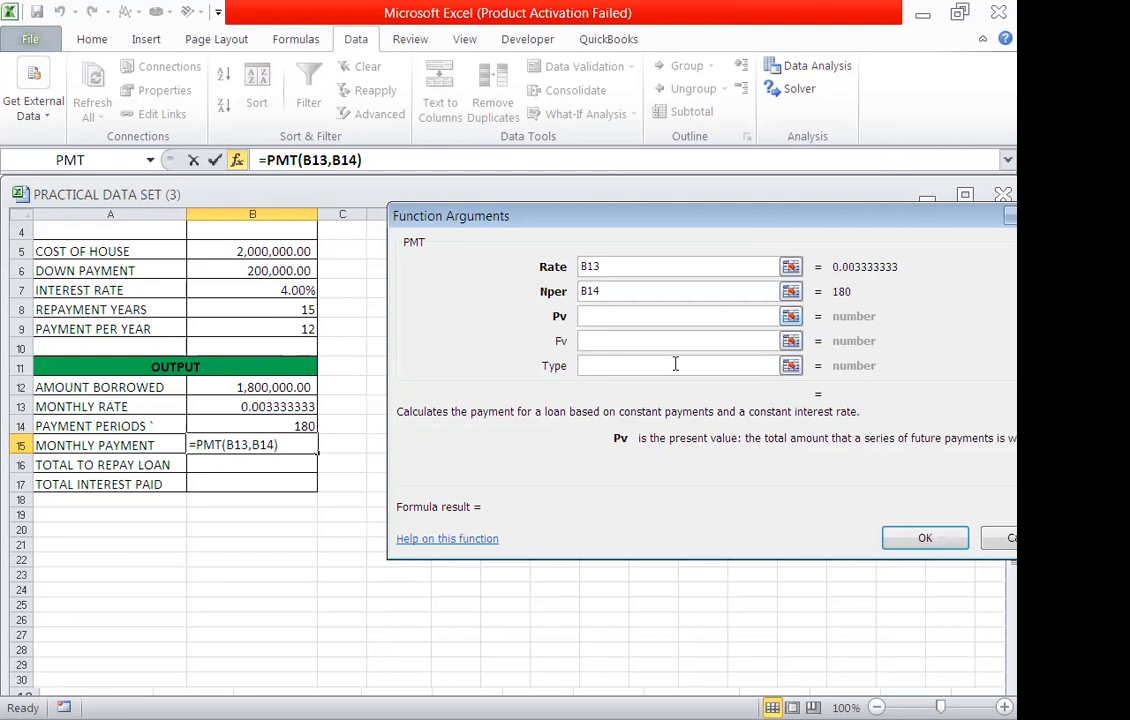
{"action": "type", "text": "-"}
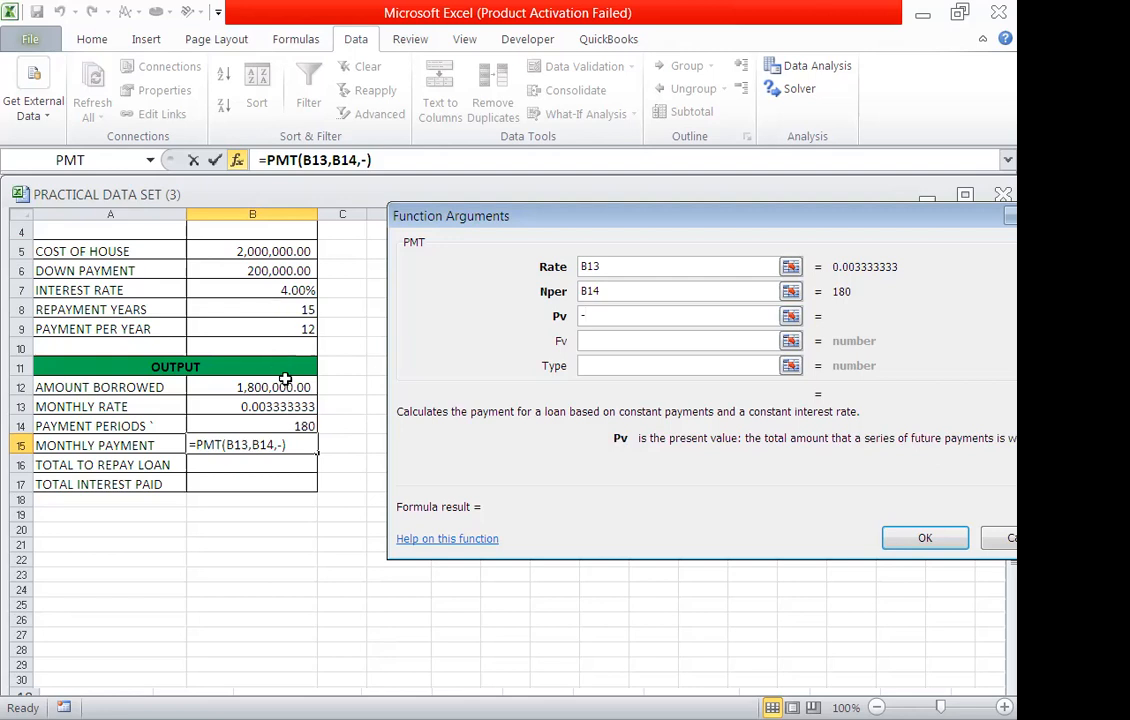
{"action": "left_click", "coordinate": [246, 253]}
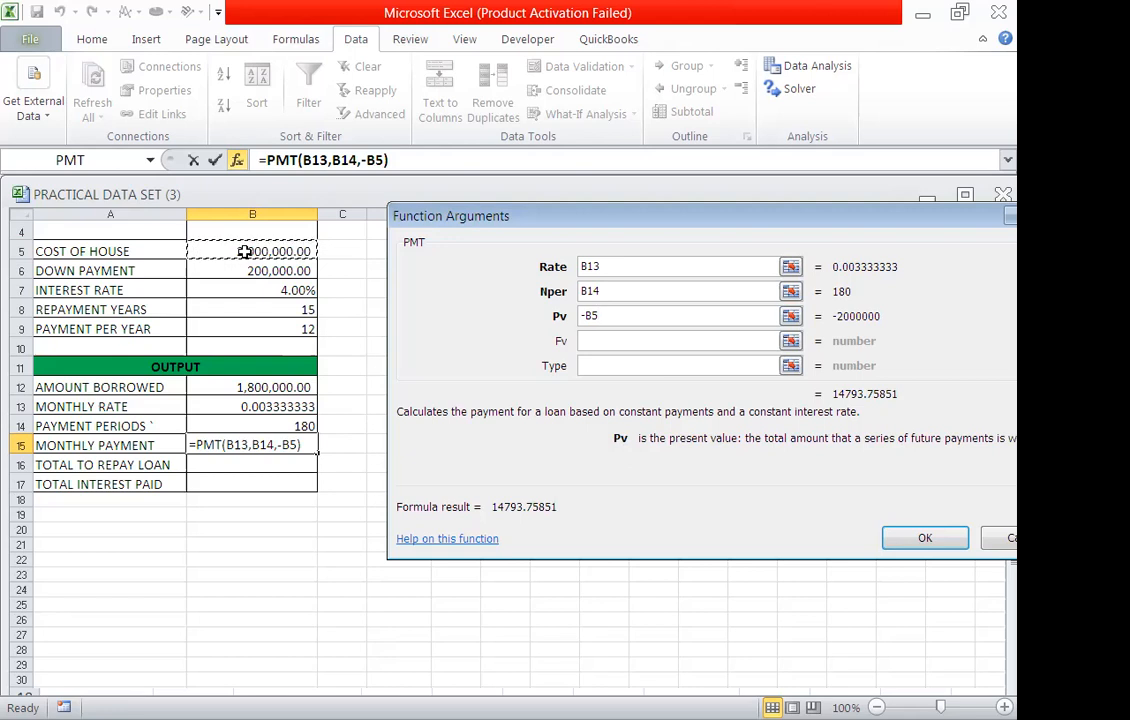
{"action": "key", "text": "Return"}
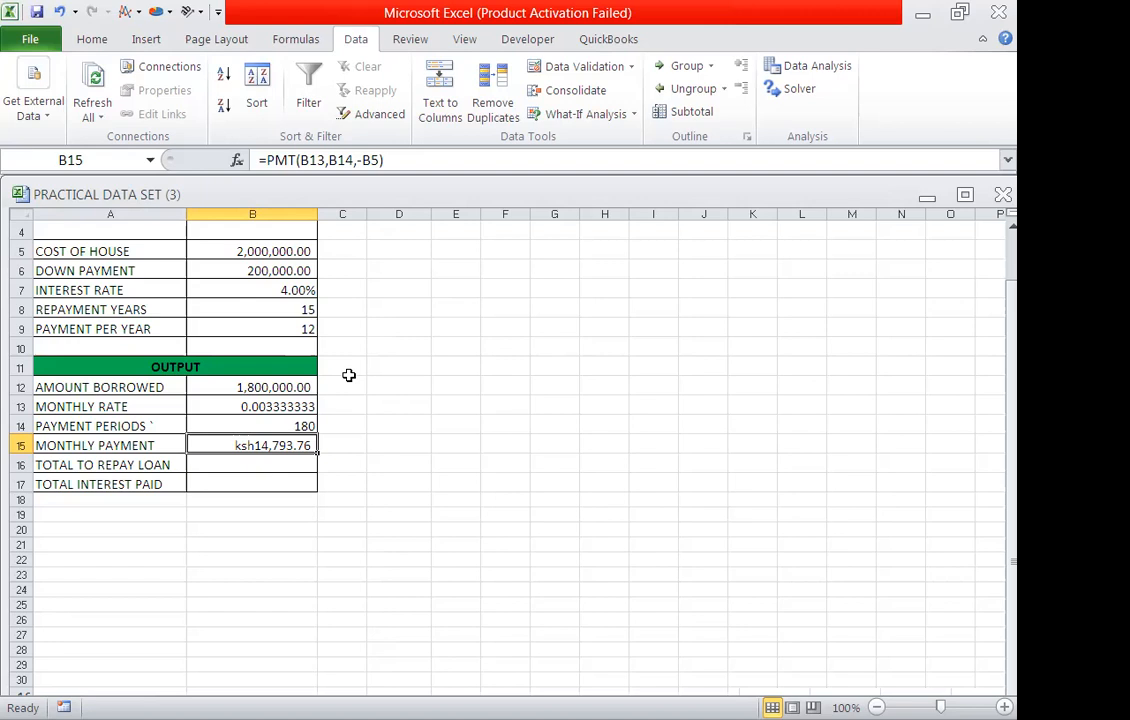
Step: Calculate the total to repay the loan in B16 as monthly payment times payment periods with =B15*B14
{"action": "left_click", "coordinate": [269, 465]}
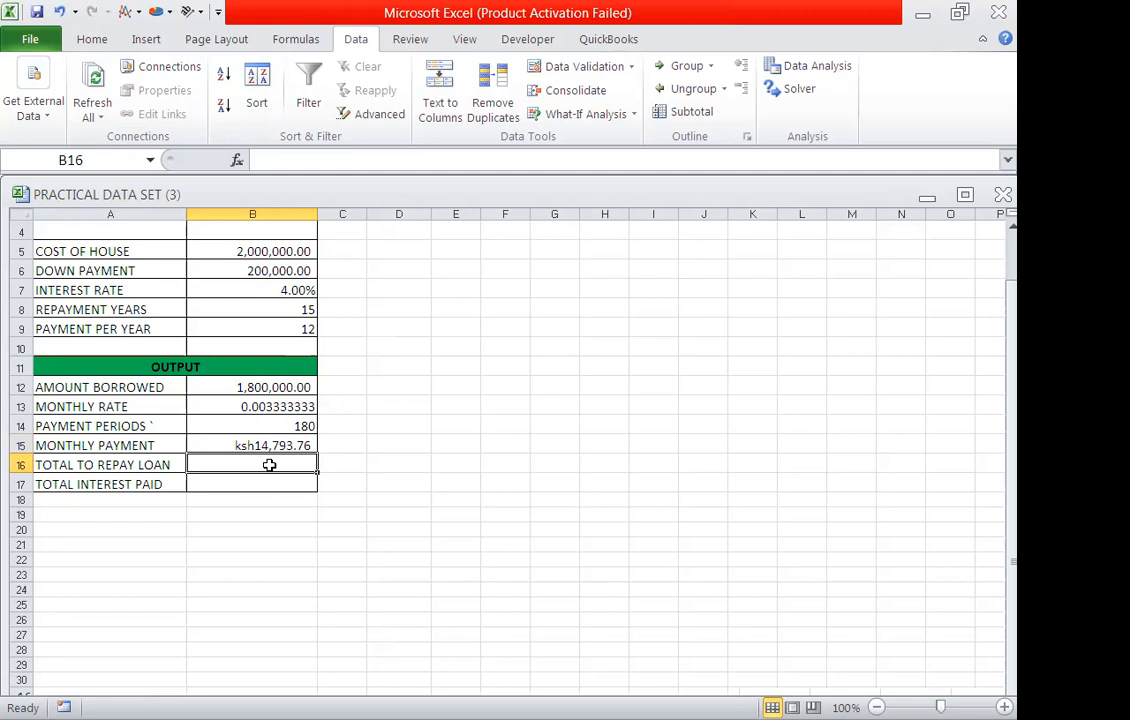
{"action": "type", "text": "="}
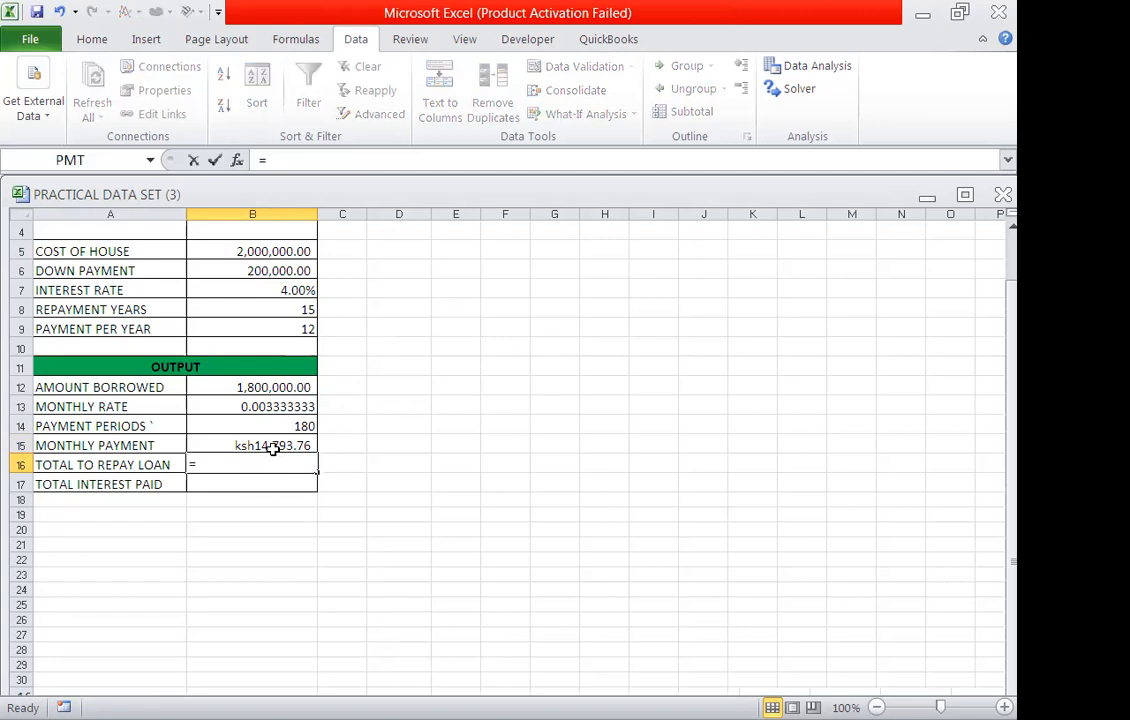
{"action": "left_click", "coordinate": [272, 446]}
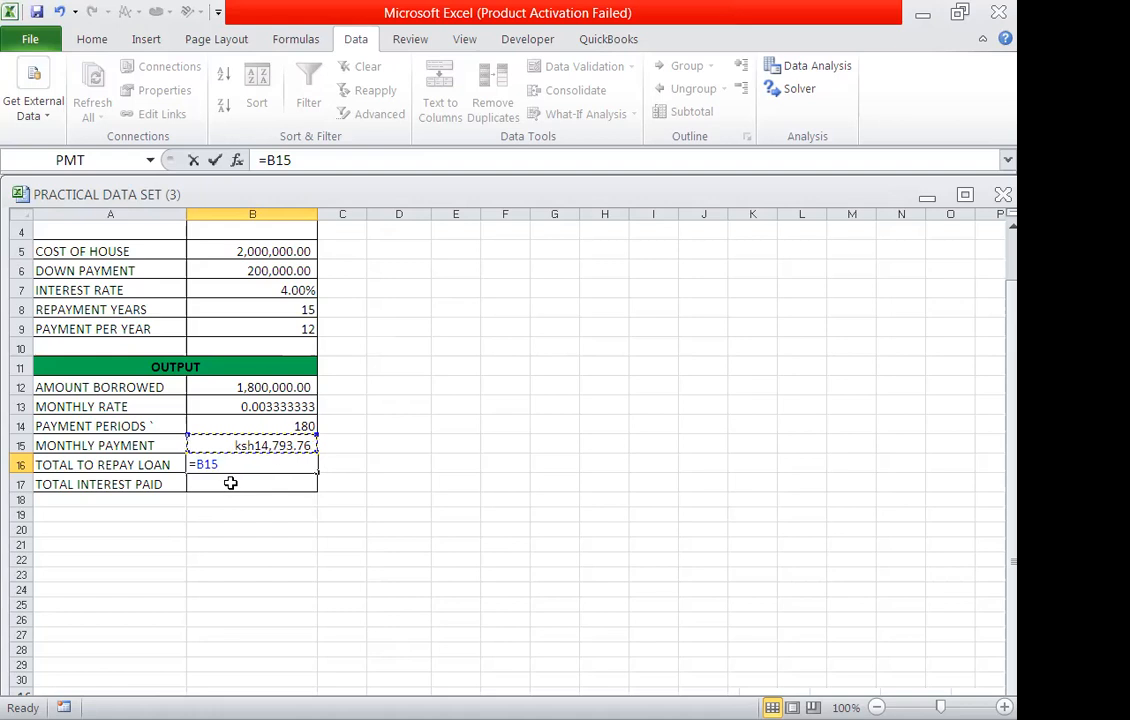
{"action": "type", "text": "*"}
{"action": "left_click", "coordinate": [296, 424]}
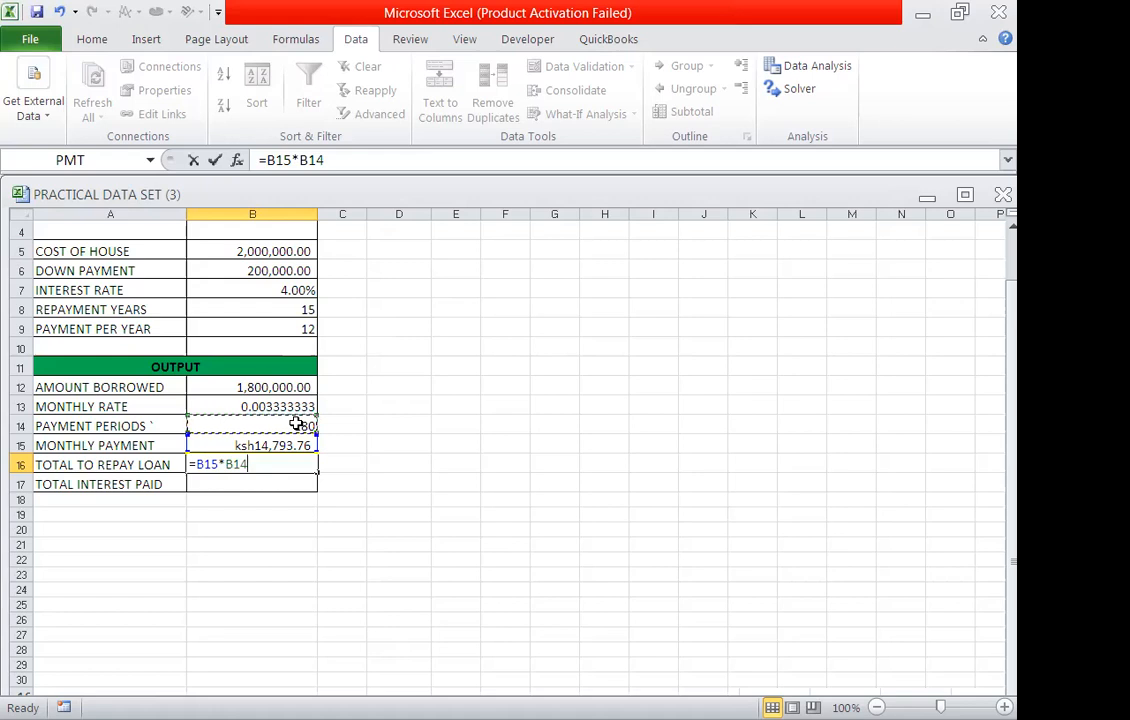
{"action": "key", "text": "Return"}
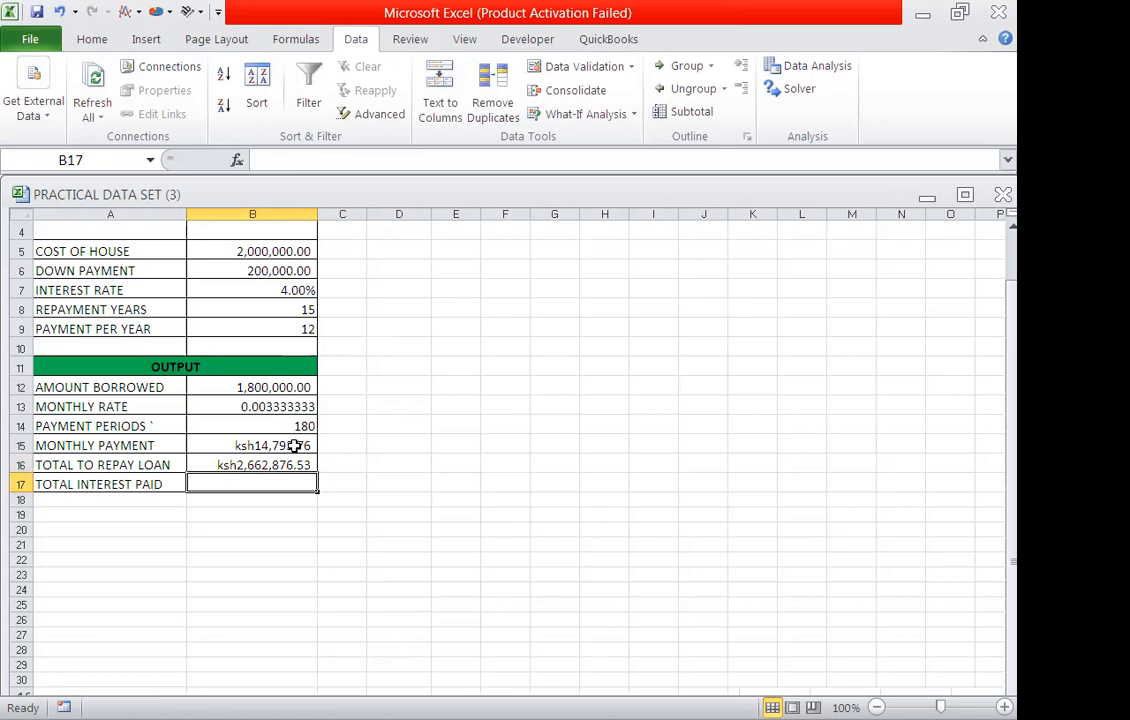
Step: Clear the monthly payment formula in B15 and insert the Financial function PMT there again
{"action": "left_click", "coordinate": [296, 445]}
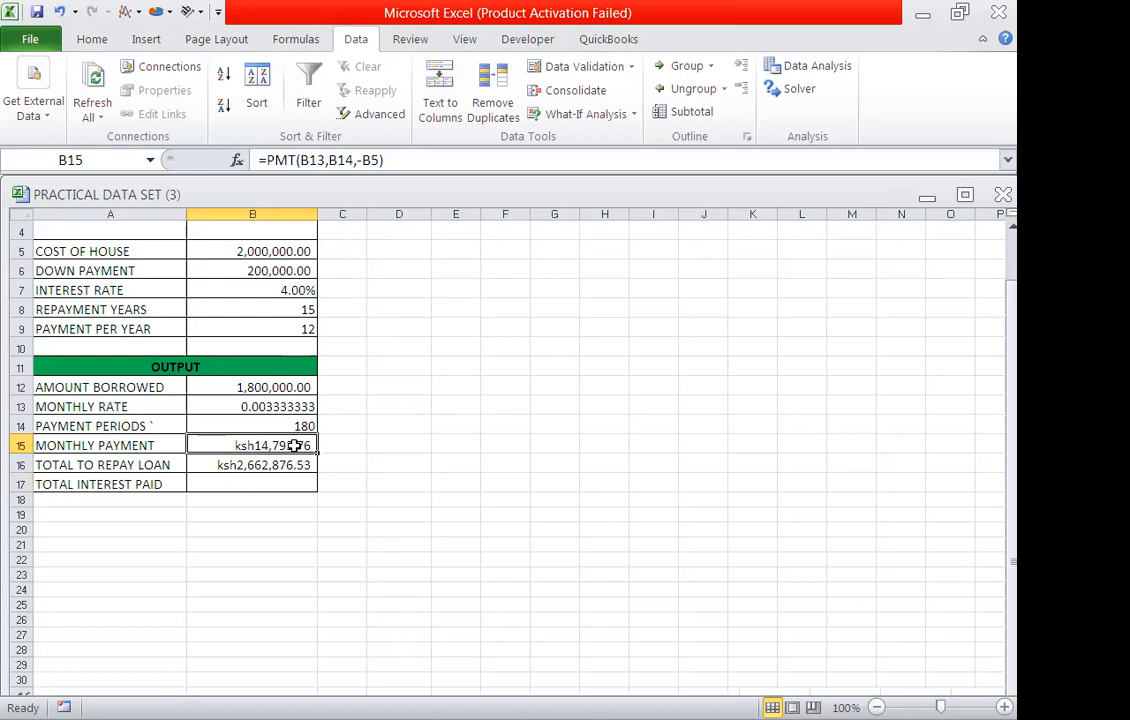
{"action": "key", "text": "Delete"}
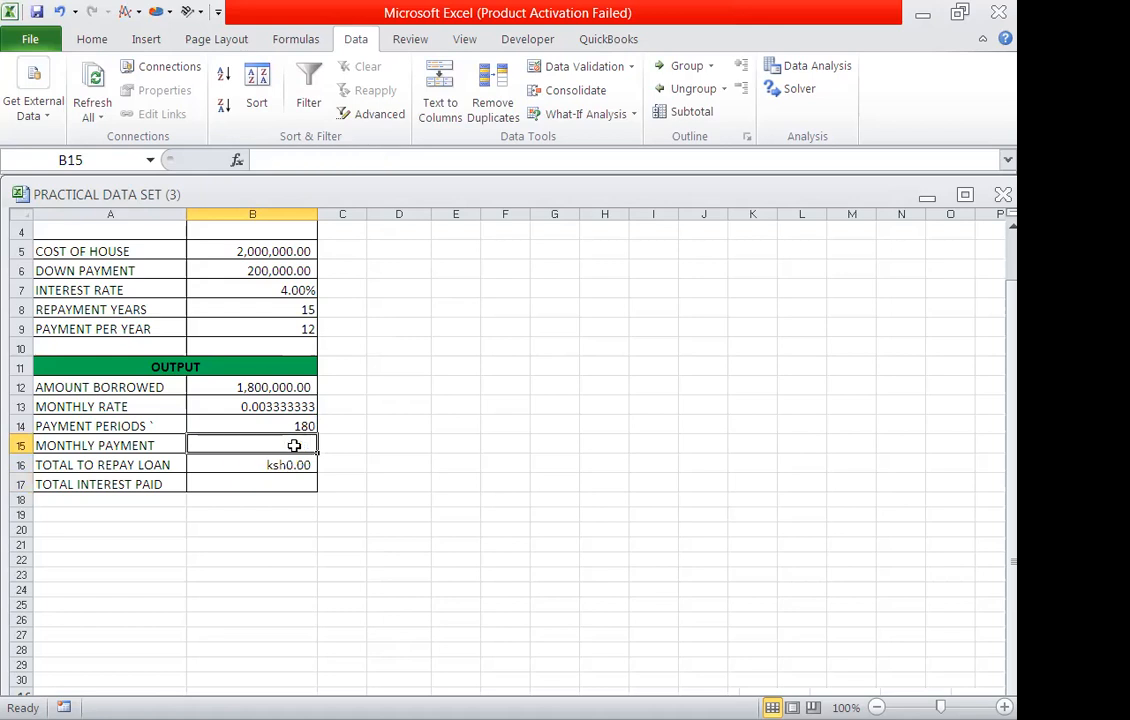
{"action": "type", "text": "="}
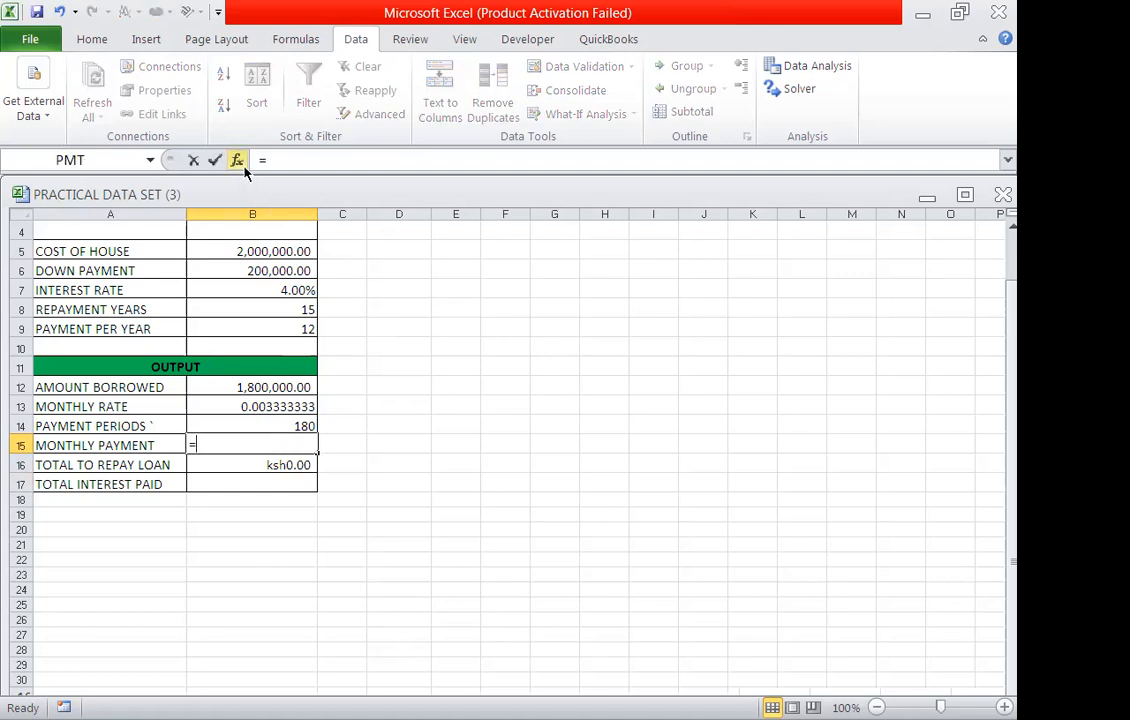
{"action": "left_click", "coordinate": [237, 161]}
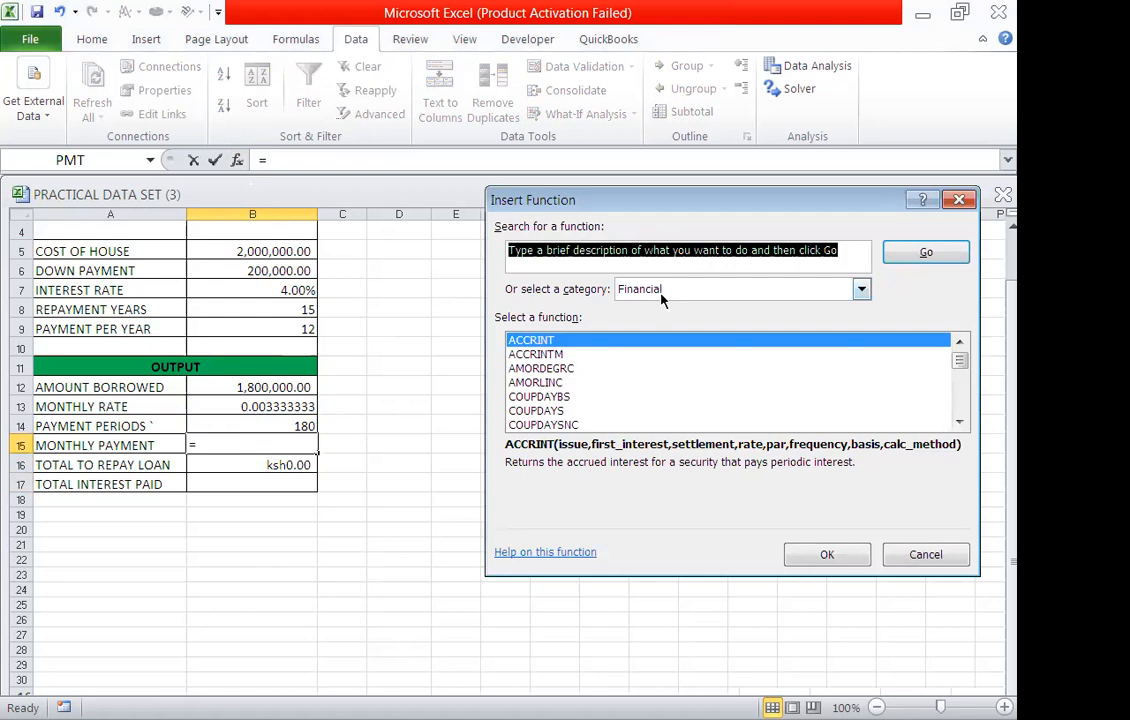
{"action": "type", "text": "P"}
{"action": "key", "text": "BackSpace"}
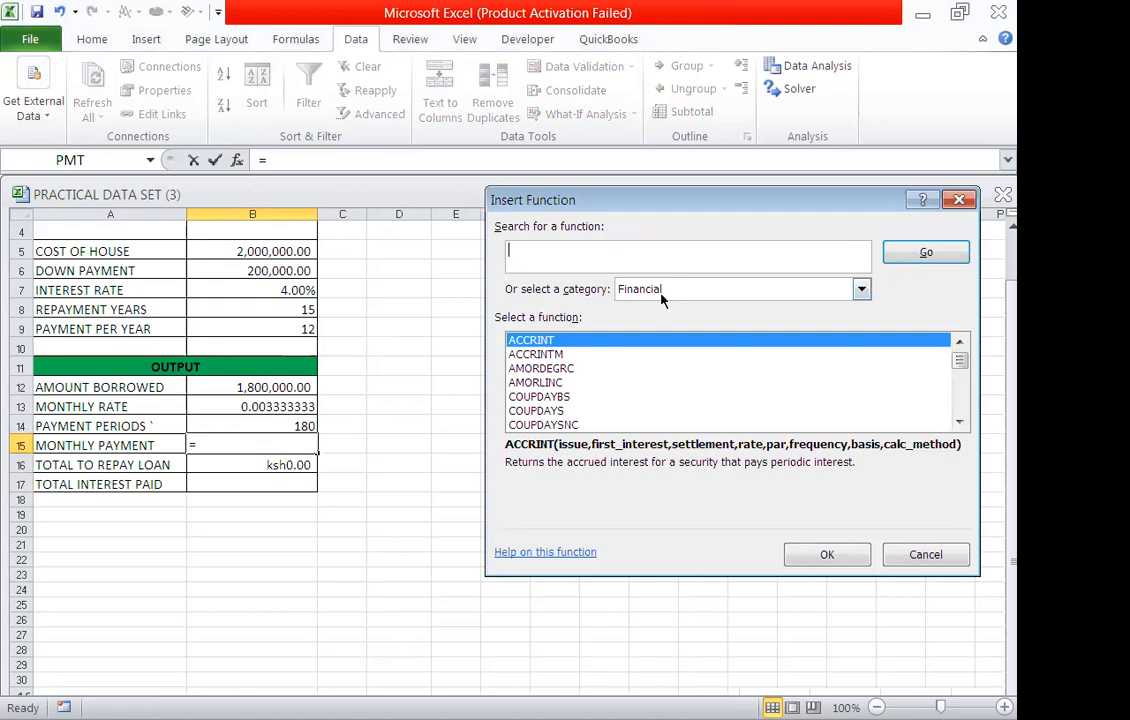
{"action": "key", "text": "Tab"}
{"action": "key", "text": "Tab"}
{"action": "key", "text": "Tab"}
{"action": "key", "text": "Down"}
{"action": "key", "text": "Down"}
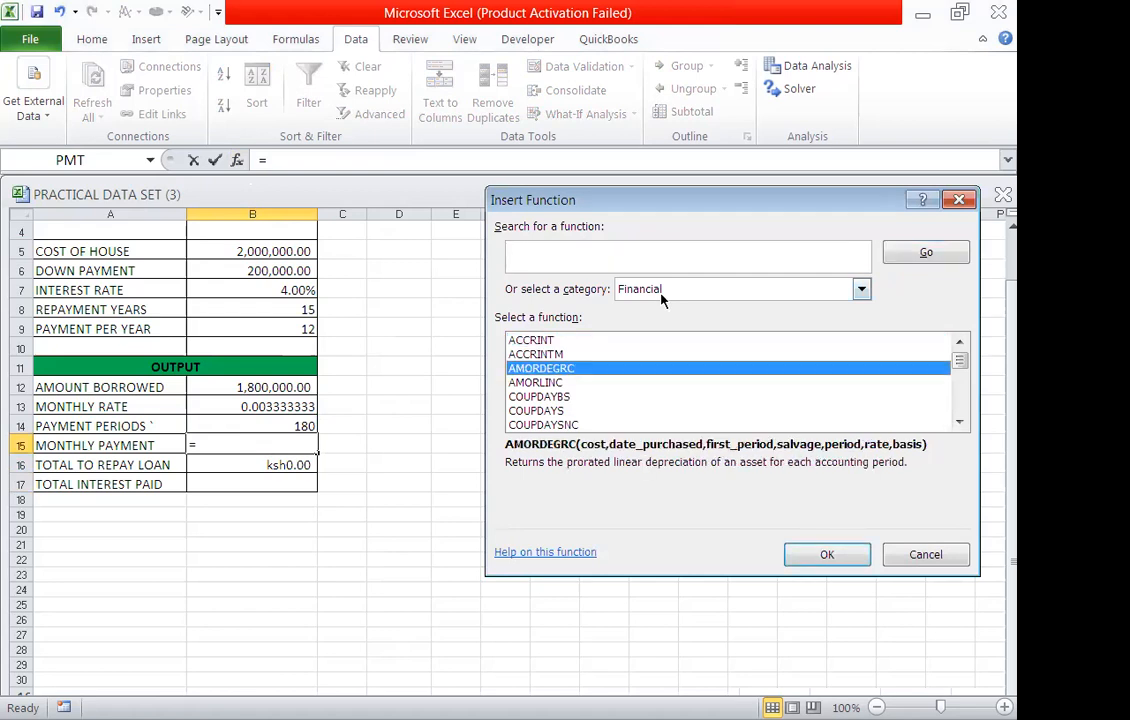
{"action": "key", "text": "p"}
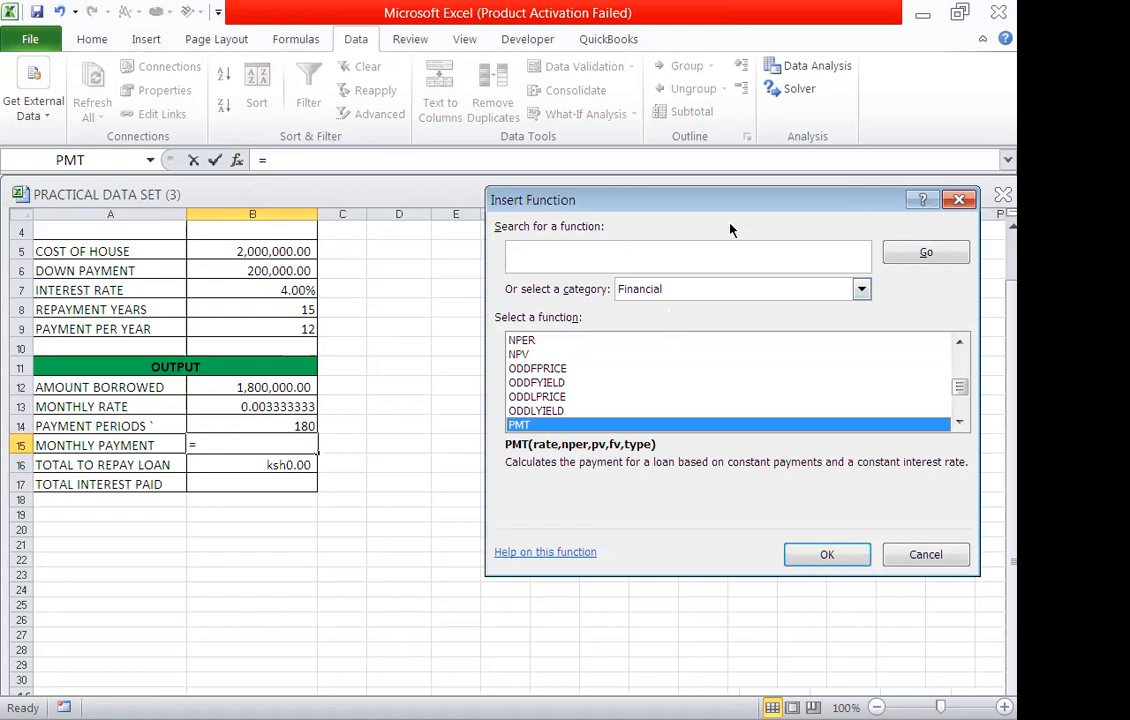
{"action": "left_click_drag", "start_coordinate": [726, 213], "coordinate": [534, 170]}
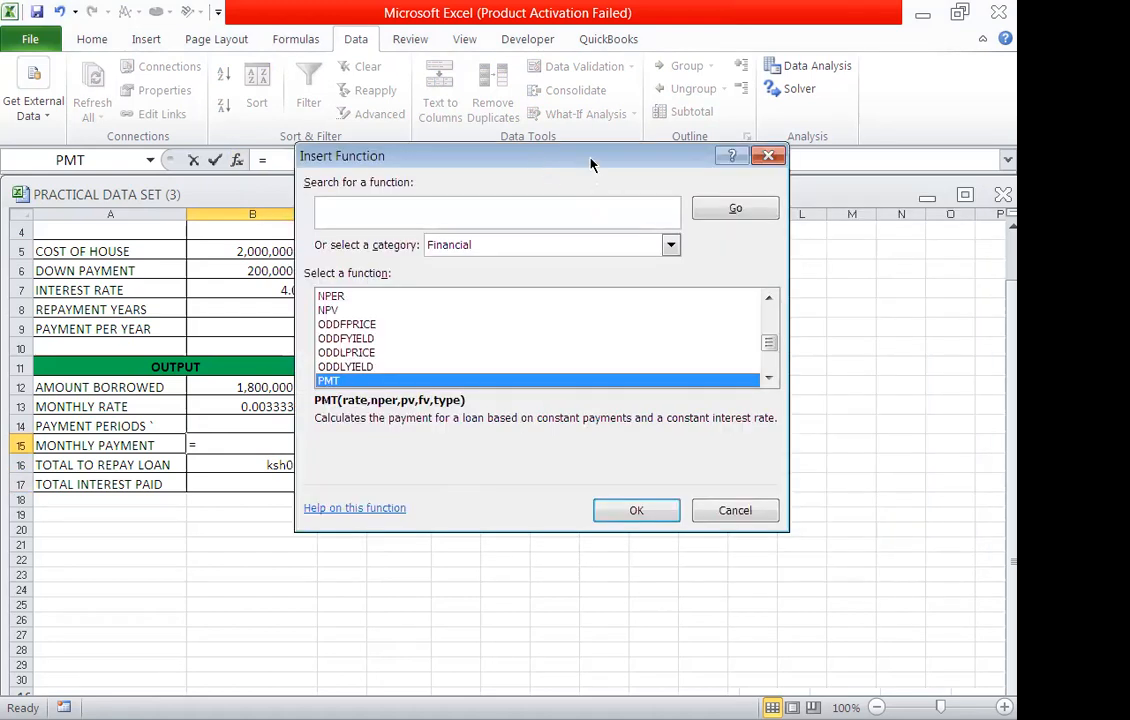
{"action": "left_click_drag", "start_coordinate": [590, 162], "coordinate": [556, 193]}
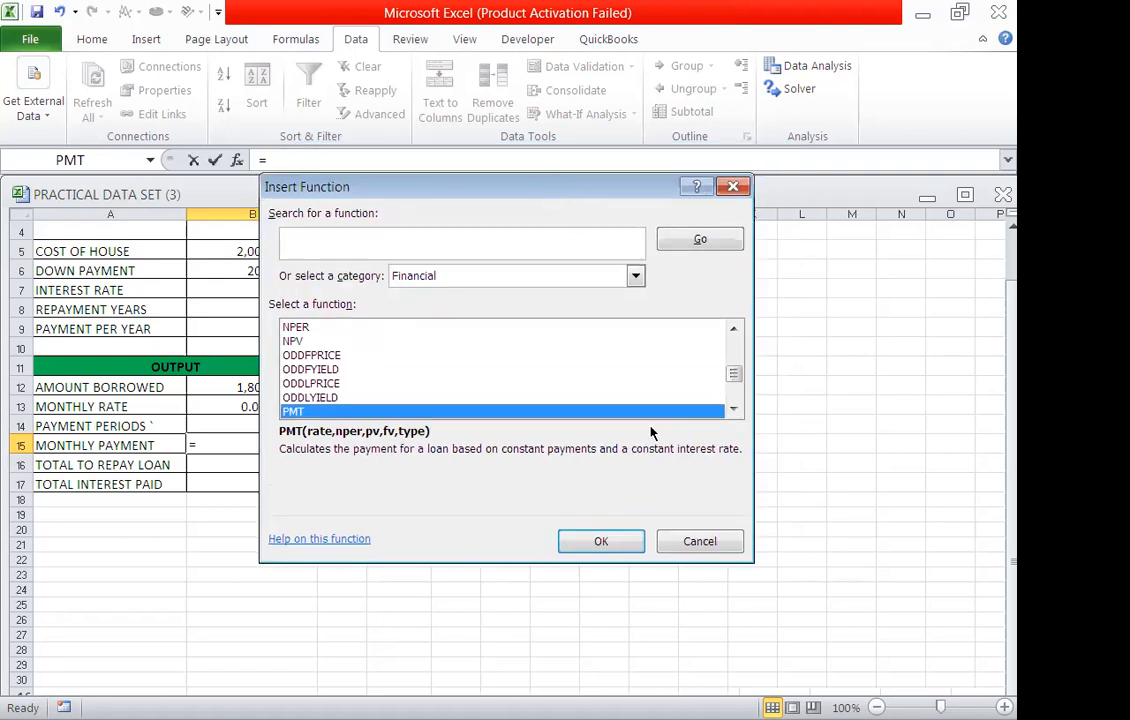
{"action": "left_click_drag", "start_coordinate": [580, 197], "coordinate": [403, 130]}
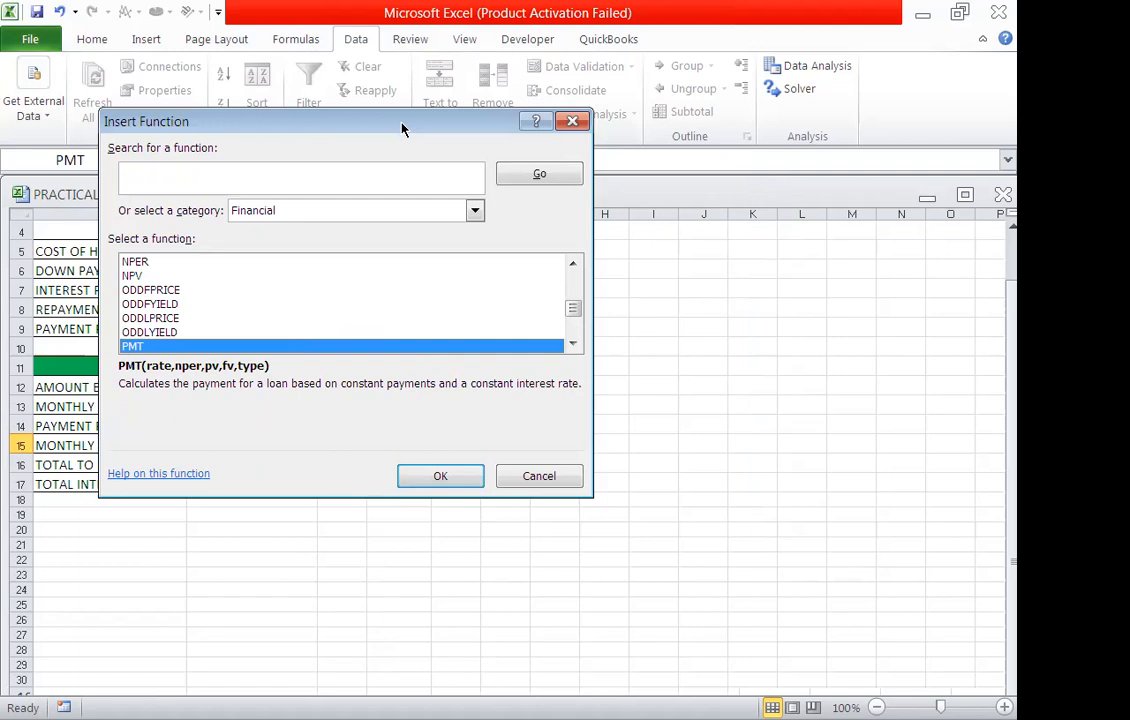
{"action": "left_click", "coordinate": [444, 478]}
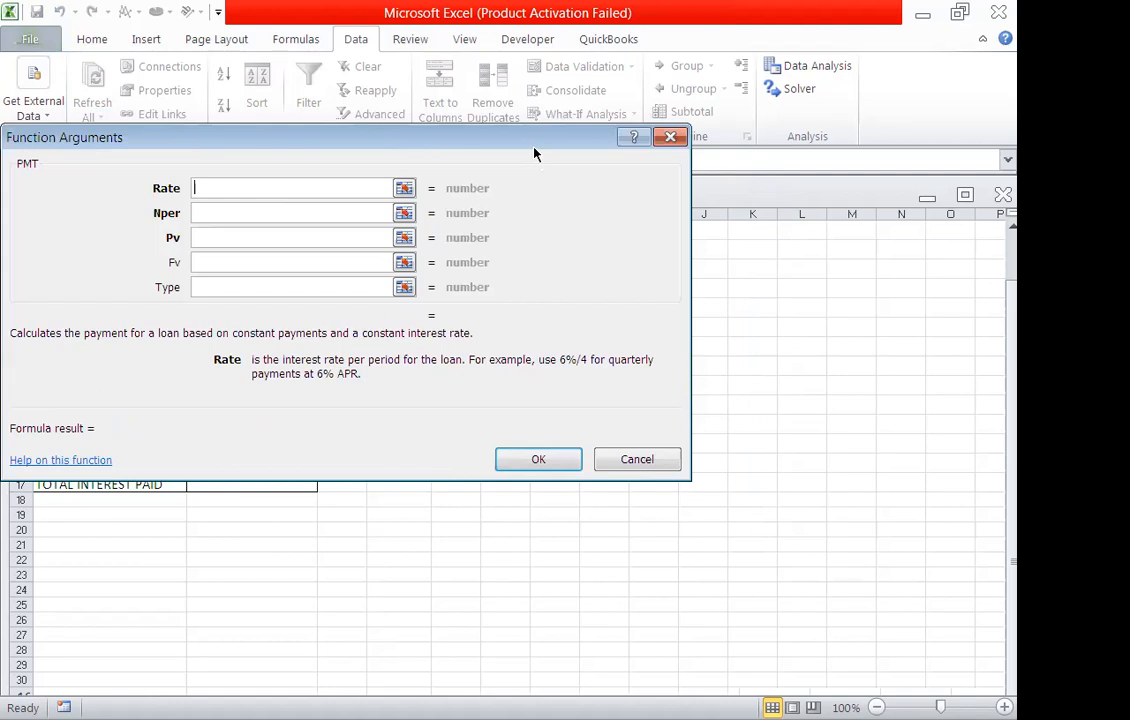
Step: Fill the PMT arguments with Rate B13, Nper B14 and Pv -B12, giving =PMT(B13,B14,-B12) as the monthly payment in B15
{"action": "left_click_drag", "start_coordinate": [535, 153], "coordinate": [685, 191]}
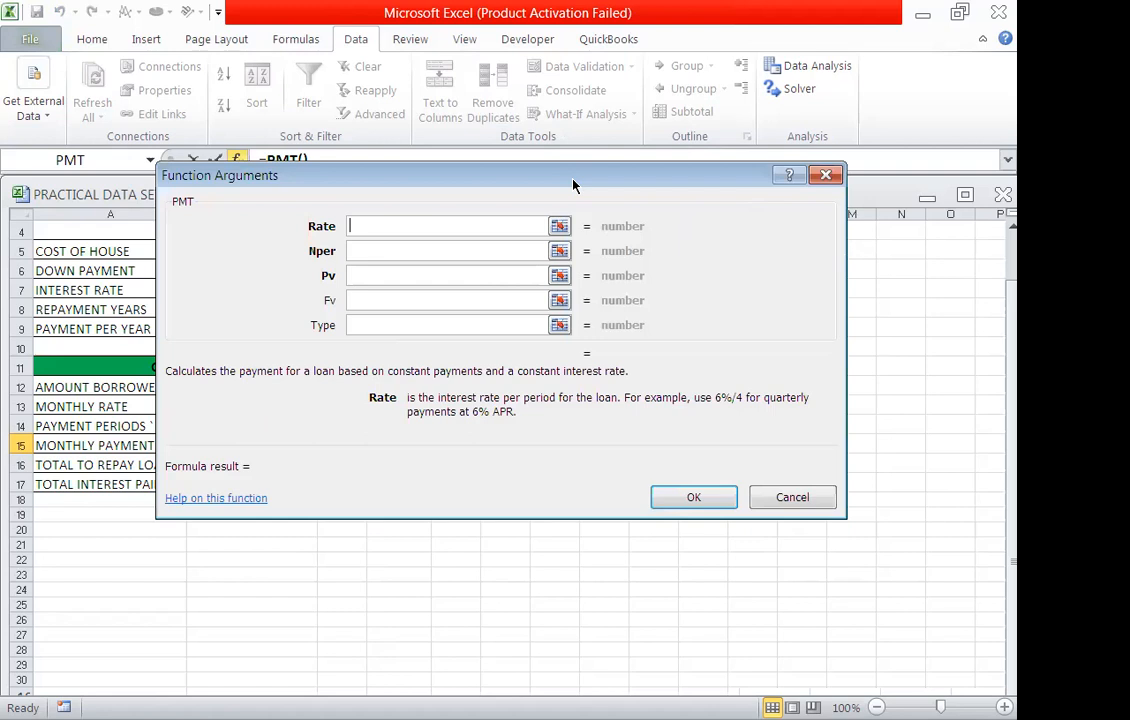
{"action": "left_click_drag", "start_coordinate": [573, 184], "coordinate": [733, 152]}
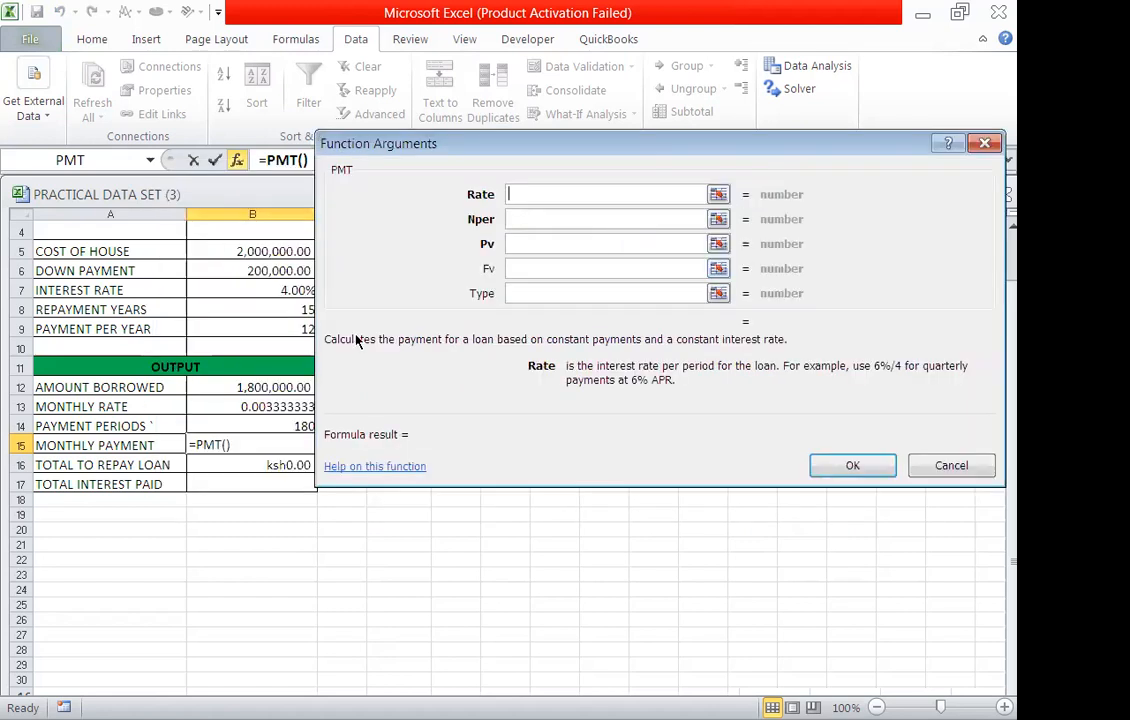
{"action": "left_click", "coordinate": [275, 407]}
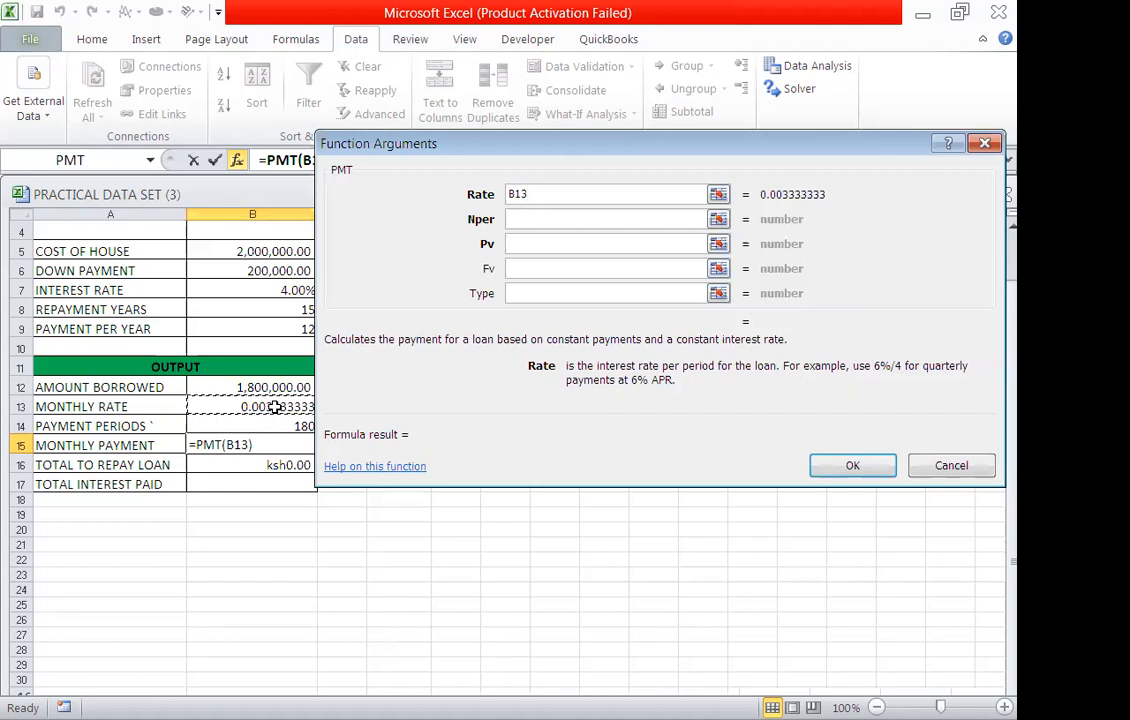
{"action": "left_click", "coordinate": [530, 220]}
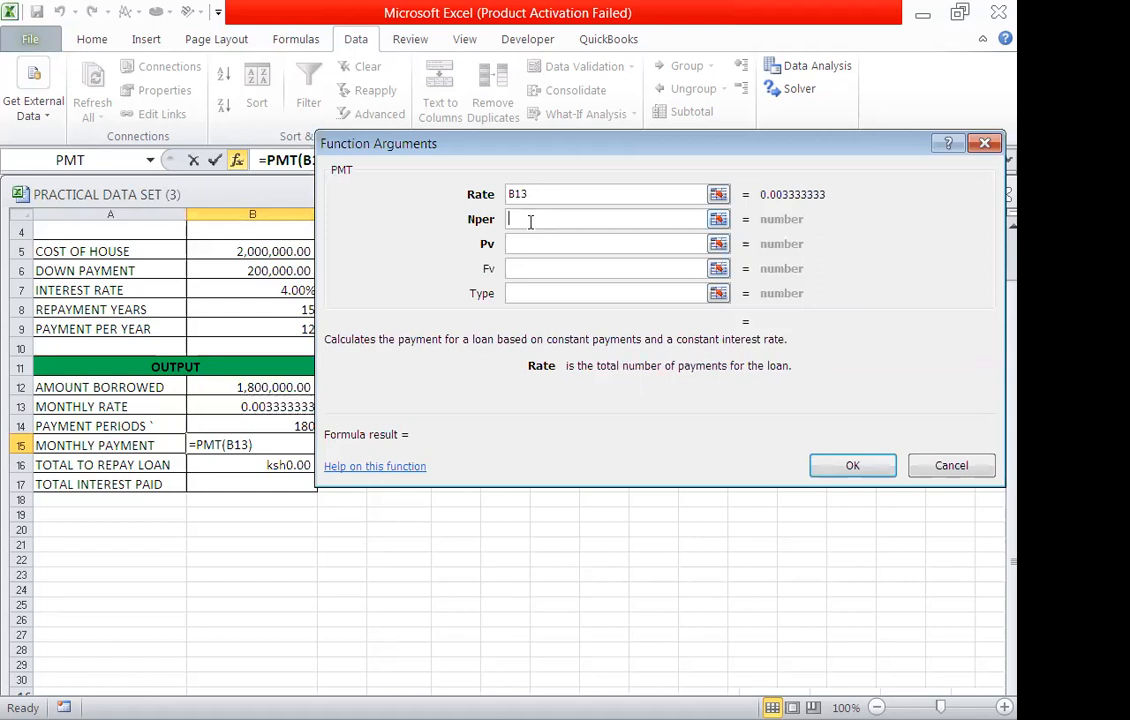
{"action": "left_click", "coordinate": [290, 427]}
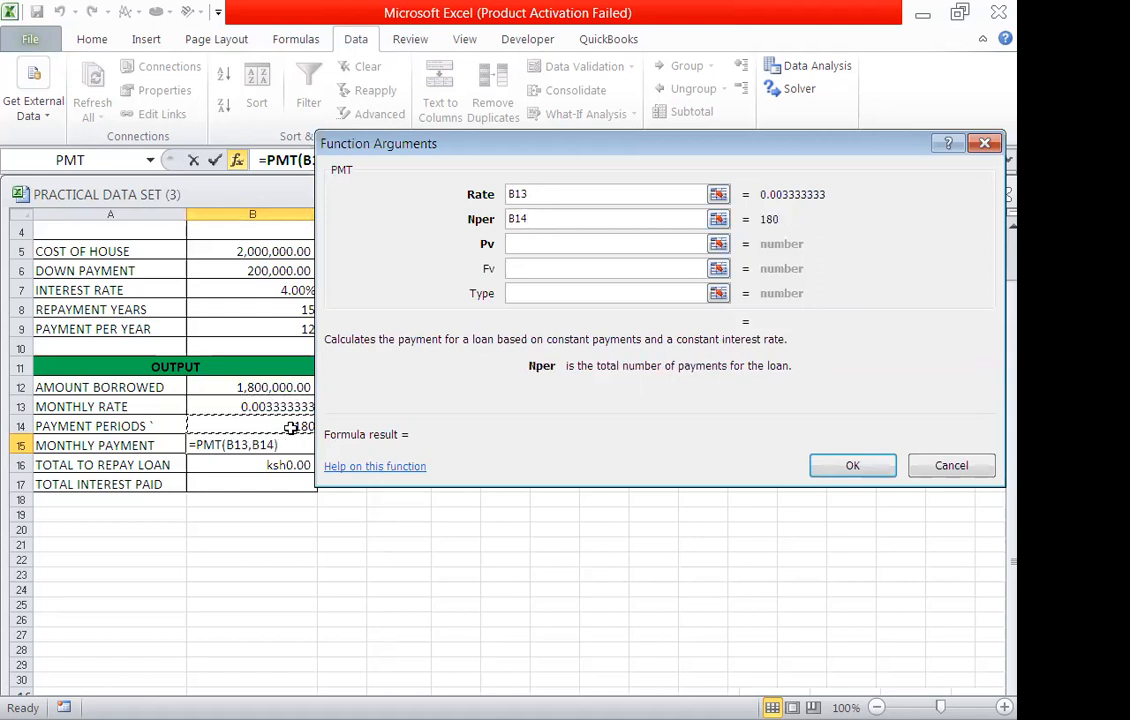
{"action": "left_click", "coordinate": [520, 243]}
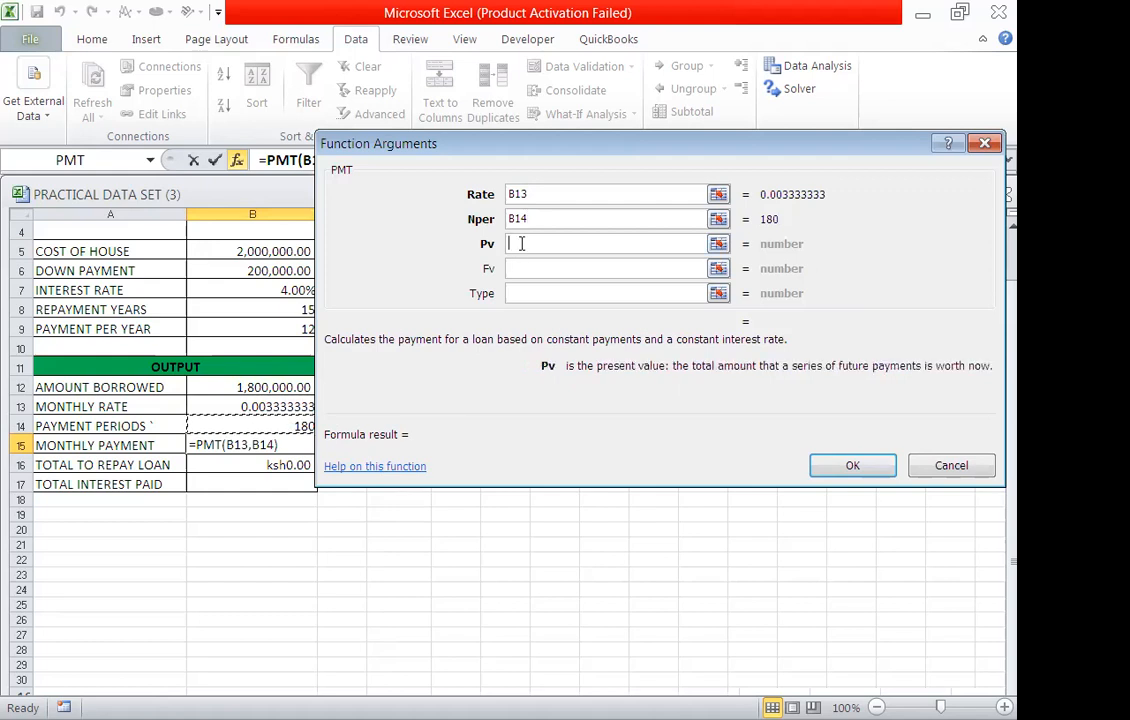
{"action": "type", "text": "-"}
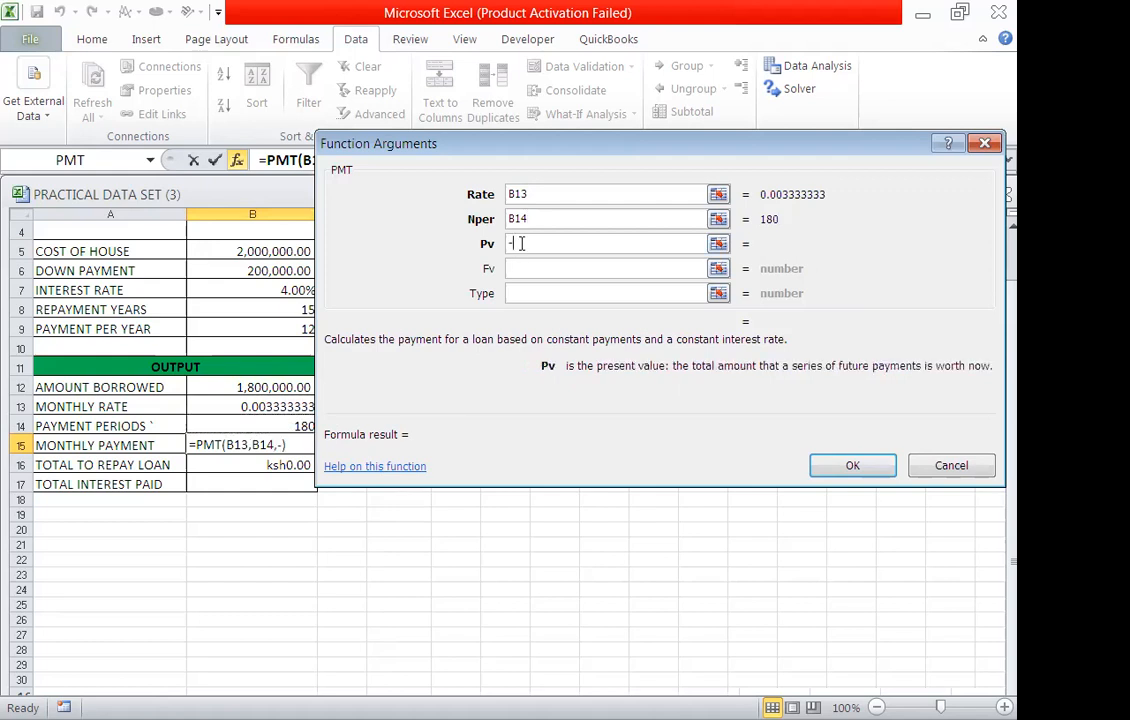
{"action": "left_click", "coordinate": [270, 388]}
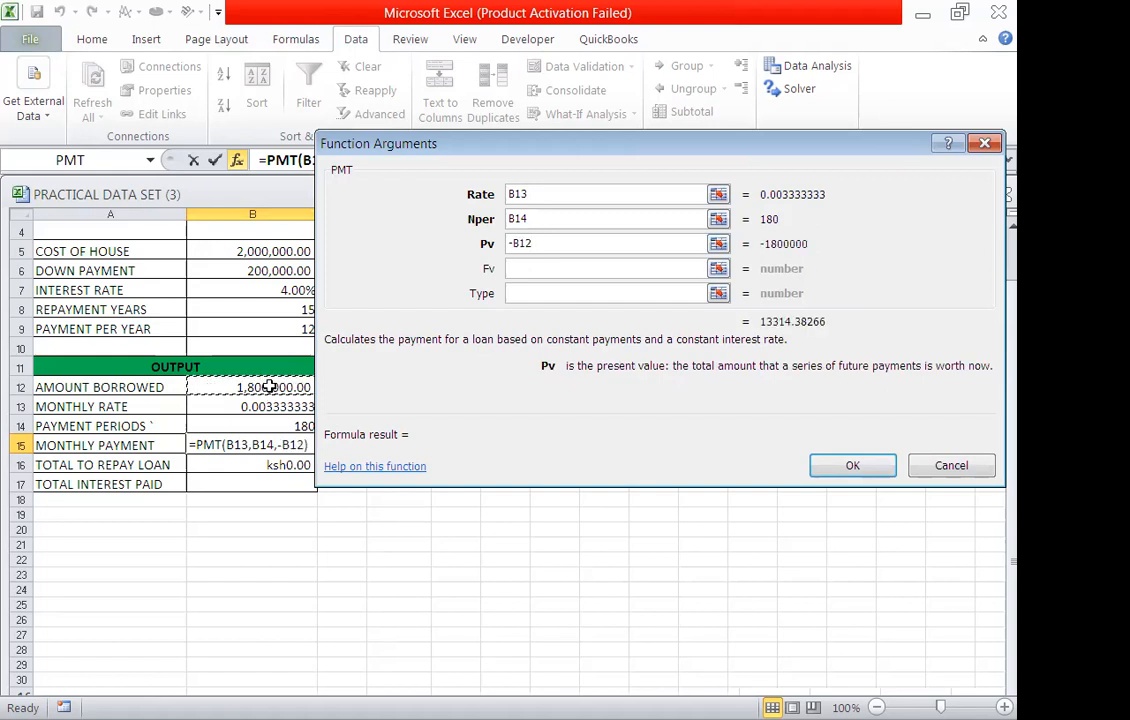
{"action": "left_click", "coordinate": [820, 467]}
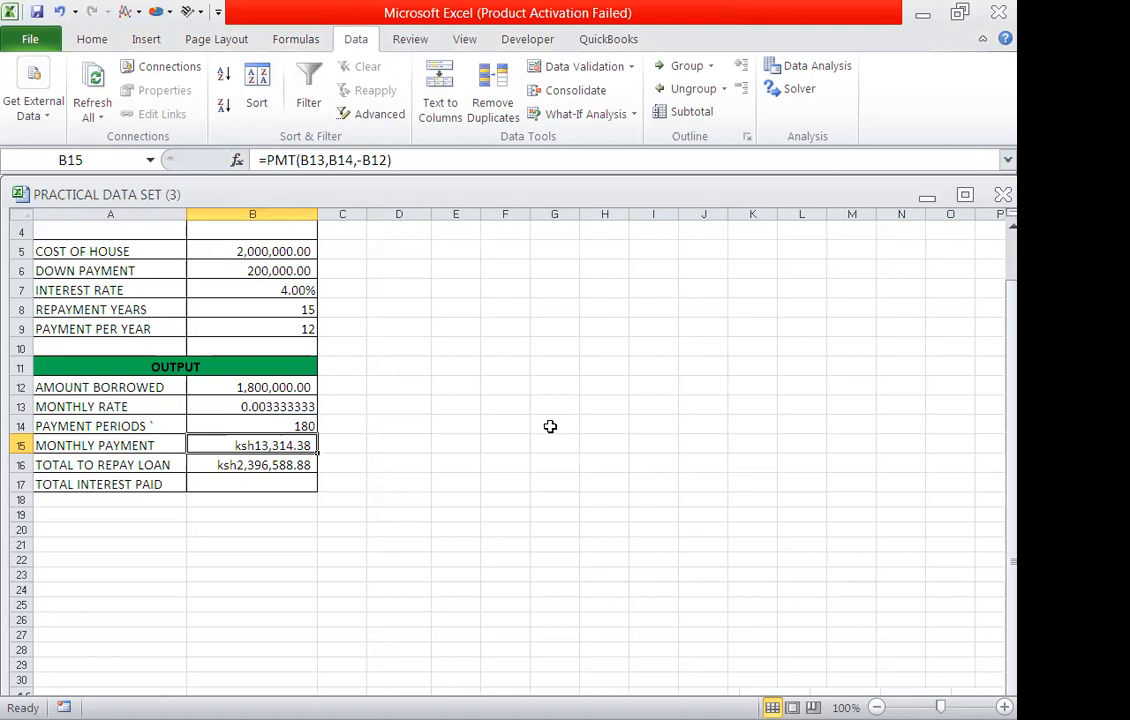
Step: Calculate the total interest paid in B17 as total to repay loan minus amount borrowed with =B16-B12
{"action": "left_click", "coordinate": [278, 478]}
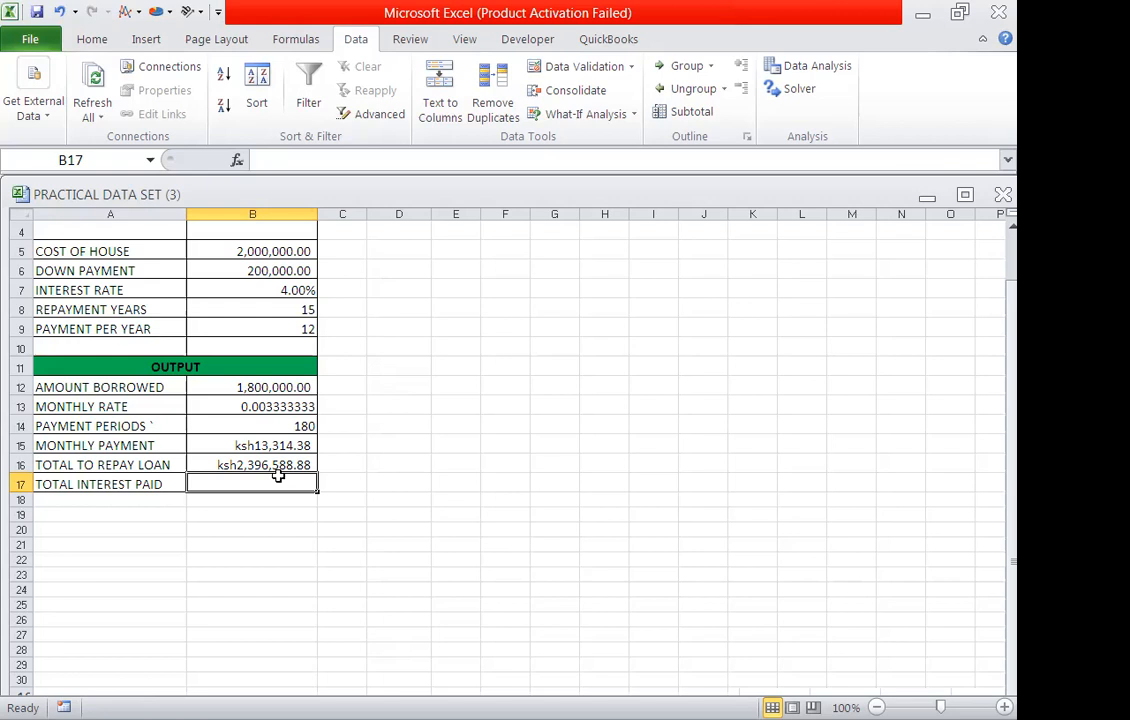
{"action": "type", "text": "="}
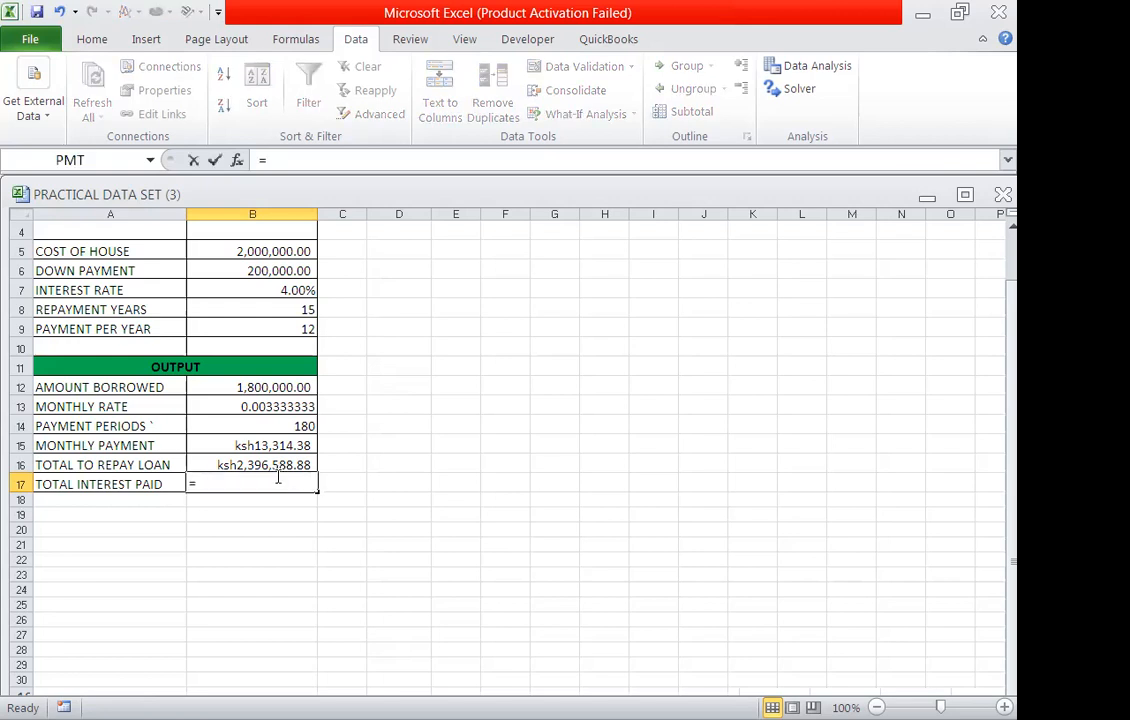
{"action": "left_click", "coordinate": [286, 465]}
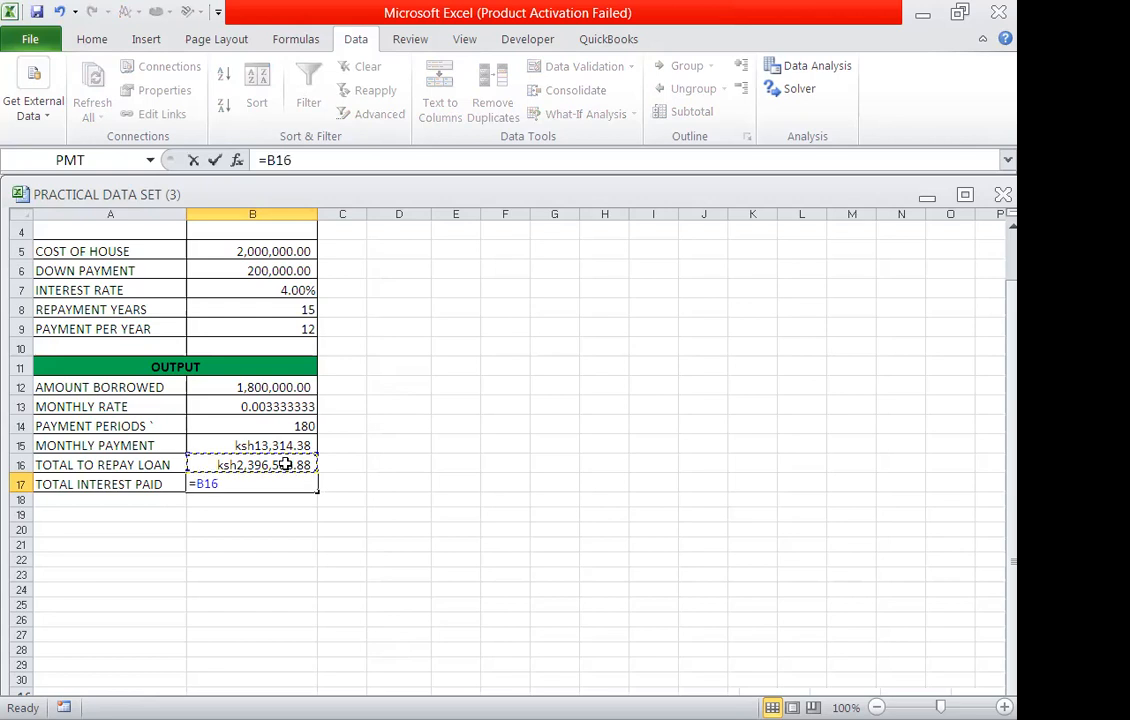
{"action": "type", "text": "-"}
{"action": "left_click", "coordinate": [291, 388]}
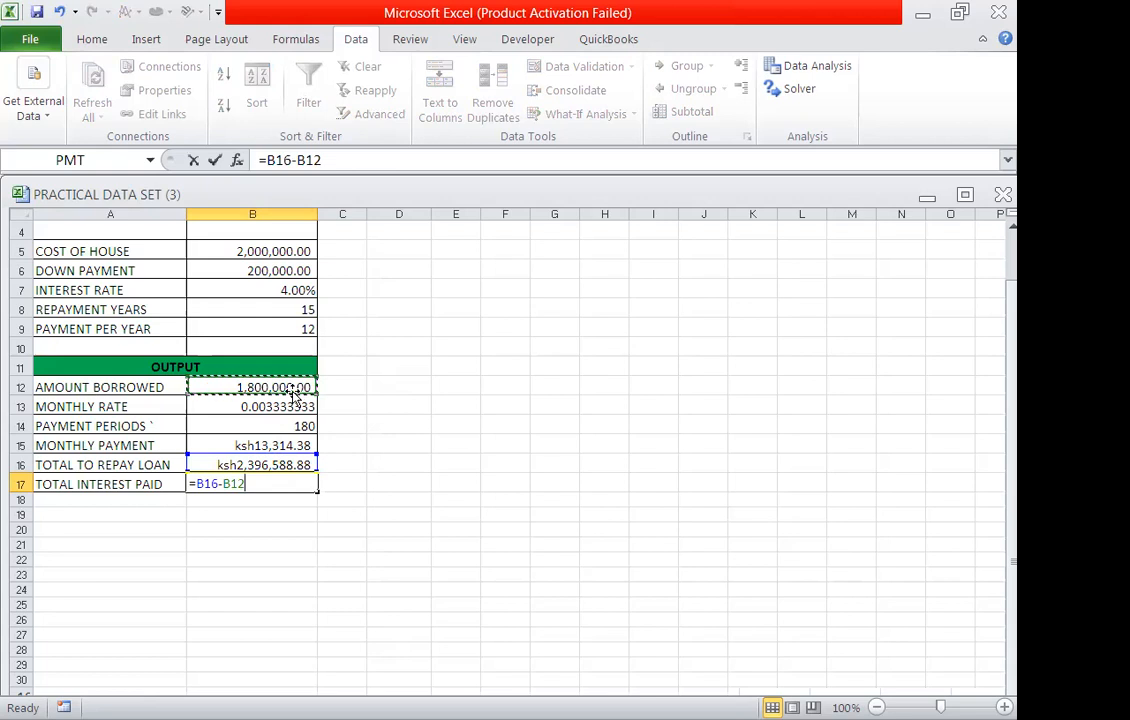
{"action": "key", "text": "Return"}
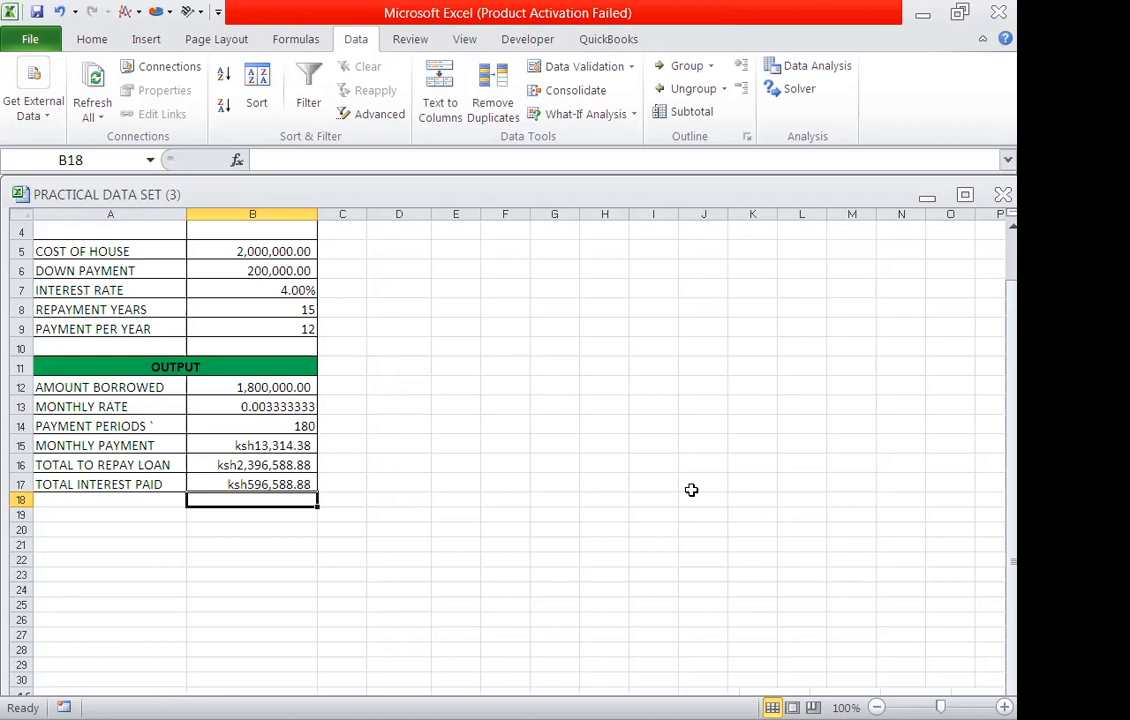
Step: Highlight the whole of column E and the whole of row 4 in turn to illustrate a column and a row
{"action": "left_click", "coordinate": [455, 269]}
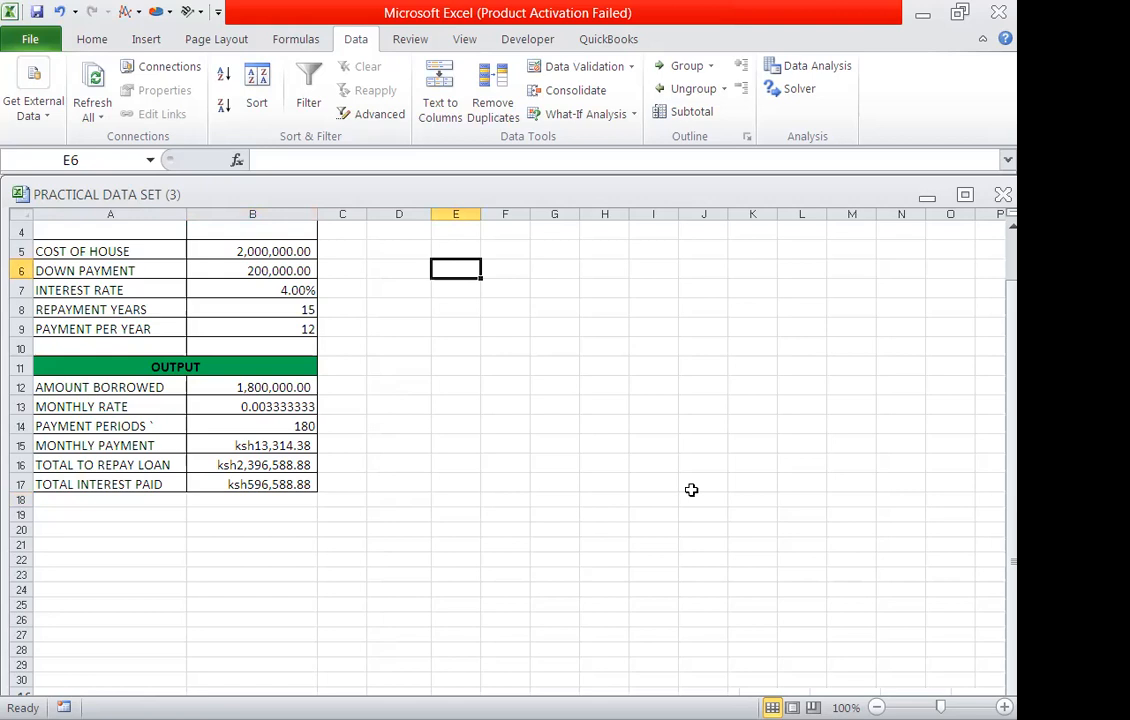
{"action": "left_click", "coordinate": [461, 208]}
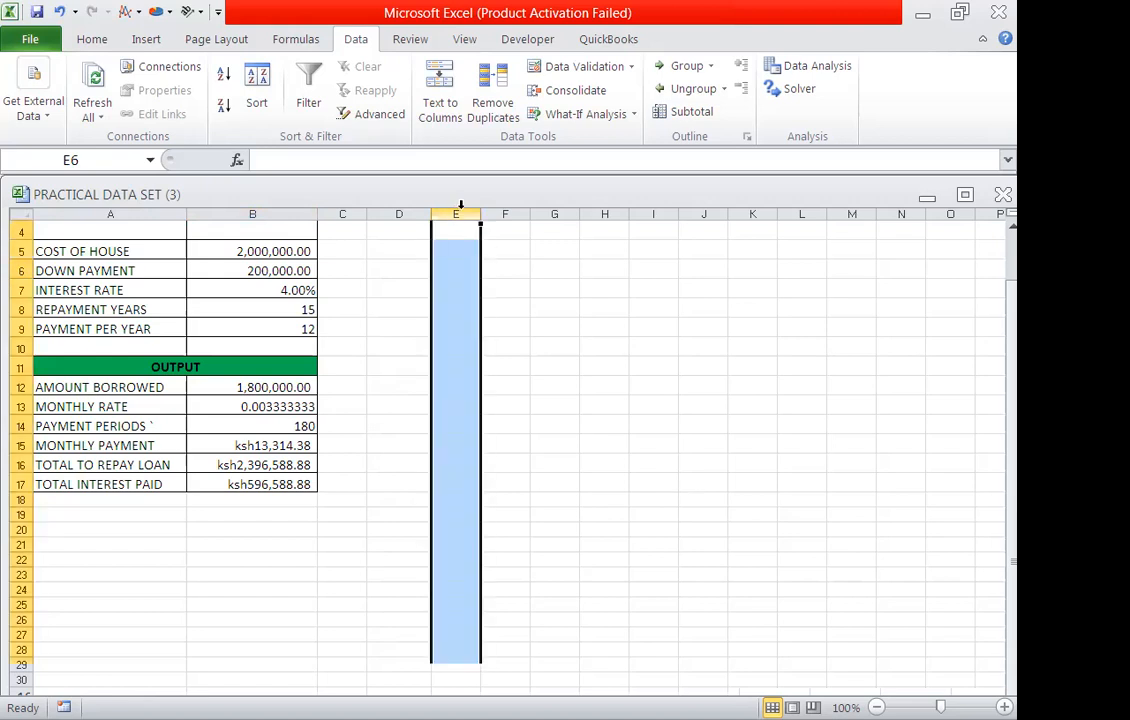
{"action": "left_click", "coordinate": [22, 230]}
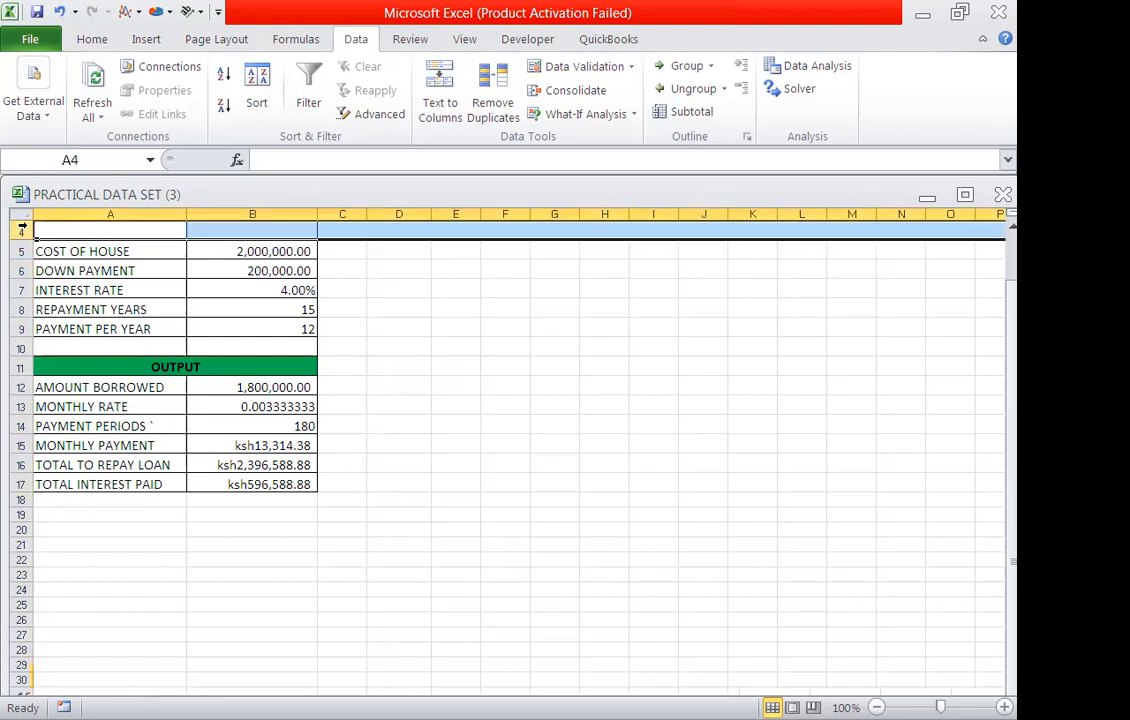
Step: Enter the repayment years 15 in cell D6 and 14 in cell D5
{"action": "left_click", "coordinate": [456, 269]}
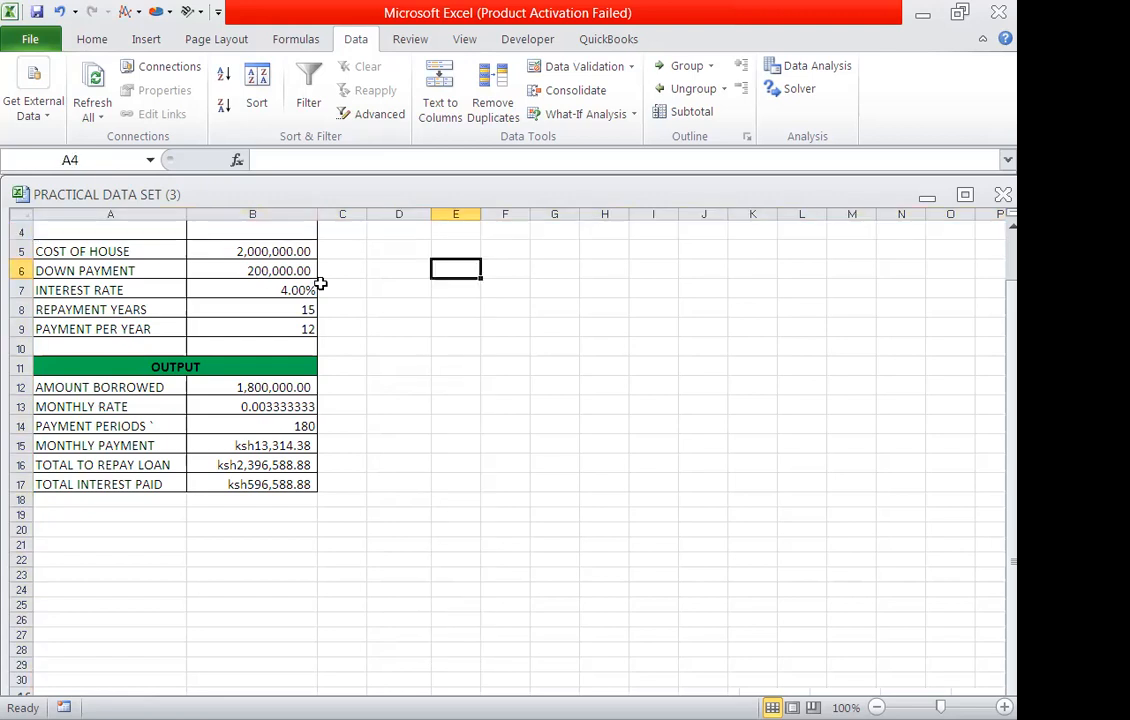
{"action": "key", "text": "Left"}
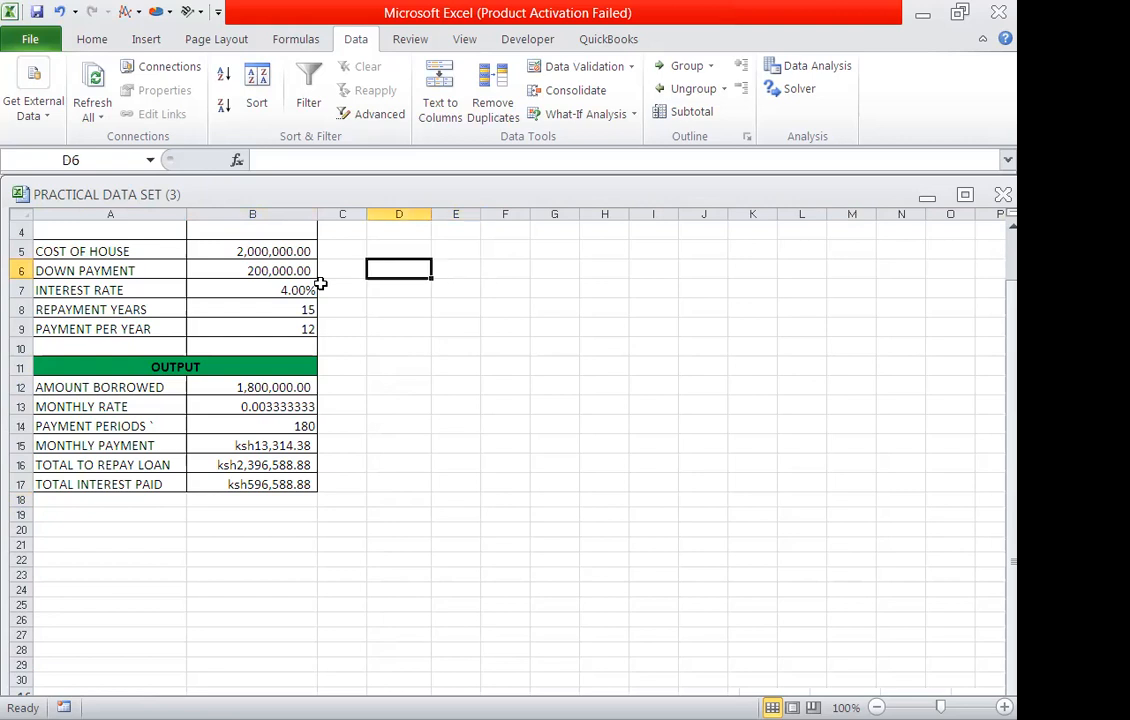
{"action": "type", "text": "15"}
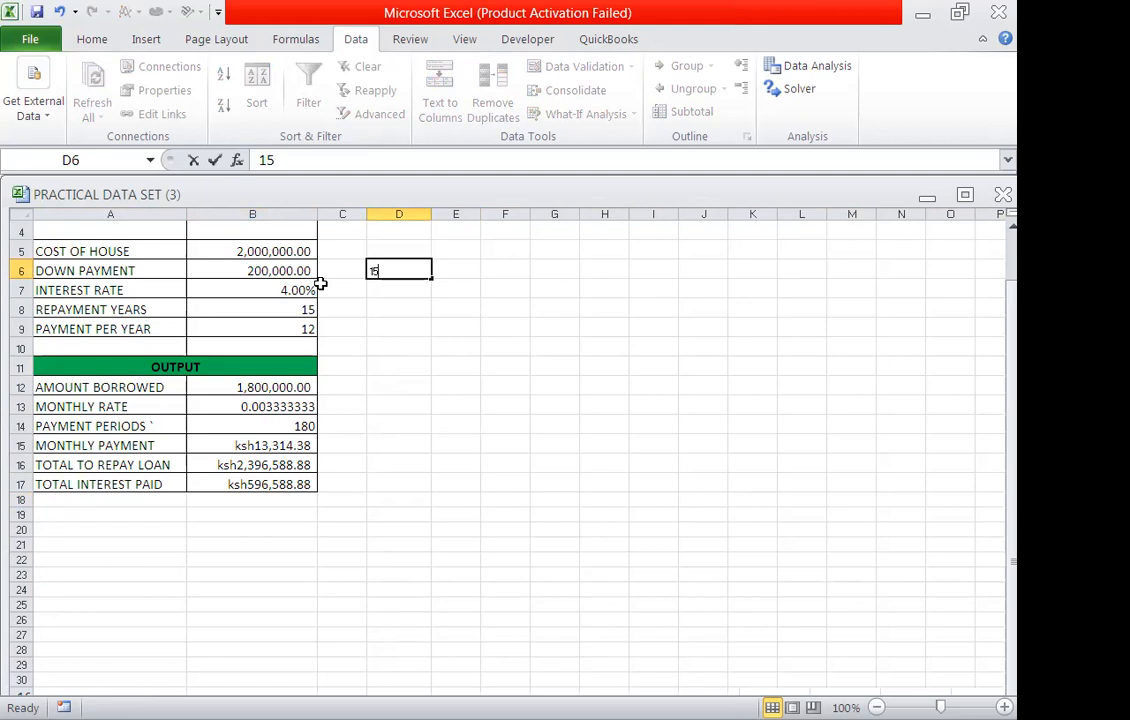
{"action": "left_click", "coordinate": [391, 251]}
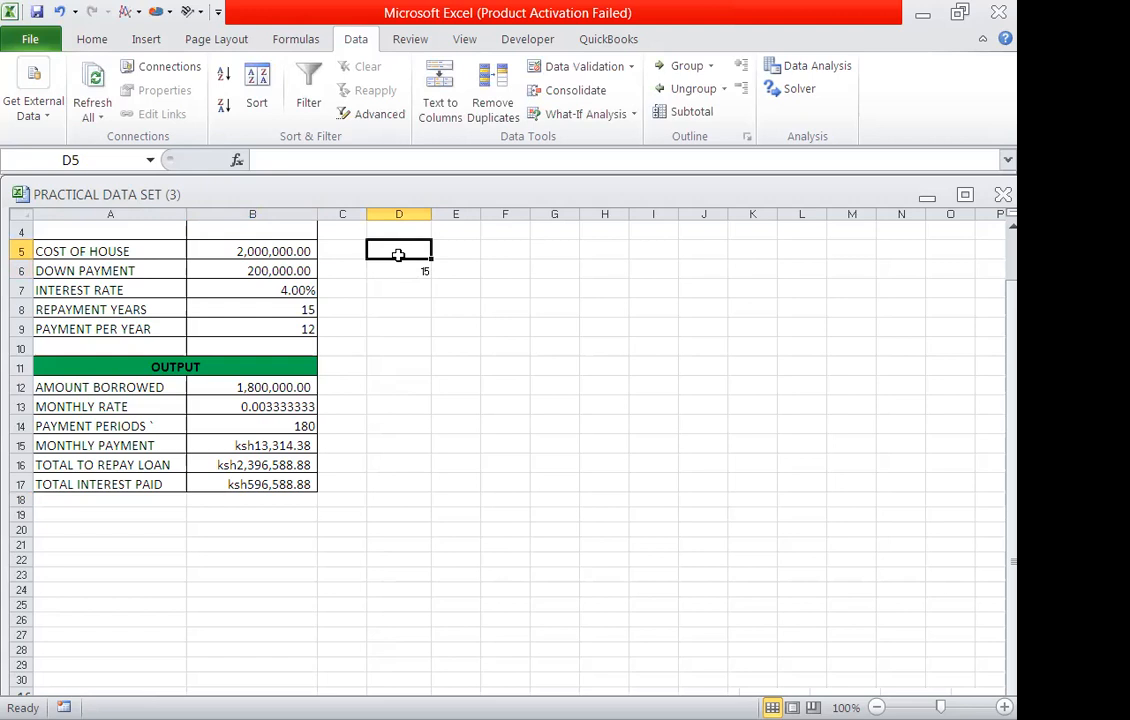
{"action": "type", "text": "14"}
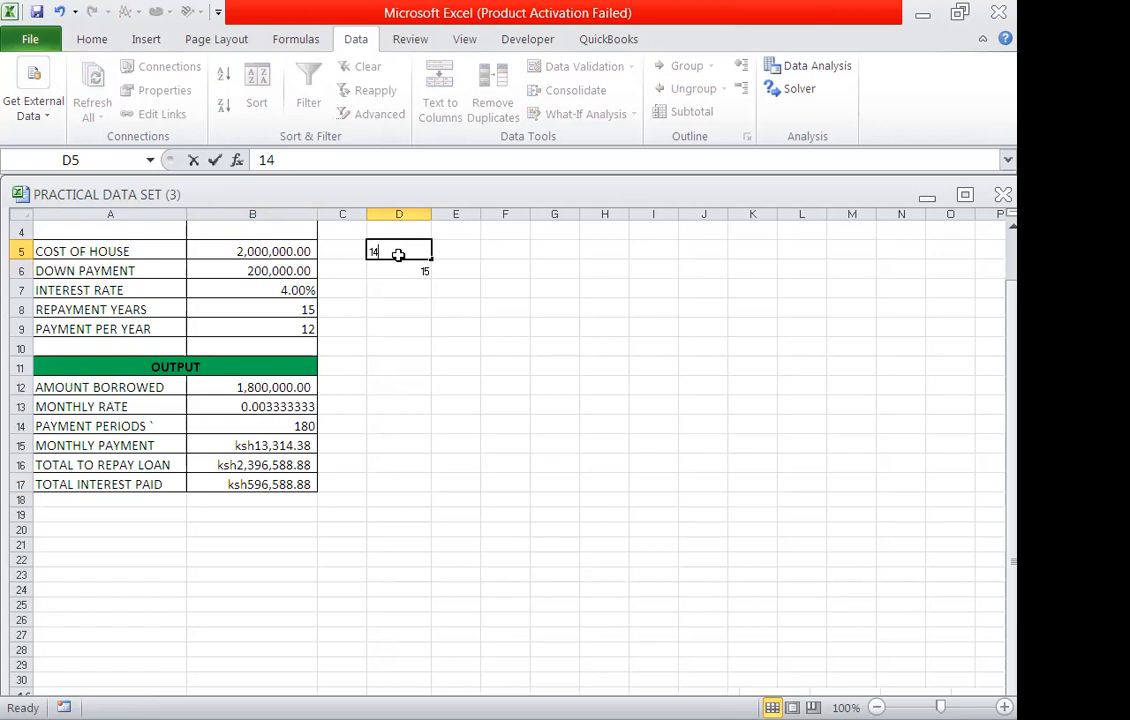
{"action": "key", "text": "Return"}
{"action": "key", "text": "Return"}
{"action": "key", "text": "Return"}
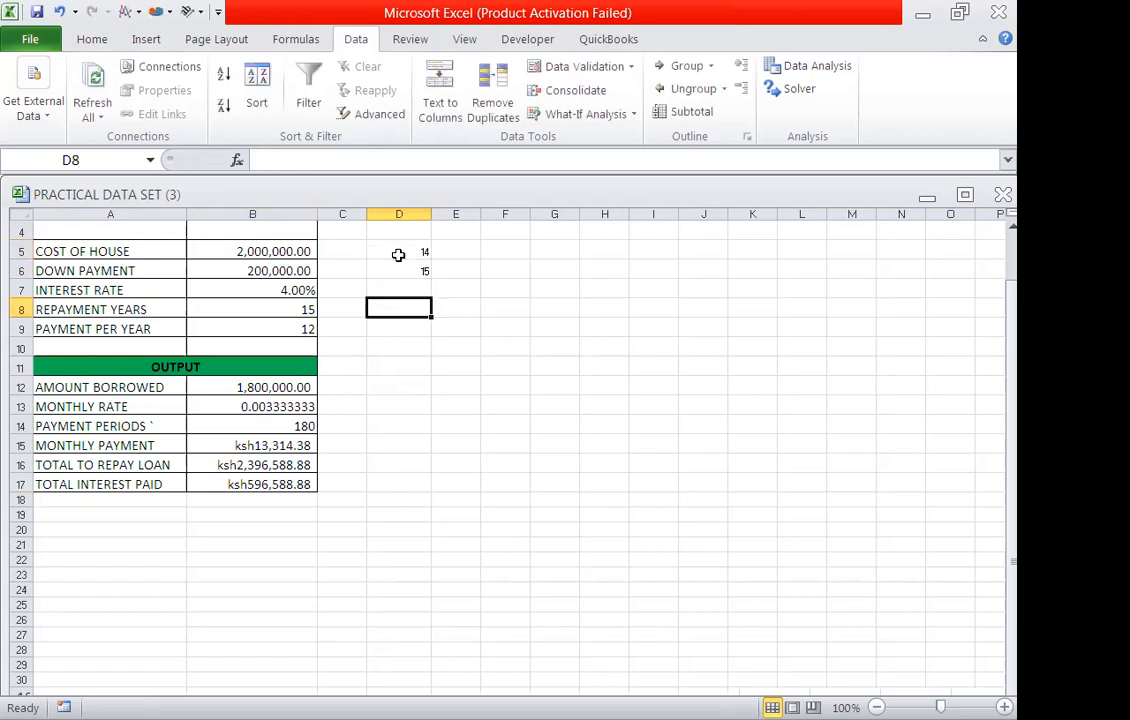
Step: Enter the formula =D6+1 in cell D7 and fill it down through D26
{"action": "key", "text": "Up"}
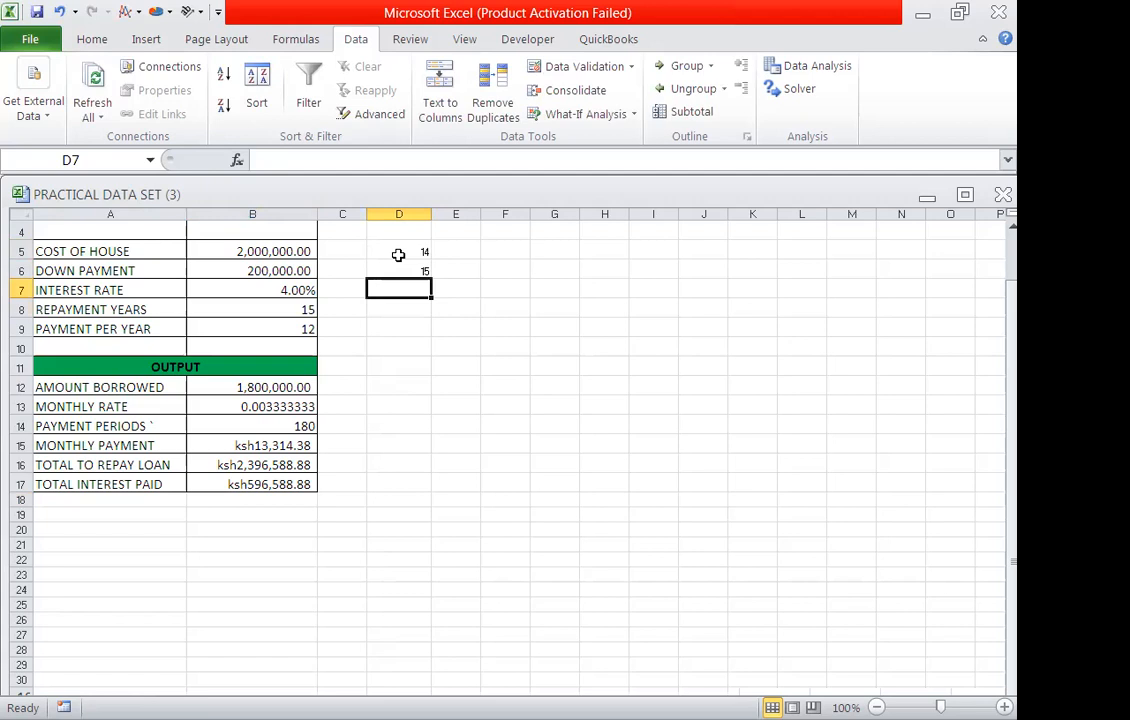
{"action": "type", "text": "="}
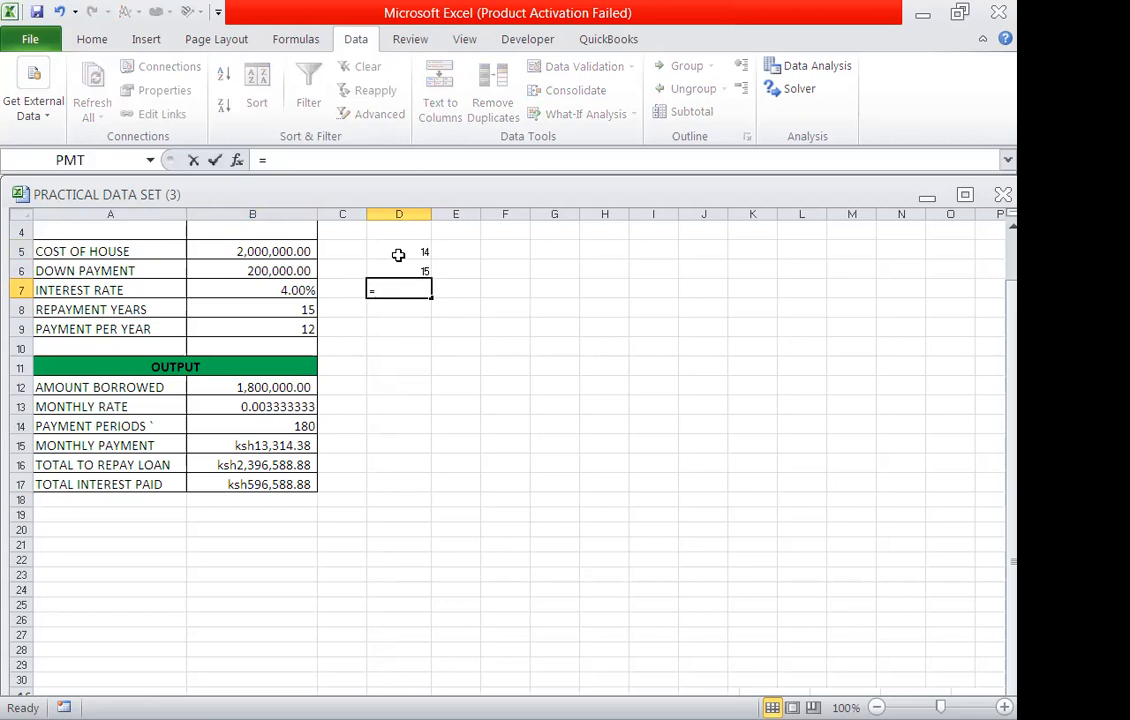
{"action": "key", "text": "Up"}
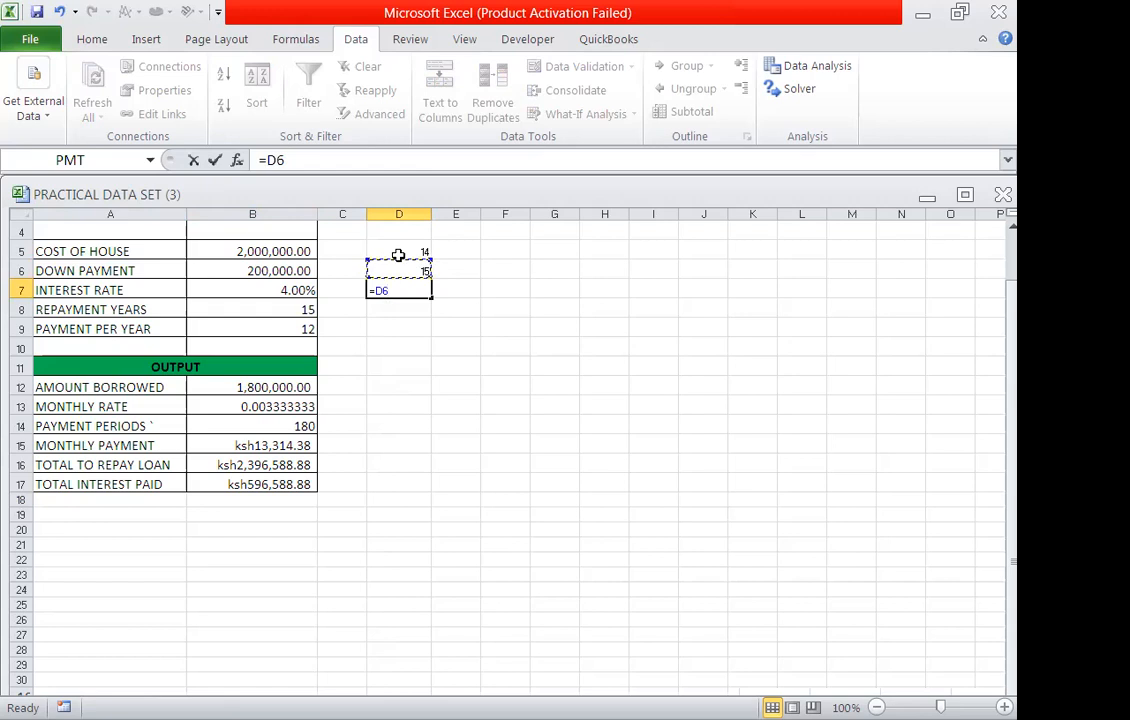
{"action": "type", "text": "+1"}
{"action": "key", "text": "Return"}
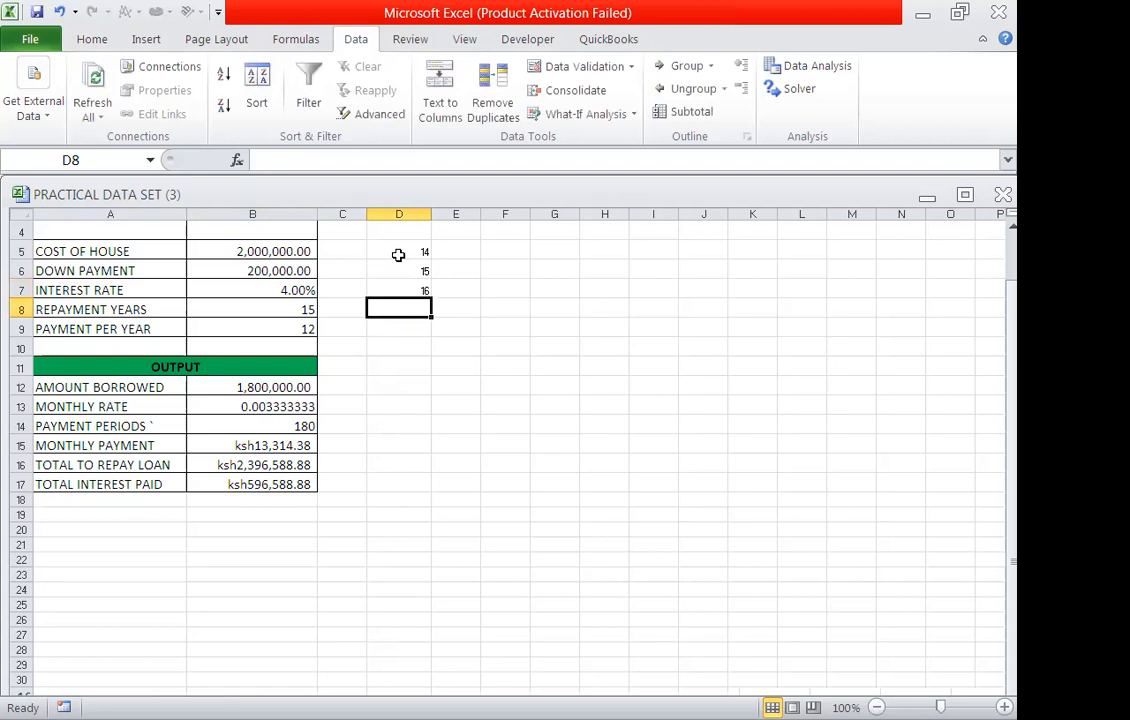
{"action": "key", "text": "Up"}
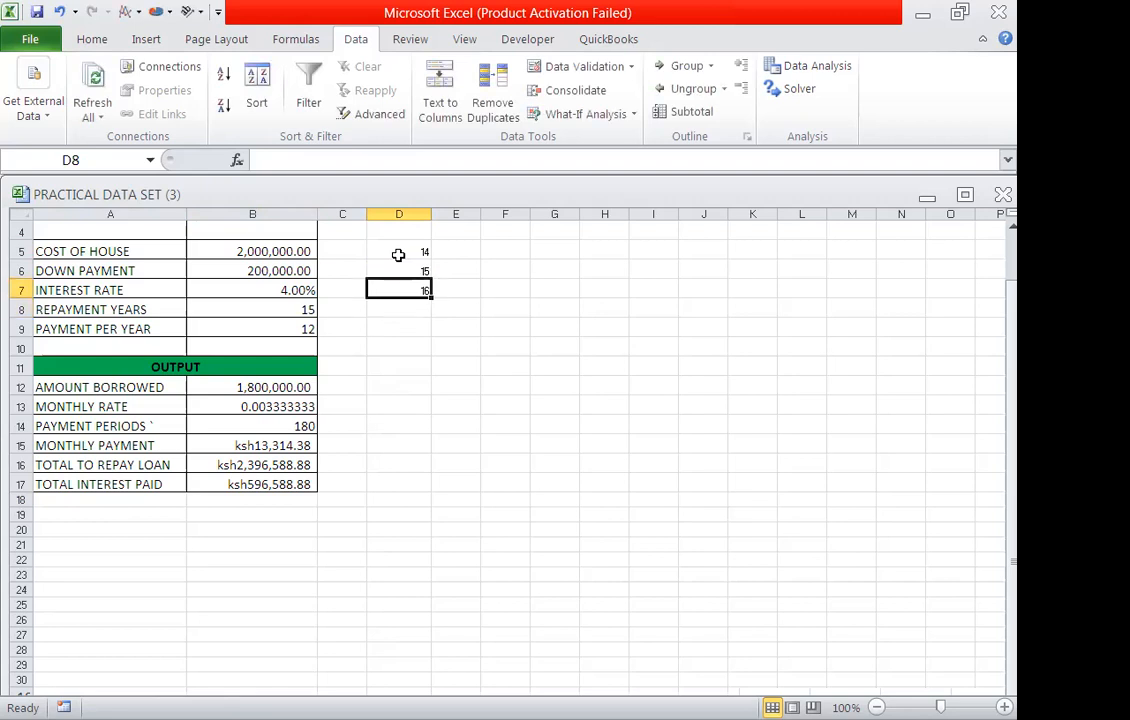
{"action": "left_click_drag", "start_coordinate": [431, 298], "coordinate": [419, 627]}
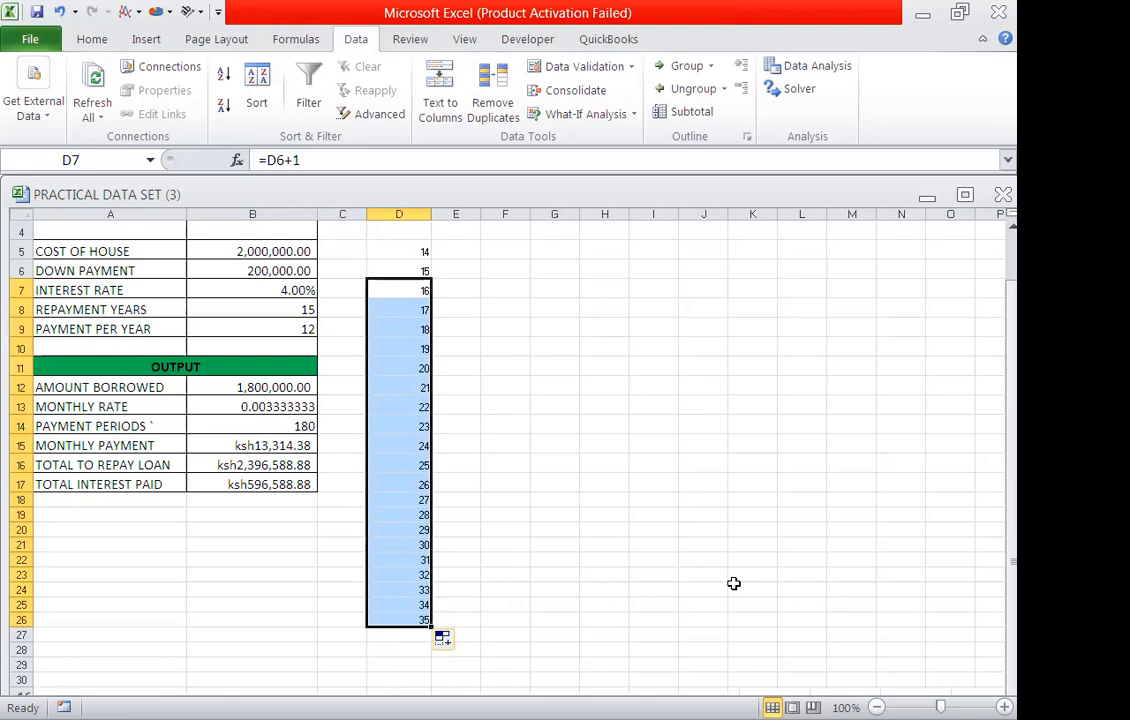
Step: Clear the surplus year values in D22:D26 so the series ends at 30
{"action": "scroll", "coordinate": [772, 614], "scroll_direction": "down", "scroll_amount": 2}
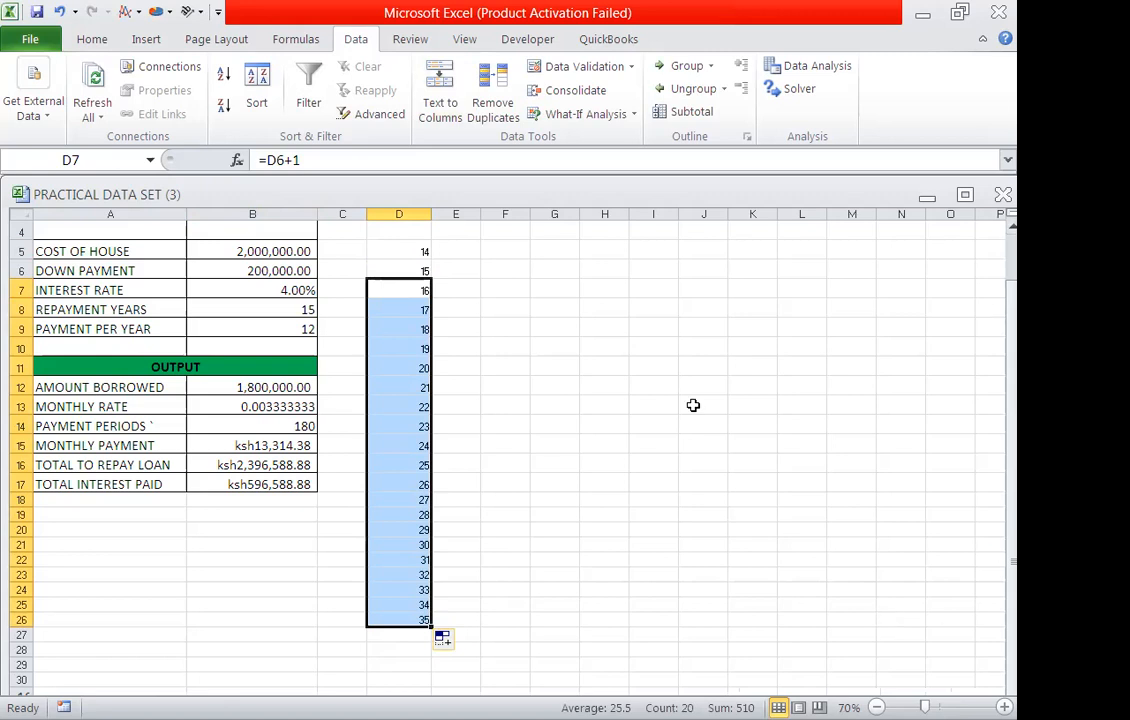
{"action": "scroll", "coordinate": [418, 478], "scroll_direction": "down", "scroll_amount": 2}
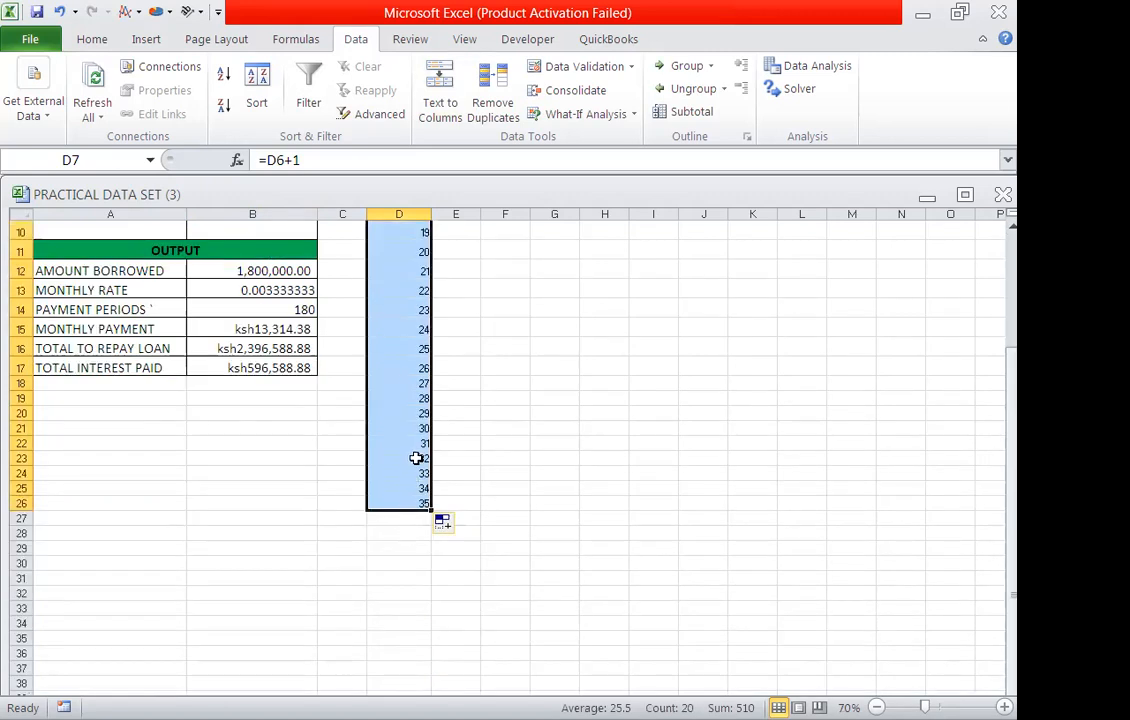
{"action": "left_click_drag", "start_coordinate": [418, 445], "coordinate": [416, 501]}
{"action": "key", "text": "Delete"}
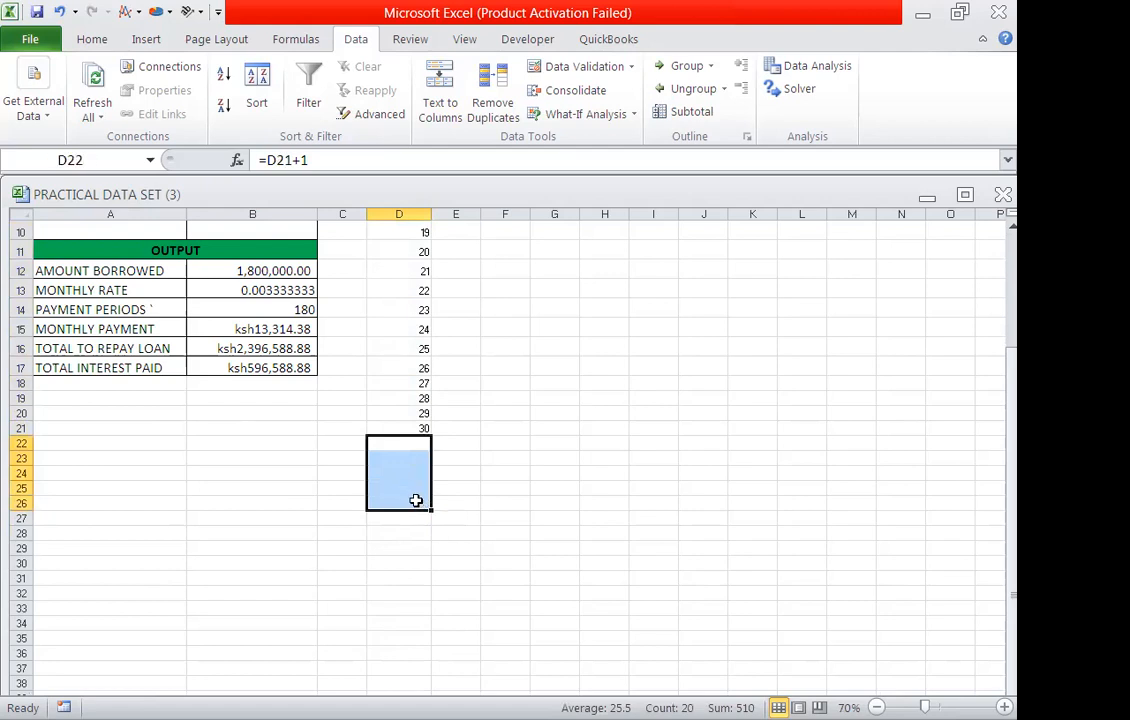
Step: Link cell E4 to the monthly payment with the formula =B15
{"action": "scroll", "coordinate": [416, 498], "scroll_direction": "up", "scroll_amount": 2}
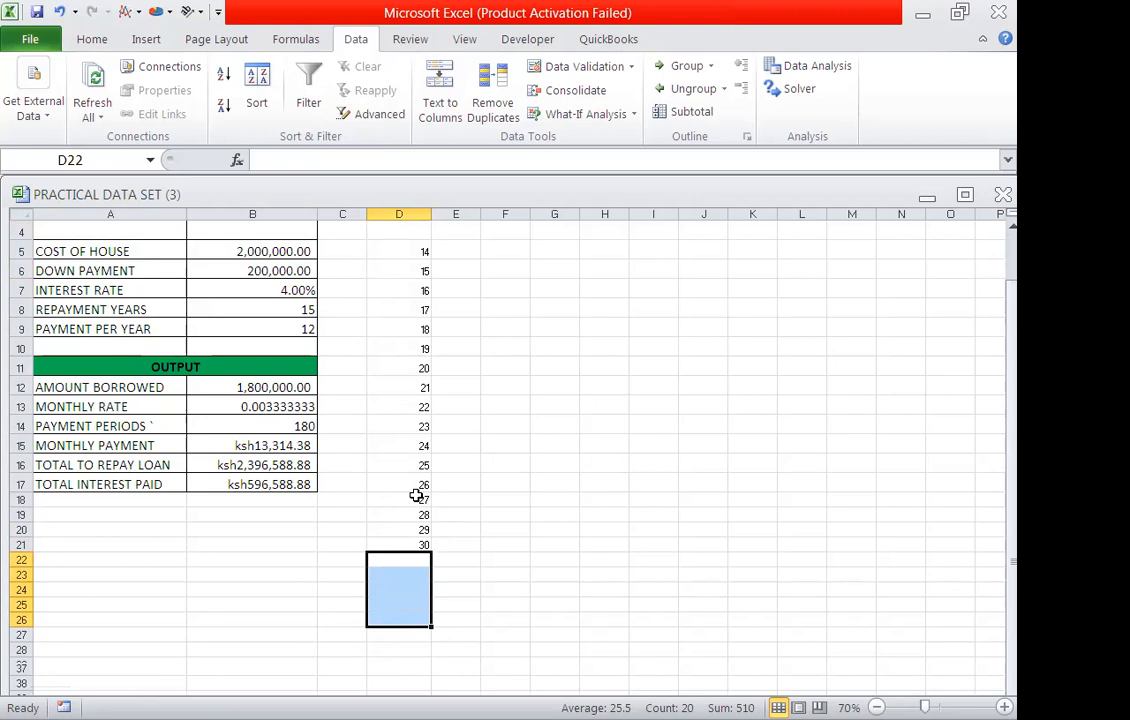
{"action": "left_click", "coordinate": [474, 231]}
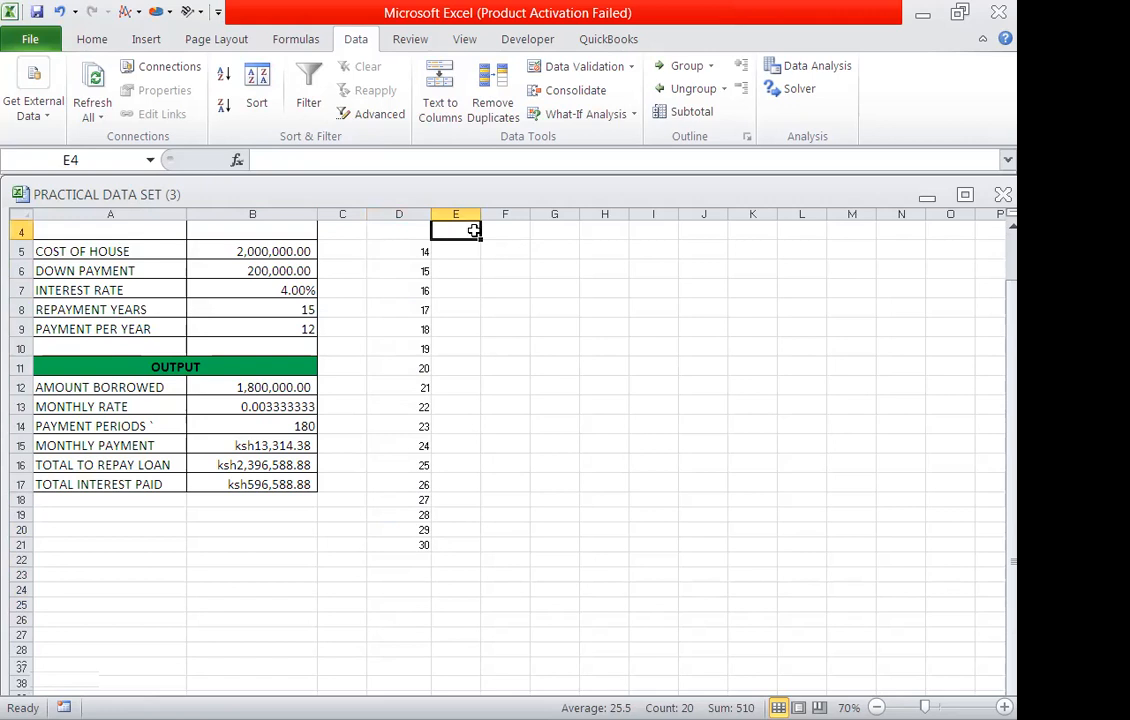
{"action": "type", "text": "="}
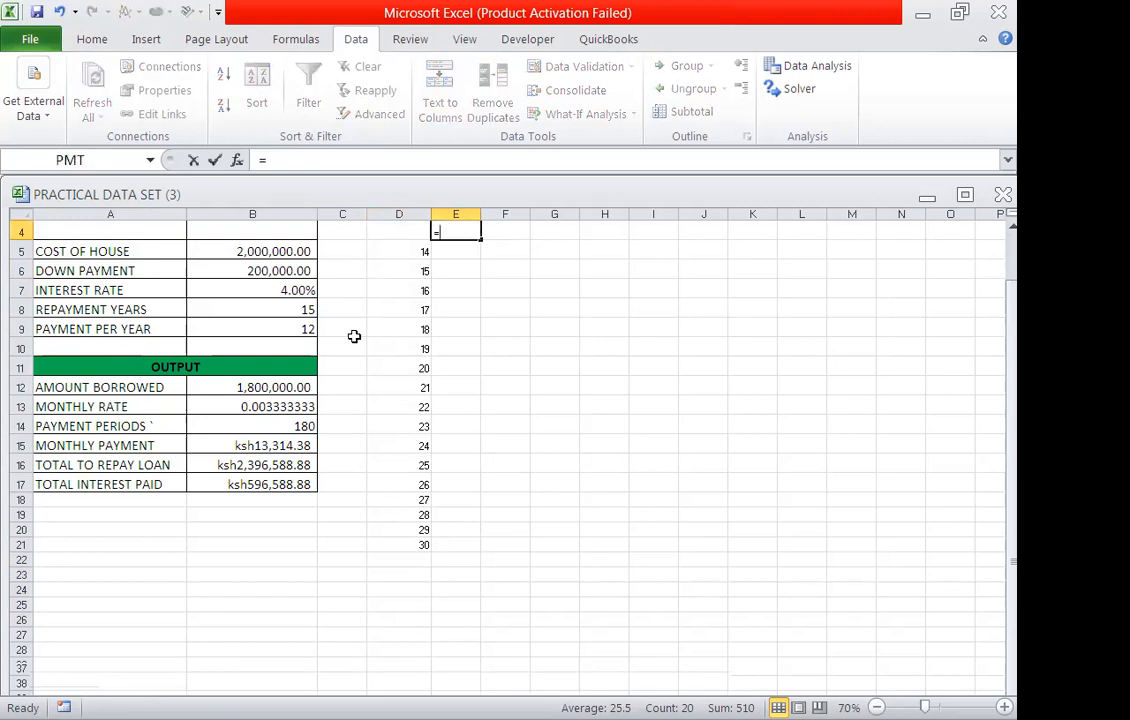
{"action": "left_click", "coordinate": [284, 443]}
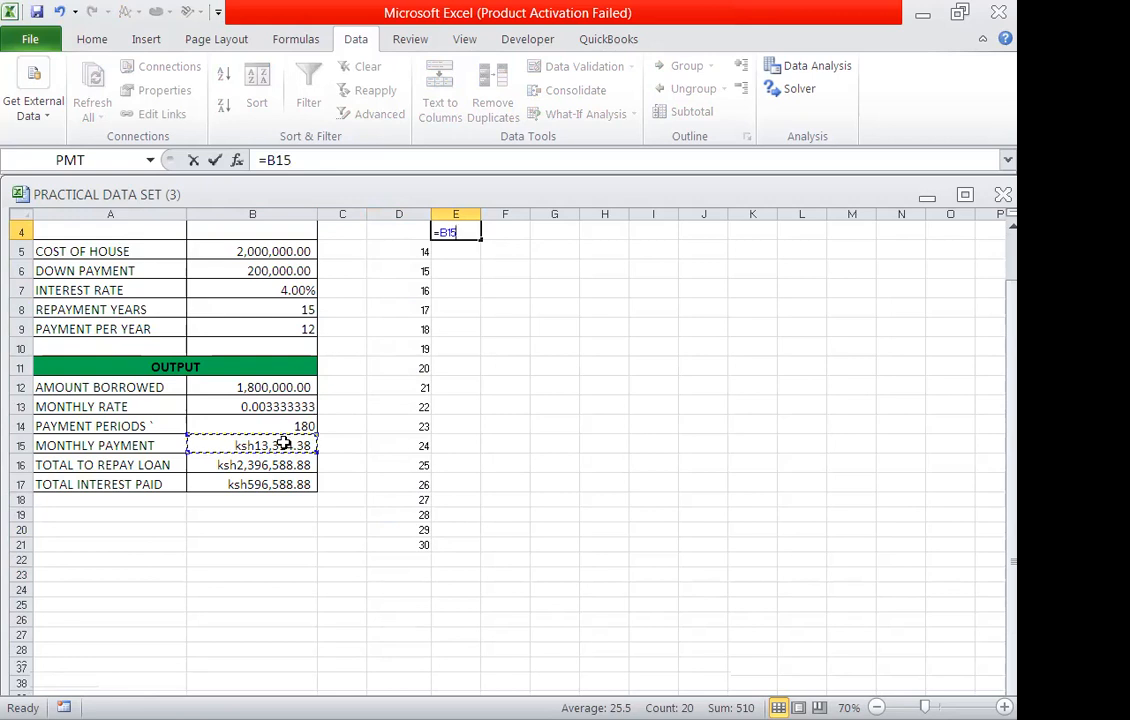
{"action": "key", "text": "Return"}
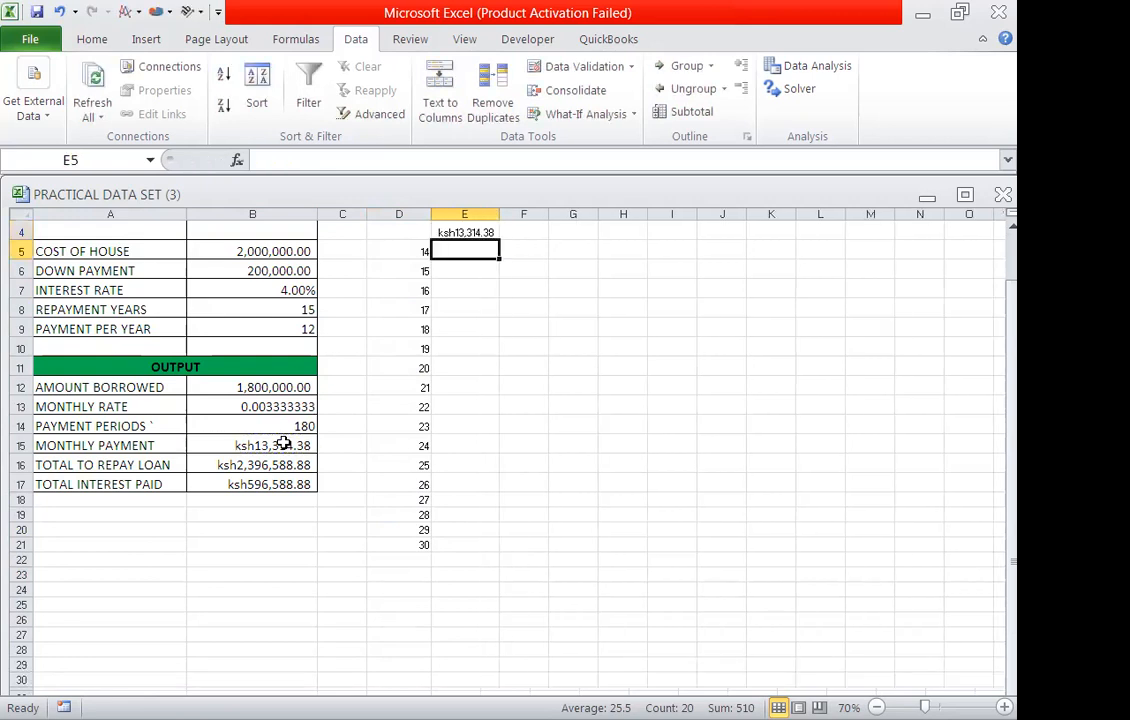
Step: Link cell F4 to the total to repay the loan with the formula =B16
{"action": "left_click", "coordinate": [523, 233]}
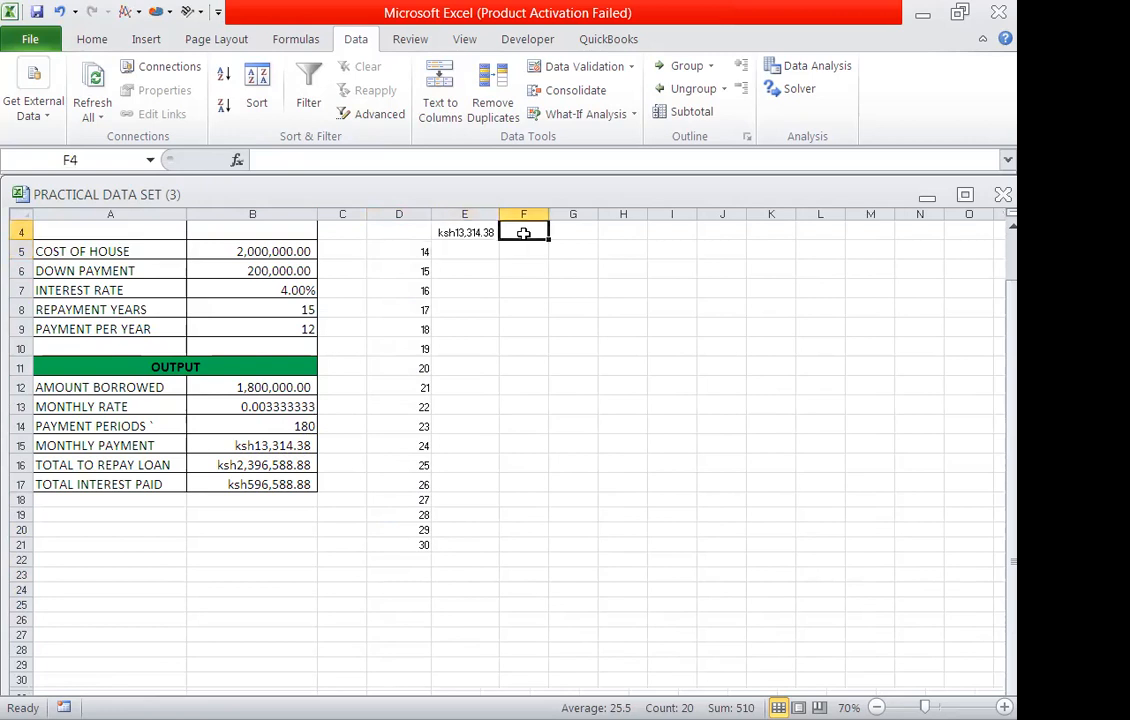
{"action": "type", "text": "="}
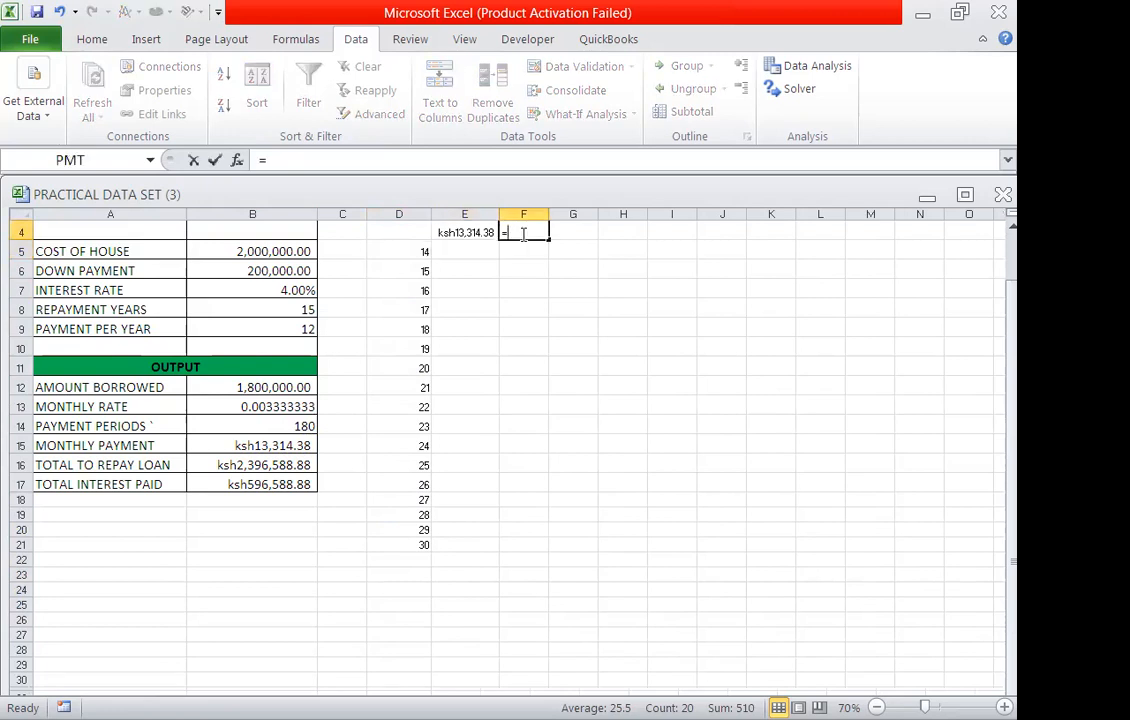
{"action": "left_click", "coordinate": [268, 465]}
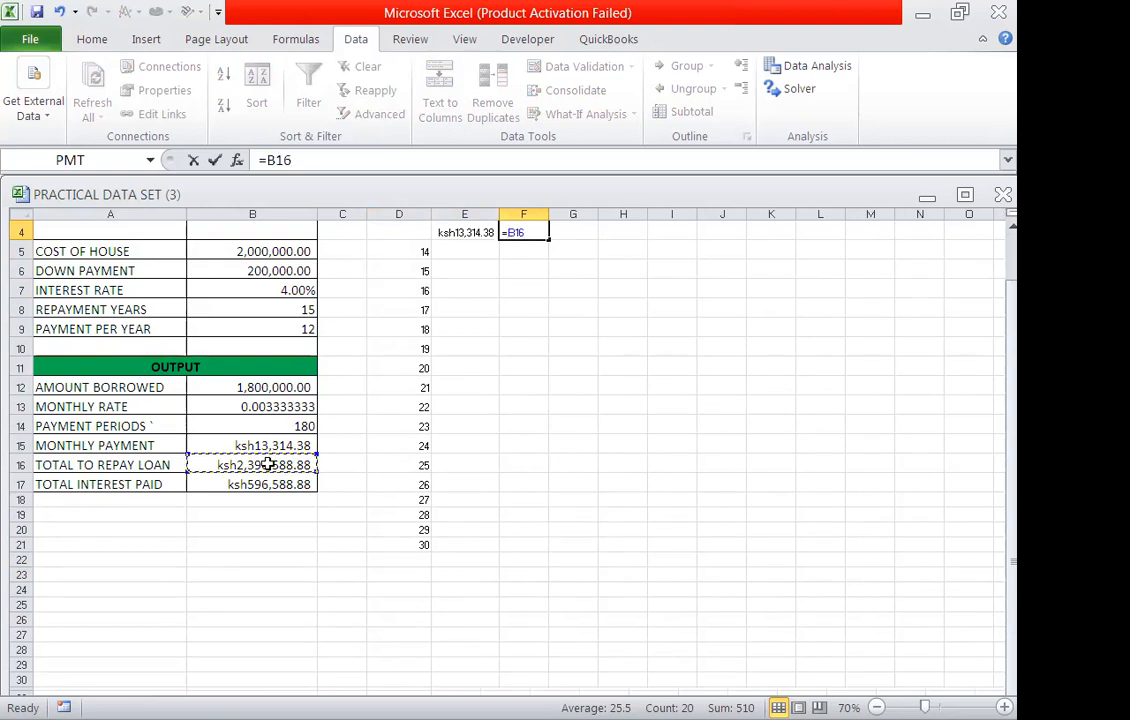
{"action": "key", "text": "Return"}
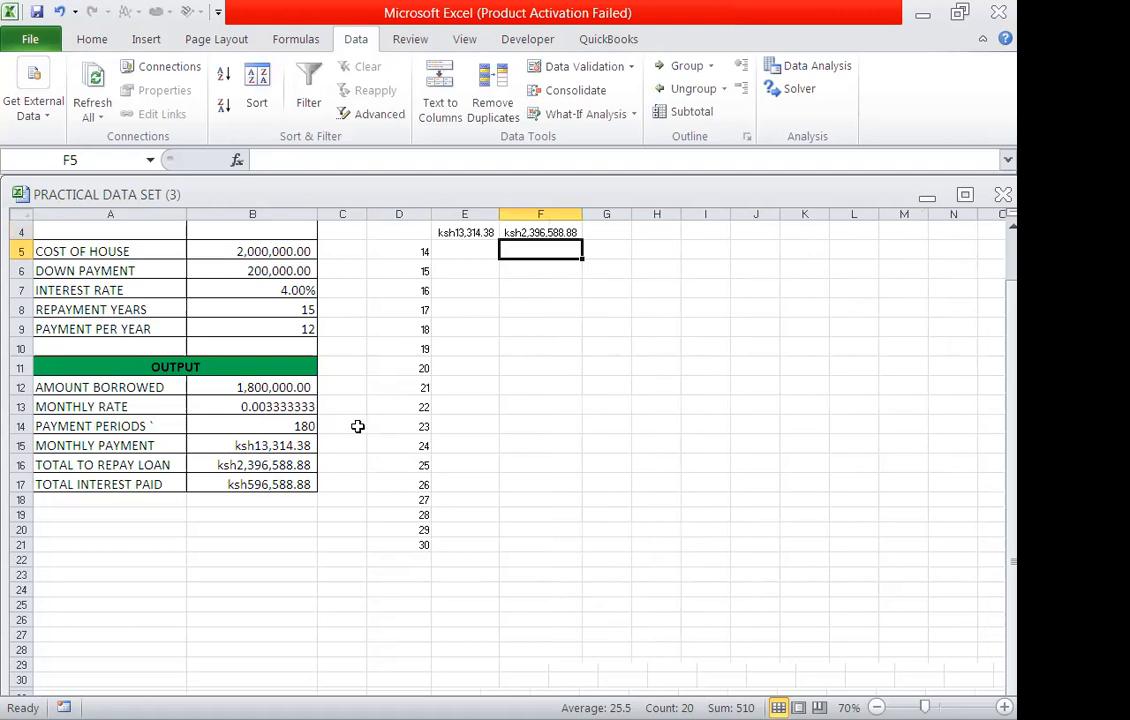
Step: Link cell G4 to the total interest paid with the formula =B17
{"action": "left_click", "coordinate": [606, 231]}
{"action": "type", "text": "="}
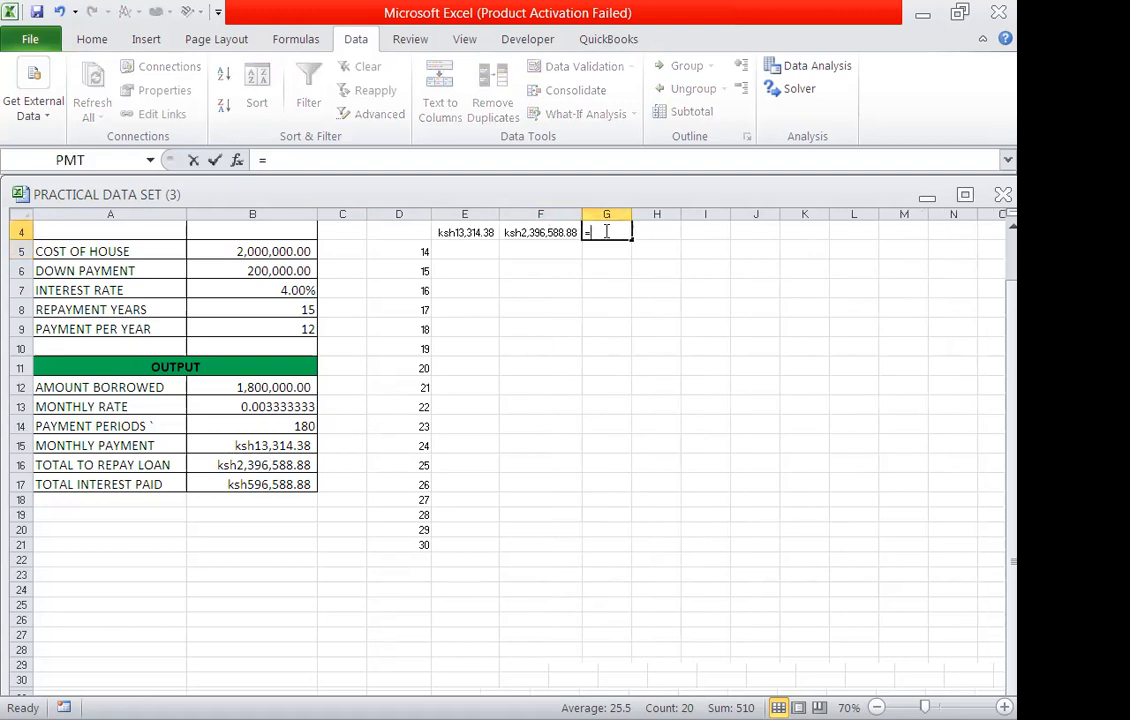
{"action": "left_click", "coordinate": [297, 483]}
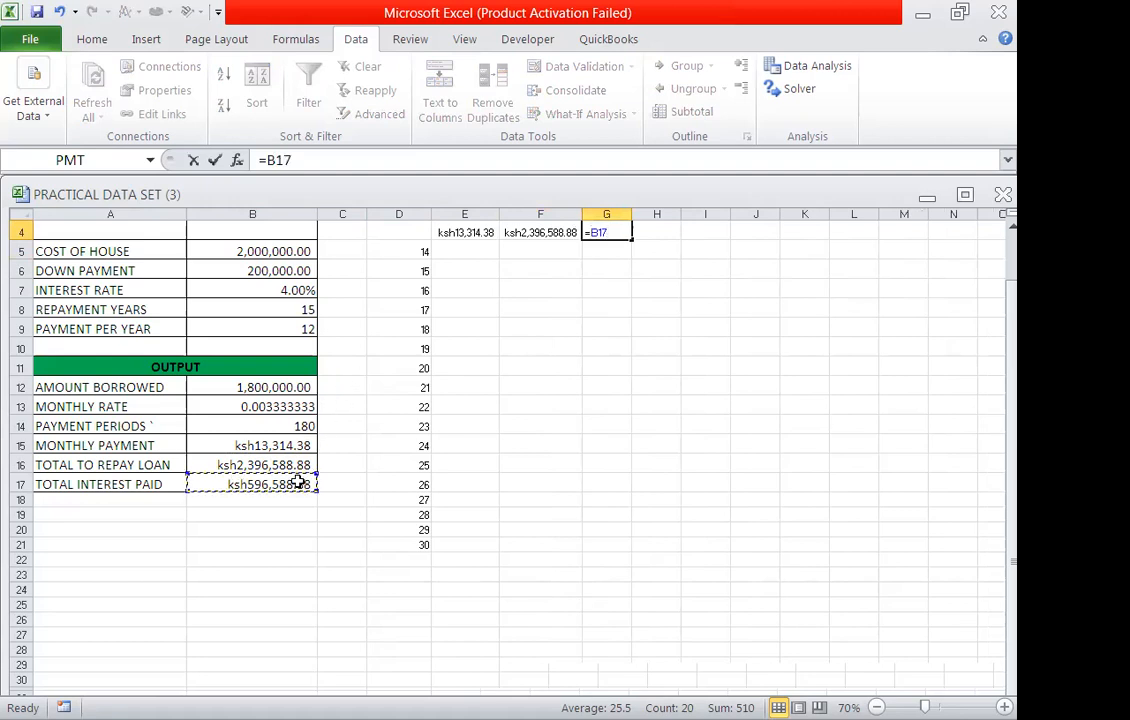
{"action": "key", "text": "Return"}
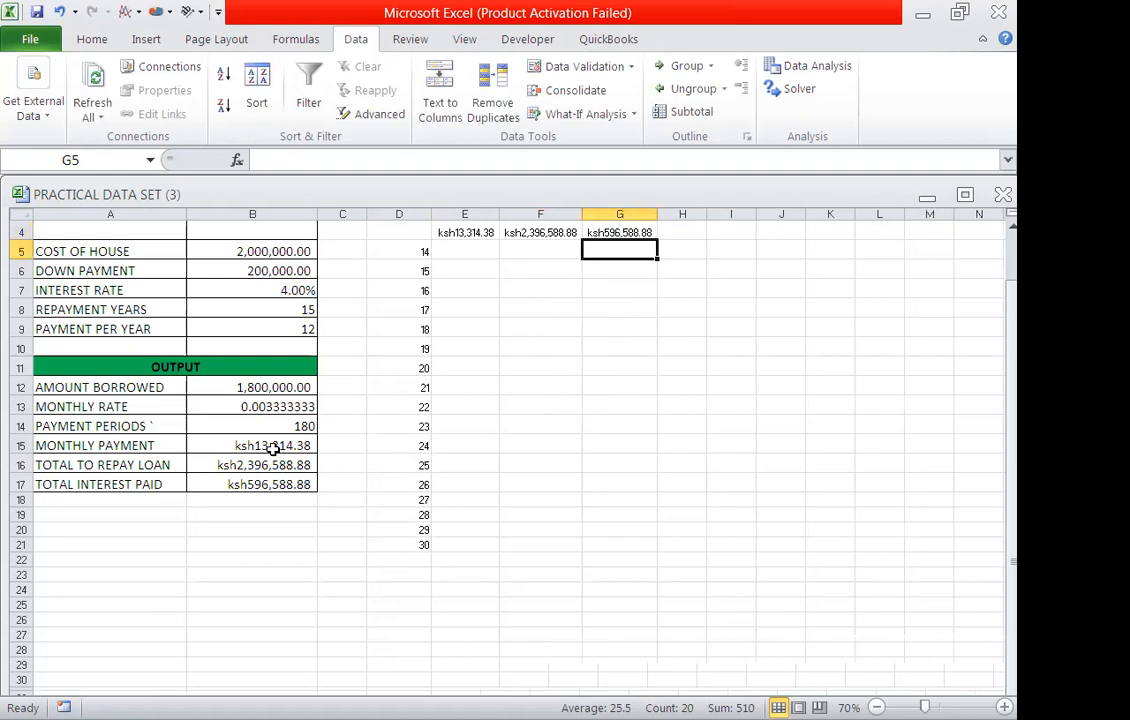
Step: Create a one-variable What-If data table over D4:G21 with the repayment years cell $B$8 as the column input cell
{"action": "left_click", "coordinate": [391, 235]}
{"action": "left_click_drag", "start_coordinate": [391, 235], "coordinate": [601, 548]}
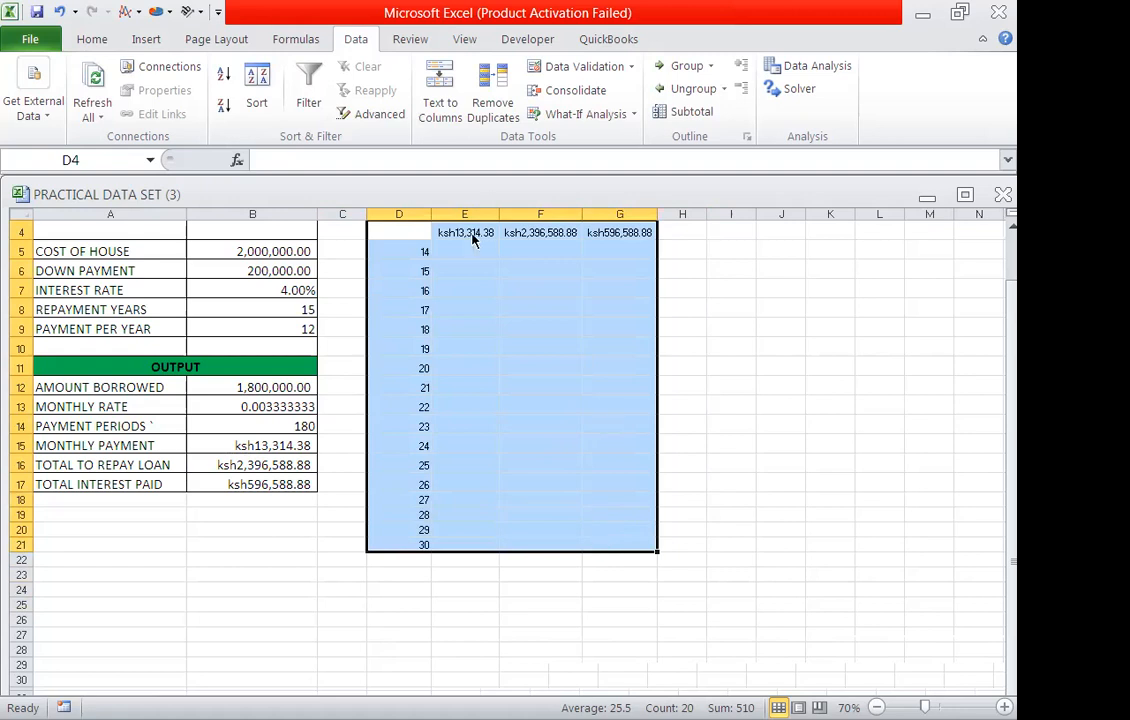
{"action": "left_click", "coordinate": [601, 118]}
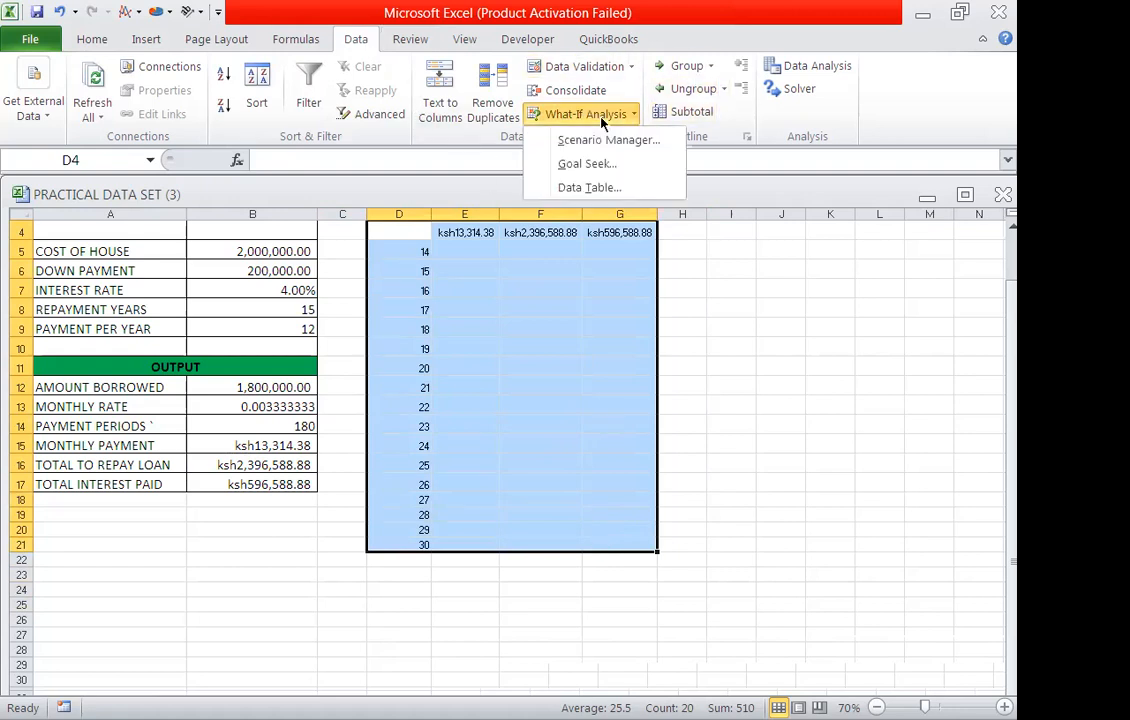
{"action": "left_click", "coordinate": [570, 188]}
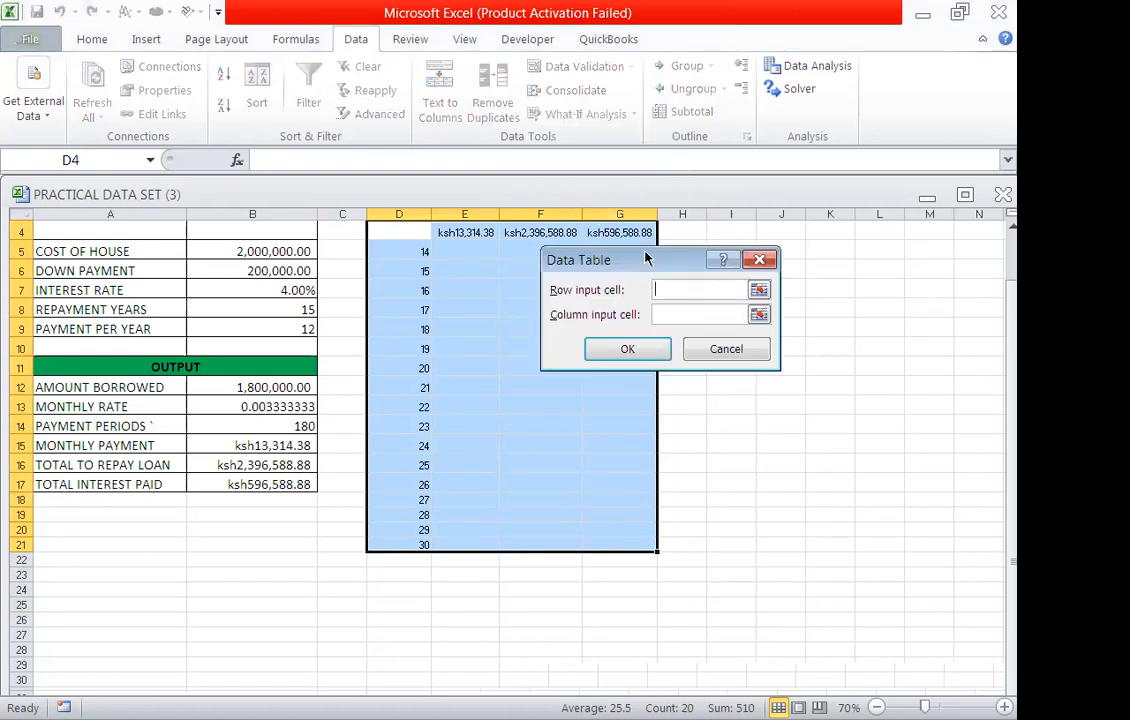
{"action": "left_click_drag", "start_coordinate": [646, 259], "coordinate": [767, 304]}
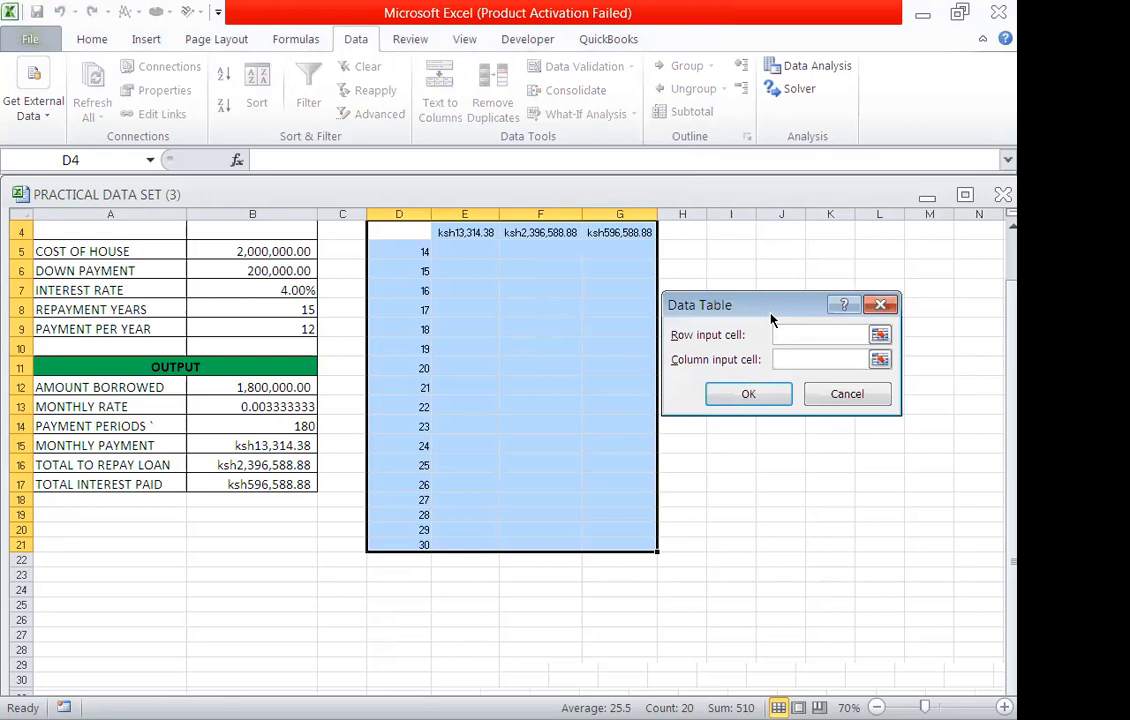
{"action": "left_click", "coordinate": [788, 360]}
{"action": "left_click", "coordinate": [303, 314]}
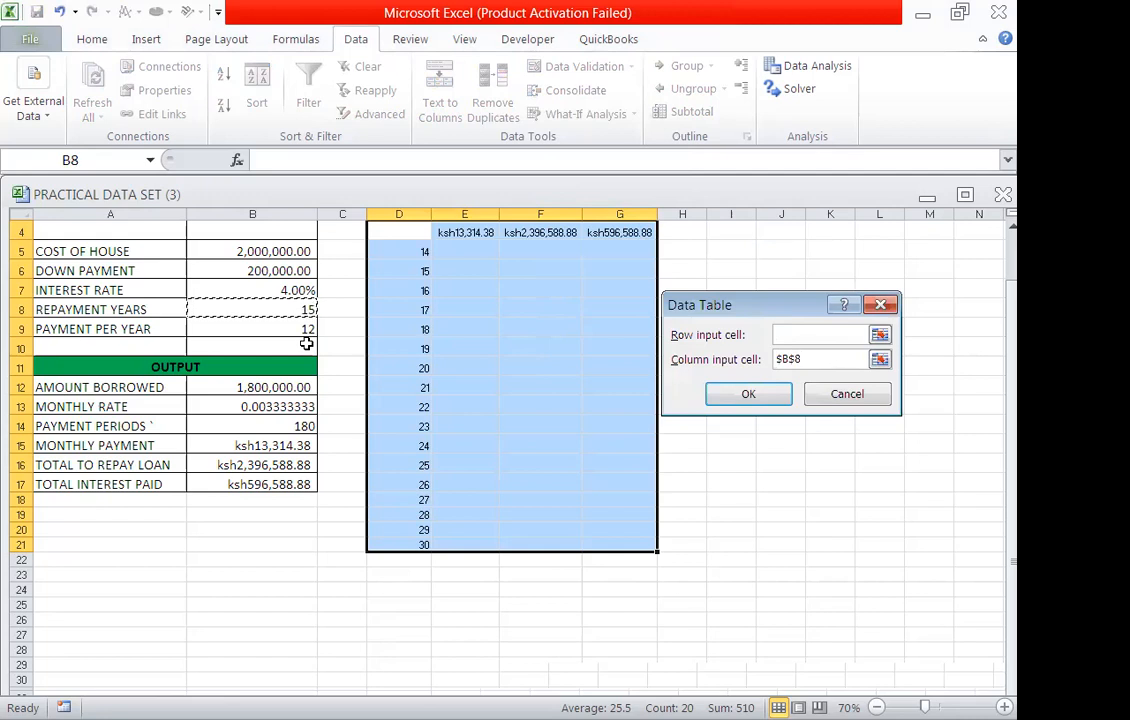
{"action": "left_click", "coordinate": [752, 396]}
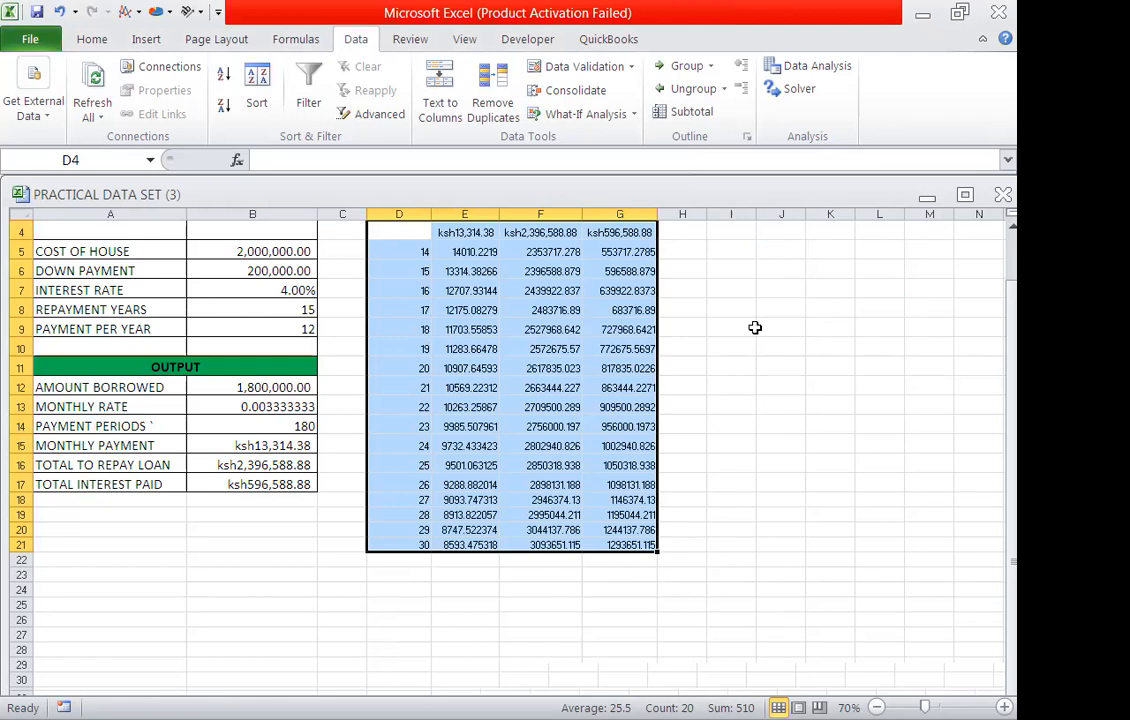
{"action": "scroll", "coordinate": [755, 327], "scroll_direction": "up", "scroll_amount": 1}
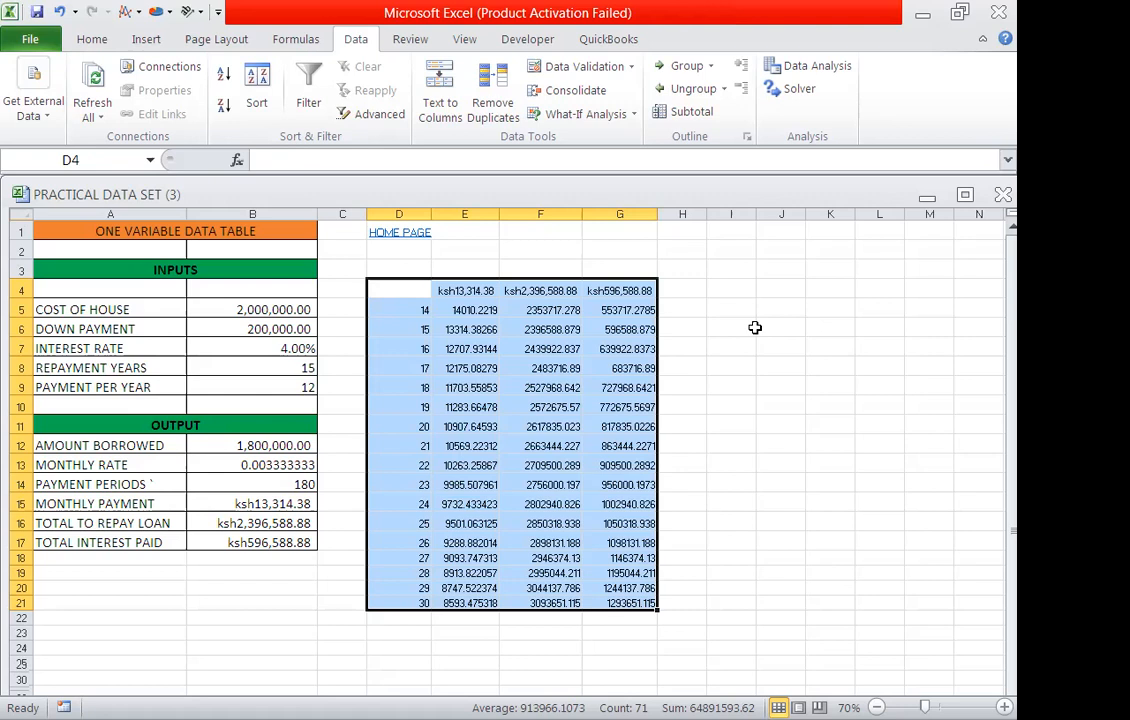
{"action": "scroll", "coordinate": [200, 357], "scroll_direction": "down", "scroll_amount": 2}
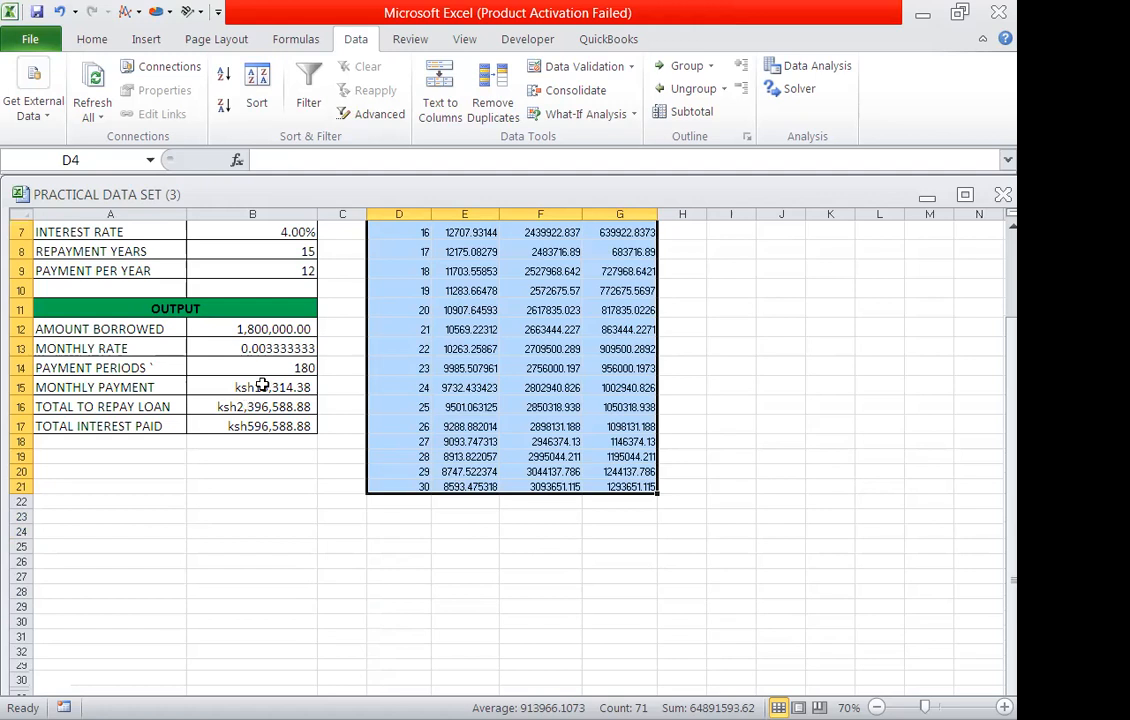
Step: Review the monthly payment formula in B15 and the data table results for each repayment year
{"action": "left_click", "coordinate": [262, 386]}
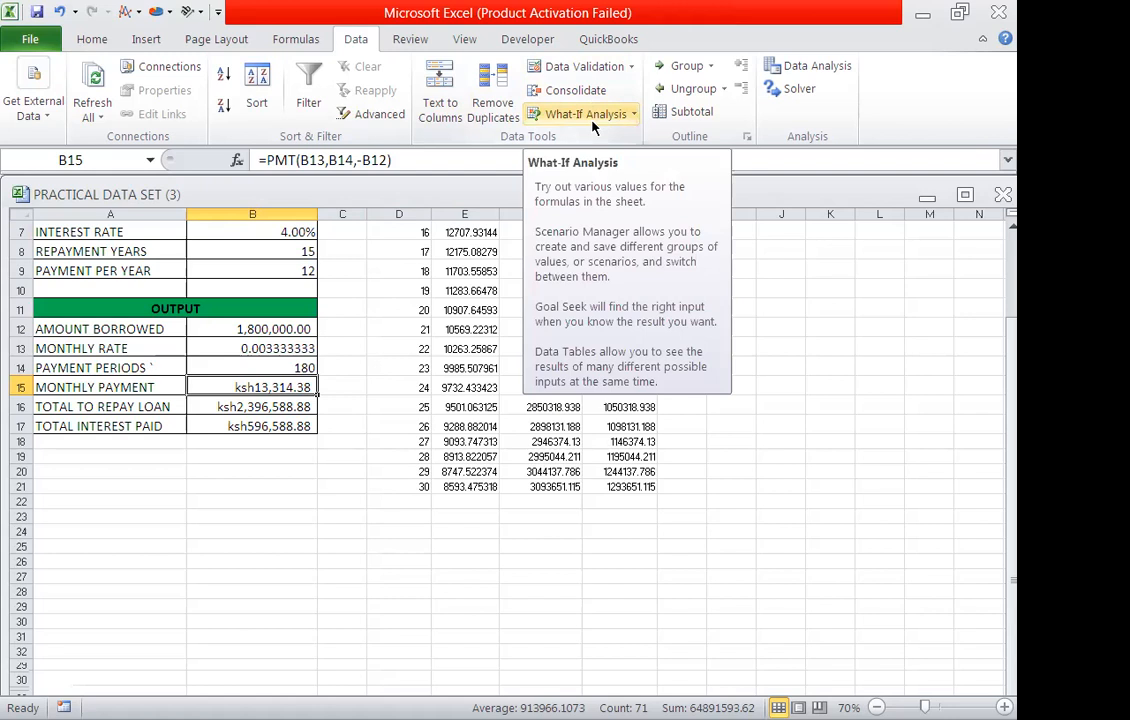
{"action": "scroll", "coordinate": [661, 352], "scroll_direction": "up", "scroll_amount": 2}
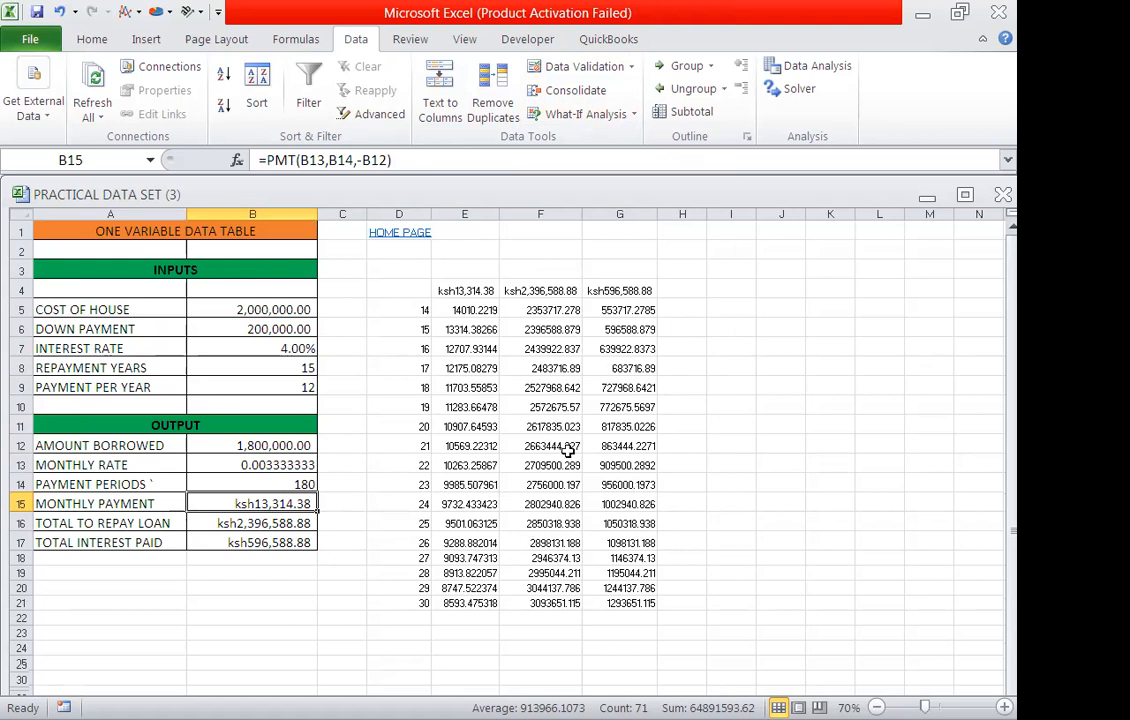
{"action": "scroll", "coordinate": [567, 452], "scroll_direction": "down", "scroll_amount": 2}
{"action": "scroll", "coordinate": [567, 452], "scroll_direction": "up", "scroll_amount": 1}
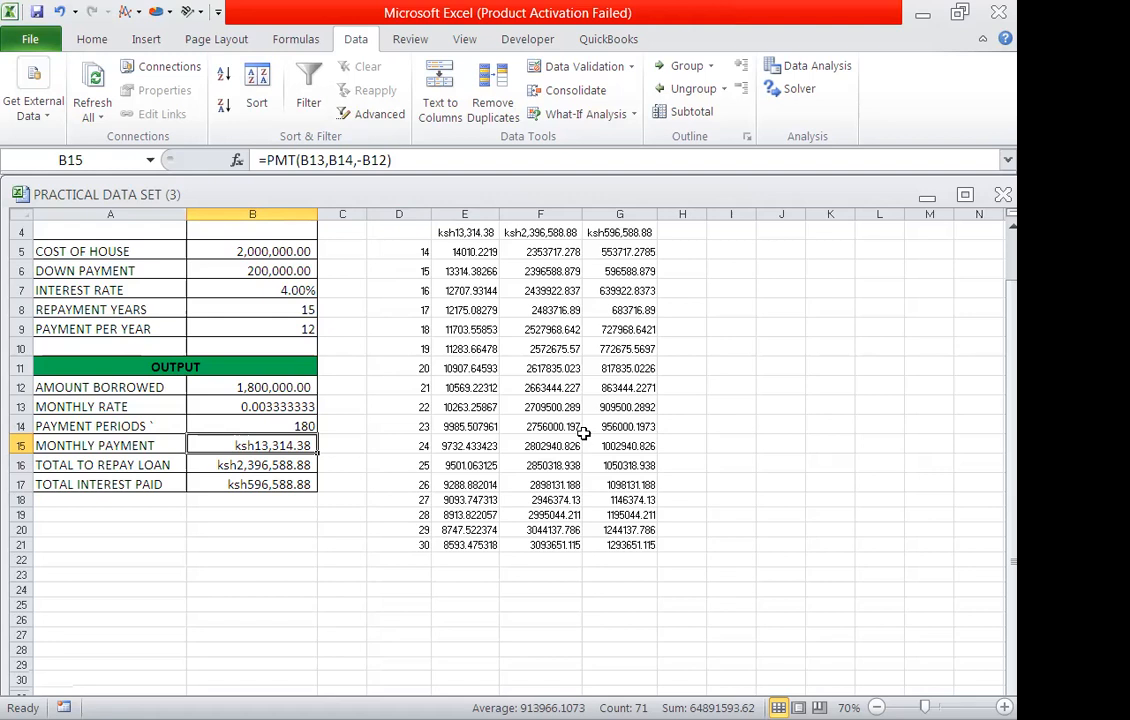
{"action": "scroll", "coordinate": [583, 432], "scroll_direction": "down", "scroll_amount": 2}
{"action": "scroll", "coordinate": [583, 432], "scroll_direction": "up", "scroll_amount": 3}
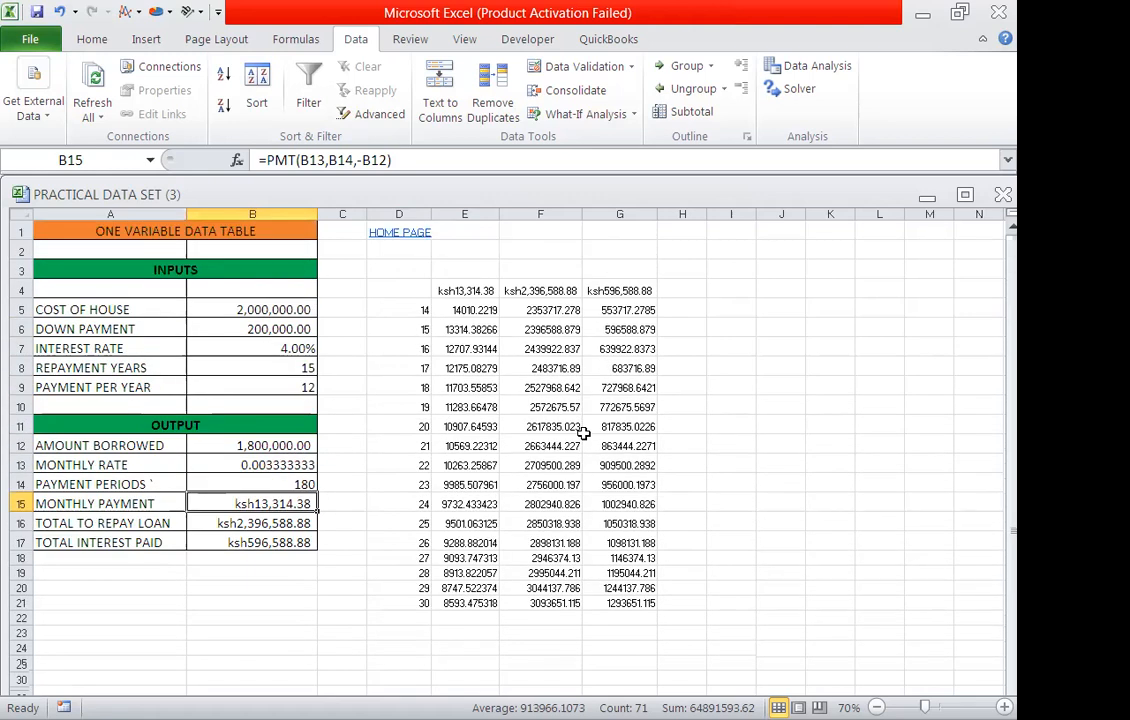
Step: Clear the linked output formulas and data table results from the range E4:G24
{"action": "left_click_drag", "start_coordinate": [465, 290], "coordinate": [640, 556]}
{"action": "scroll", "coordinate": [862, 361], "scroll_direction": "down", "scroll_amount": 2}
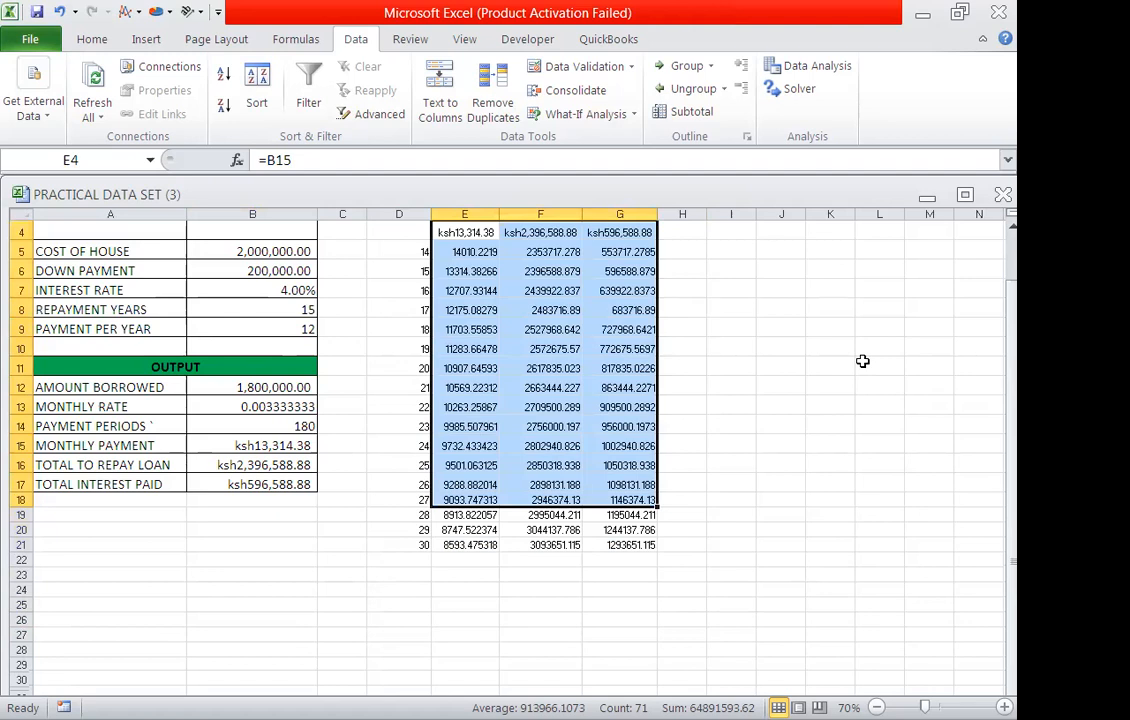
{"action": "scroll", "coordinate": [825, 371], "scroll_direction": "up", "scroll_amount": 2}
{"action": "left_click", "coordinate": [465, 270]}
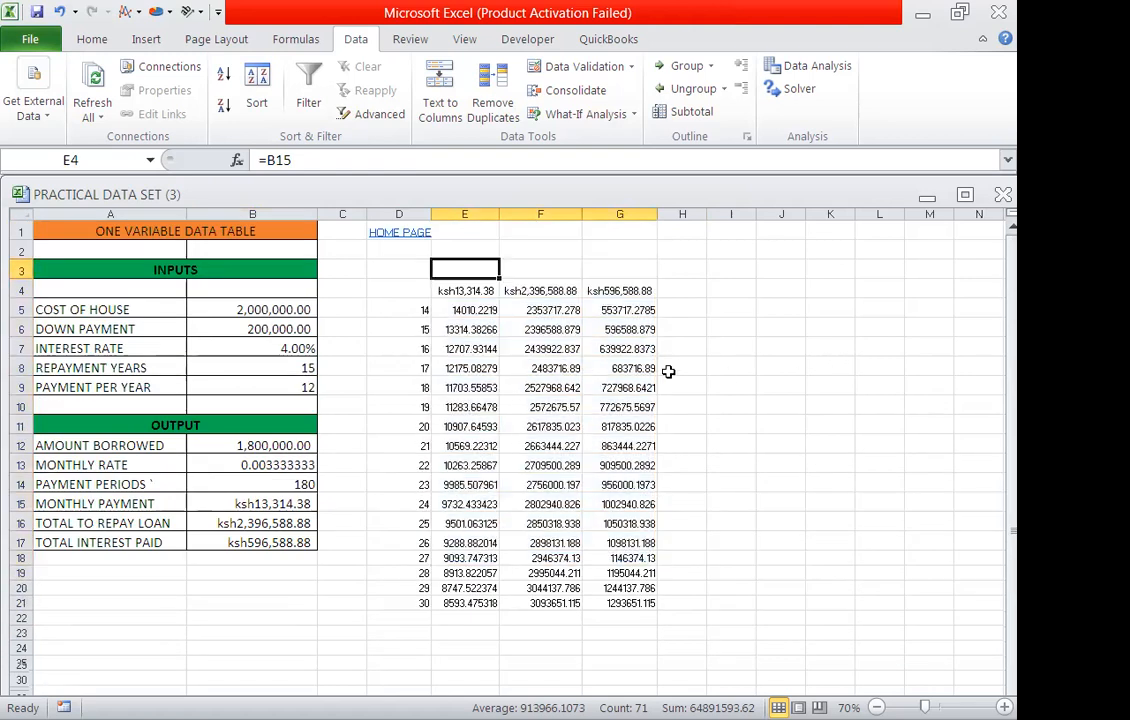
{"action": "left_click_drag", "start_coordinate": [465, 290], "coordinate": [650, 634]}
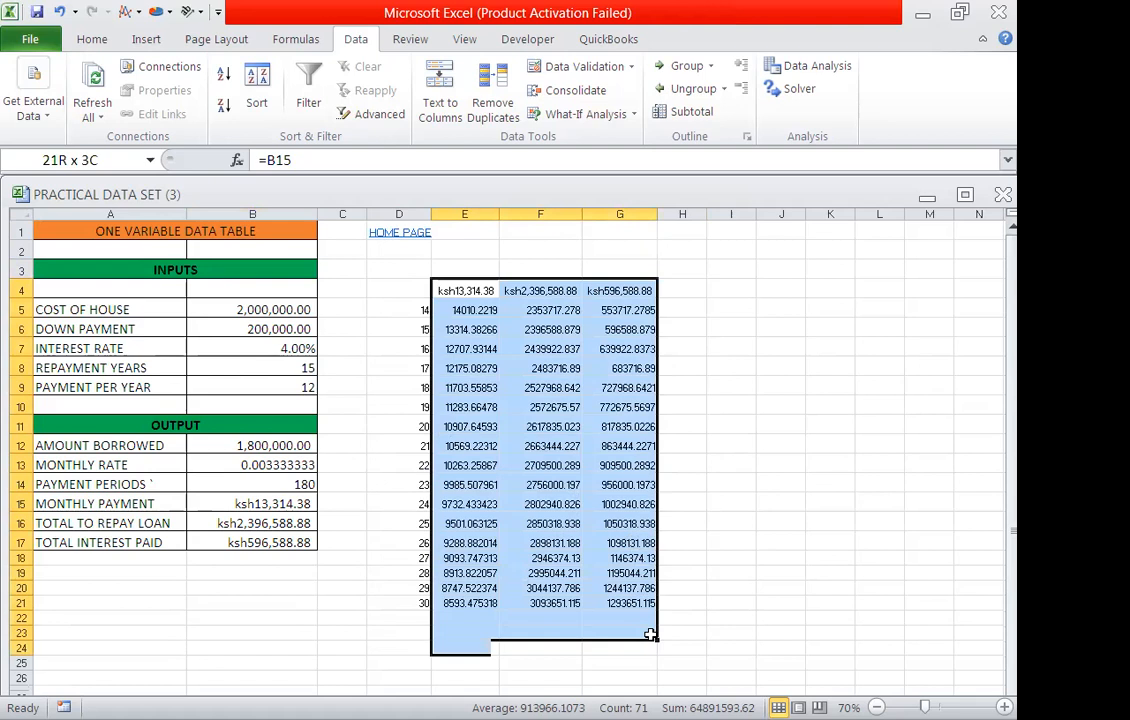
{"action": "key", "text": "Delete"}
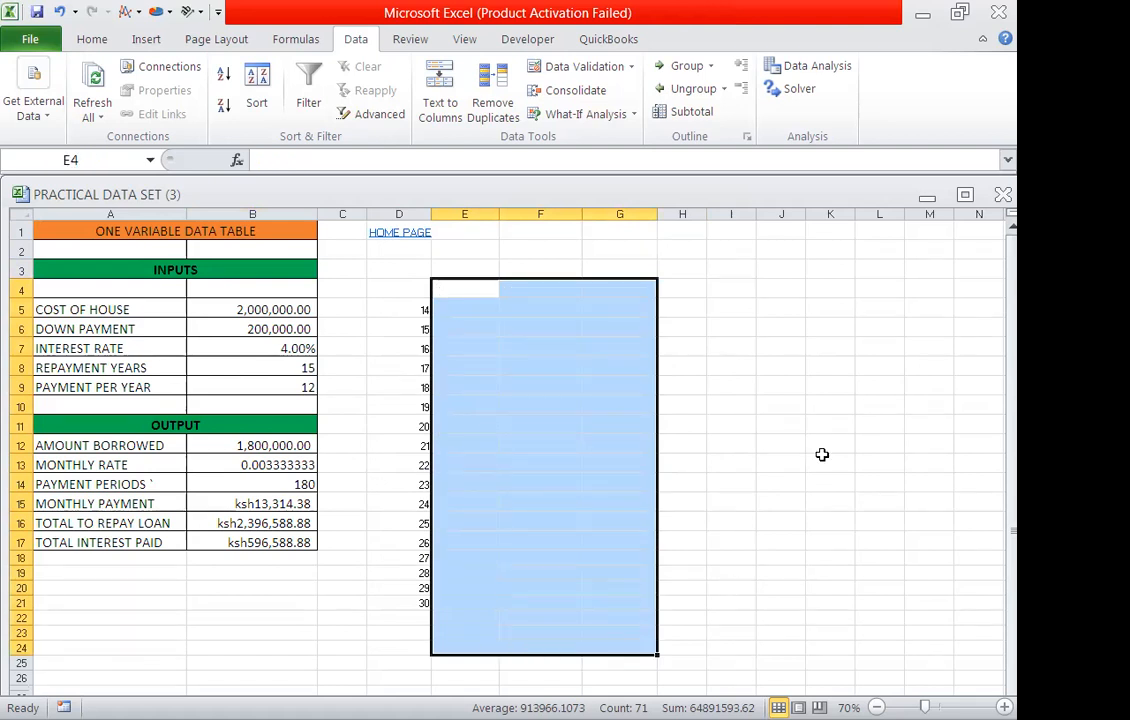
{"action": "left_click", "coordinate": [758, 393]}
{"action": "scroll", "coordinate": [758, 393], "scroll_direction": "down", "scroll_amount": 1}
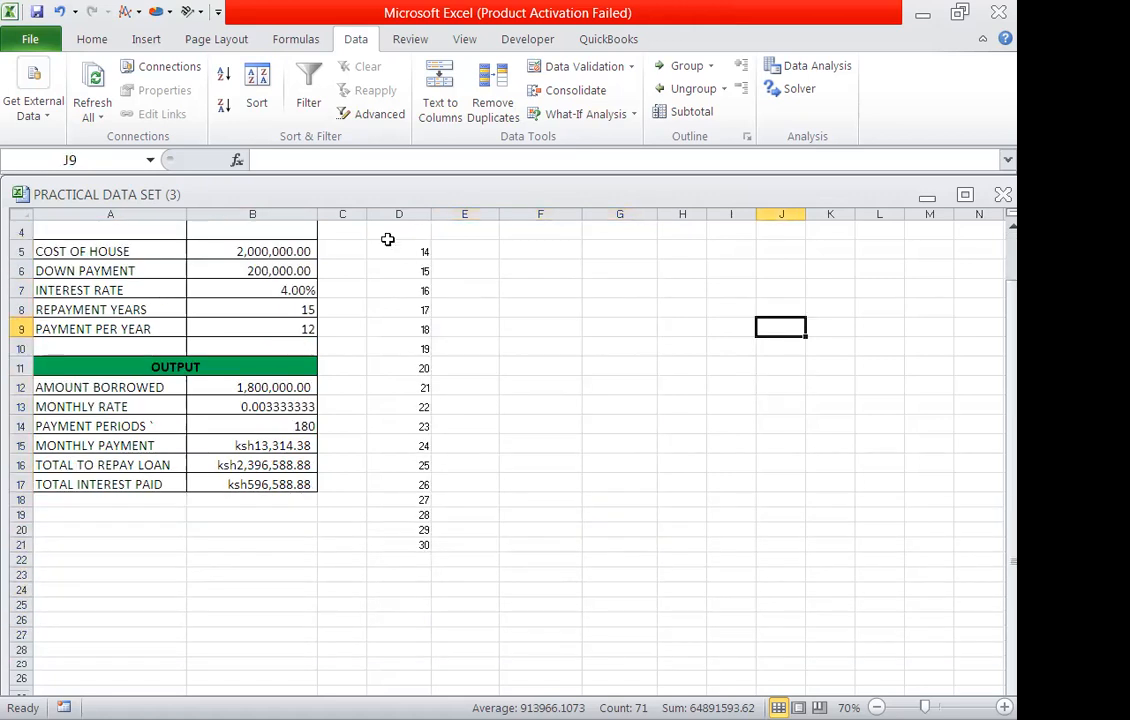
Step: Clear the repayment years from cells D5:D19
{"action": "left_click_drag", "start_coordinate": [406, 250], "coordinate": [416, 511]}
{"action": "key", "text": "Delete"}
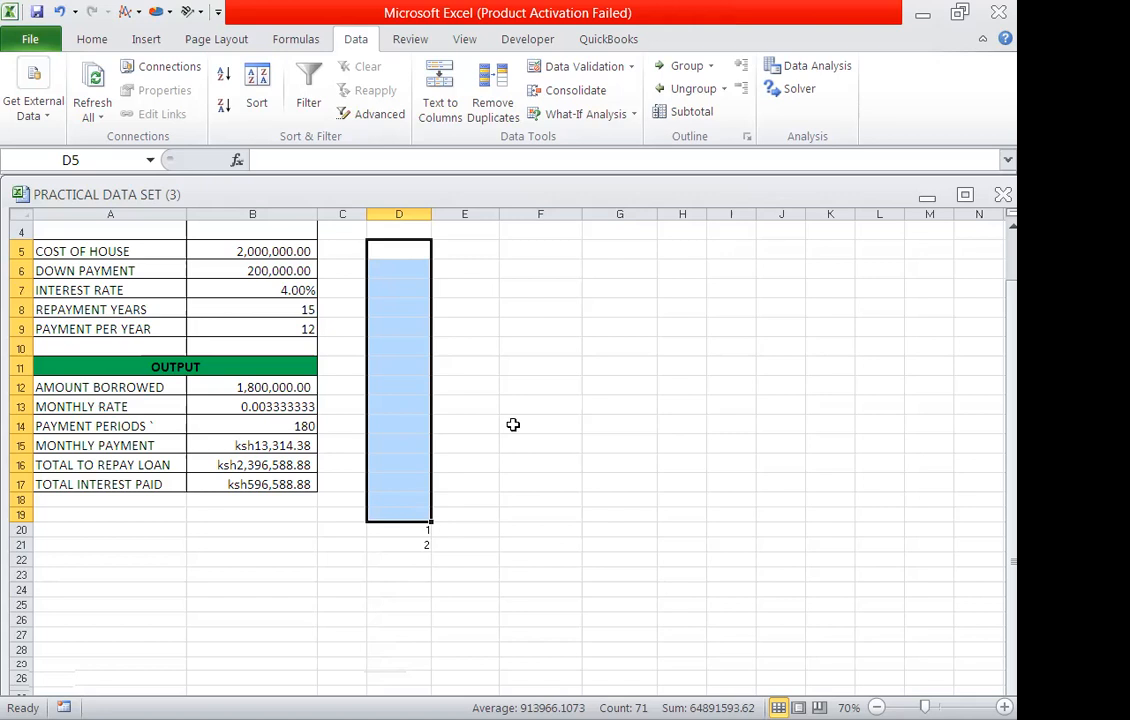
{"action": "key", "text": "Down"}
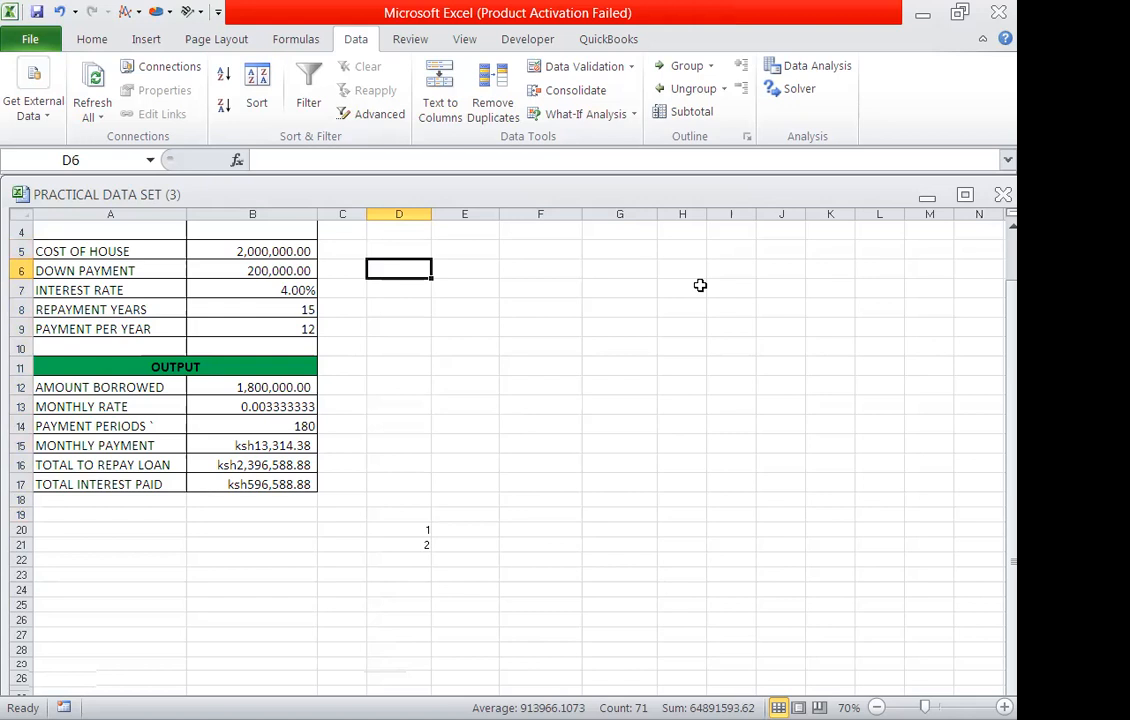
{"action": "left_click", "coordinate": [478, 253]}
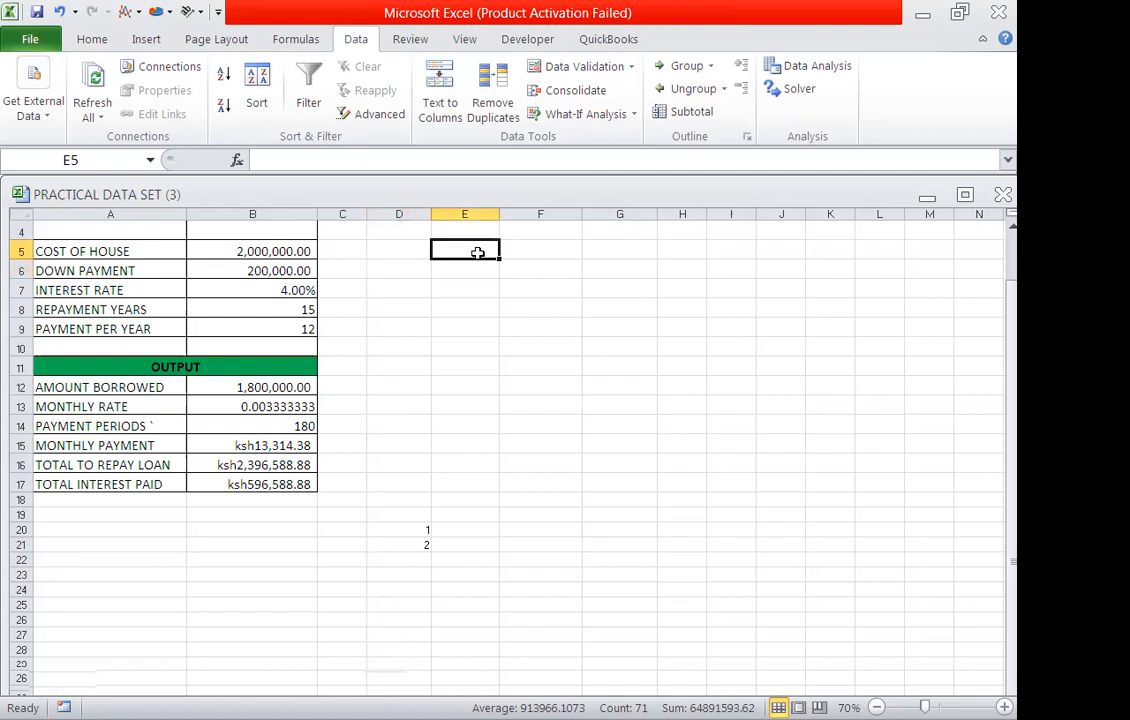
{"action": "type", "text": "15"}
{"action": "key", "text": "BackSpace"}
{"action": "key", "text": "BackSpace"}
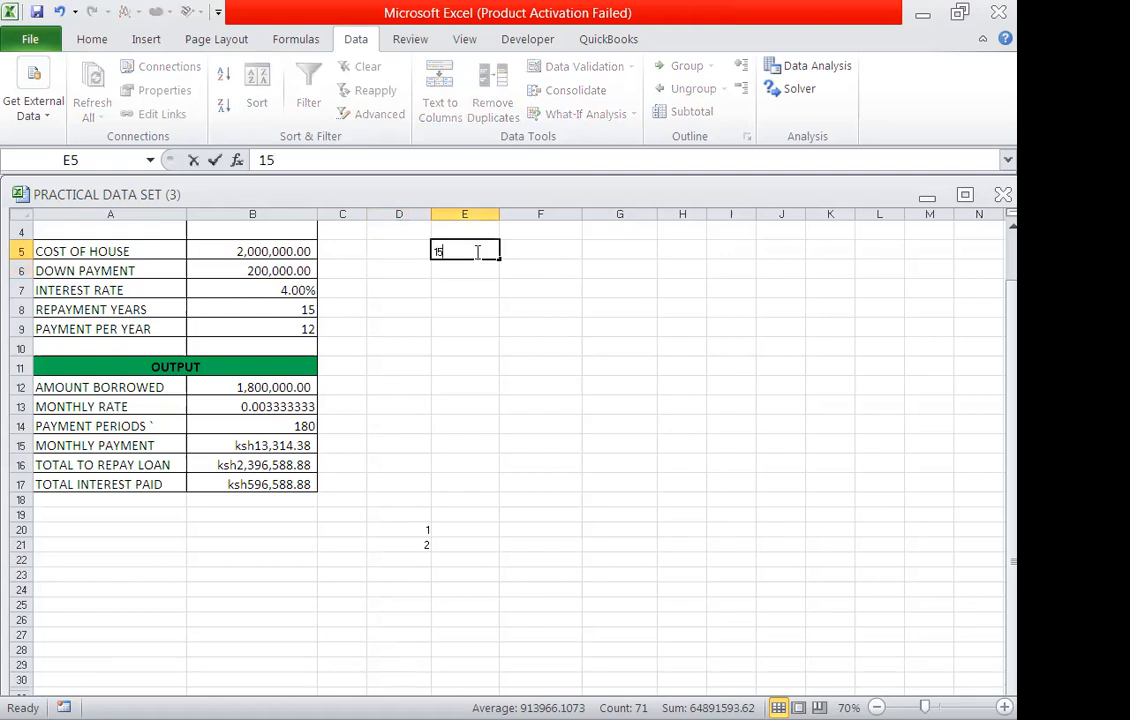
Step: Enter the repayment years 13, 14 and 15 in cells D5, D6 and D7
{"action": "left_click", "coordinate": [382, 248]}
{"action": "type", "text": "13"}
{"action": "key", "text": "Return"}
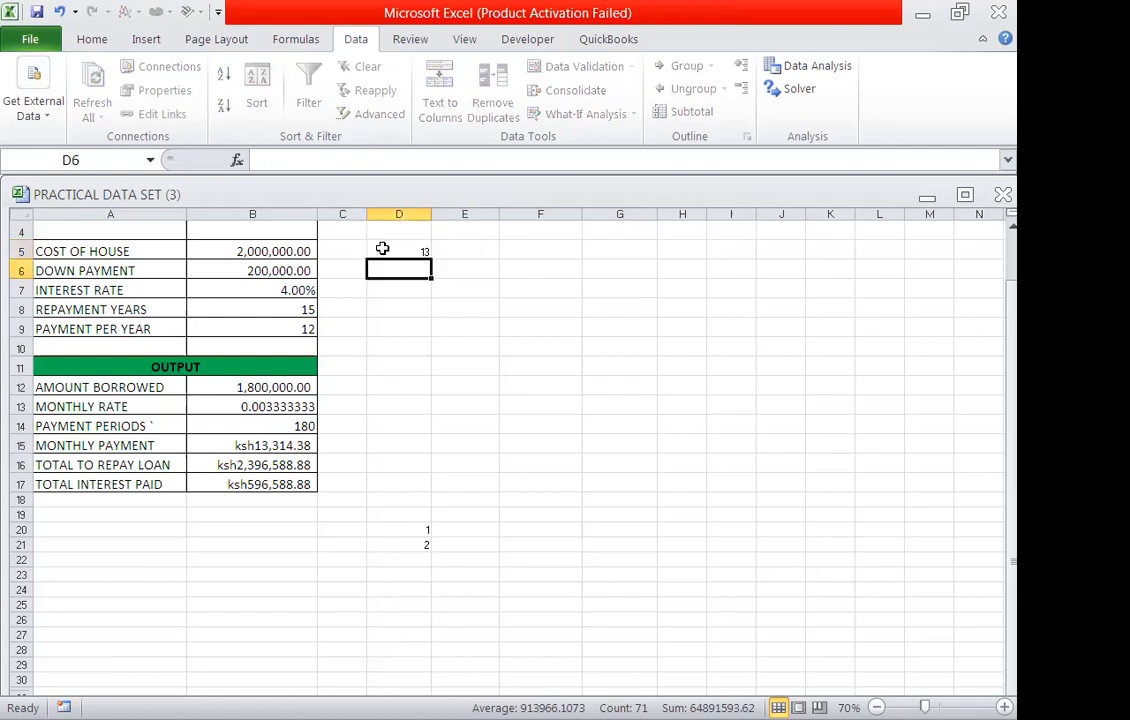
{"action": "type", "text": "14"}
{"action": "key", "text": "Return"}
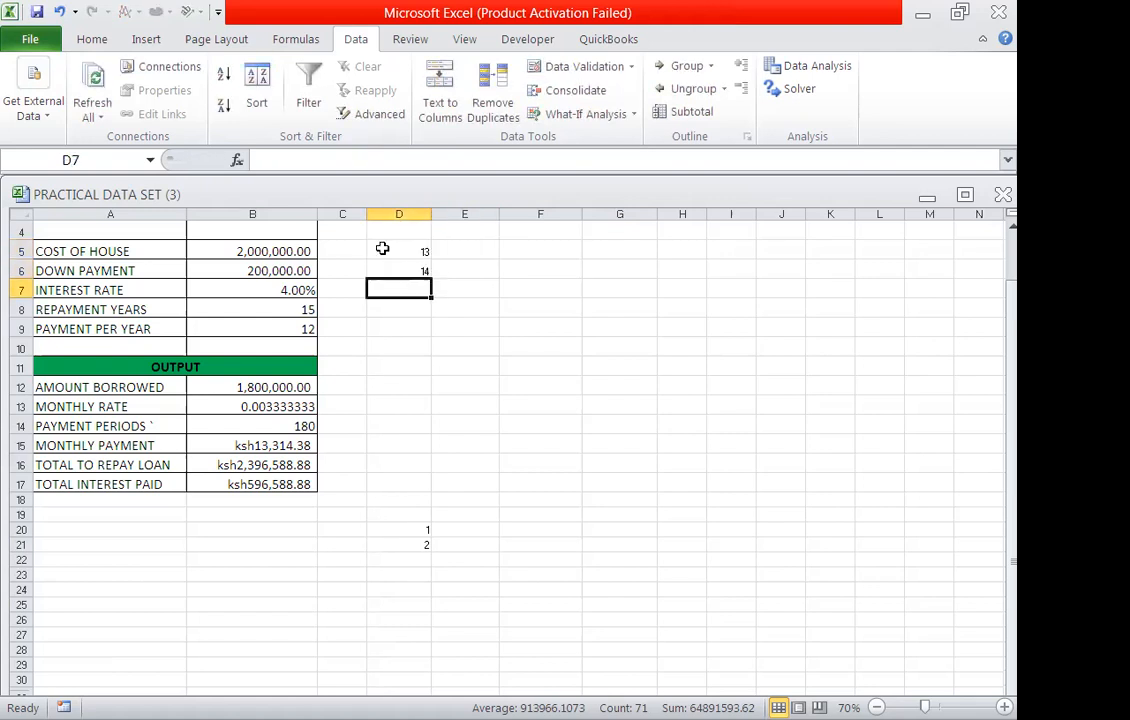
{"action": "type", "text": "15"}
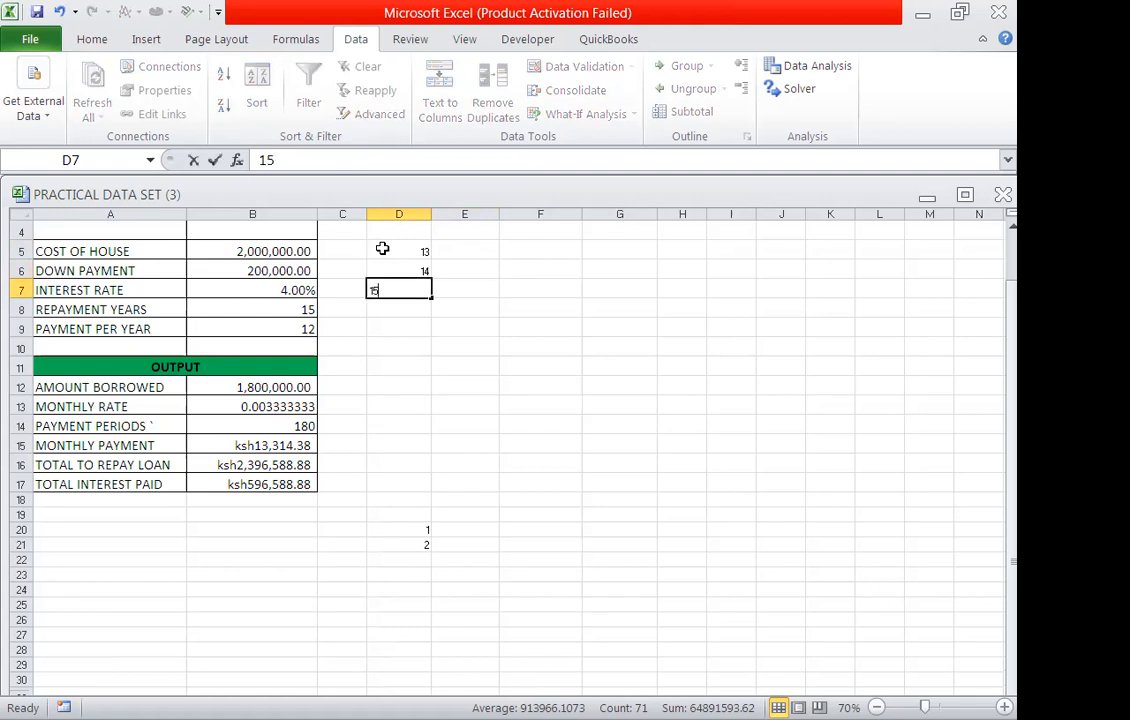
{"action": "left_click", "coordinate": [464, 347]}
Step: Extend the repayment years series from D5:D7 down column D to 28 in cell D20
{"action": "left_click_drag", "start_coordinate": [419, 251], "coordinate": [433, 310]}
{"action": "left_click_drag", "start_coordinate": [420, 253], "coordinate": [432, 487]}
{"action": "scroll", "coordinate": [510, 485], "scroll_direction": "down", "scroll_amount": 1}
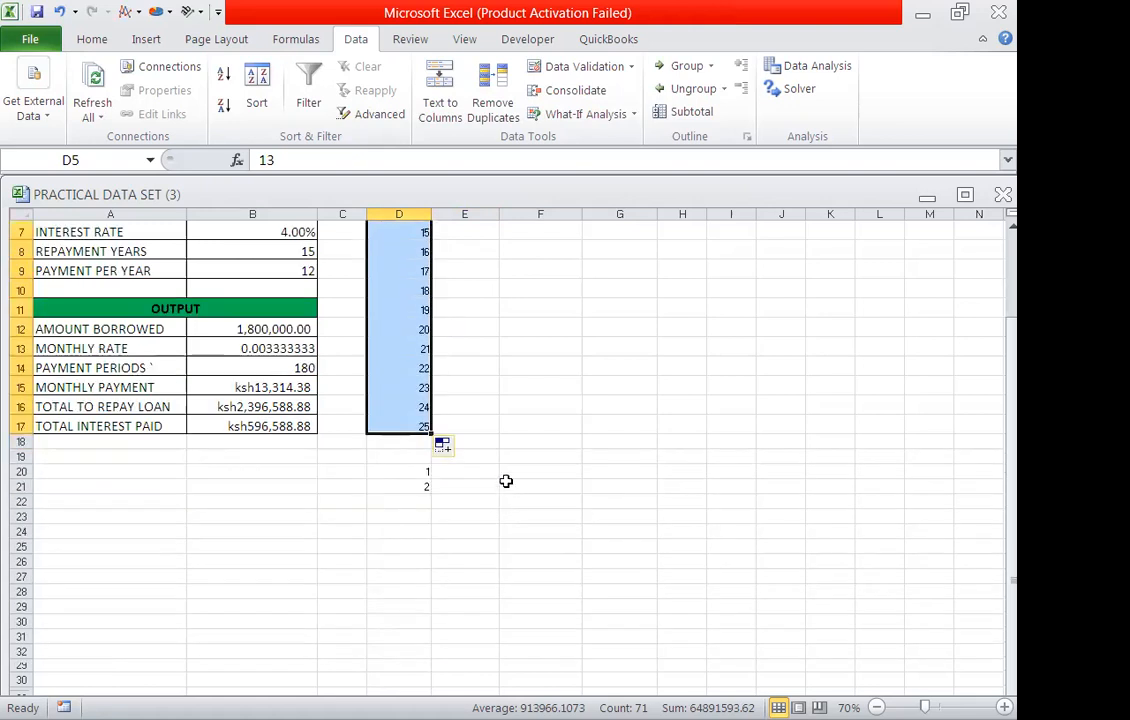
{"action": "left_click_drag", "start_coordinate": [429, 432], "coordinate": [432, 492]}
{"action": "left_click", "coordinate": [428, 488]}
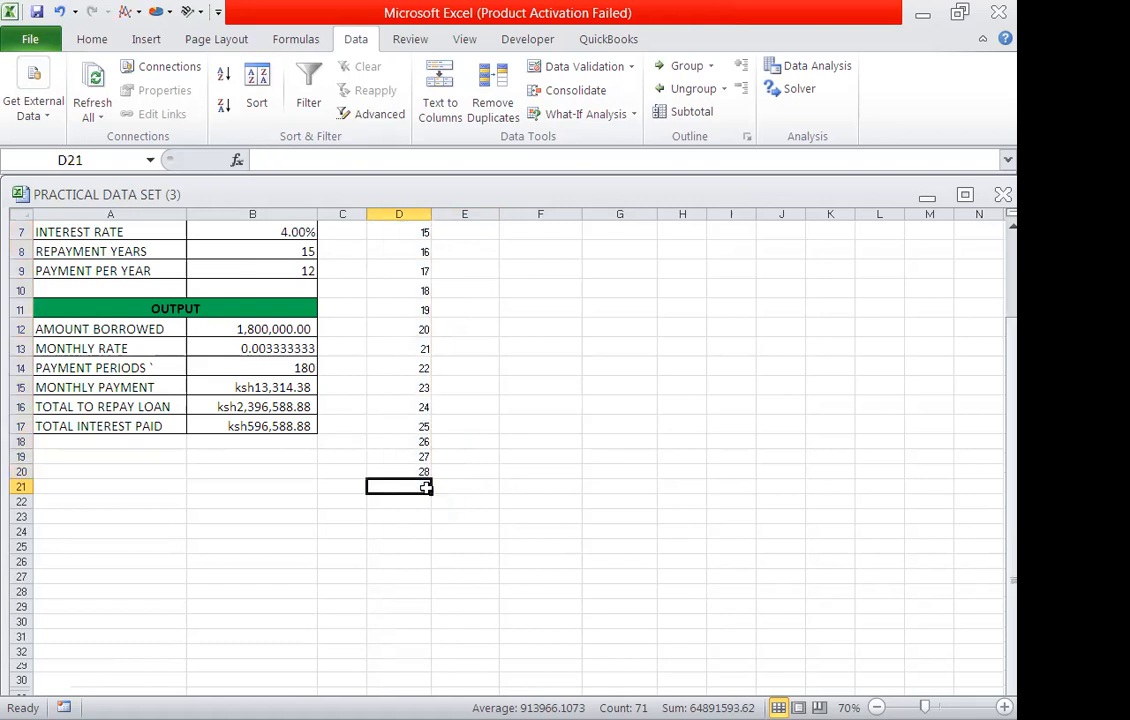
Step: Clear the repayment years series from cells D5:D20, including the starting value
{"action": "scroll", "coordinate": [628, 424], "scroll_direction": "up", "scroll_amount": 1}
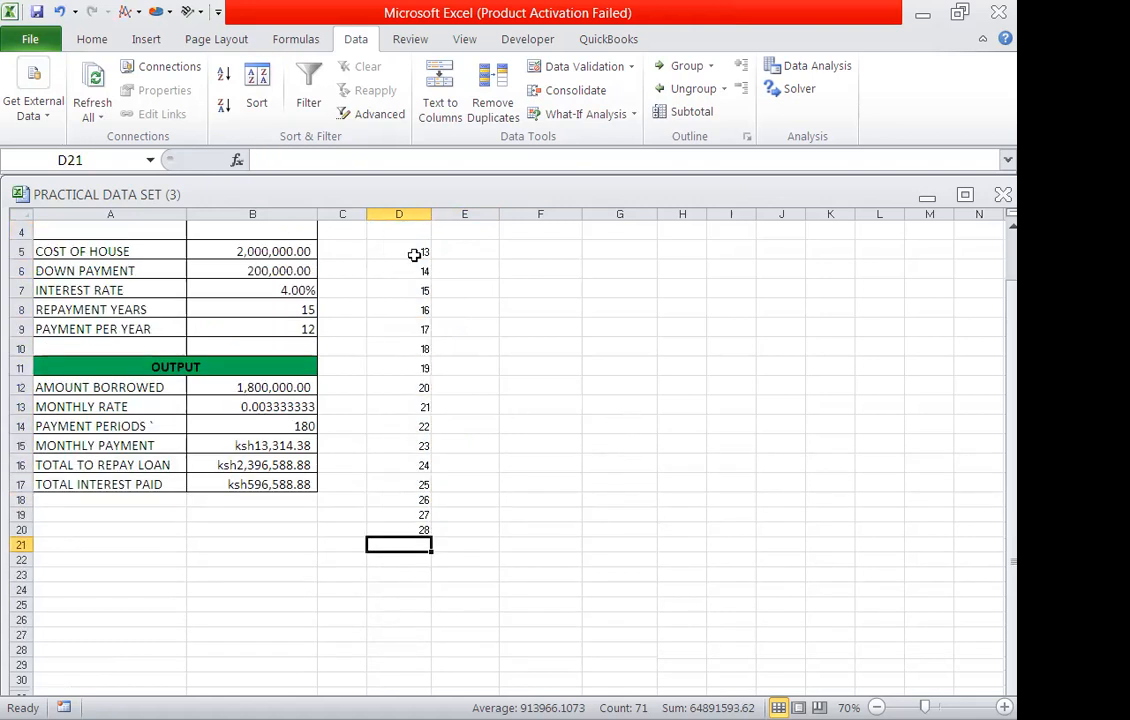
{"action": "left_click_drag", "start_coordinate": [414, 268], "coordinate": [389, 530]}
{"action": "key", "text": "Delete"}
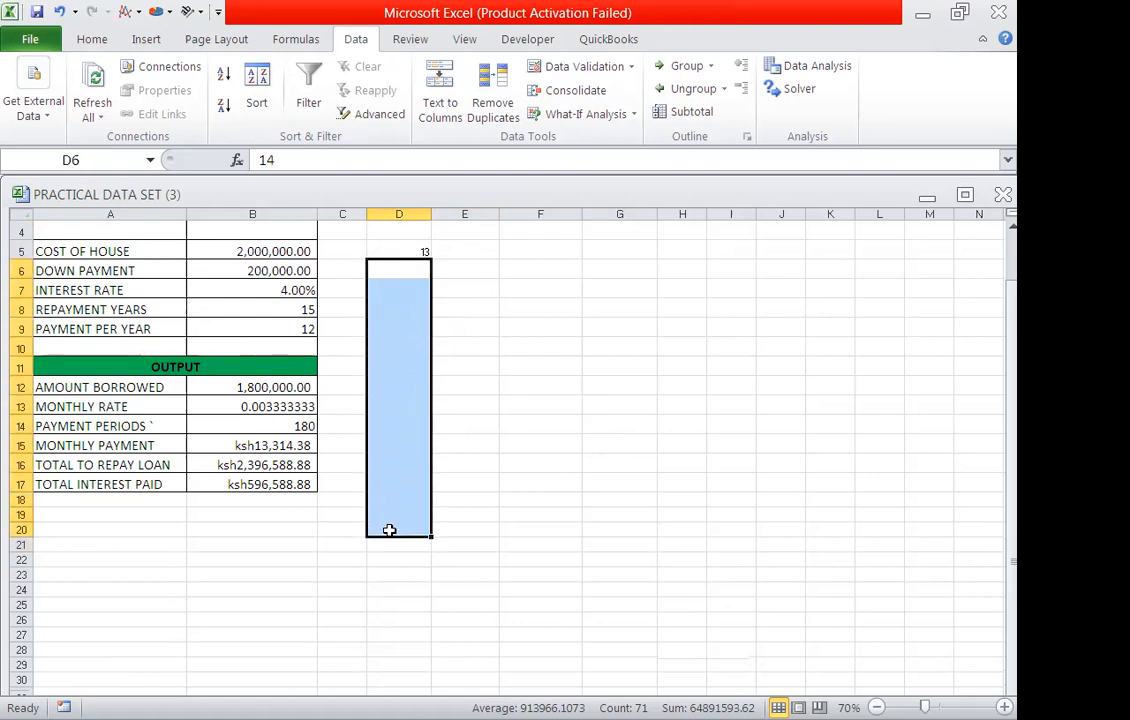
{"action": "scroll", "coordinate": [661, 336], "scroll_direction": "down", "scroll_amount": 1}
{"action": "scroll", "coordinate": [661, 336], "scroll_direction": "up", "scroll_amount": 2}
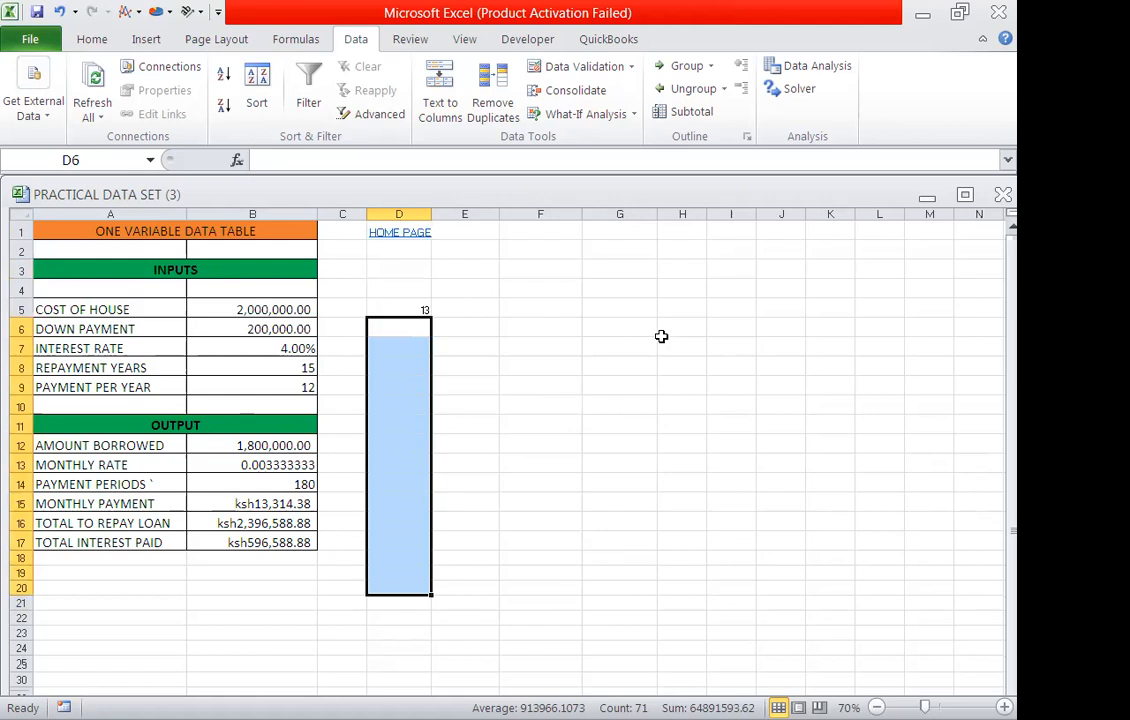
{"action": "key", "text": "Up"}
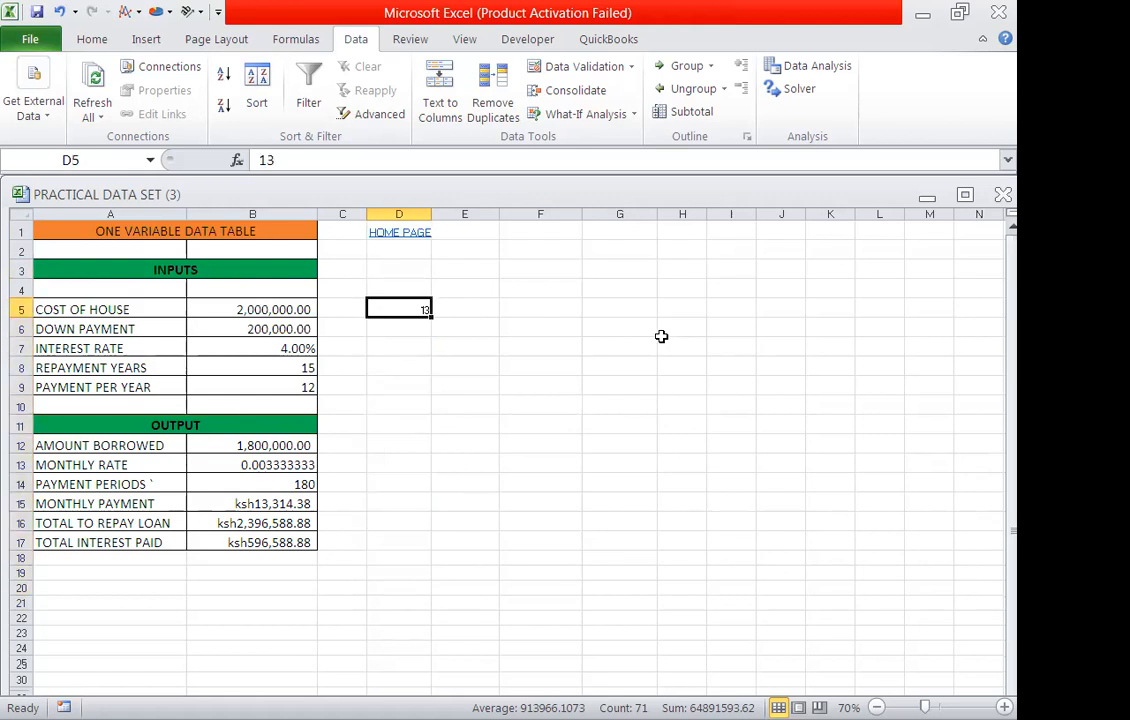
{"action": "mouse_move", "coordinate": [431, 317]}
{"action": "left_mouse_down"}
{"action": "mouse_move", "coordinate": [431, 331]}
{"action": "mouse_move", "coordinate": [418, 309]}
{"action": "left_mouse_up"}
{"action": "left_click", "coordinate": [399, 347]}
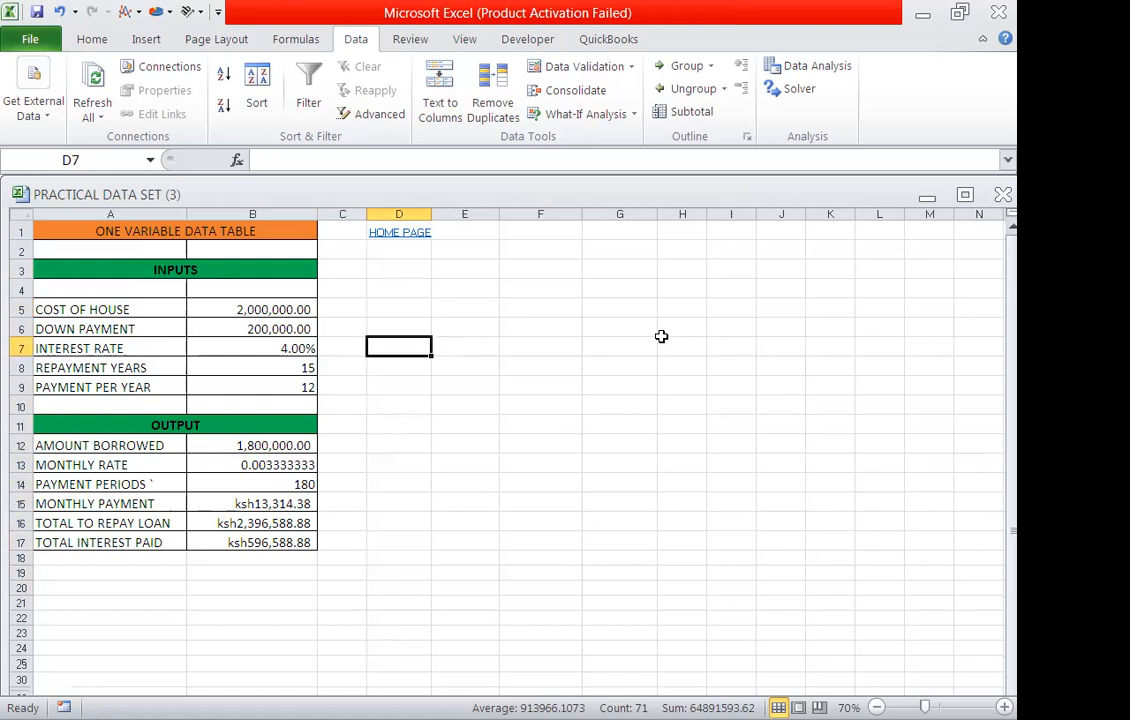
Step: Enter 13 in cell D5 as the first repayment year and select that cell
{"action": "key", "text": "Up"}
{"action": "key", "text": "Up"}
{"action": "type", "text": "13"}
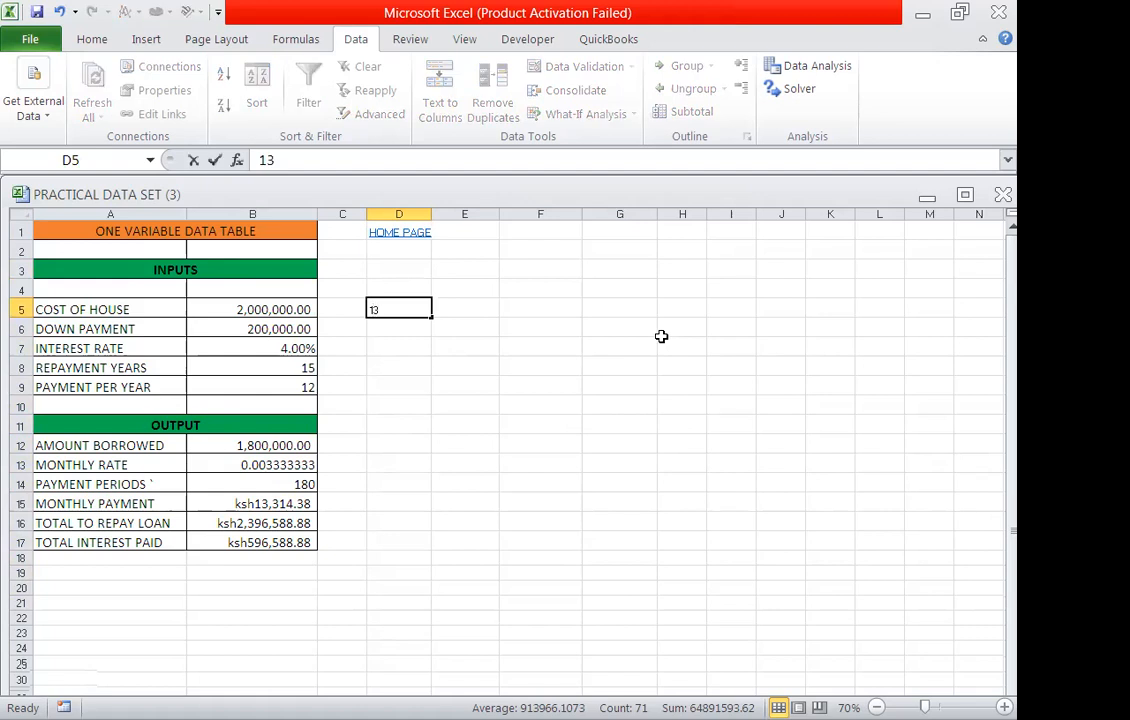
{"action": "left_click", "coordinate": [540, 347]}
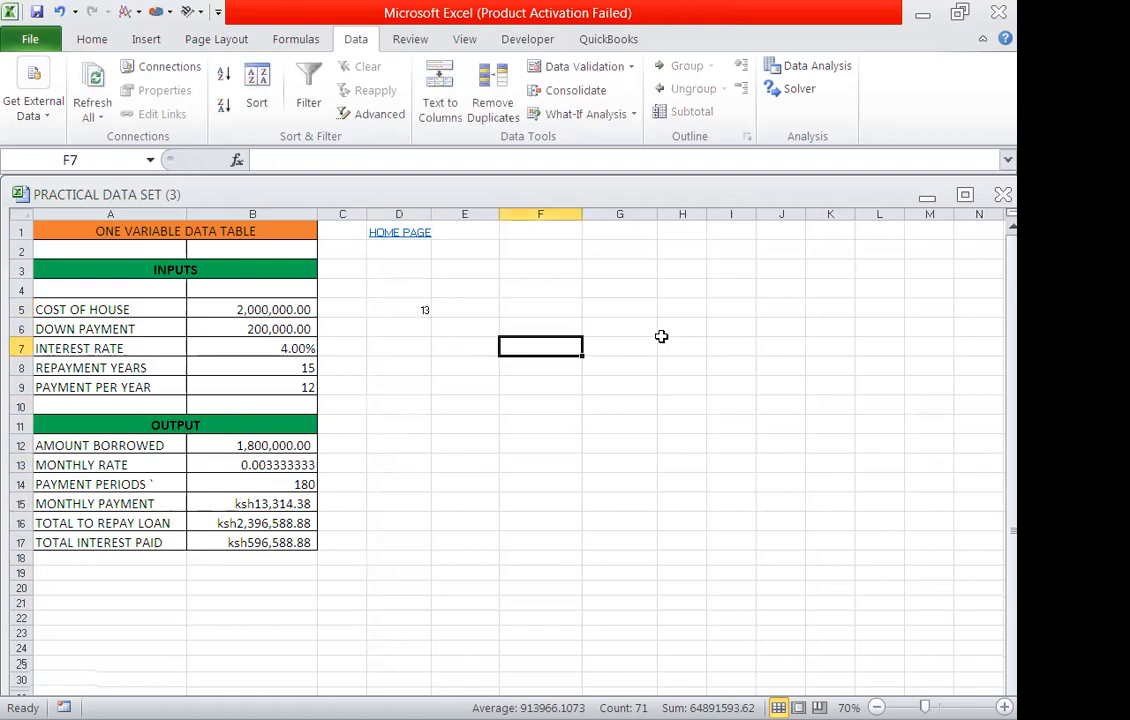
{"action": "left_click", "coordinate": [399, 309]}
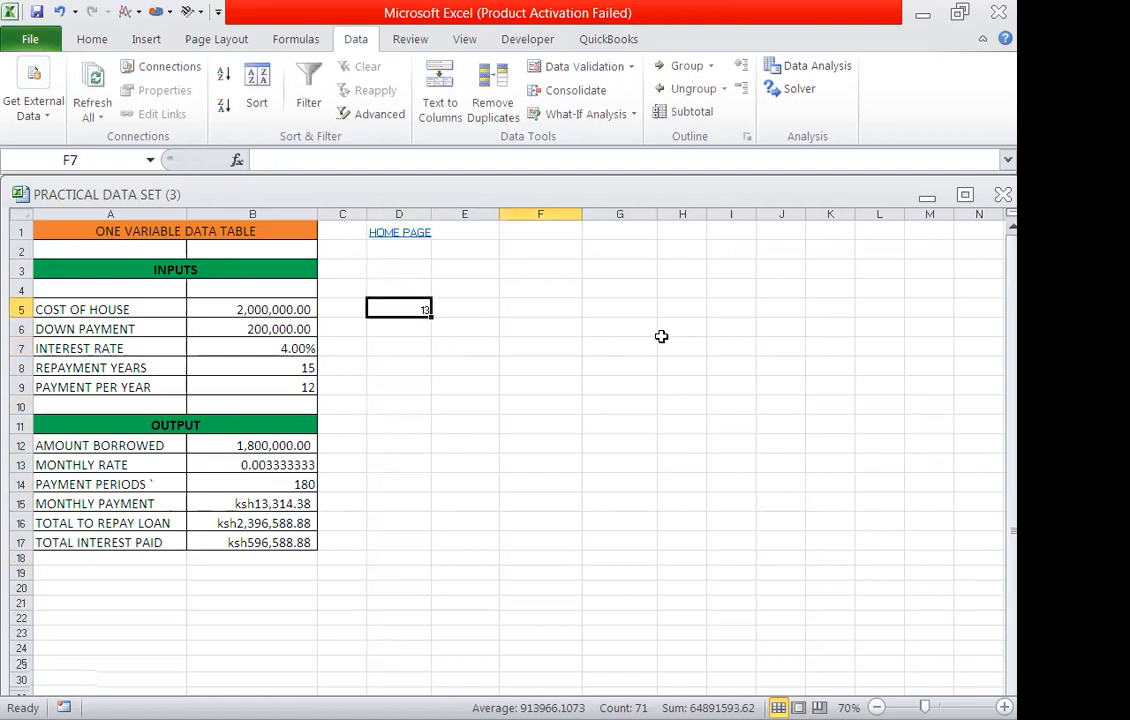
{"action": "left_click", "coordinate": [620, 309]}
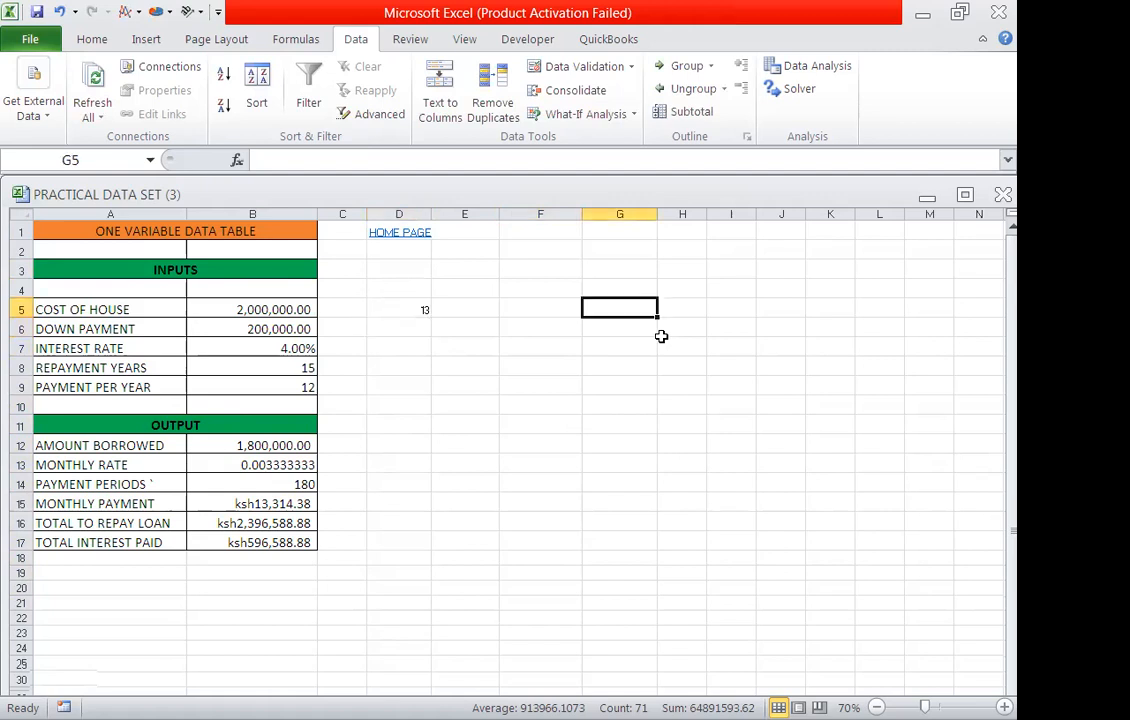
{"action": "left_click", "coordinate": [399, 309]}
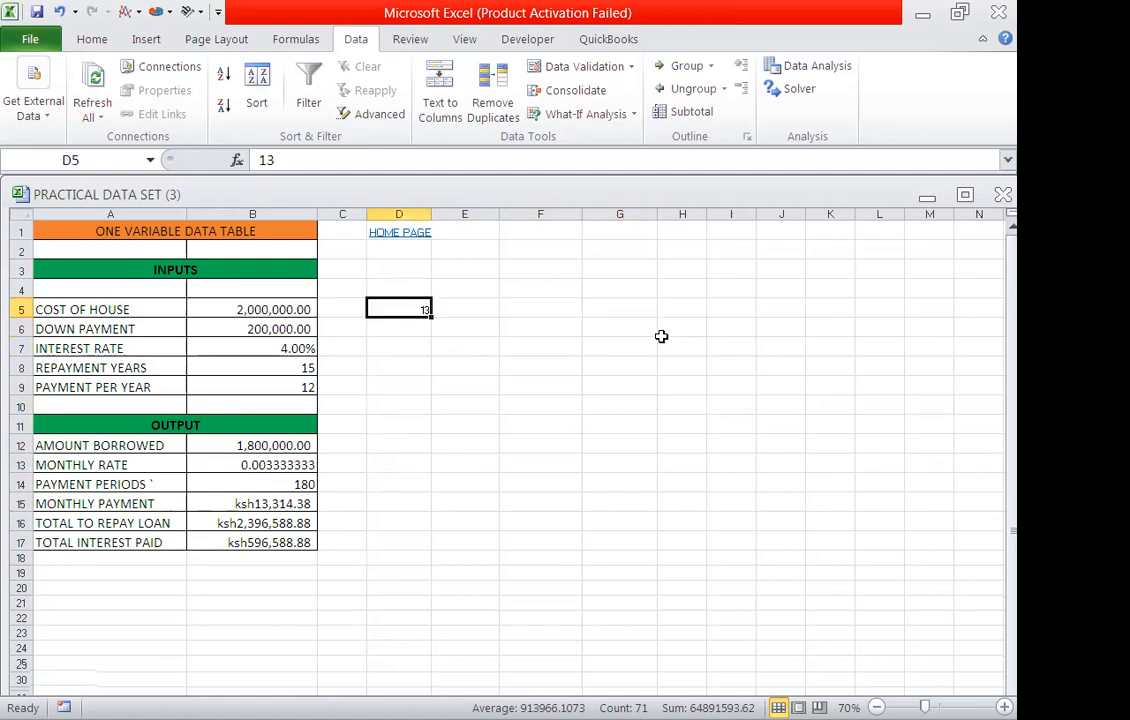
Step: Fill a linear series down the column from D5 with step value 1 and stop value 30
{"action": "left_click", "coordinate": [92, 40]}
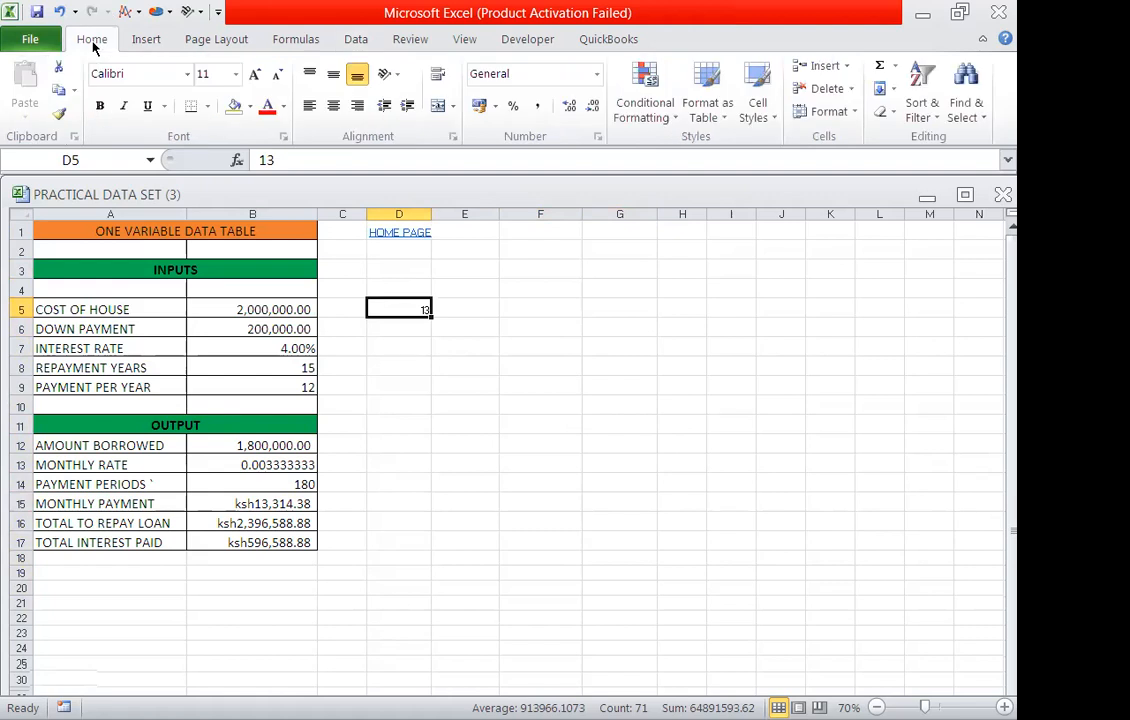
{"action": "left_click", "coordinate": [892, 90]}
{"action": "left_click", "coordinate": [900, 235]}
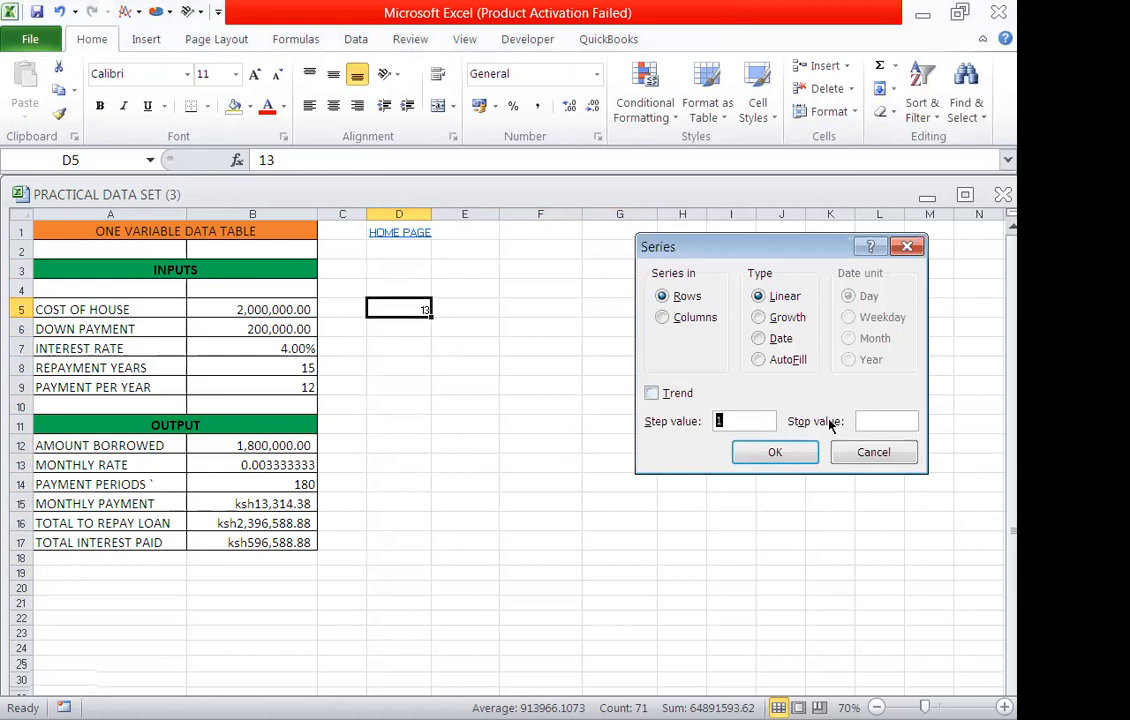
{"action": "left_click", "coordinate": [862, 420]}
{"action": "type", "text": "30"}
{"action": "left_click", "coordinate": [690, 319]}
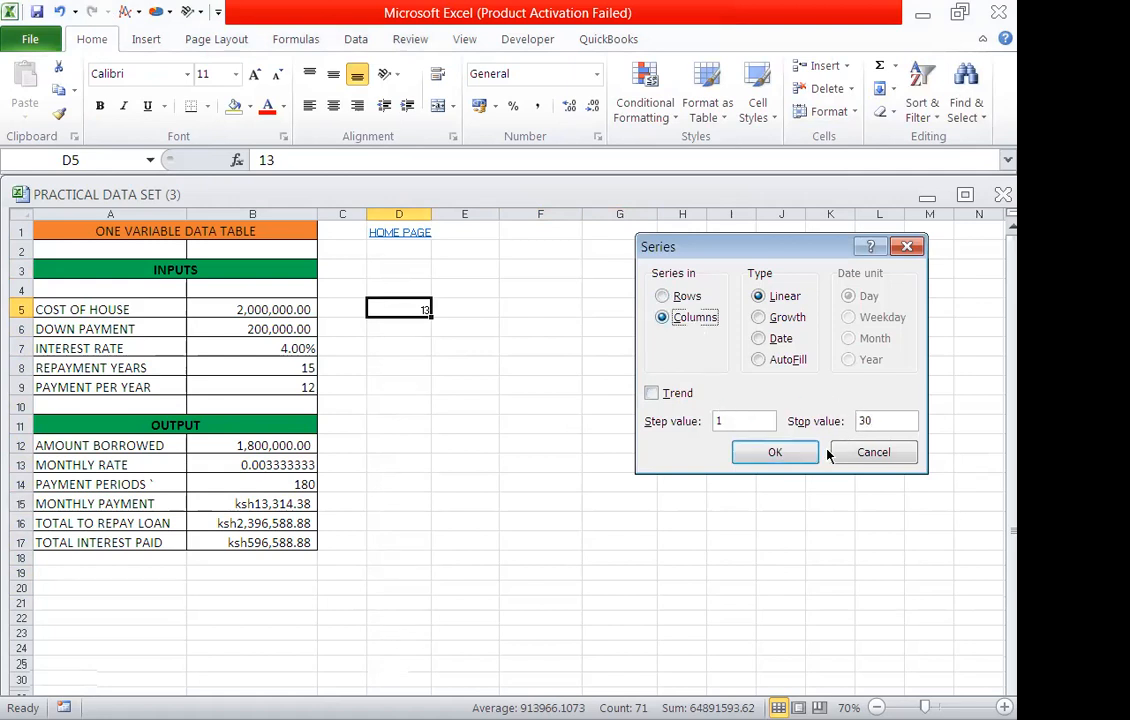
{"action": "left_click", "coordinate": [776, 453]}
{"action": "scroll", "coordinate": [676, 421], "scroll_direction": "down", "scroll_amount": 2}
{"action": "scroll", "coordinate": [674, 414], "scroll_direction": "up", "scroll_amount": 2}
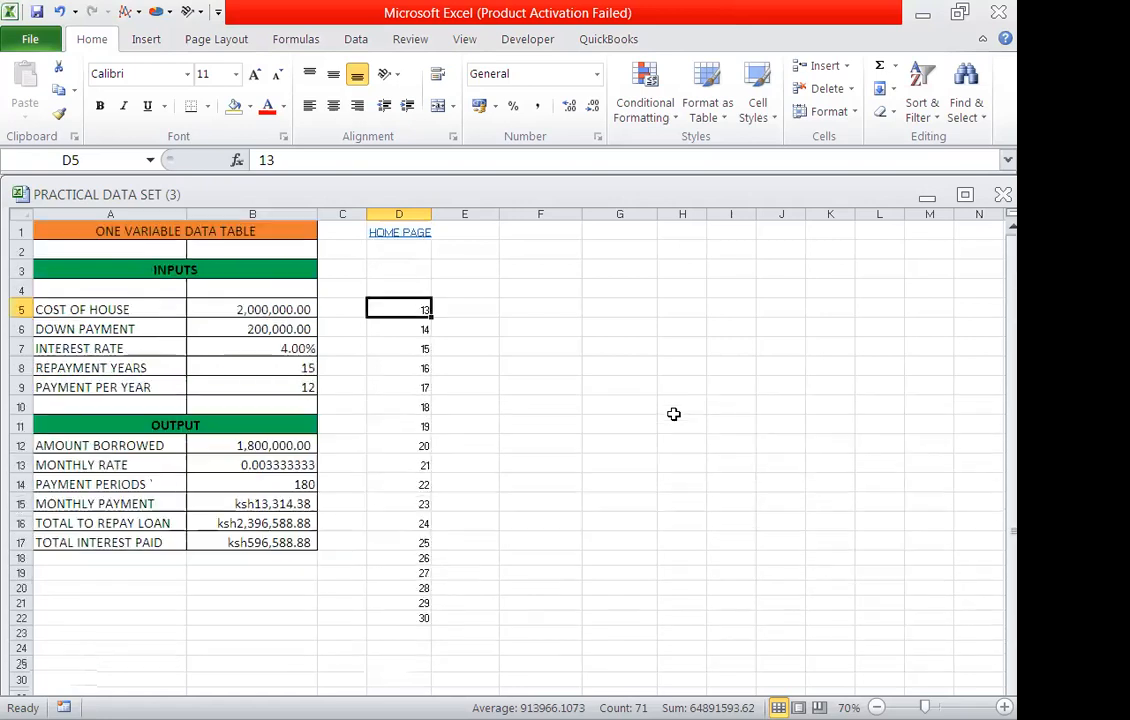
{"action": "scroll", "coordinate": [672, 414], "scroll_direction": "down", "scroll_amount": 3}
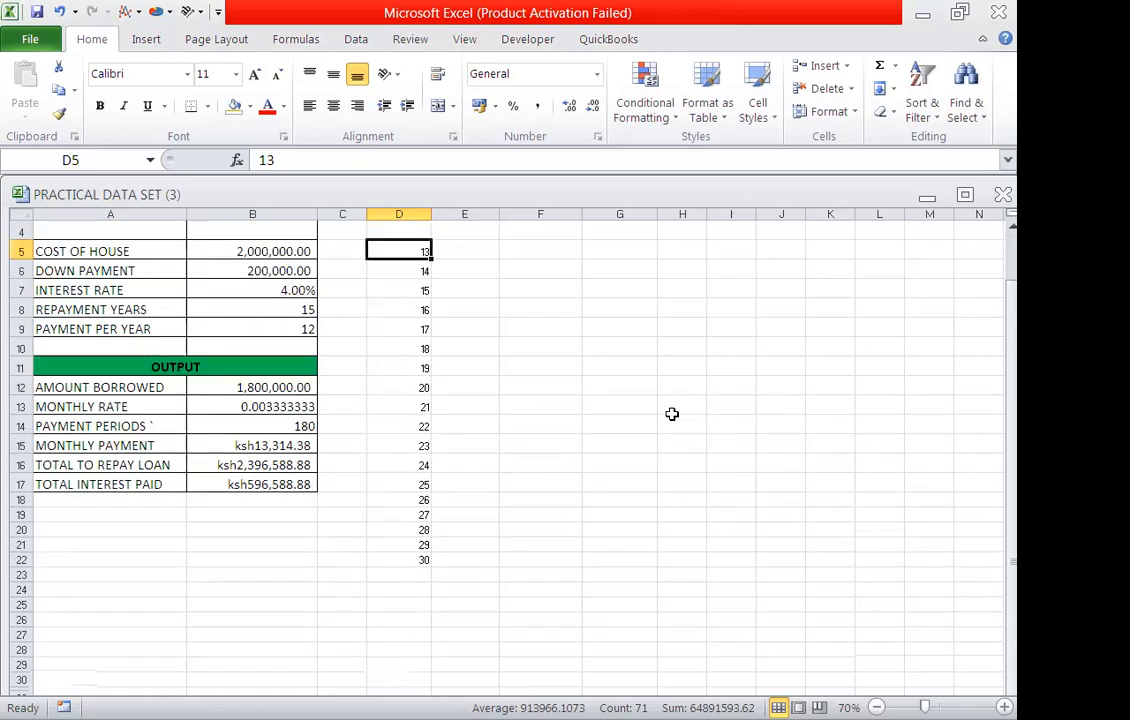
{"action": "scroll", "coordinate": [672, 414], "scroll_direction": "up", "scroll_amount": 3}
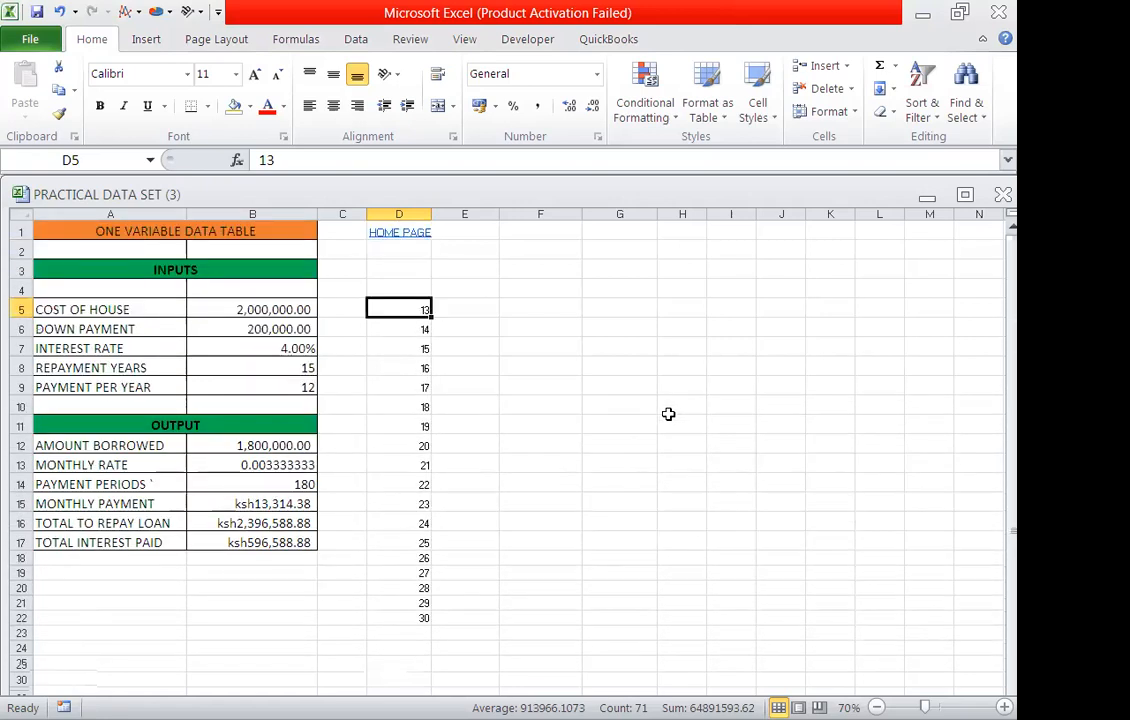
{"action": "scroll", "coordinate": [665, 412], "scroll_direction": "down", "scroll_amount": 1}
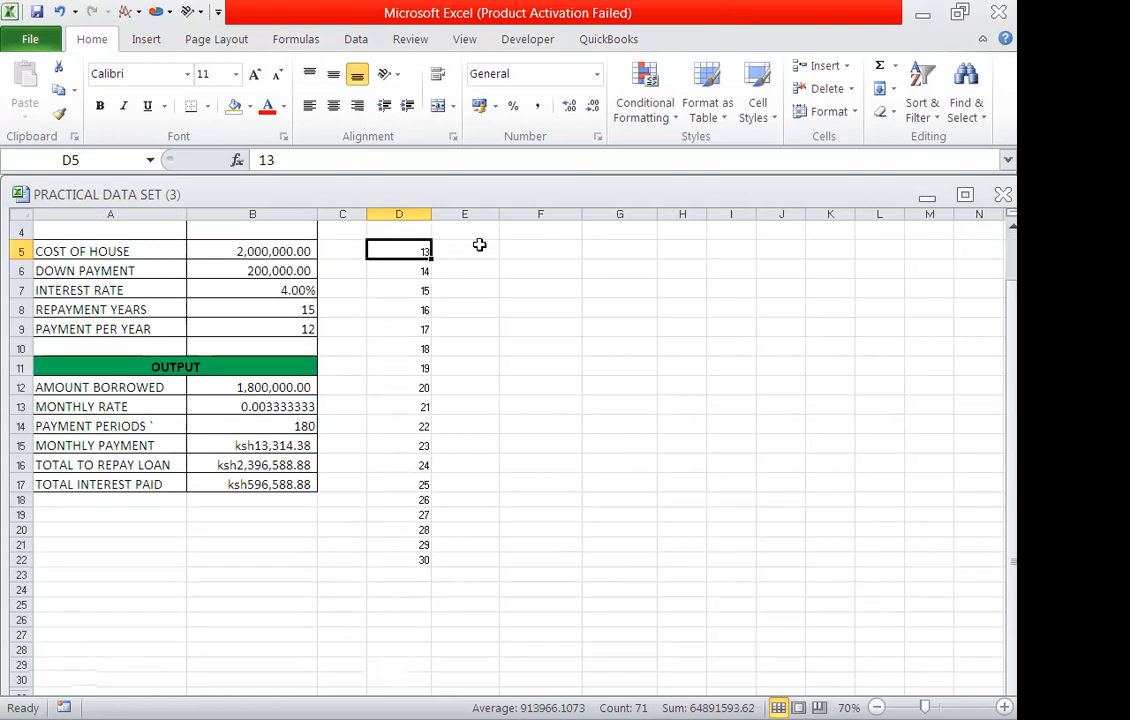
Step: Link cell E4 to the monthly payment with the formula =B15 as the data table's first result heading
{"action": "scroll", "coordinate": [479, 250], "scroll_direction": "up", "scroll_amount": 1}
{"action": "key", "text": "Up"}
{"action": "key", "text": "Right"}
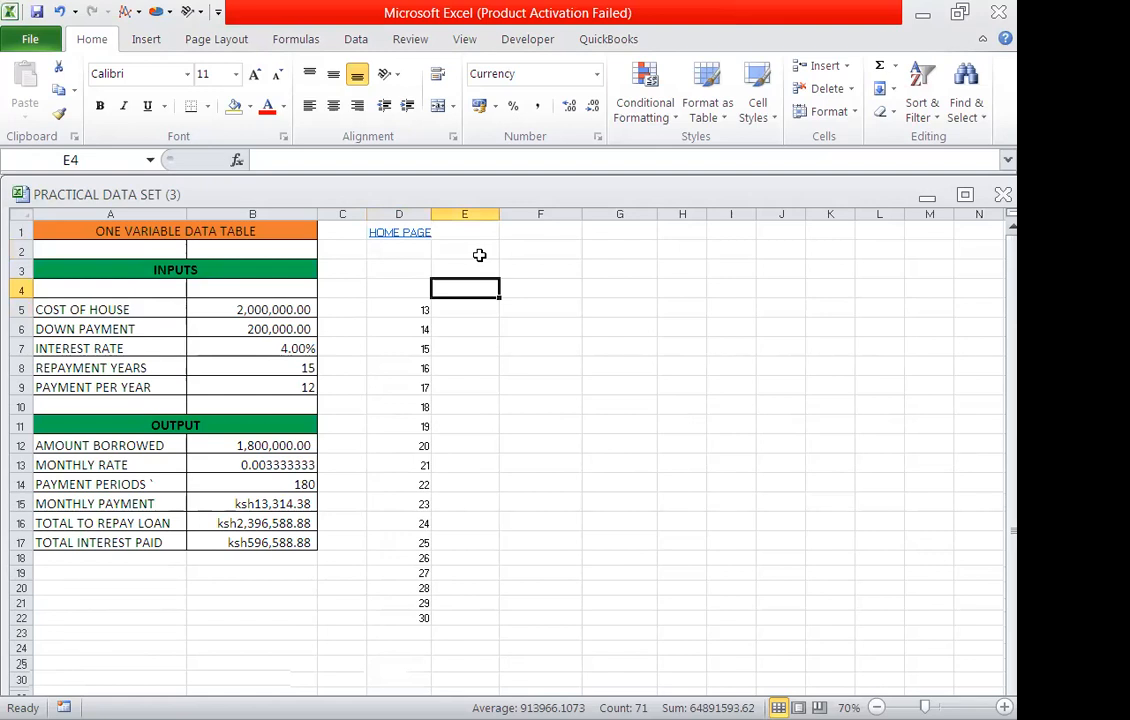
{"action": "type", "text": "="}
{"action": "left_click", "coordinate": [284, 505]}
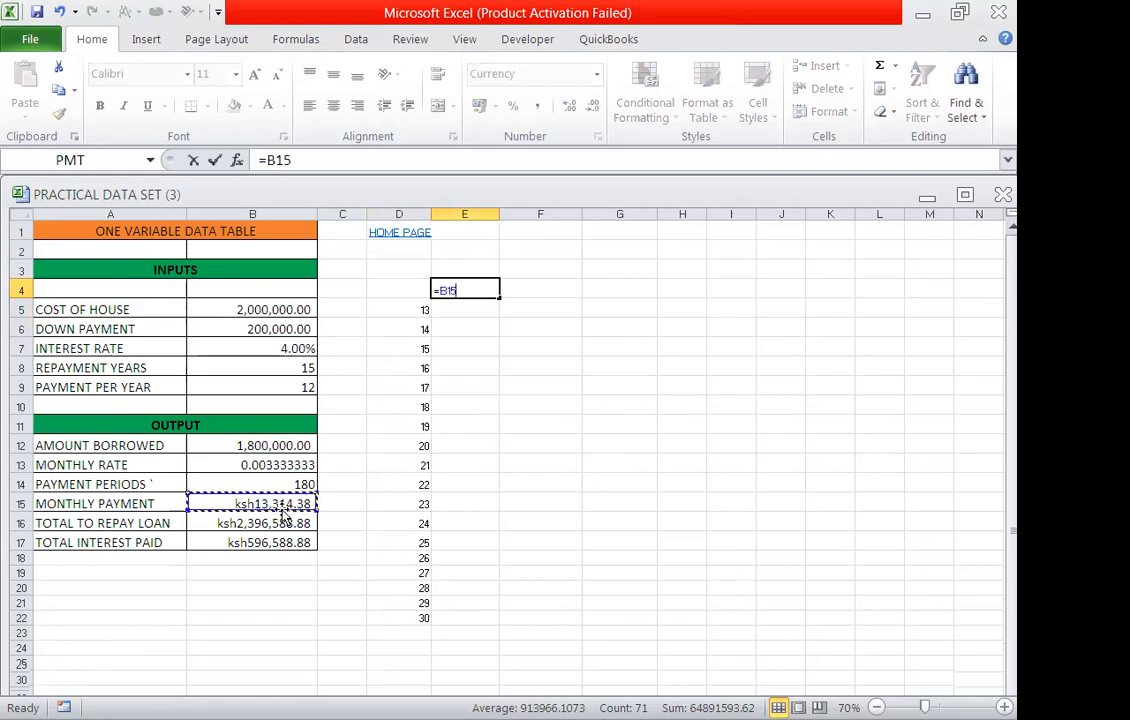
{"action": "key", "text": "Return"}
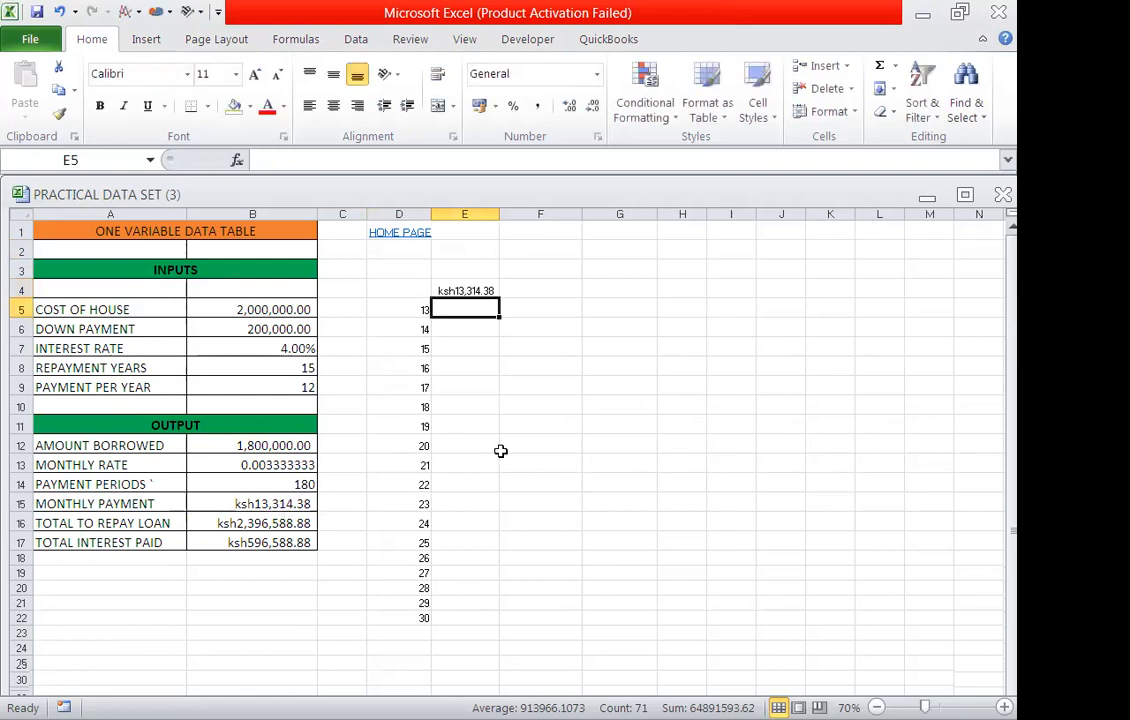
Step: Link cell F4 to the total to repay loan in cell B16
{"action": "key", "text": "Up"}
{"action": "key", "text": "Right"}
{"action": "type", "text": "="}
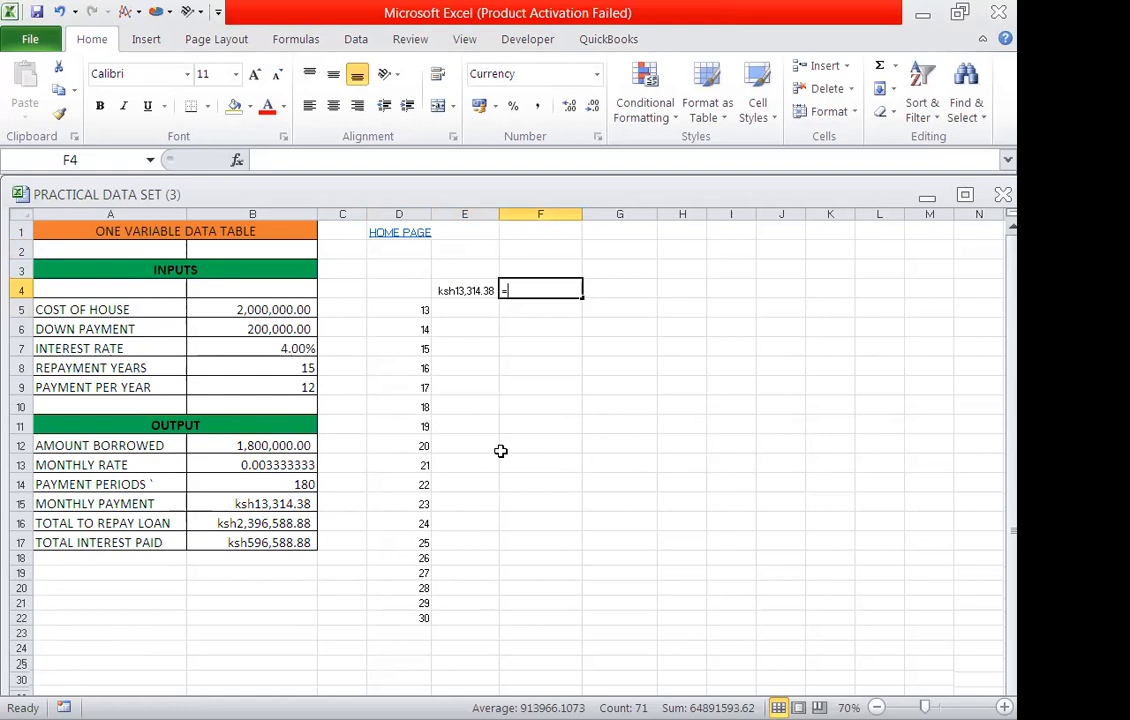
{"action": "left_click", "coordinate": [284, 518]}
{"action": "key", "text": "Return"}
Step: Link cell G4 to the total interest paid with the formula =B17
{"action": "scroll", "coordinate": [399, 519], "scroll_direction": "down", "scroll_amount": 1}
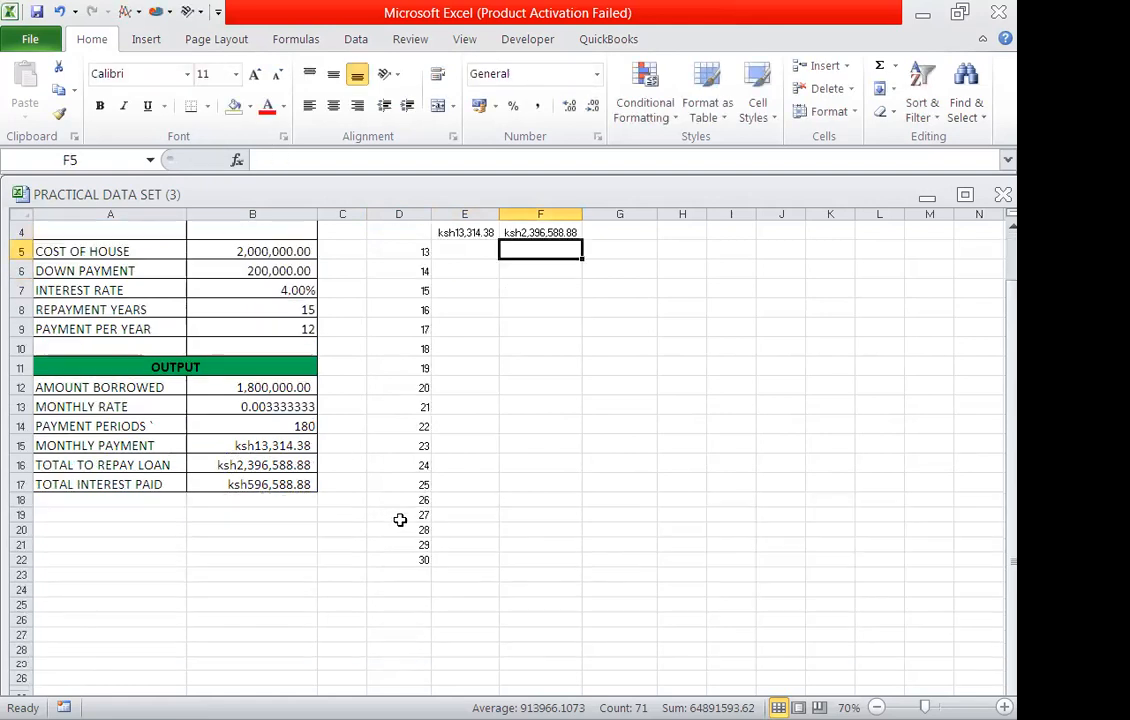
{"action": "left_click", "coordinate": [606, 229]}
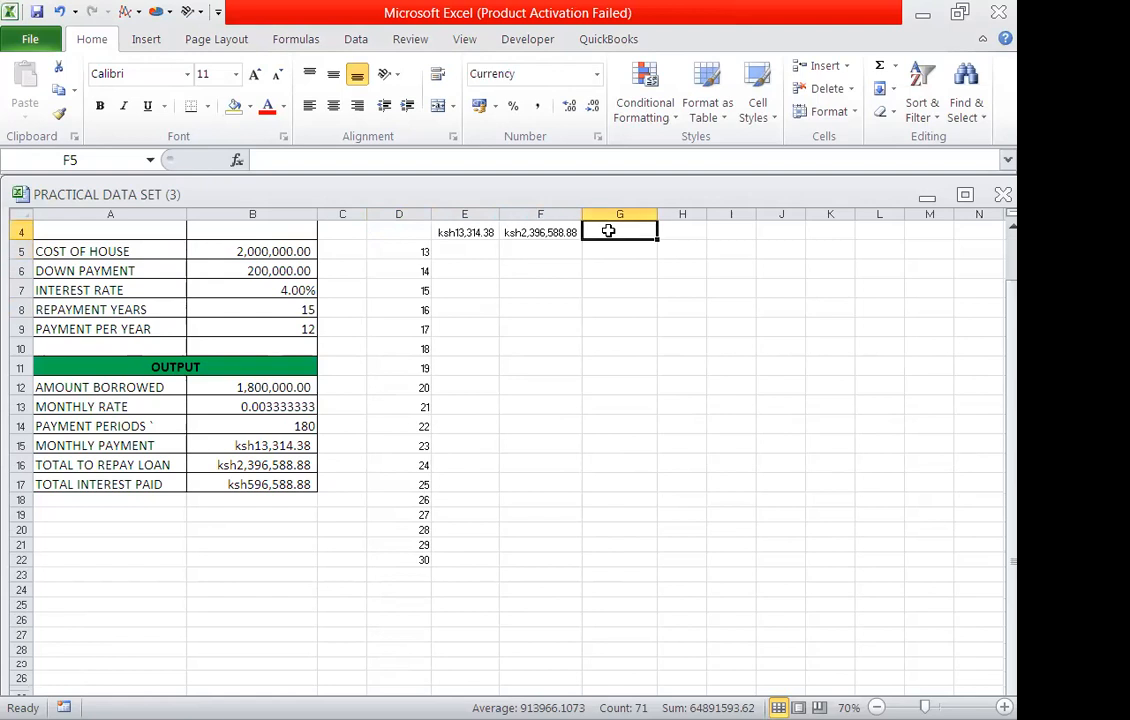
{"action": "type", "text": "="}
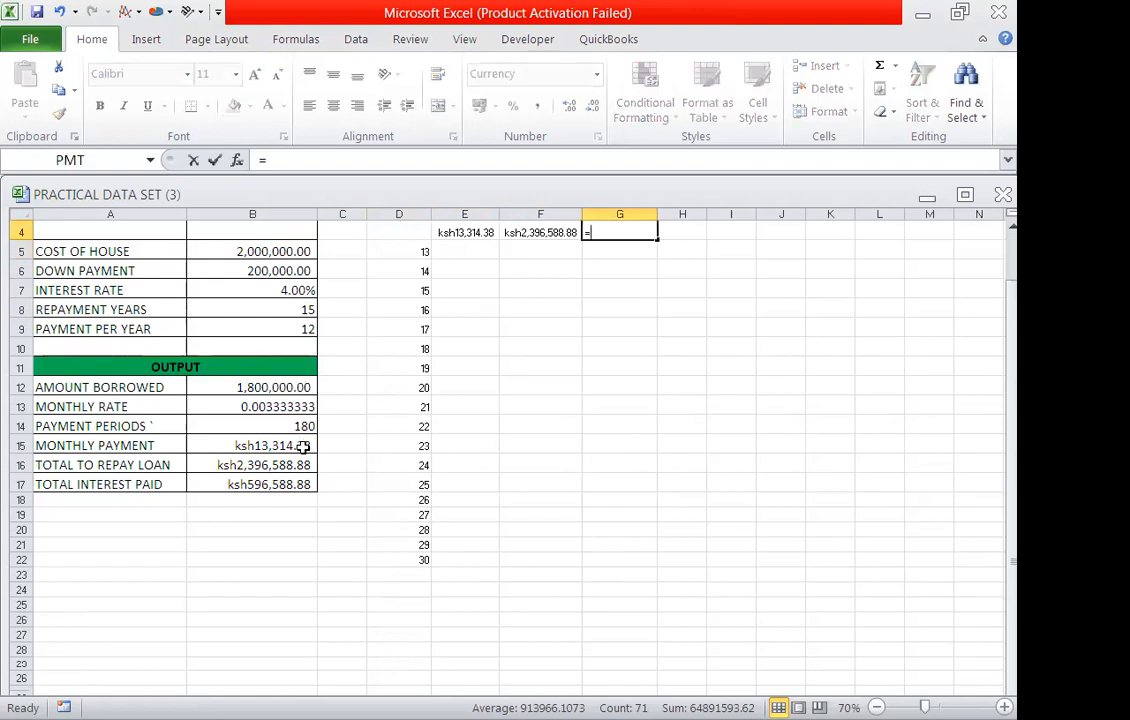
{"action": "left_click", "coordinate": [283, 484]}
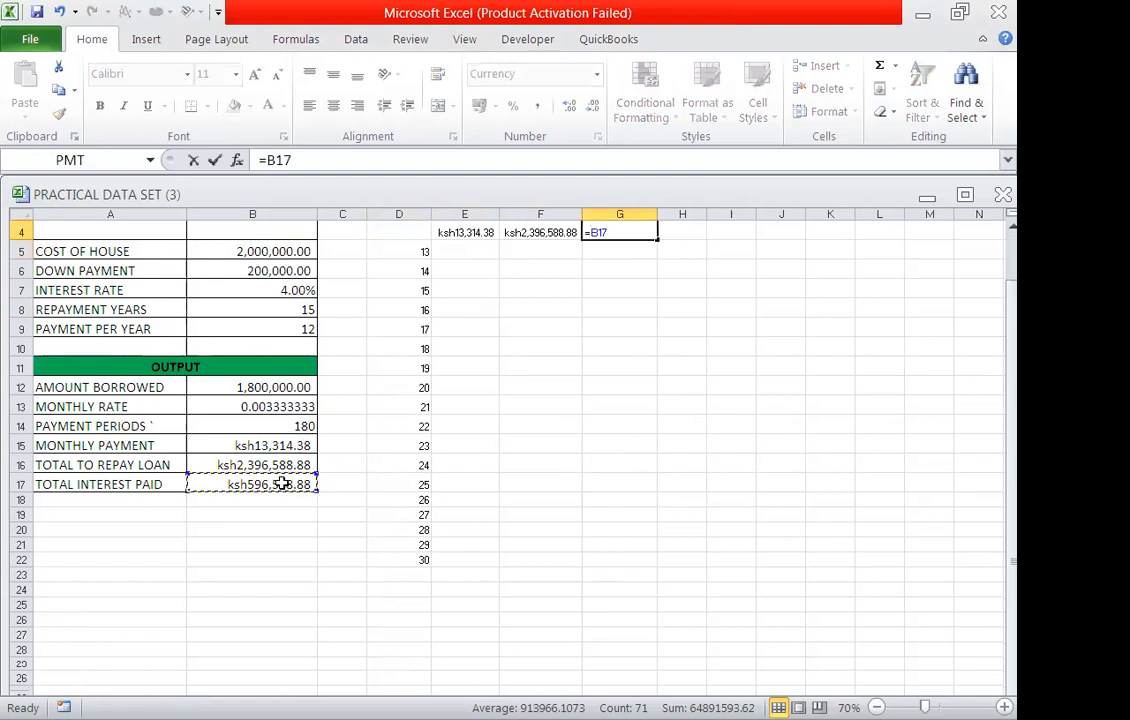
{"action": "key", "text": "Return"}
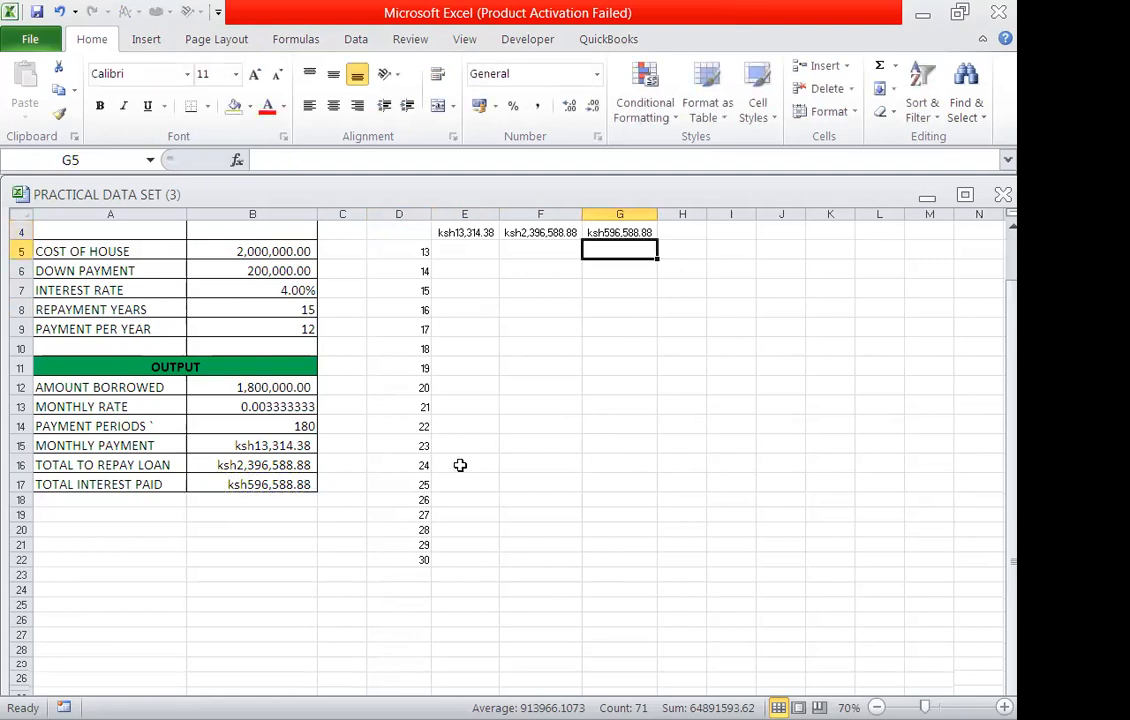
Step: Create a what-if data table over D4:G22 using the repayment years cell $B$8 as the column input cell
{"action": "scroll", "coordinate": [540, 423], "scroll_direction": "down", "scroll_amount": 1}
{"action": "scroll", "coordinate": [540, 423], "scroll_direction": "up", "scroll_amount": 1}
{"action": "left_click_drag", "start_coordinate": [410, 230], "coordinate": [613, 553]}
{"action": "scroll", "coordinate": [676, 462], "scroll_direction": "down", "scroll_amount": 1}
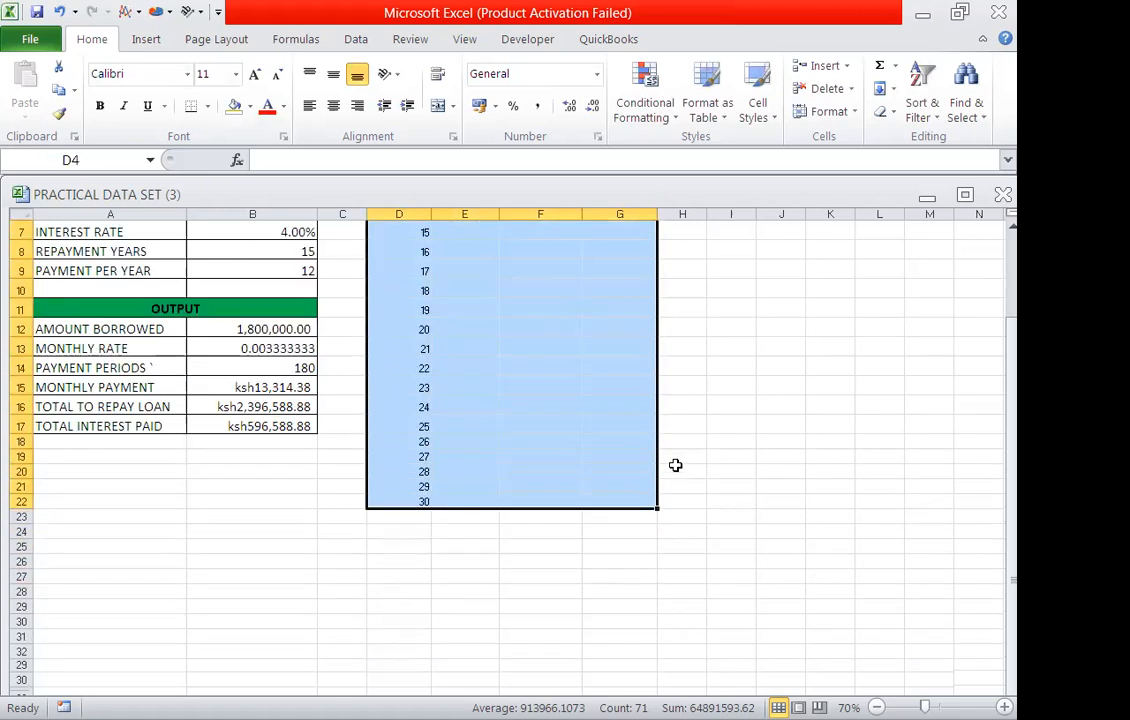
{"action": "scroll", "coordinate": [671, 457], "scroll_direction": "up", "scroll_amount": 2}
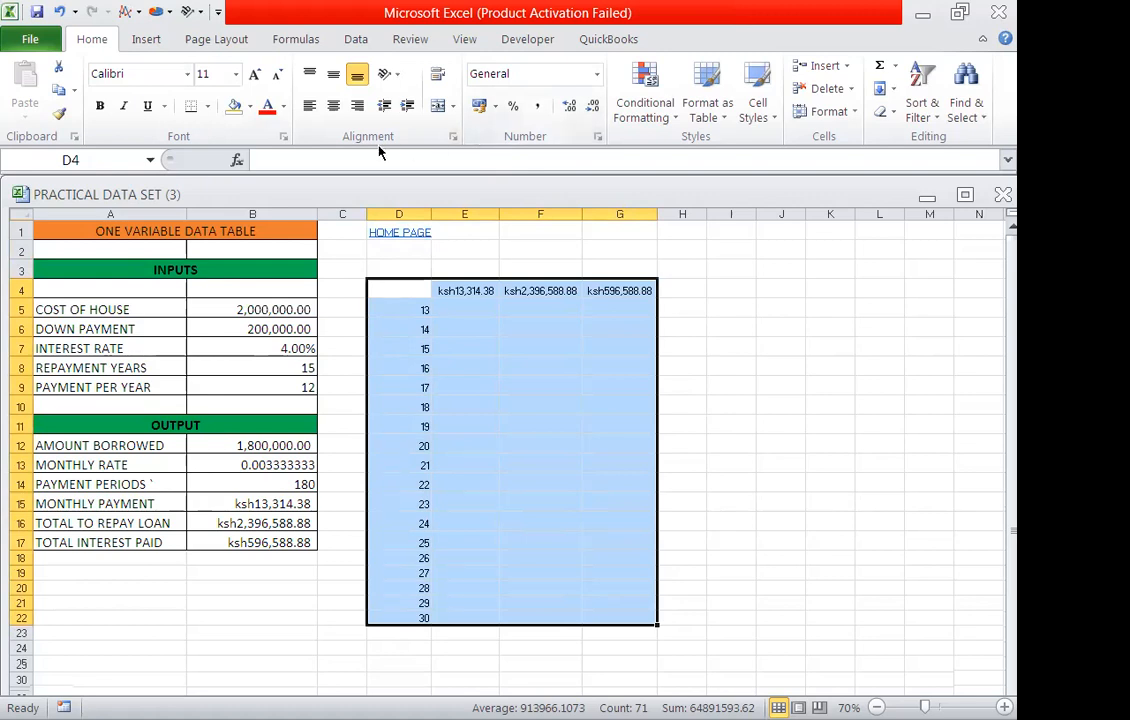
{"action": "left_click", "coordinate": [358, 40]}
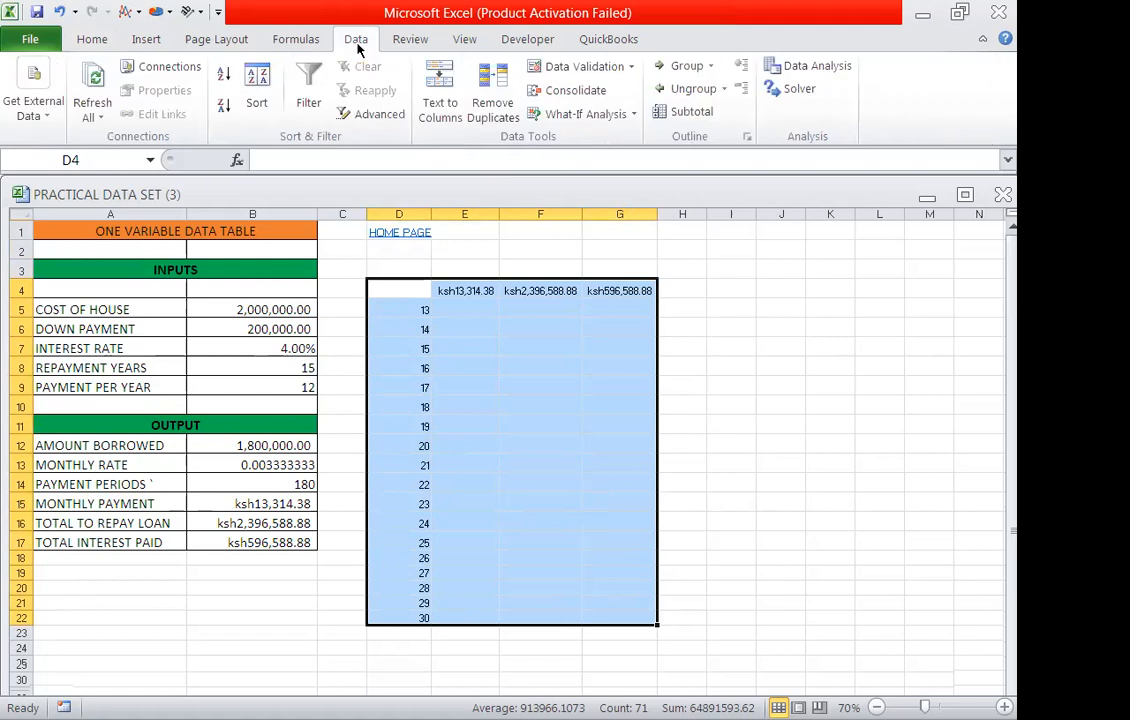
{"action": "left_click", "coordinate": [600, 114]}
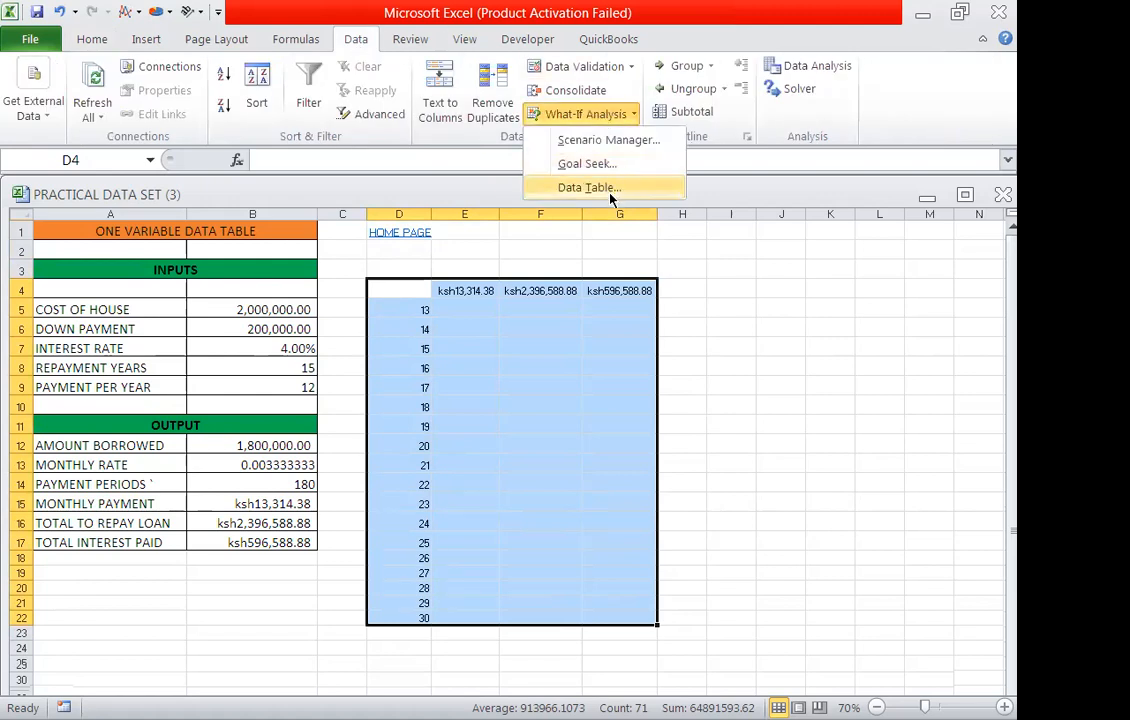
{"action": "left_click", "coordinate": [590, 188]}
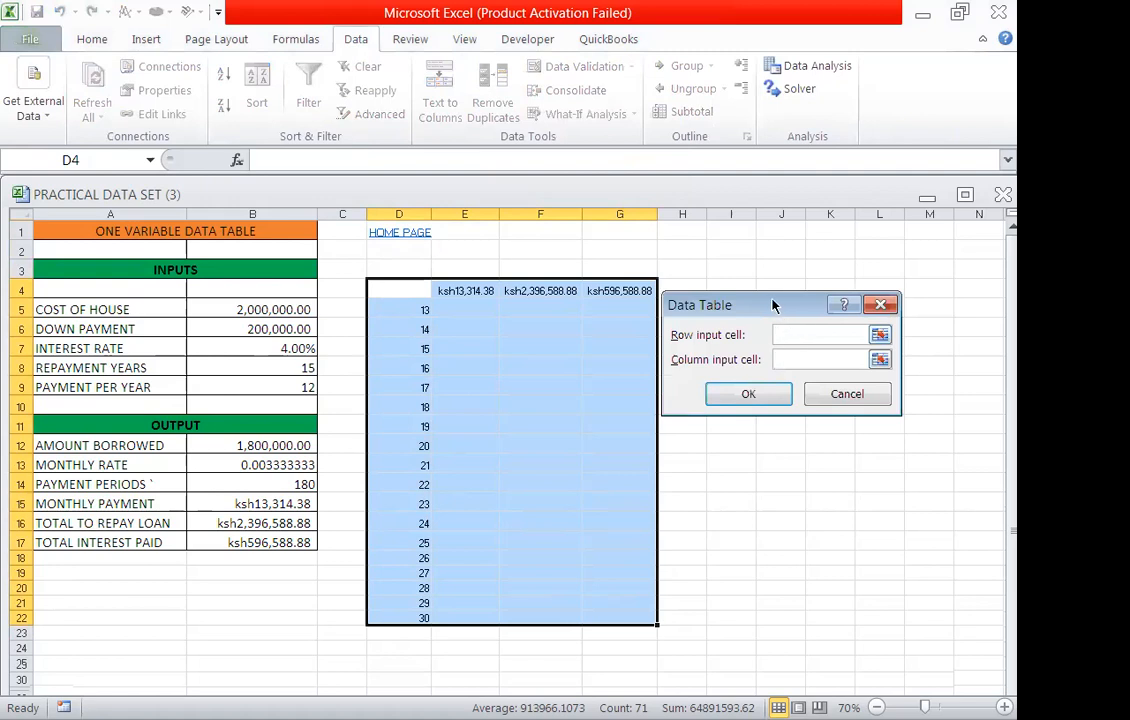
{"action": "left_click", "coordinate": [815, 360]}
{"action": "left_click", "coordinate": [290, 370]}
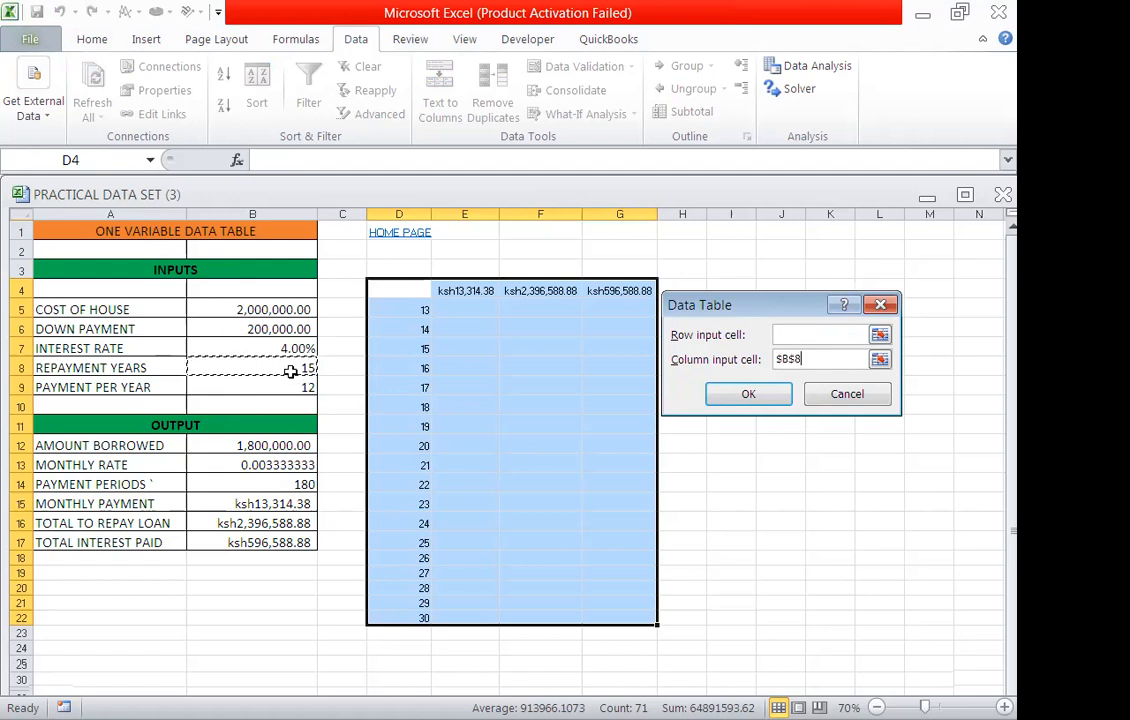
{"action": "left_click", "coordinate": [748, 393]}
Step: Return to the workbook's home page and open the TWO VARIABLE DATA TABLE worksheet
{"action": "scroll", "coordinate": [688, 322], "scroll_direction": "down", "scroll_amount": 3}
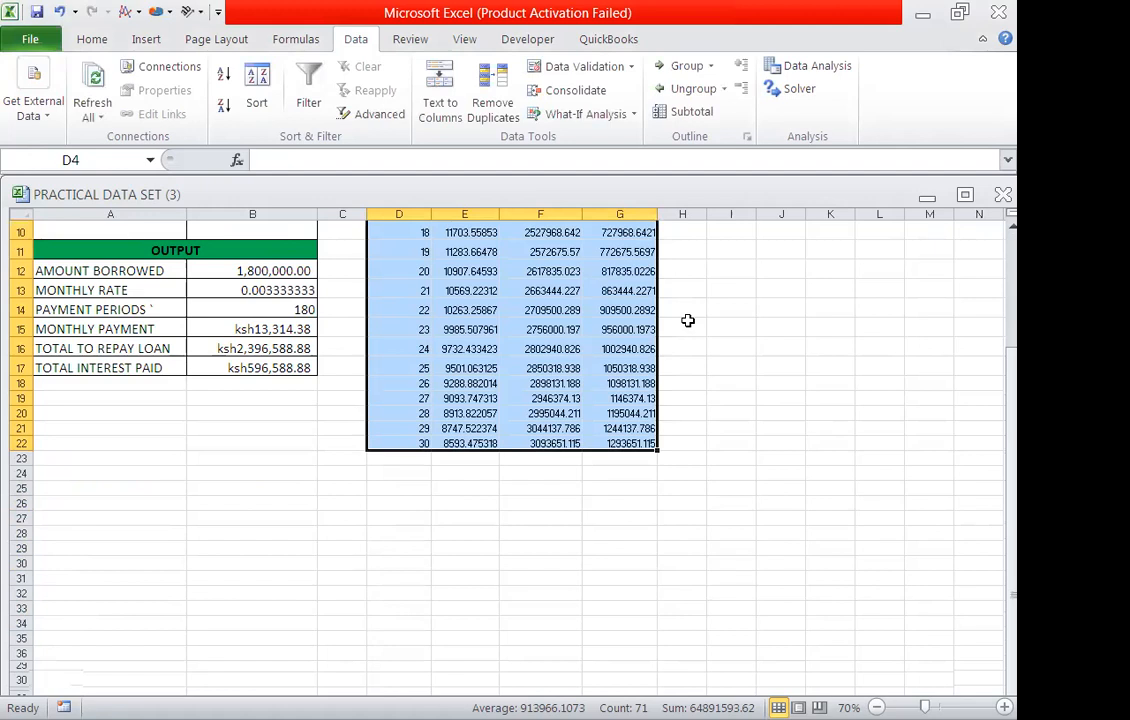
{"action": "scroll", "coordinate": [688, 320], "scroll_direction": "up", "scroll_amount": 3}
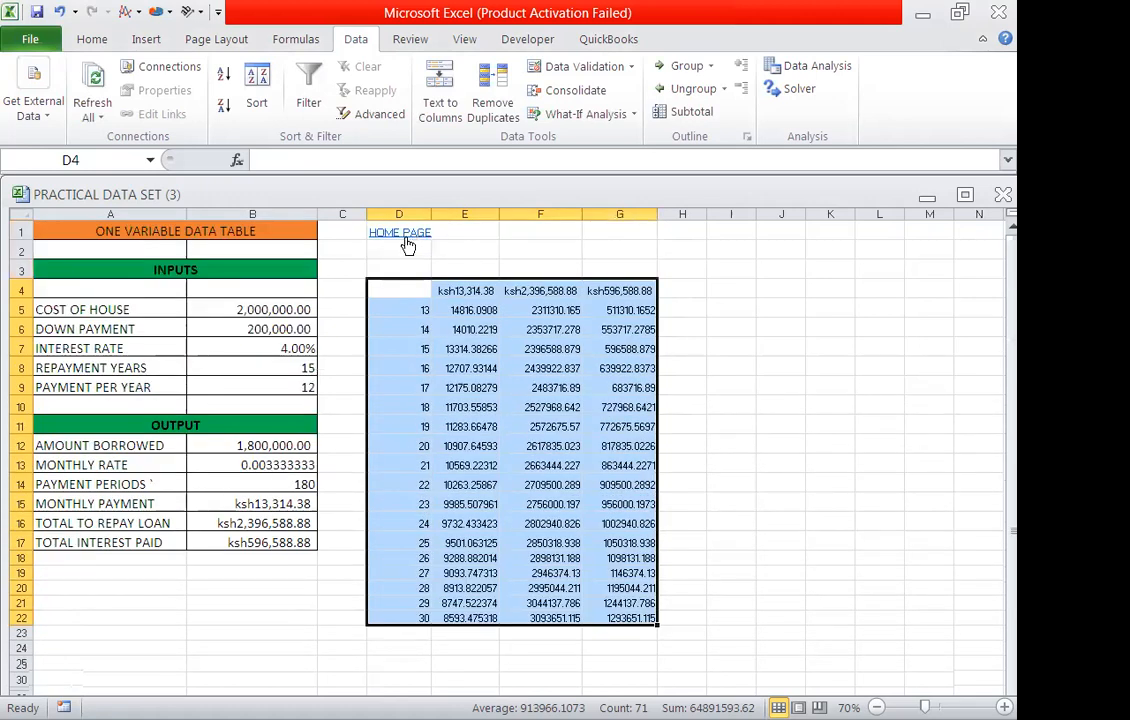
{"action": "left_click", "coordinate": [414, 237]}
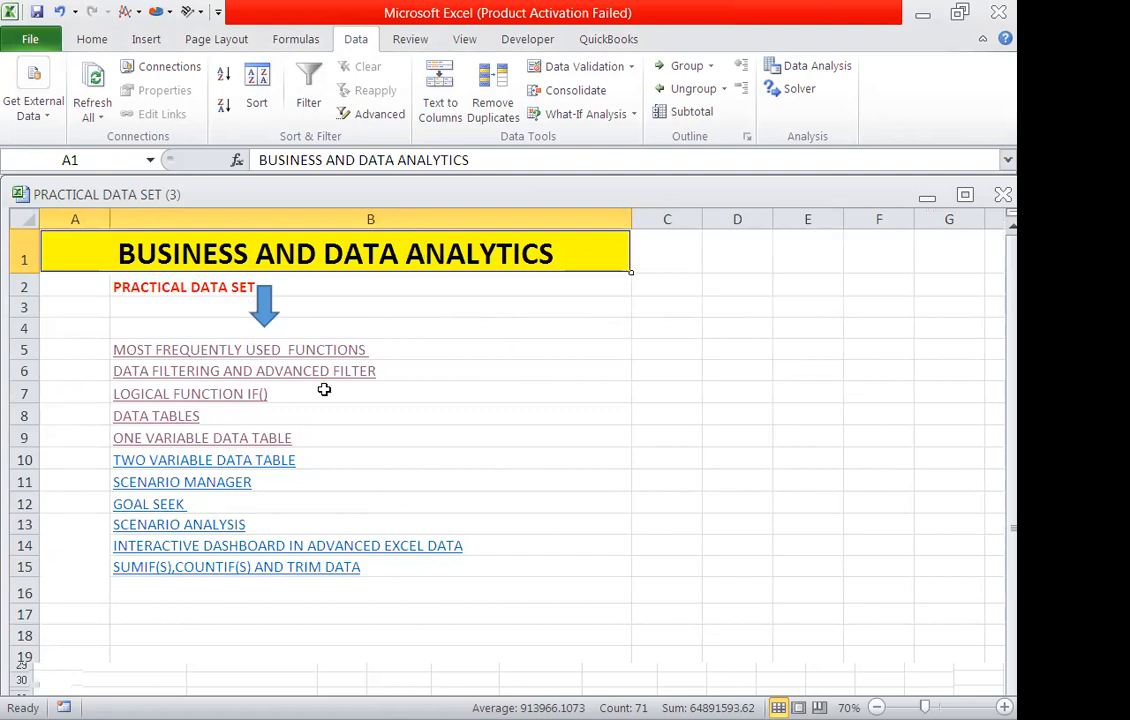
{"action": "left_click", "coordinate": [266, 460]}
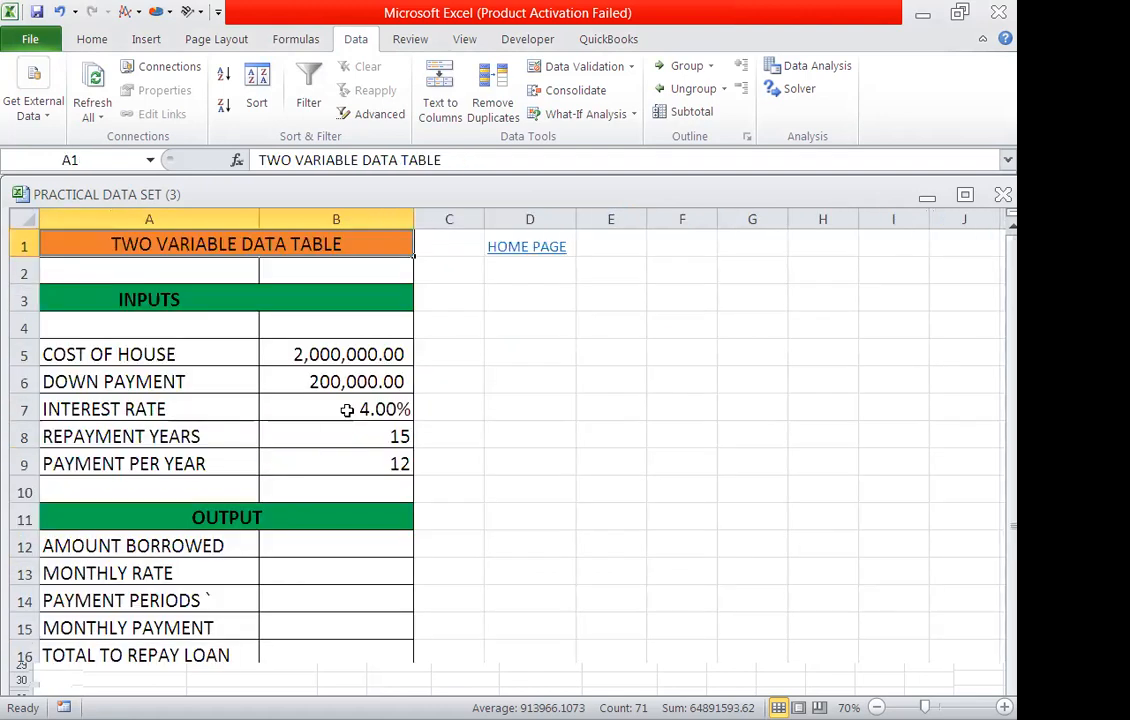
{"action": "scroll", "coordinate": [347, 409], "scroll_direction": "down", "scroll_amount": 3}
{"action": "scroll", "coordinate": [347, 409], "scroll_direction": "up", "scroll_amount": 3}
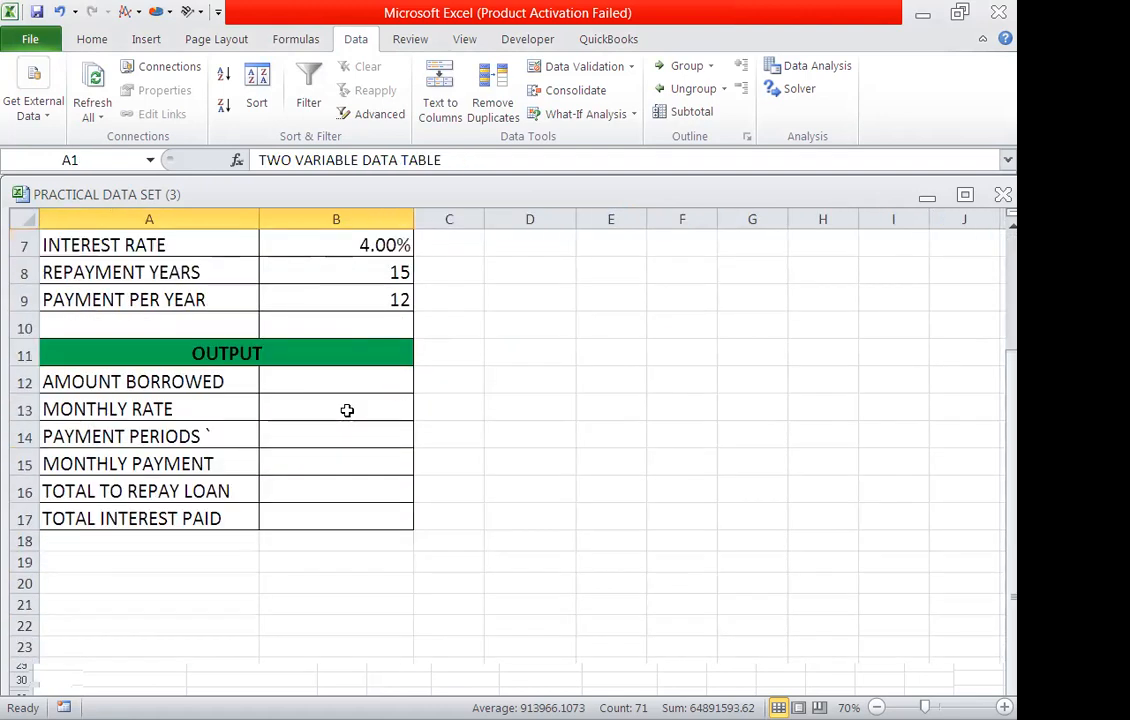
{"action": "scroll", "coordinate": [347, 409], "scroll_direction": "down", "scroll_amount": 1}
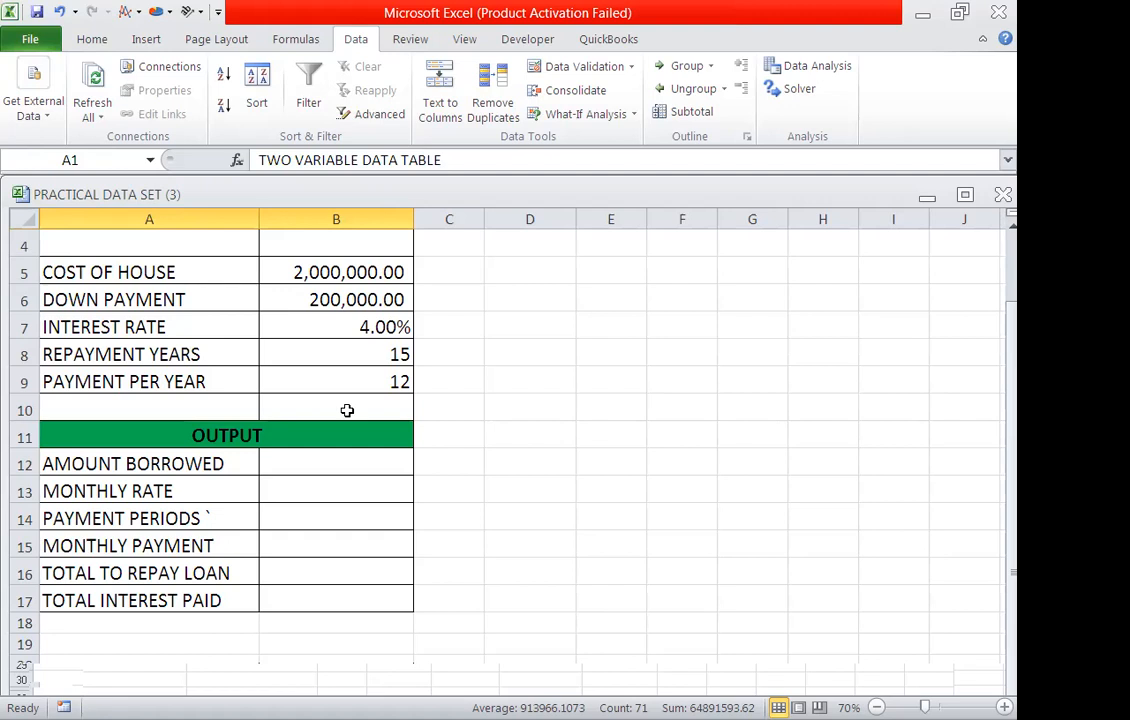
{"action": "scroll", "coordinate": [347, 410], "scroll_direction": "down", "scroll_amount": 1}
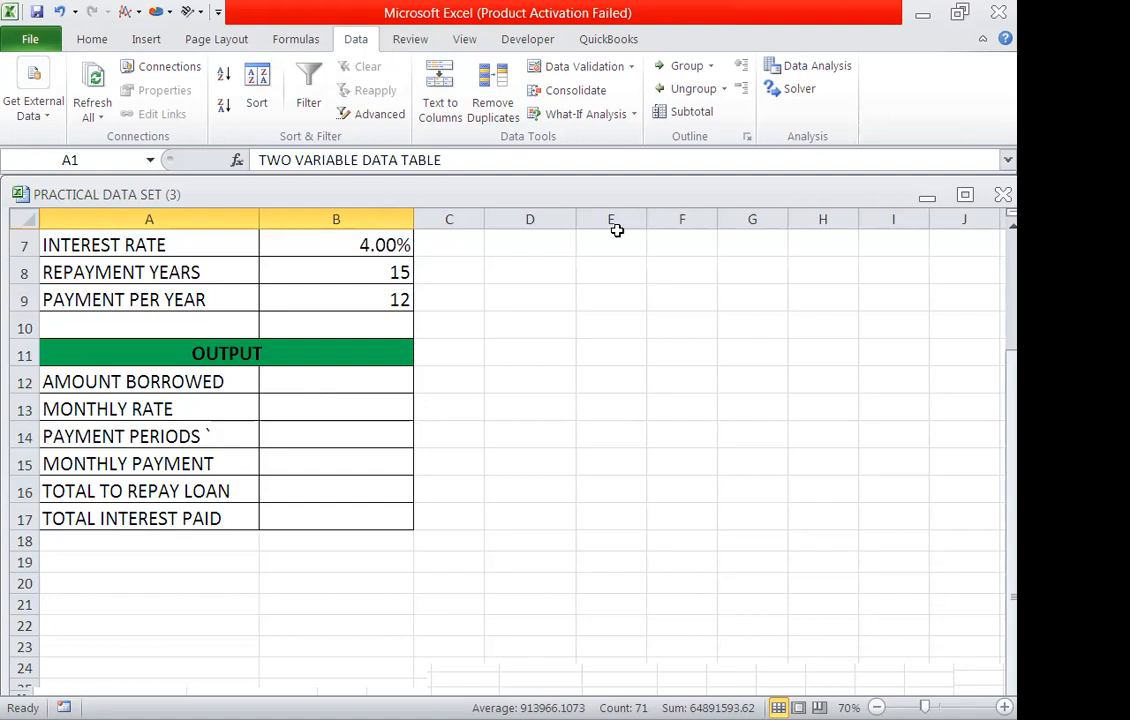
Step: Calculate the amount borrowed in cell B12 as cost of house minus down payment, =B5-B6
{"action": "left_click", "coordinate": [530, 380]}
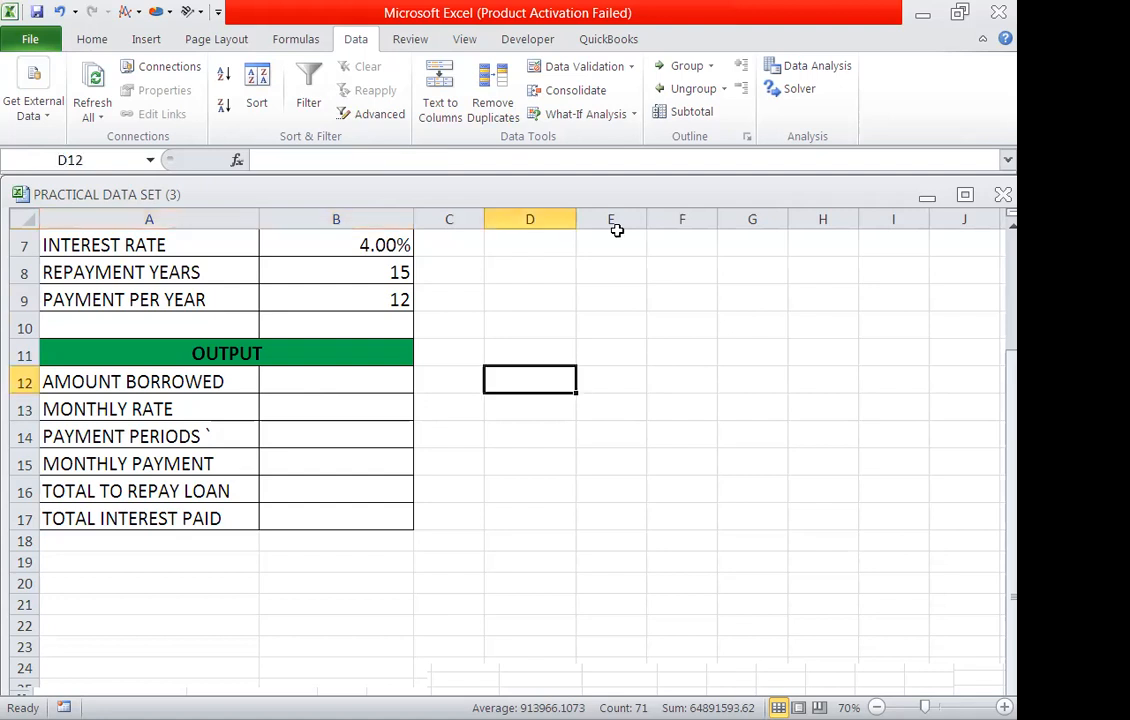
{"action": "scroll", "coordinate": [617, 231], "scroll_direction": "down", "scroll_amount": 1}
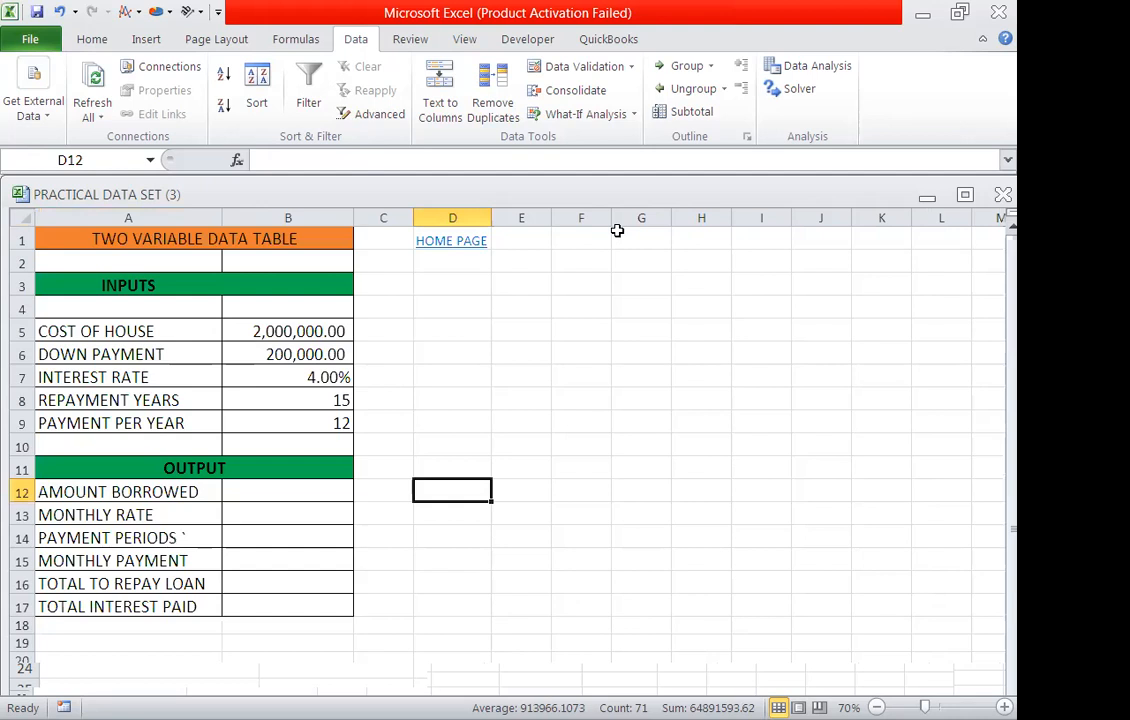
{"action": "scroll", "coordinate": [617, 231], "scroll_direction": "down", "scroll_amount": 1}
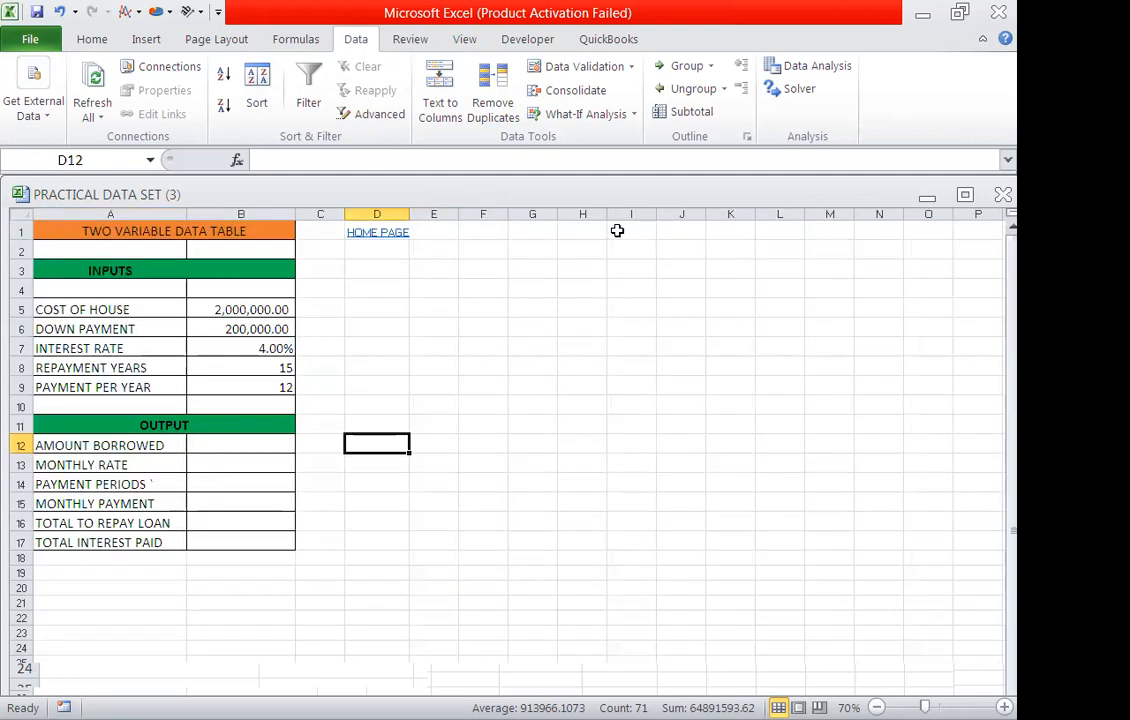
{"action": "left_click", "coordinate": [240, 440]}
{"action": "type", "text": "="}
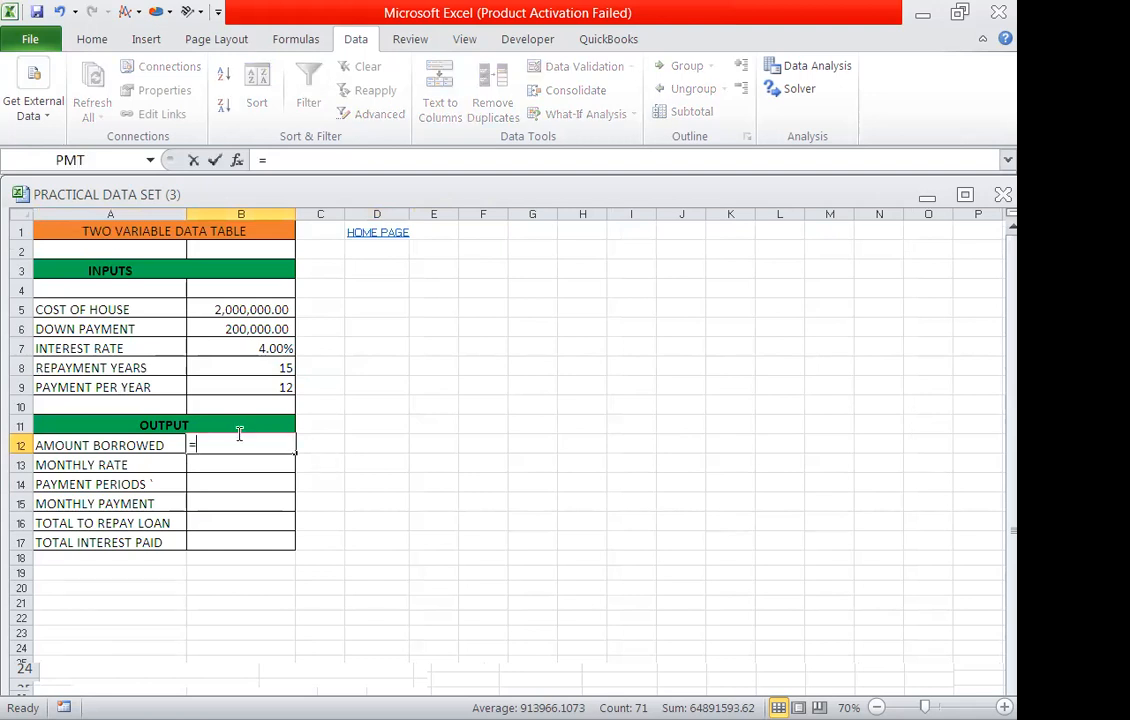
{"action": "left_click", "coordinate": [256, 308]}
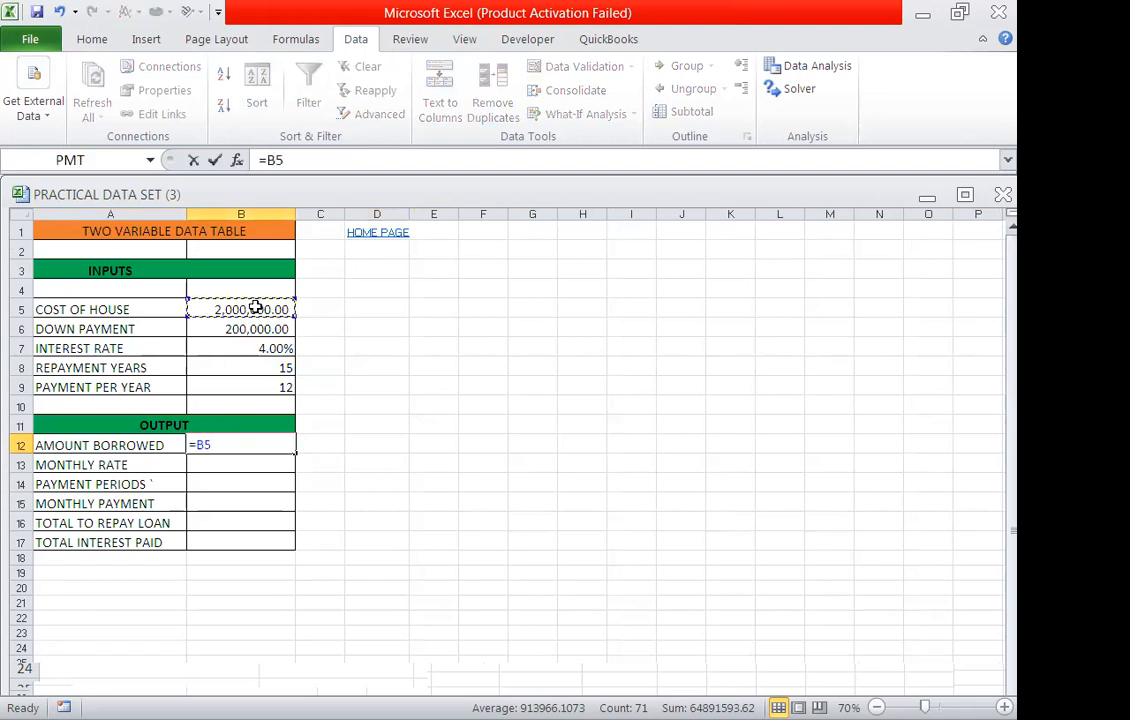
{"action": "type", "text": "-"}
{"action": "left_click", "coordinate": [247, 330]}
{"action": "key", "text": "Return"}
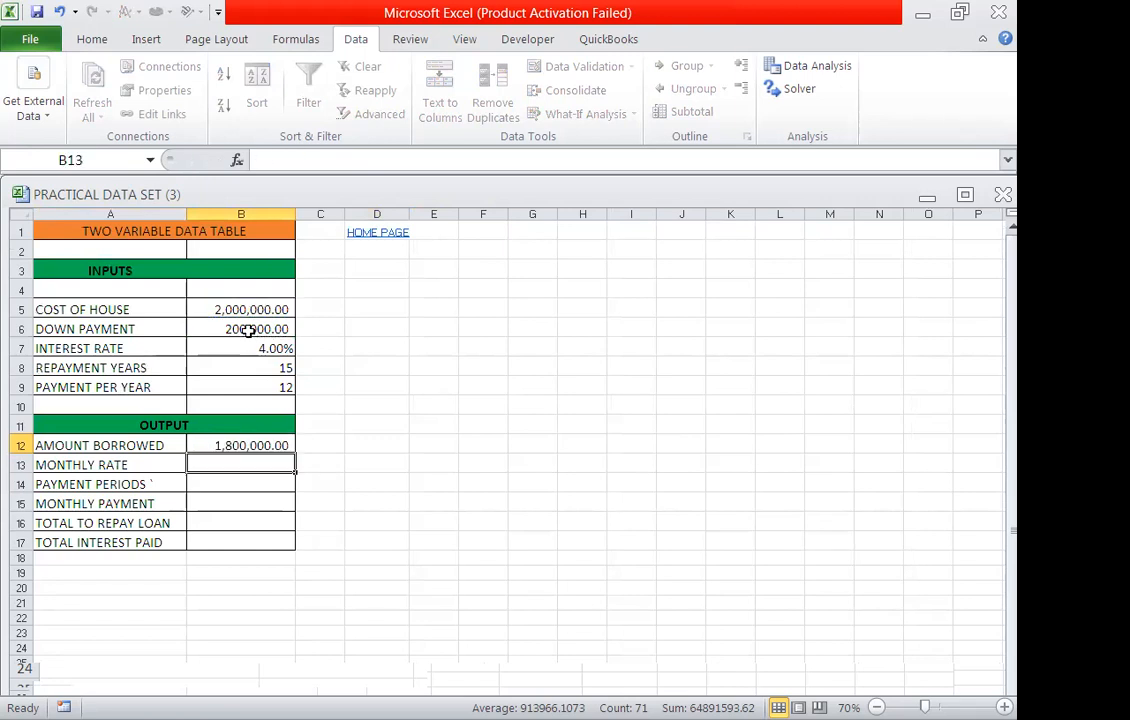
Step: Calculate the monthly rate in cell B13 from the interest rate with the formula =B7/12
{"action": "scroll", "coordinate": [248, 330], "scroll_direction": "down", "scroll_amount": 1}
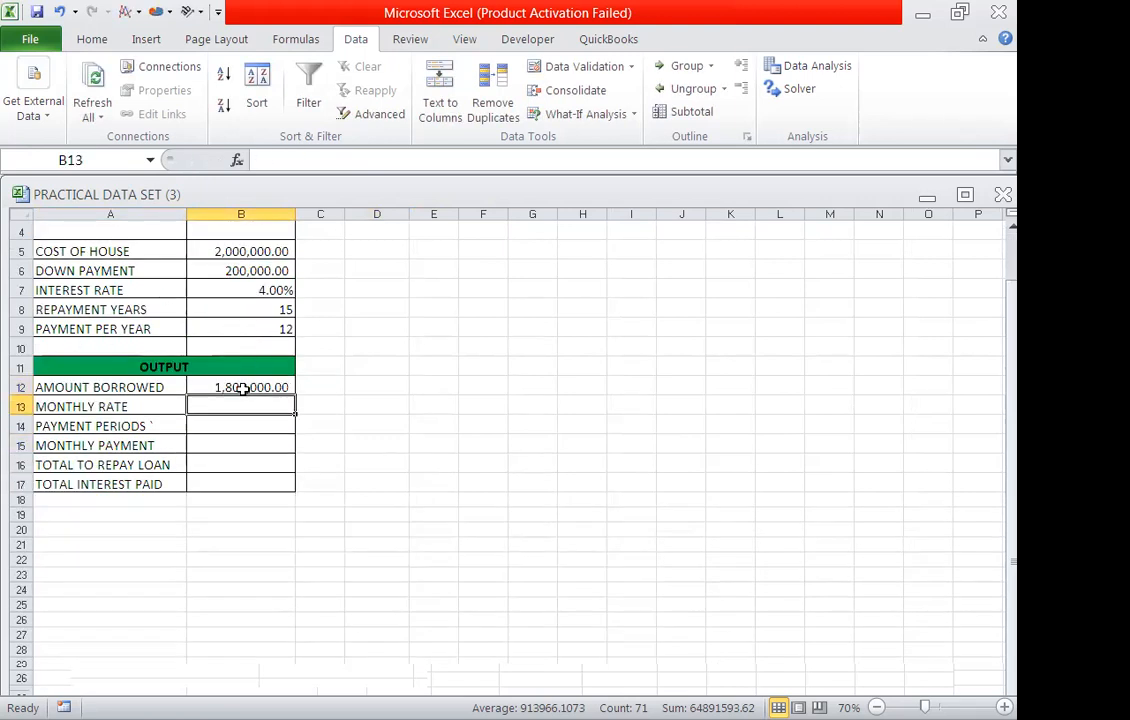
{"action": "type", "text": "="}
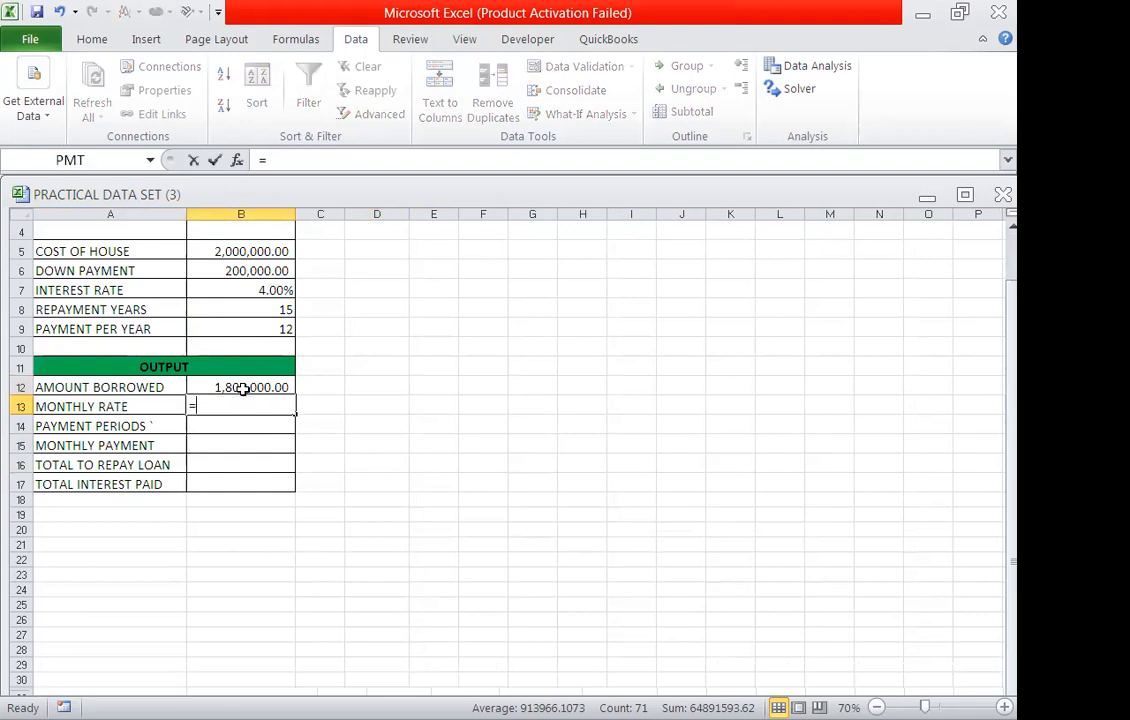
{"action": "left_click", "coordinate": [279, 297]}
{"action": "type", "text": "/12"}
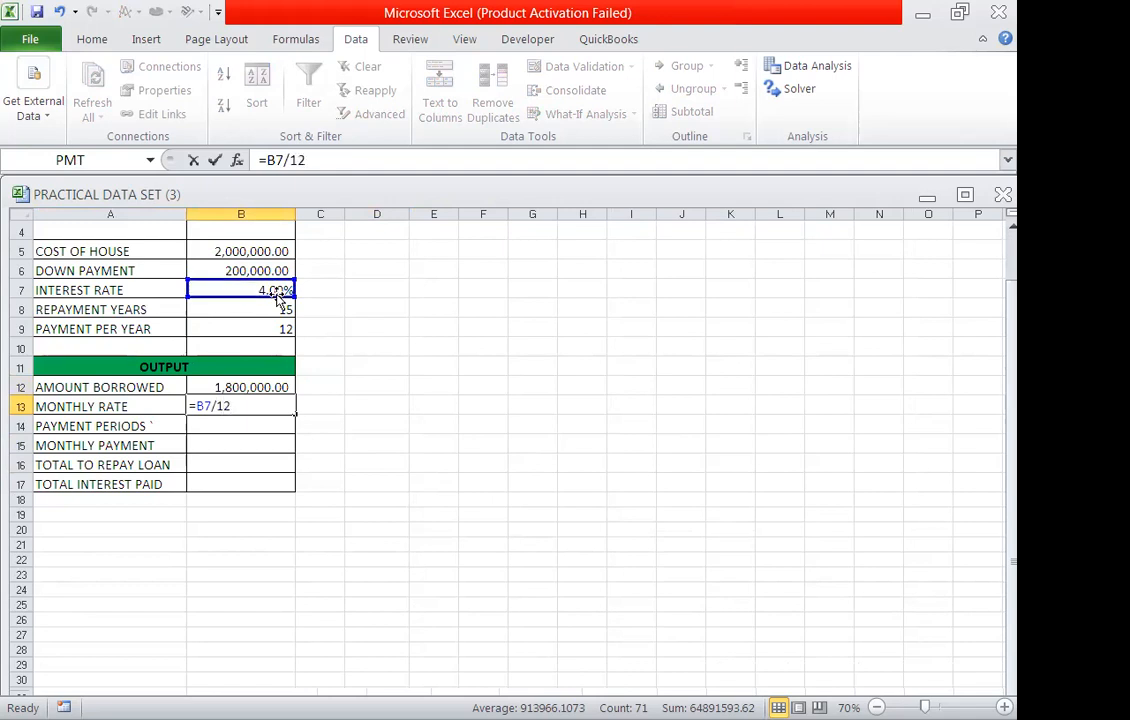
{"action": "key", "text": "Return"}
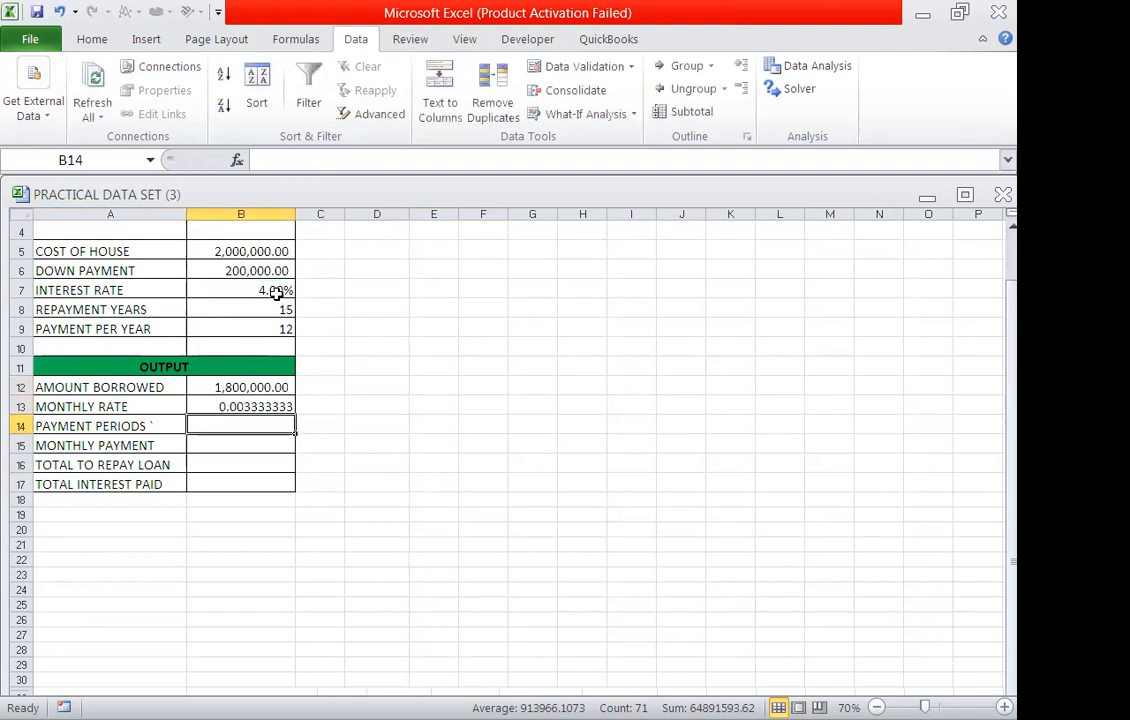
{"action": "type", "text": "="}
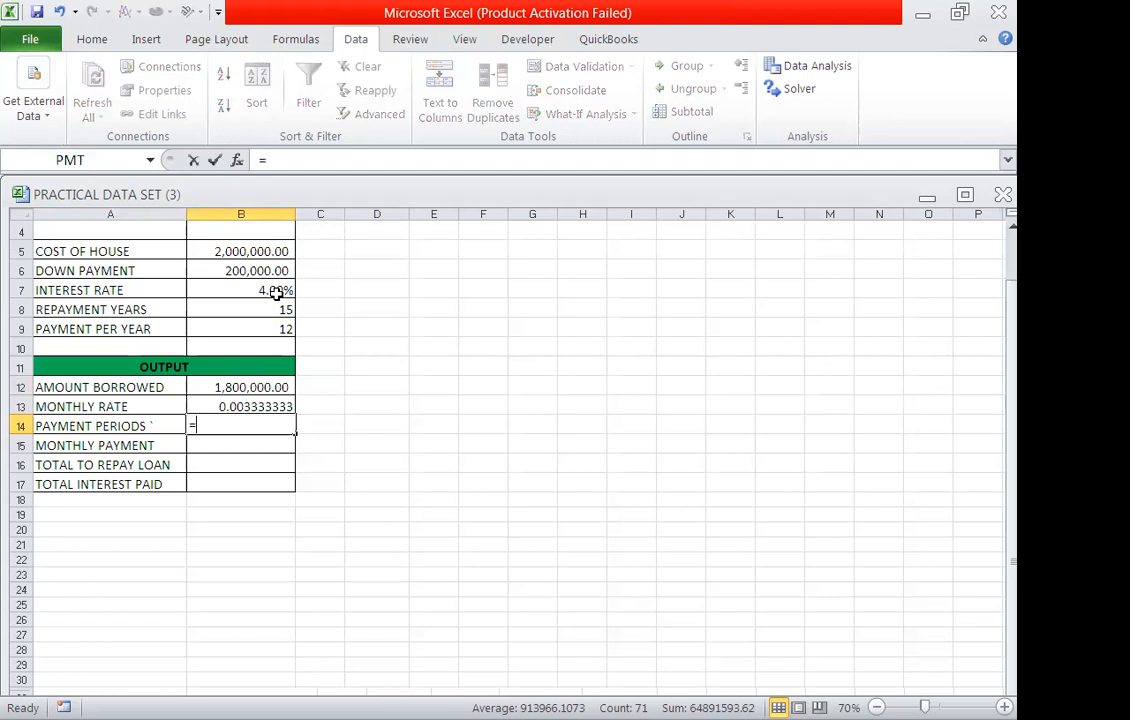
{"action": "left_click", "coordinate": [276, 310]}
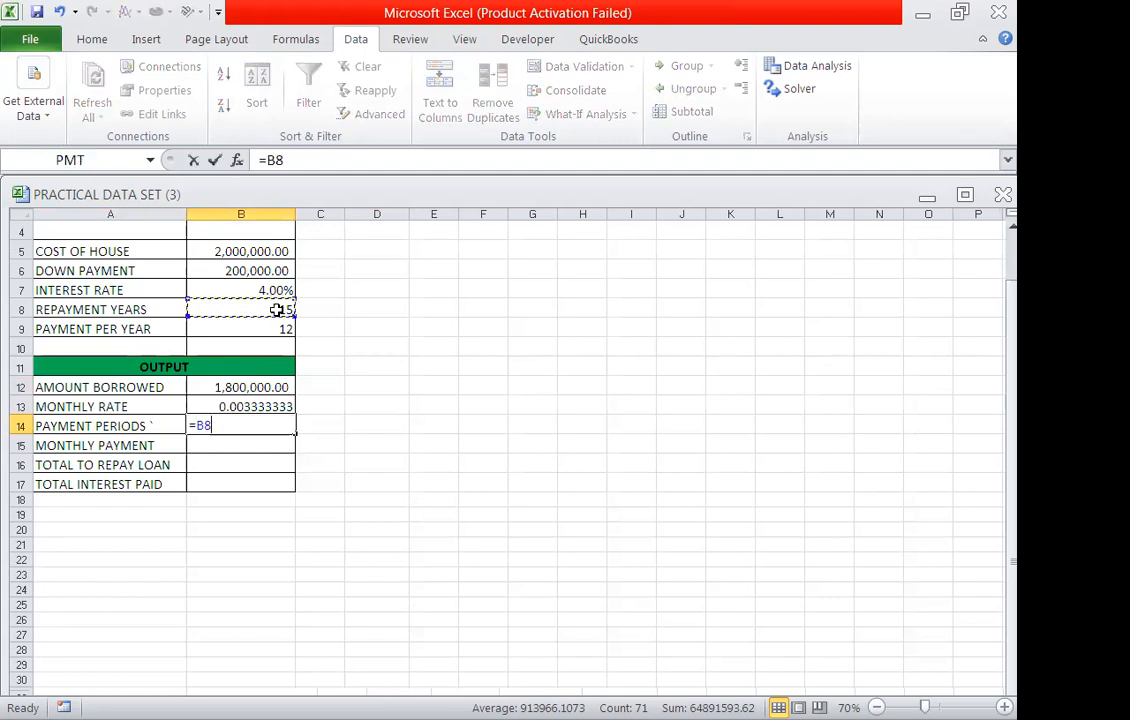
{"action": "type", "text": "*"}
{"action": "left_click", "coordinate": [284, 342]}
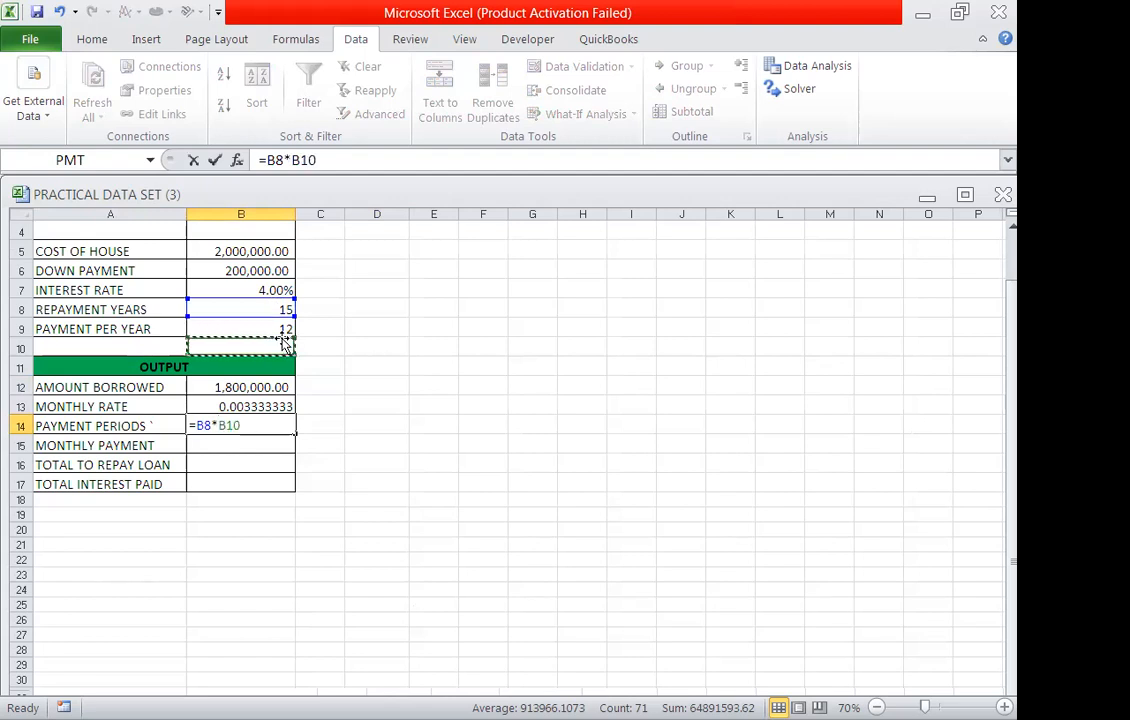
{"action": "key", "text": "Return"}
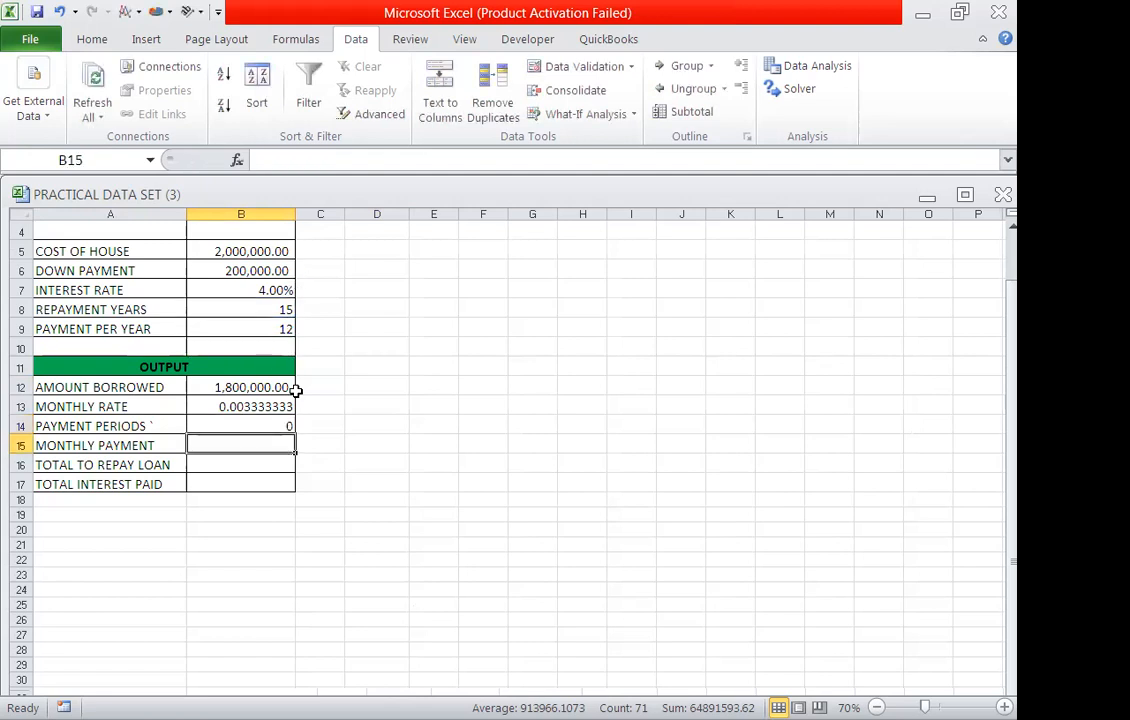
Step: Calculate the payment periods in cell B14 as repayment years times payments per year, =B8*B9
{"action": "left_click", "coordinate": [288, 429]}
{"action": "type", "text": "="}
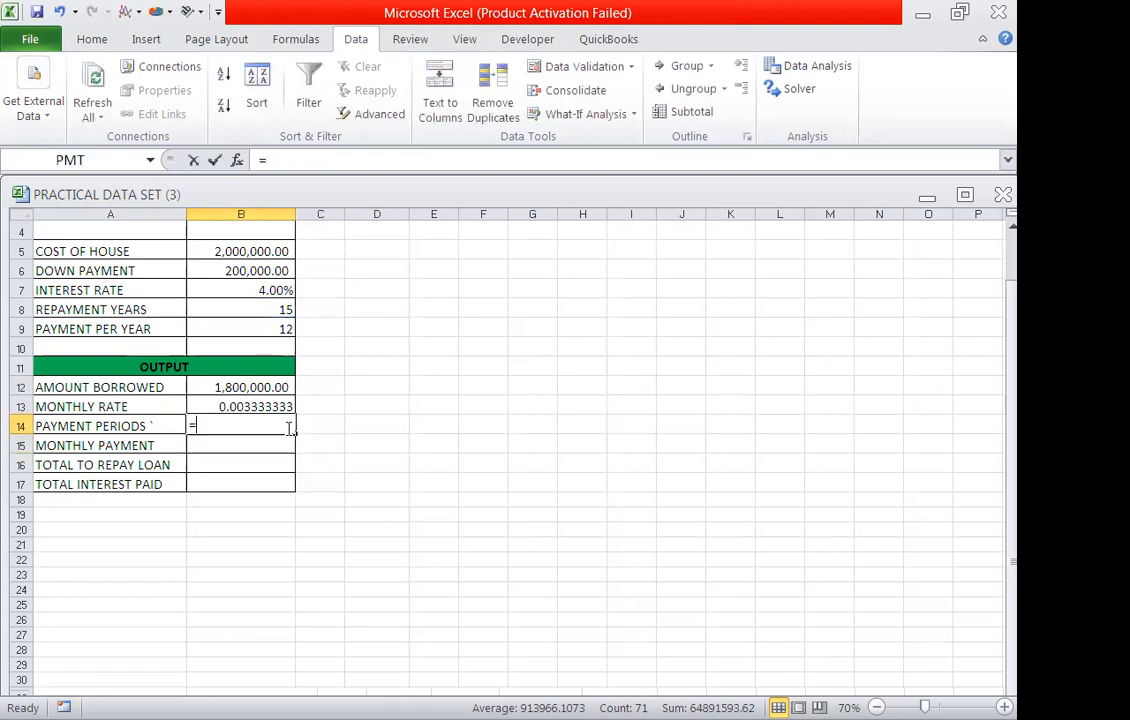
{"action": "left_click", "coordinate": [287, 311]}
{"action": "type", "text": "*"}
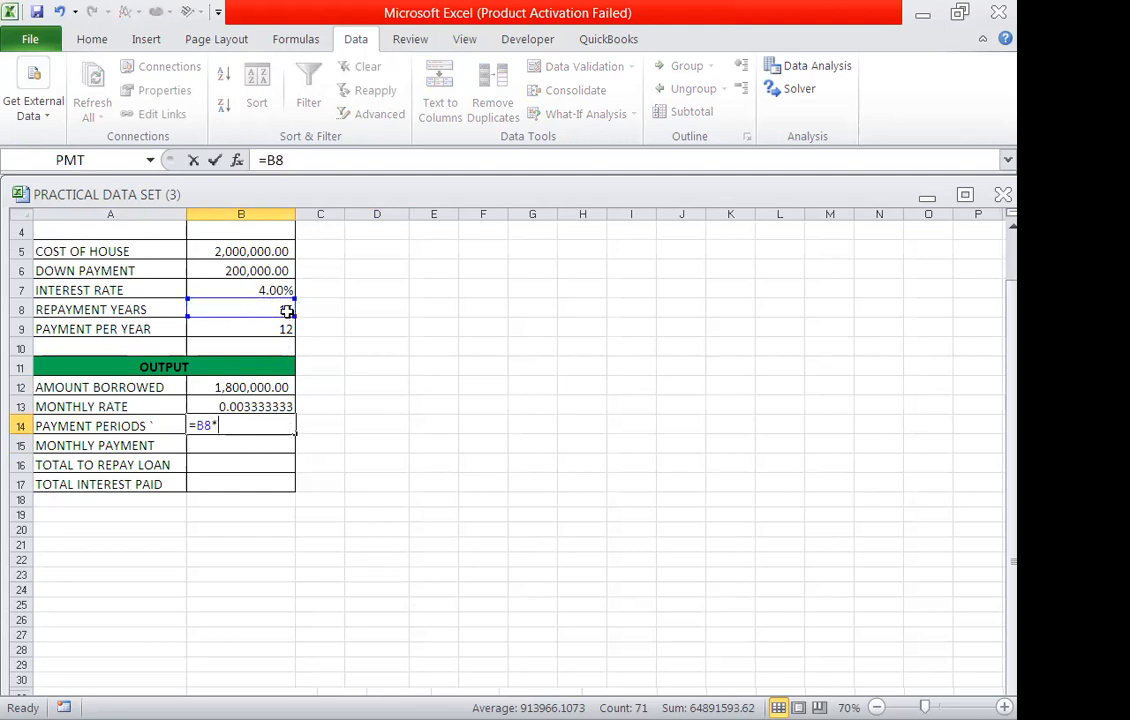
{"action": "left_click", "coordinate": [283, 329]}
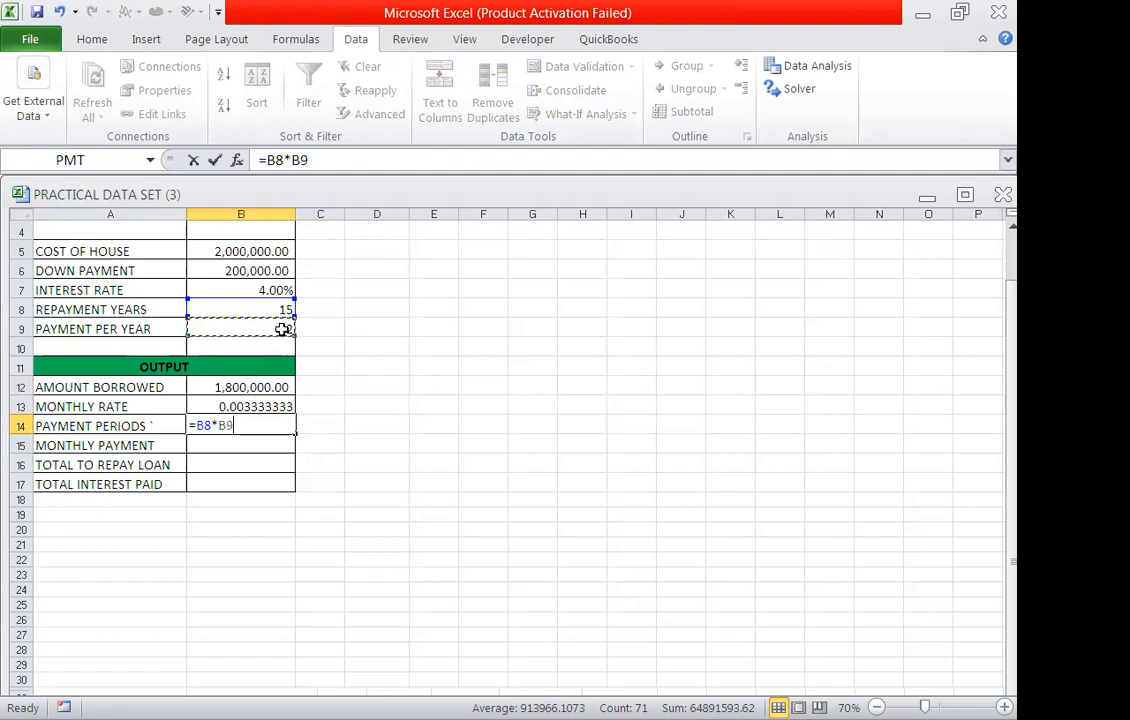
{"action": "key", "text": "Return"}
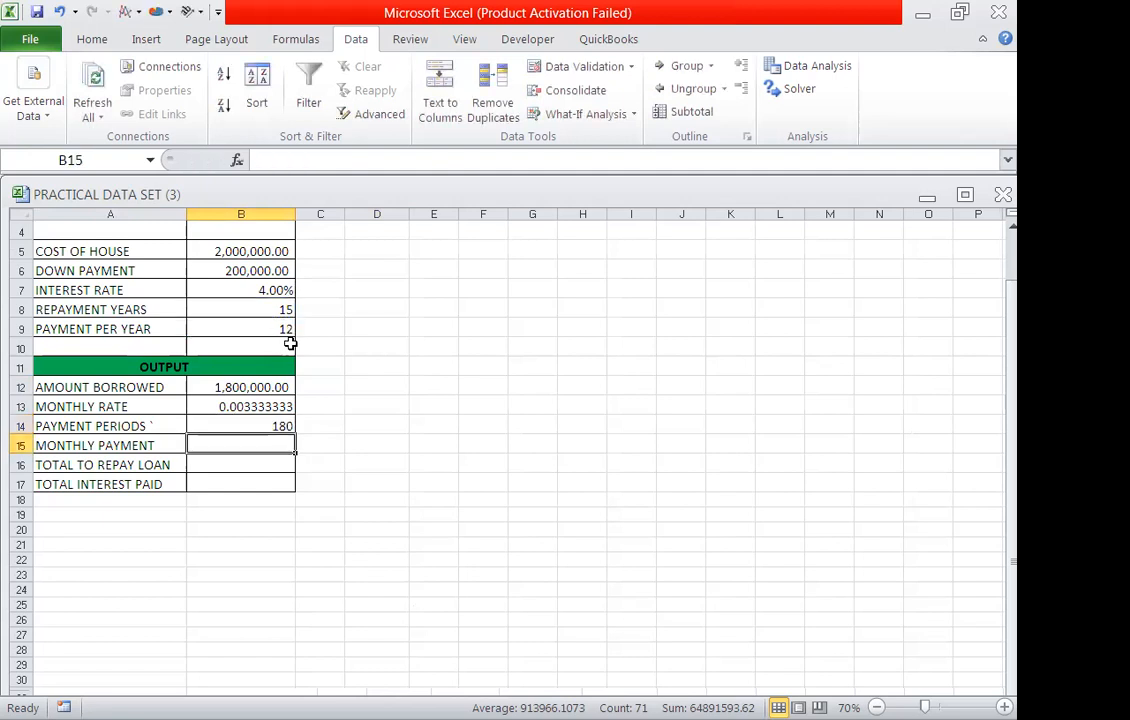
Step: Calculate the monthly payment in cell B15 with the PMT function, using rate B13, number of periods B14 and present value -B12
{"action": "type", "text": "="}
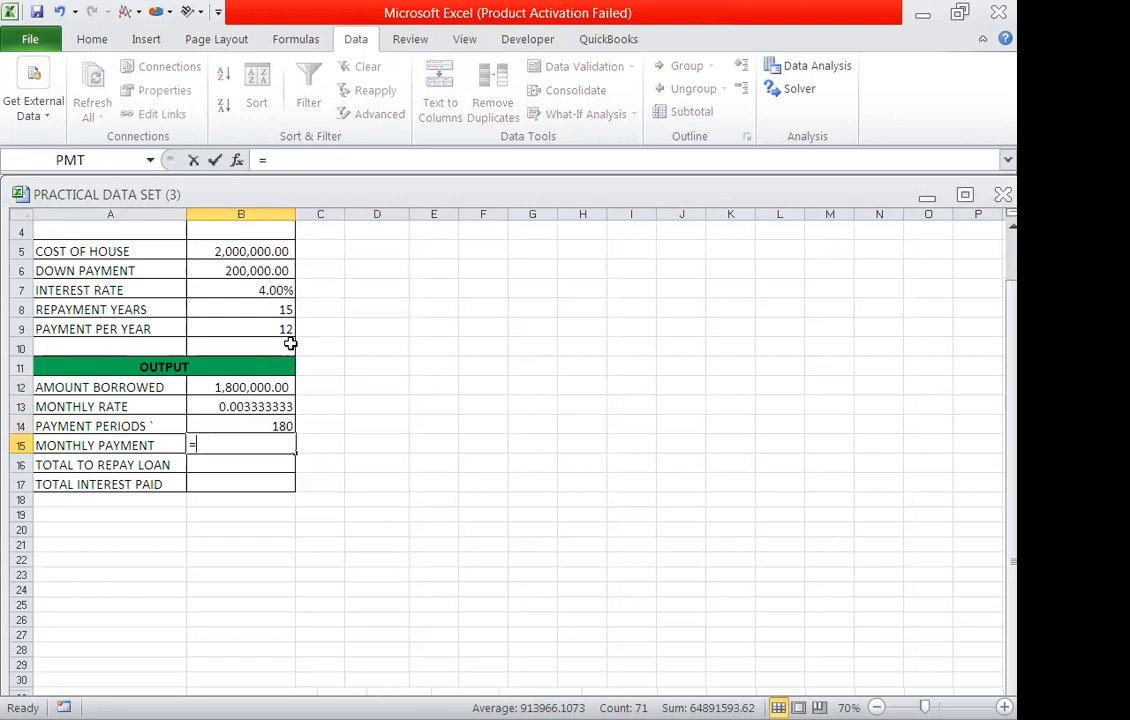
{"action": "left_click", "coordinate": [72, 160]}
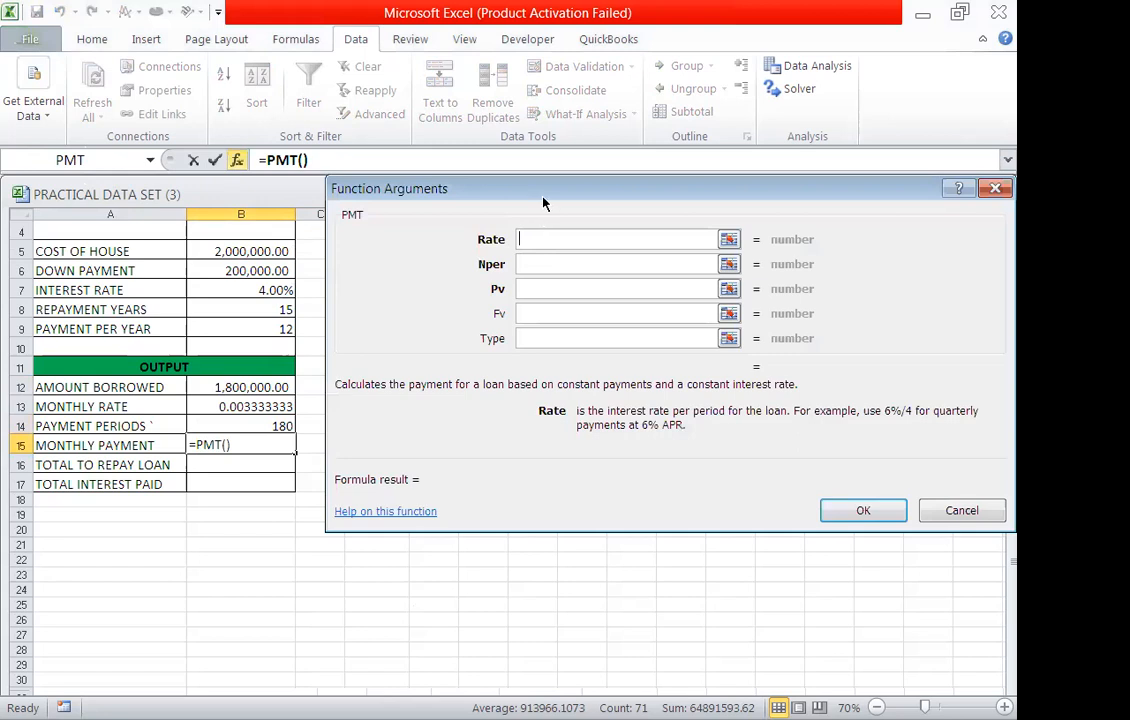
{"action": "left_click_drag", "start_coordinate": [543, 203], "coordinate": [655, 211]}
{"action": "left_click", "coordinate": [250, 407]}
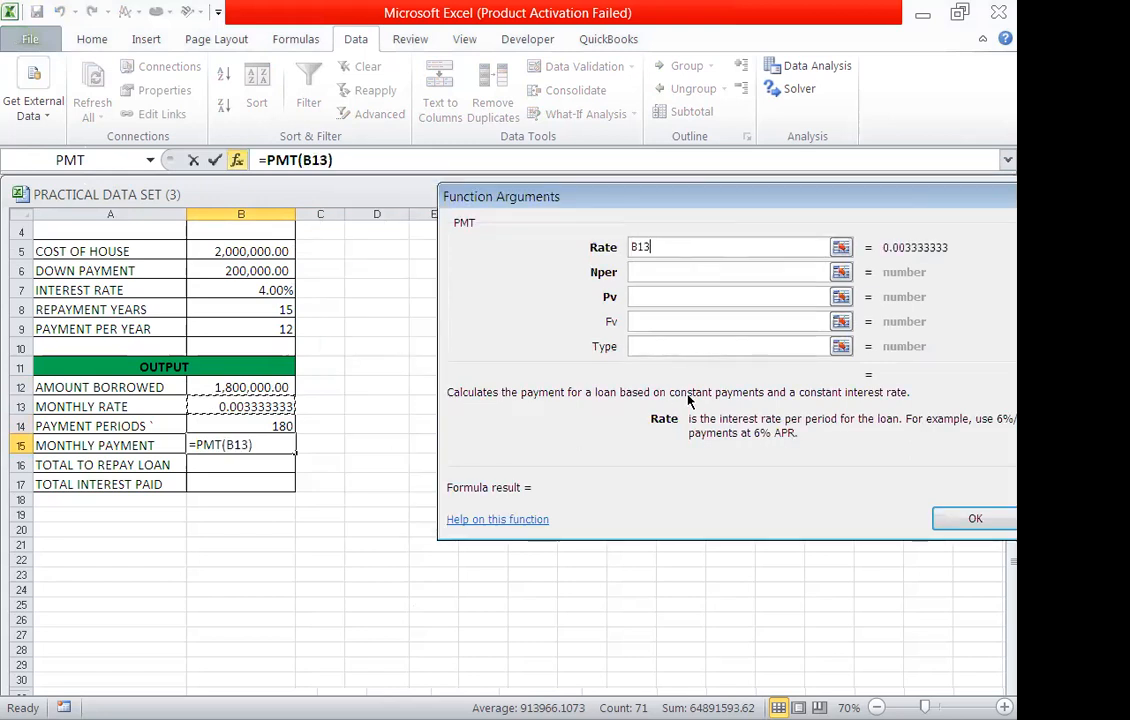
{"action": "left_click", "coordinate": [661, 272]}
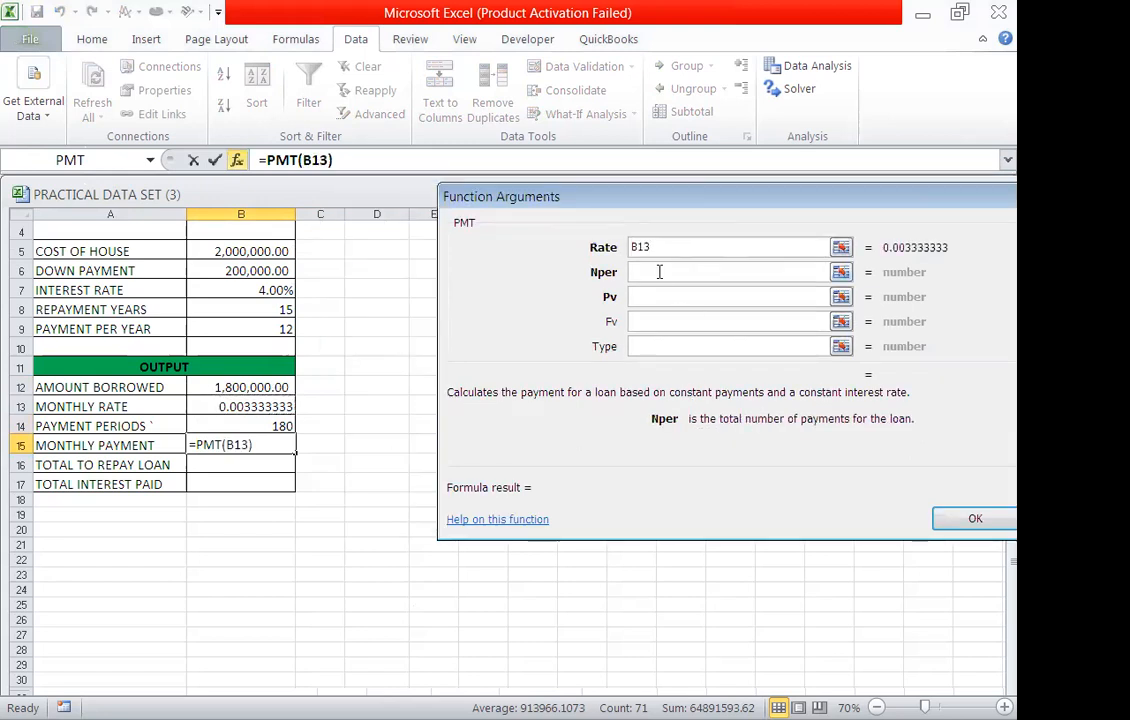
{"action": "left_click", "coordinate": [280, 425]}
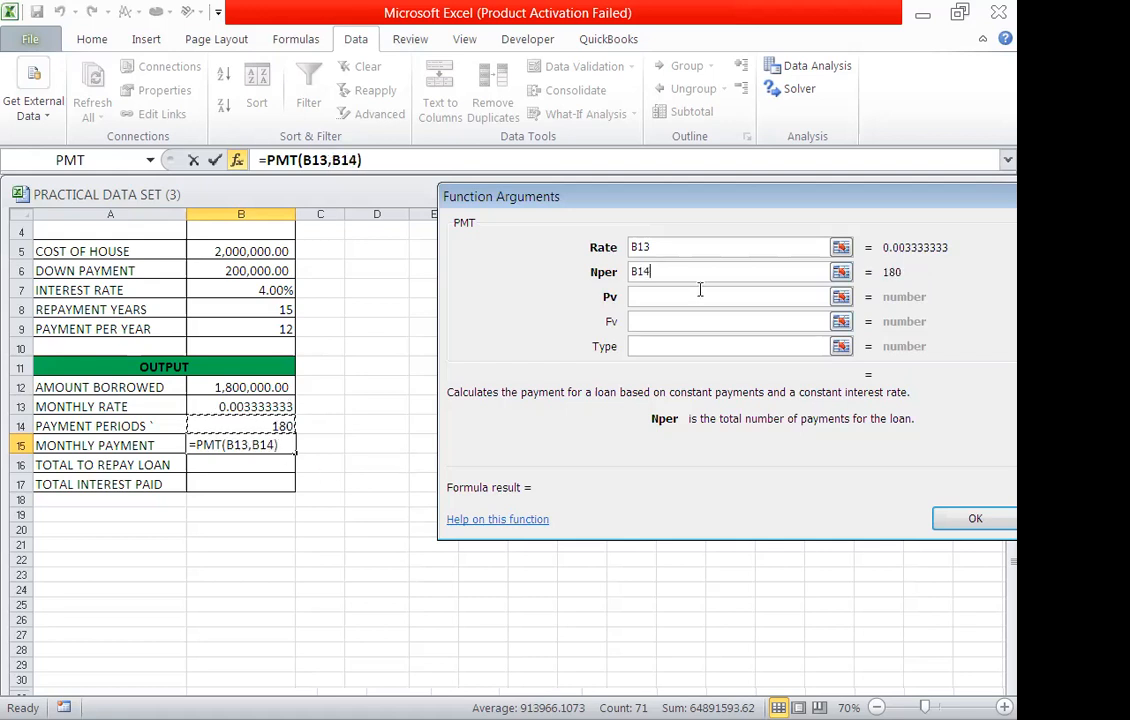
{"action": "left_click", "coordinate": [664, 297]}
{"action": "type", "text": "-"}
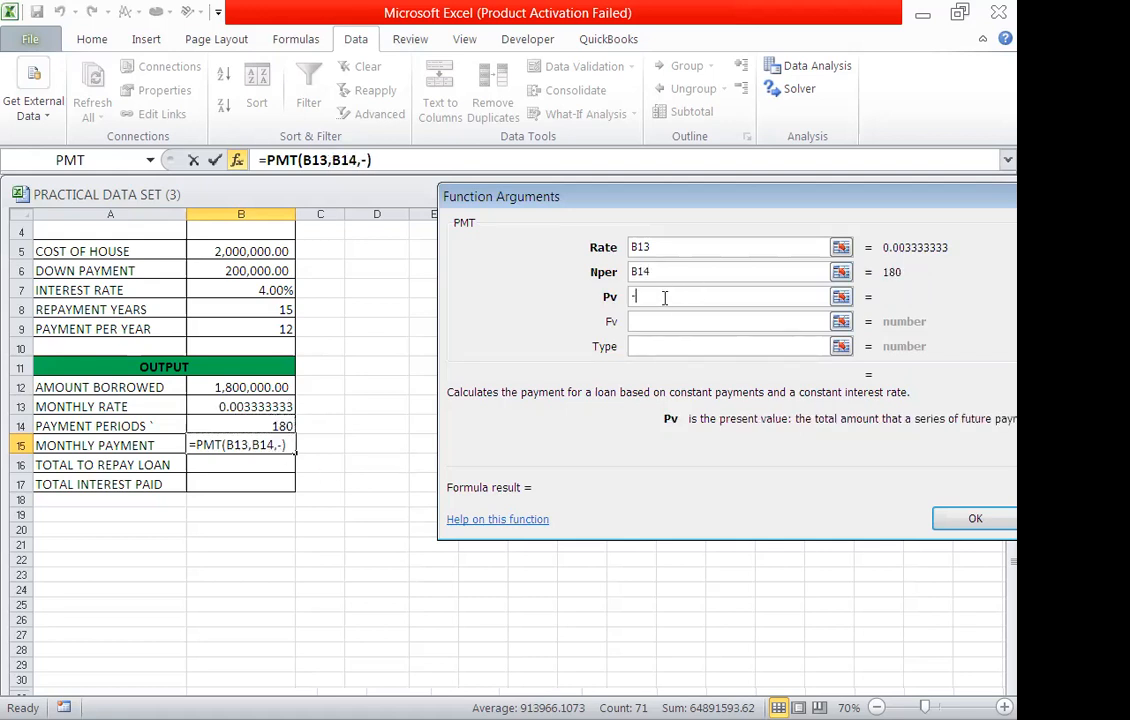
{"action": "left_click", "coordinate": [248, 384]}
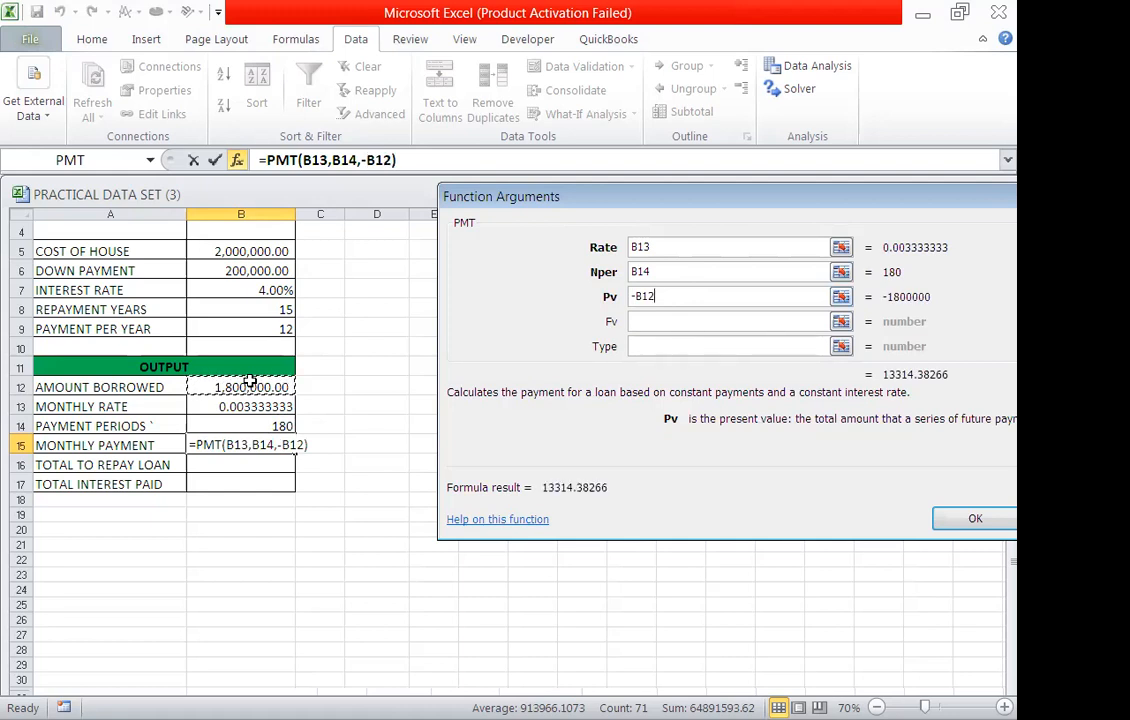
{"action": "key", "text": "Return"}
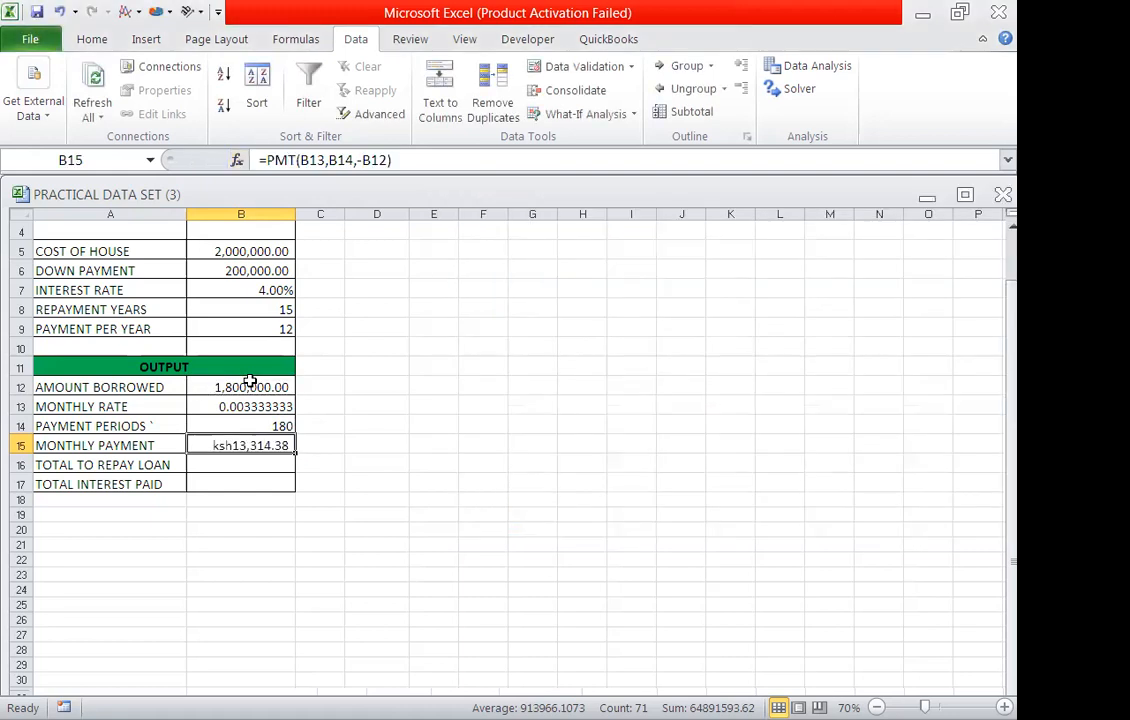
Step: Calculate the total to repay the loan in cell B16 with the formula =B14*B15
{"action": "left_click", "coordinate": [218, 481]}
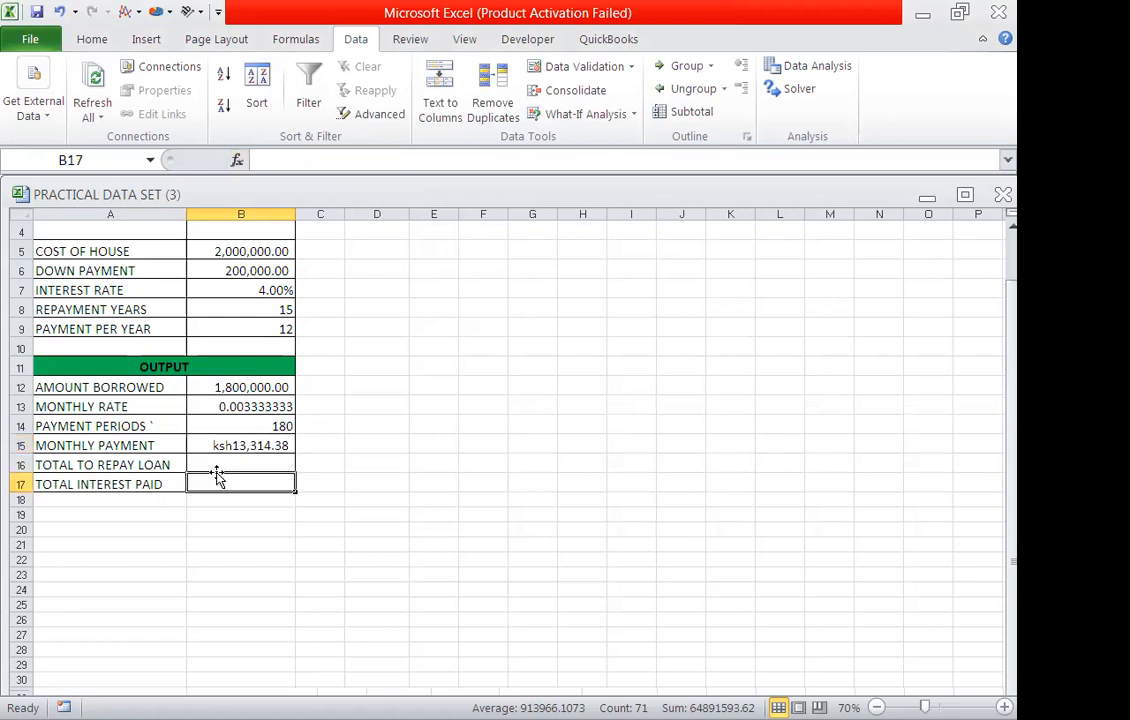
{"action": "left_click", "coordinate": [253, 465]}
{"action": "type", "text": "="}
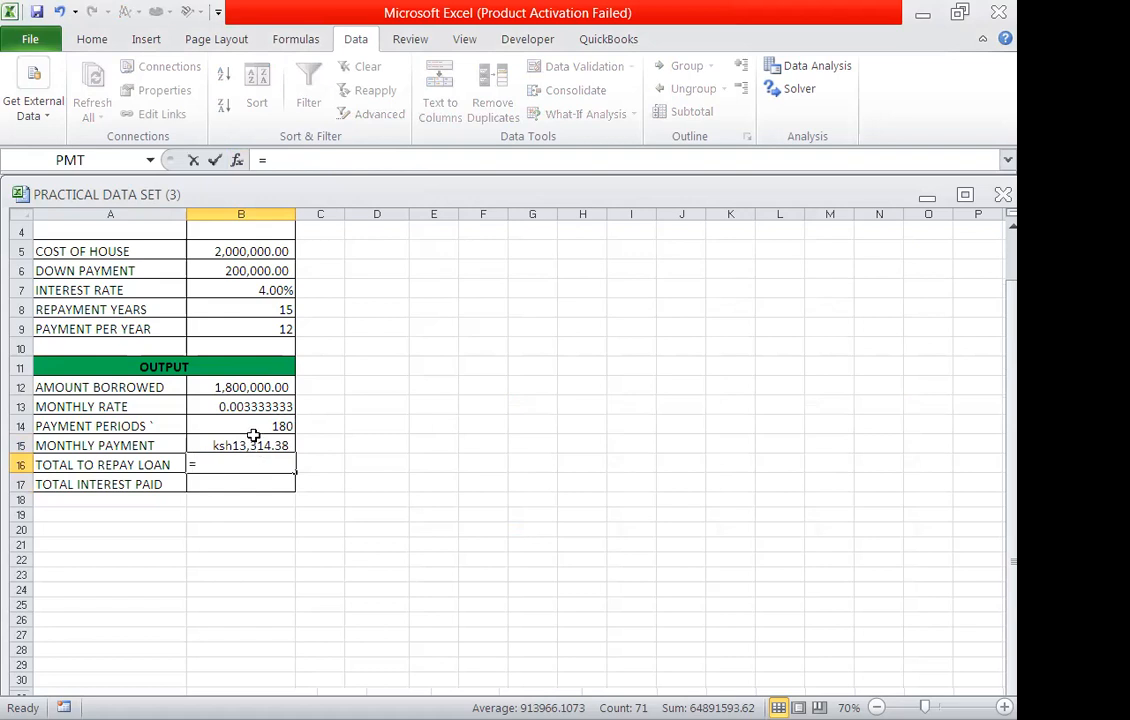
{"action": "left_click", "coordinate": [254, 430]}
{"action": "type", "text": "*"}
{"action": "left_click", "coordinate": [265, 441]}
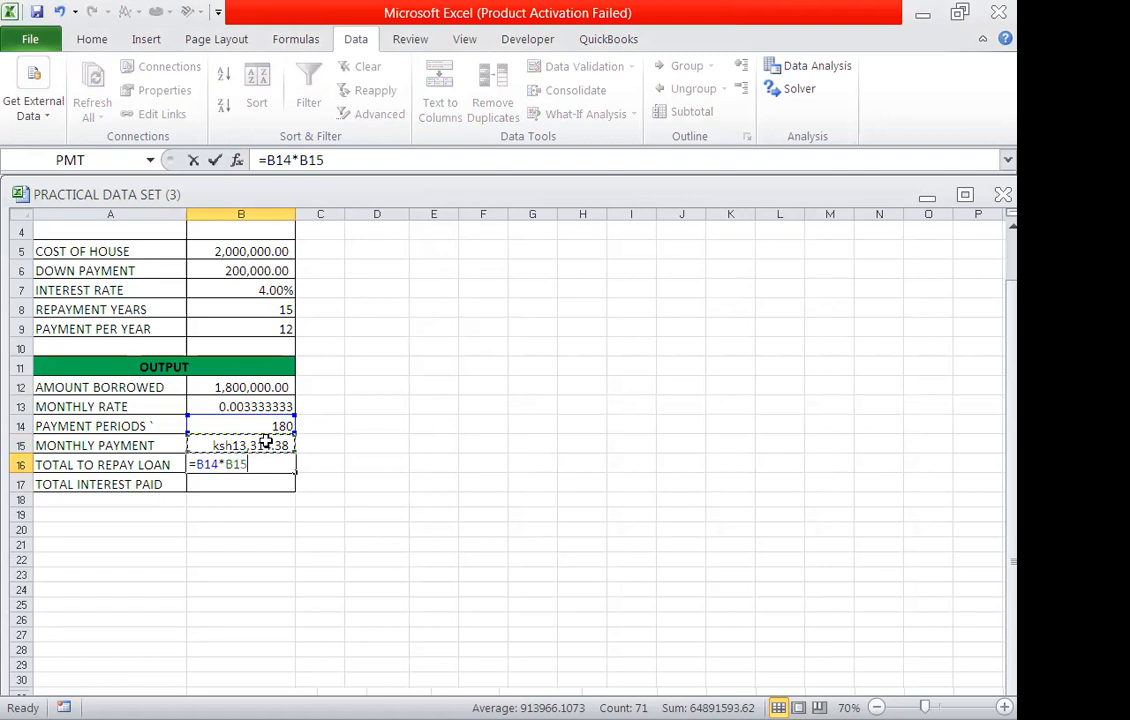
{"action": "key", "text": "Return"}
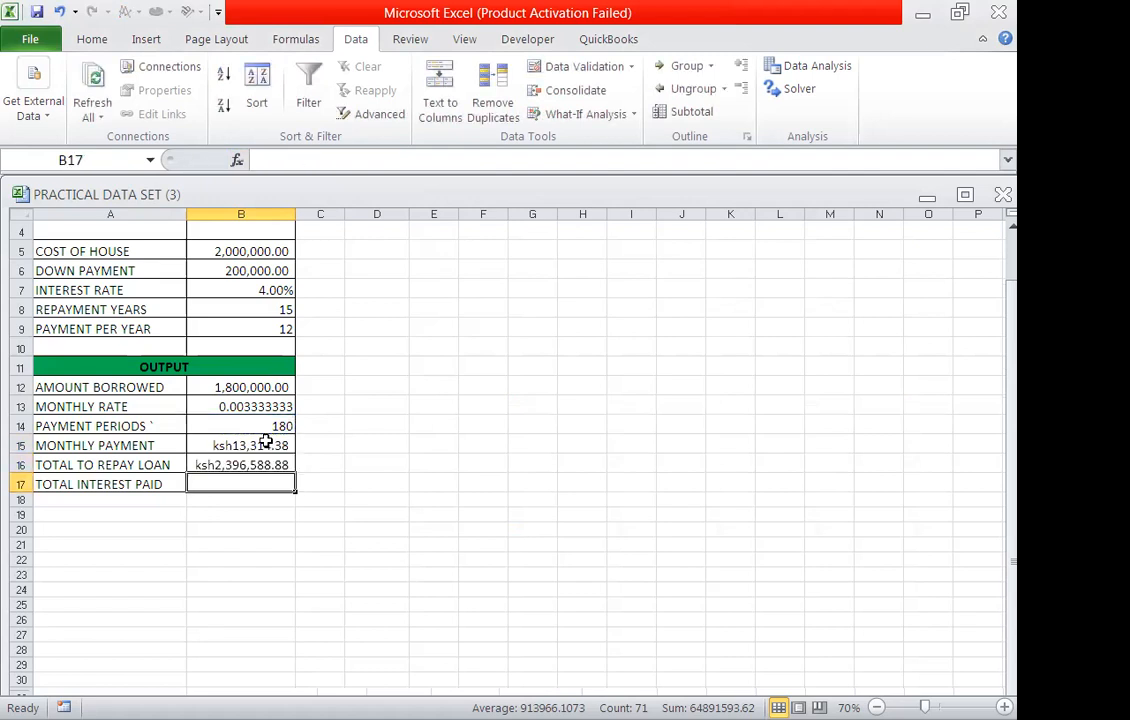
Step: Calculate the total interest paid in cell B17 as total repayment minus amount borrowed, =B16-B12
{"action": "type", "text": "="}
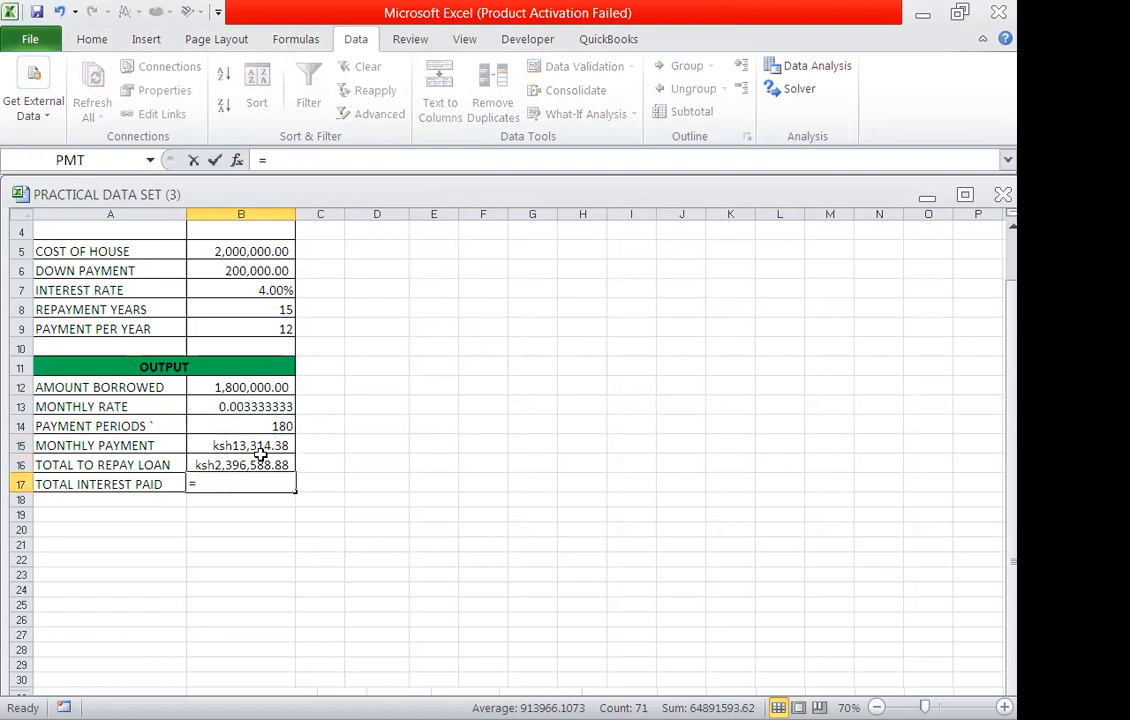
{"action": "left_click", "coordinate": [260, 464]}
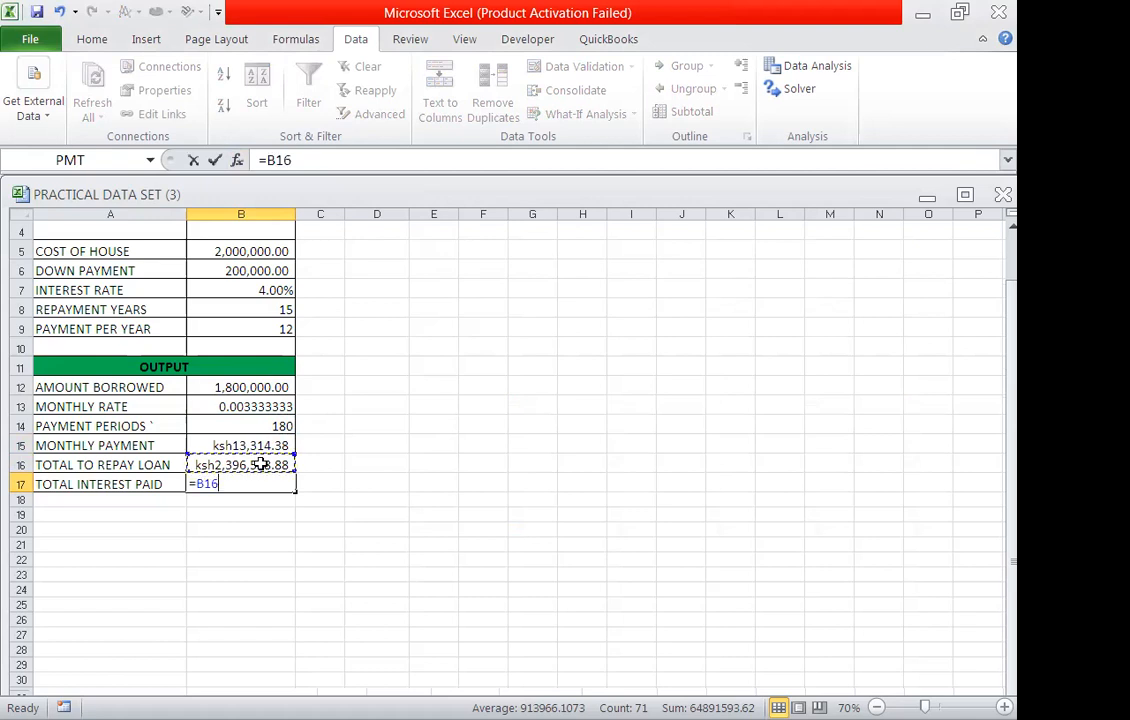
{"action": "type", "text": "-"}
{"action": "left_click", "coordinate": [245, 390]}
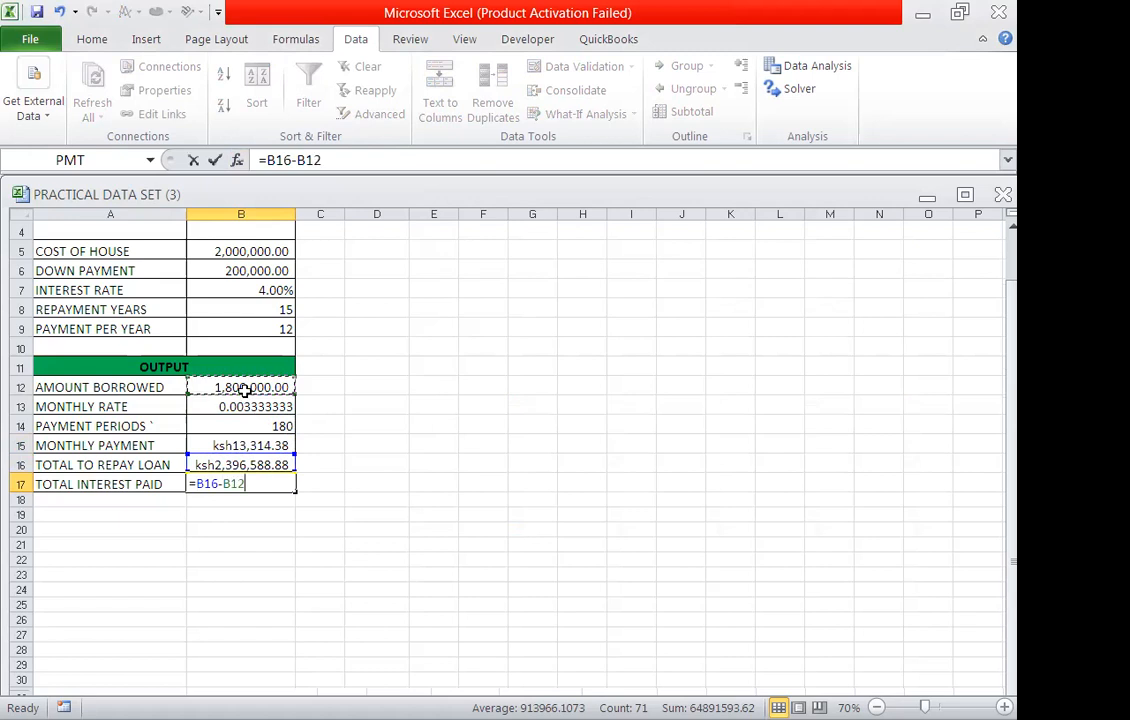
{"action": "key", "text": "Return"}
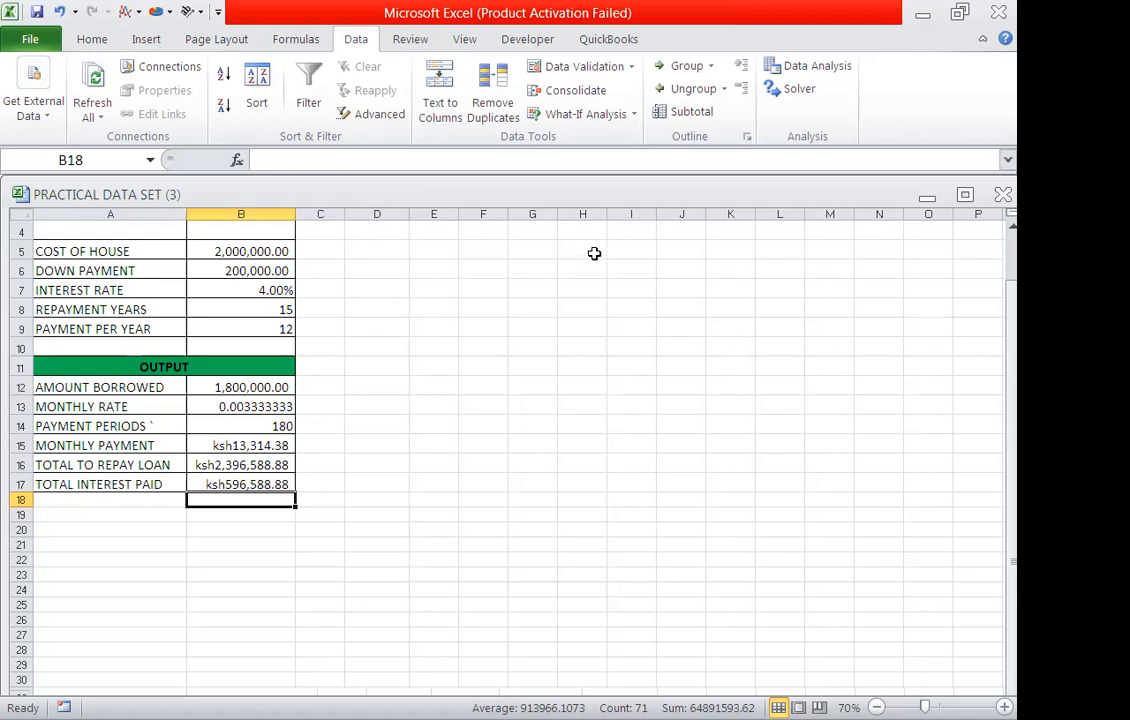
Step: Enter 15 in cell E2 as the starting value of the repayment years column
{"action": "left_click", "coordinate": [437, 252]}
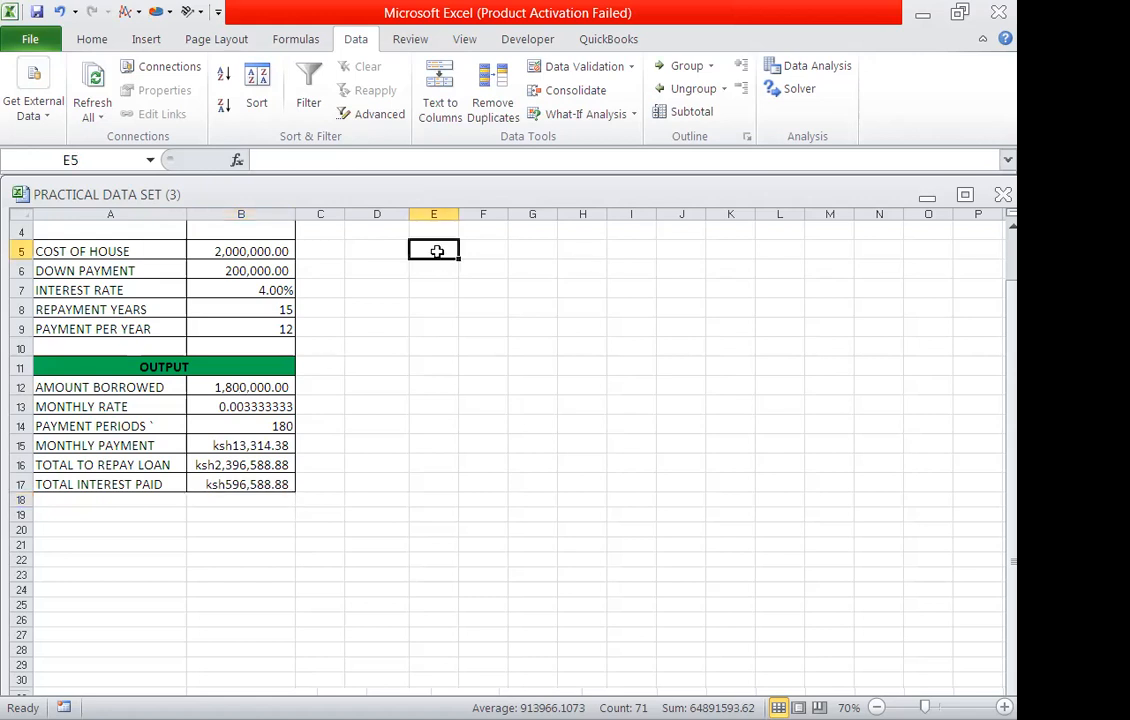
{"action": "scroll", "coordinate": [437, 252], "scroll_direction": "up", "scroll_amount": 1}
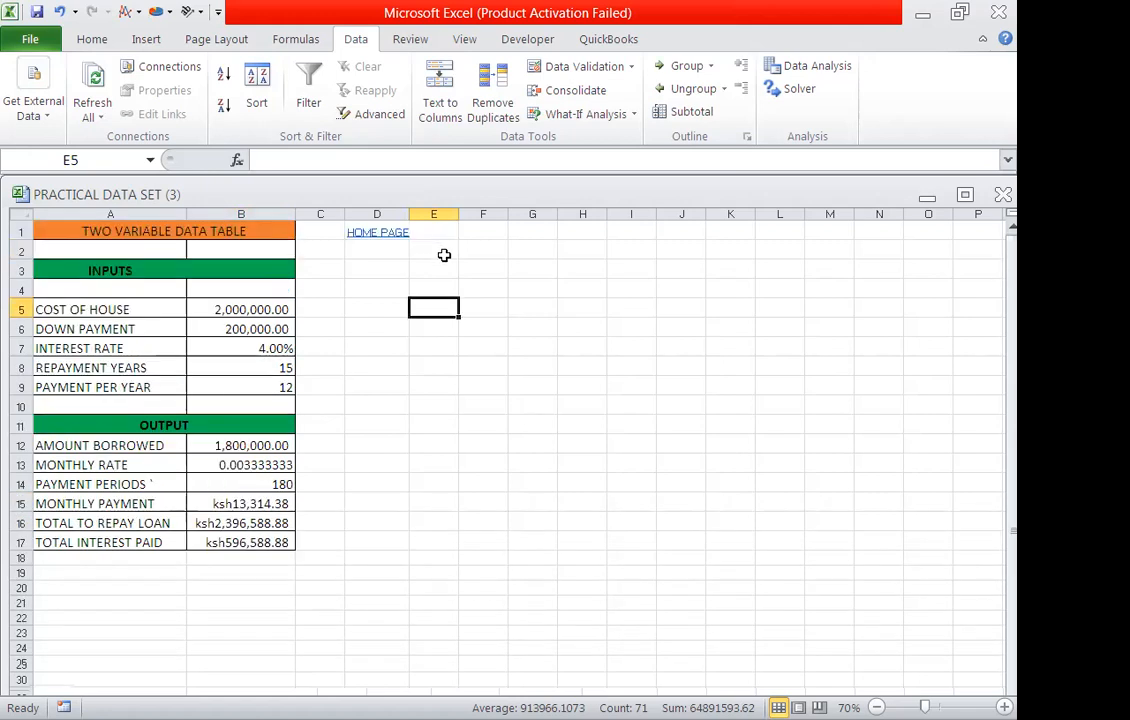
{"action": "left_click", "coordinate": [441, 253]}
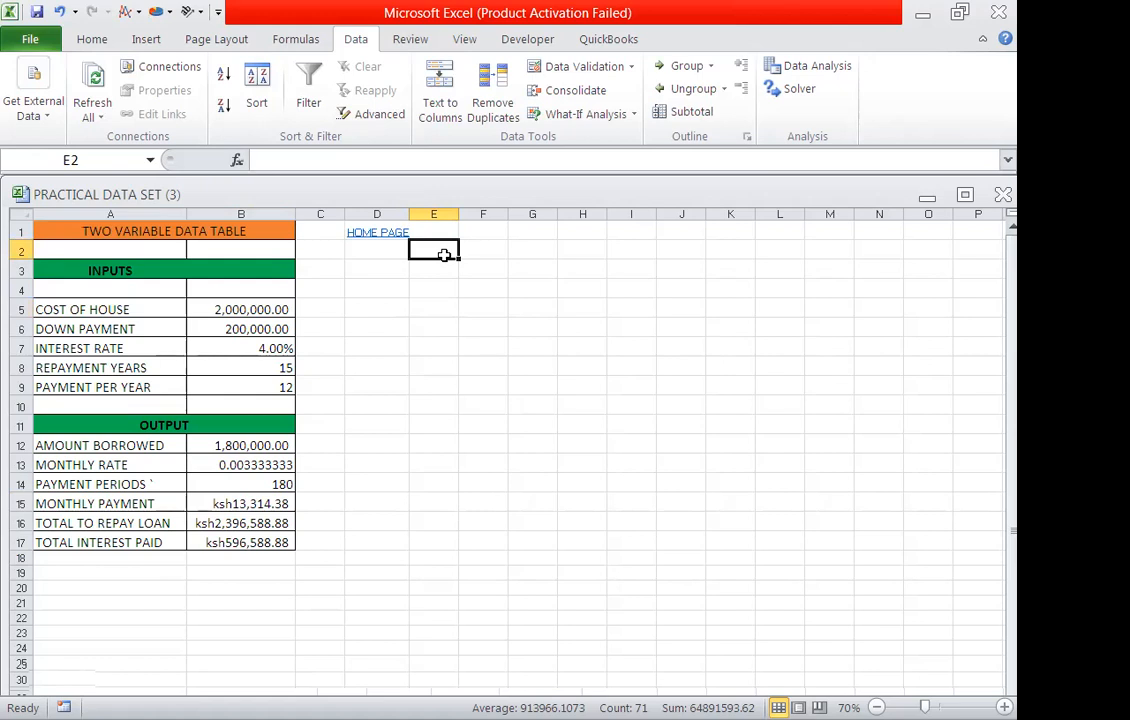
{"action": "type", "text": "1"}
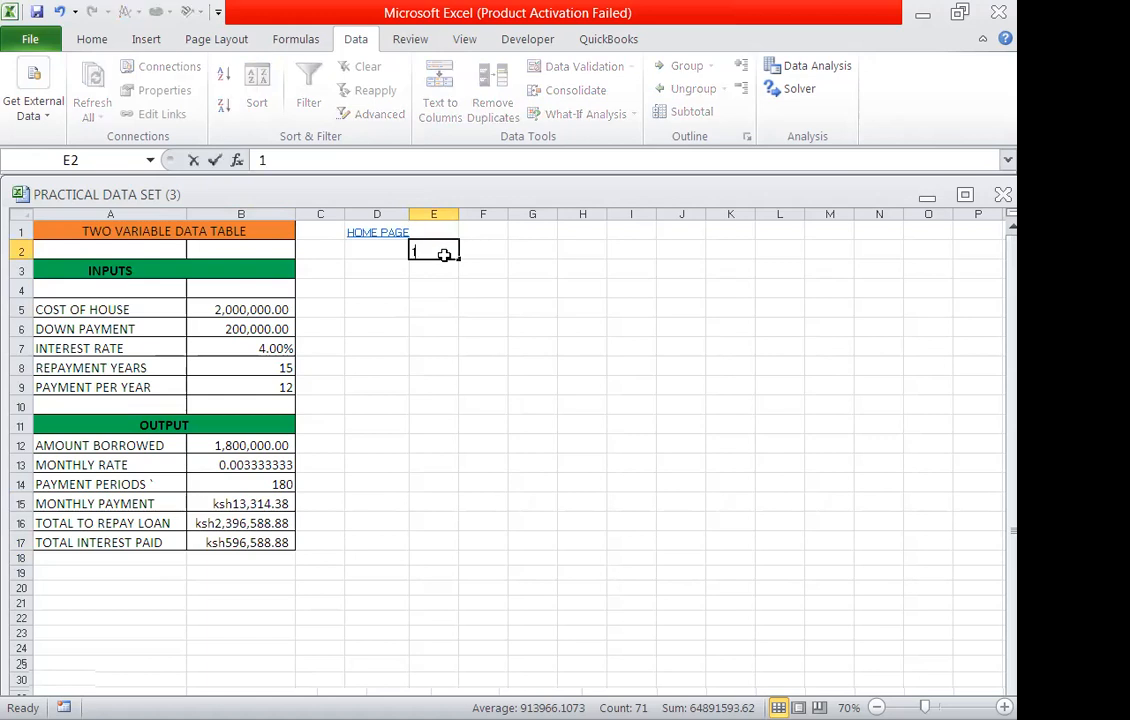
{"action": "type", "text": "5"}
{"action": "key", "text": "Return"}
{"action": "type", "text": "="}
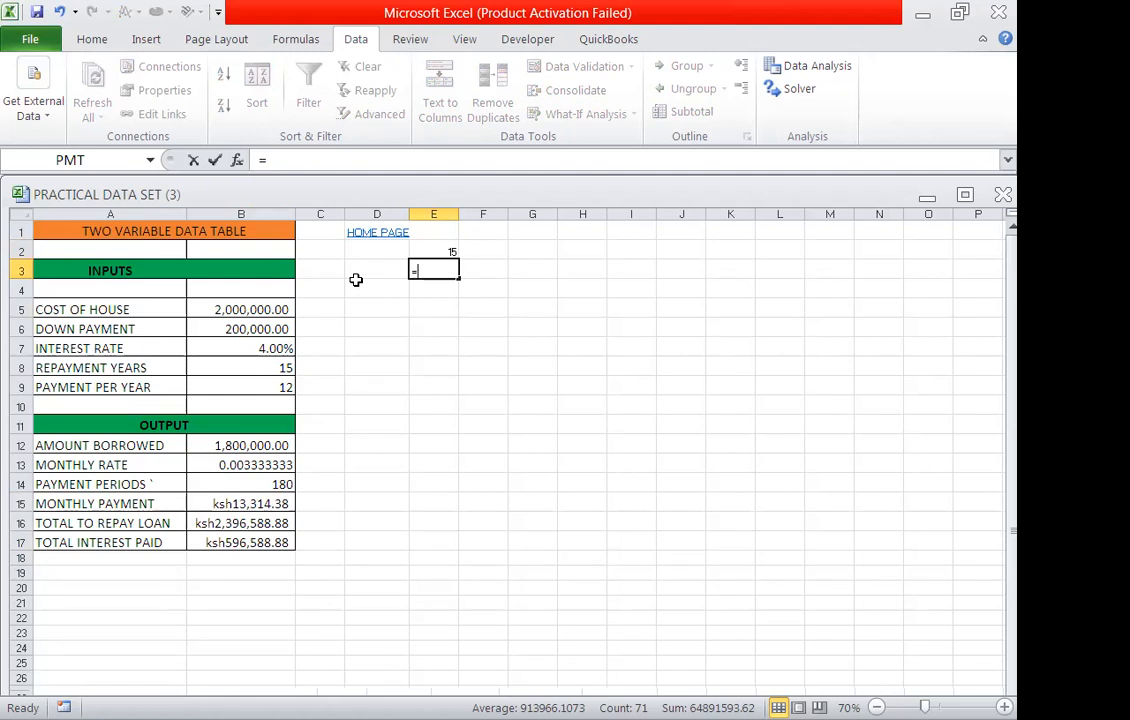
{"action": "type", "text": "+1"}
{"action": "key", "text": "Return"}
{"action": "key", "text": "Up"}
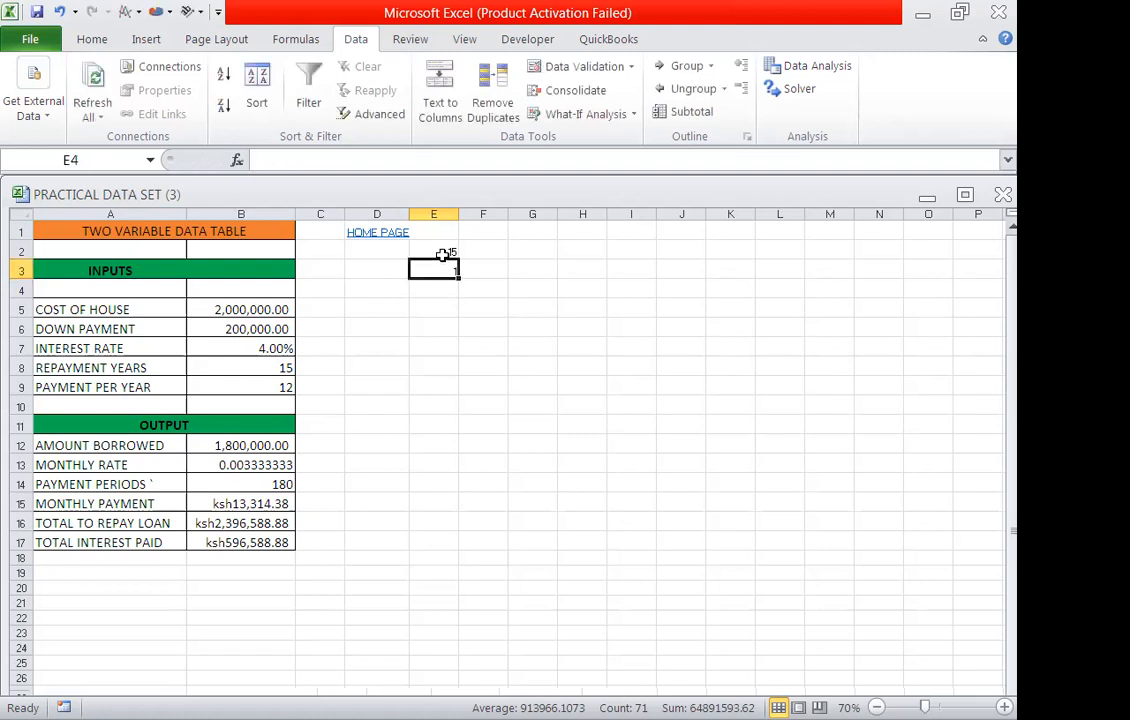
{"action": "key", "text": "Delete"}
Step: Calculate the second repayment year in cell E3 with the formula =E2+1
{"action": "type", "text": "="}
{"action": "left_click", "coordinate": [454, 246]}
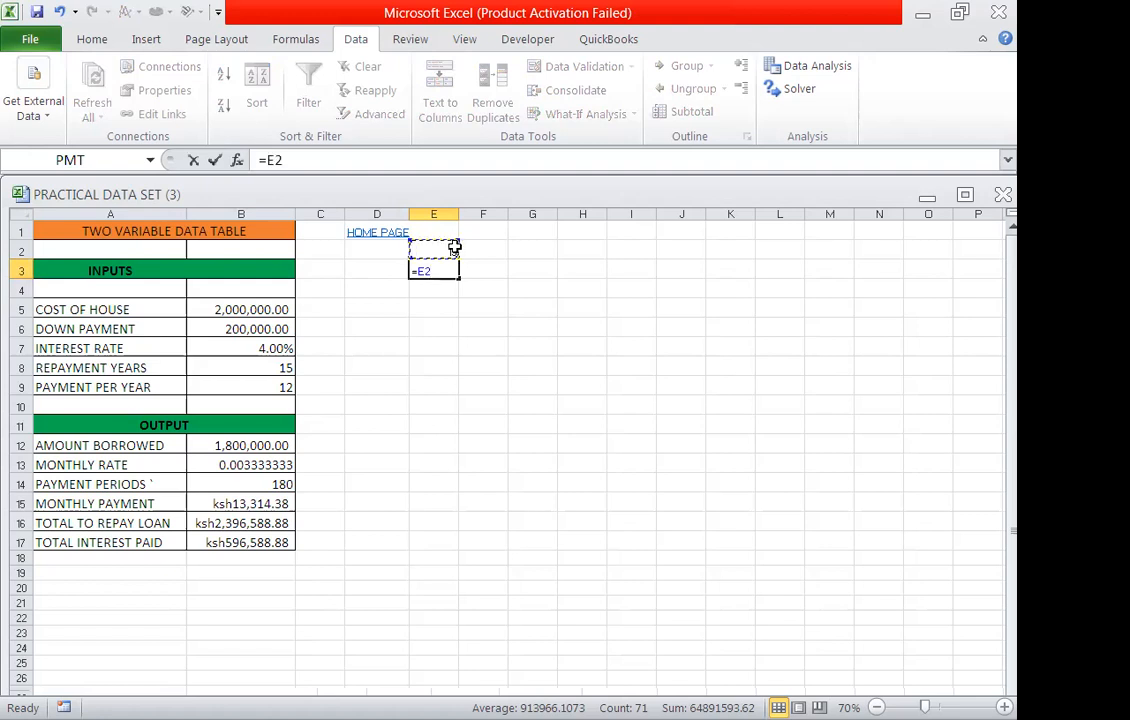
{"action": "type", "text": "+1"}
{"action": "key", "text": "Return"}
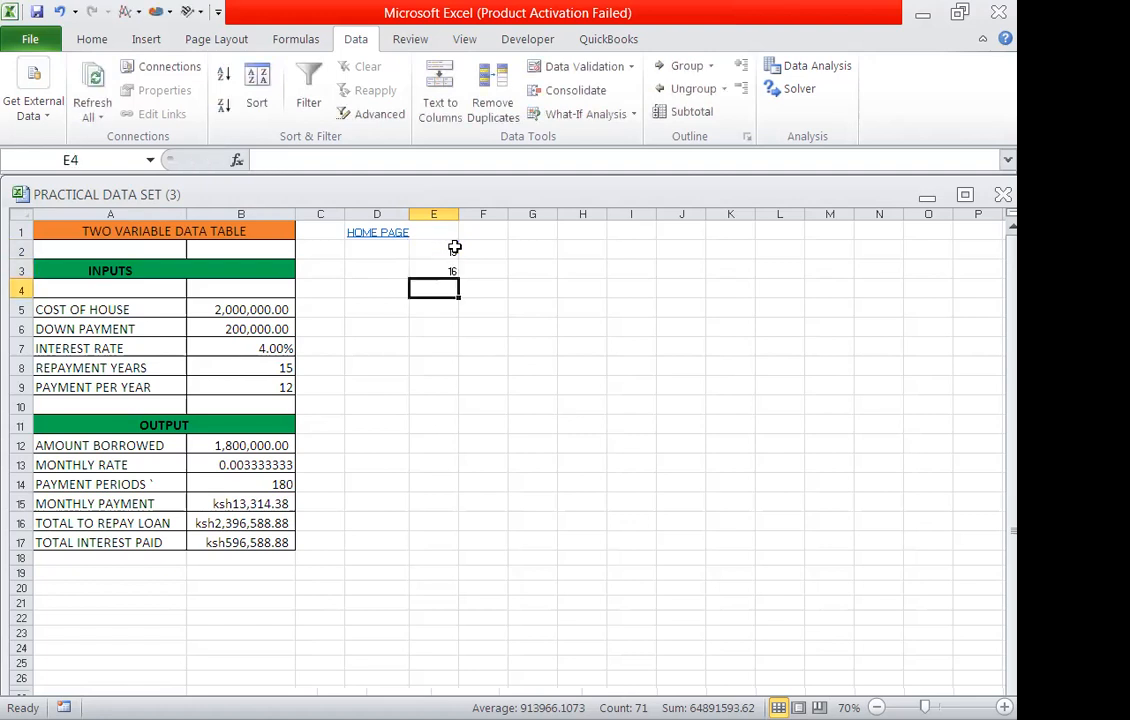
Step: Fill the formula in E3 down through cell E17 to extend the repayment years series to 30
{"action": "key", "text": "Up"}
{"action": "left_click_drag", "start_coordinate": [459, 278], "coordinate": [454, 425]}
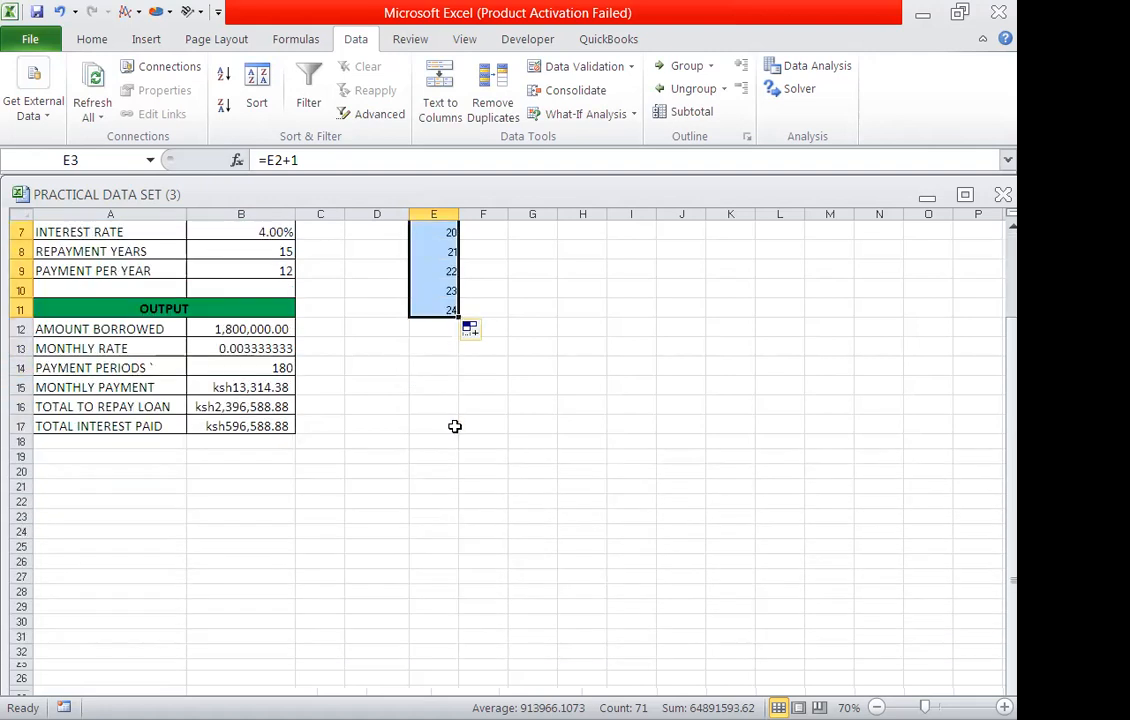
{"action": "left_click_drag", "start_coordinate": [459, 317], "coordinate": [459, 430]}
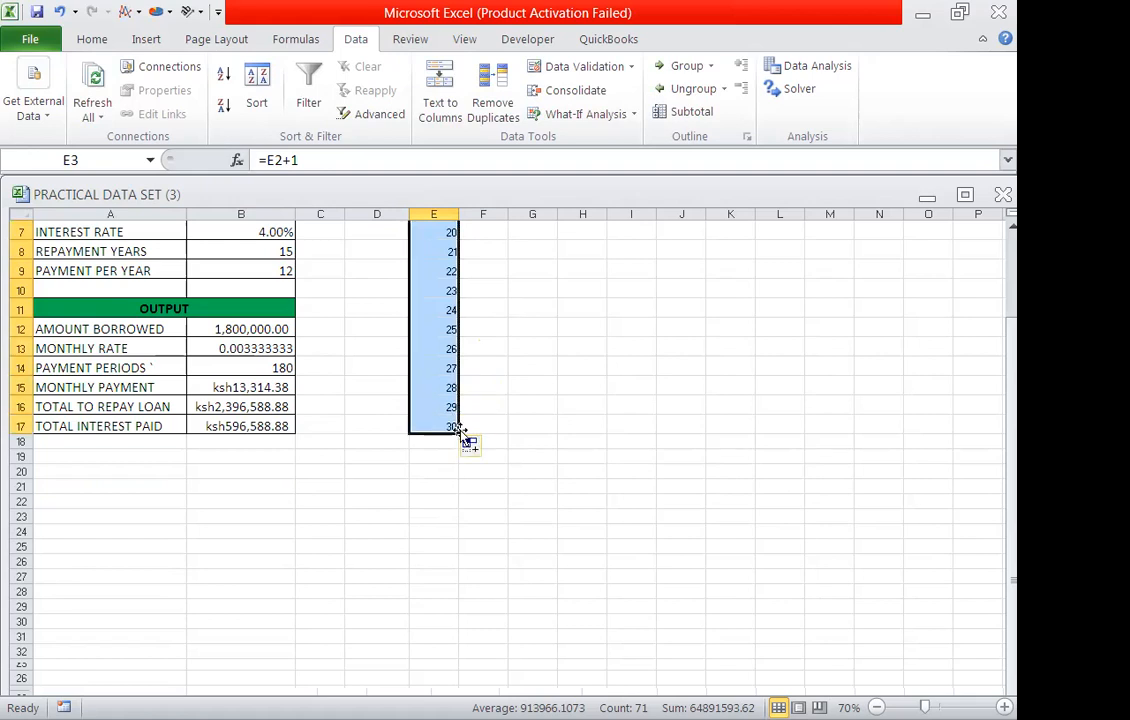
{"action": "scroll", "coordinate": [459, 431], "scroll_direction": "up", "scroll_amount": 2}
{"action": "left_click", "coordinate": [532, 328]}
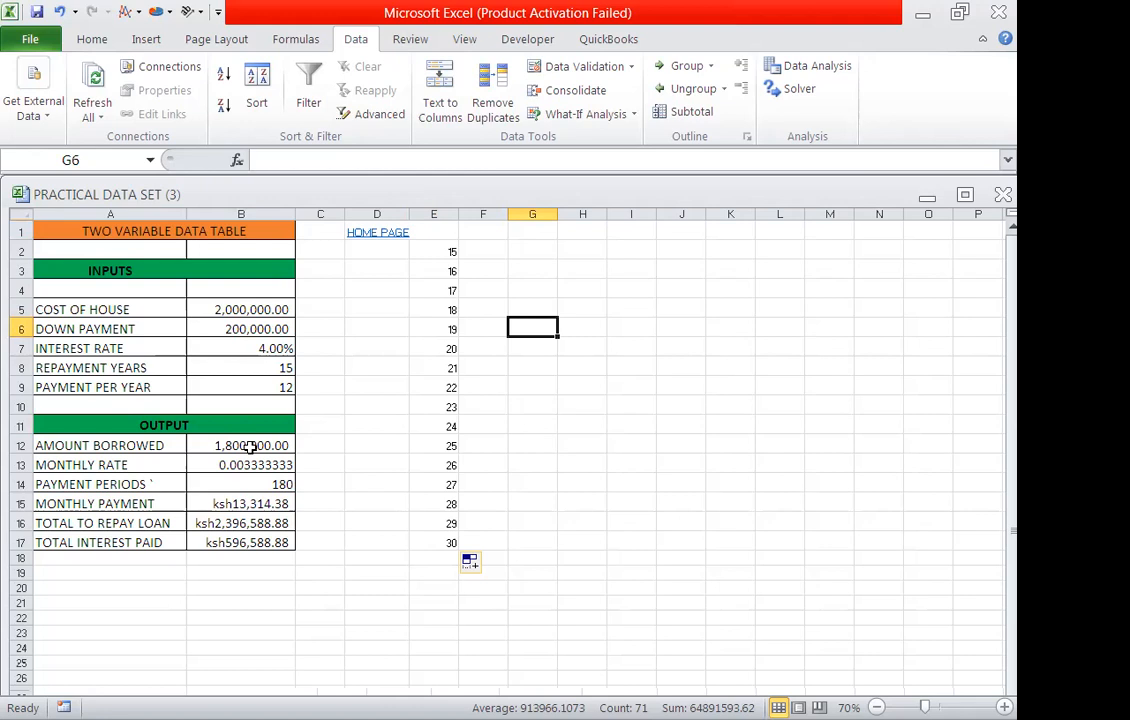
Step: Enter 2000000 in cell F1 as the first house cost of the data table's top row
{"action": "left_click", "coordinate": [502, 234]}
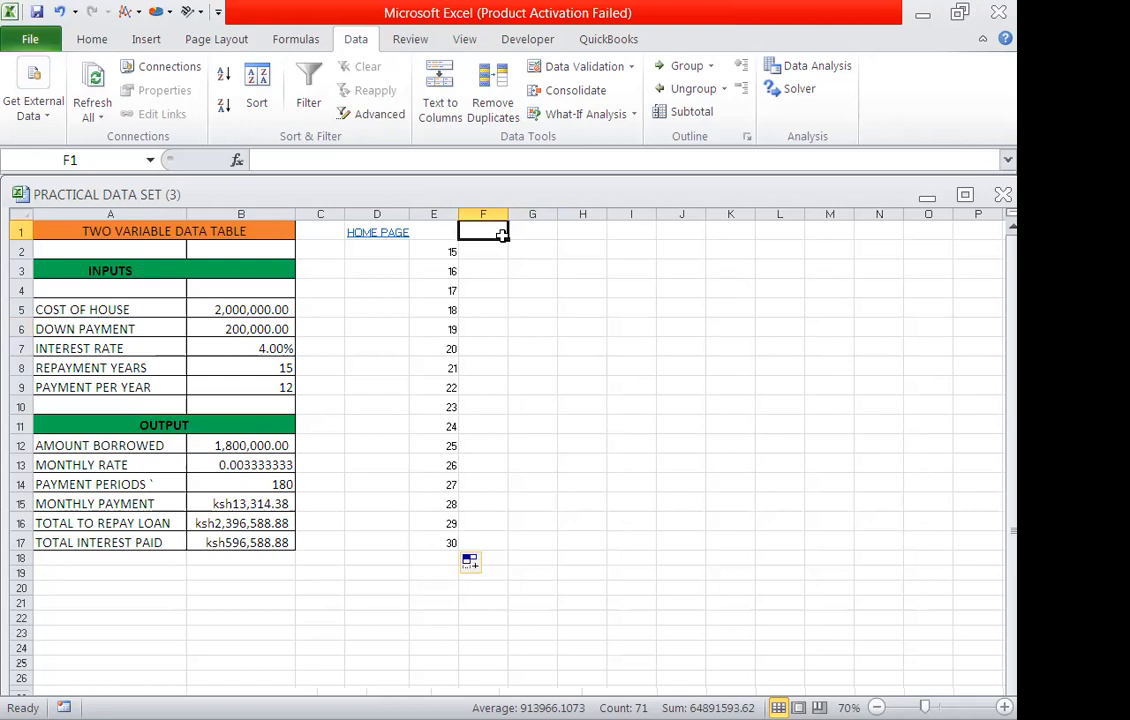
{"action": "type", "text": "2000"}
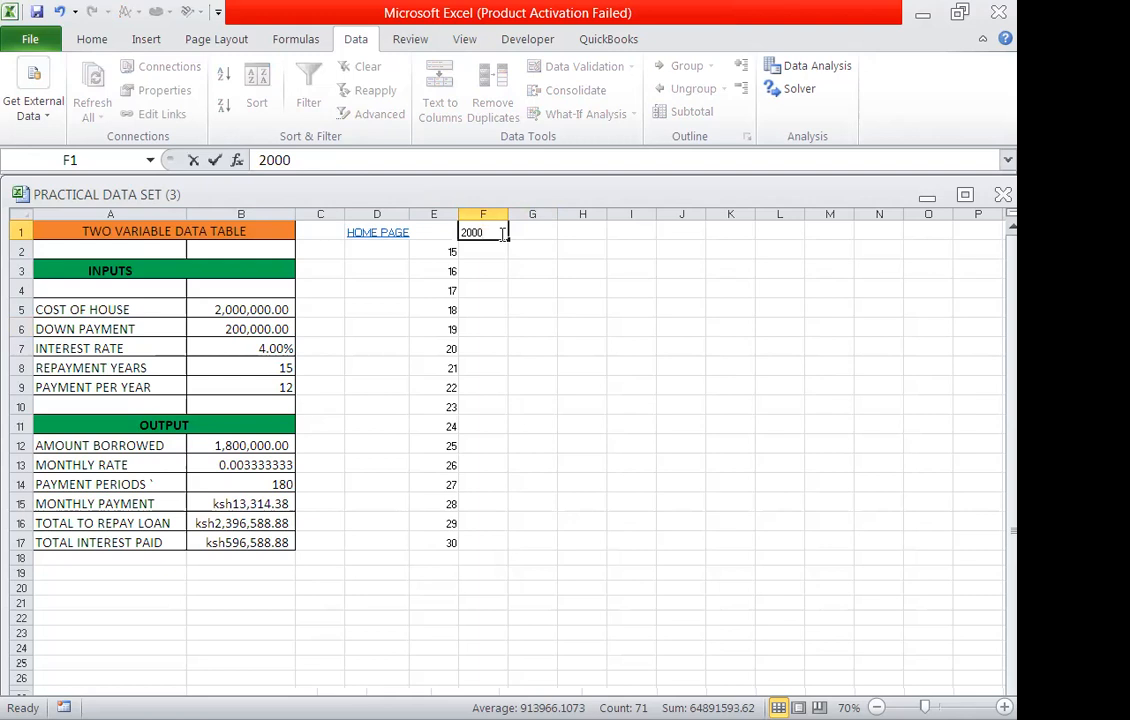
{"action": "type", "text": "000"}
{"action": "left_click", "coordinate": [582, 329]}
Step: Format the house cost in cell F1 with thousands separators and no decimal places
{"action": "left_click", "coordinate": [480, 233]}
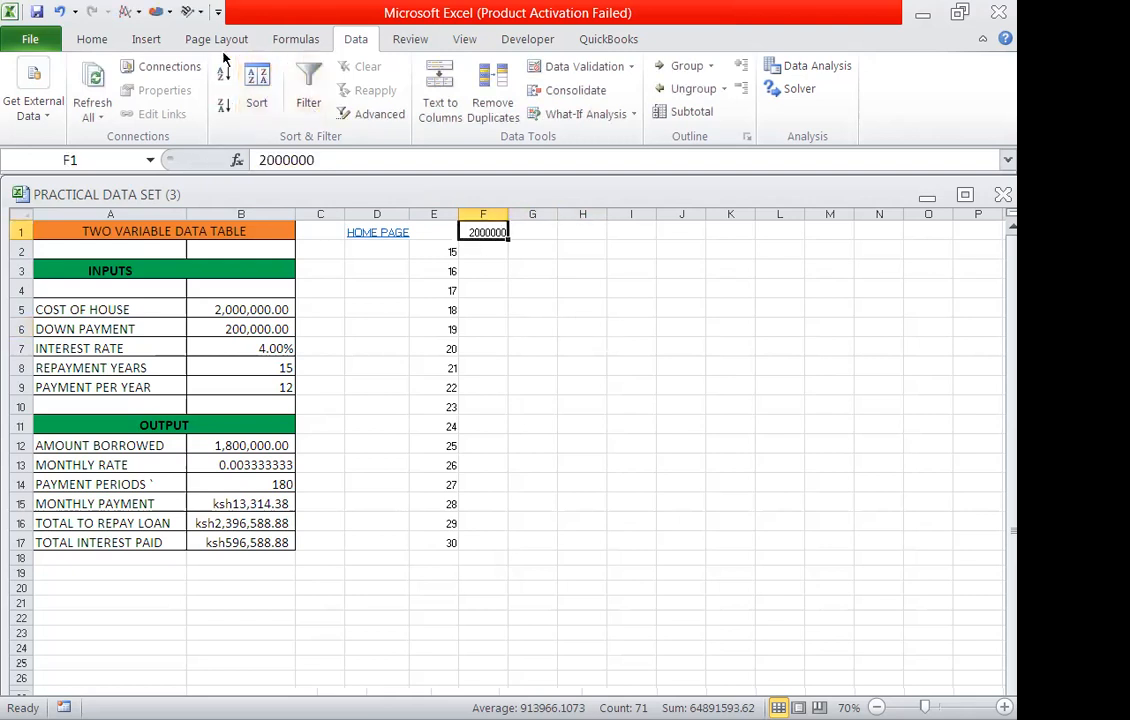
{"action": "left_click", "coordinate": [91, 39]}
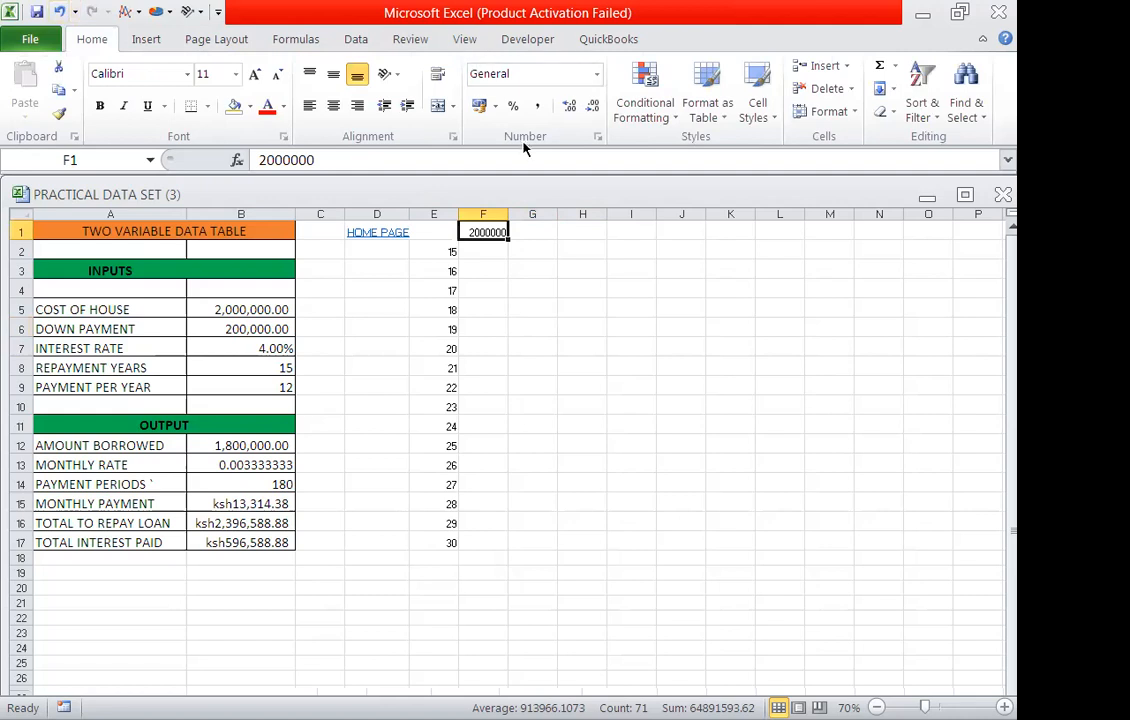
{"action": "left_click", "coordinate": [533, 107]}
{"action": "left_click", "coordinate": [551, 287]}
{"action": "left_click", "coordinate": [515, 231]}
{"action": "left_click", "coordinate": [593, 107]}
{"action": "left_click", "coordinate": [593, 107]}
{"action": "left_click", "coordinate": [545, 224]}
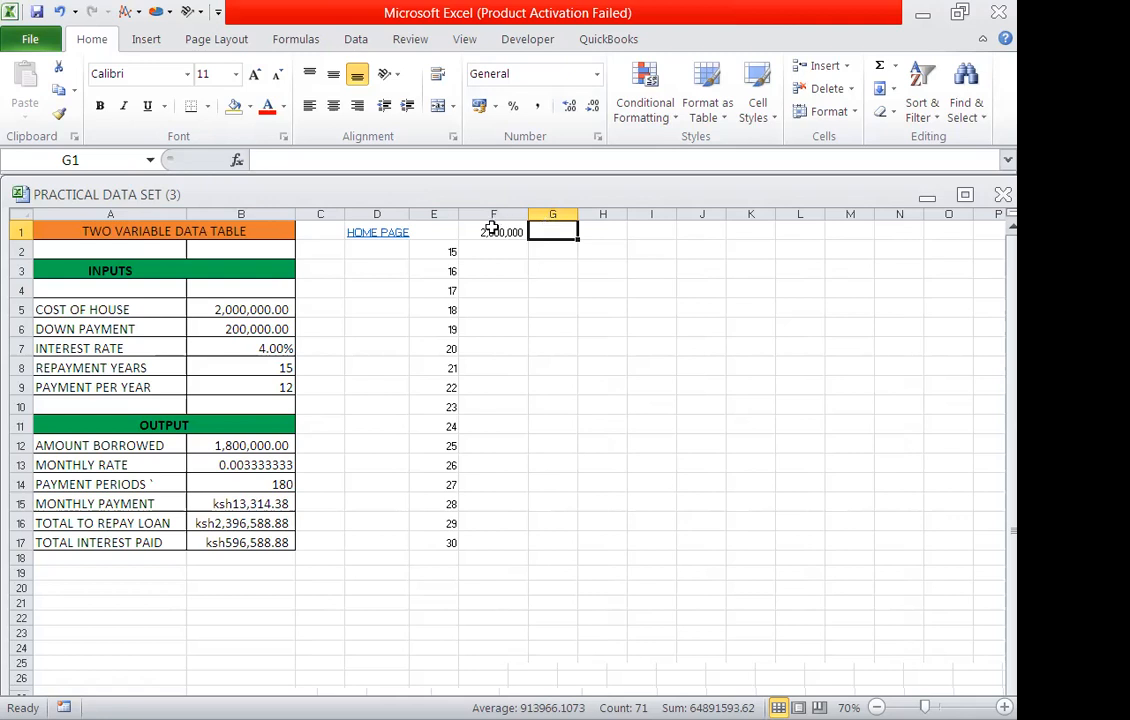
Step: Fill a linear series along row 1 from cell F1 with step value 500000 and stop value 4000000
{"action": "left_click", "coordinate": [497, 231]}
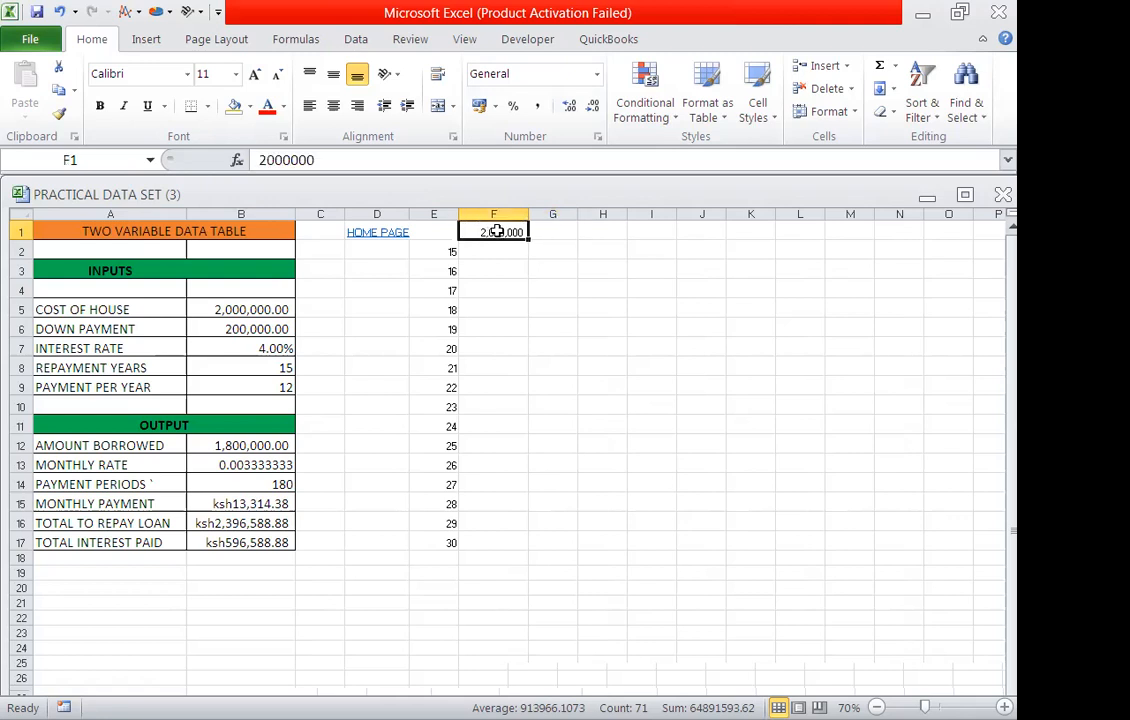
{"action": "left_click_drag", "start_coordinate": [497, 231], "coordinate": [648, 236]}
{"action": "left_click", "coordinate": [497, 232]}
{"action": "left_click", "coordinate": [889, 88]}
{"action": "left_click", "coordinate": [903, 233]}
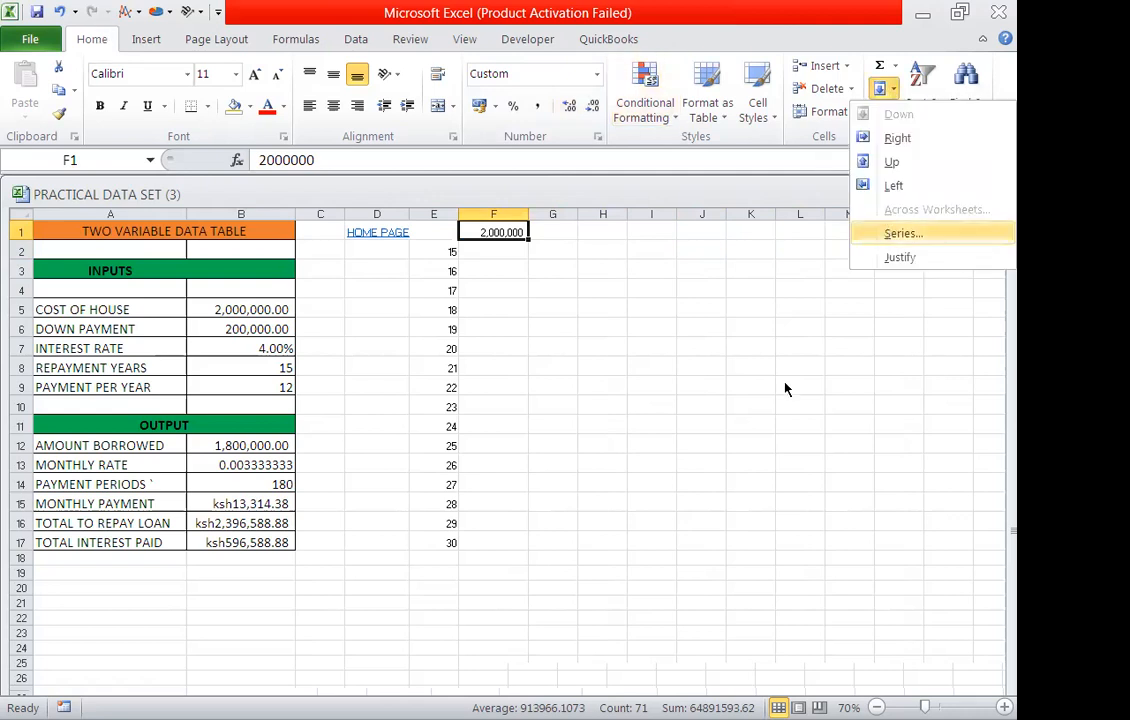
{"action": "type", "text": "500"}
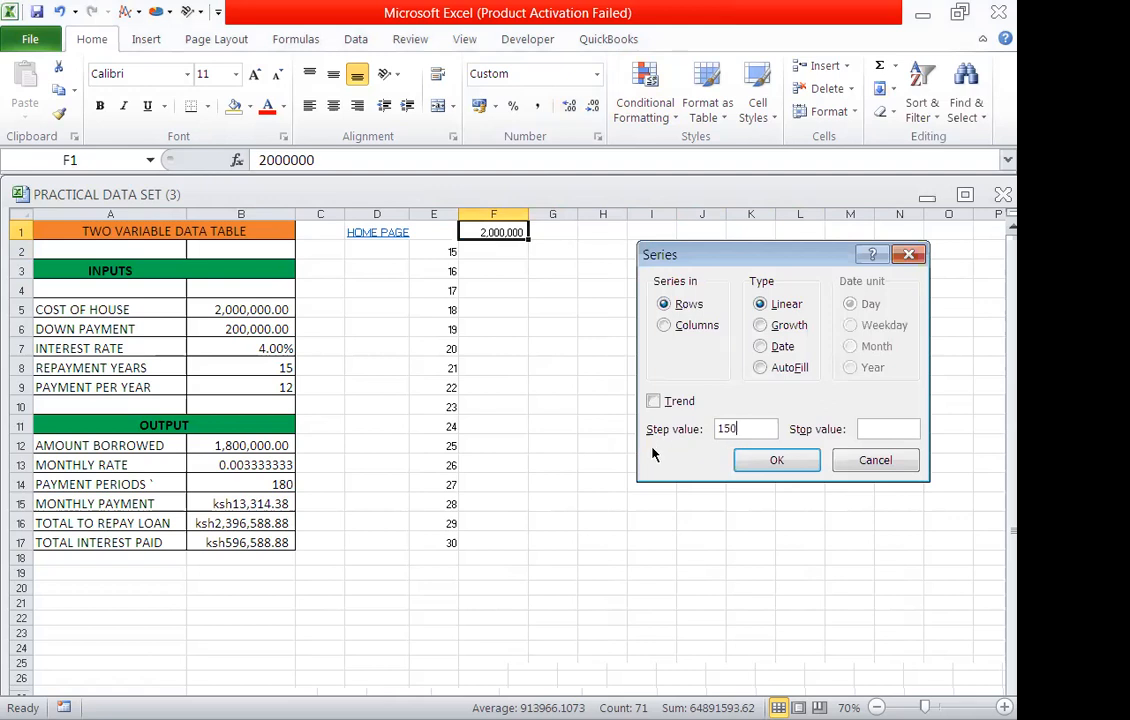
{"action": "key", "text": "BackSpace"}
{"action": "key", "text": "BackSpace"}
{"action": "key", "text": "BackSpace"}
{"action": "key", "text": "BackSpace"}
{"action": "type", "text": "500000"}
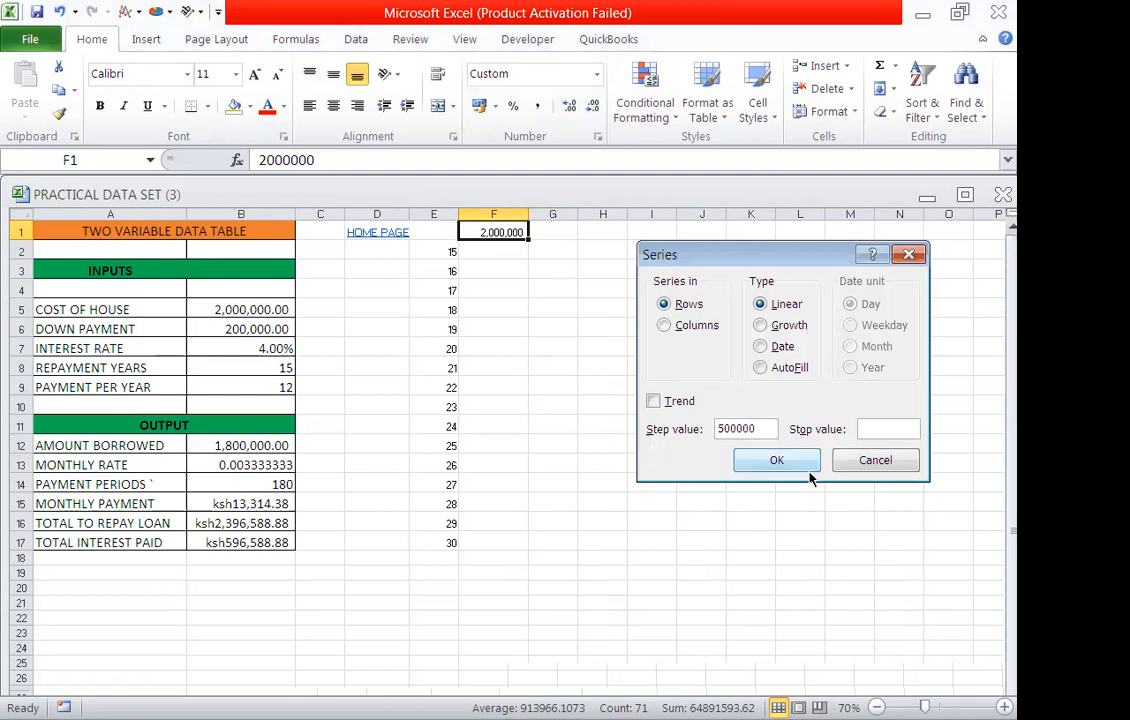
{"action": "left_click", "coordinate": [882, 428]}
{"action": "type", "text": "4000000"}
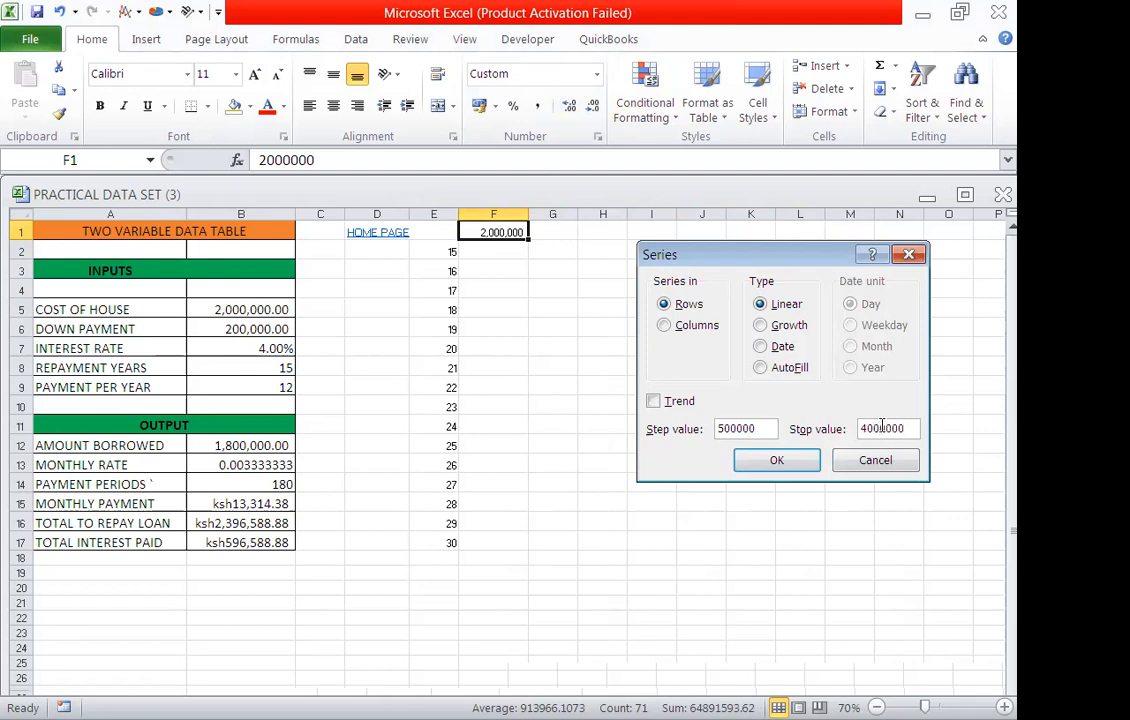
{"action": "key", "text": "Return"}
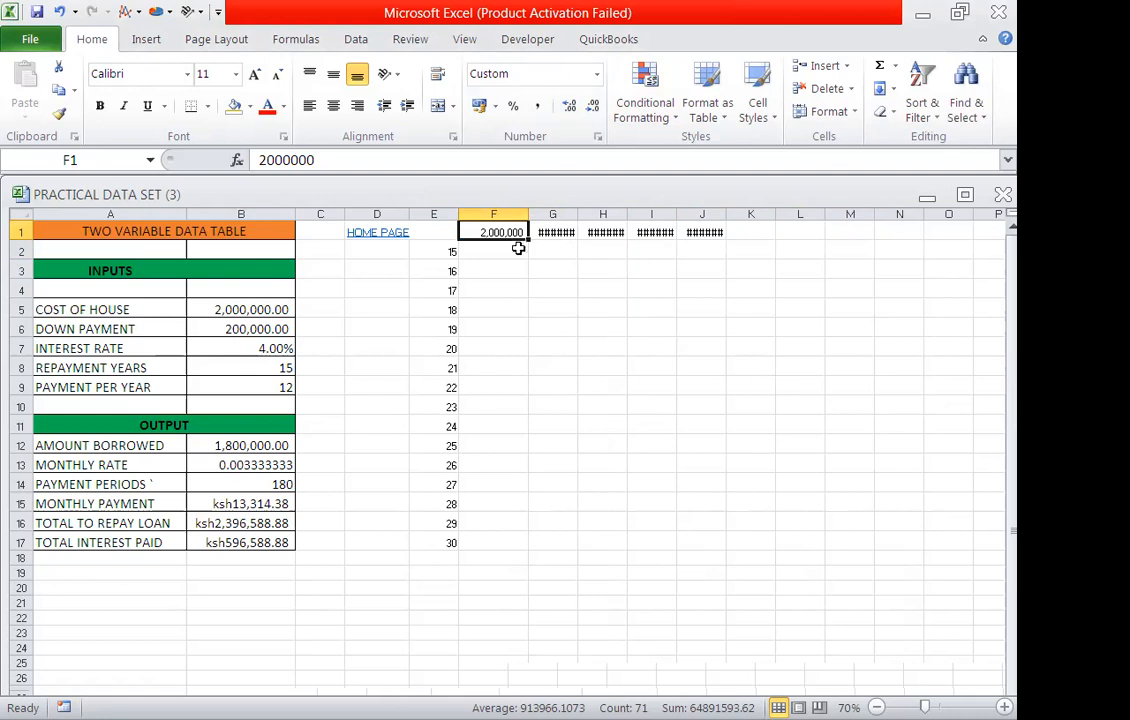
Step: Autofit the widths of columns G through J to their house cost values
{"action": "double_click", "coordinate": [575, 213]}
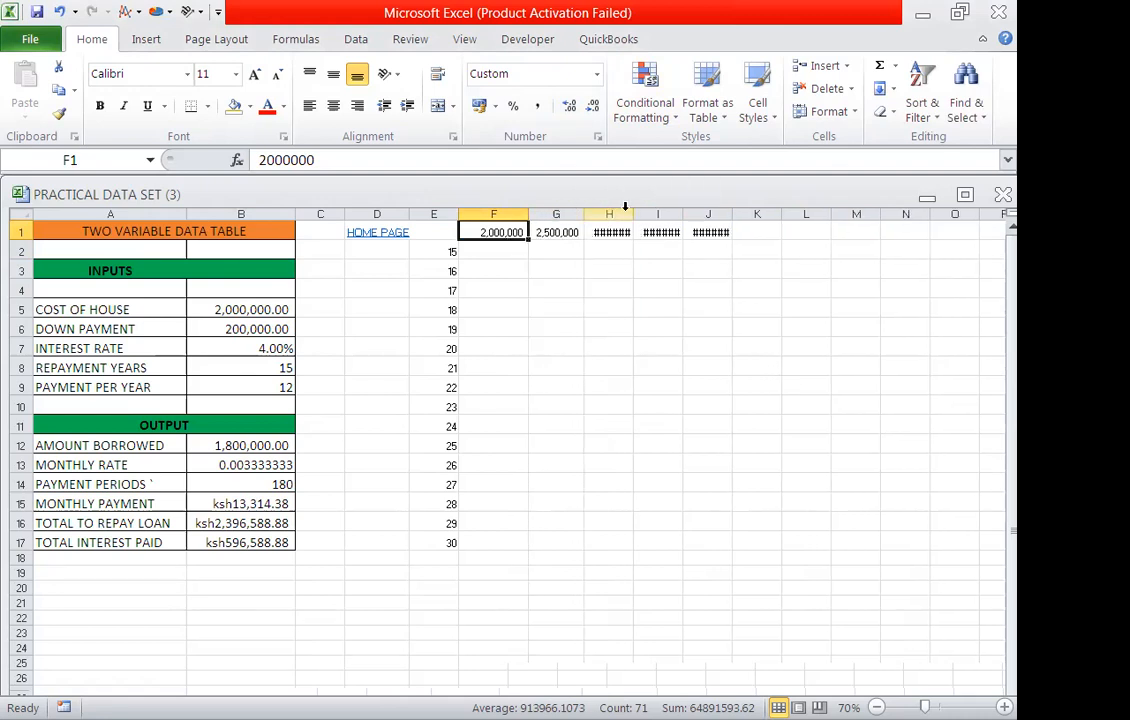
{"action": "double_click", "coordinate": [633, 213]}
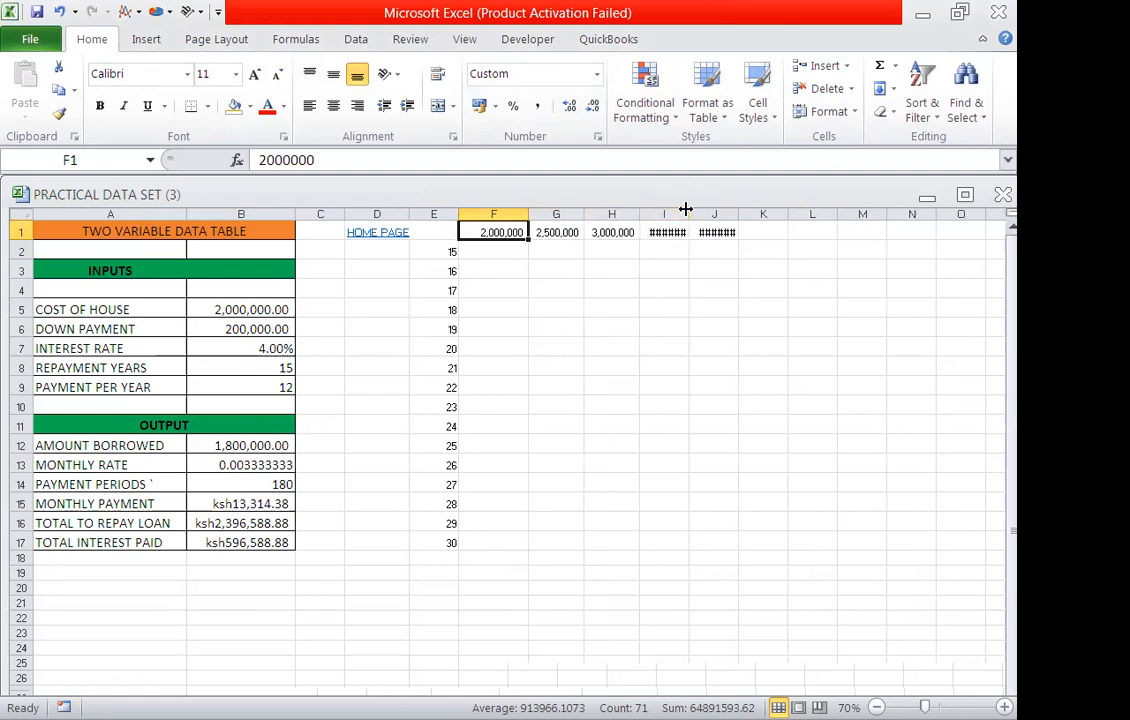
{"action": "double_click", "coordinate": [686, 211]}
{"action": "double_click", "coordinate": [746, 211]}
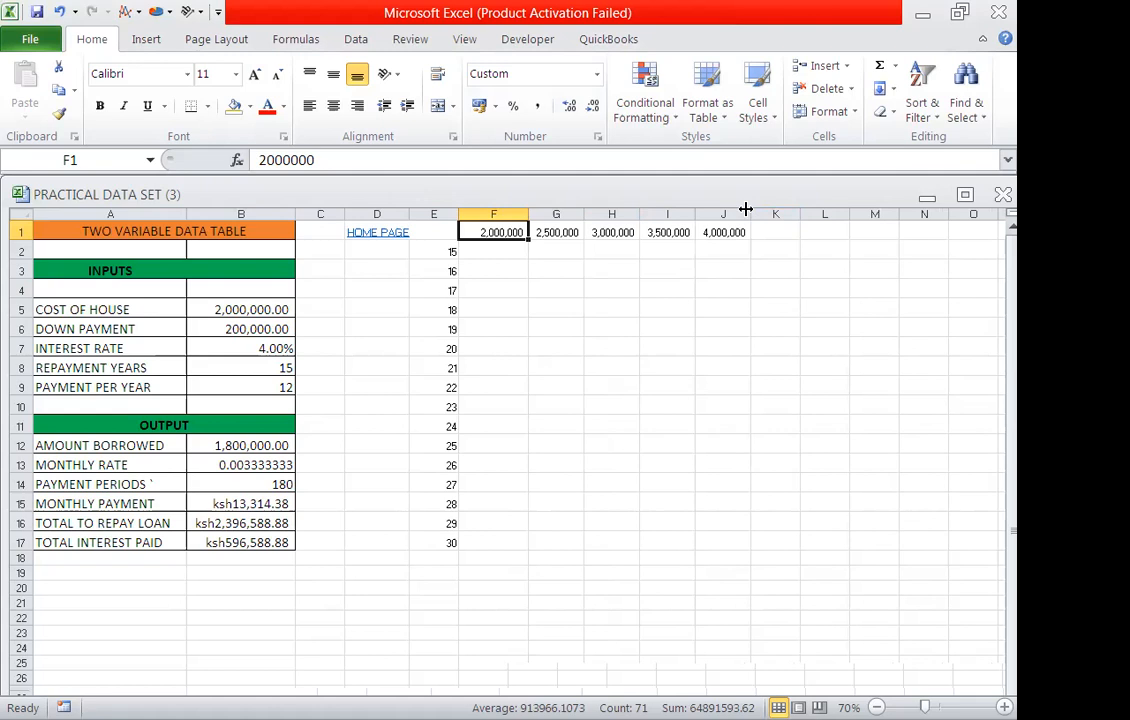
{"action": "left_click", "coordinate": [447, 230]}
{"action": "left_click_drag", "start_coordinate": [447, 230], "coordinate": [677, 543]}
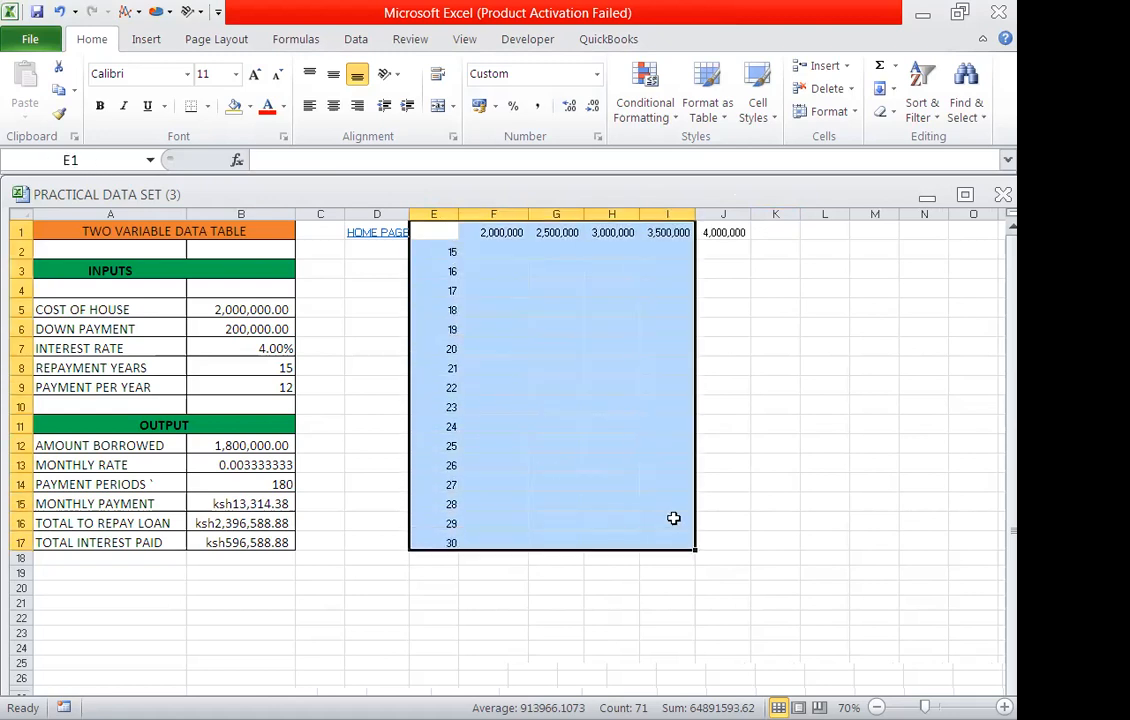
{"action": "scroll", "coordinate": [673, 516], "scroll_direction": "down", "scroll_amount": 1}
{"action": "scroll", "coordinate": [666, 494], "scroll_direction": "up", "scroll_amount": 1}
{"action": "left_click_drag", "start_coordinate": [448, 226], "coordinate": [694, 536]}
{"action": "scroll", "coordinate": [613, 444], "scroll_direction": "down", "scroll_amount": 1}
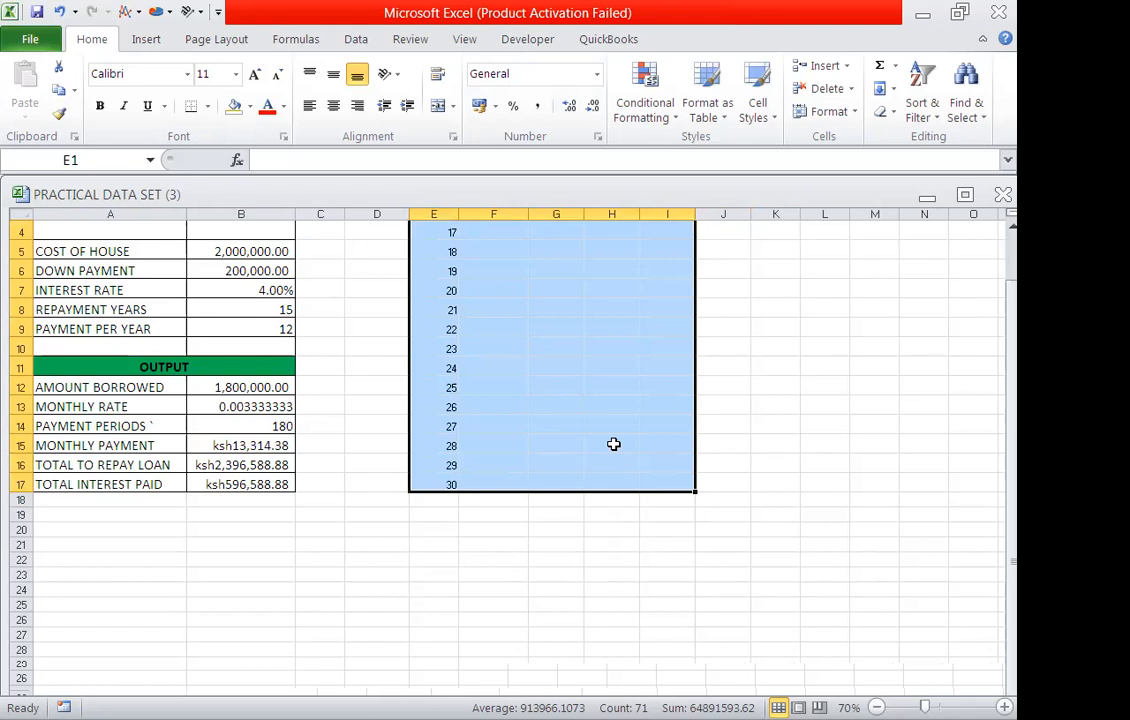
{"action": "scroll", "coordinate": [690, 401], "scroll_direction": "up", "scroll_amount": 1}
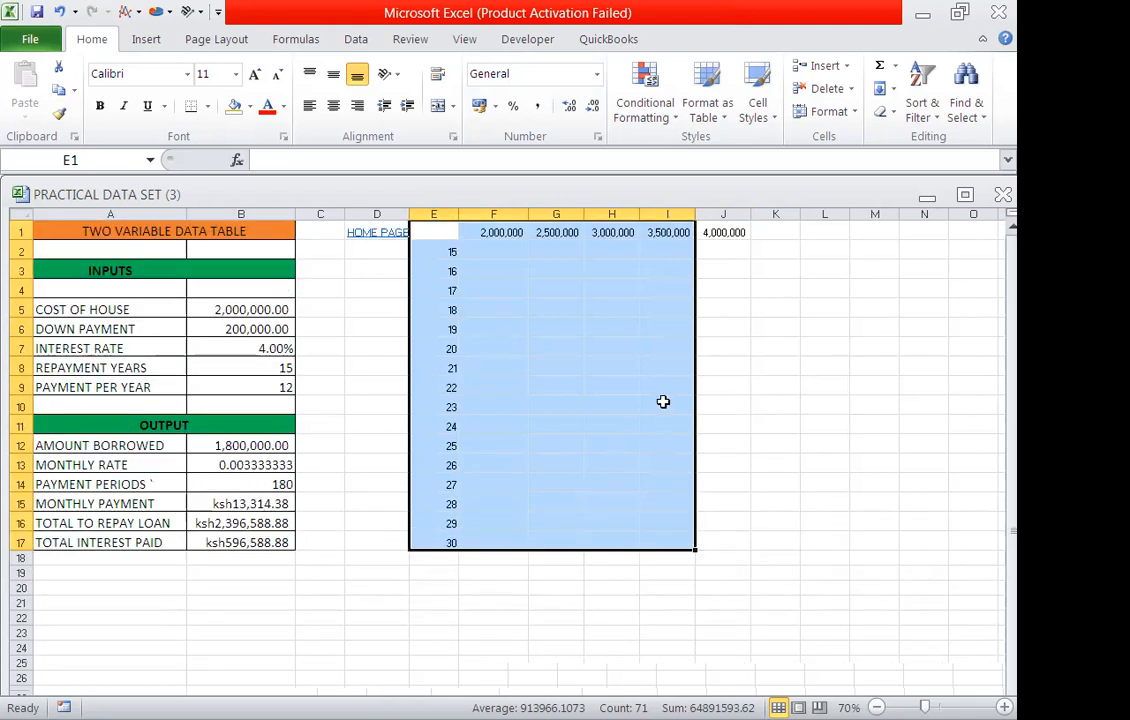
{"action": "left_click", "coordinate": [741, 328]}
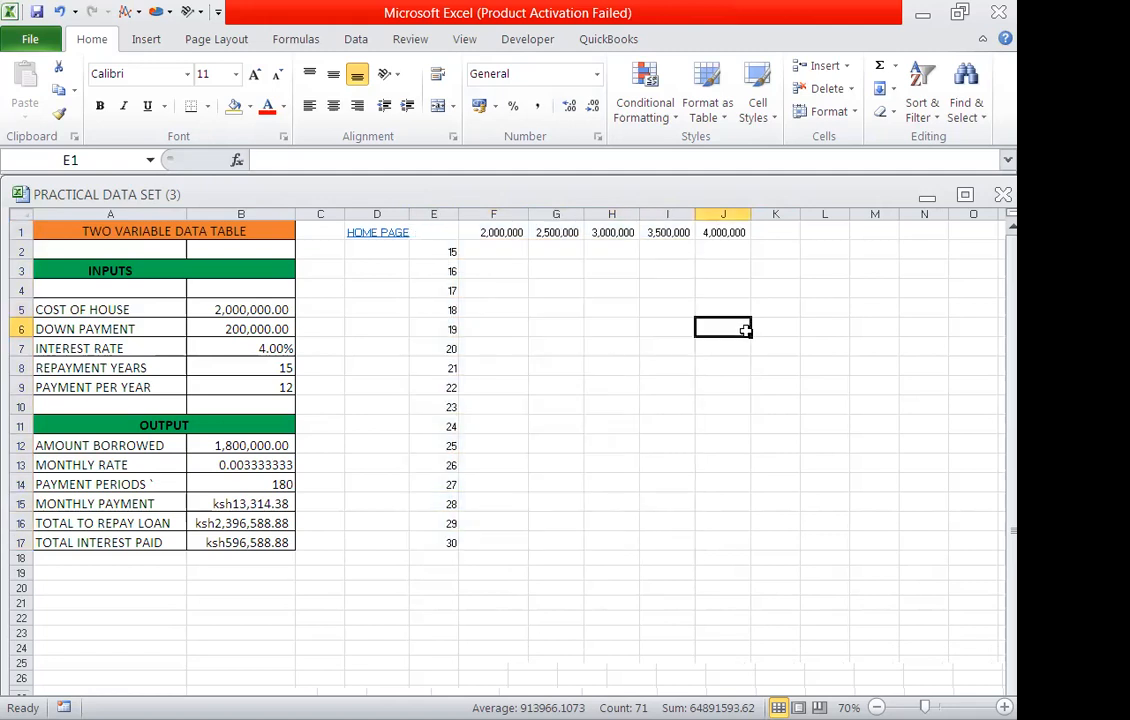
{"action": "left_click_drag", "start_coordinate": [449, 230], "coordinate": [735, 627]}
{"action": "scroll", "coordinate": [778, 433], "scroll_direction": "down", "scroll_amount": 1}
{"action": "scroll", "coordinate": [778, 433], "scroll_direction": "down", "scroll_amount": 1}
{"action": "scroll", "coordinate": [778, 433], "scroll_direction": "up", "scroll_amount": 1}
{"action": "left_click", "coordinate": [587, 497]}
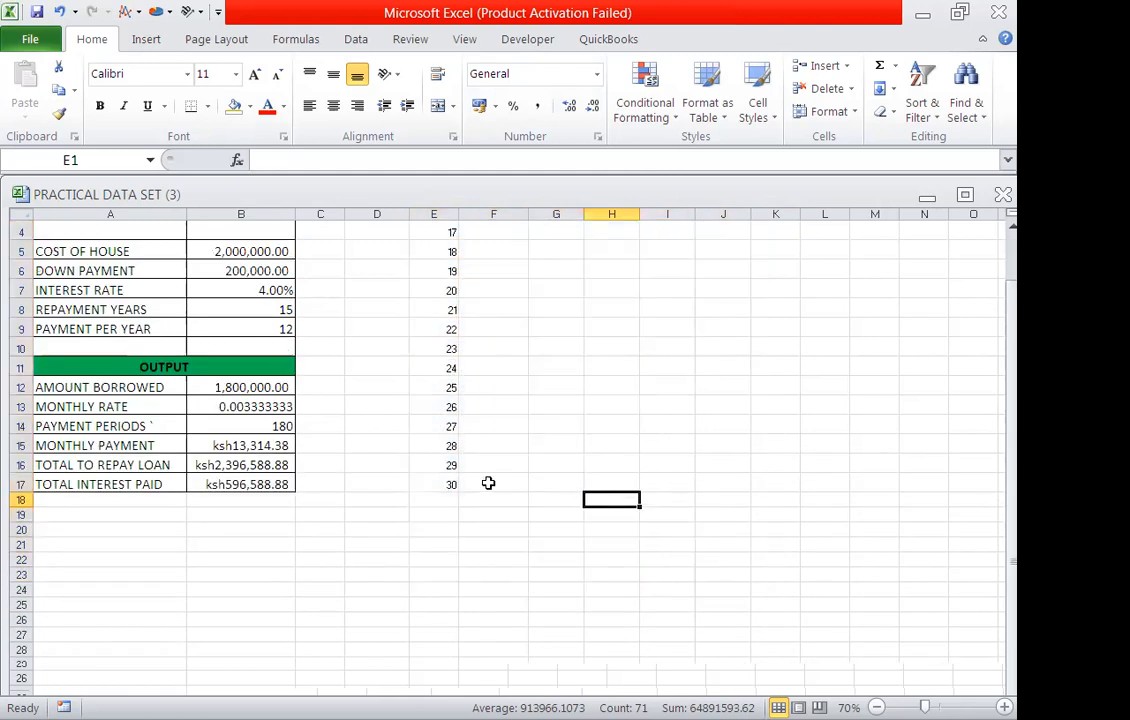
Step: Create a what-if data table over E1:J17 with cost of house B5 as row input and repayment years B8 as column input
{"action": "left_click_drag", "start_coordinate": [433, 489], "coordinate": [738, 232]}
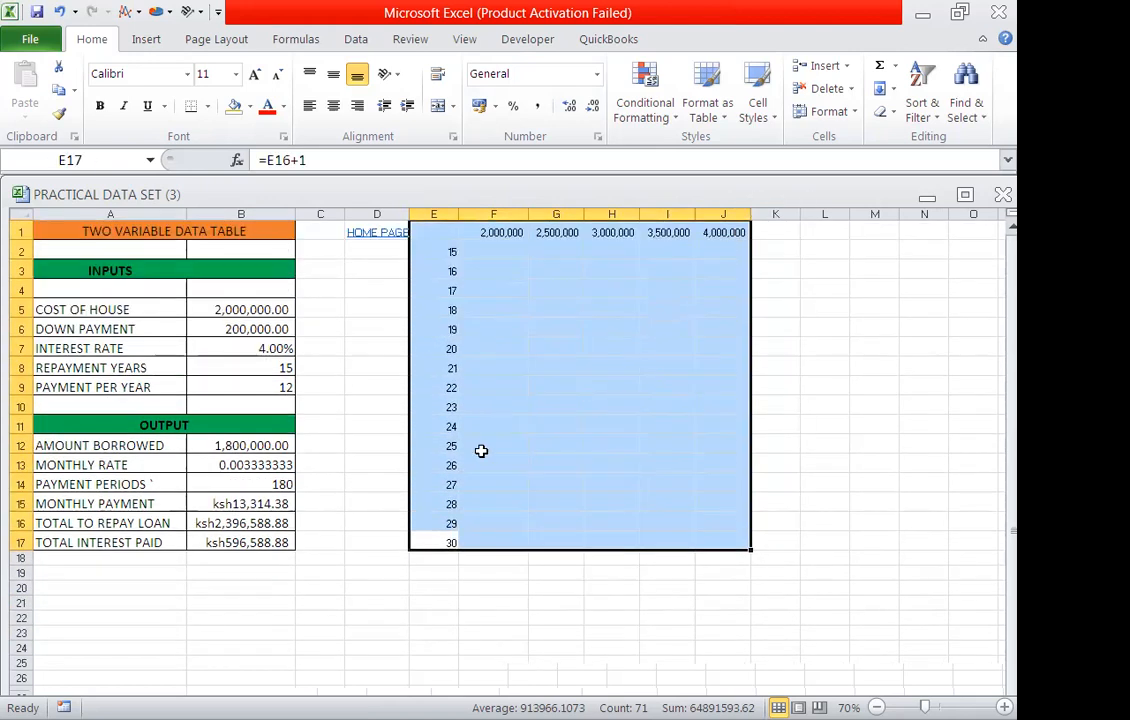
{"action": "scroll", "coordinate": [497, 421], "scroll_direction": "down", "scroll_amount": 1}
{"action": "scroll", "coordinate": [497, 421], "scroll_direction": "up", "scroll_amount": 1}
{"action": "left_click", "coordinate": [356, 42]}
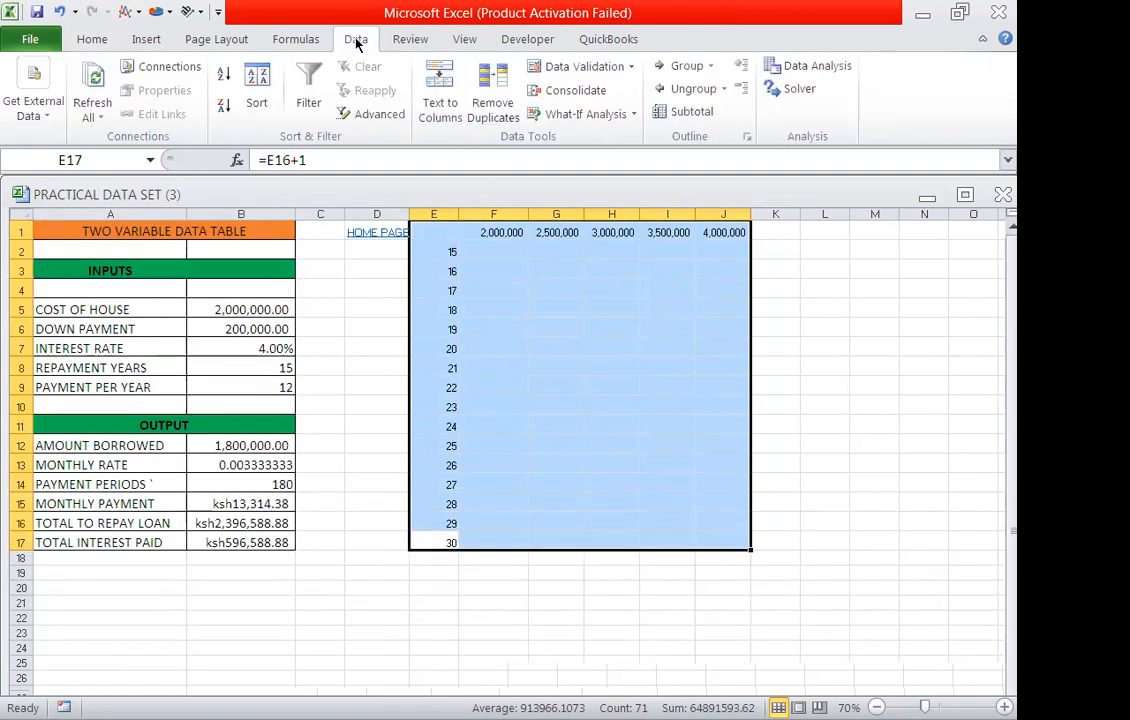
{"action": "left_click", "coordinate": [613, 118]}
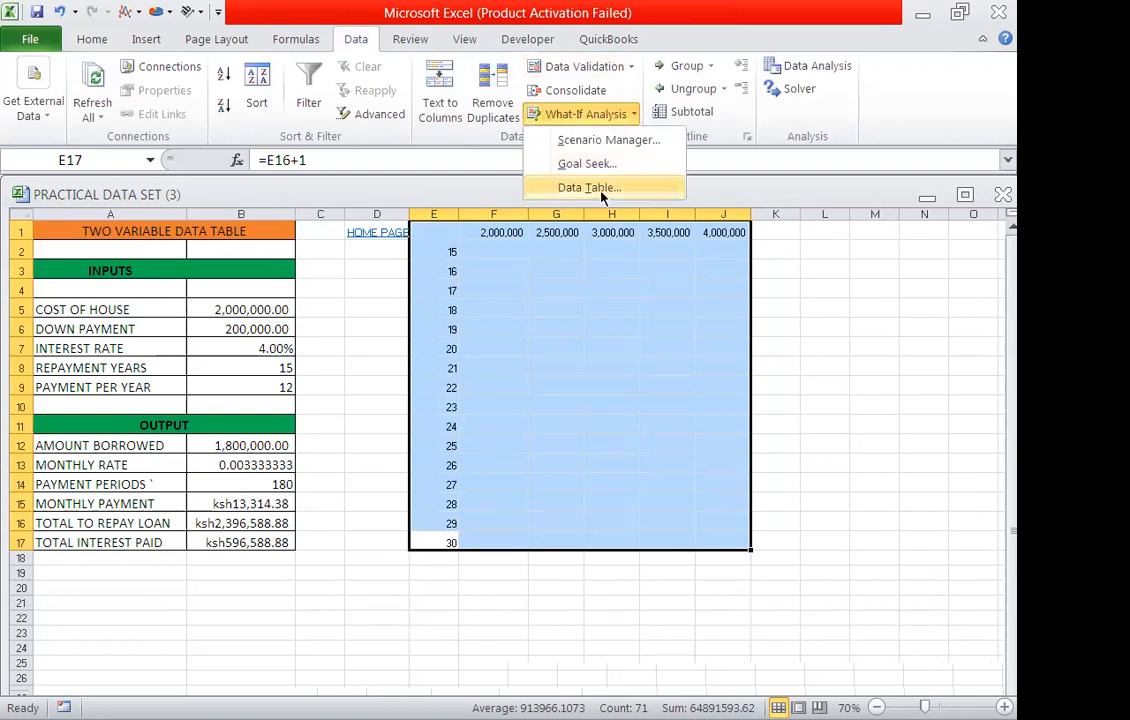
{"action": "left_click", "coordinate": [602, 190]}
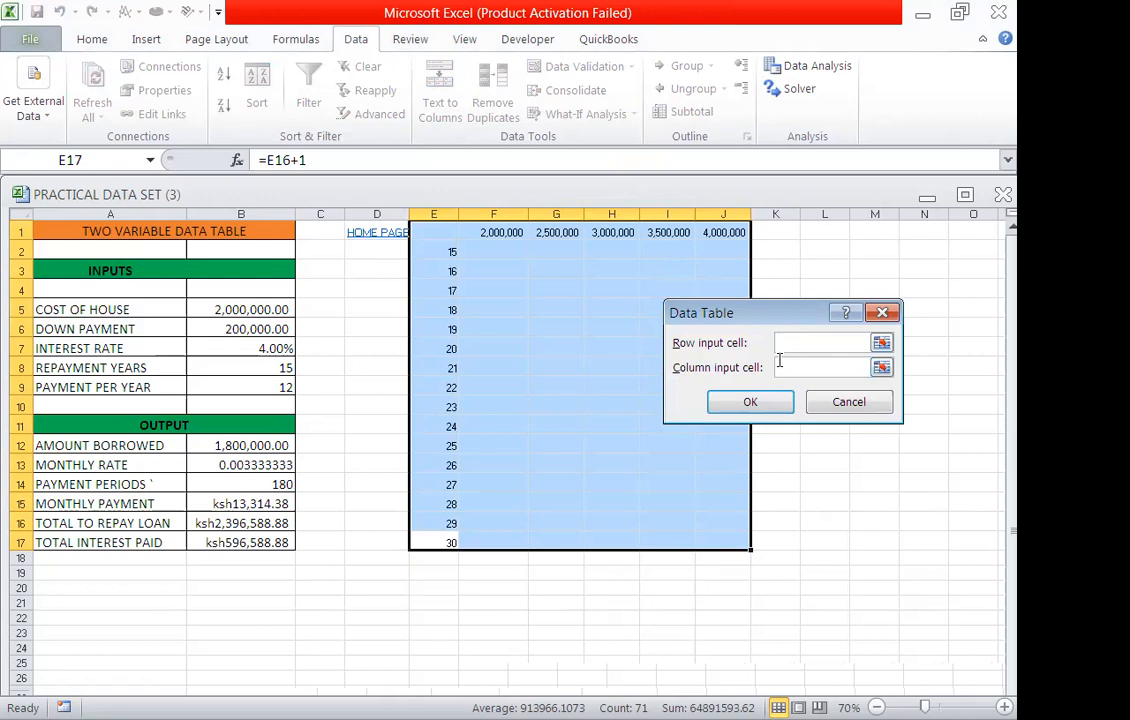
{"action": "left_click", "coordinate": [218, 310]}
{"action": "left_click", "coordinate": [800, 370]}
{"action": "left_click", "coordinate": [268, 369]}
{"action": "left_click", "coordinate": [752, 402]}
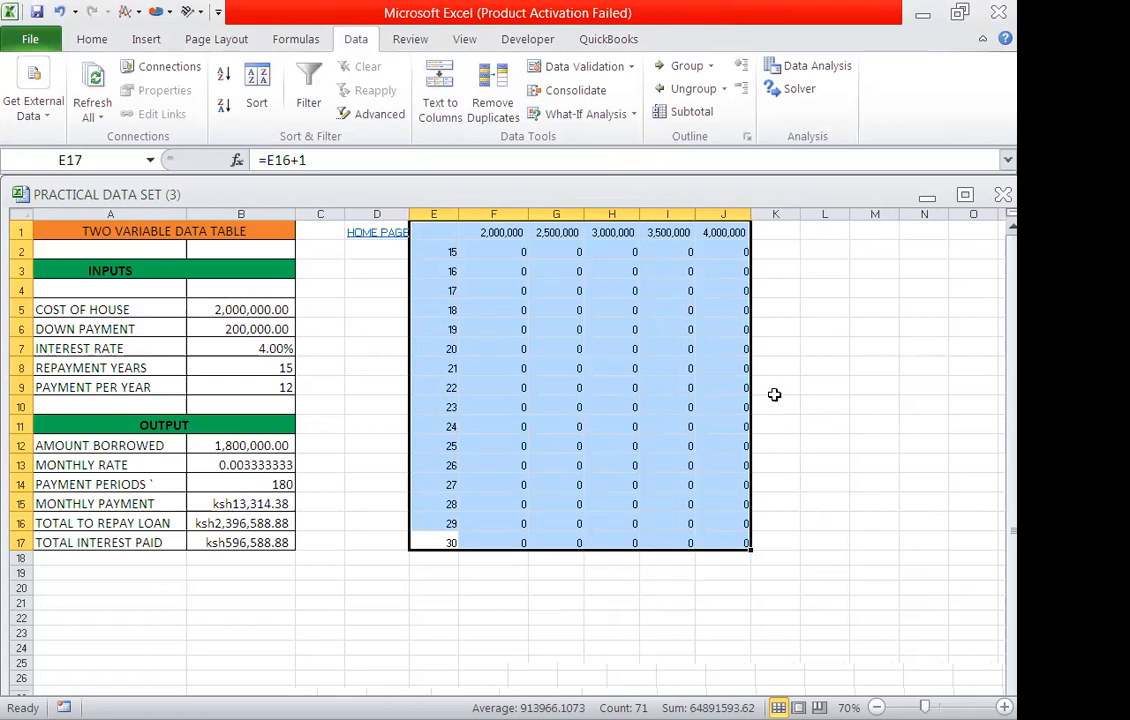
Step: Link the data table's corner cell E1 to the monthly payment with the formula =B15
{"action": "left_click", "coordinate": [424, 234]}
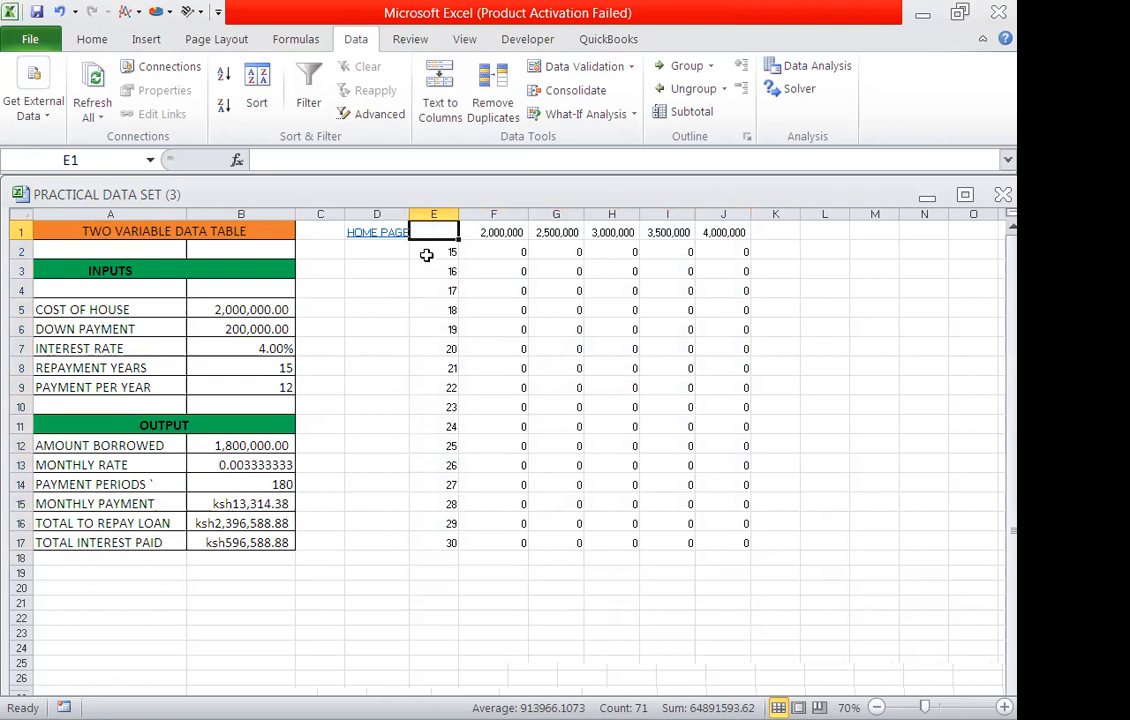
{"action": "type", "text": "="}
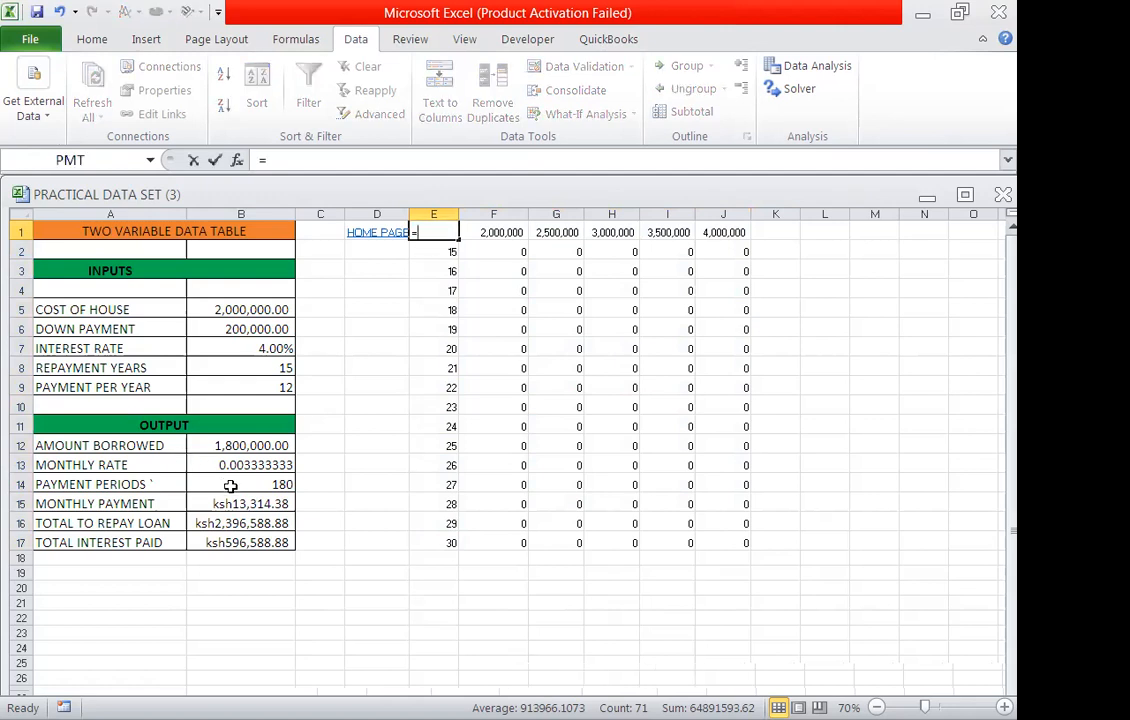
{"action": "left_click", "coordinate": [234, 500]}
{"action": "key", "text": "Return"}
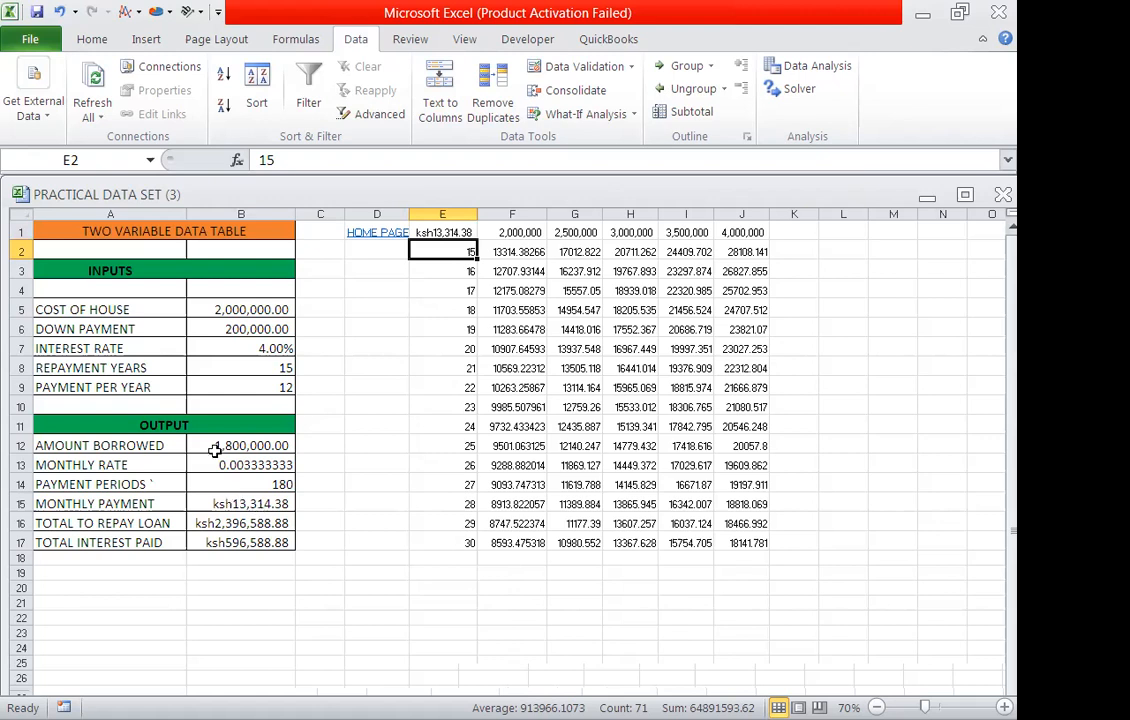
Step: Highlight cell H7, the payment for a 3,000,000 house over 20 years, with the standard orange fill
{"action": "left_click", "coordinate": [659, 348]}
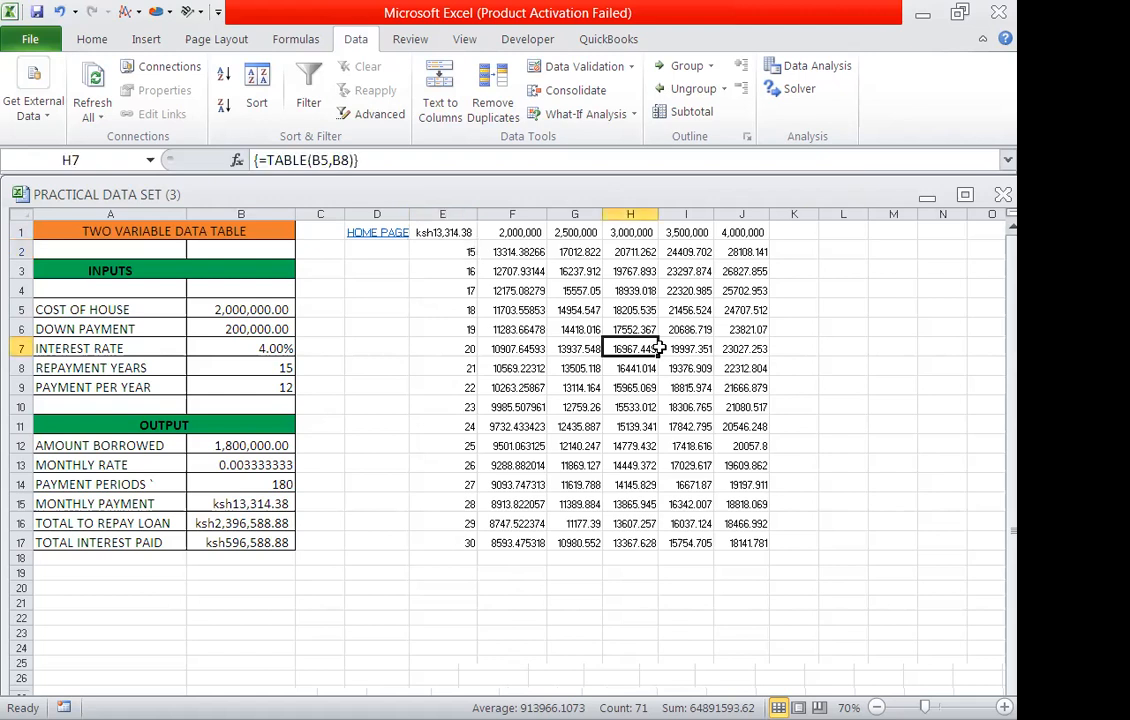
{"action": "left_click", "coordinate": [94, 39]}
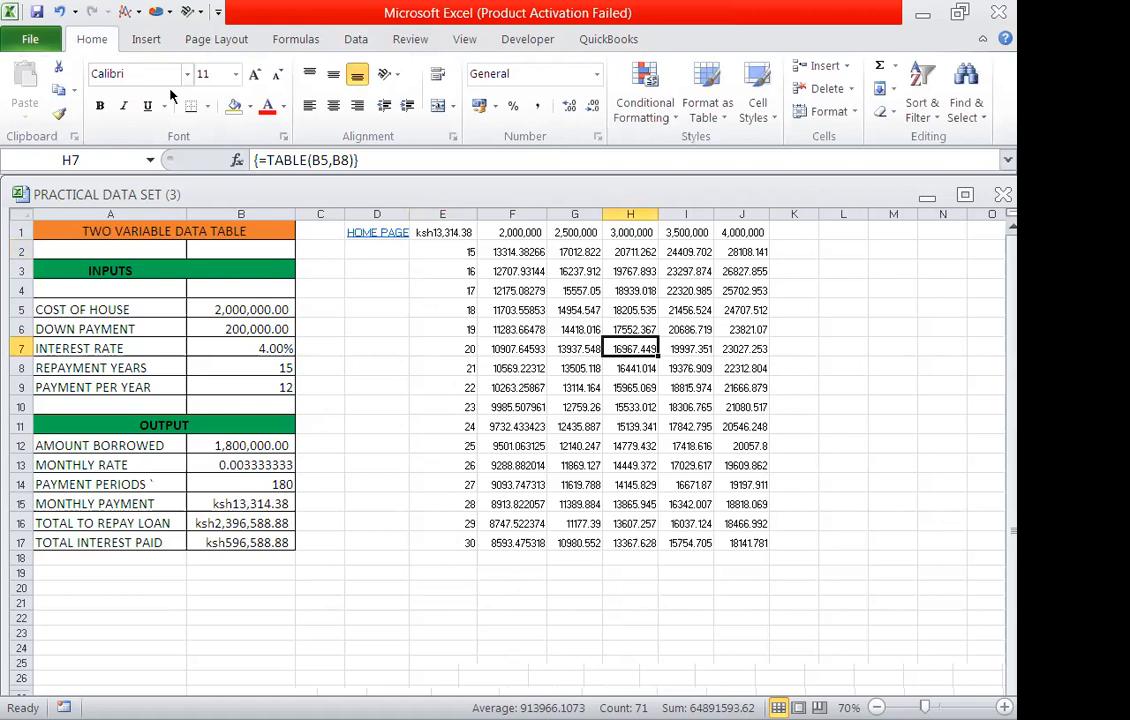
{"action": "left_click", "coordinate": [249, 108]}
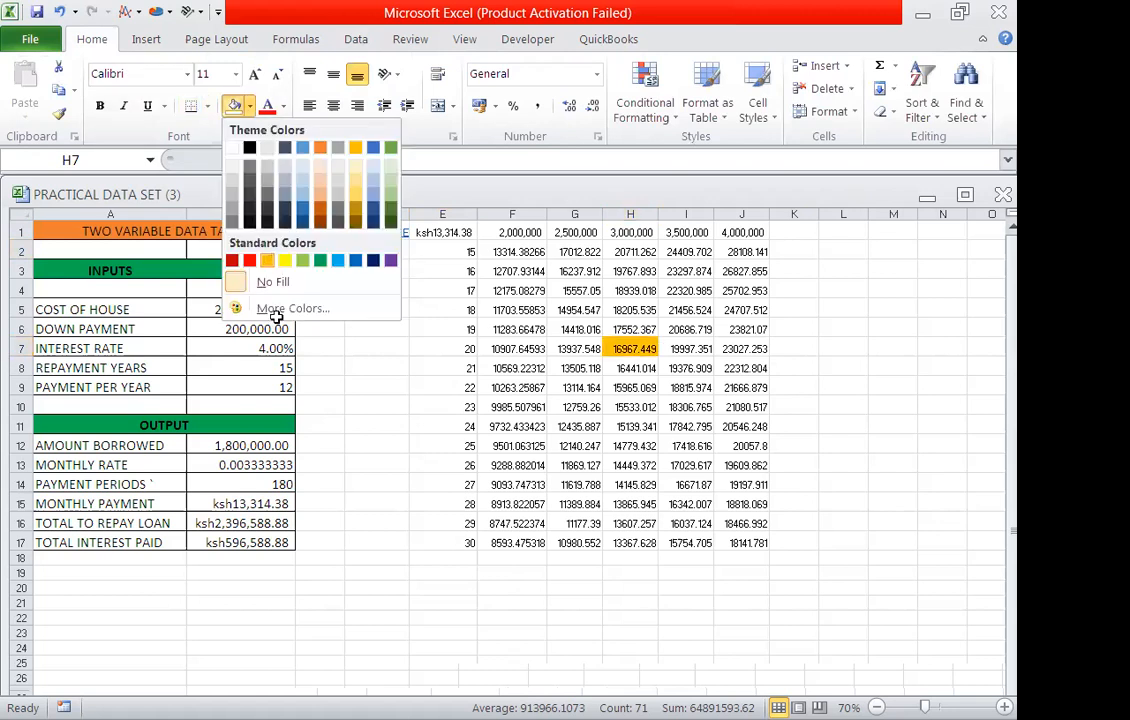
{"action": "left_click", "coordinate": [267, 261]}
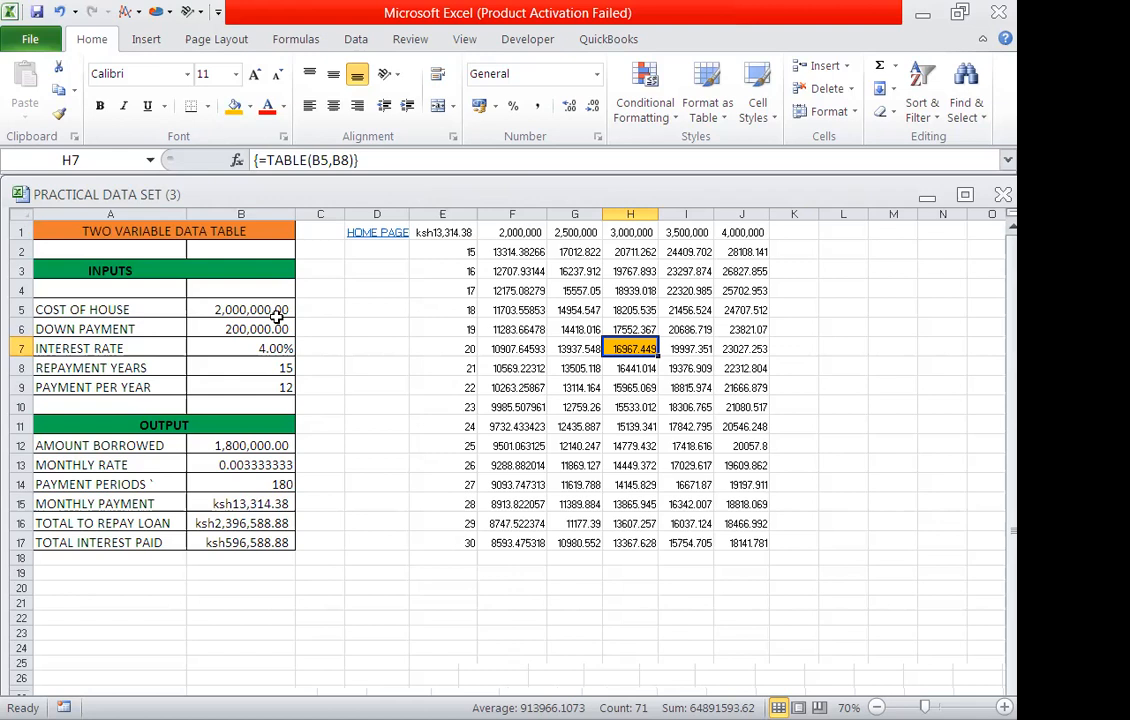
Step: Follow the HOME PAGE link in cell D1 back to the workbook's list of topics
{"action": "scroll", "coordinate": [580, 470], "scroll_direction": "down", "scroll_amount": 1}
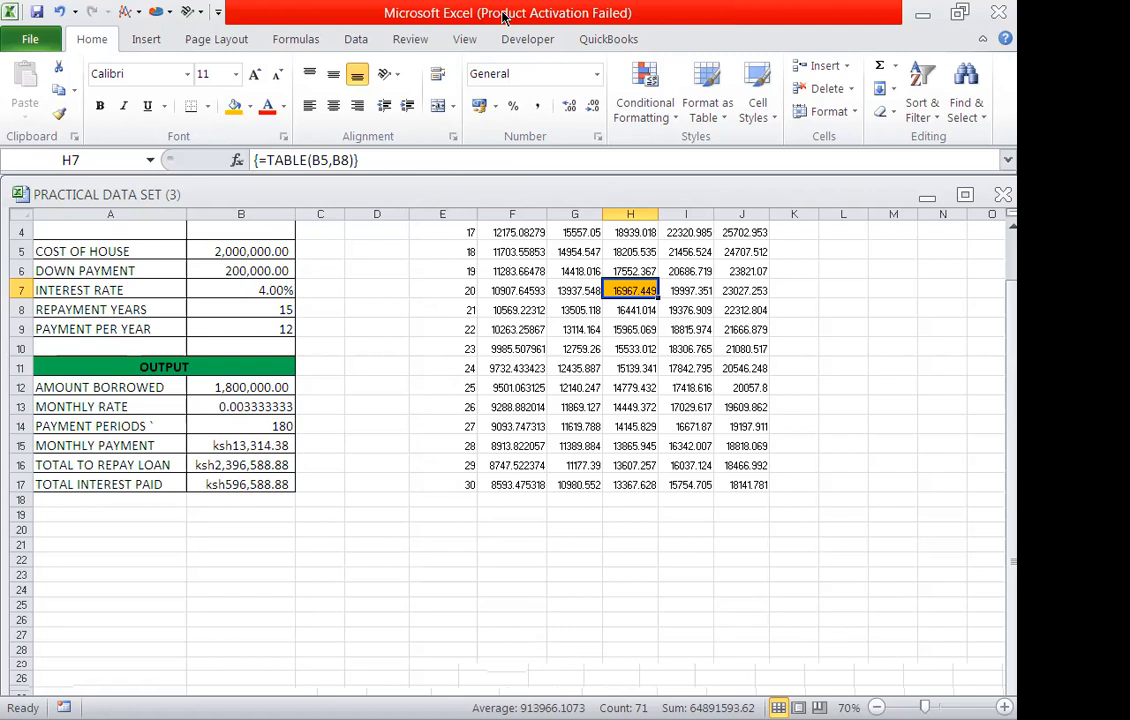
{"action": "scroll", "coordinate": [604, 160], "scroll_direction": "up", "scroll_amount": 1}
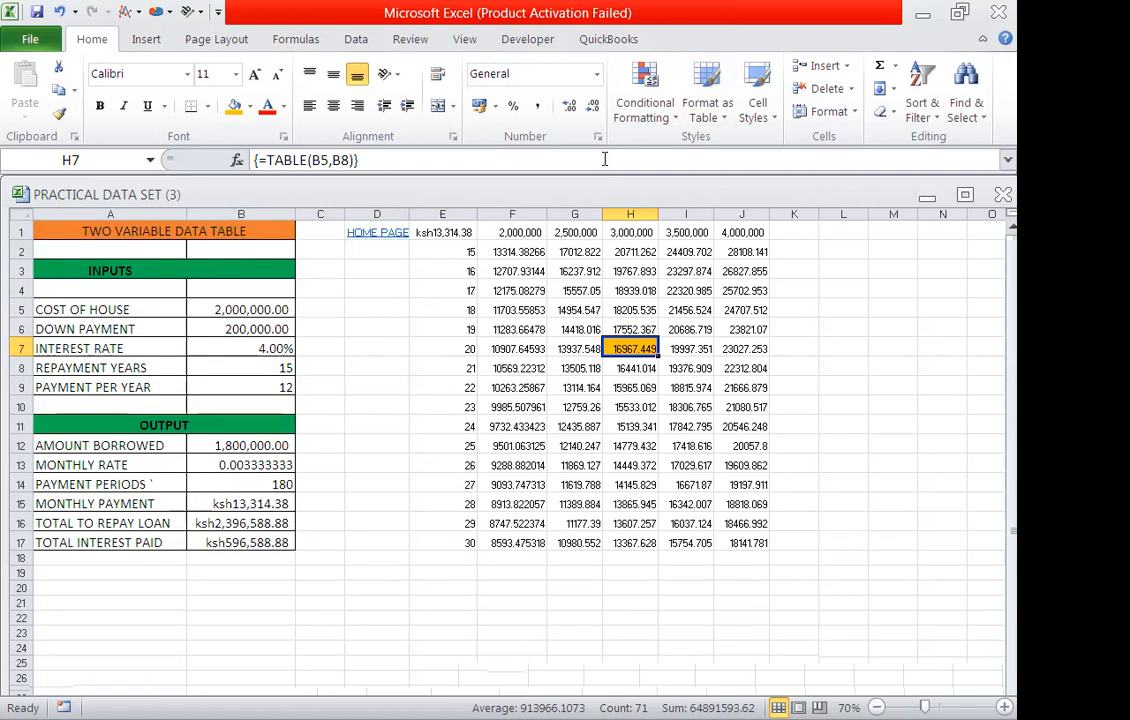
{"action": "left_click", "coordinate": [359, 234]}
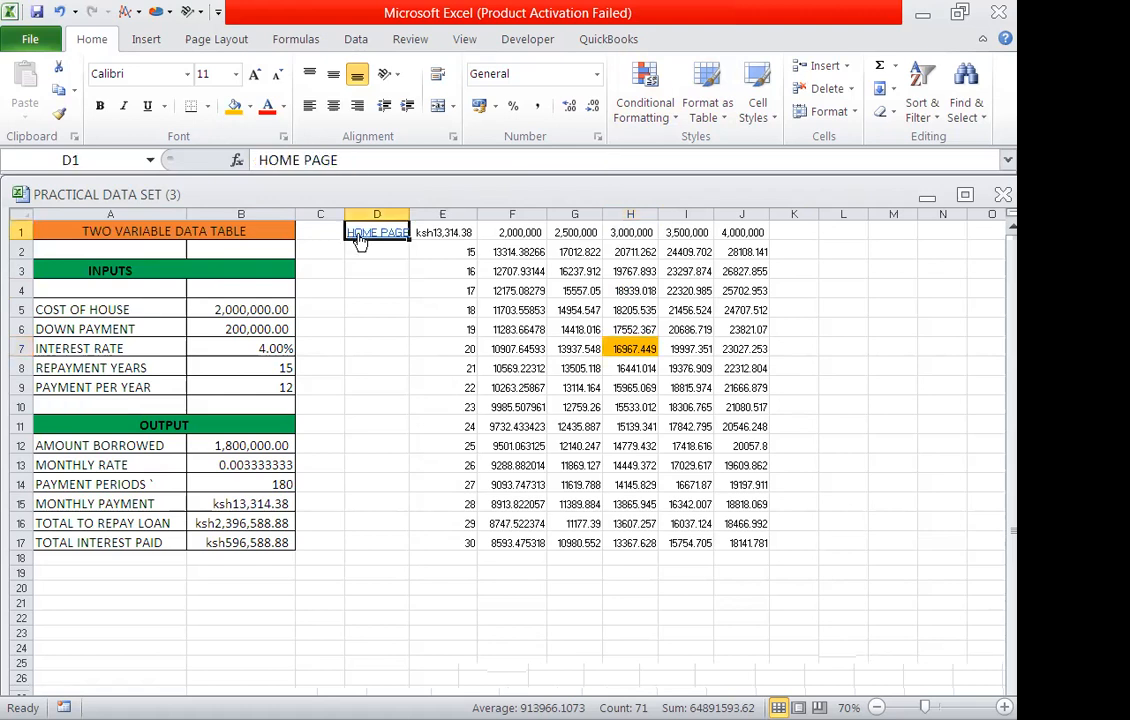
{"action": "scroll", "coordinate": [340, 365], "scroll_direction": "down", "scroll_amount": 1}
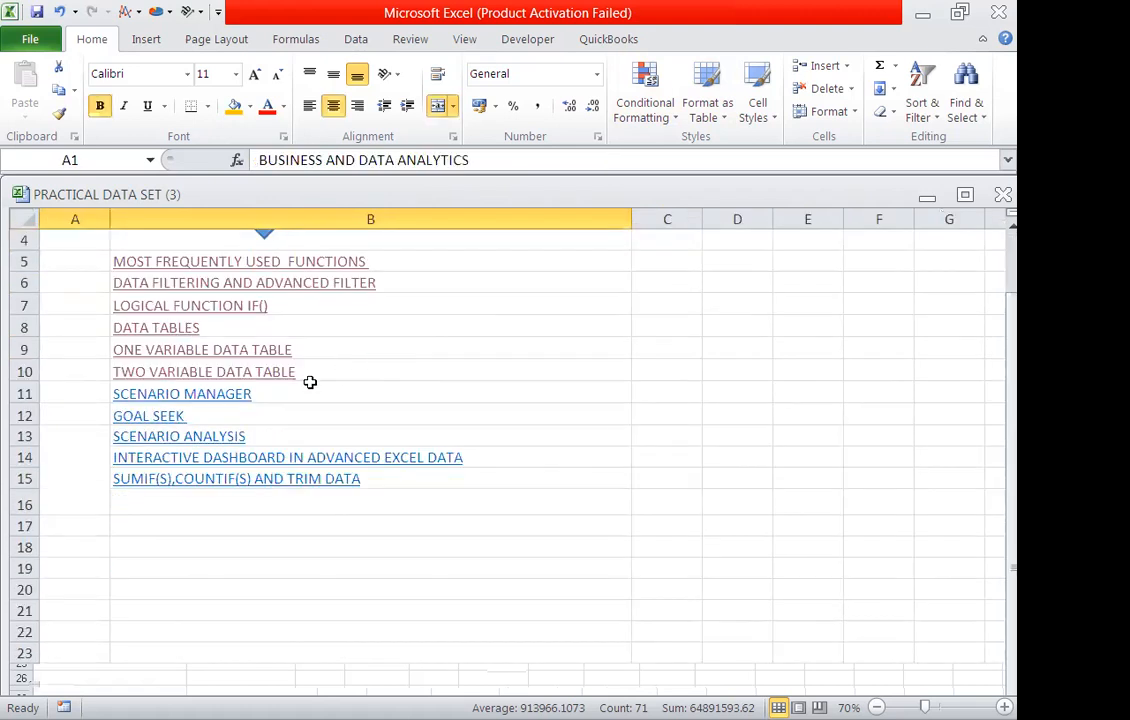
Step: Open the ONE VARIABLE DATA TABLE sheet from the workbook's list of topics
{"action": "left_click", "coordinate": [176, 352]}
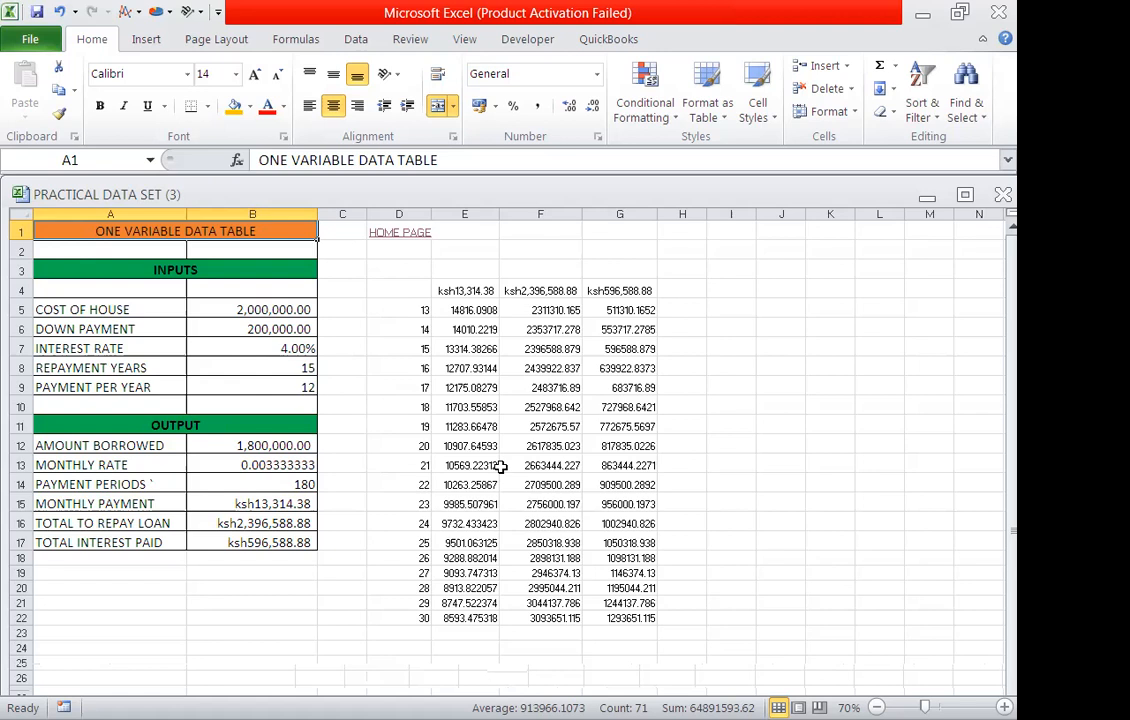
{"action": "scroll", "coordinate": [500, 466], "scroll_direction": "down", "scroll_amount": 1}
Step: Try replacing the formula in cell E4 with the text MONTHLY PAYMENT, and undo the entry
{"action": "key", "text": "Right"}
{"action": "key", "text": "Right"}
{"action": "key", "text": "Right"}
{"action": "key", "text": "Down"}
{"action": "key", "text": "Down"}
{"action": "key", "text": "Down"}
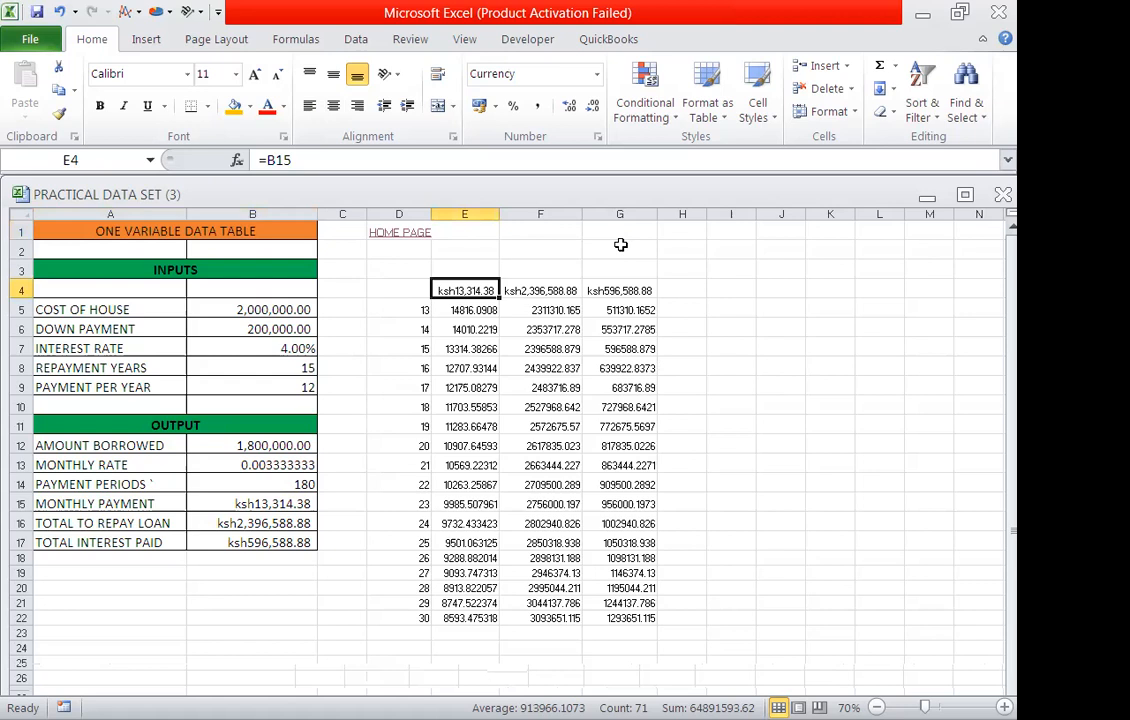
{"action": "type", "text": "MON"}
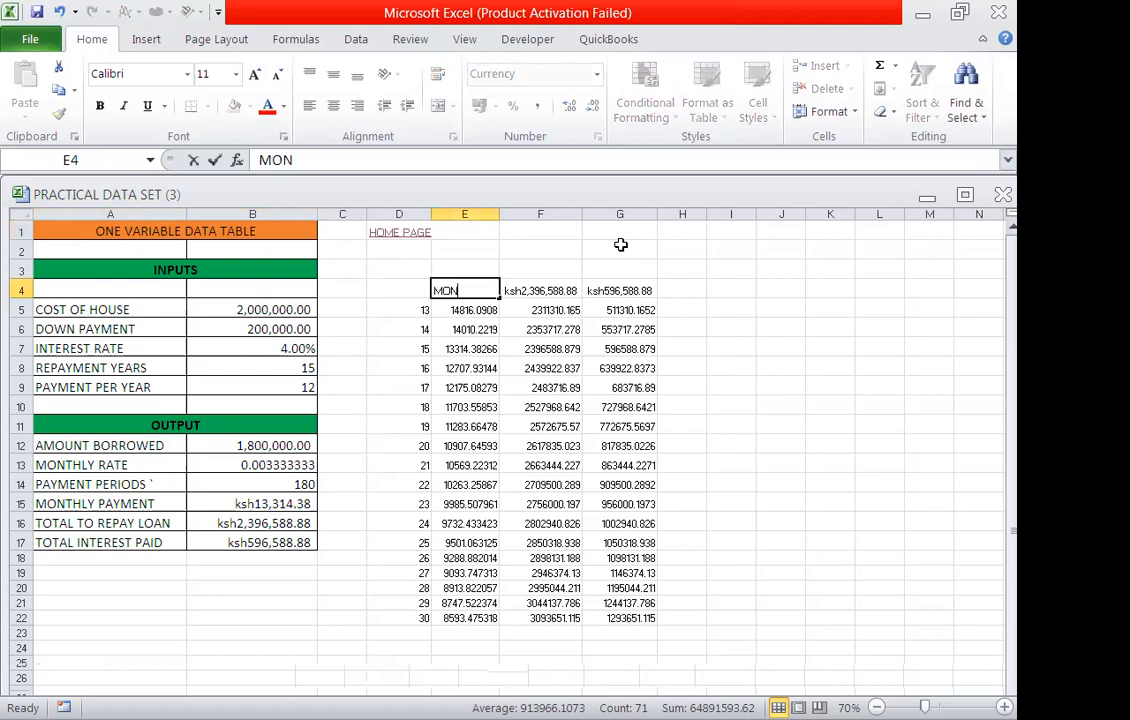
{"action": "type", "text": "THLY PAYMENT"}
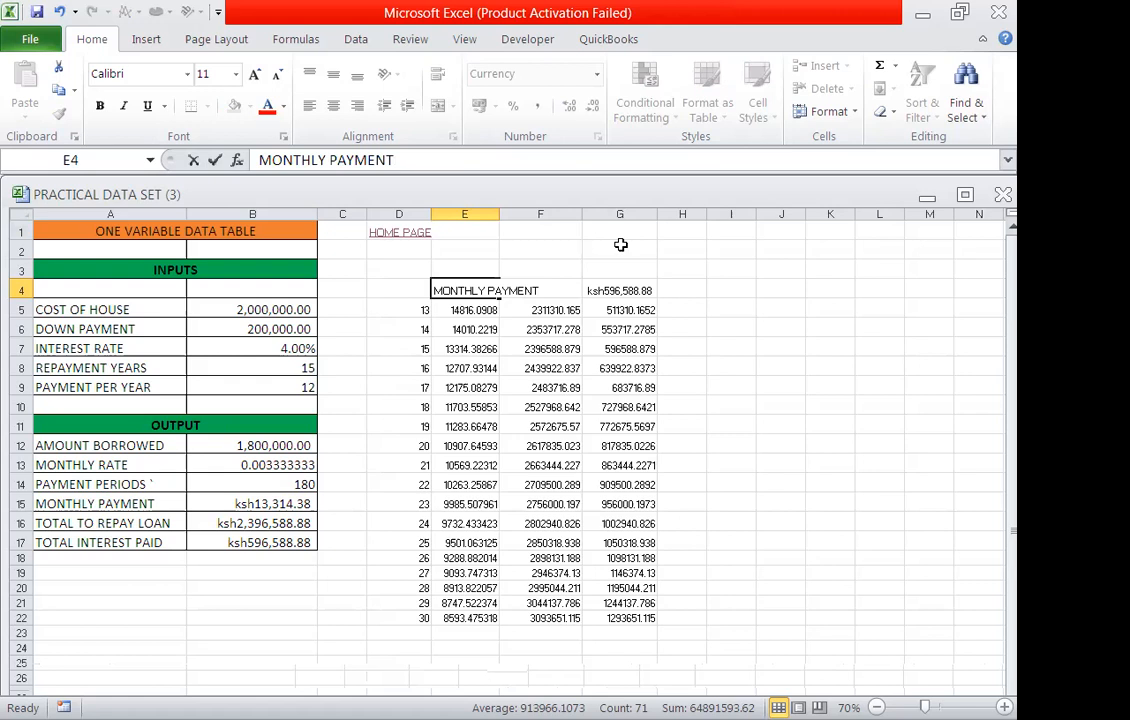
{"action": "left_click", "coordinate": [620, 348]}
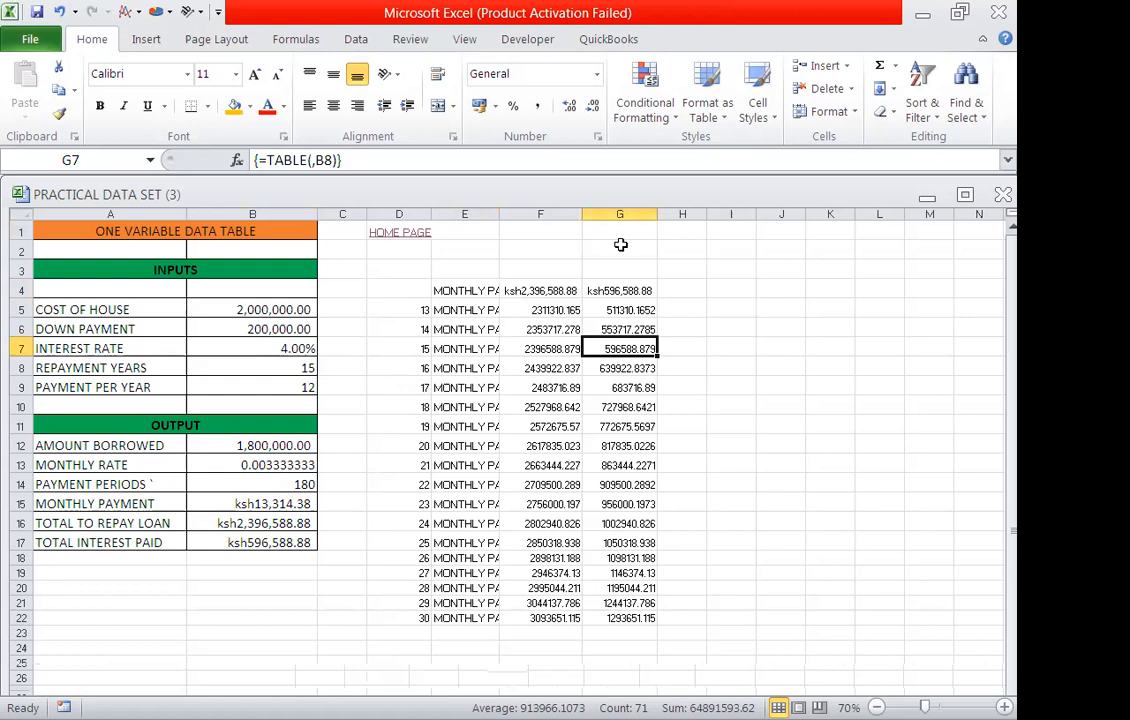
{"action": "key", "text": "ctrl+z"}
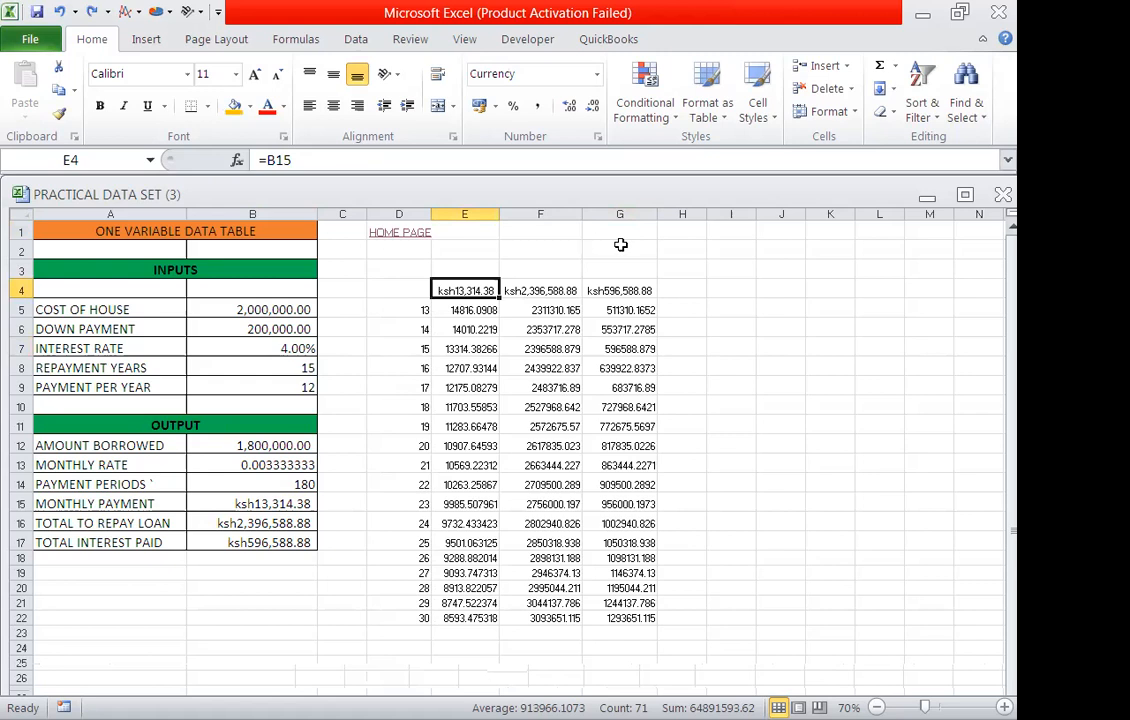
Step: Open the number formatting of cell E4 and choose the General code in the Custom category as a starting point
{"action": "key", "text": "shift+F10"}
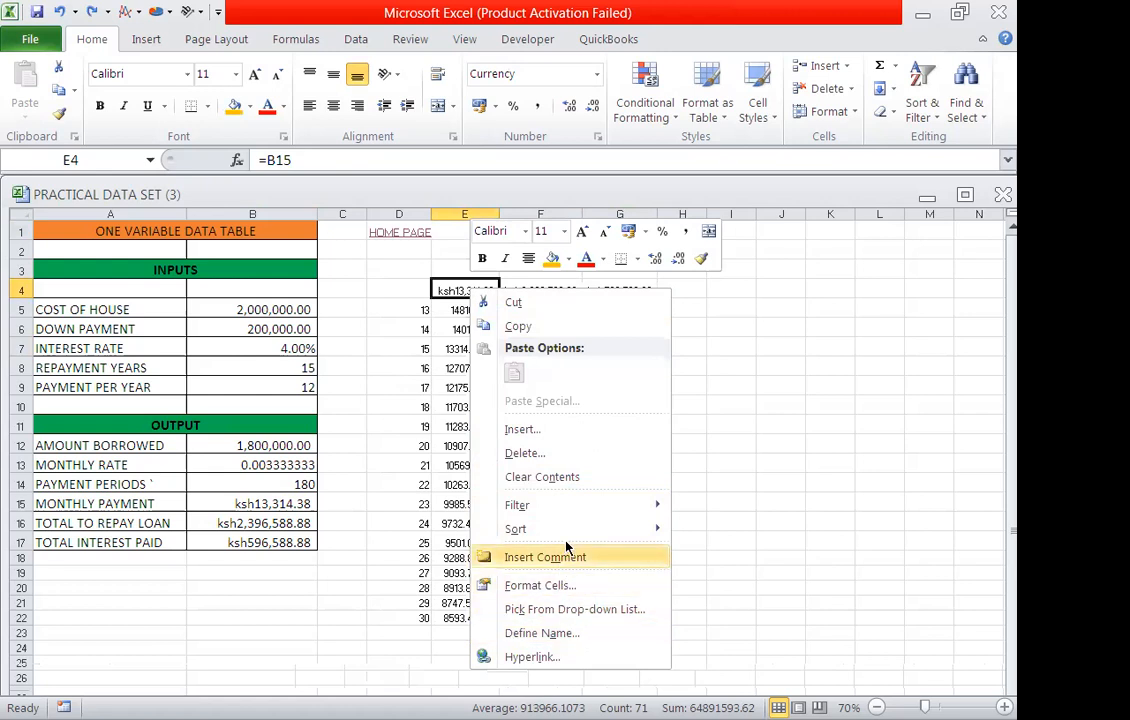
{"action": "left_click", "coordinate": [561, 611]}
{"action": "left_click", "coordinate": [586, 446]}
{"action": "right_click", "coordinate": [476, 292]}
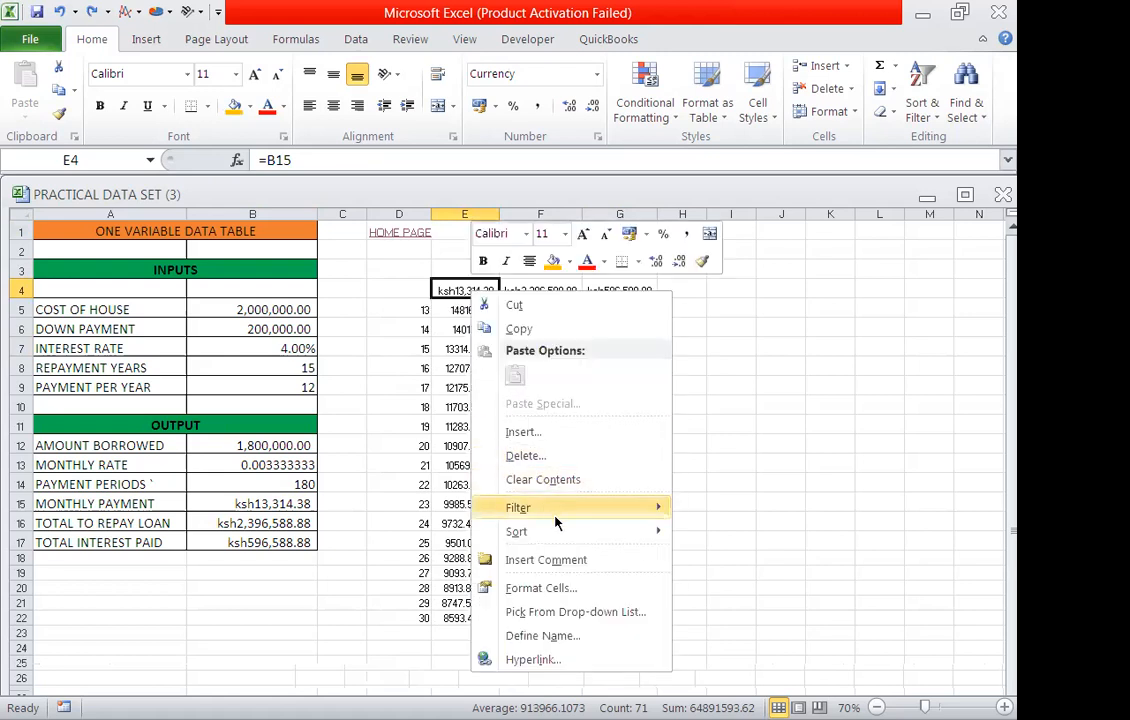
{"action": "left_click", "coordinate": [541, 588]}
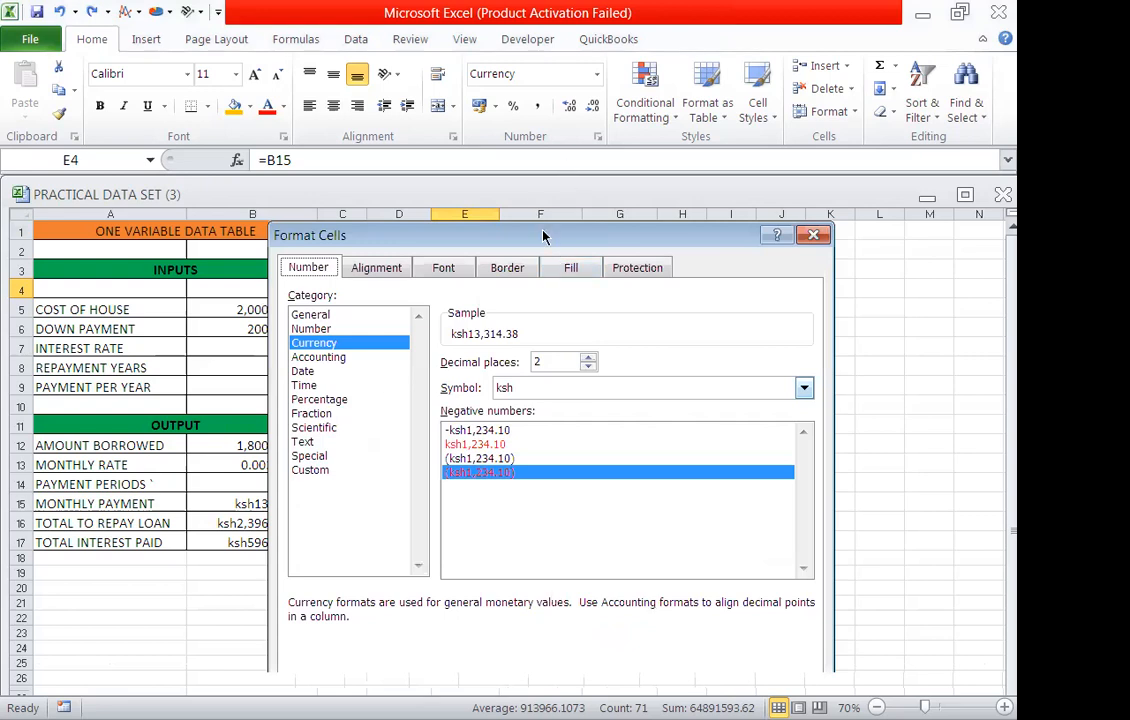
{"action": "left_click_drag", "start_coordinate": [545, 237], "coordinate": [581, 135]}
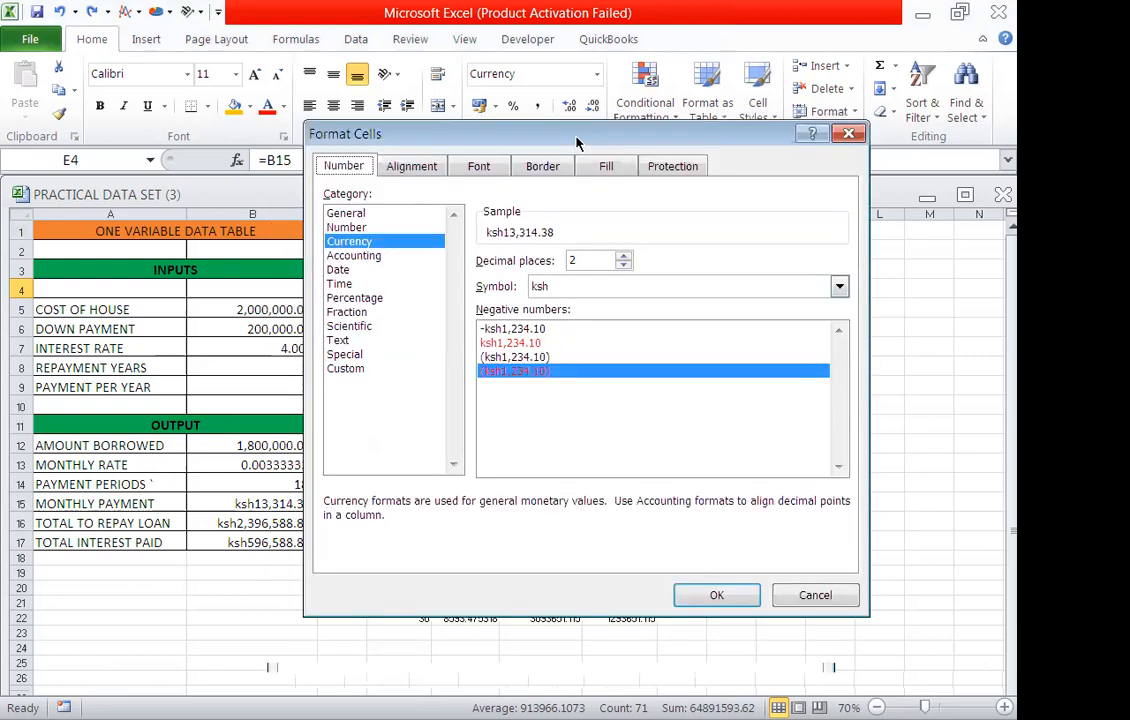
{"action": "left_click", "coordinate": [358, 372]}
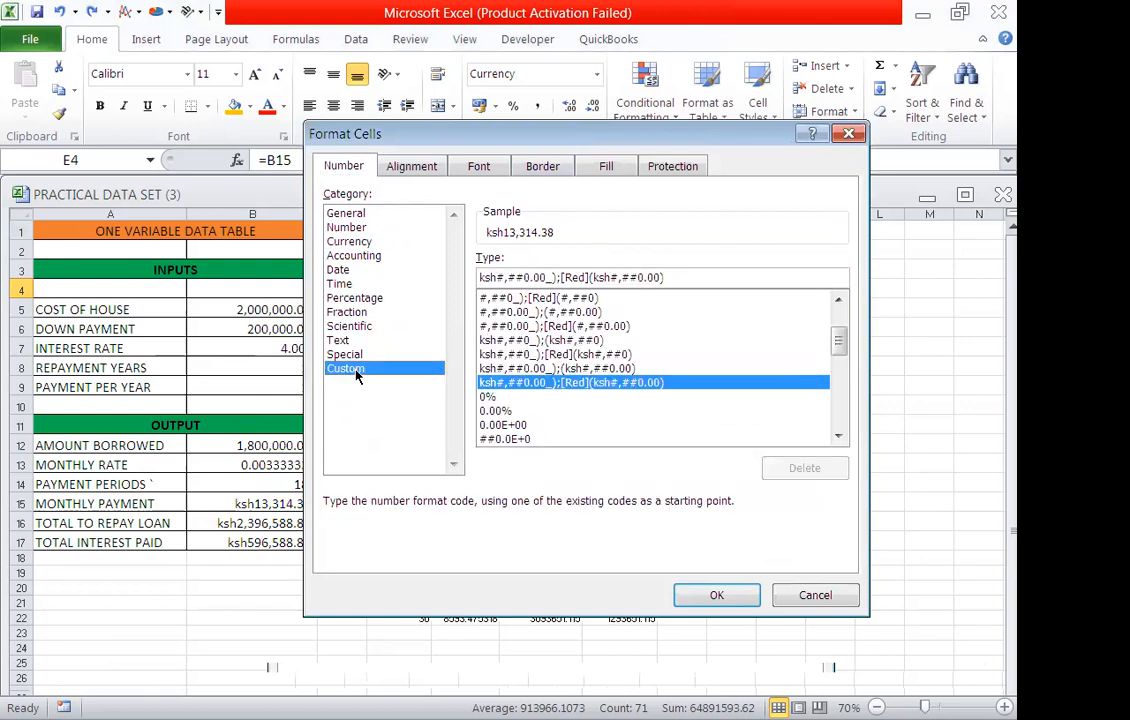
{"action": "left_click_drag", "start_coordinate": [727, 137], "coordinate": [664, 135]}
{"action": "left_click_drag", "start_coordinate": [778, 343], "coordinate": [773, 302]}
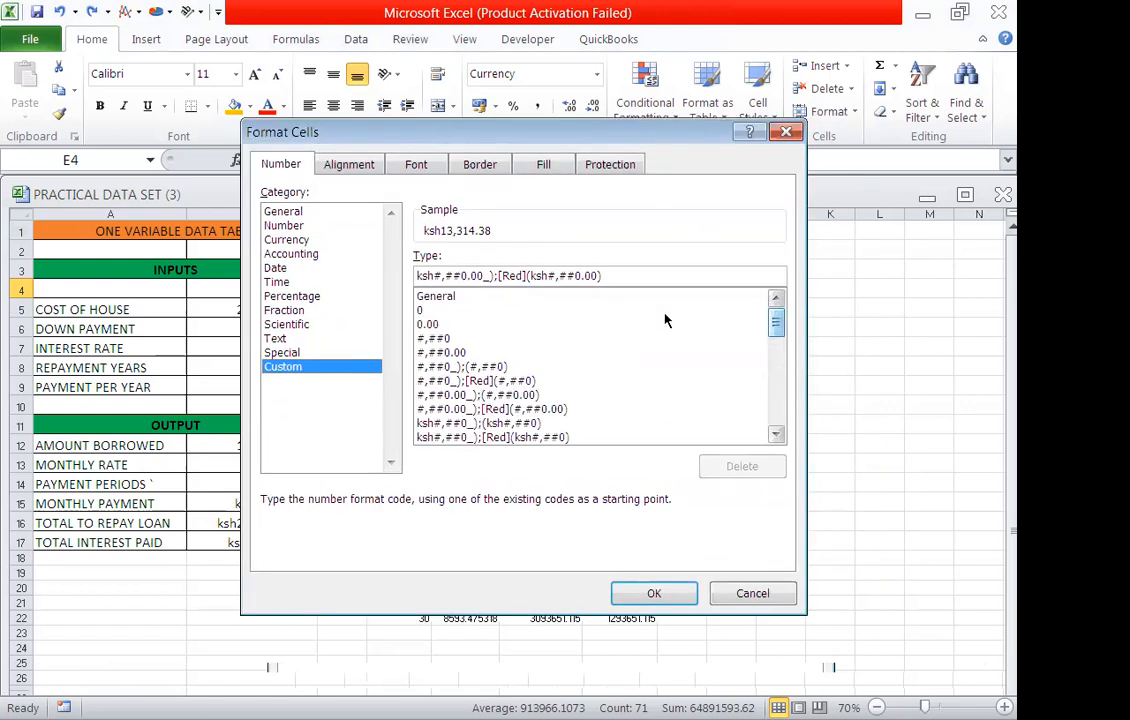
{"action": "left_click", "coordinate": [665, 302]}
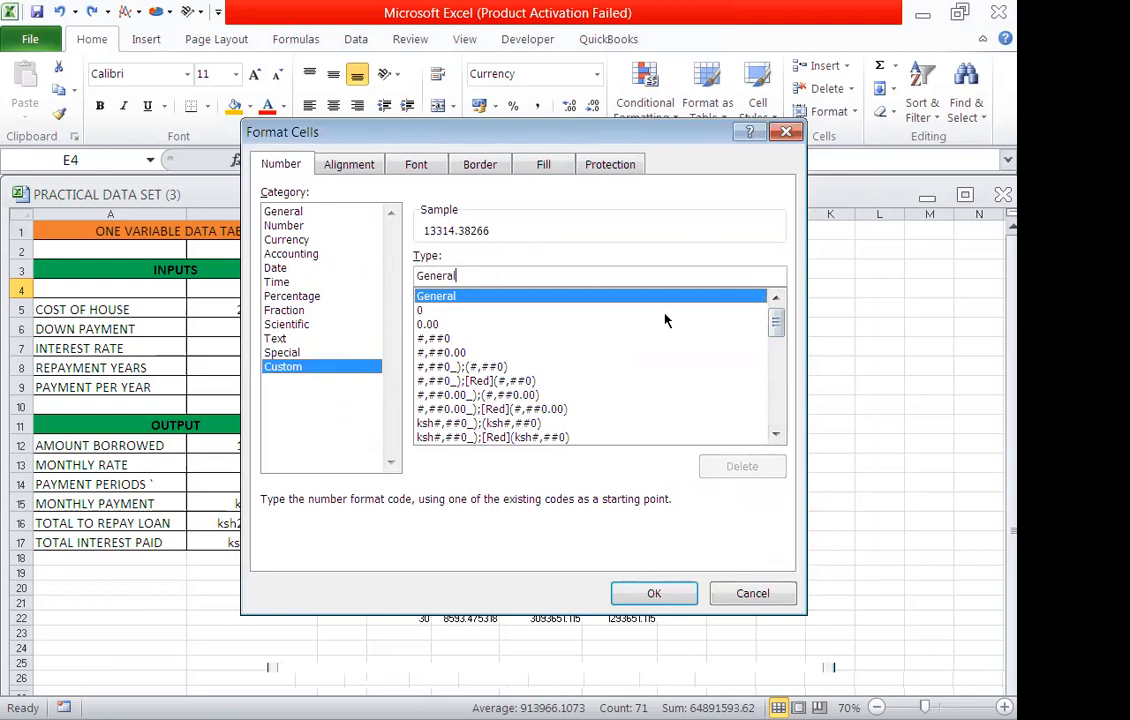
Step: Replace the General code with "MONTHLY PAYMENT AMOUNT, leaving out the closing quotation mark, and try to apply it to E4
{"action": "key", "text": "BackSpace"}
{"action": "key", "text": "BackSpace"}
{"action": "key", "text": "BackSpace"}
{"action": "key", "text": "BackSpace"}
{"action": "key", "text": "BackSpace"}
{"action": "key", "text": "BackSpace"}
{"action": "key", "text": "BackSpace"}
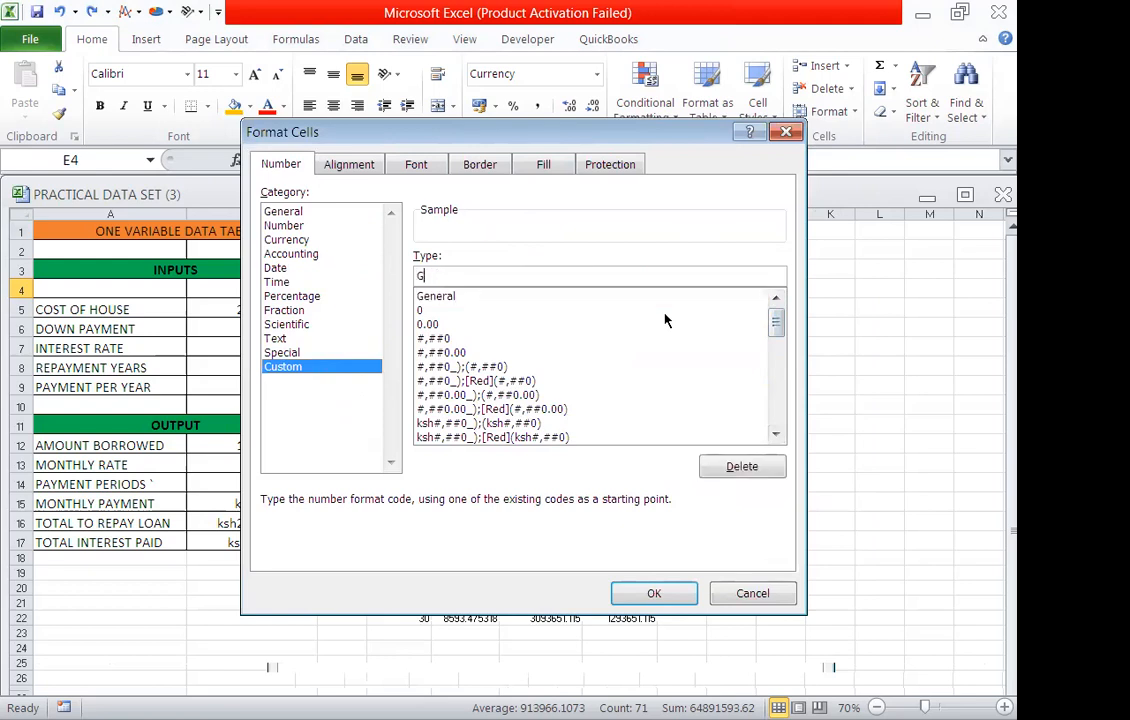
{"action": "type", "text": "\""}
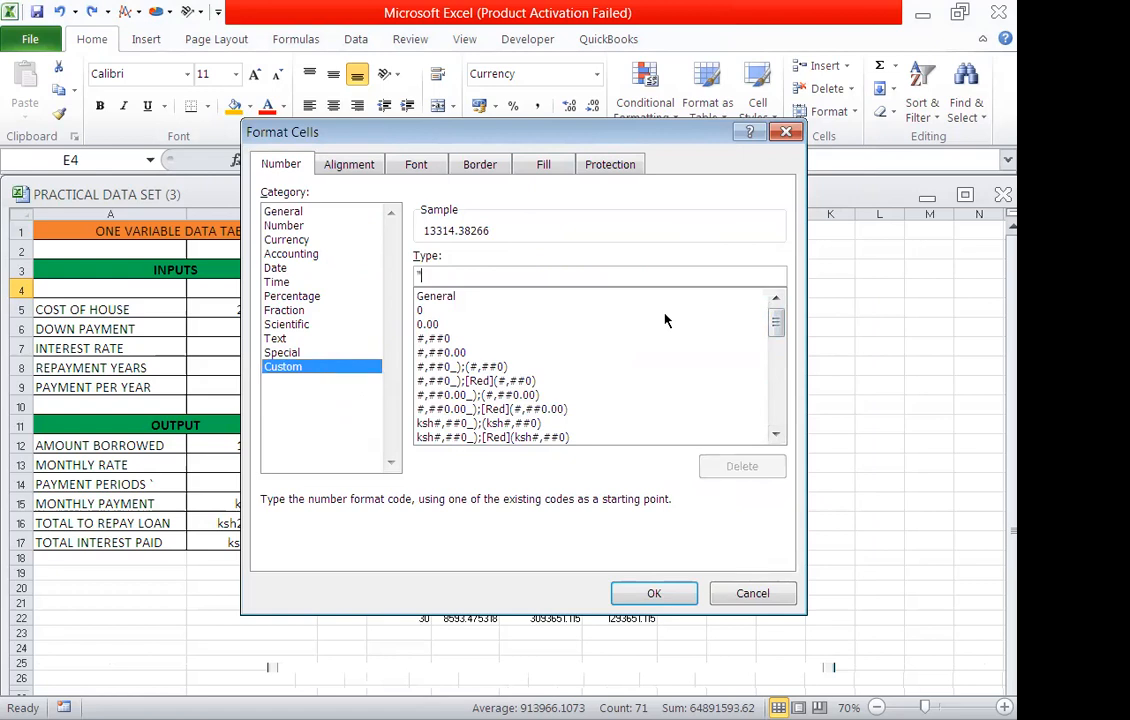
{"action": "type", "text": "MO"}
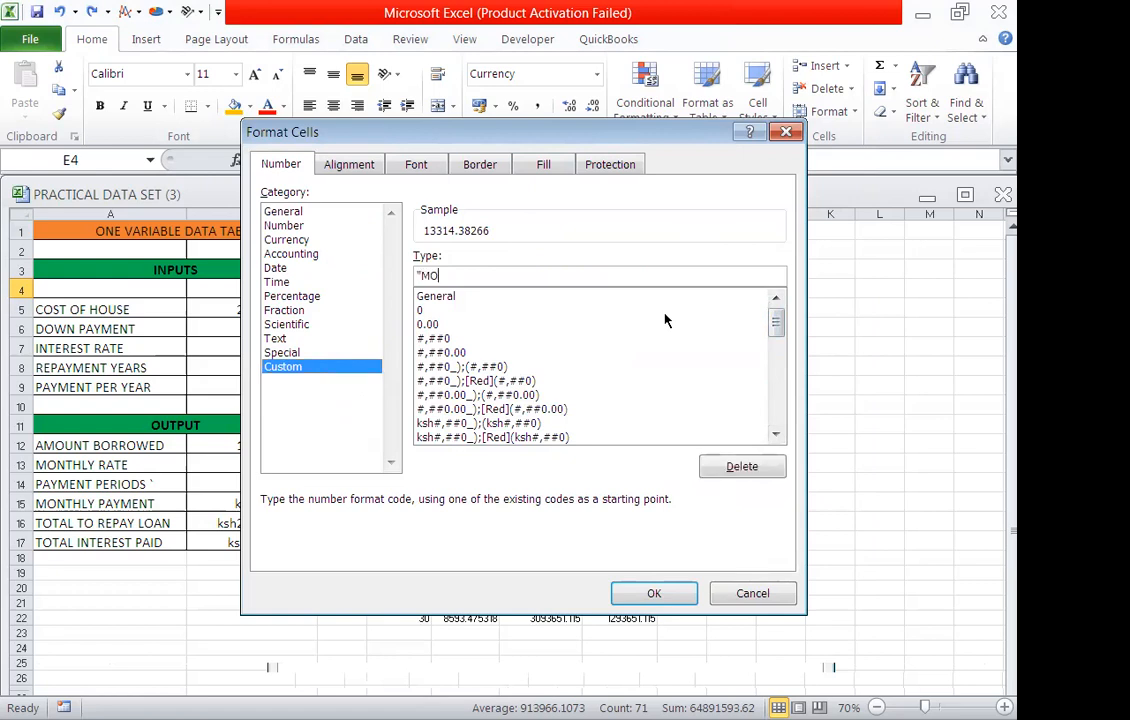
{"action": "type", "text": "NTHLY PAYMENT AMOUNT"}
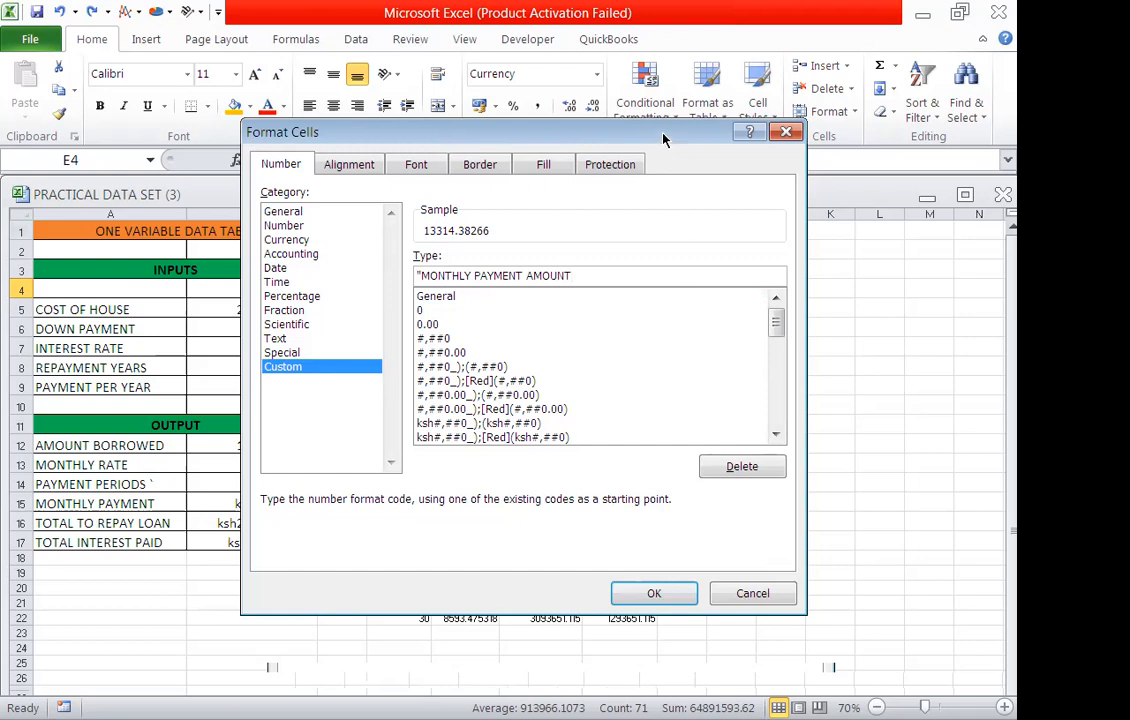
{"action": "left_click_drag", "start_coordinate": [663, 139], "coordinate": [549, 36]}
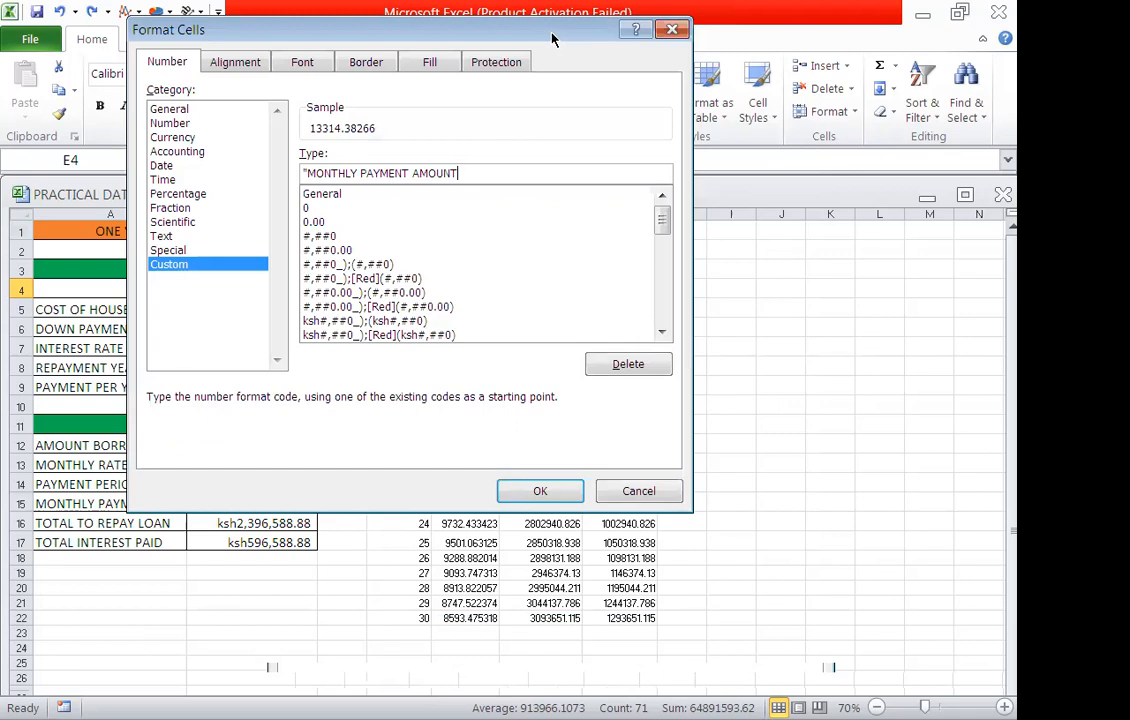
{"action": "left_click", "coordinate": [548, 490]}
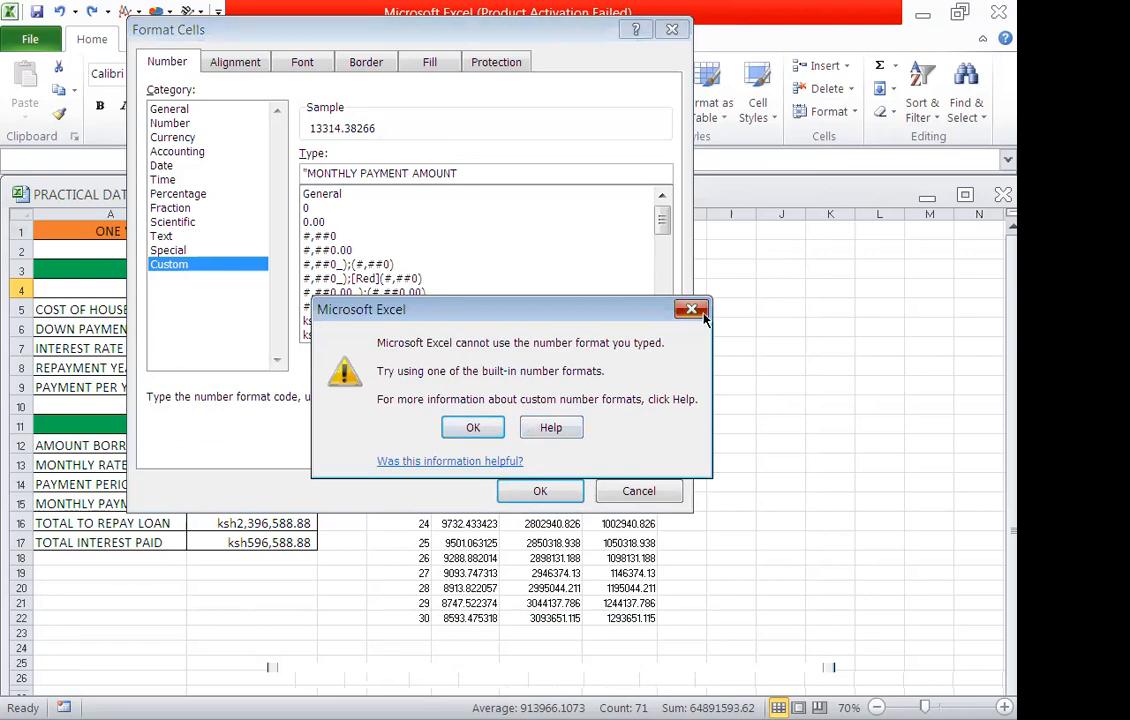
Step: Complete the custom format code as "MONTHLY PAYMENT AMOUNT" with a closing quotation mark and apply it to E4
{"action": "key", "text": "Return"}
{"action": "left_click", "coordinate": [469, 175]}
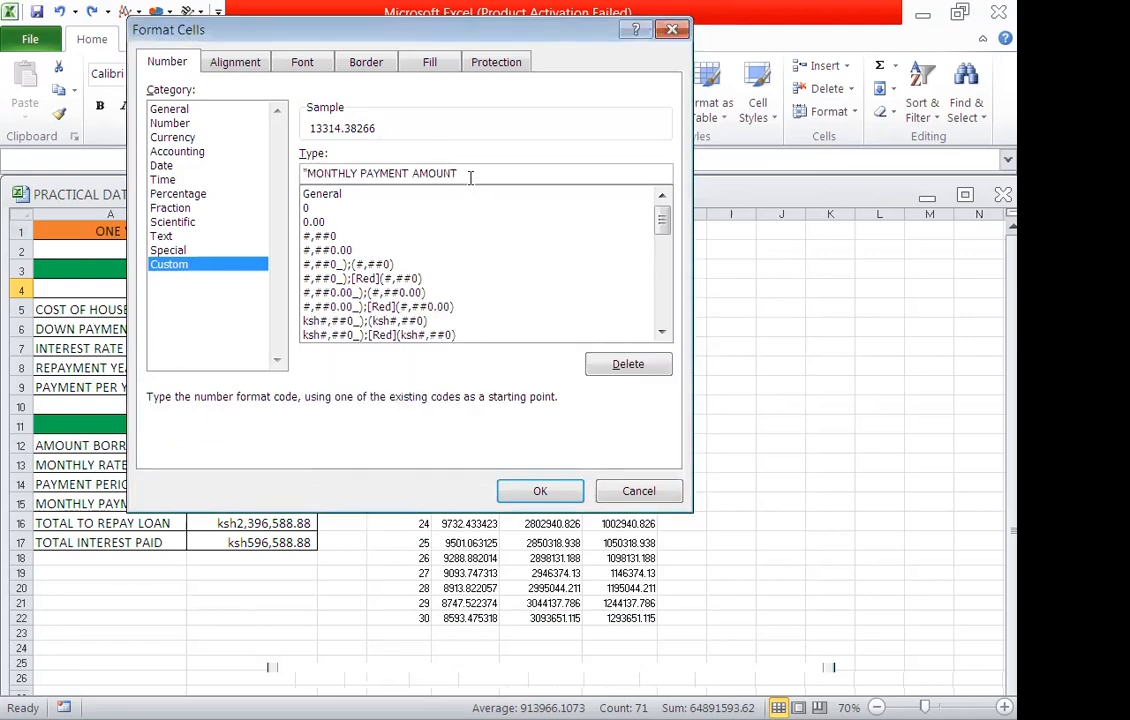
{"action": "type", "text": "\""}
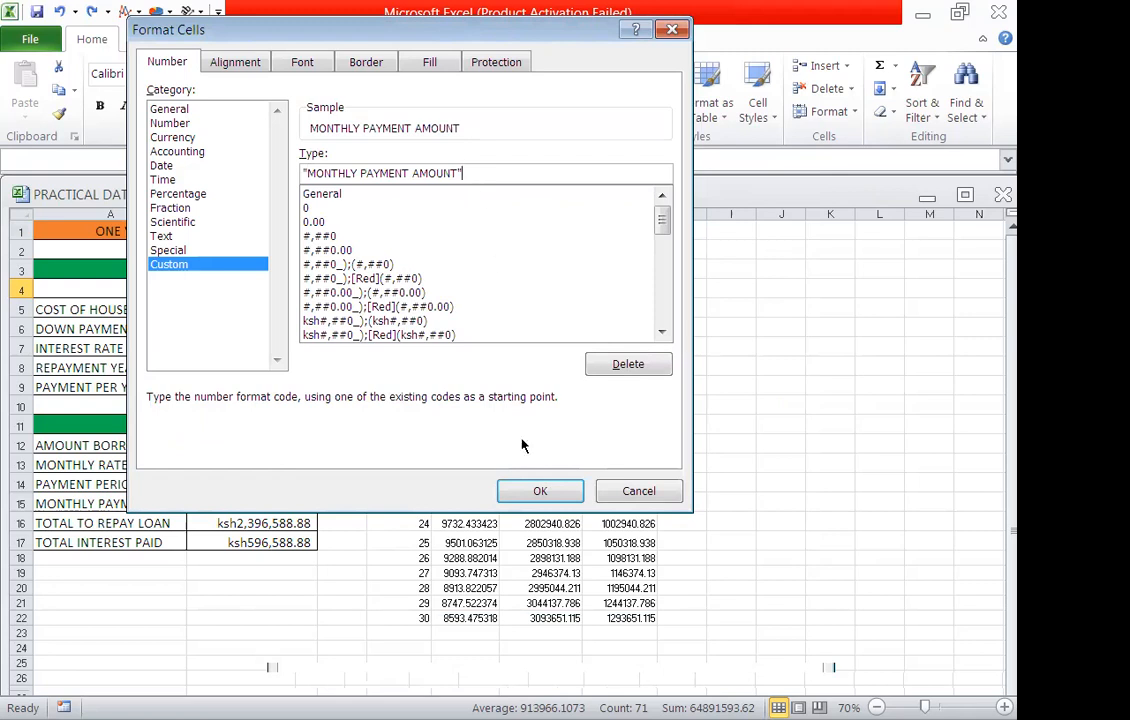
{"action": "left_click", "coordinate": [541, 490]}
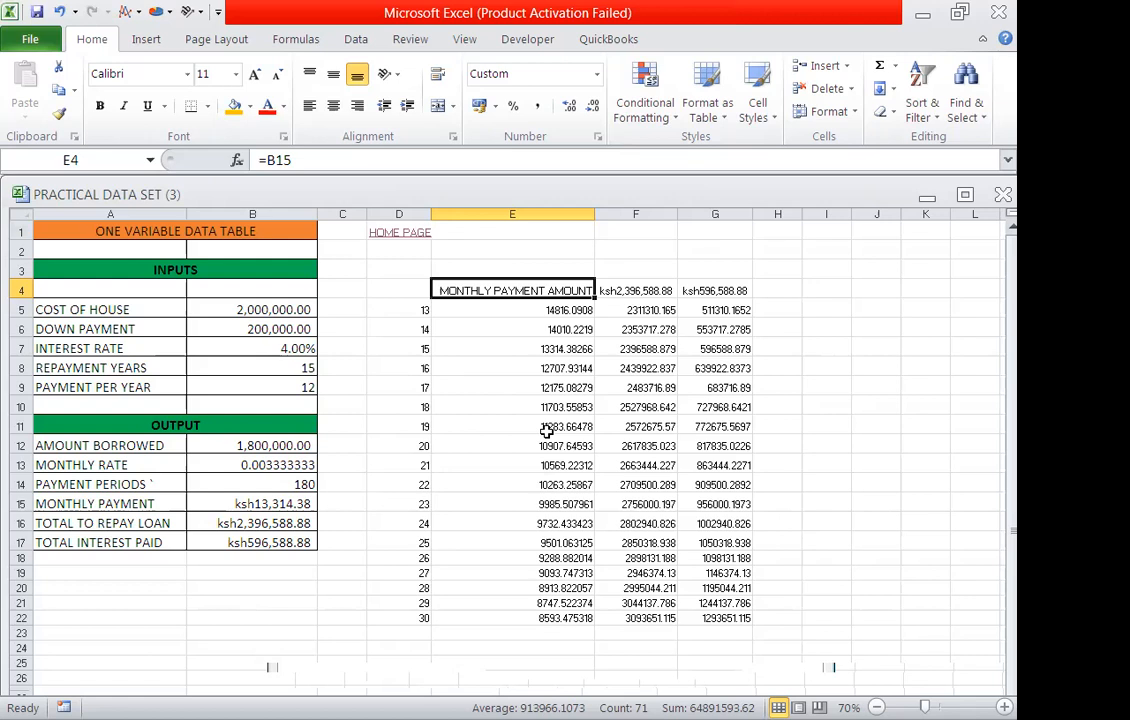
Step: Turn on text wrapping for E4 and try fitting its heading into a narrower column E with a taller row 4
{"action": "left_click", "coordinate": [437, 75]}
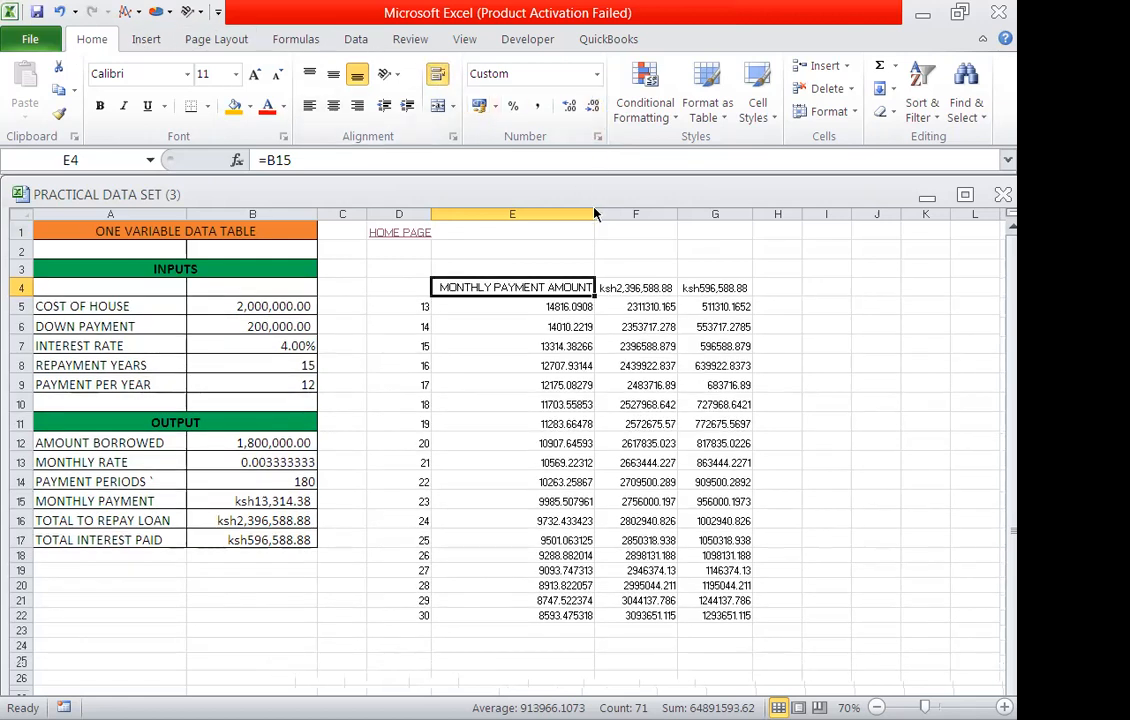
{"action": "left_click_drag", "start_coordinate": [594, 214], "coordinate": [506, 212]}
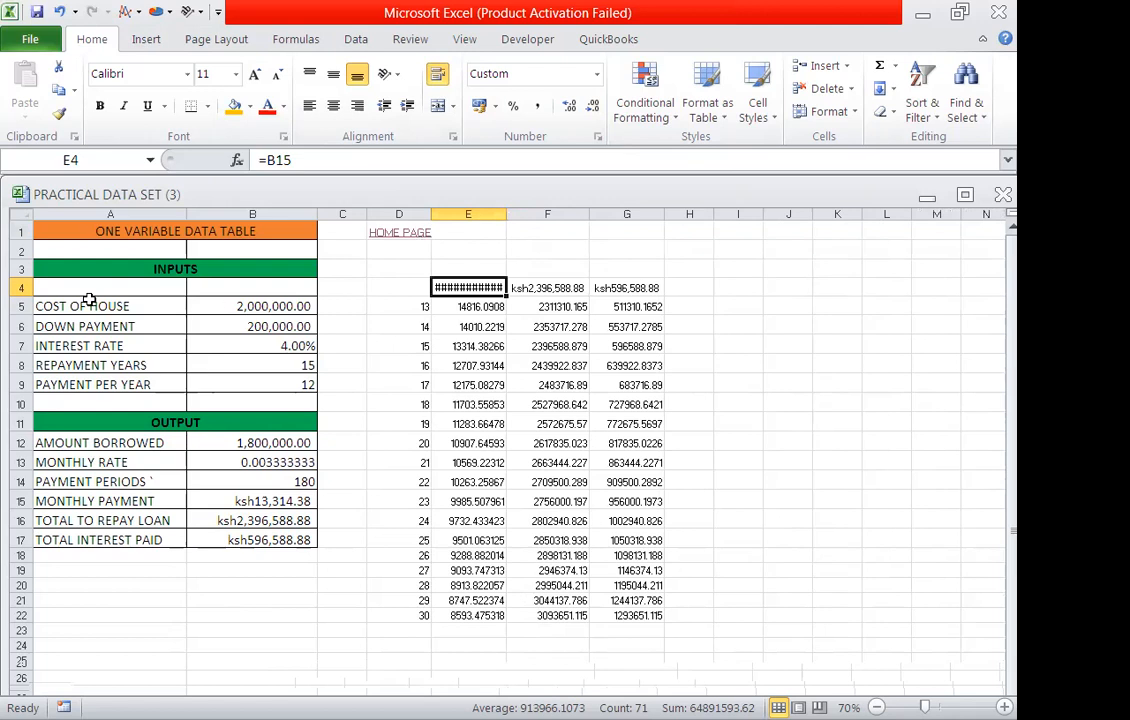
{"action": "left_click_drag", "start_coordinate": [22, 297], "coordinate": [34, 315]}
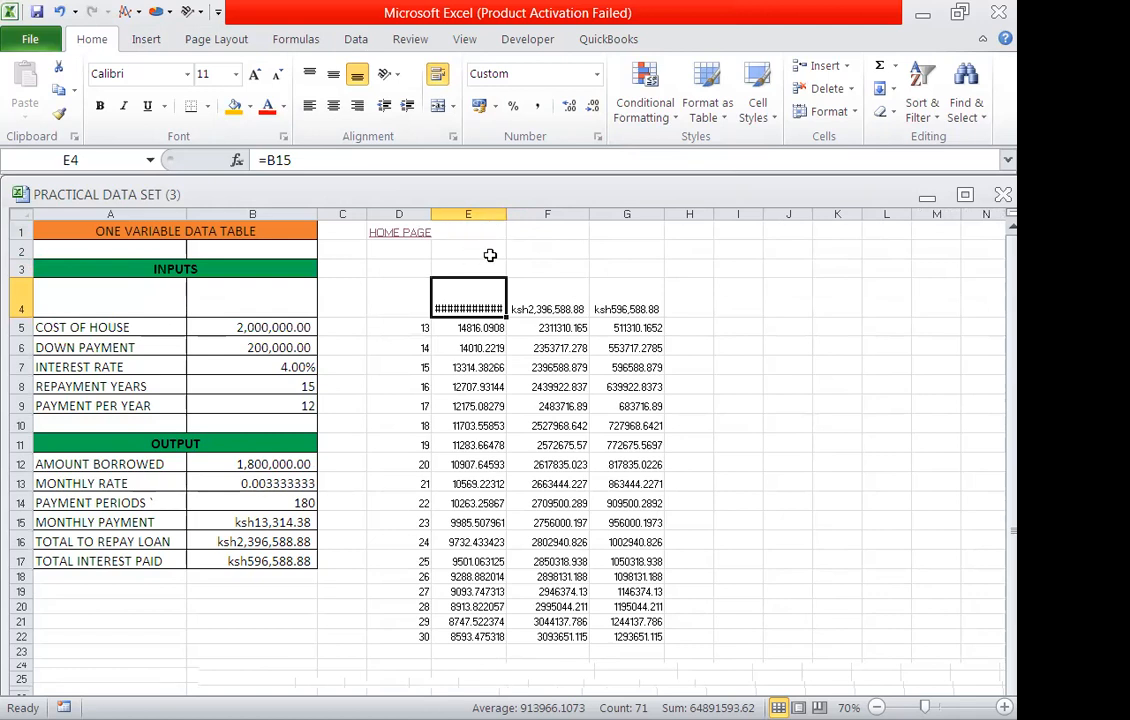
{"action": "mouse_move", "coordinate": [506, 213]}
{"action": "left_mouse_down"}
{"action": "mouse_move", "coordinate": [532, 213]}
{"action": "mouse_move", "coordinate": [502, 213]}
{"action": "left_mouse_up"}
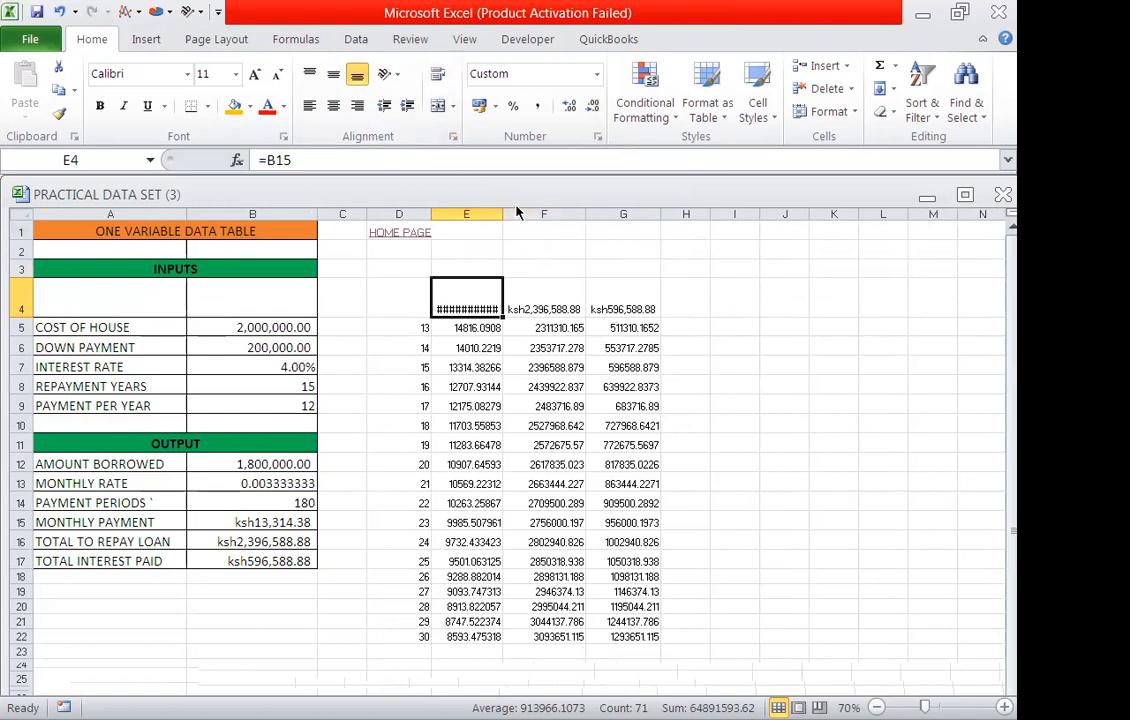
Step: Widen column E until it fits the MONTHLY PAYMENT AMOUNT heading with a little extra room
{"action": "left_click_drag", "start_coordinate": [502, 213], "coordinate": [580, 213]}
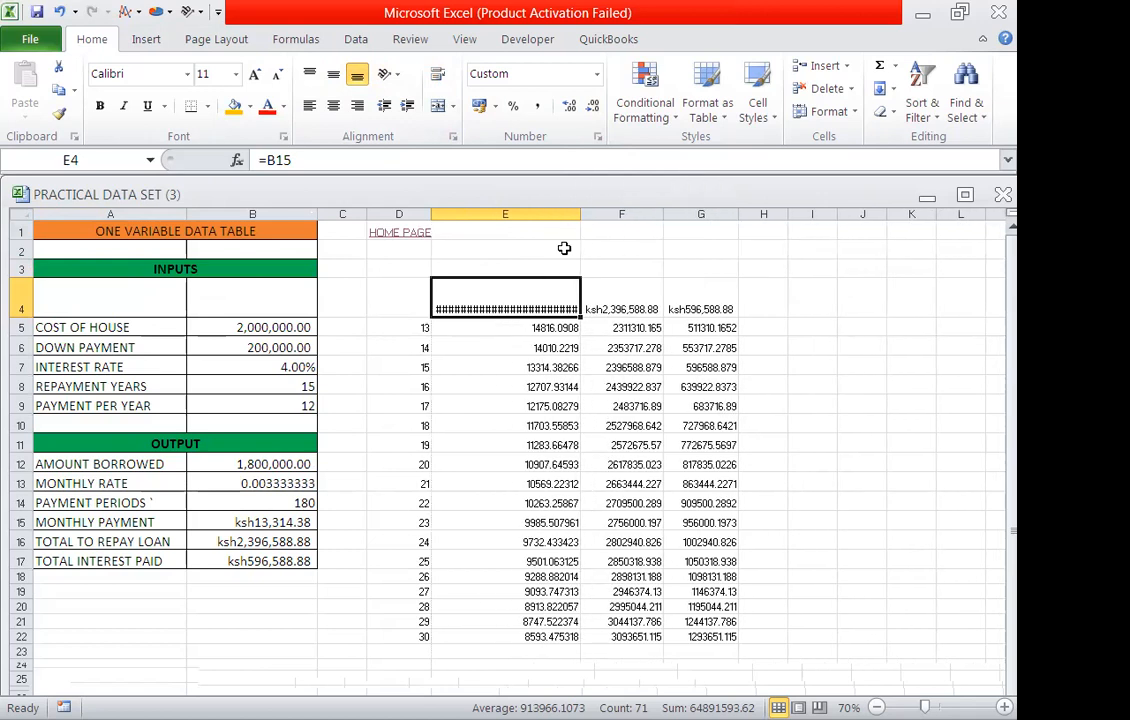
{"action": "left_click", "coordinate": [686, 230]}
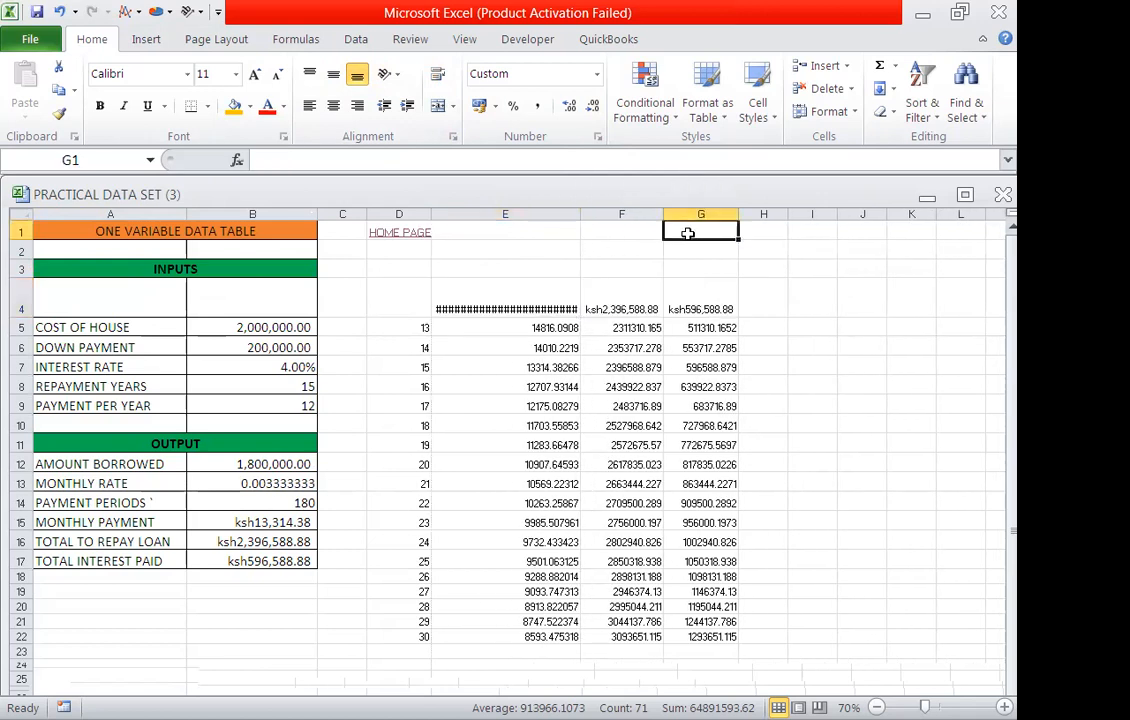
{"action": "double_click", "coordinate": [580, 213]}
{"action": "left_click", "coordinate": [564, 295]}
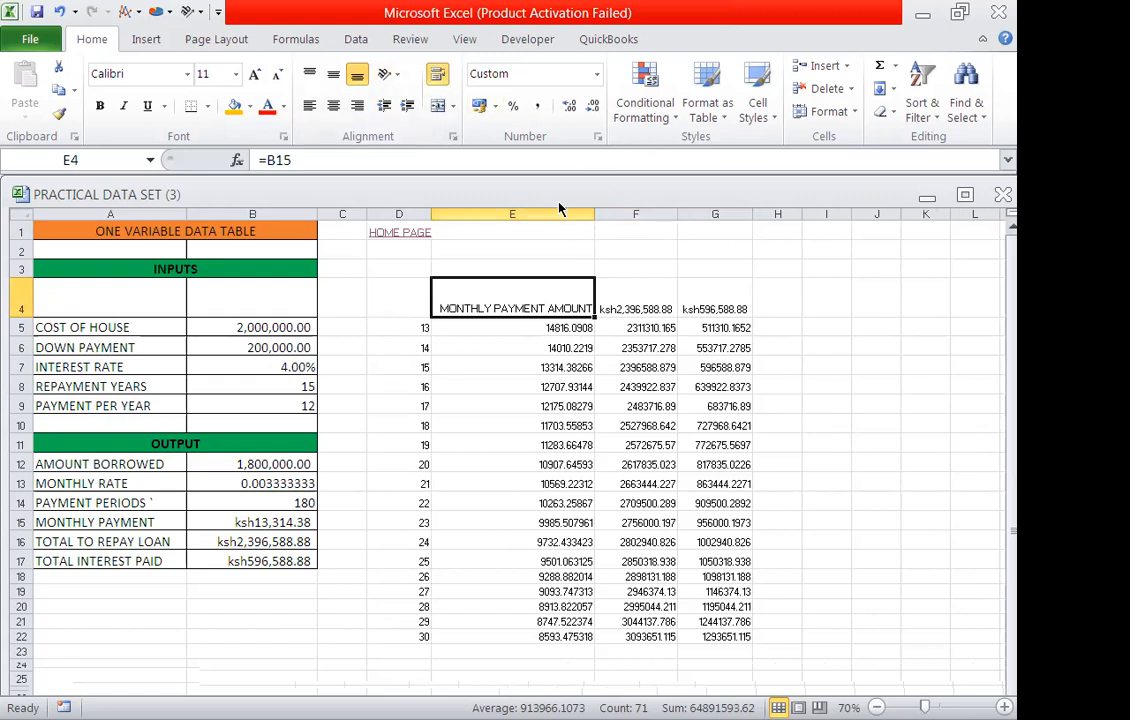
{"action": "left_click_drag", "start_coordinate": [593, 213], "coordinate": [600, 213]}
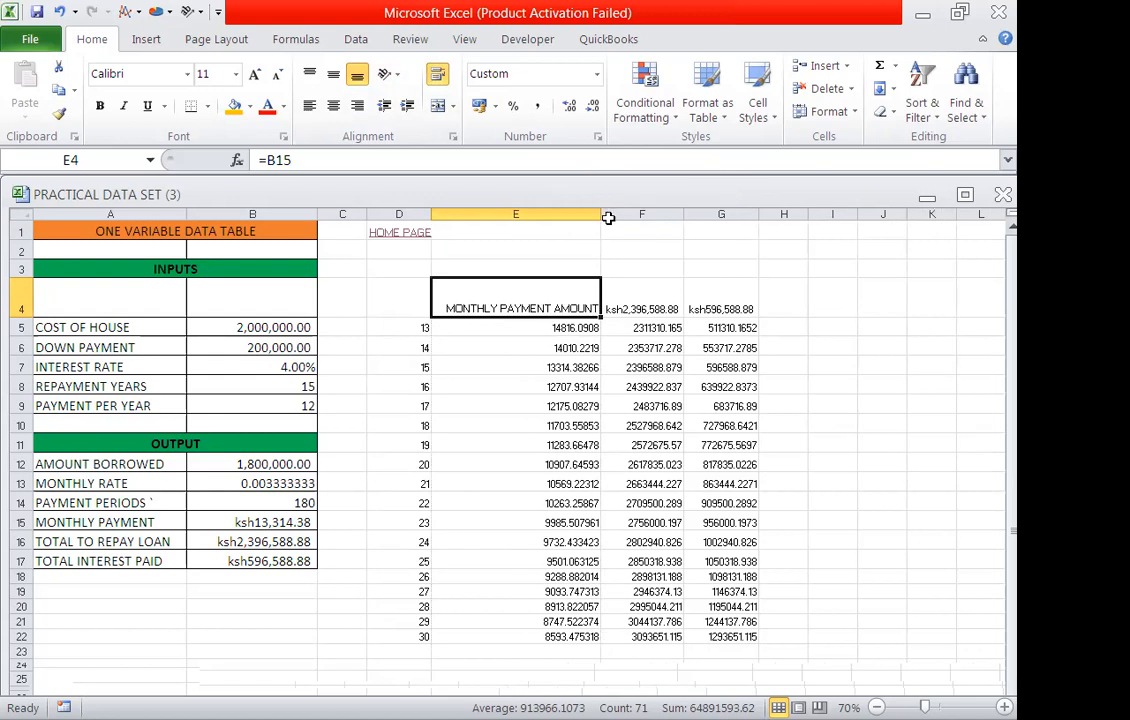
Step: Open the cell formatting for F4 and select the General code among the custom number formats as the starting point
{"action": "left_click", "coordinate": [653, 256]}
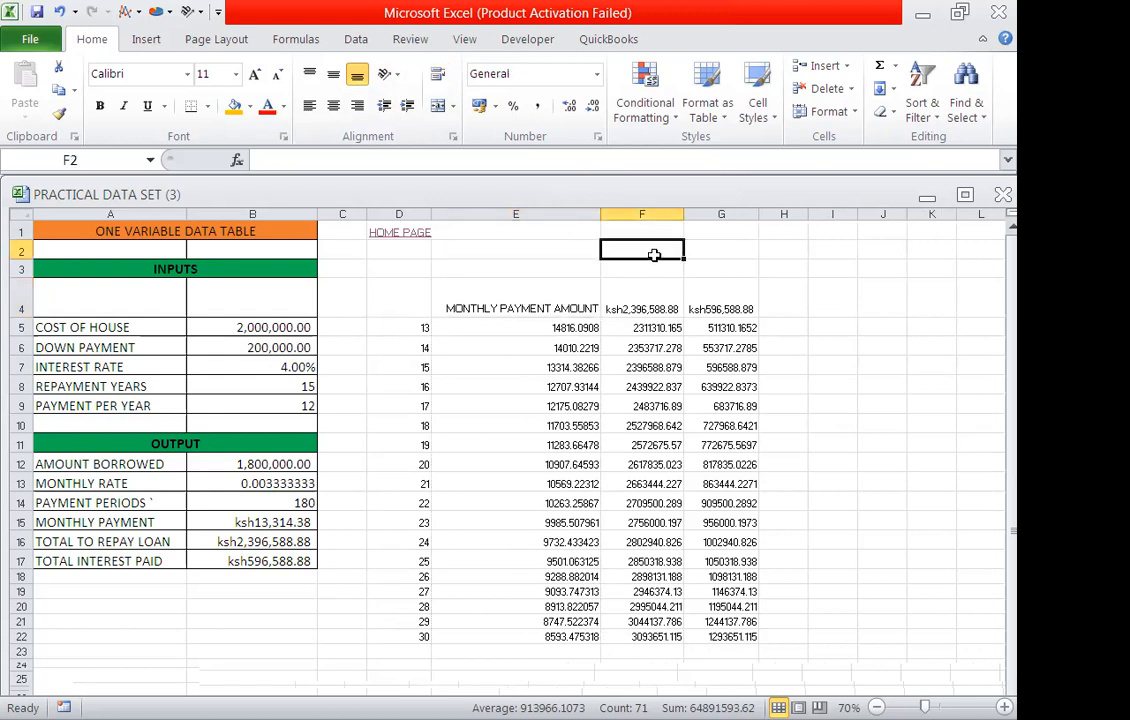
{"action": "key", "text": "Down"}
{"action": "key", "text": "Down"}
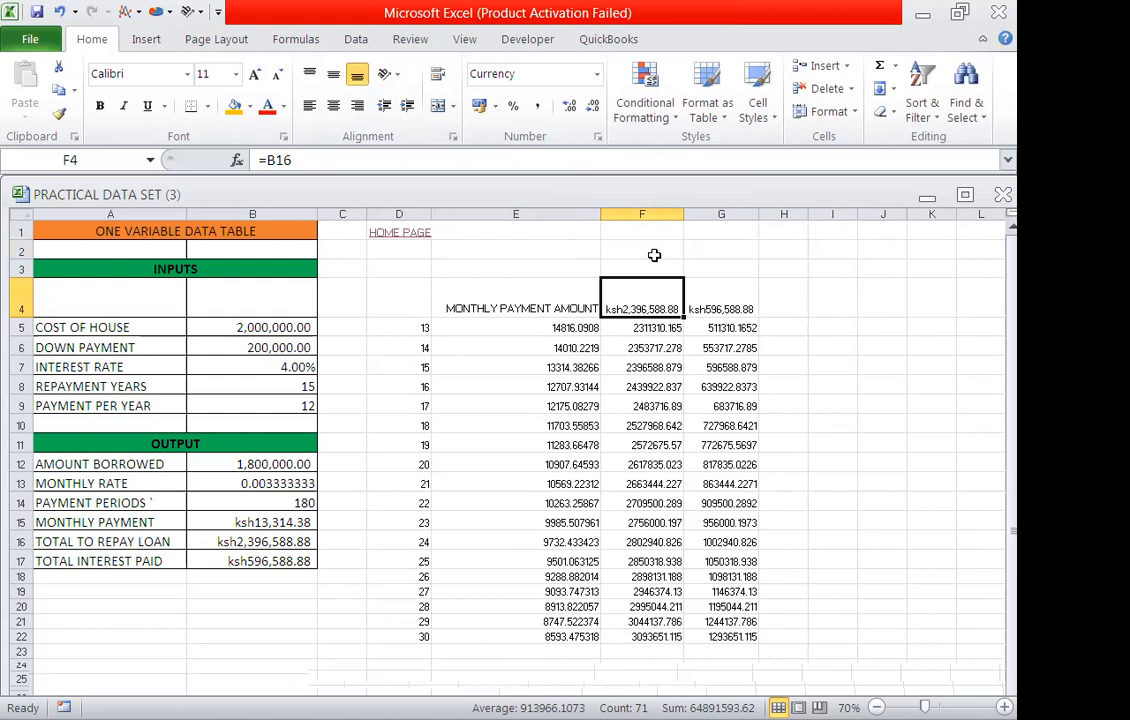
{"action": "right_click", "coordinate": [654, 255]}
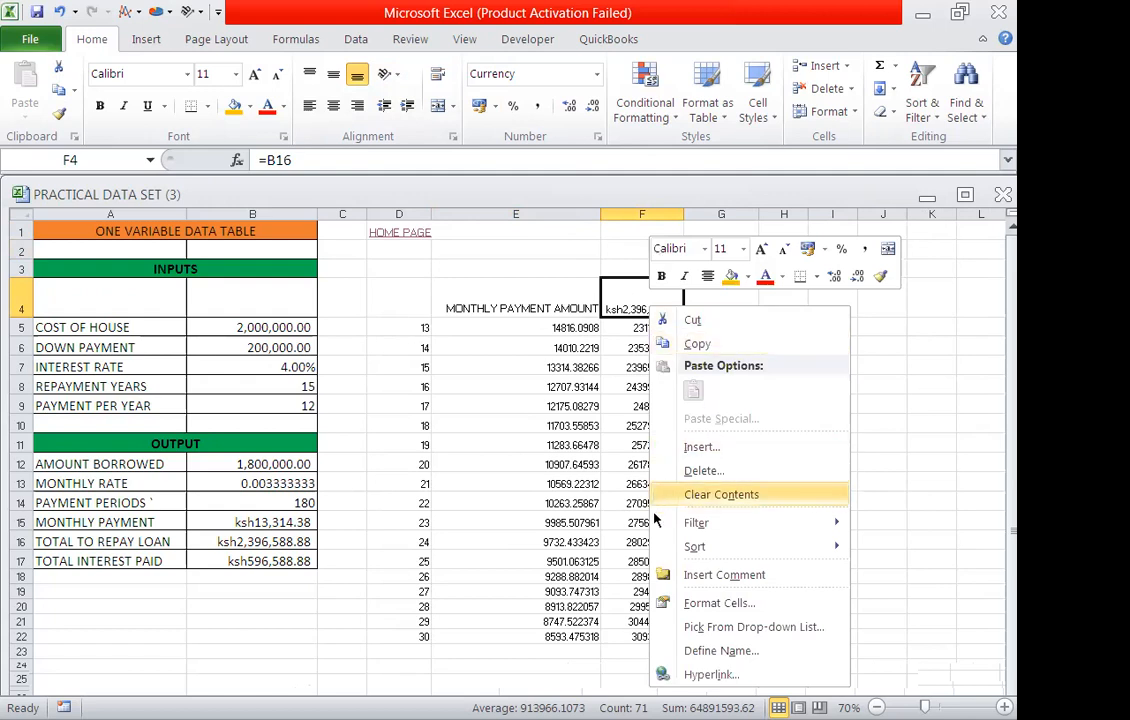
{"action": "left_click", "coordinate": [727, 604]}
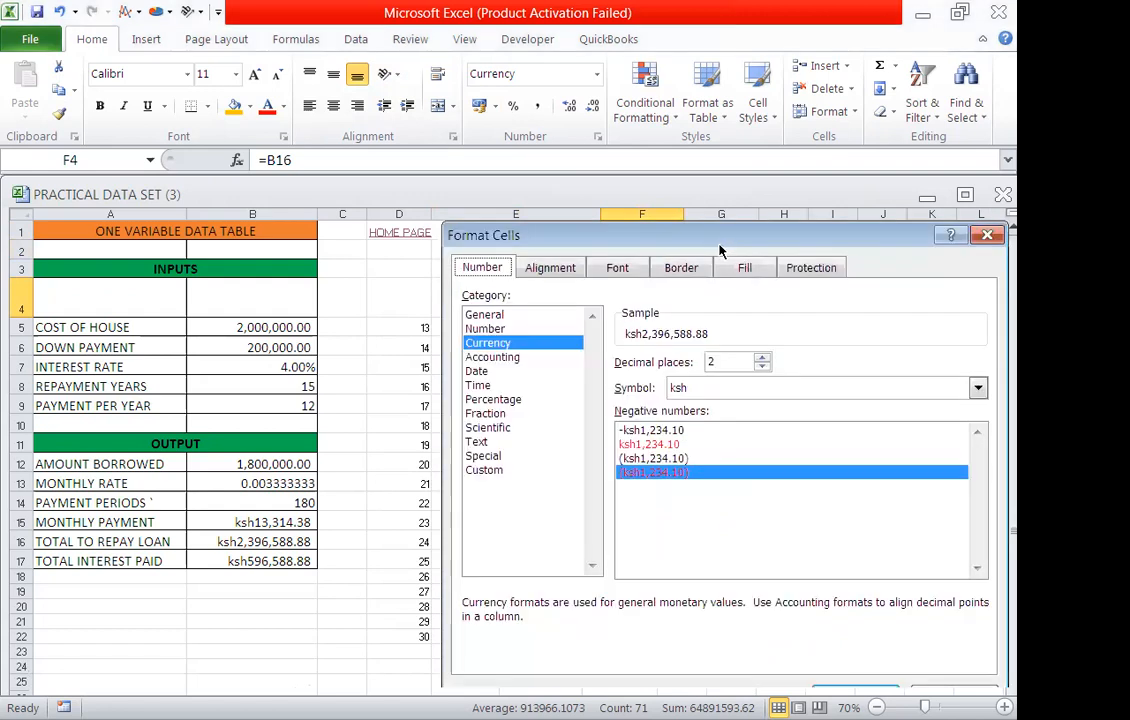
{"action": "left_click_drag", "start_coordinate": [720, 245], "coordinate": [647, 141]}
{"action": "left_click", "coordinate": [412, 366]}
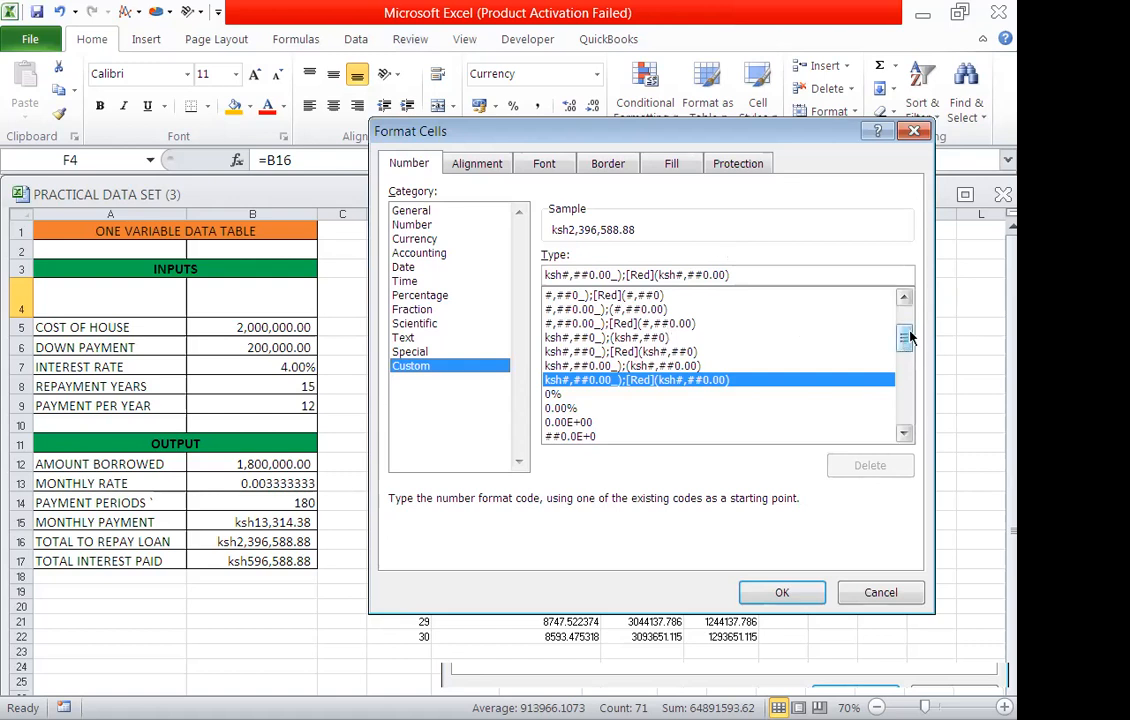
{"action": "scroll", "coordinate": [725, 338], "scroll_direction": "up", "scroll_amount": 2}
{"action": "left_click", "coordinate": [597, 295]}
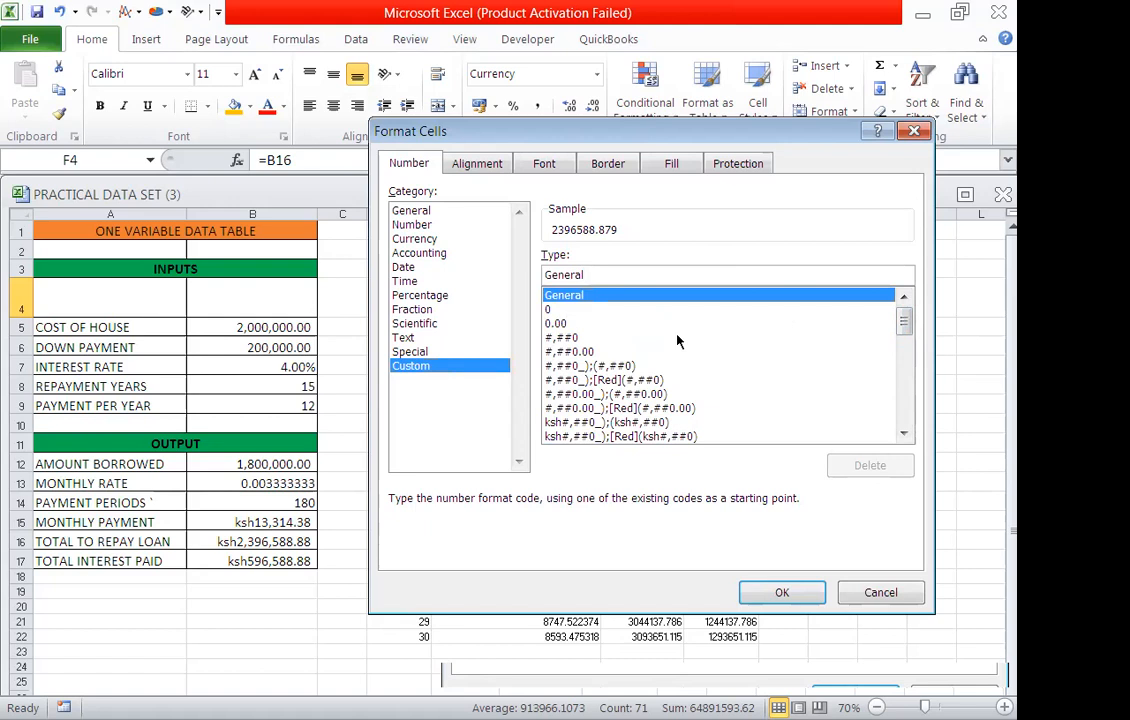
Step: Replace the General code with "TOTAL TO REPAY LOAN" in quotation marks and apply the custom format to F4
{"action": "key", "text": "BackSpace"}
{"action": "key", "text": "BackSpace"}
{"action": "key", "text": "BackSpace"}
{"action": "key", "text": "BackSpace"}
{"action": "key", "text": "BackSpace"}
{"action": "key", "text": "BackSpace"}
{"action": "key", "text": "BackSpace"}
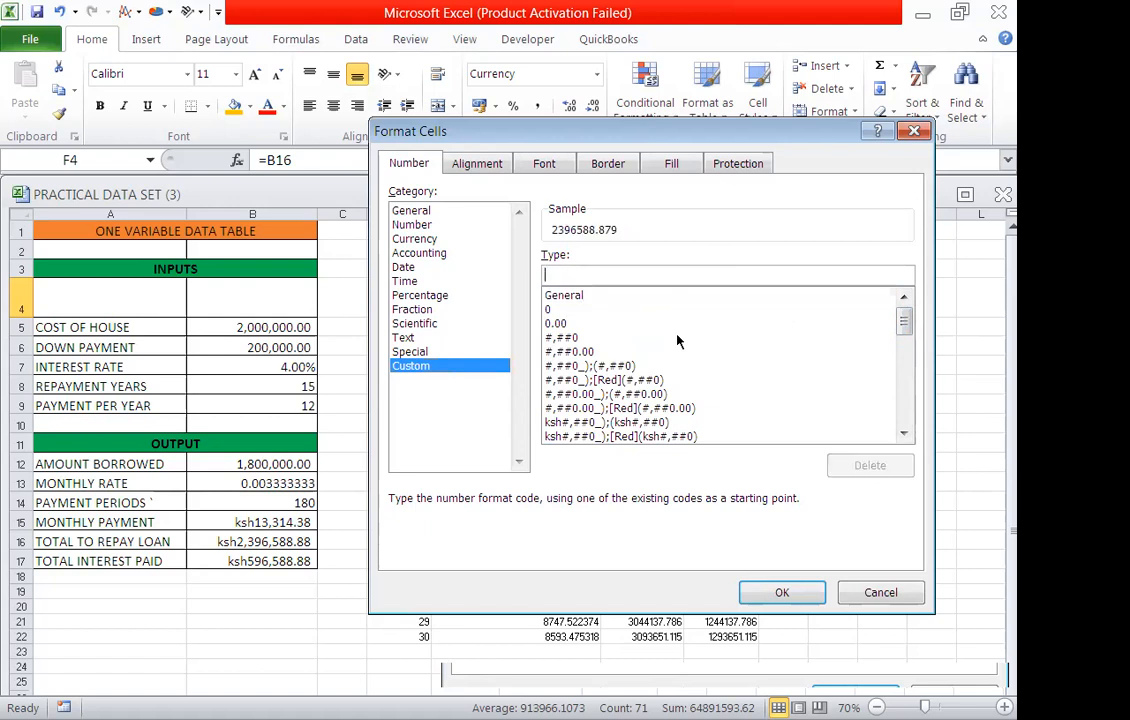
{"action": "type", "text": "\""}
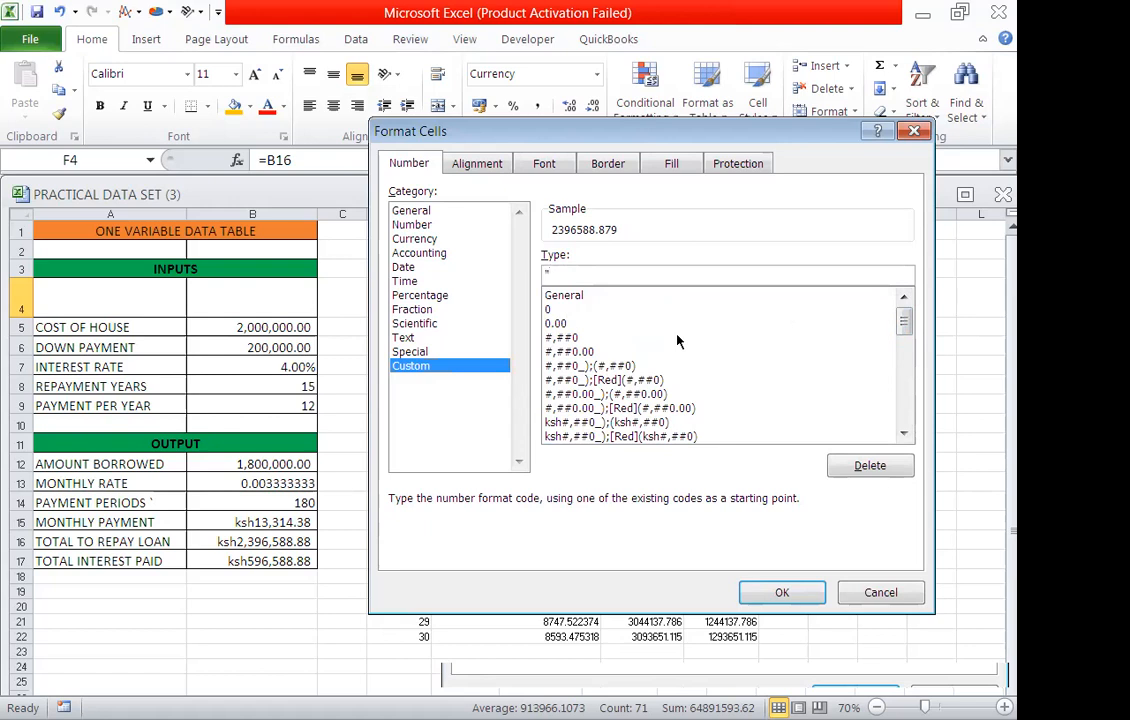
{"action": "type", "text": "TOTAL TO REPAY LOAN"}
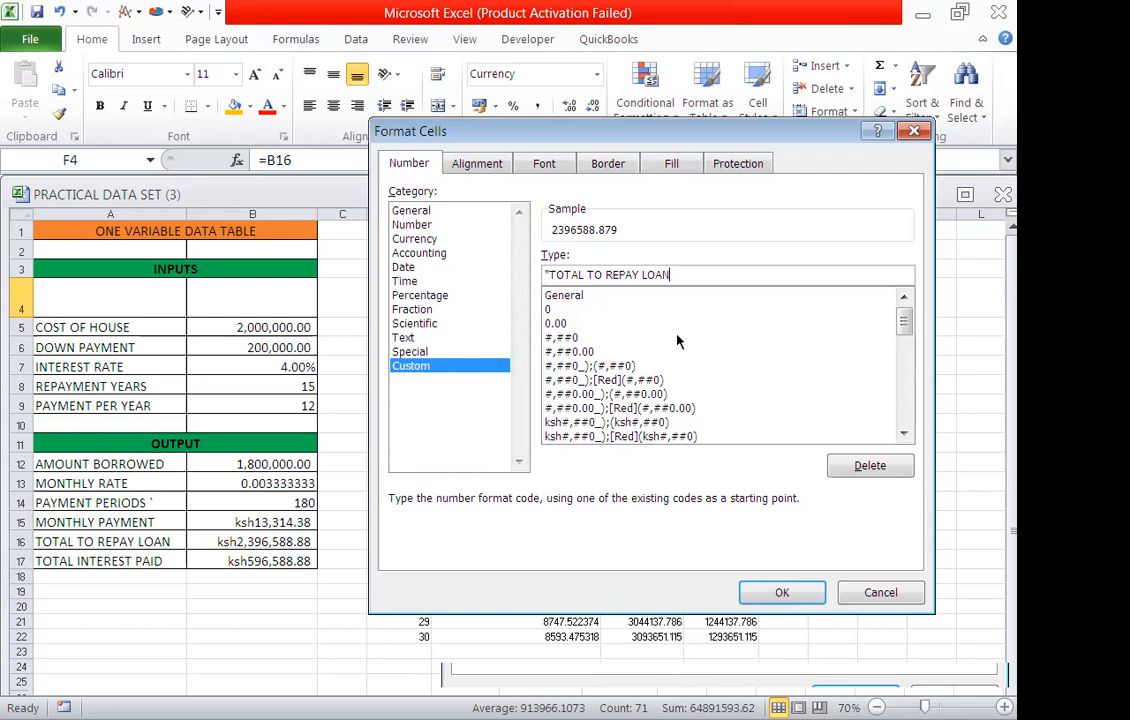
{"action": "type", "text": "\""}
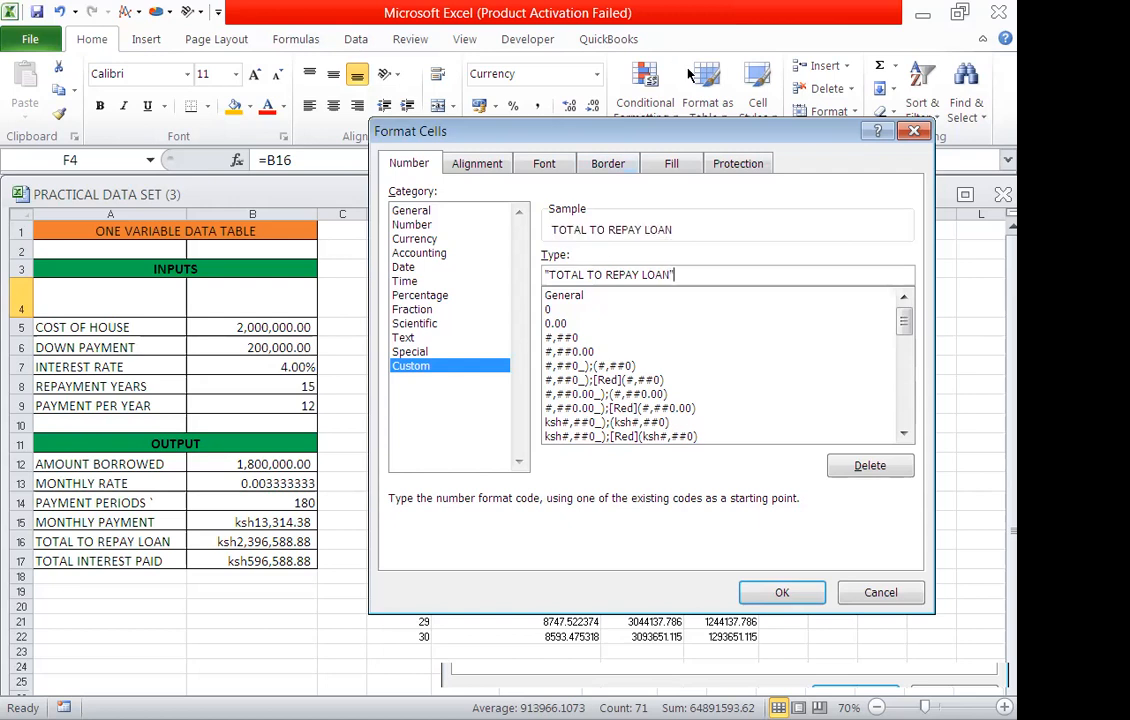
{"action": "left_click_drag", "start_coordinate": [685, 128], "coordinate": [619, 20]}
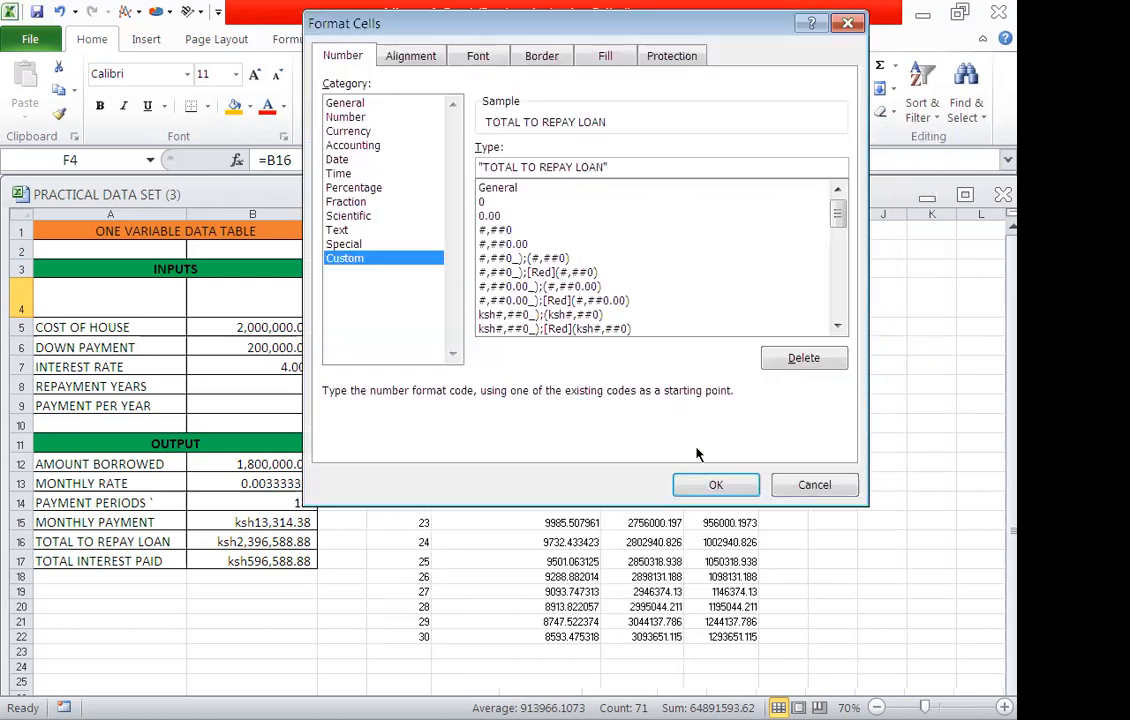
{"action": "left_click", "coordinate": [716, 486]}
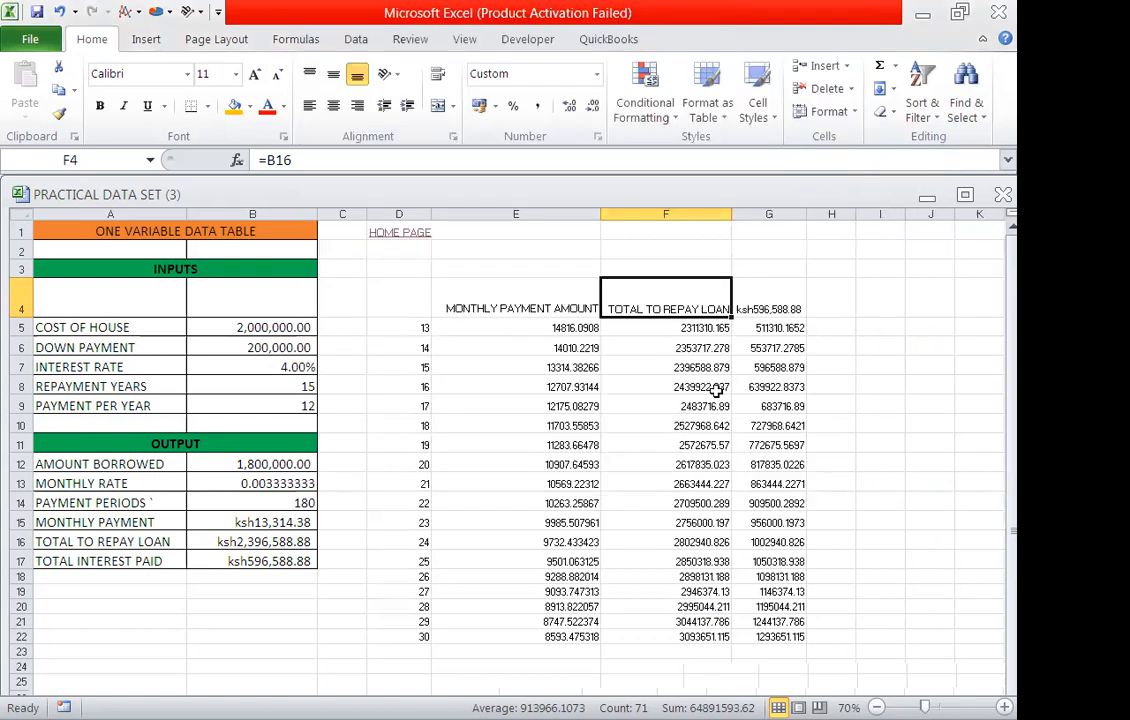
Step: Open the cell formatting for G4 and select the General code among the custom number formats as the starting point
{"action": "left_click", "coordinate": [779, 300]}
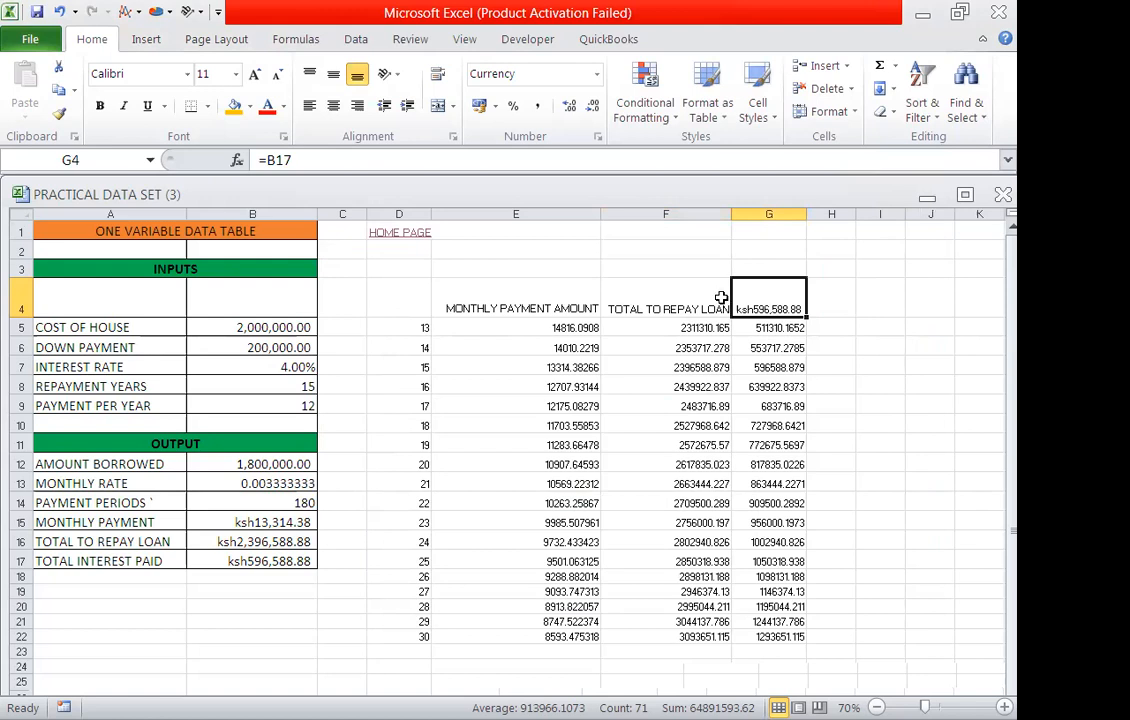
{"action": "scroll", "coordinate": [721, 297], "scroll_direction": "down", "scroll_amount": 1}
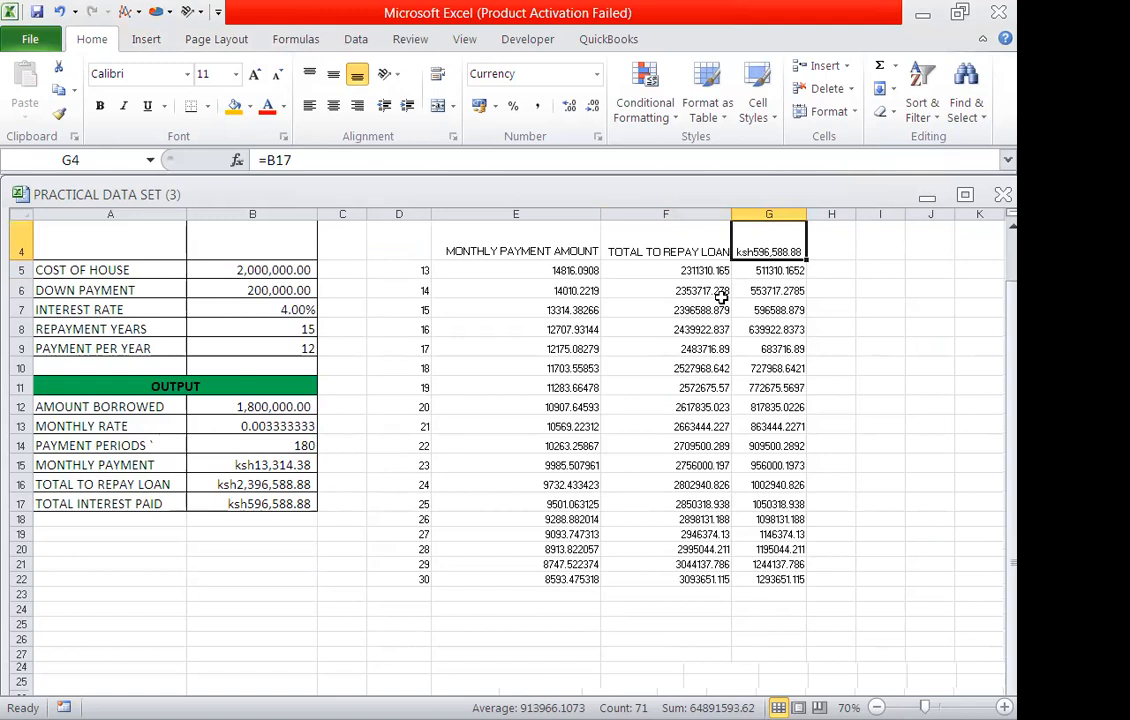
{"action": "scroll", "coordinate": [721, 297], "scroll_direction": "up", "scroll_amount": 1}
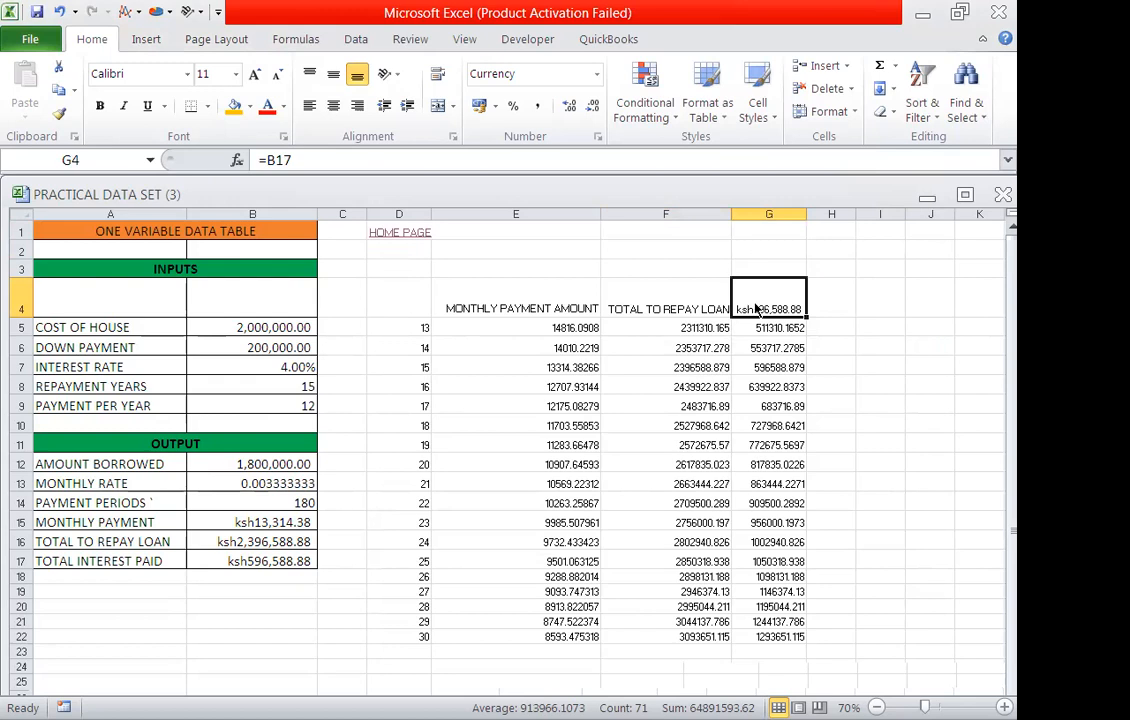
{"action": "right_click", "coordinate": [754, 304]}
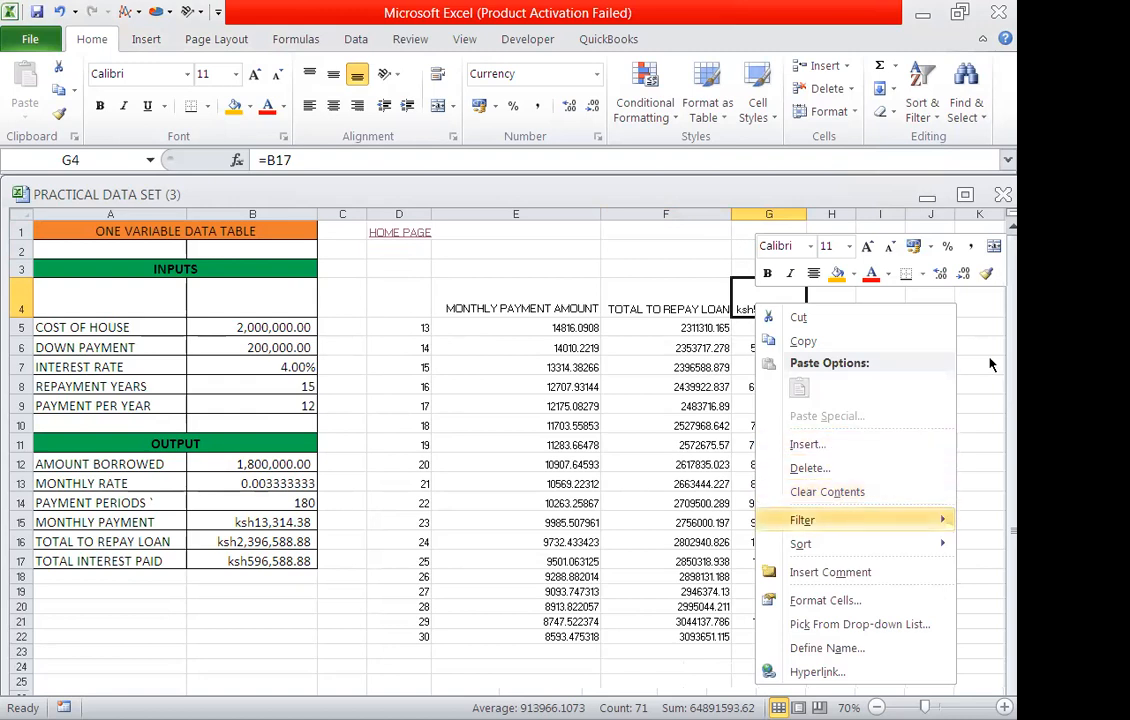
{"action": "right_click", "coordinate": [744, 298]}
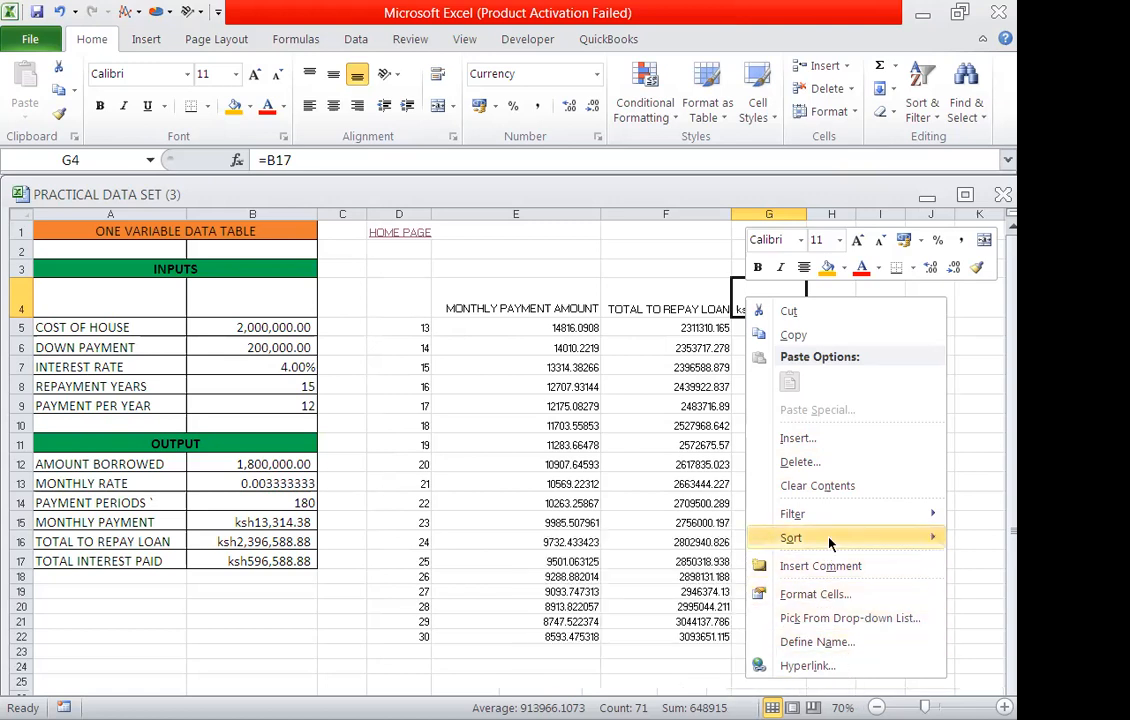
{"action": "left_click", "coordinate": [829, 605]}
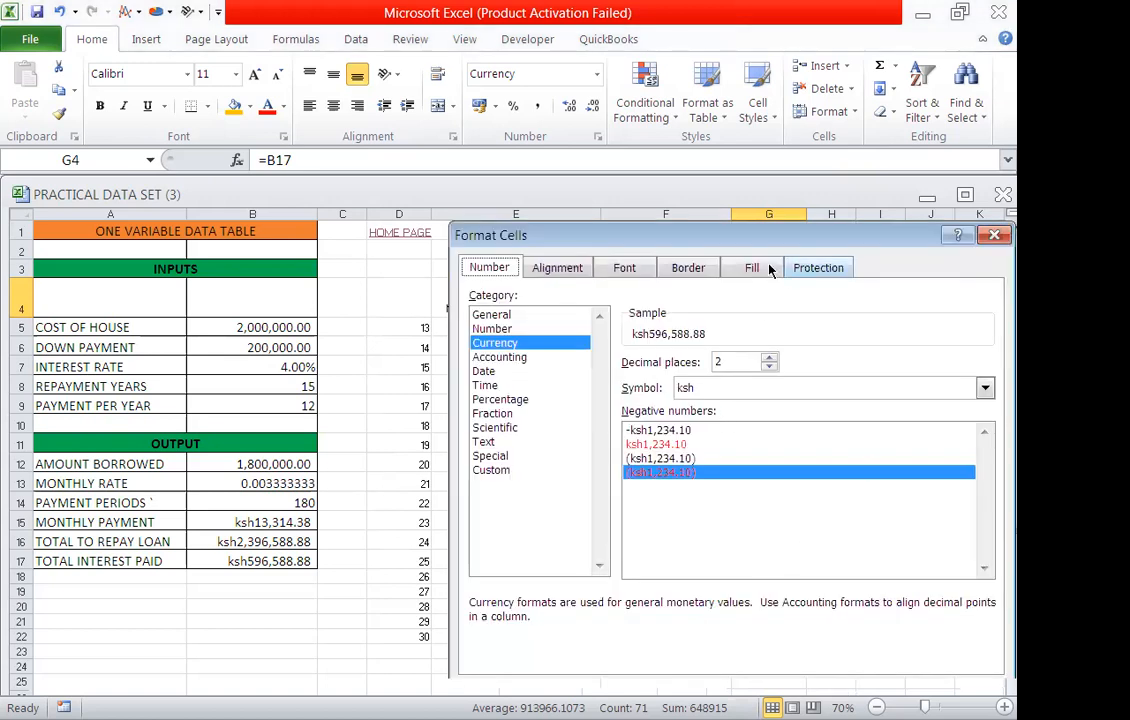
{"action": "left_click", "coordinate": [492, 470]}
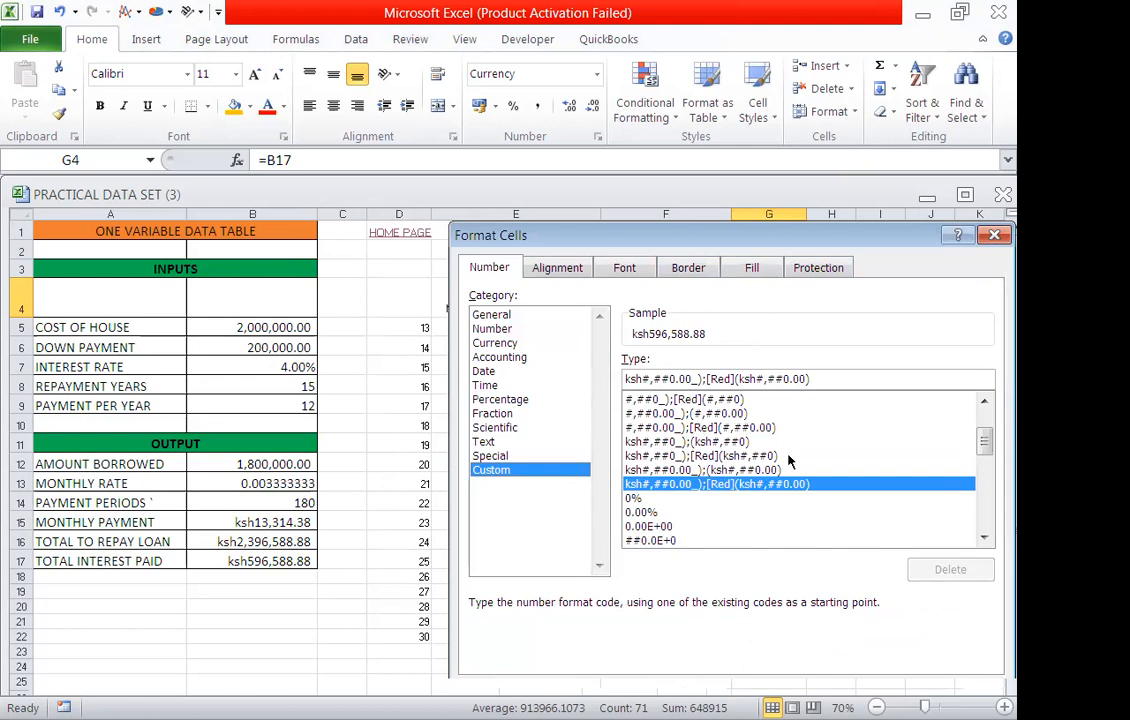
{"action": "left_click_drag", "start_coordinate": [984, 443], "coordinate": [989, 408]}
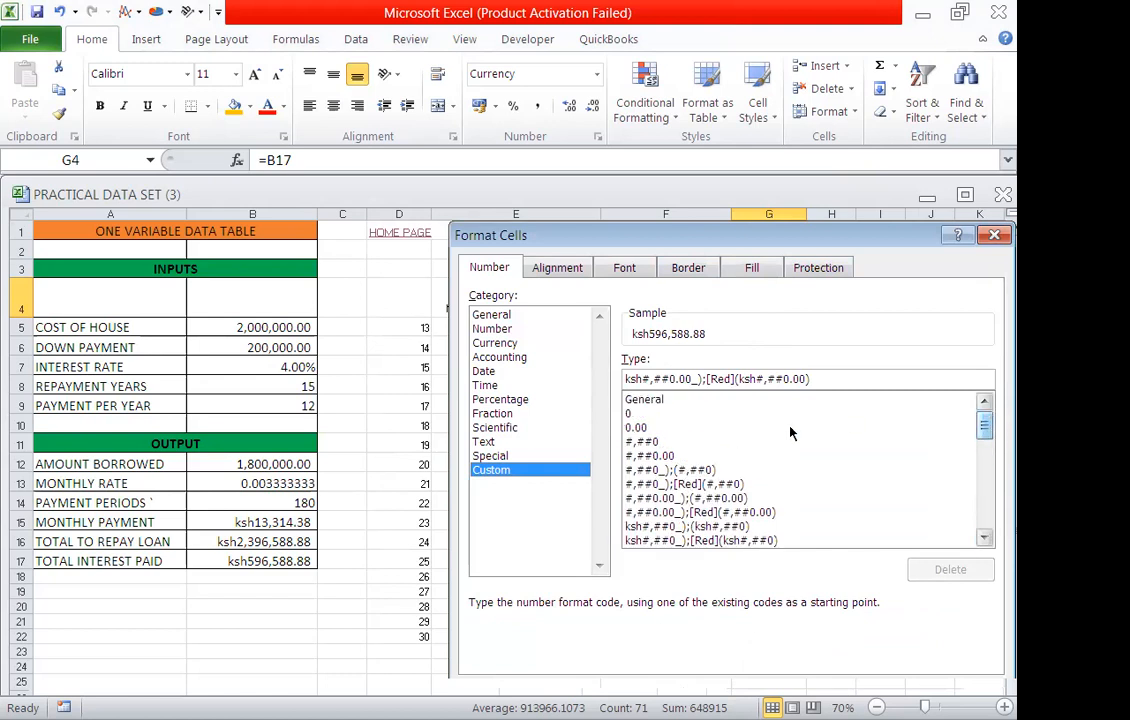
{"action": "left_click", "coordinate": [660, 400]}
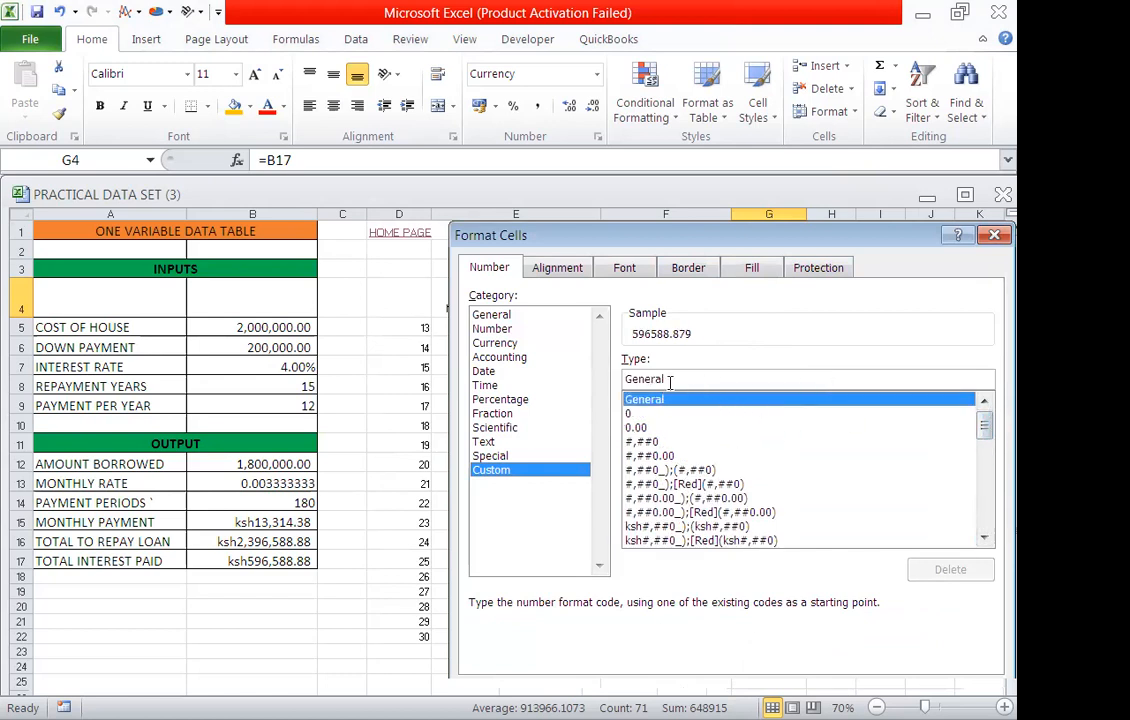
Step: Replace the General code with "TOTAL INTEREST TO REPAY" in quotation marks and apply the custom format to G4
{"action": "key", "text": "BackSpace"}
{"action": "key", "text": "BackSpace"}
{"action": "key", "text": "BackSpace"}
{"action": "key", "text": "BackSpace"}
{"action": "key", "text": "BackSpace"}
{"action": "key", "text": "BackSpace"}
{"action": "key", "text": "BackSpace"}
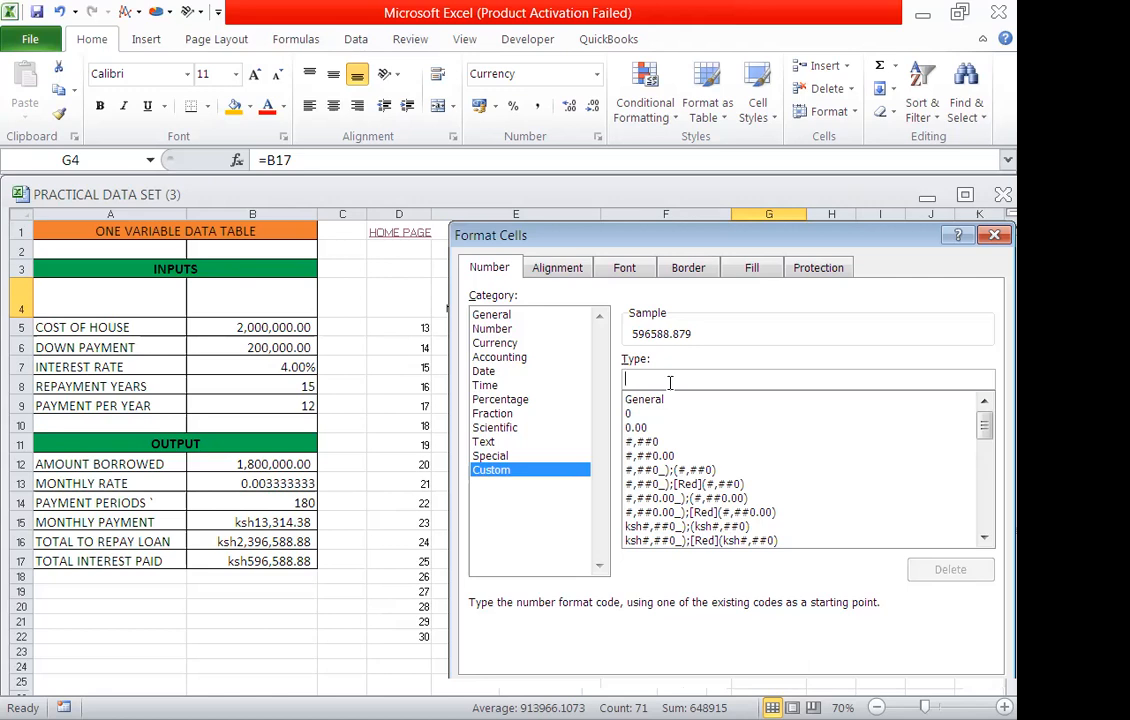
{"action": "type", "text": "\""}
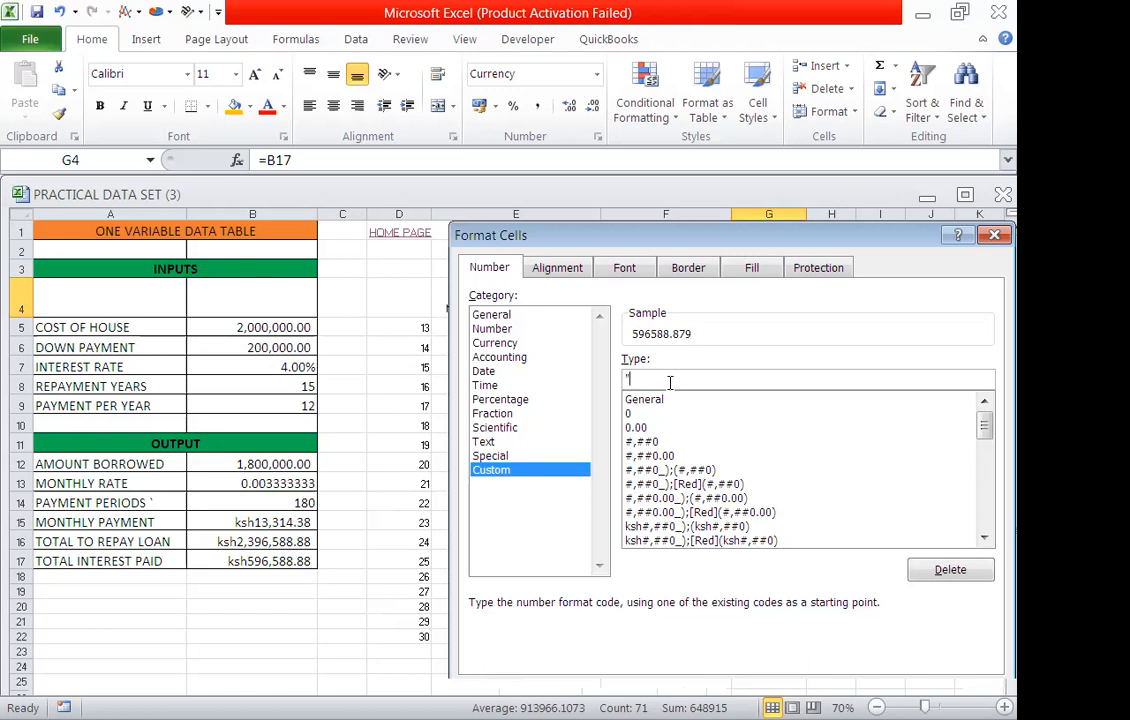
{"action": "type", "text": "TOTAL INTEREST TO RE"}
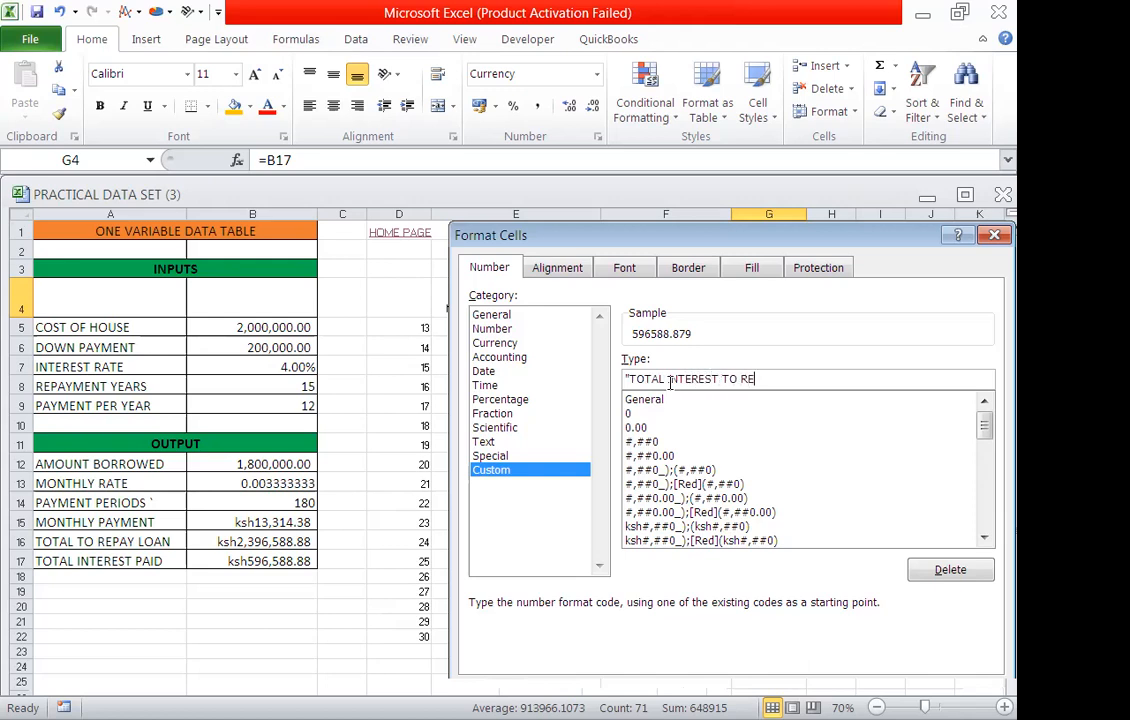
{"action": "type", "text": "PAY\""}
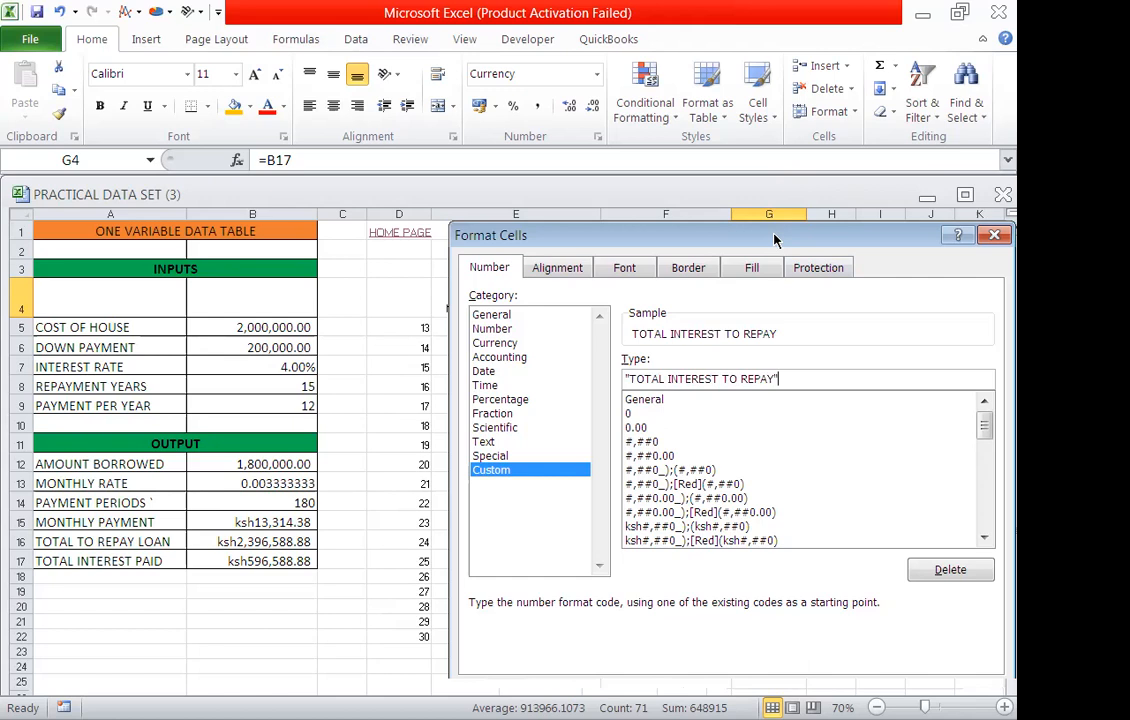
{"action": "left_click_drag", "start_coordinate": [773, 240], "coordinate": [655, 108]}
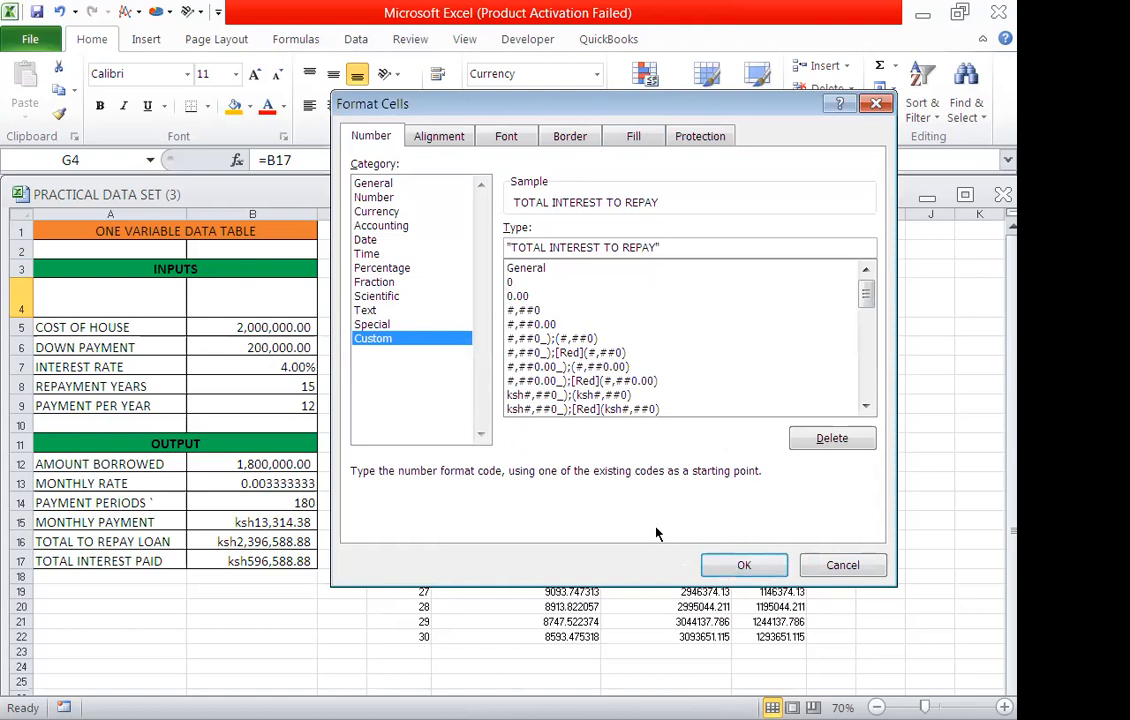
{"action": "left_click", "coordinate": [740, 566]}
{"action": "left_click", "coordinate": [736, 566]}
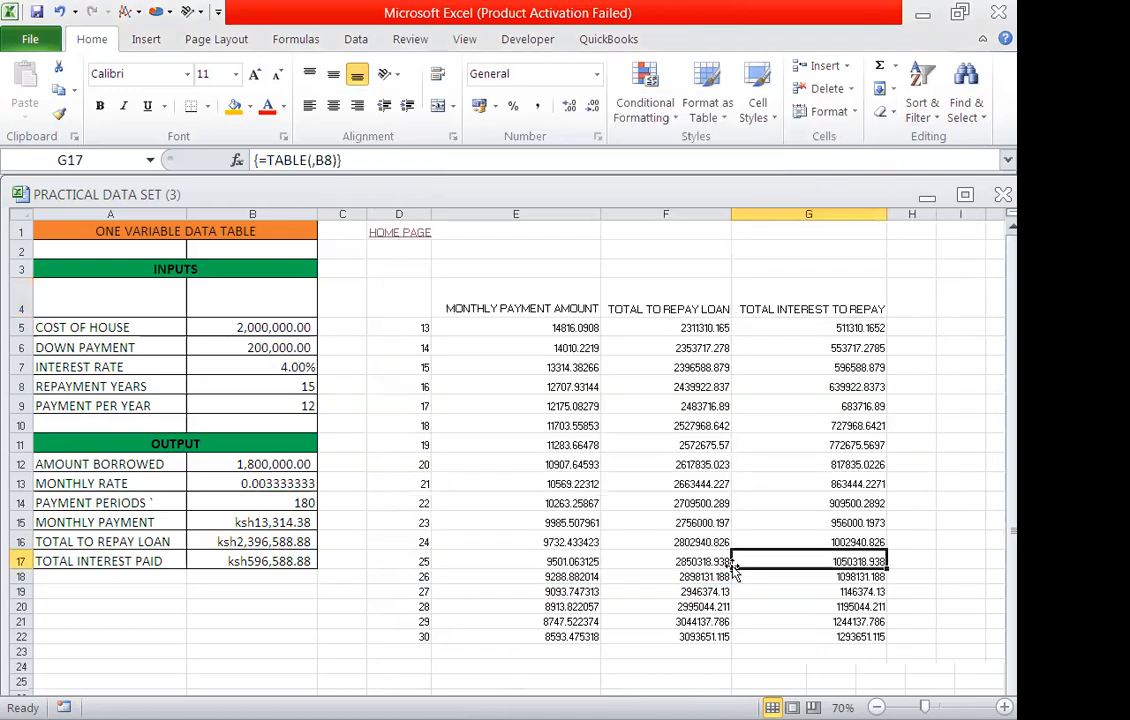
Step: Format the three data table headings in E4:G4 with the Algerian font in bold
{"action": "scroll", "coordinate": [748, 306], "scroll_direction": "down", "scroll_amount": 2}
{"action": "scroll", "coordinate": [749, 307], "scroll_direction": "up", "scroll_amount": 2}
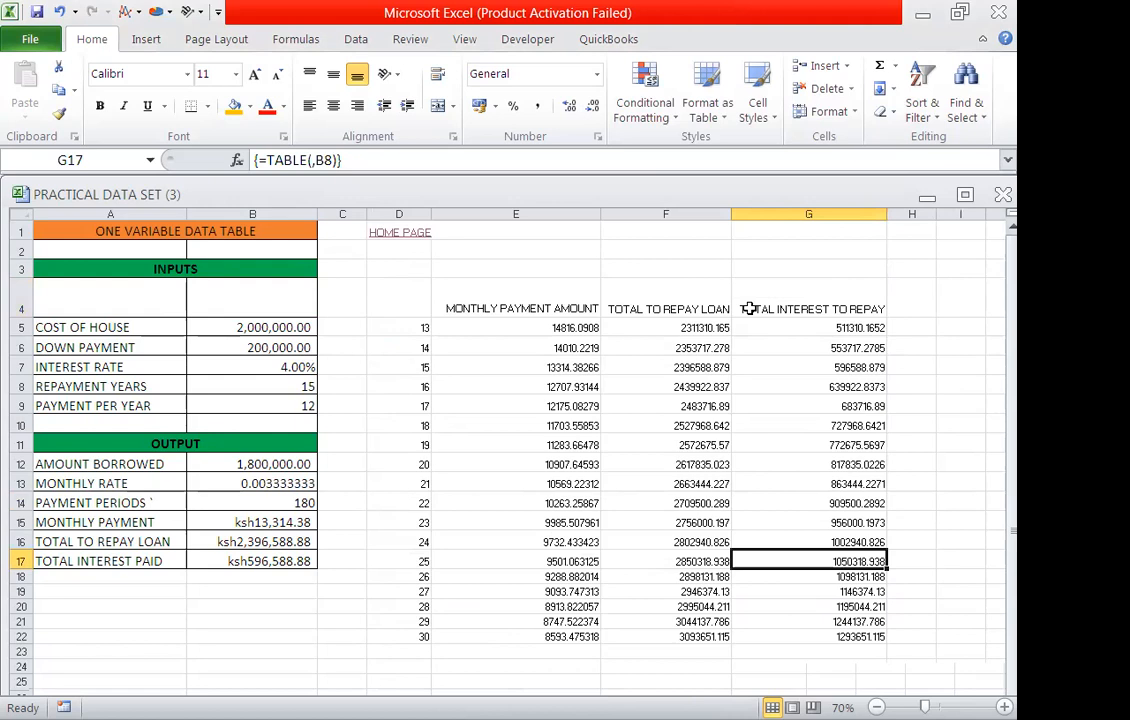
{"action": "left_click_drag", "start_coordinate": [520, 298], "coordinate": [812, 300]}
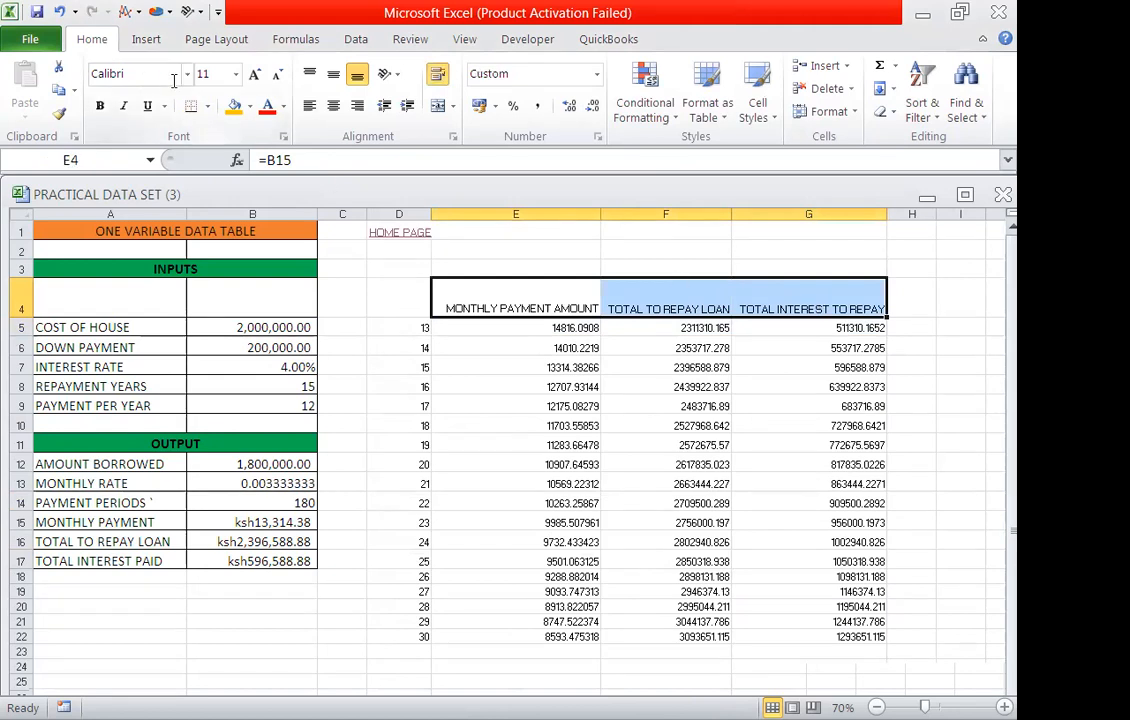
{"action": "left_click", "coordinate": [186, 74]}
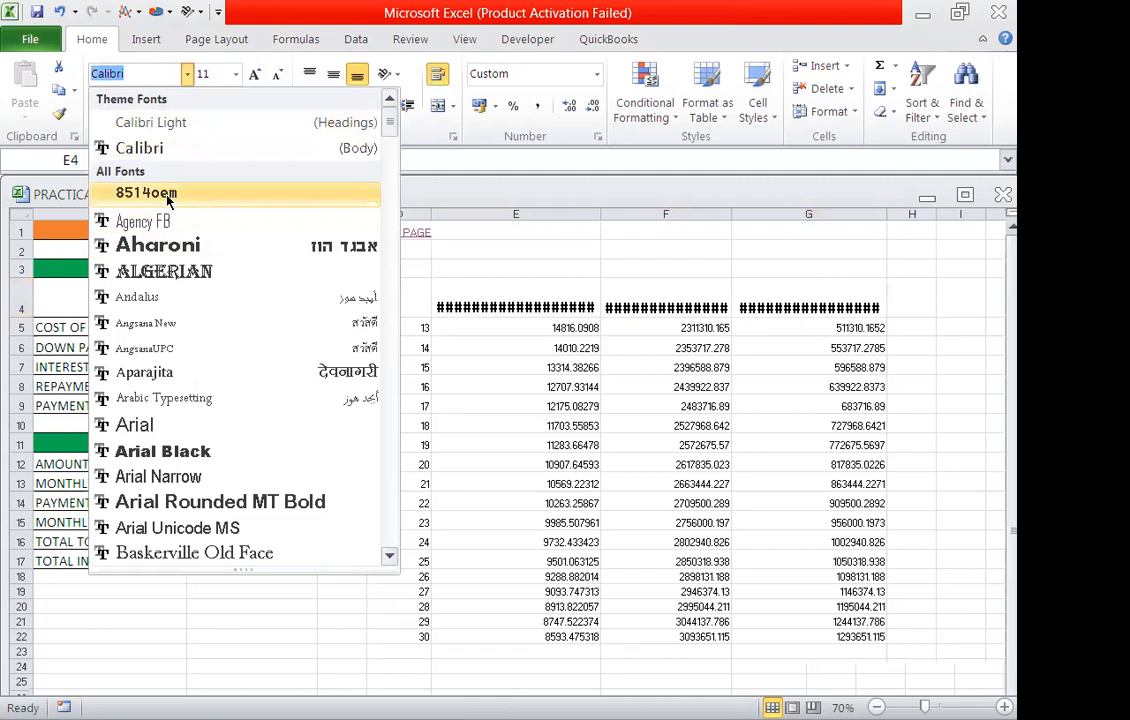
{"action": "left_click", "coordinate": [177, 272]}
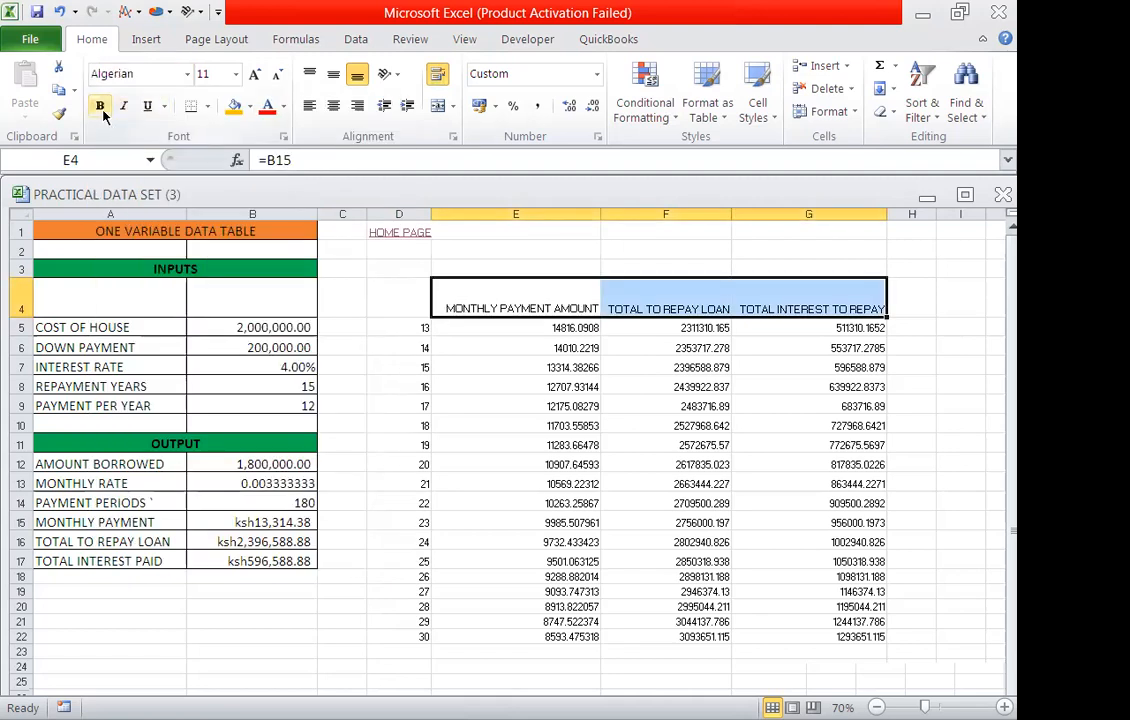
{"action": "left_click", "coordinate": [100, 107]}
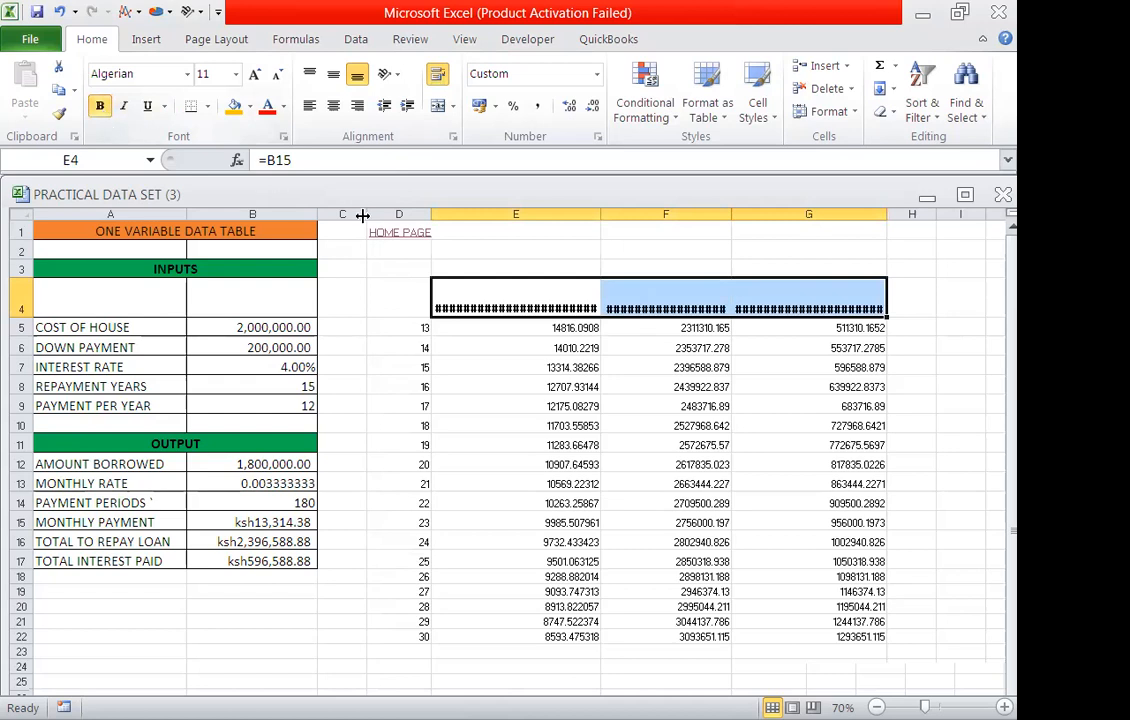
Step: Widen columns E, F and G until each bold heading in row 4 fits its cell
{"action": "left_click_drag", "start_coordinate": [599, 214], "coordinate": [617, 214]}
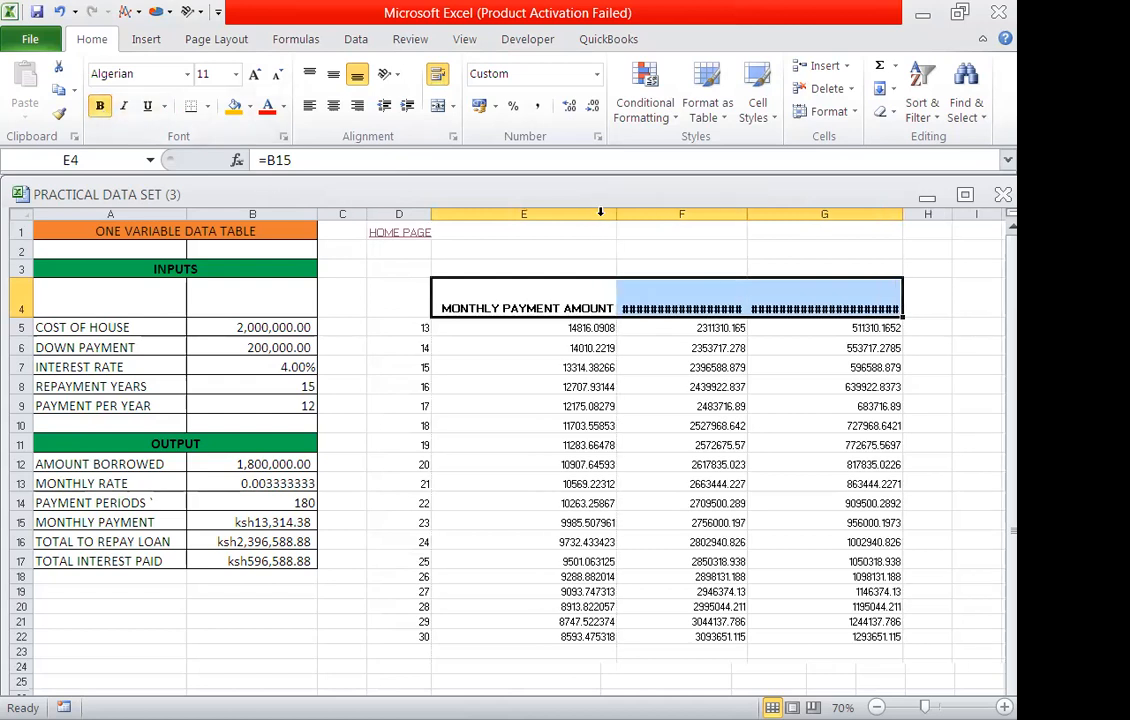
{"action": "left_click_drag", "start_coordinate": [750, 216], "coordinate": [767, 216]}
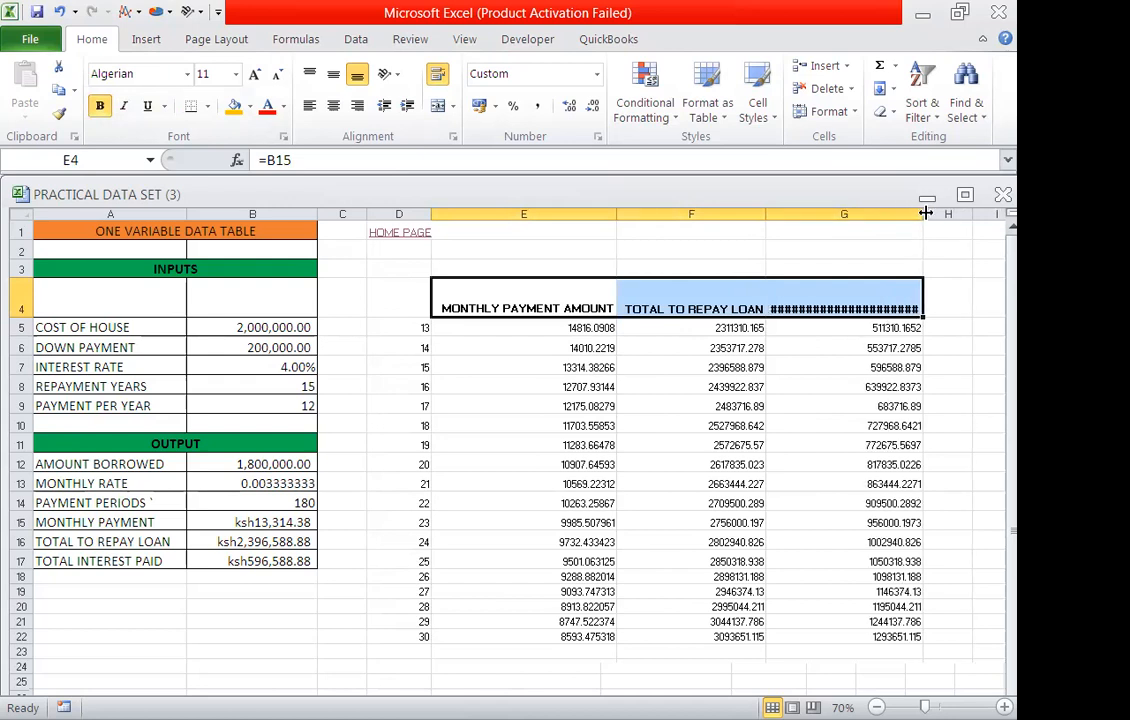
{"action": "left_click_drag", "start_coordinate": [927, 214], "coordinate": [950, 214]}
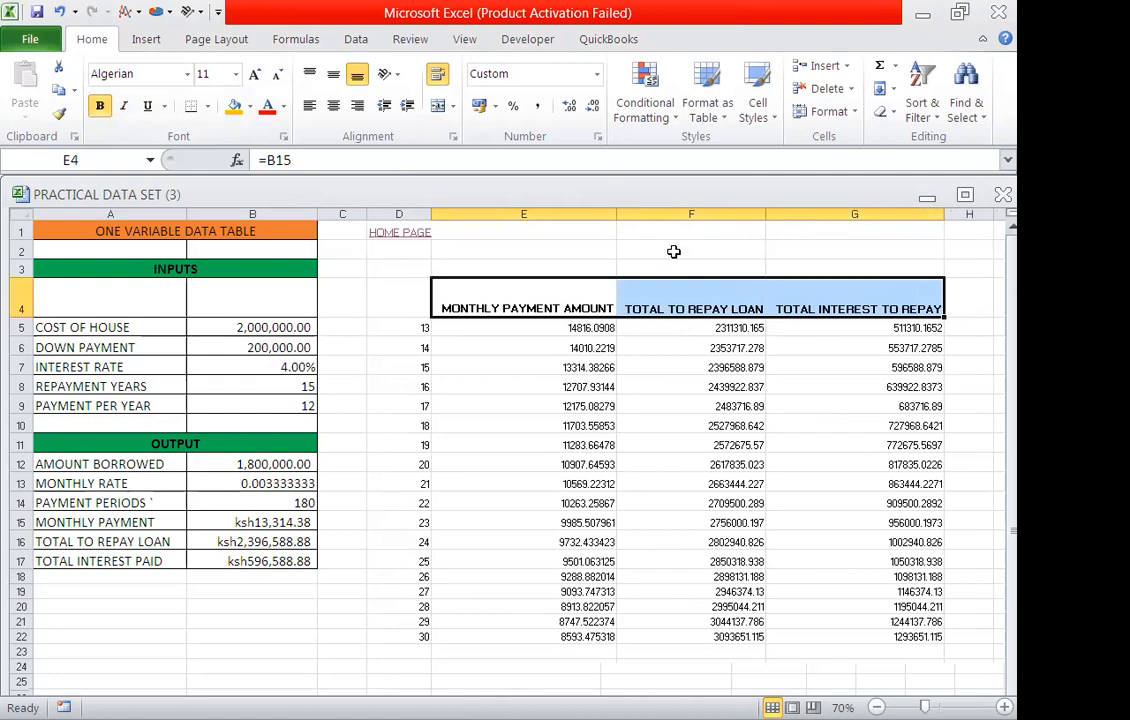
Step: Review the one-variable data table in D4:G22, comparing its rows for 13 to 30 repayment years with the loan inputs and outputs
{"action": "left_click", "coordinate": [539, 248]}
{"action": "scroll", "coordinate": [532, 248], "scroll_direction": "down", "scroll_amount": 3}
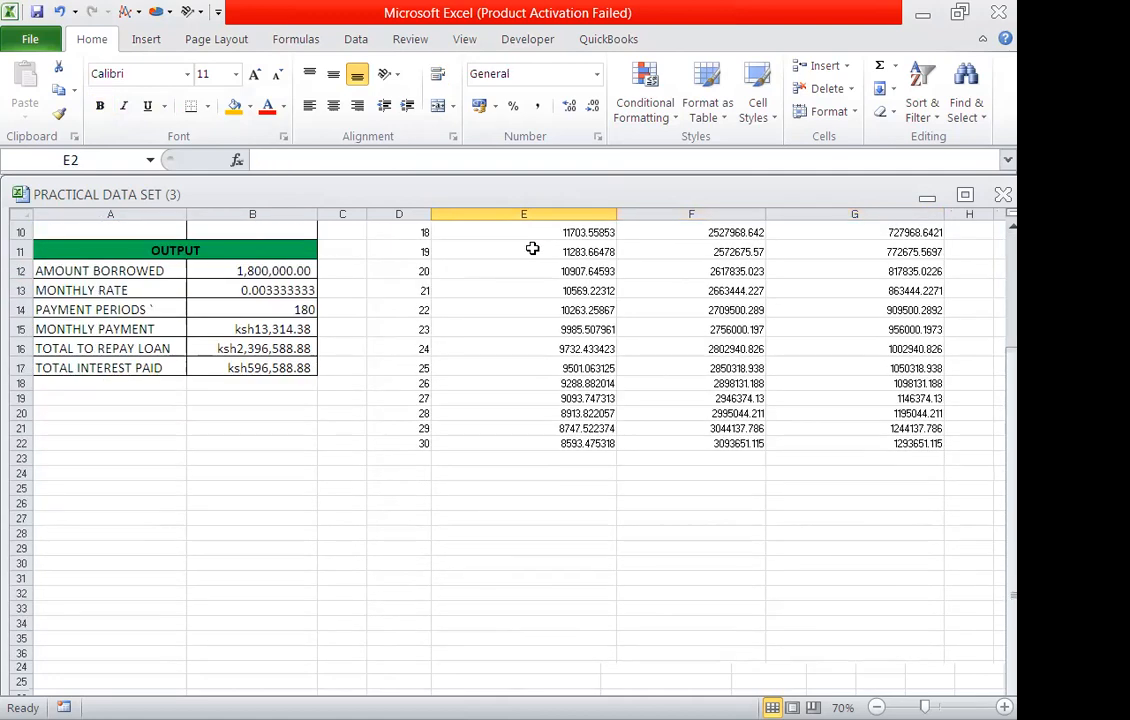
{"action": "scroll", "coordinate": [532, 248], "scroll_direction": "up", "scroll_amount": 3}
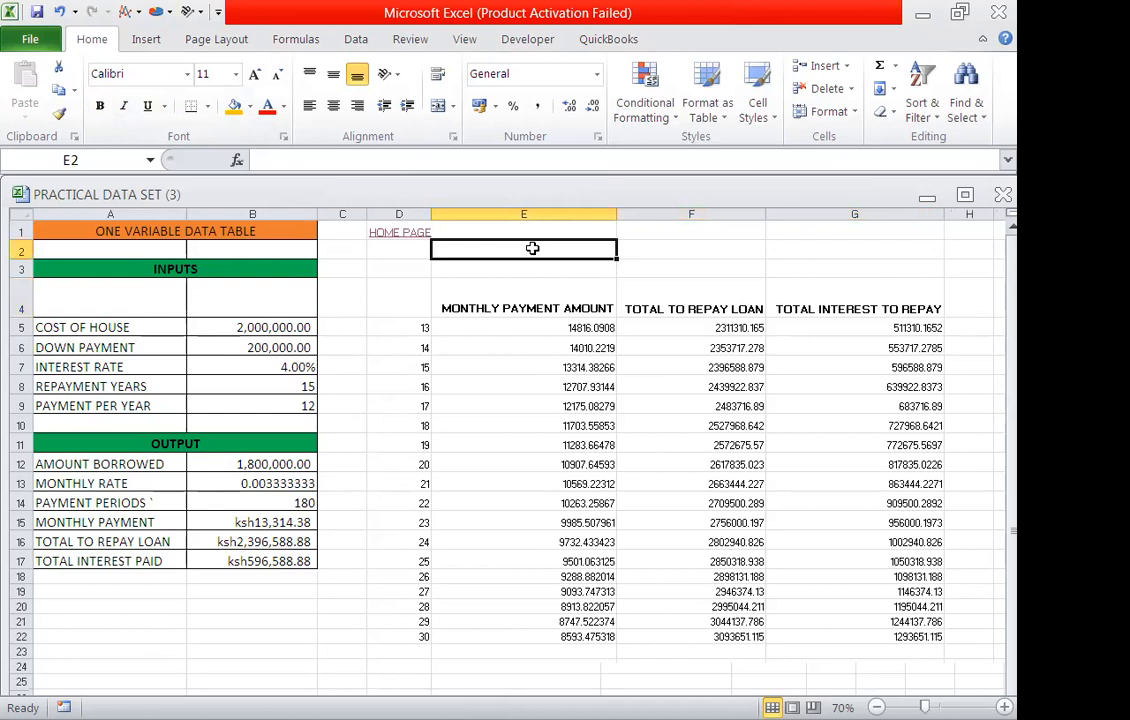
{"action": "scroll", "coordinate": [532, 248], "scroll_direction": "down", "scroll_amount": 2}
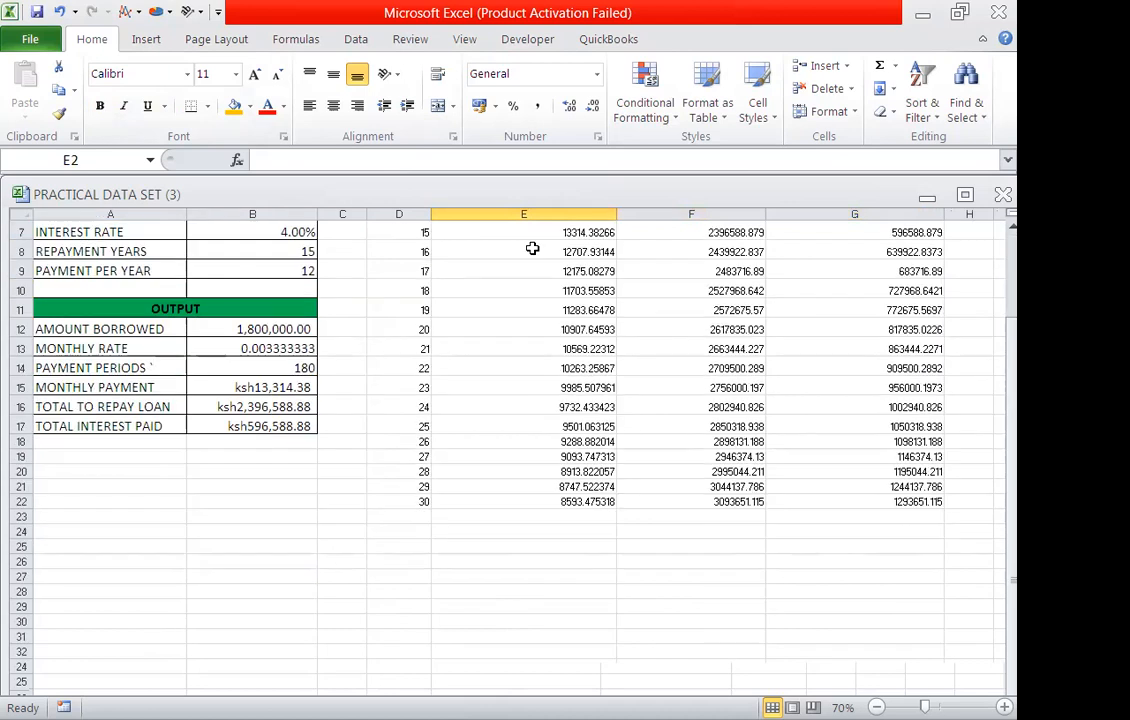
{"action": "scroll", "coordinate": [348, 412], "scroll_direction": "up", "scroll_amount": 2}
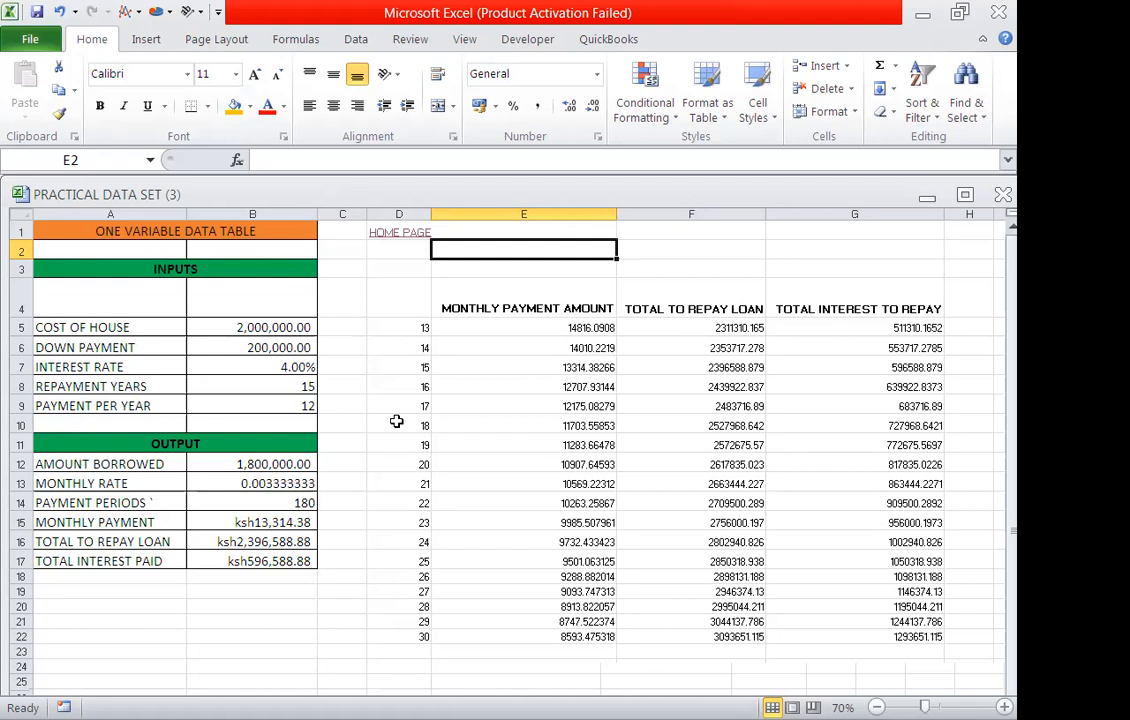
{"action": "scroll", "coordinate": [396, 421], "scroll_direction": "down", "scroll_amount": 1}
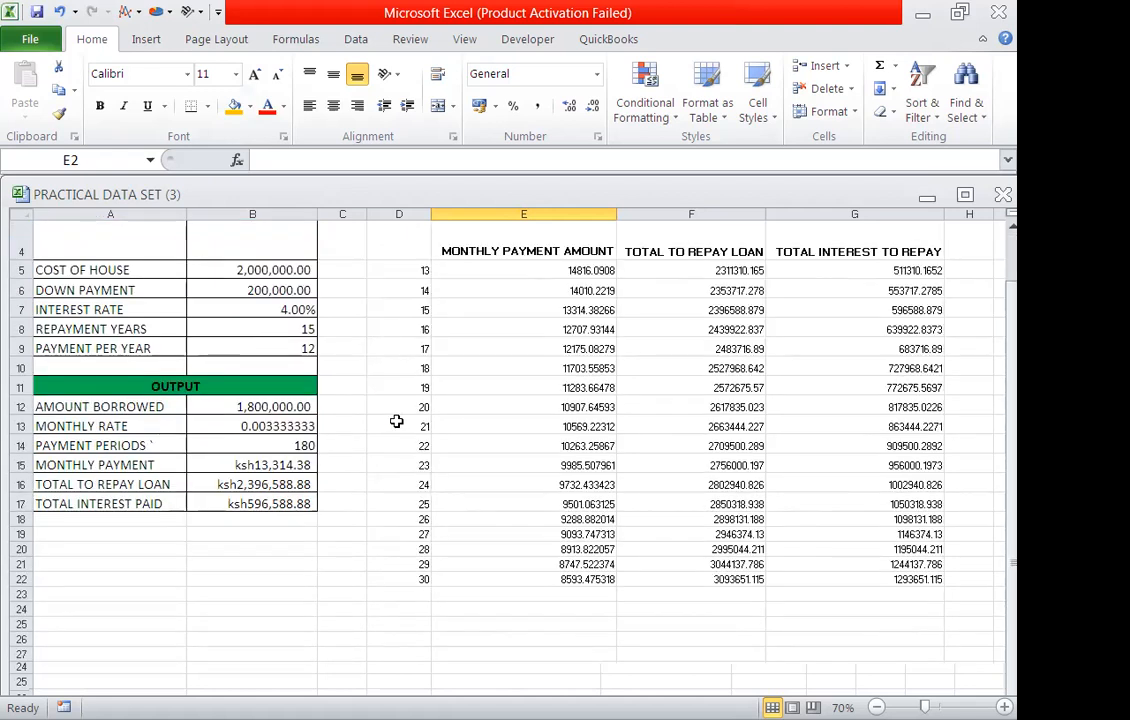
{"action": "scroll", "coordinate": [396, 421], "scroll_direction": "down", "scroll_amount": 2}
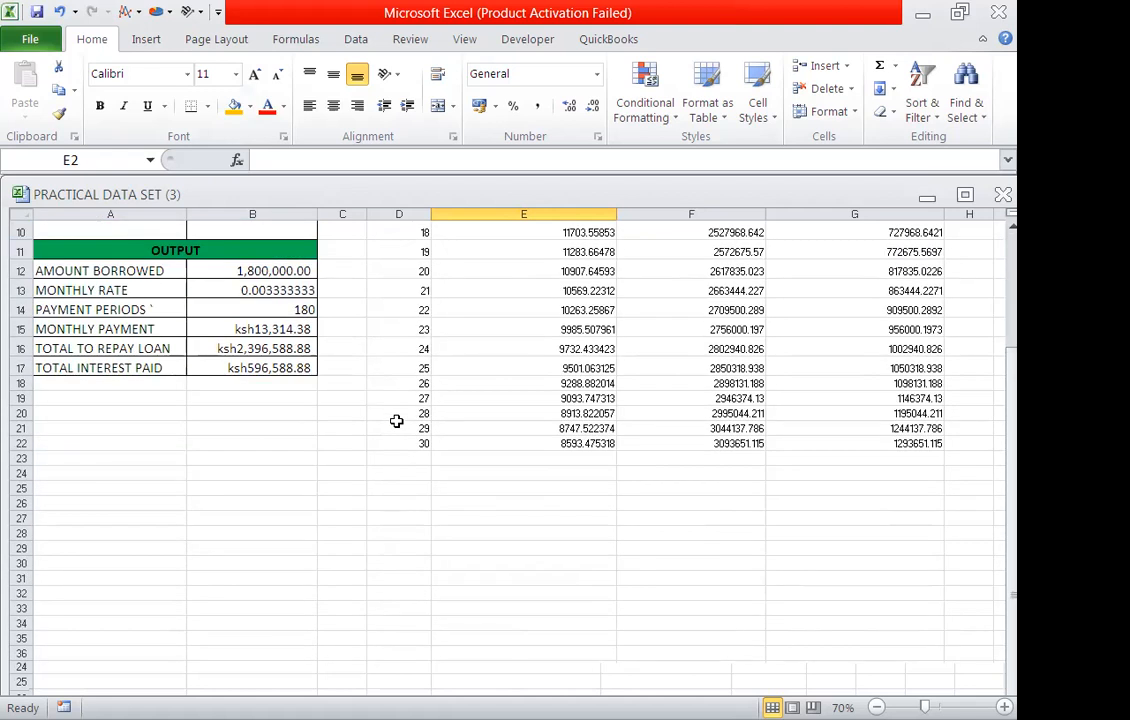
{"action": "scroll", "coordinate": [396, 421], "scroll_direction": "up", "scroll_amount": 3}
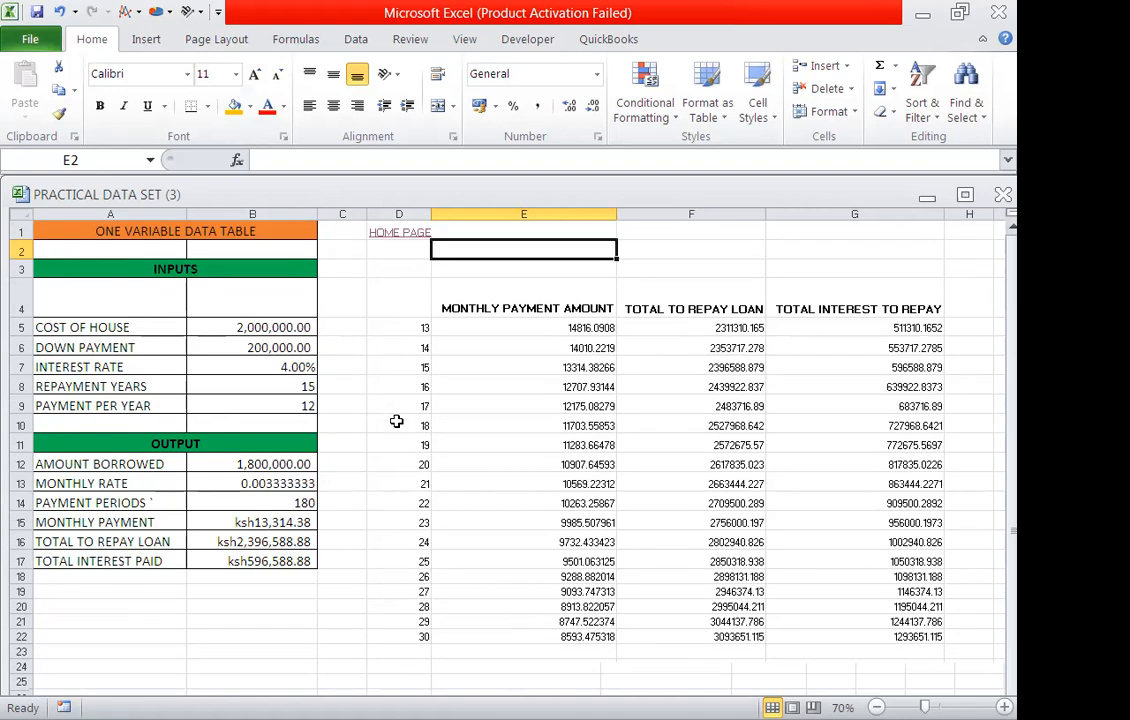
{"action": "scroll", "coordinate": [396, 421], "scroll_direction": "down", "scroll_amount": 1}
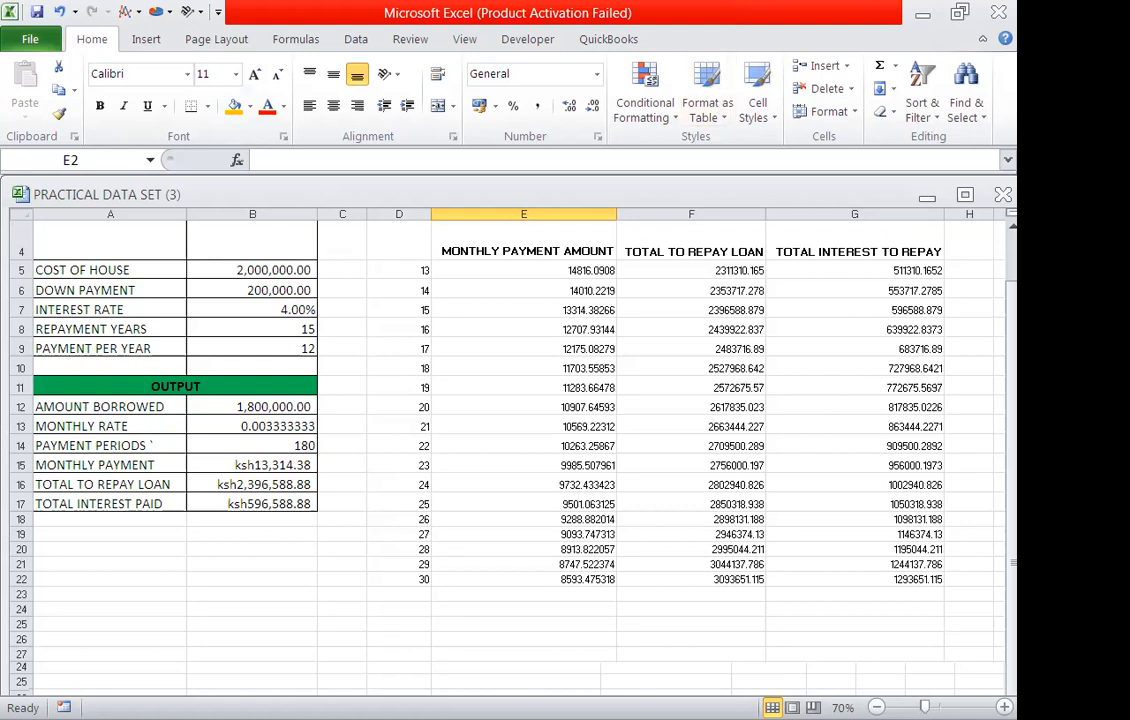
{"action": "left_click", "coordinate": [995, 12]}
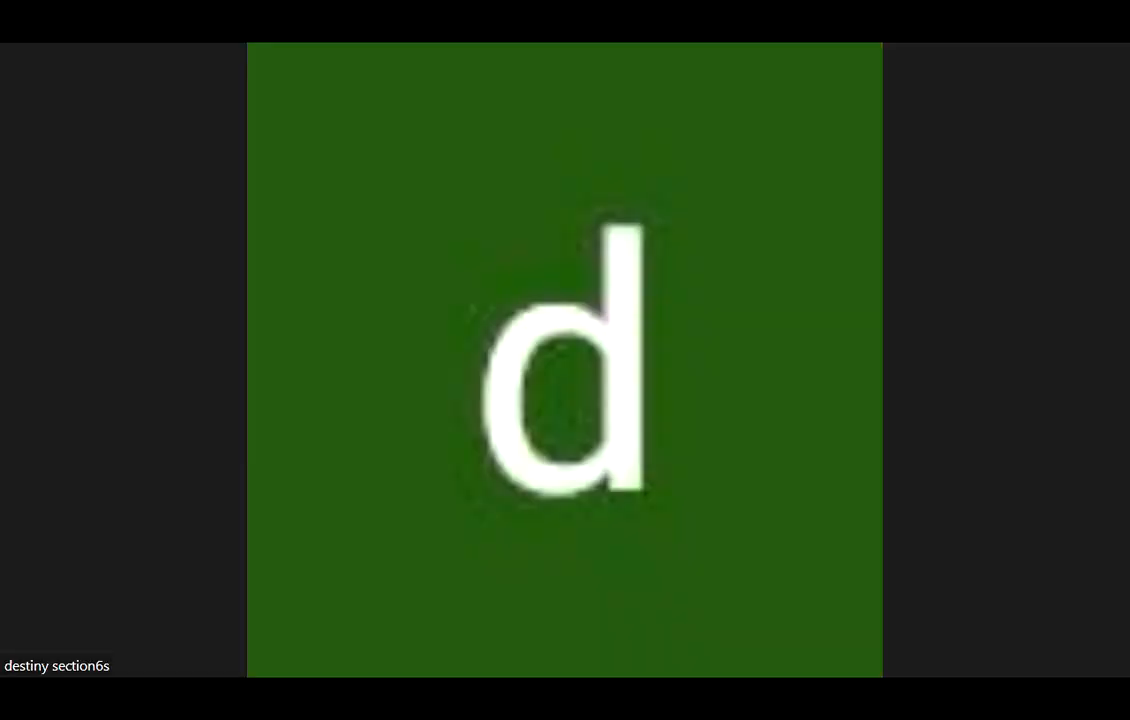